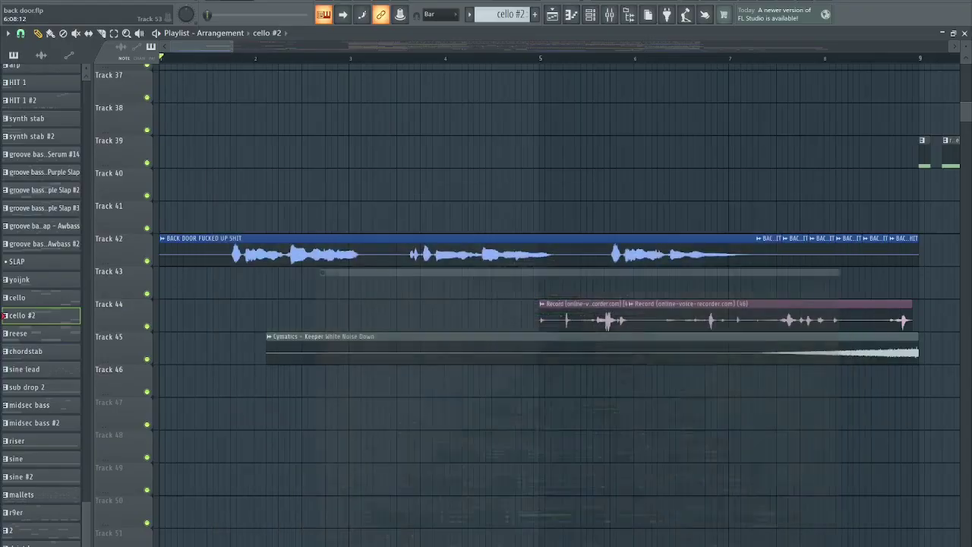
Step: Find the intro piano chord clips in the playlist and solo Track 19 to play it from the start
scroll(230, 220, "up", 5)
key("space")
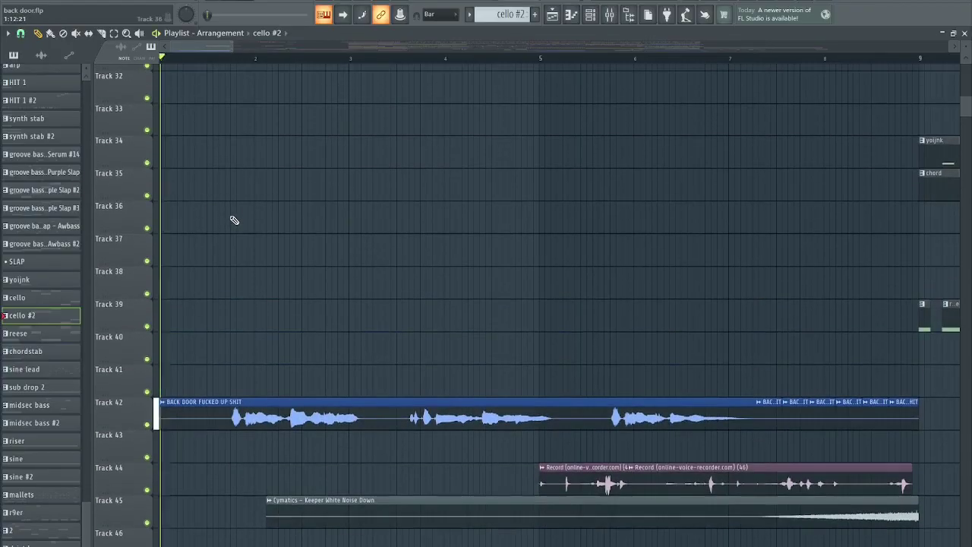
scroll(244, 236, "up", 10)
scroll(266, 274, "down", 2)
scroll(250, 293, "up", 3)
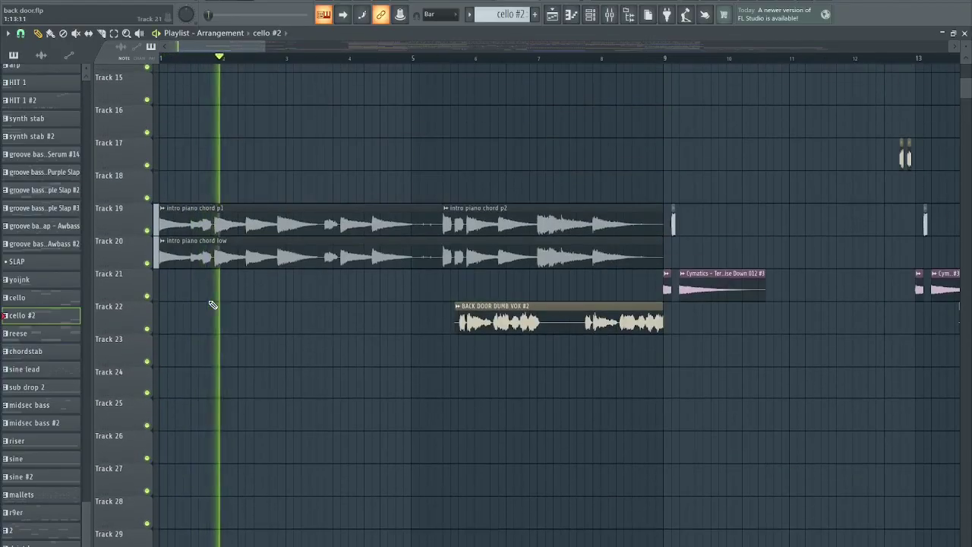
key("space")
scroll(175, 266, "up", 2, "ctrl")
right_click(149, 234)
scroll(357, 347, "down", 2)
key("space")
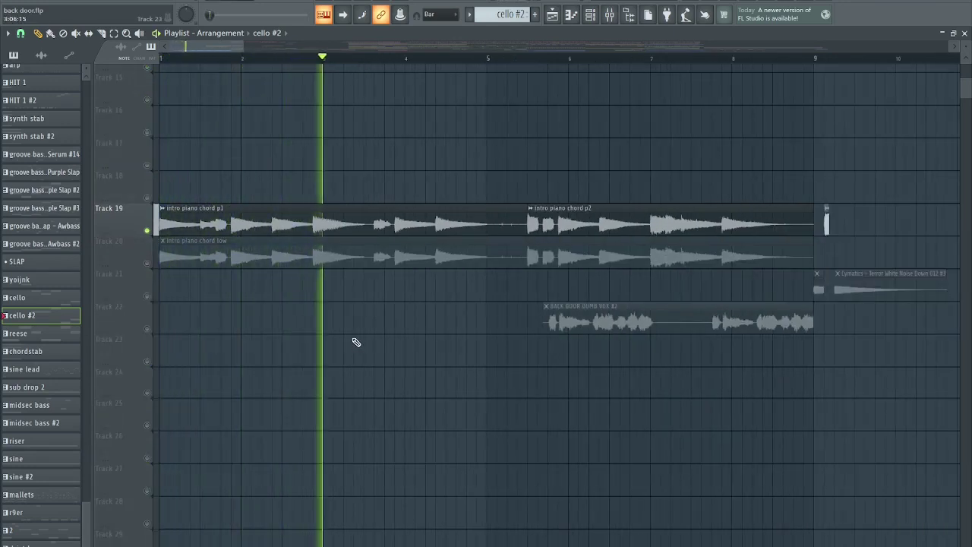
Step: Solo Track 20 and play the intro piano chord low clip on its own
key("space")
left_click(149, 265)
key("space")
key("space")
right_click(149, 265)
key("space")
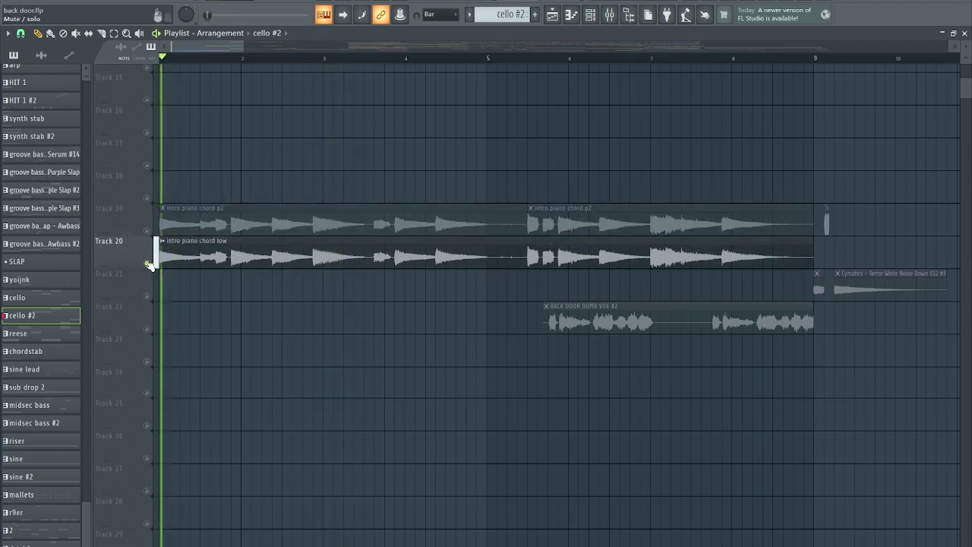
Step: Examine the effects chain on the intro piano chord low clip's mixer track, and return to the playlist
left_click(224, 256)
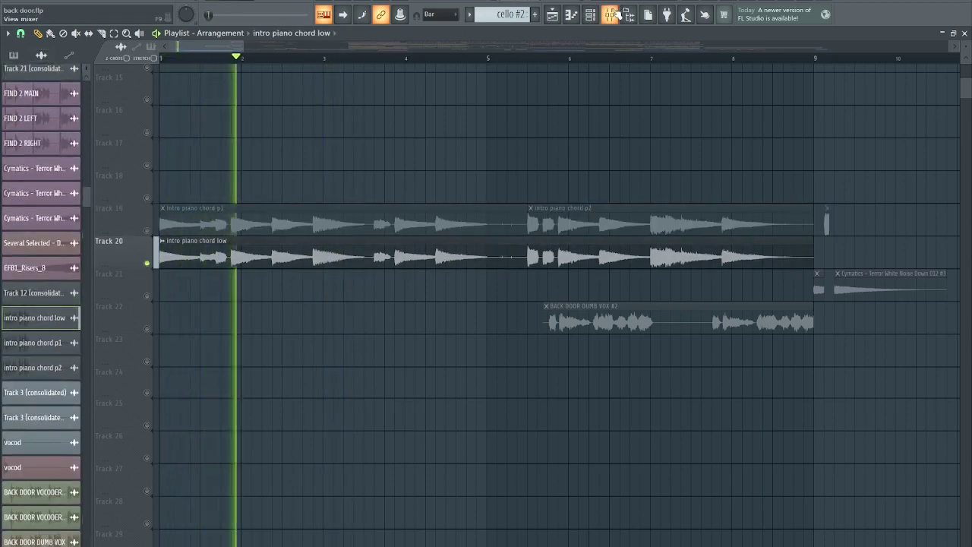
key("F9")
scroll(508, 205, "right", 3)
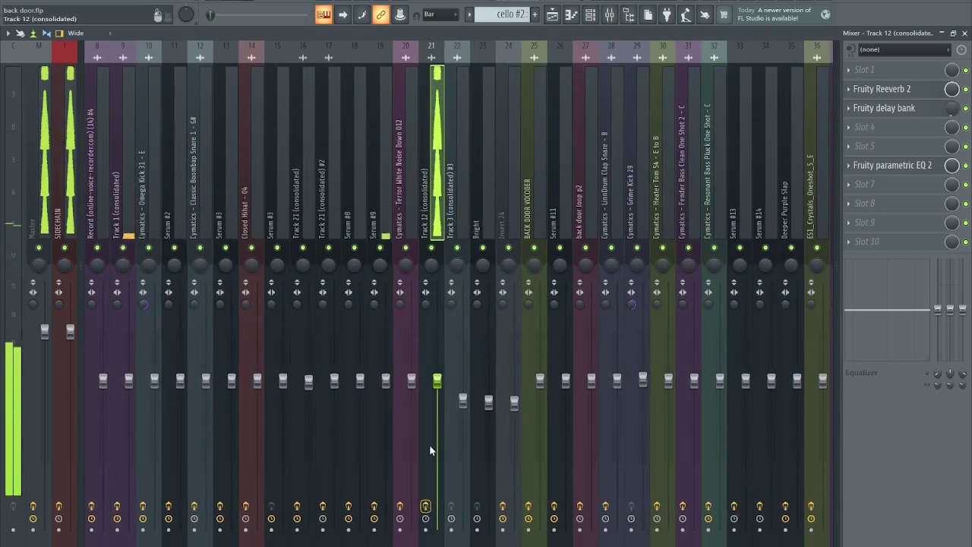
scroll(411, 137, "left", 3)
key("F5")
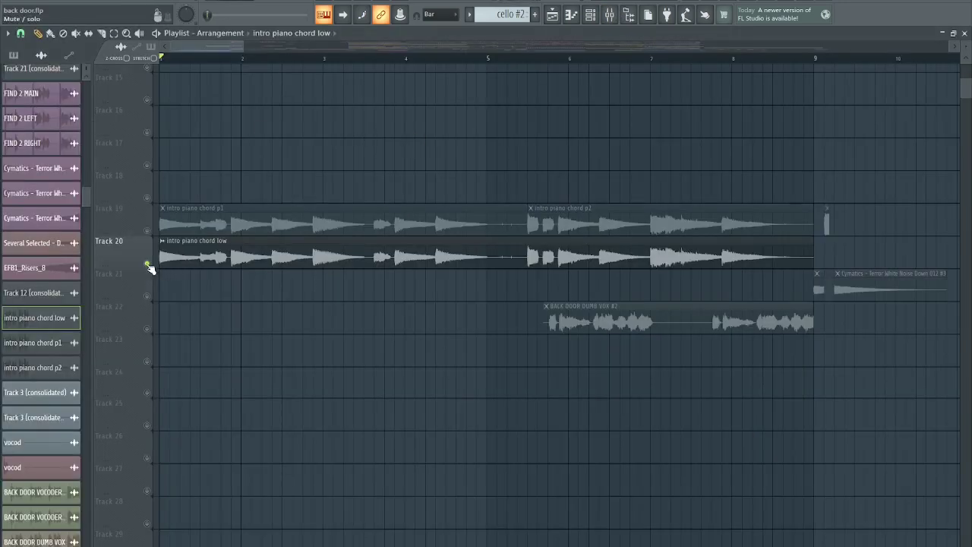
Step: Unsolo Track 20 and list the project's patterns in the picker
right_click(148, 265)
left_click(14, 56)
scroll(445, 126, "down", 3)
scroll(81, 215, "up", 8)
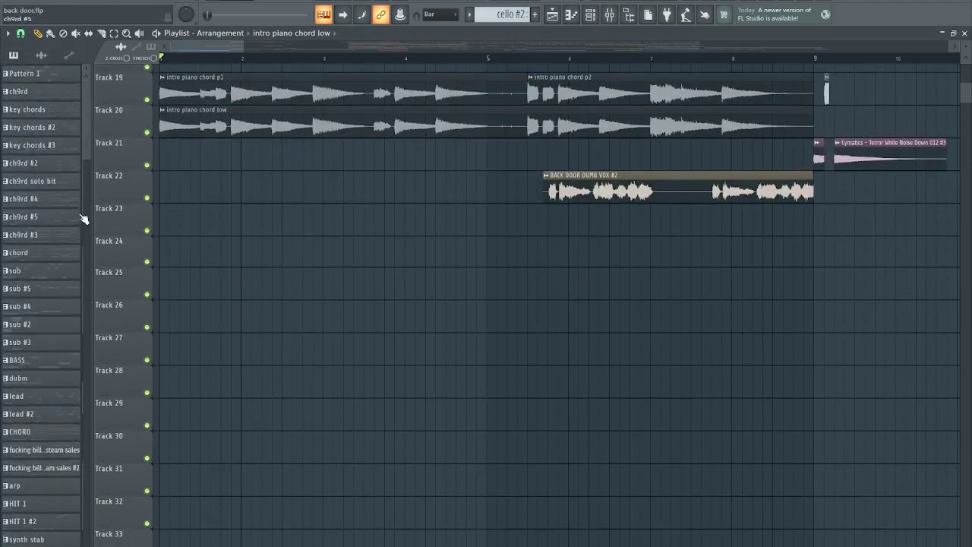
left_click_drag(51, 253, 323, 256)
right_click(323, 256)
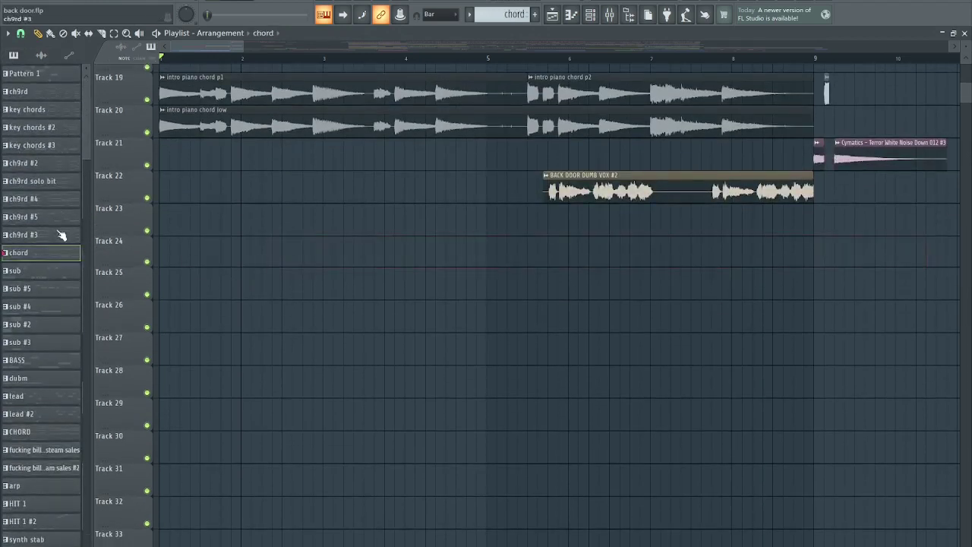
left_click_drag(59, 232, 328, 228)
right_click(328, 228)
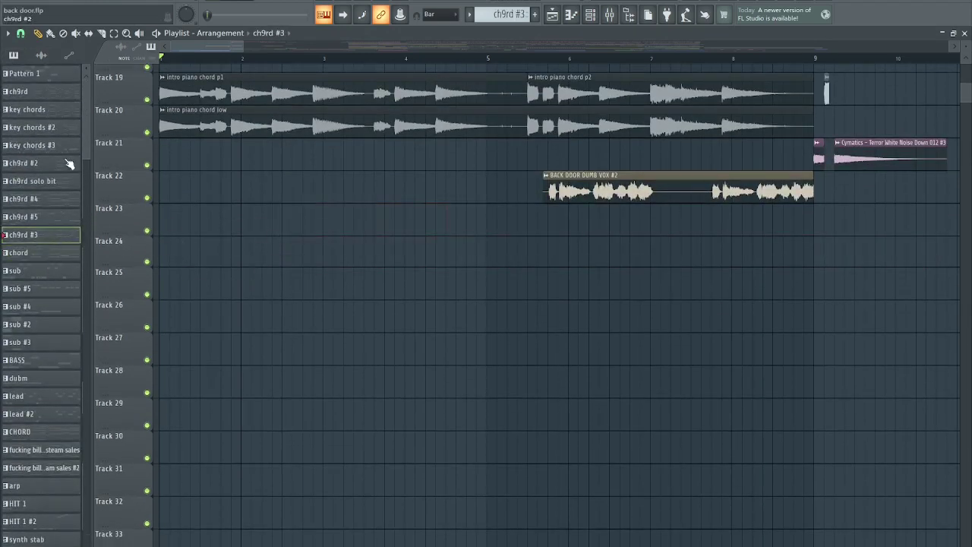
Step: Place the ch9rd pattern at the start of Track 24, audition it with the track soloed, and delete the clip
left_click_drag(232, 262, 257, 279)
left_click_drag(256, 280, 168, 245)
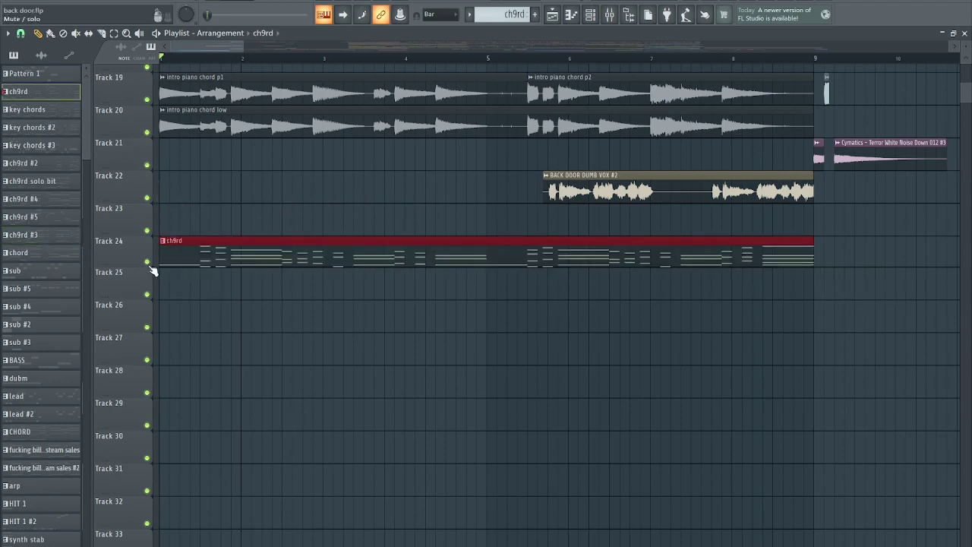
right_click(148, 263)
scroll(200, 291, "up", 3)
scroll(202, 292, "down", 2)
key("space")
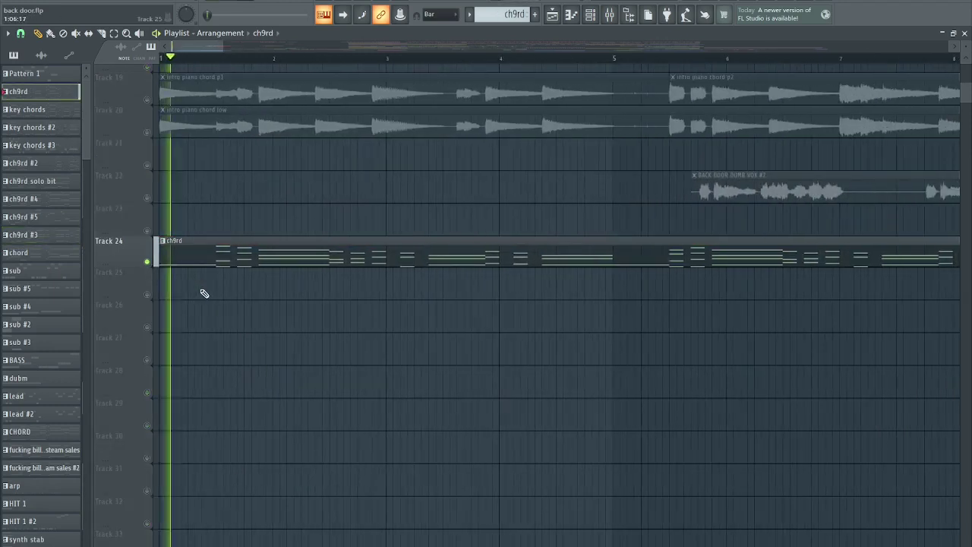
key("space")
right_click(245, 242)
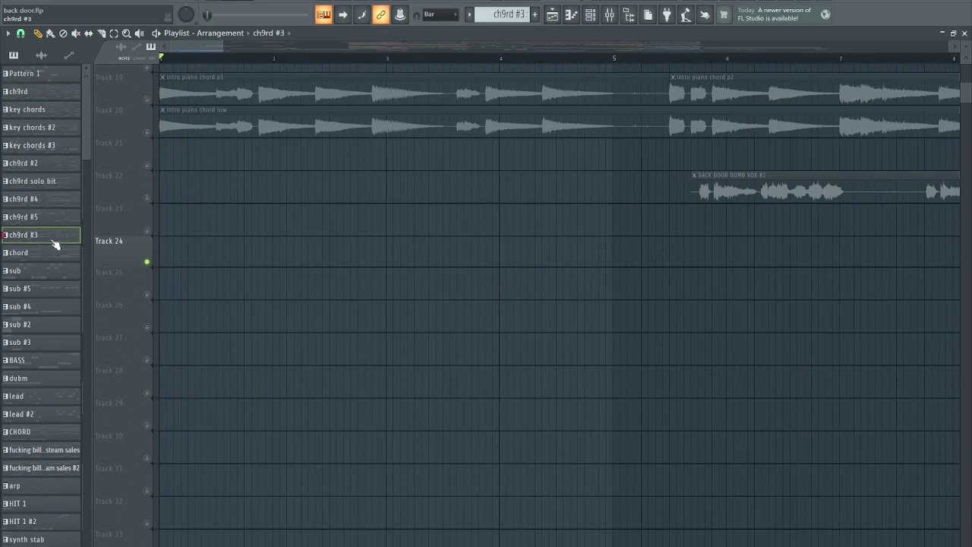
Step: Lay out the ch9rd variations, ch9rd solo bit, chord and key chords patterns across Tracks 23 to 30
left_click_drag(54, 245, 181, 242)
left_click_drag(34, 253, 207, 279)
left_click_drag(44, 208, 262, 305)
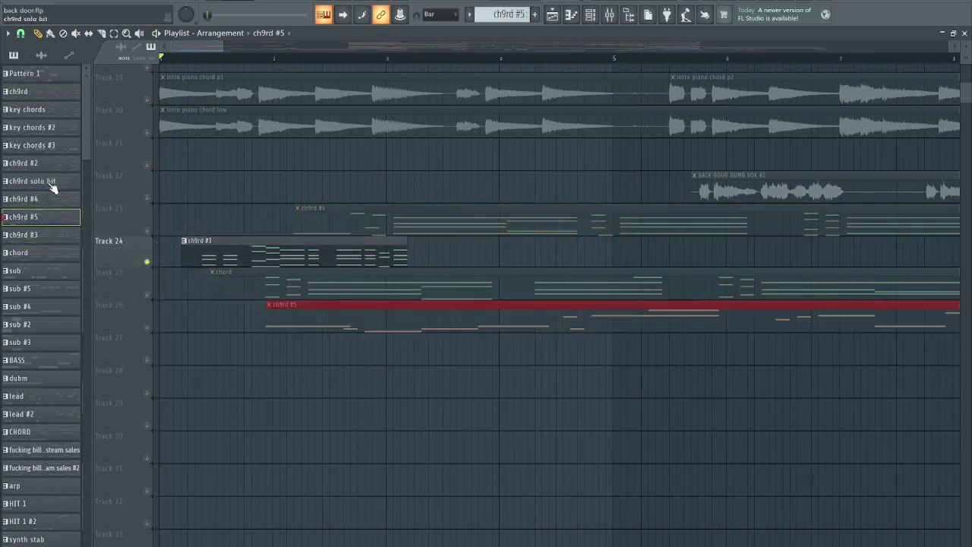
left_click_drag(53, 166, 253, 363)
left_click_drag(55, 182, 247, 404)
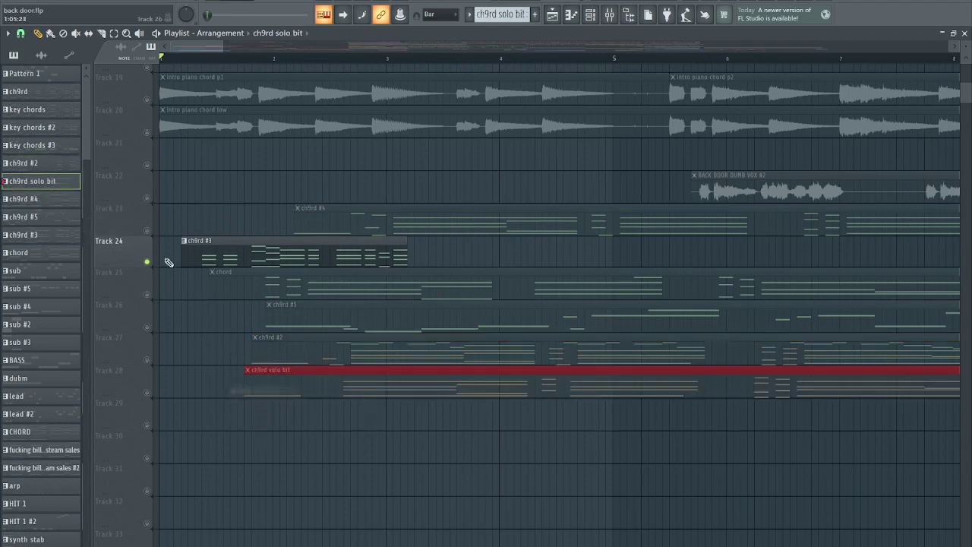
left_click_drag(92, 165, 232, 405)
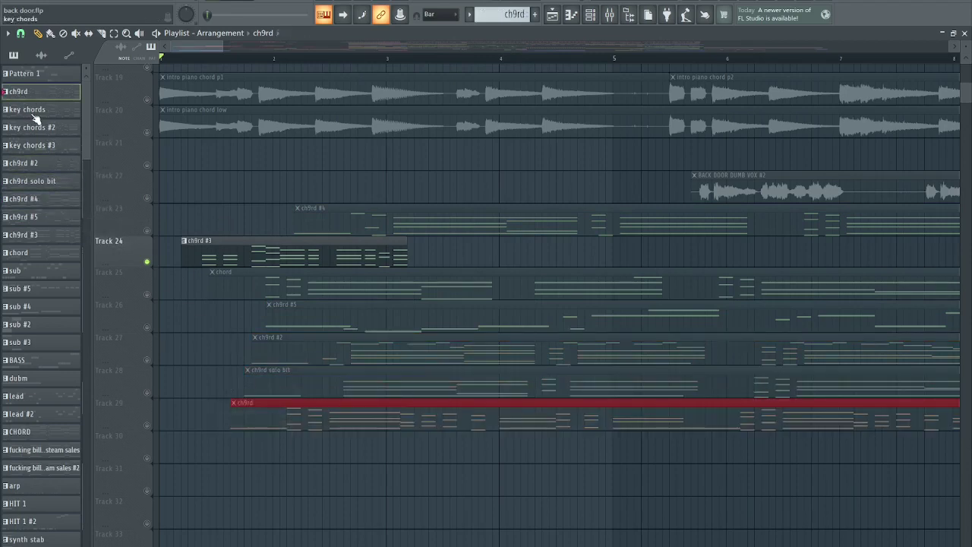
left_click_drag(36, 117, 217, 446)
scroll(294, 482, "down", 4)
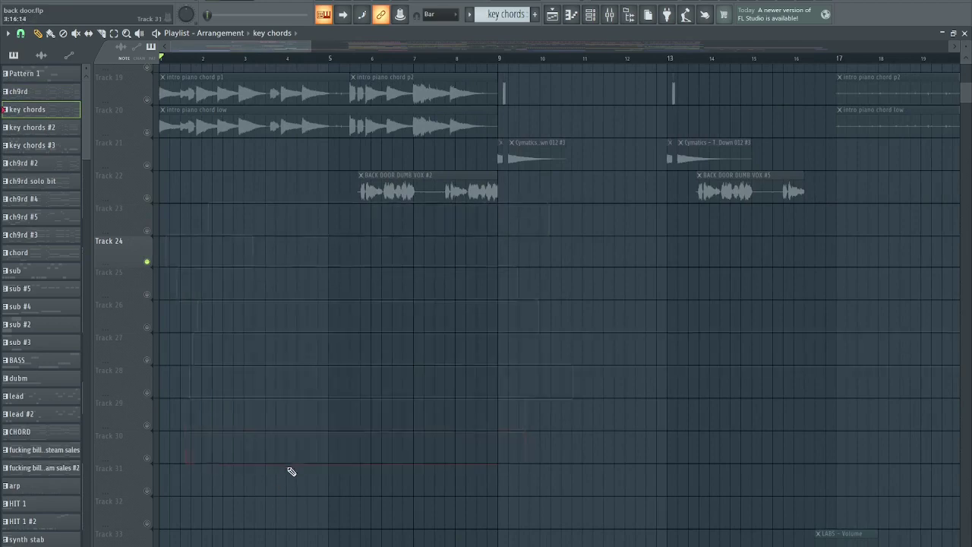
scroll(281, 456, "down", 3)
scroll(213, 422, "up", 6)
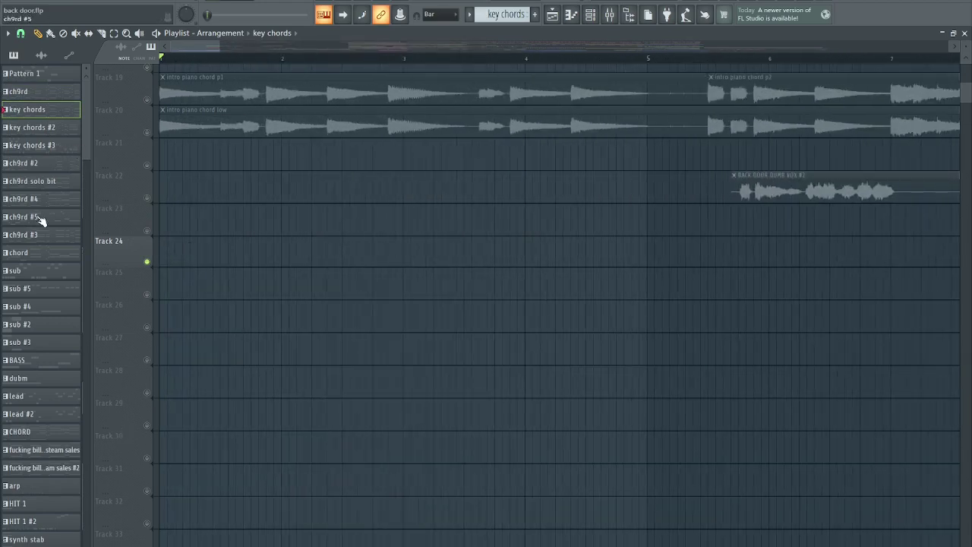
Step: Place the ch9rd #4 pattern at the start of Track 24 and play it
mouse_move(30, 254)
left_mouse_down()
mouse_move(213, 282)
mouse_move(202, 265)
mouse_move(37, 244)
left_mouse_up()
left_click_drag(169, 247, 254, 278)
key("space")
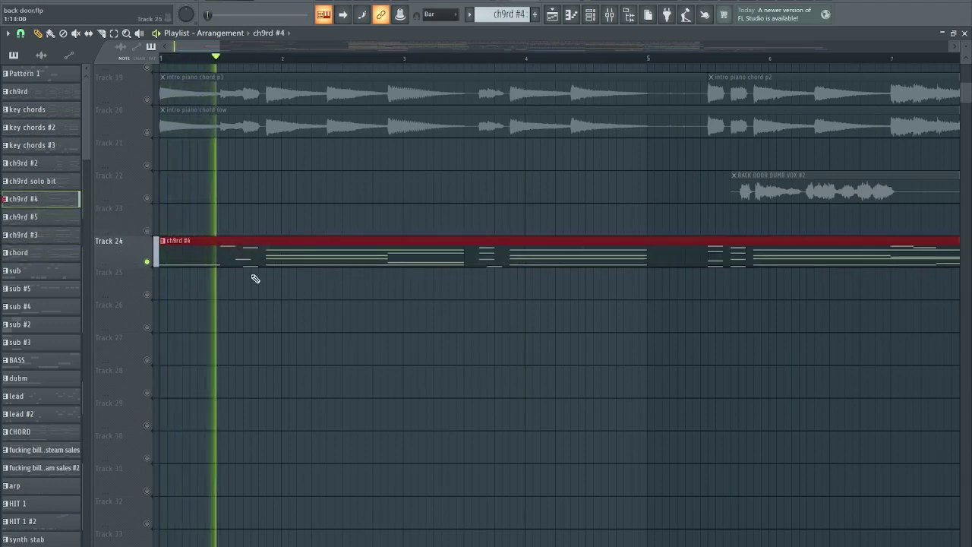
Step: Examine the effects chain of the LABS insert on mixer track 4
left_click(610, 15)
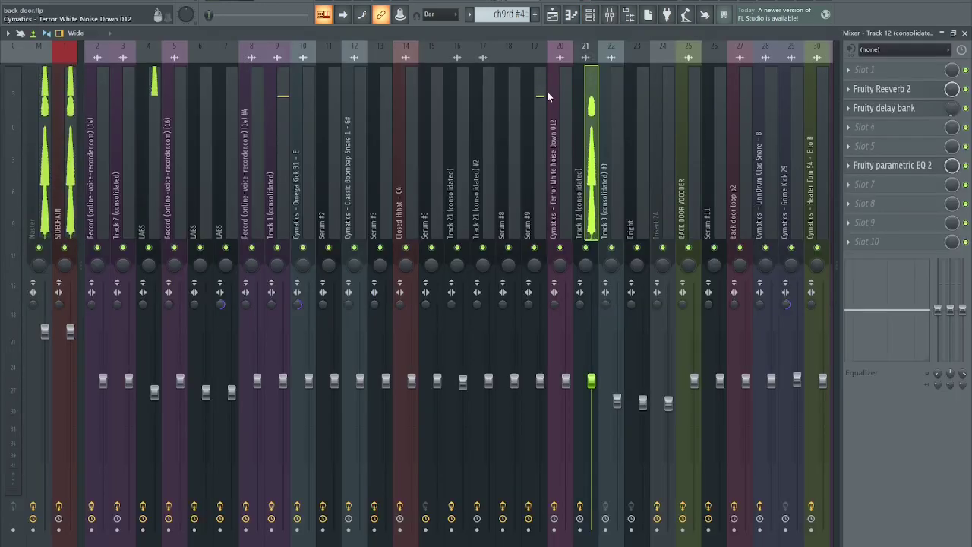
left_click(152, 142)
key("space")
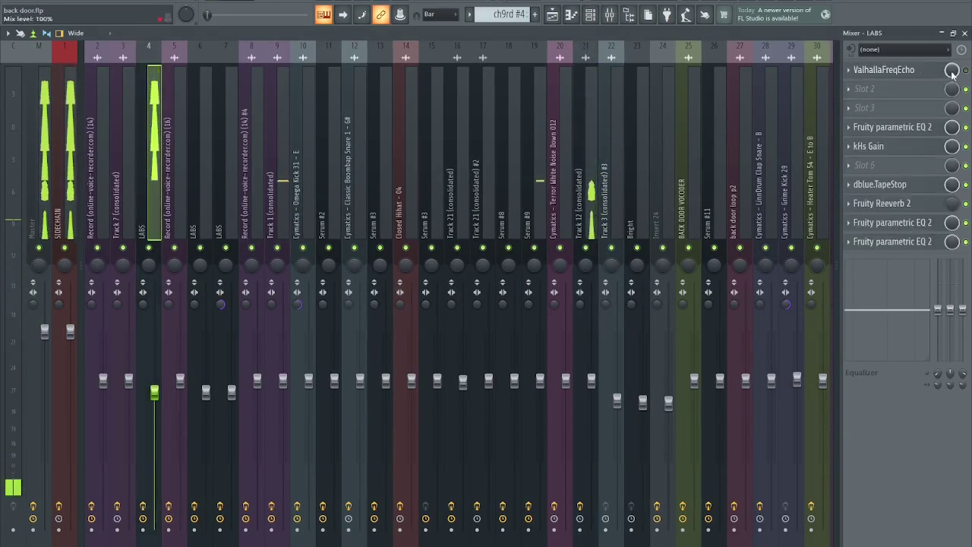
left_click(965, 34)
left_click(610, 15)
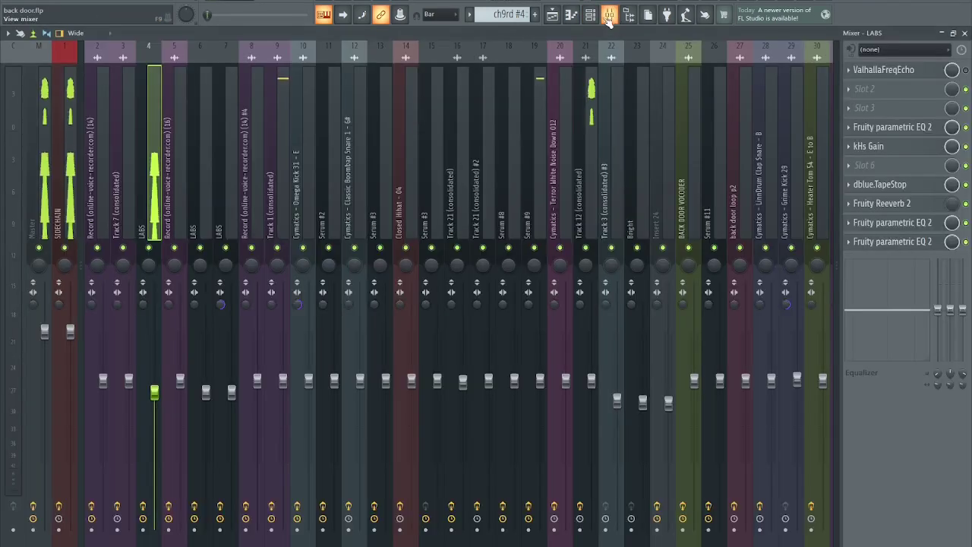
Step: Check the LABS #4 instrument's Rare Groove Piano: Sustain preset and its piano preset list, and close the plugin
left_click(590, 15)
scroll(152, 445, "up", 10)
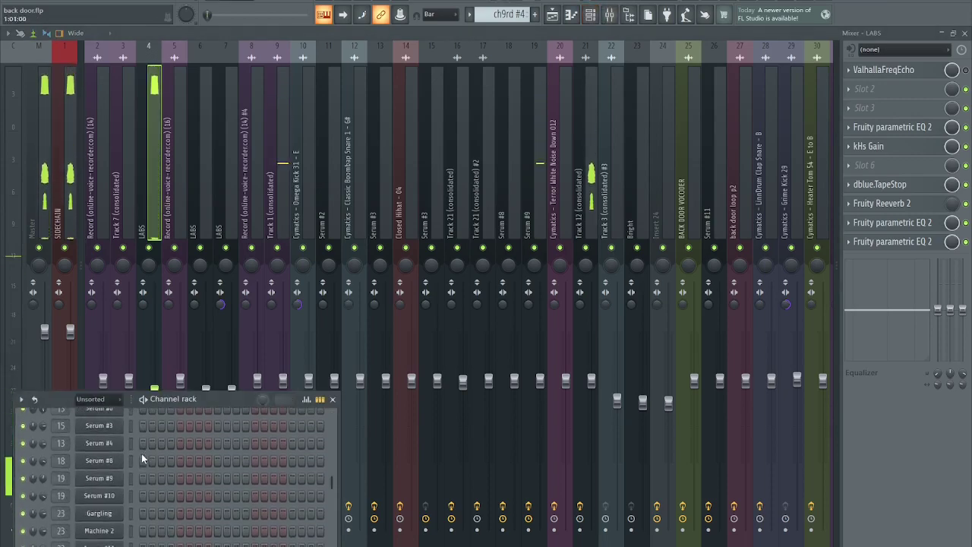
left_click(107, 479)
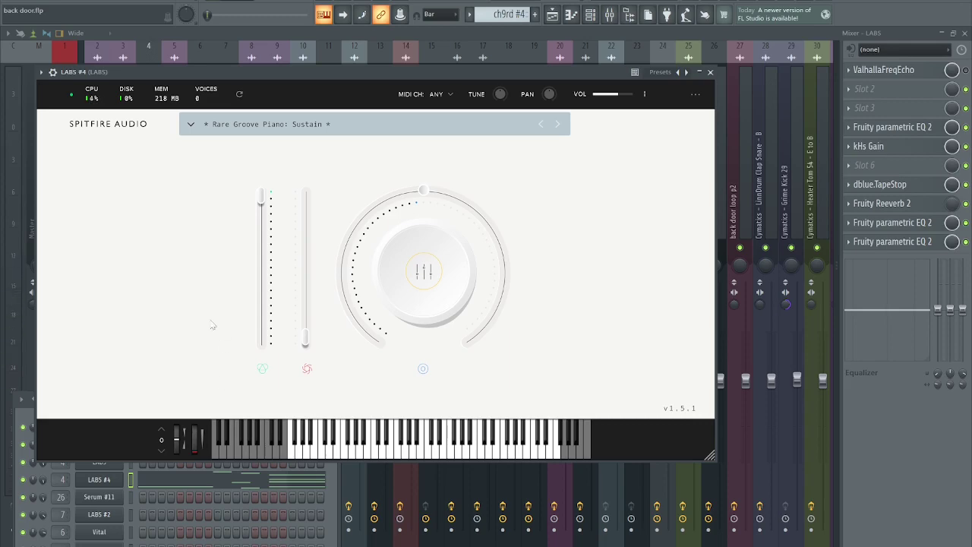
left_click(280, 129)
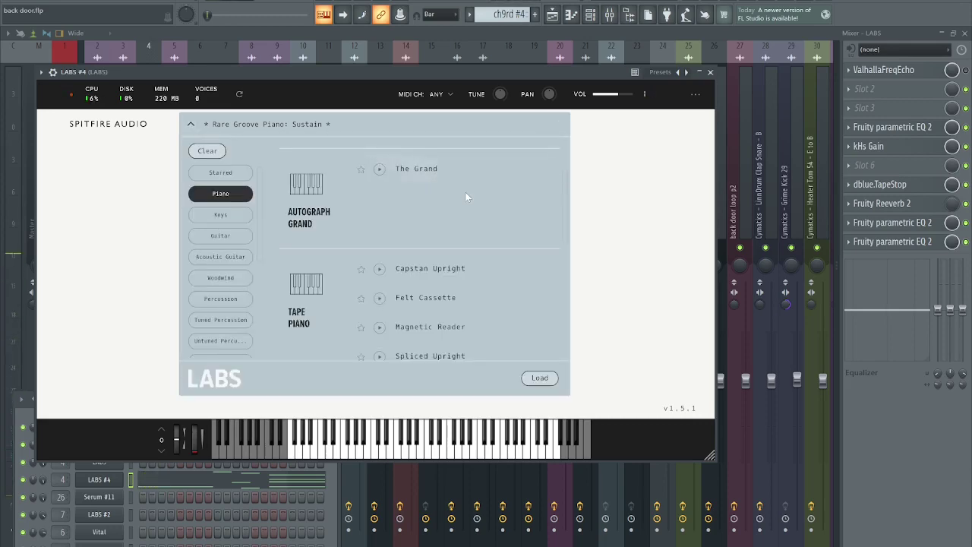
key("Escape")
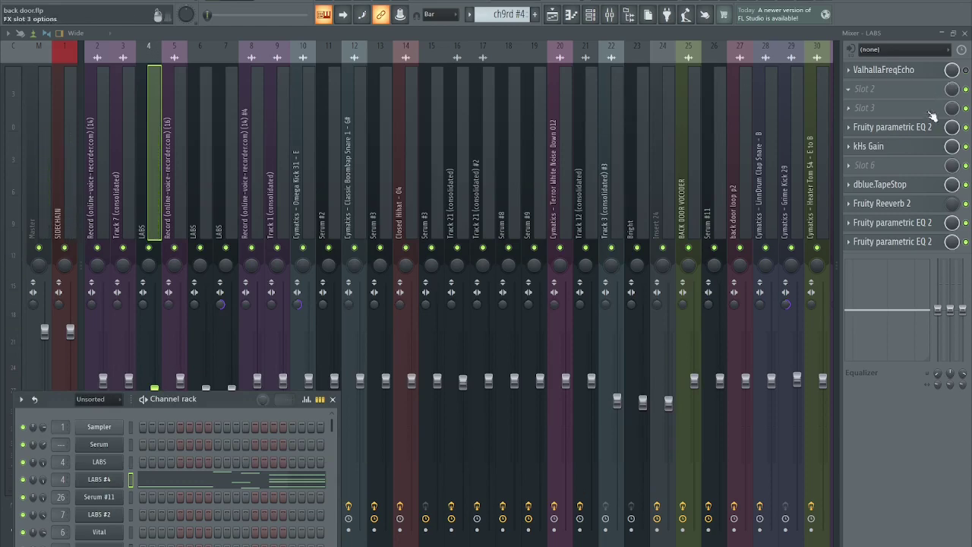
Step: Examine the kHs Gain, dblue.TapeStop and slot 4 Fruity parametric EQ 2 settings on the LABS insert
left_click(915, 149)
key("Escape")
key("Escape")
left_click(910, 184)
key("Escape")
left_click(928, 129)
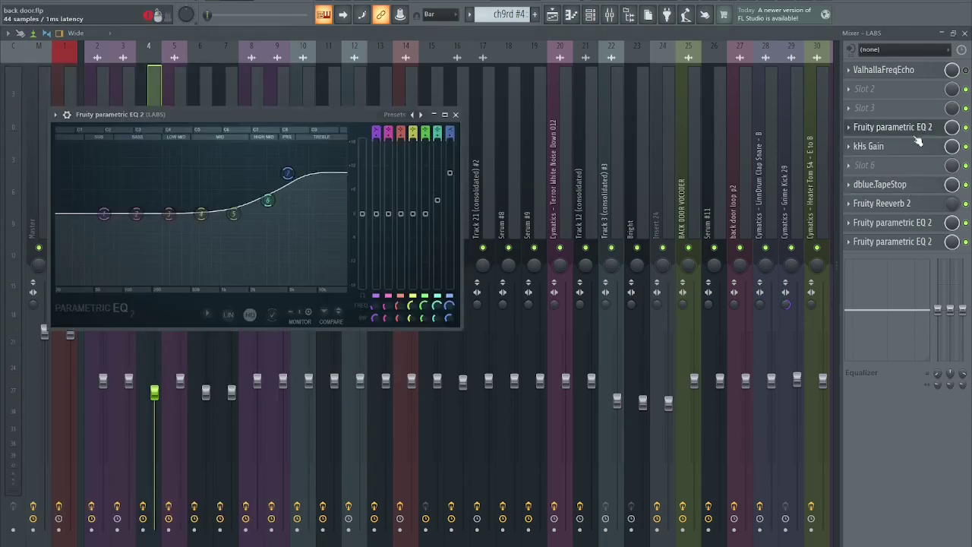
key("Escape")
left_click(912, 148)
key("Escape")
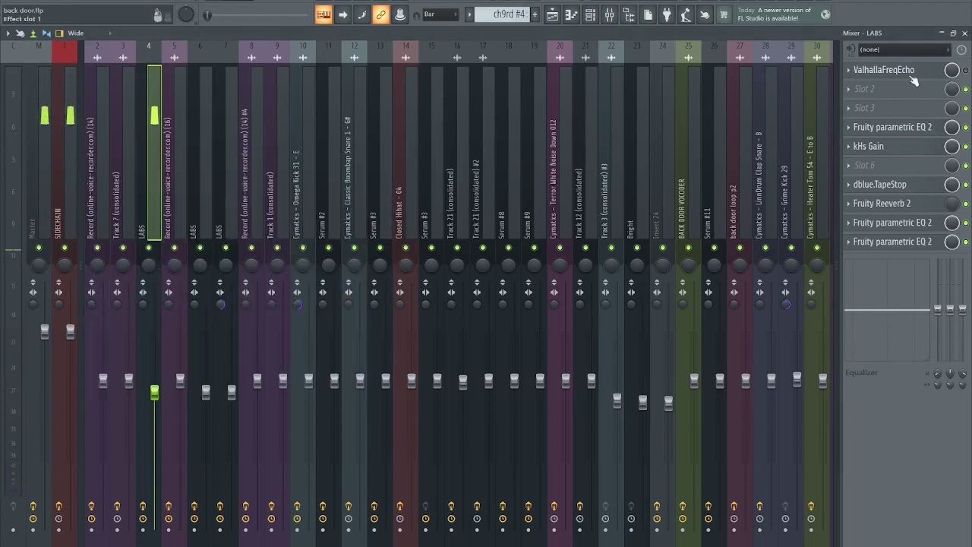
Step: Review dblue.TapeStop and the Fruity parametric EQ 2 instances in slots 9 and 10 of the LABS insert
left_click(890, 185)
left_click(891, 184)
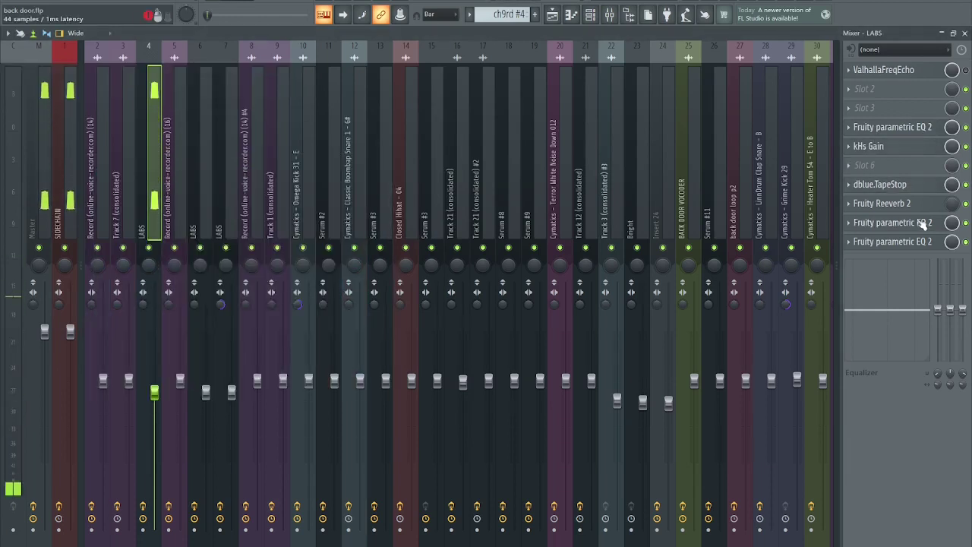
left_click(921, 222)
left_click(921, 222)
left_click(917, 242)
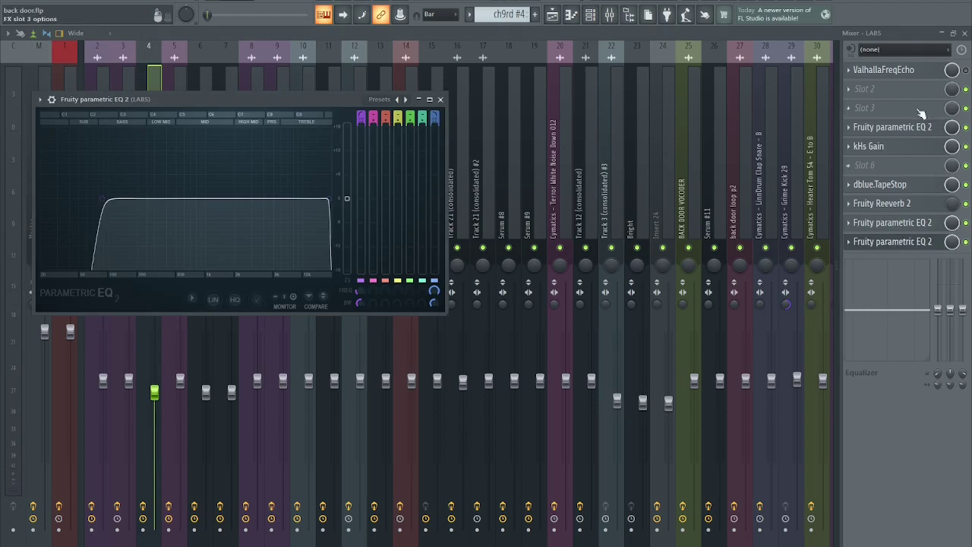
Step: Play the LABS part while examining the high-shelf curve of the Fruity parametric EQ 2 in slot 4
left_click(921, 114)
left_click(907, 129)
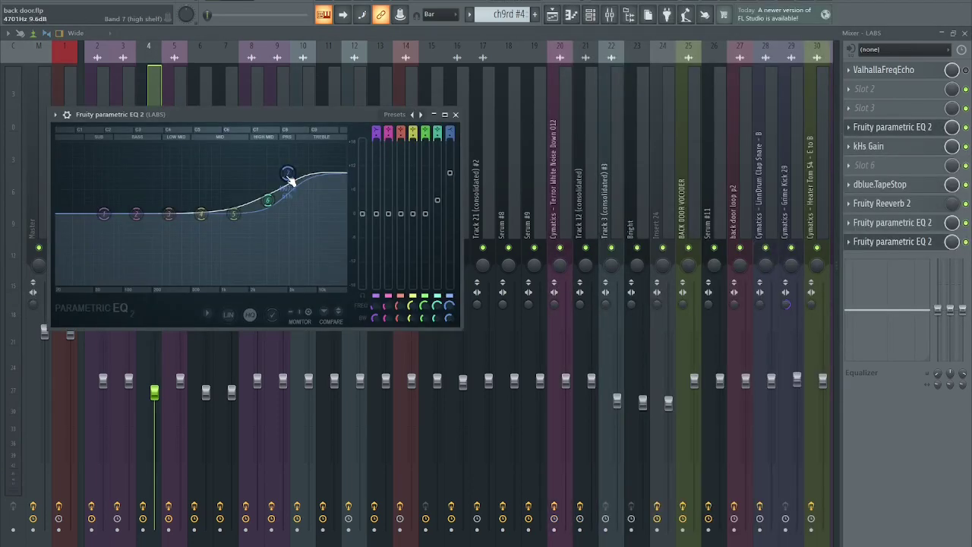
key("space")
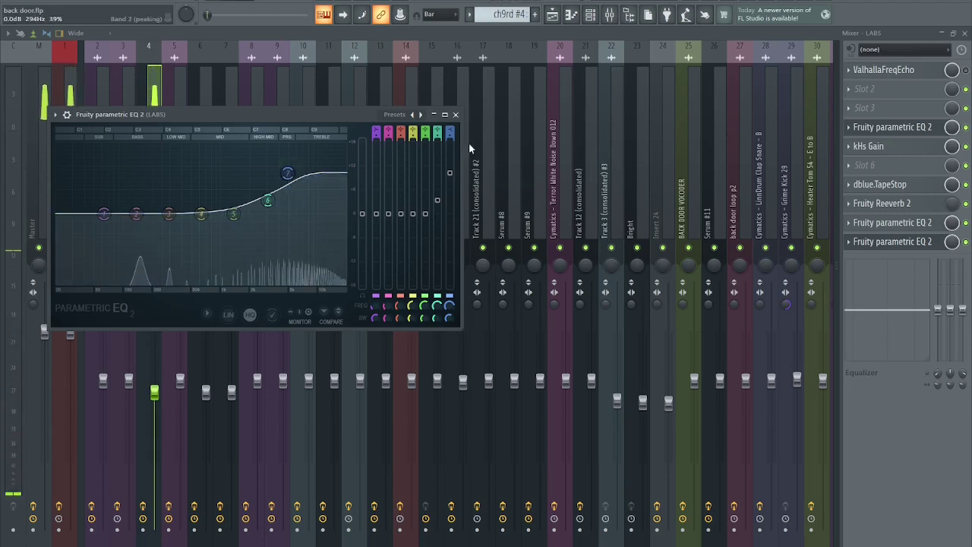
left_click(968, 128)
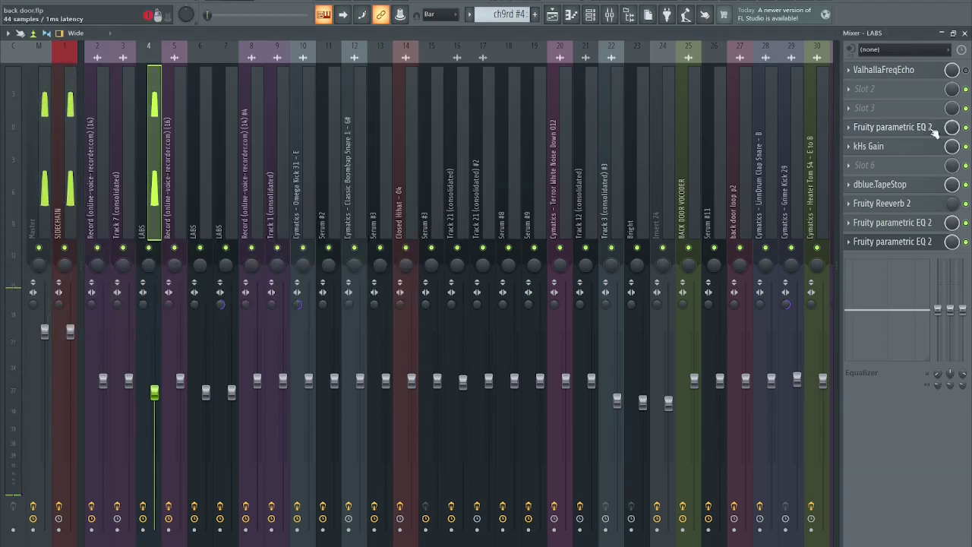
left_click(931, 128)
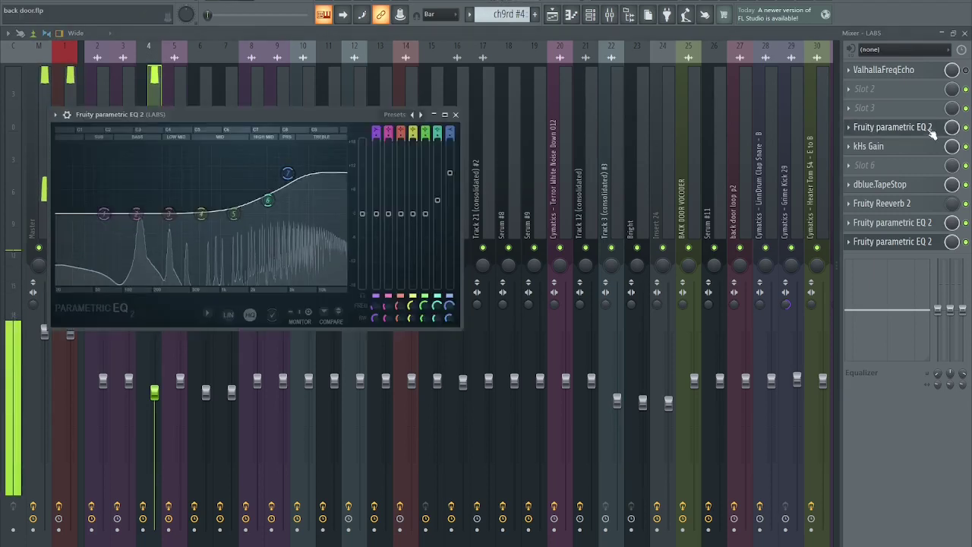
left_click(931, 129)
Step: Review the ValhallaFreqEcho settings in slot 1 of the LABS insert, enable the effect and play the part through it
left_click(943, 73)
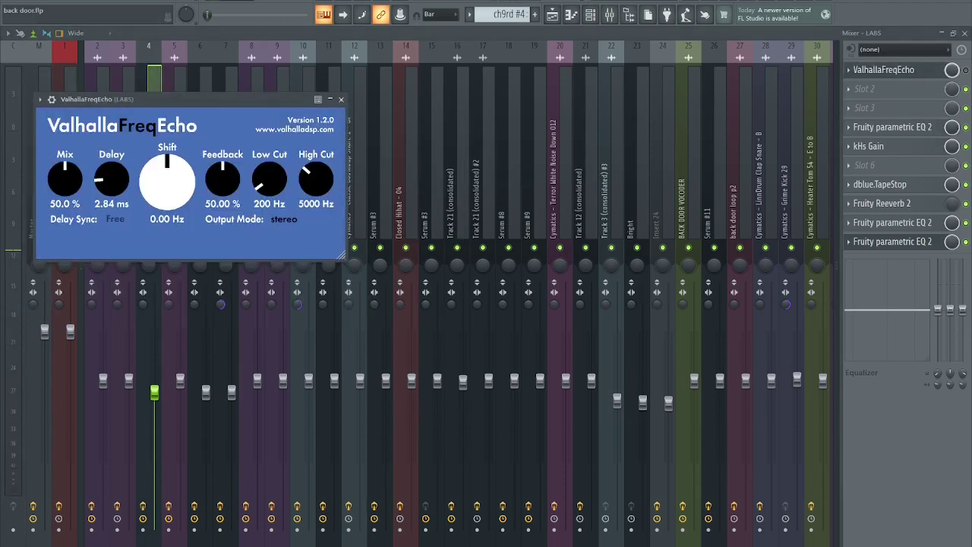
left_click(907, 71)
left_click(907, 70)
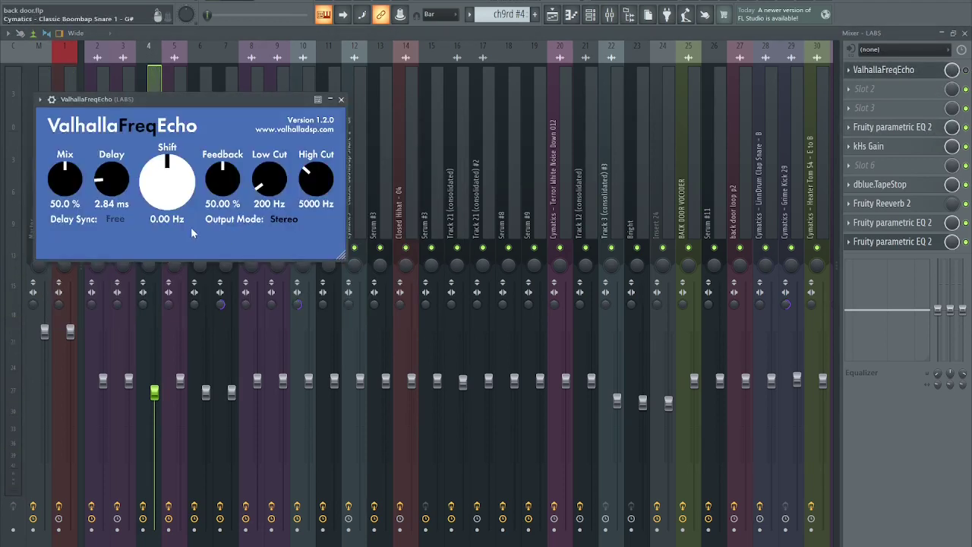
left_click(911, 70)
left_click(966, 70)
key("space")
key("F9")
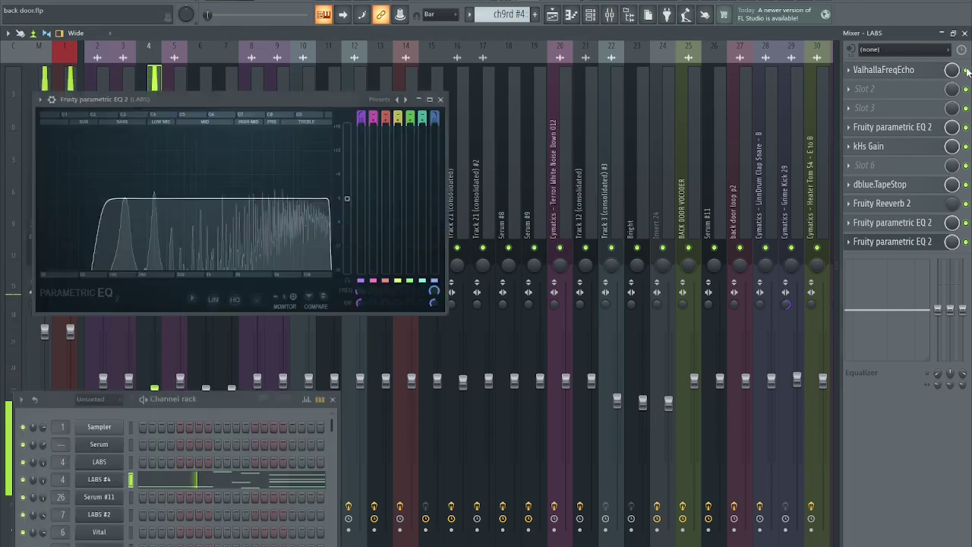
key("Escape")
Step: Stop playback, delete the ch9rd #4 clip from Track 24 and unsolo that track
scroll(165, 271, "up", 4)
scroll(182, 269, "down", 3)
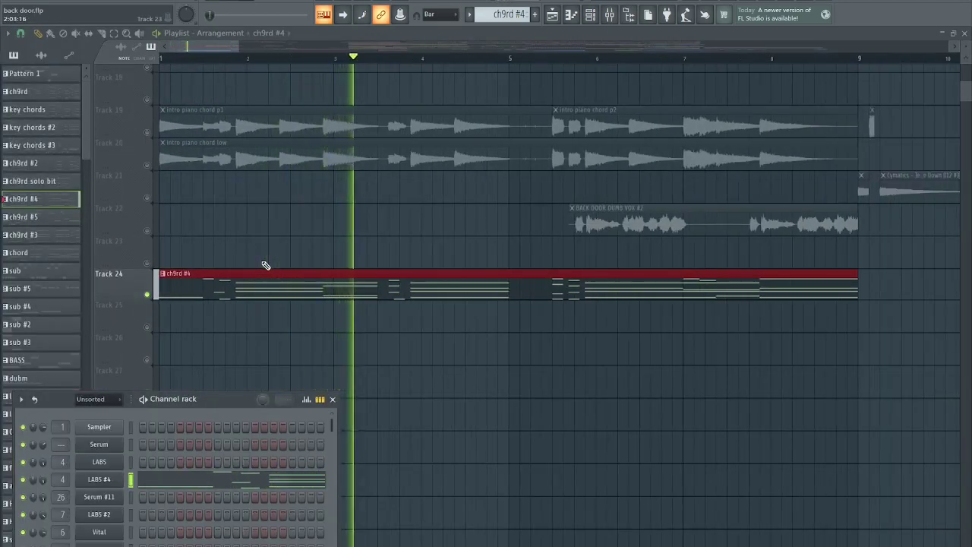
key("space")
right_click(204, 286)
right_click(148, 295)
Step: Save the back door.flp project
scroll(267, 295, "down", 2)
key("ctrl+s")
scroll(254, 291, "down", 1)
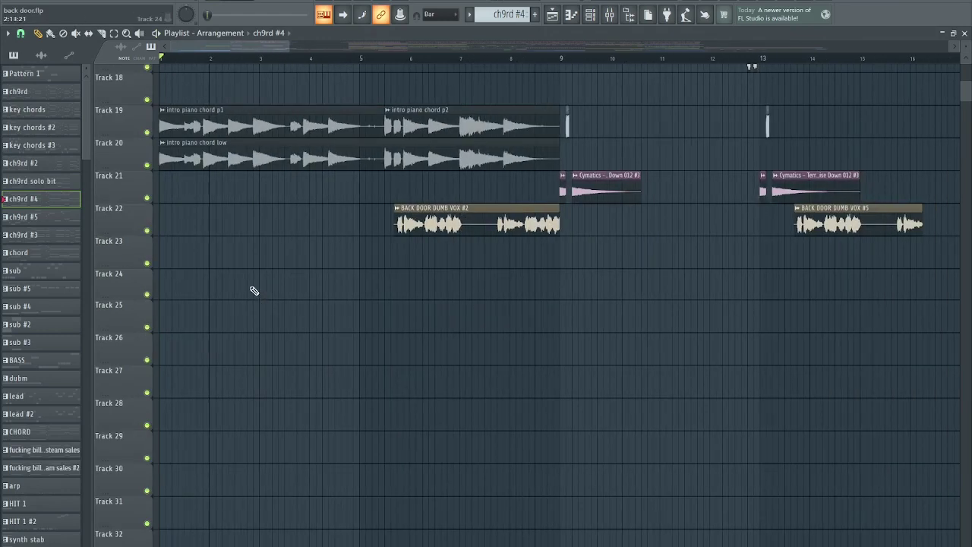
Step: Solo Track 20 to audition the intro piano chord low clip, and check the mixer during playback
scroll(286, 301, "up", 2)
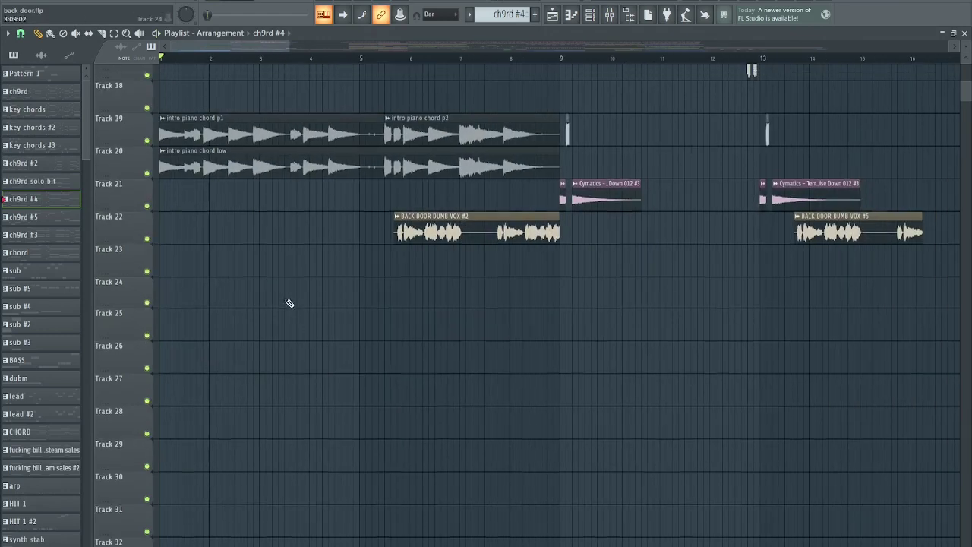
scroll(286, 301, "up", 3)
right_click(148, 363)
scroll(285, 406, "down", 2)
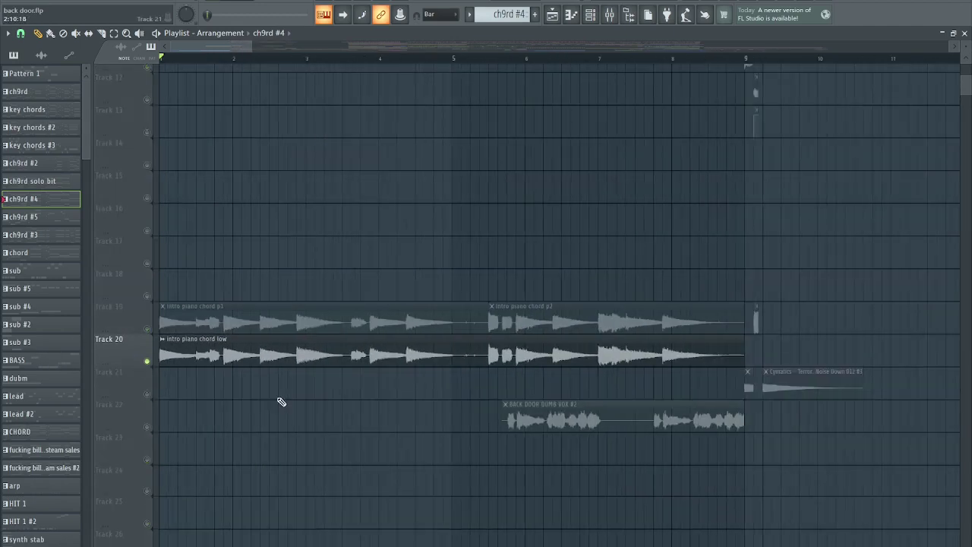
key("space")
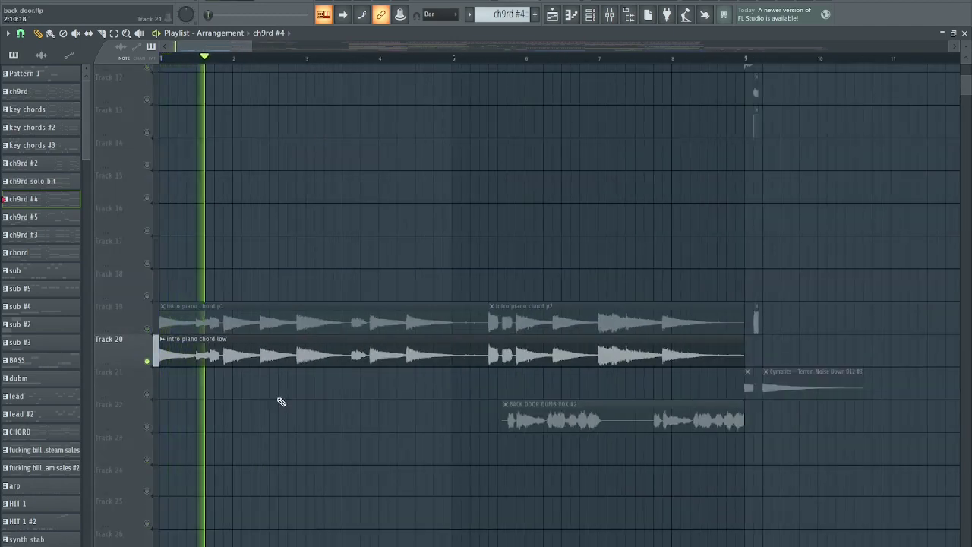
left_click(590, 15)
left_click(610, 14)
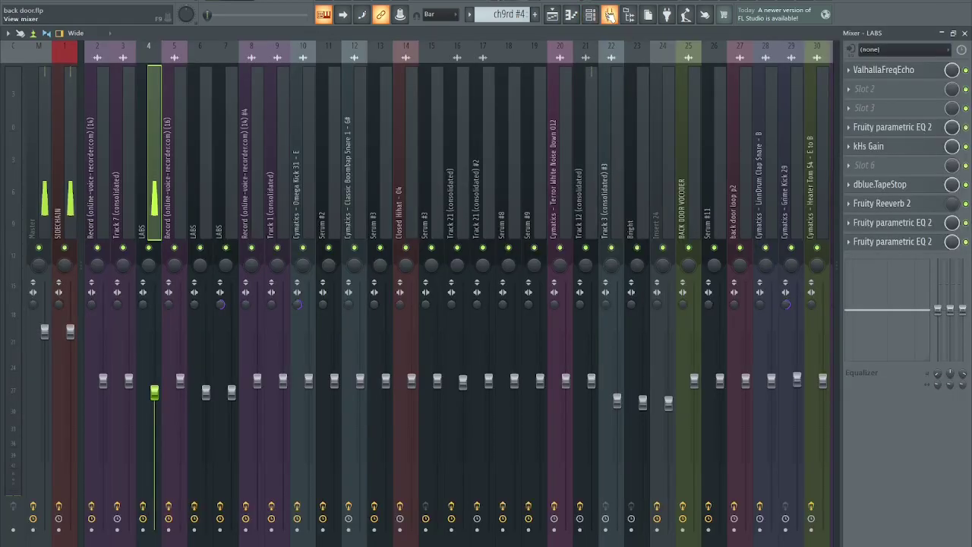
key("F9")
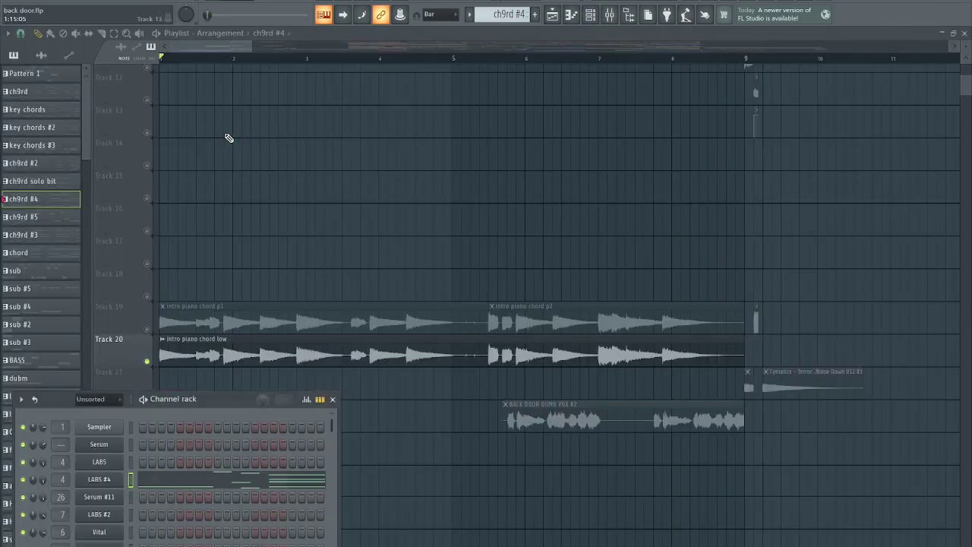
key("F6")
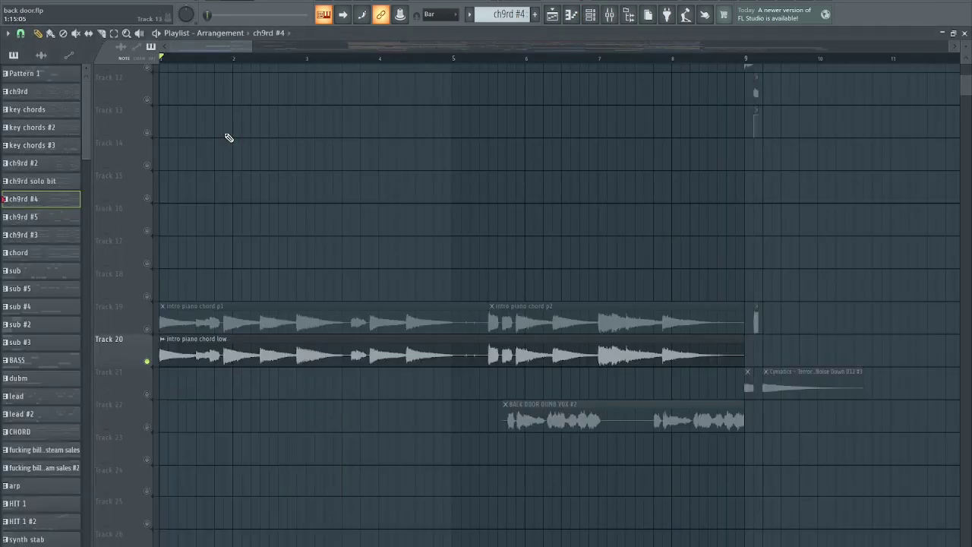
Step: Check the pitch and stretch settings of the intro piano chord p1 clip, and play Tracks 19 and 20 together
double_click(163, 323)
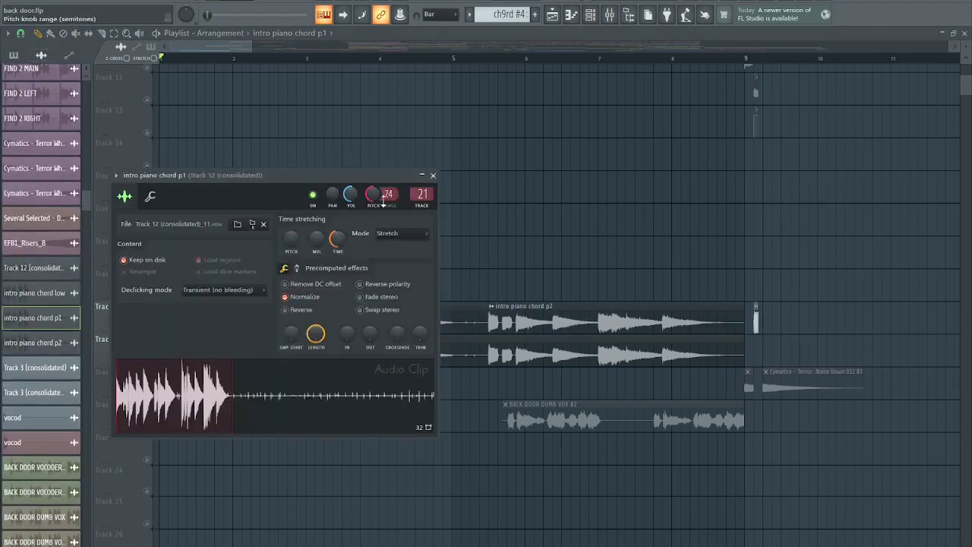
key("Escape")
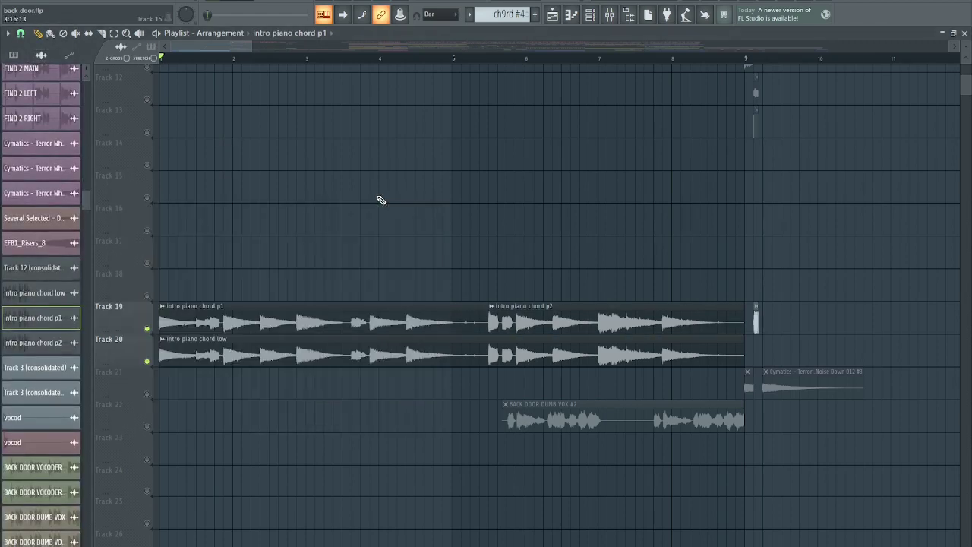
key("space")
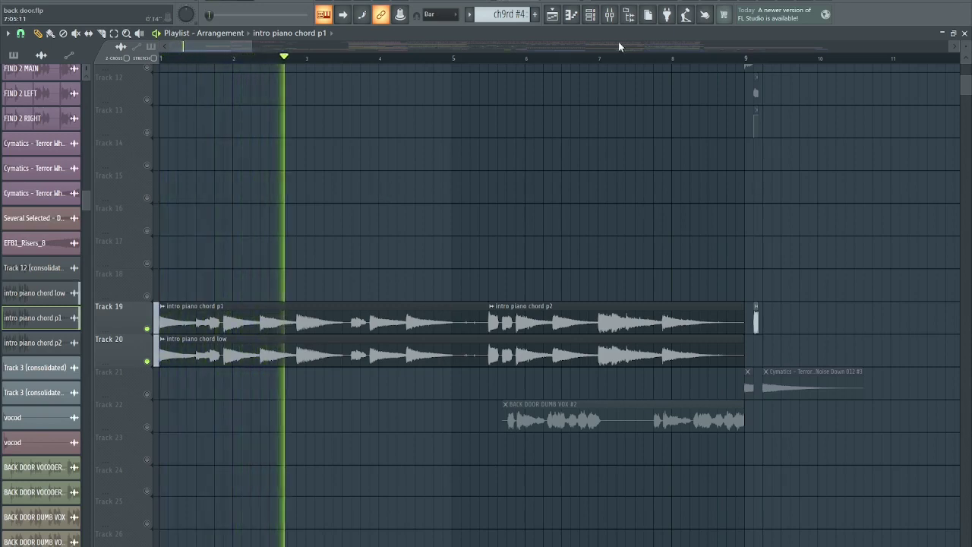
Step: Examine Fruity Reeverb 2, Fruity delay bank and Fruity parametric EQ 2 on the intro piano's mixer insert 21, and close them
left_click(610, 15)
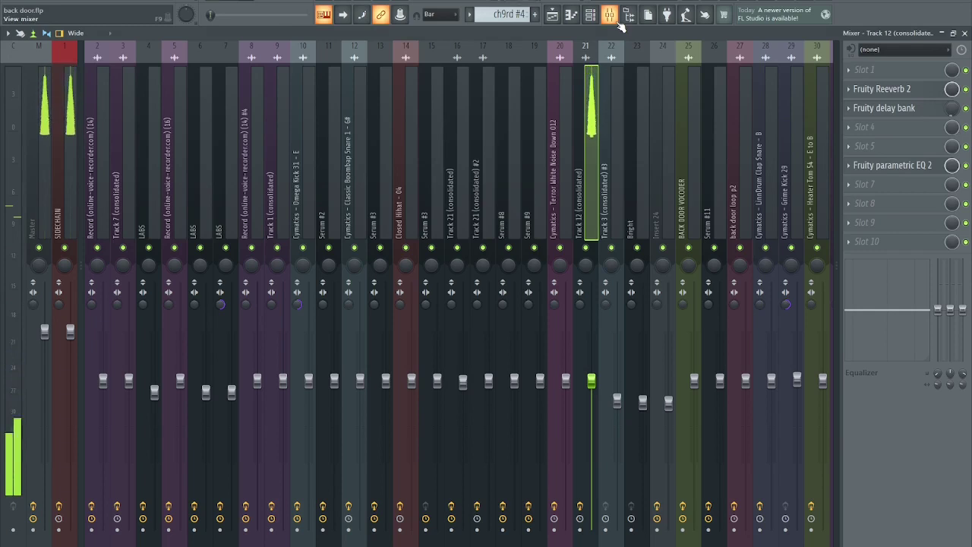
left_click(880, 90)
left_click(880, 108)
left_click(873, 167)
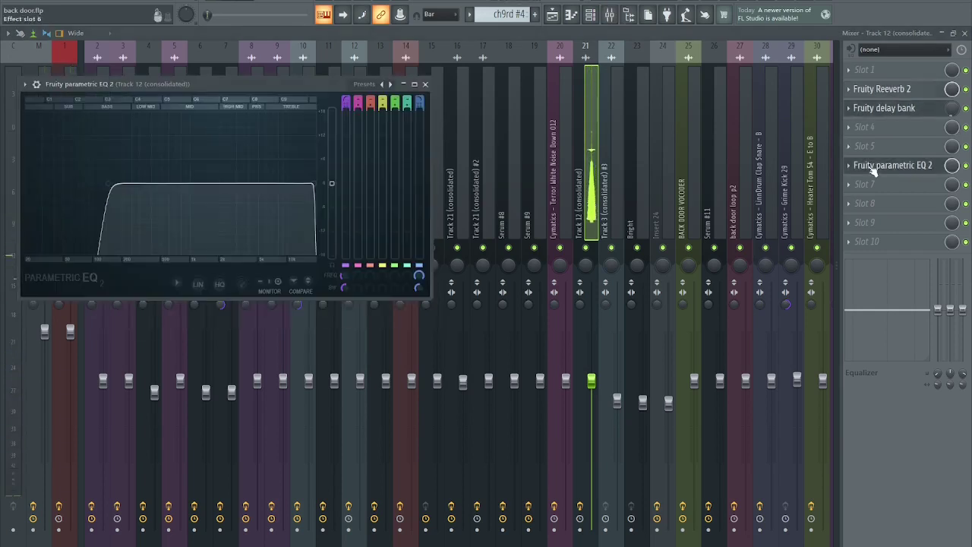
key("Escape")
key("Escape")
key("Escape")
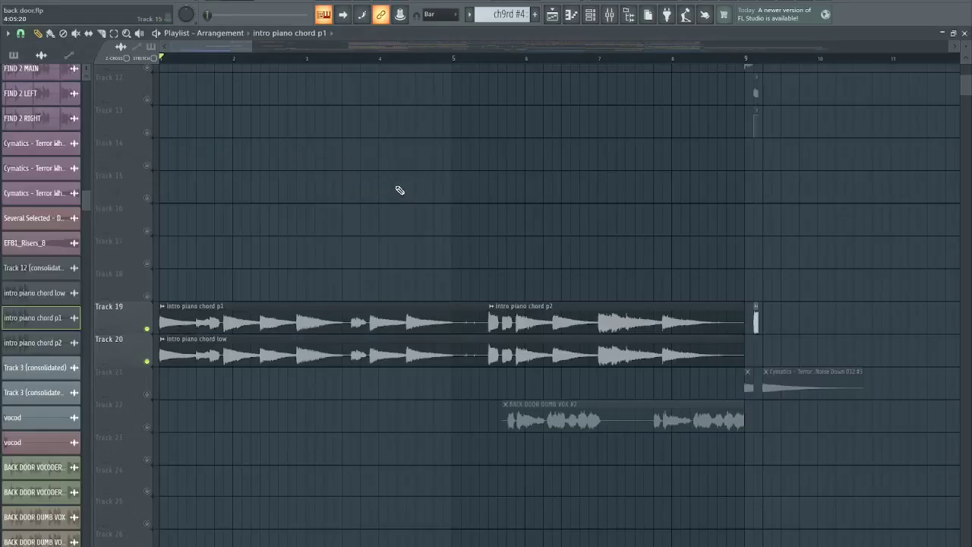
Step: Restore all tracks, solo Track 42 and play its blue vocal clip from the start
scroll(399, 189, "down", 1)
scroll(332, 174, "down", 3)
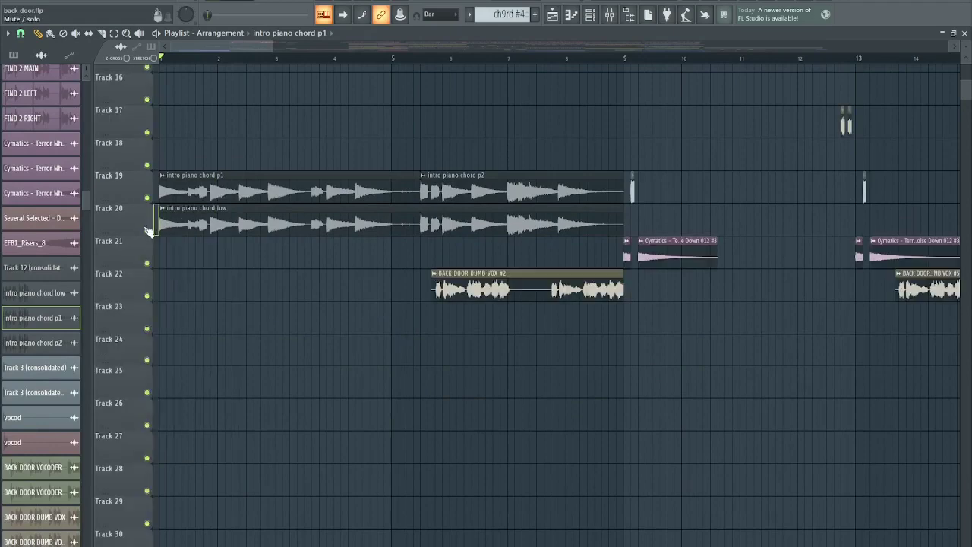
scroll(228, 219, "down", 5)
scroll(228, 218, "down", 5)
right_click(148, 327)
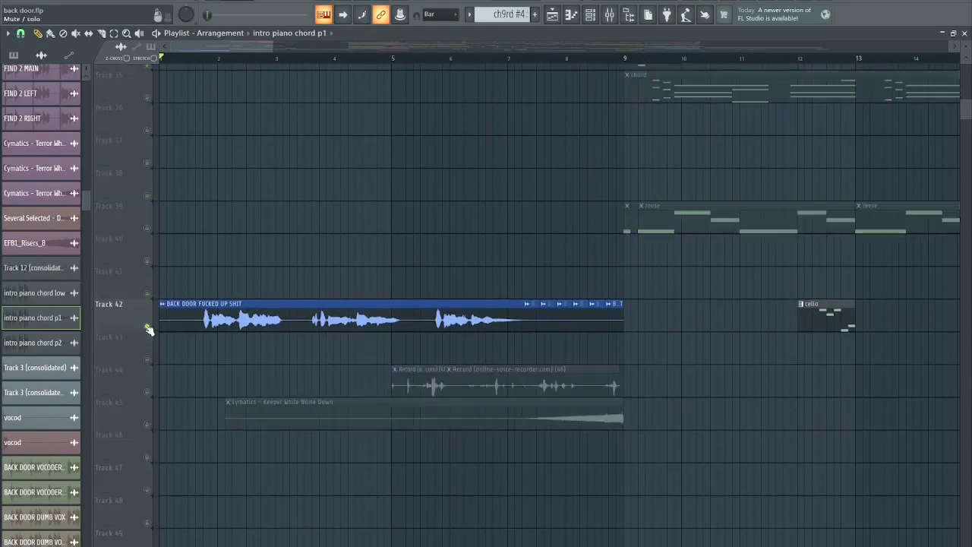
scroll(164, 292, "down", 1)
key("space")
scroll(173, 260, "up", 6)
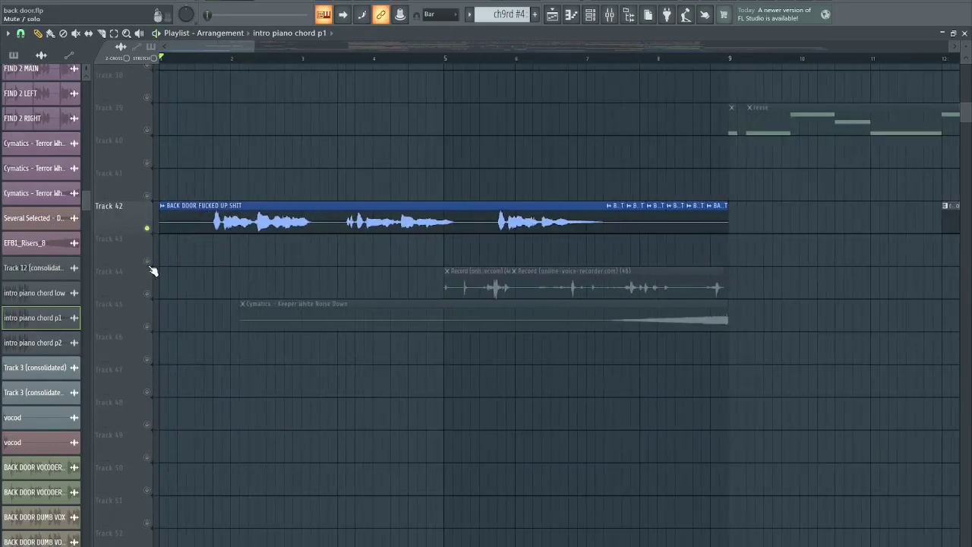
scroll(154, 260, "down", 2)
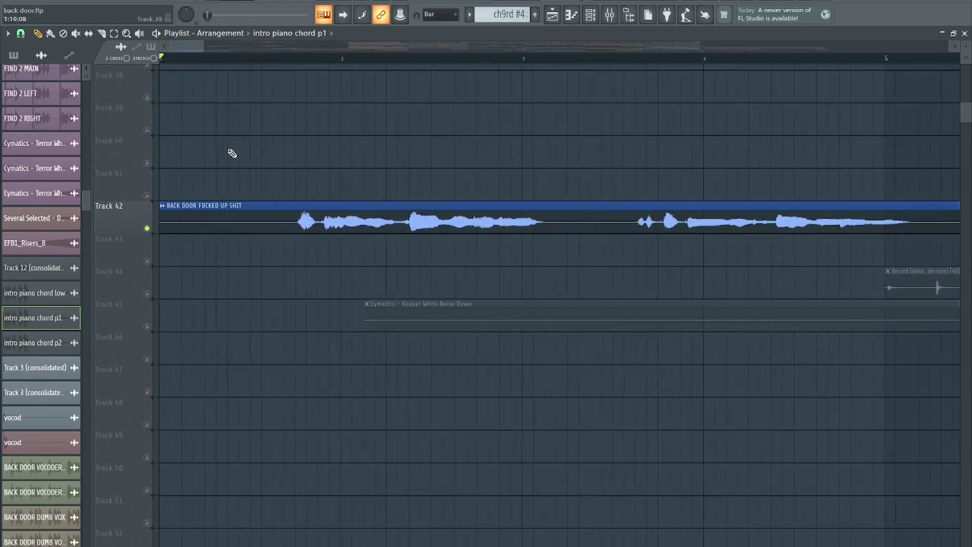
scroll(221, 133, "down", 2)
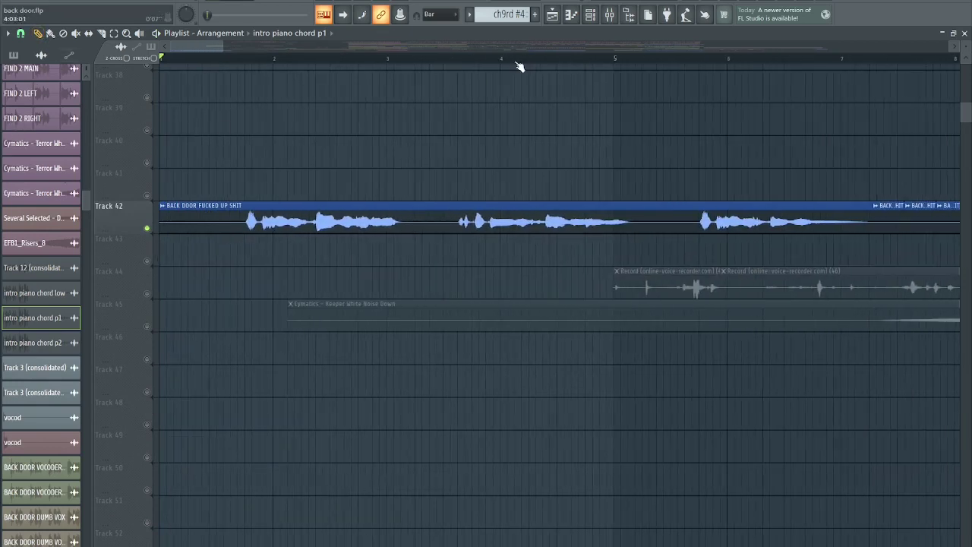
key("space")
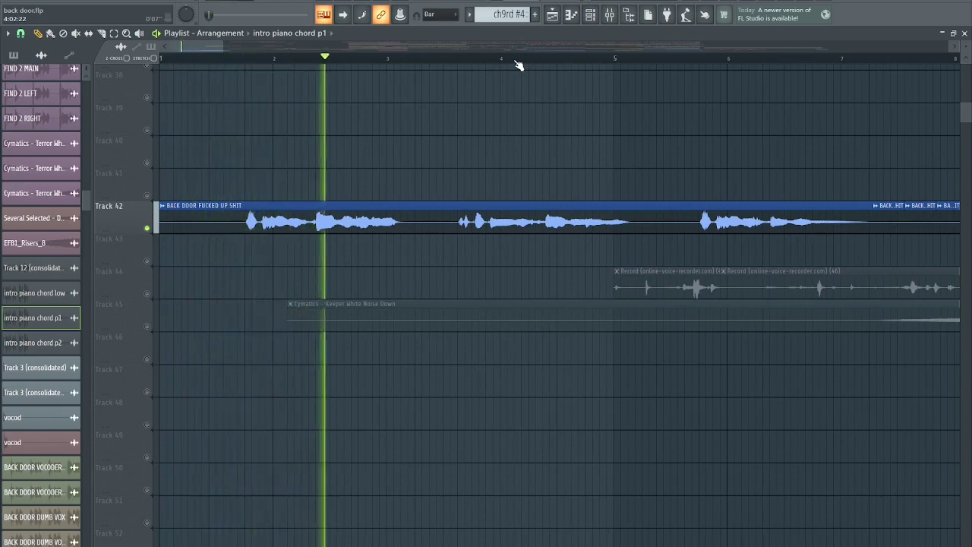
key("space")
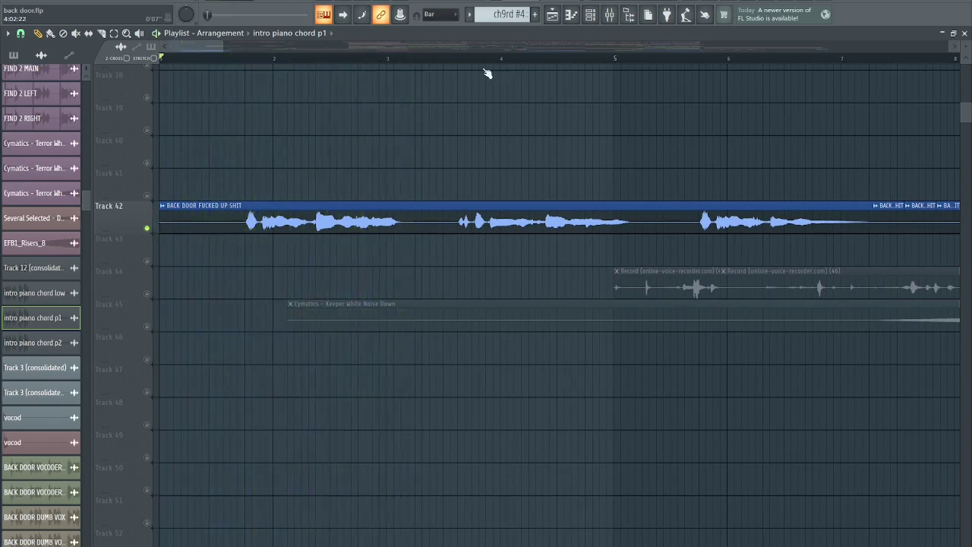
Step: Solo the back door chorus main vocals on Track 38 together with the chorus backing vocals on Track 37
scroll(92, 211, "up", 2)
scroll(46, 176, "up", 12)
scroll(33, 180, "down", 3)
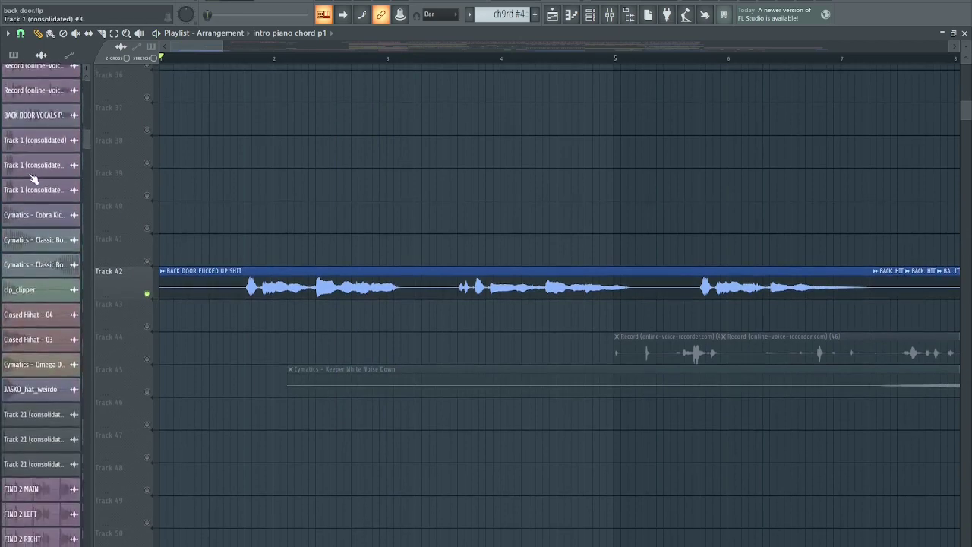
scroll(33, 180, "up", 7)
scroll(335, 190, "down", 6)
scroll(532, 402, "up", 3)
scroll(545, 413, "up", 4)
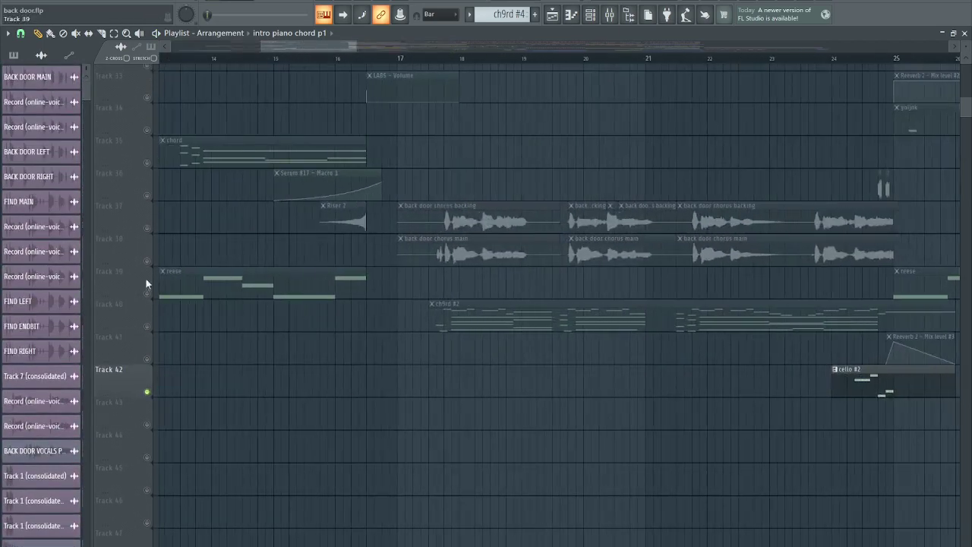
right_click(152, 260)
left_click(152, 229)
scroll(456, 152, "up", 3)
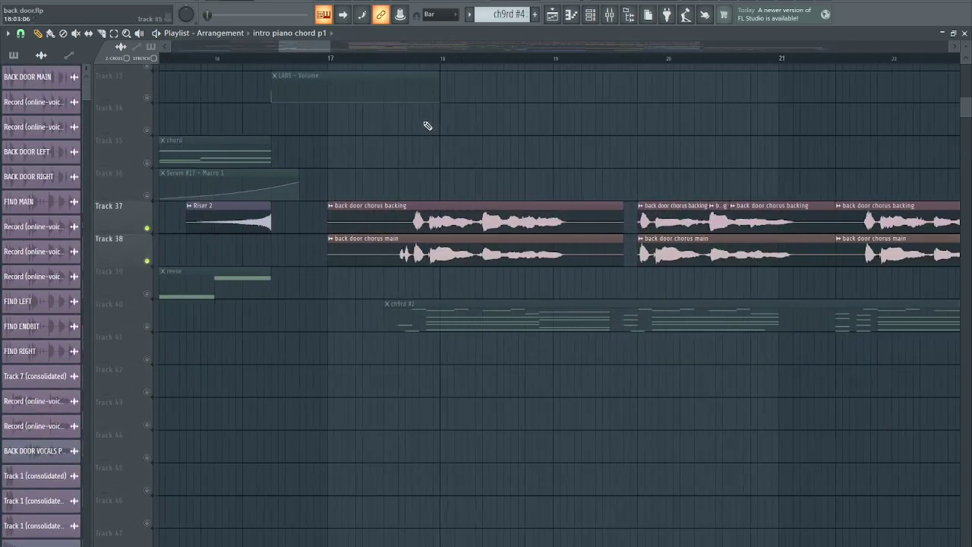
Step: Play the chorus main and backing vocals from bar 17, and stop playback
left_click(328, 58)
key("space")
scroll(403, 341, "up", 3, "ctrl")
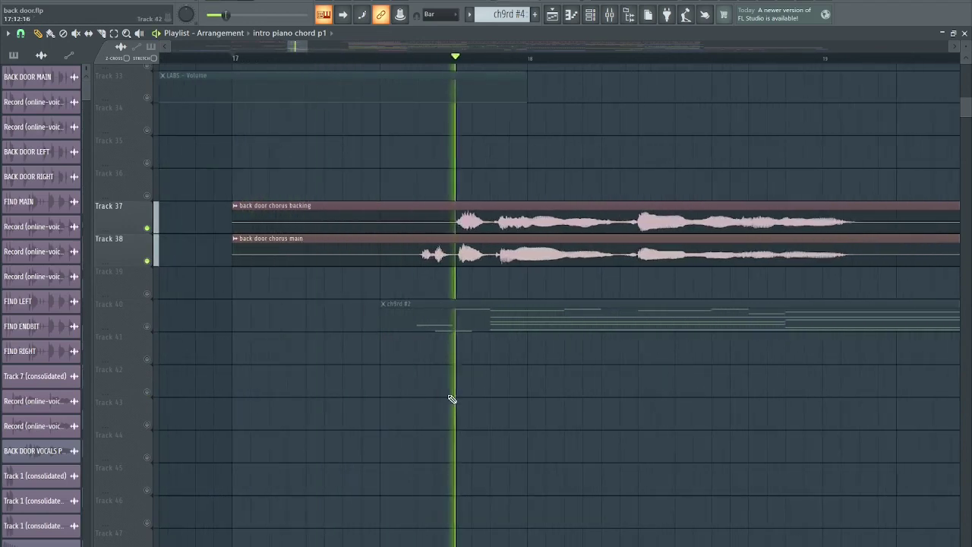
scroll(452, 397, "down", 3, "ctrl")
scroll(495, 400, "down", 3, "ctrl")
scroll(495, 400, "up", 4, "ctrl")
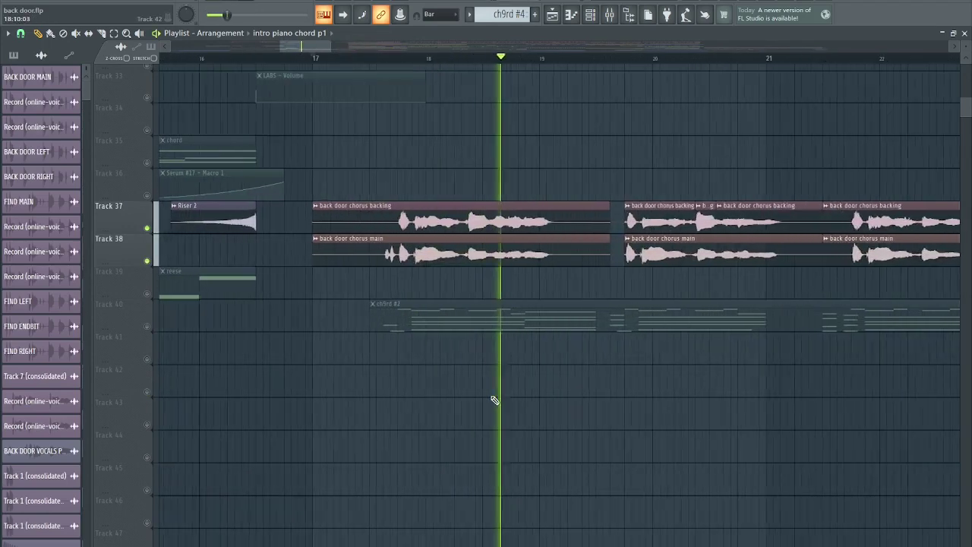
scroll(498, 396, "down", 4, "ctrl")
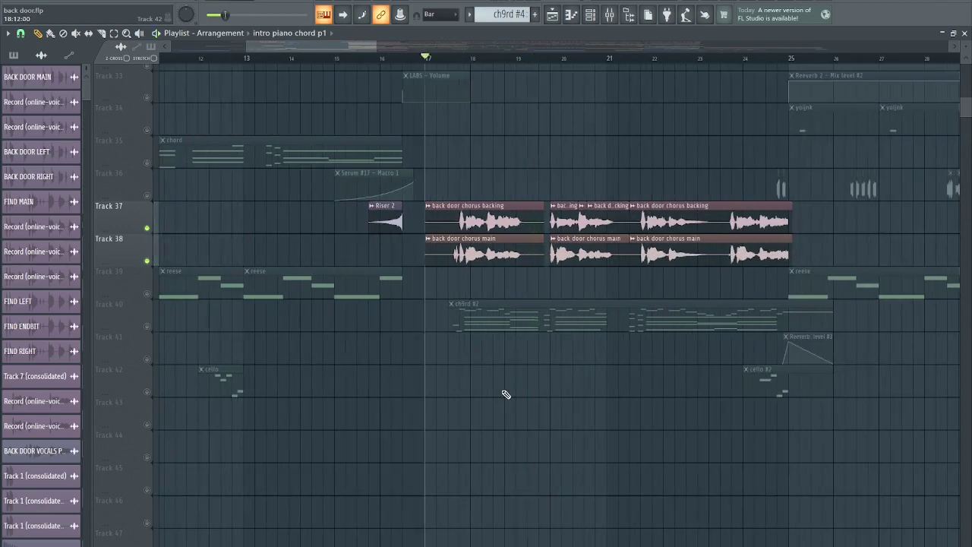
key("space")
Step: Solo Track 42 again and inspect the pitch, time-stretching and formant settings of its vocal clip
scroll(159, 362, "up", 3, "ctrl")
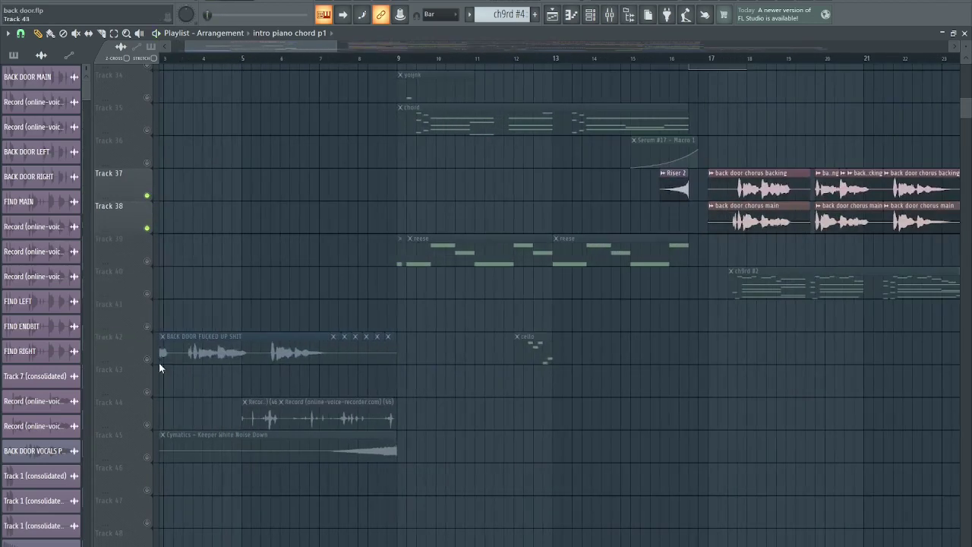
right_click(149, 361)
scroll(228, 358, "down", 2, "ctrl")
double_click(301, 351)
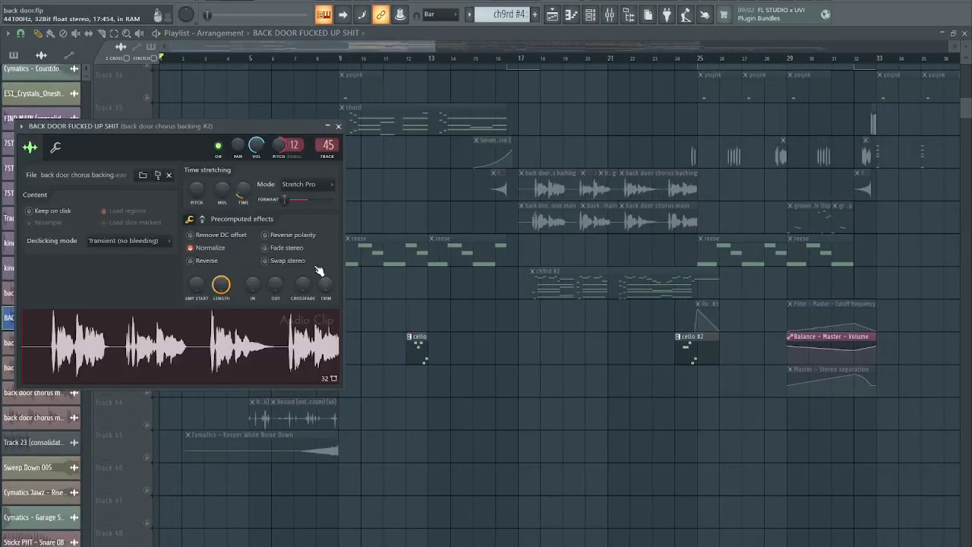
key("Escape")
Step: Play the soloed Track 42 vocal clip from the start again, and stop playback
scroll(109, 303, "up", 2, "ctrl")
scroll(109, 303, "up", 2, "ctrl")
scroll(191, 271, "down", 3)
key("space")
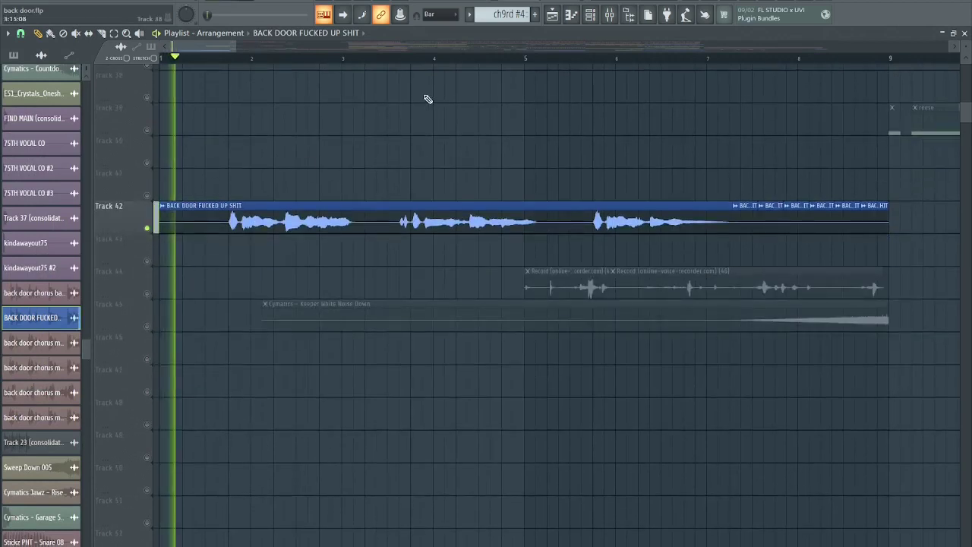
key("space")
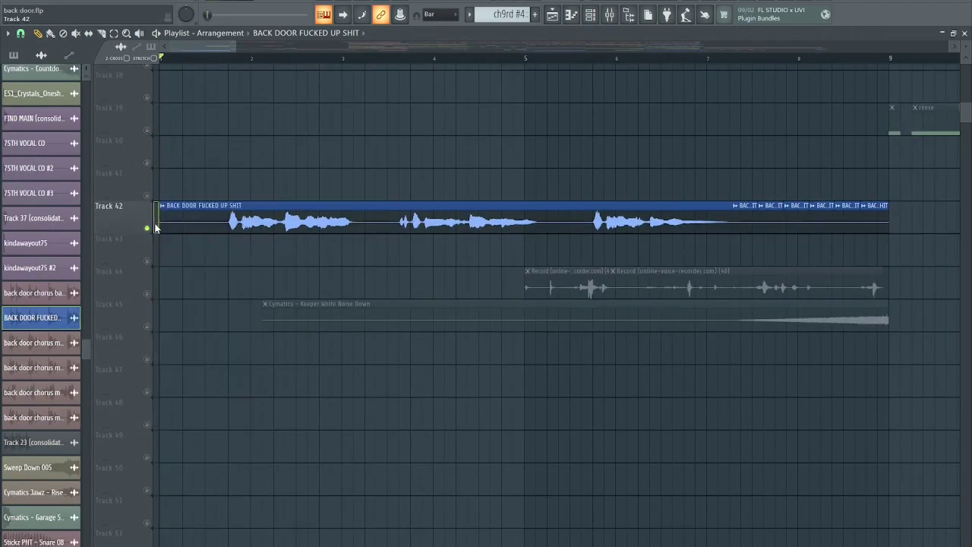
Step: Compare the Track 42 vocal in the full mix and soloed by toggling its solo between short playbacks
right_click(153, 228)
key("space")
key("space")
right_click(153, 228)
key("space")
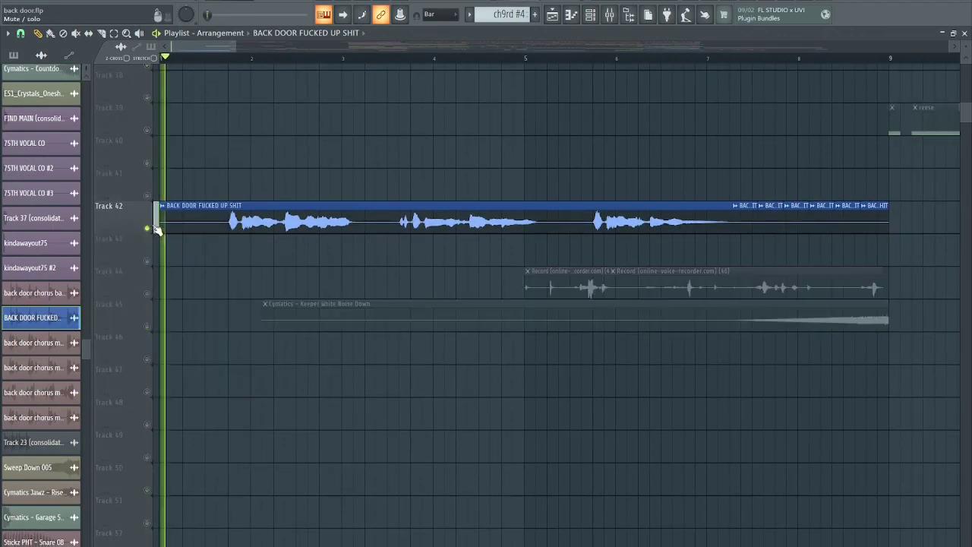
Step: Inspect the Fruity WaveShaper curve on the back door chorus backing #2 mixer track in an enlarged window
scroll(206, 226, "up", 3)
scroll(190, 236, "down", 2)
scroll(167, 249, "up", 3, "ctrl")
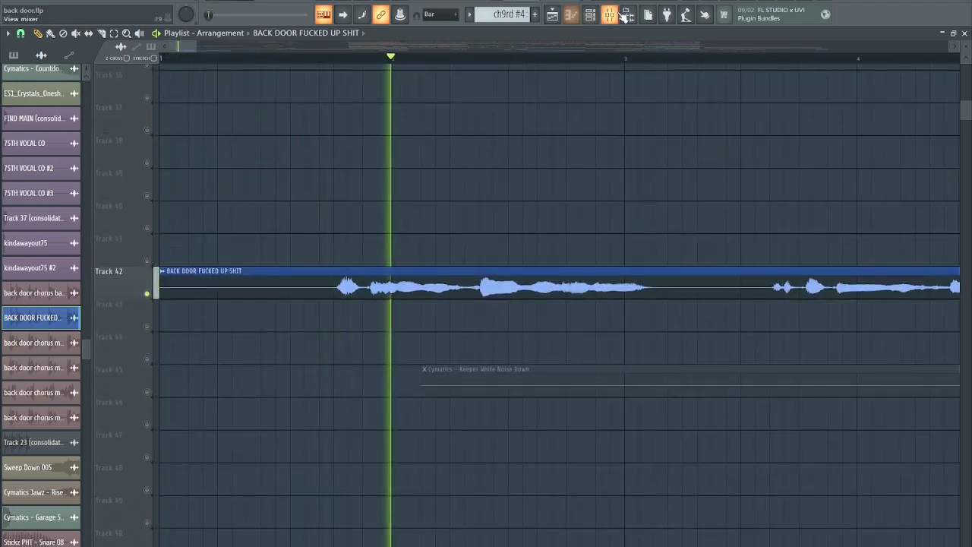
key("F9")
scroll(543, 112, "down", 2)
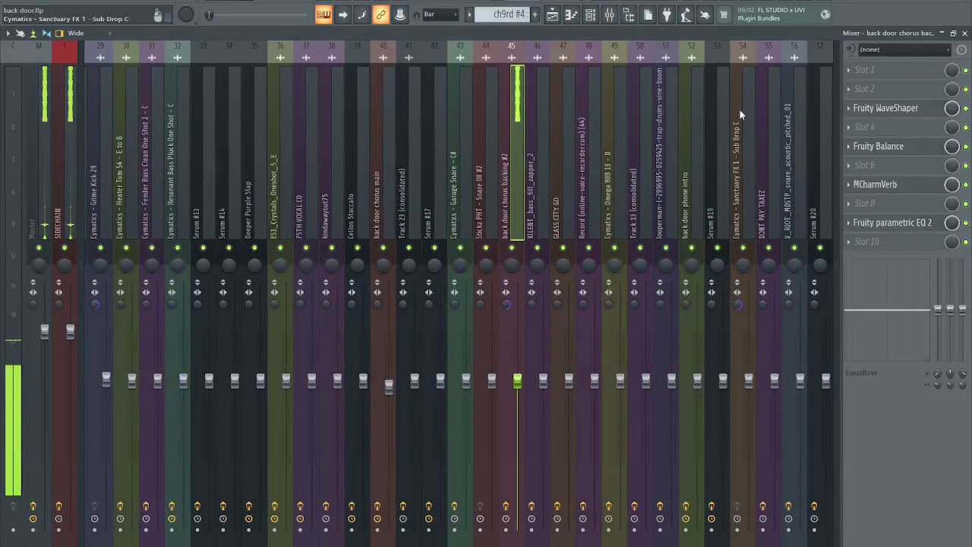
left_click(884, 108)
left_click_drag(149, 161, 158, 104)
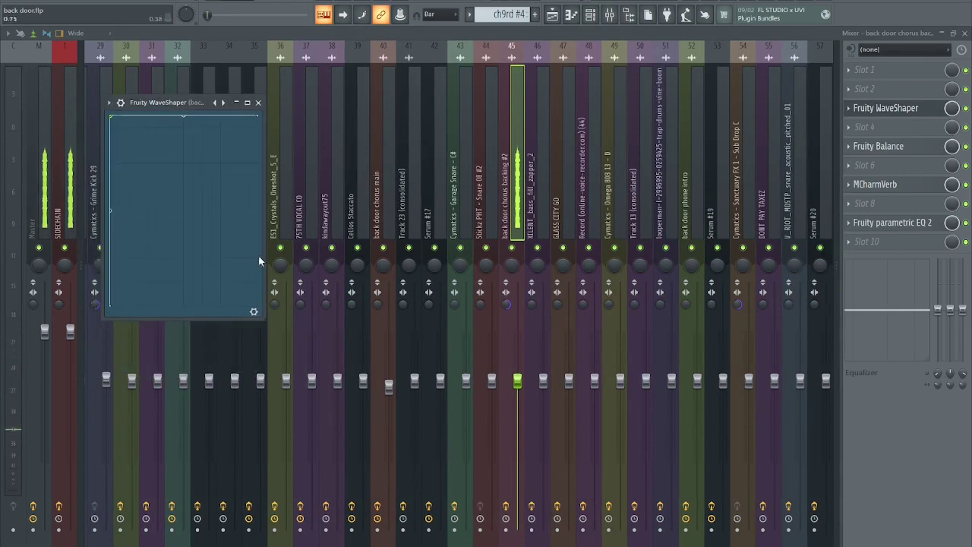
left_click_drag(260, 317, 442, 537)
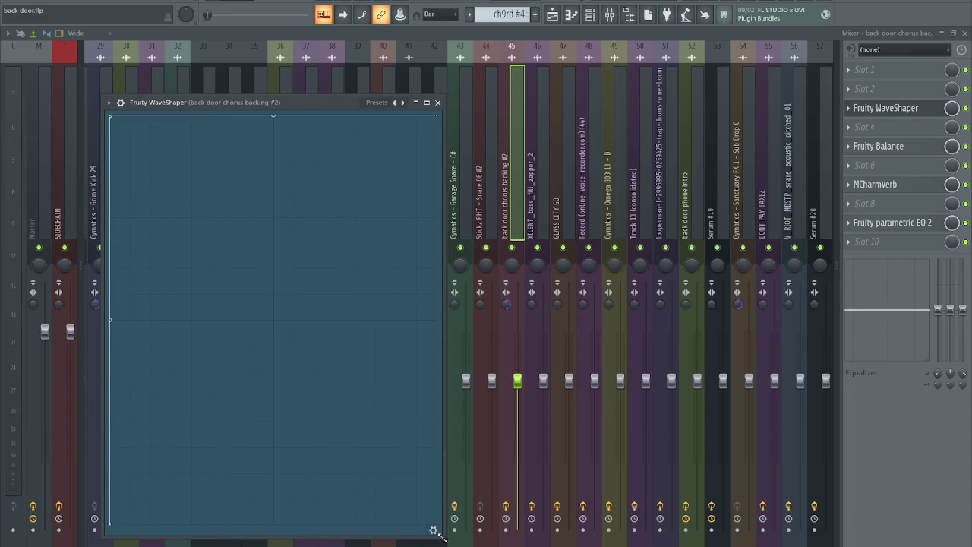
left_click_drag(181, 105, 205, 77)
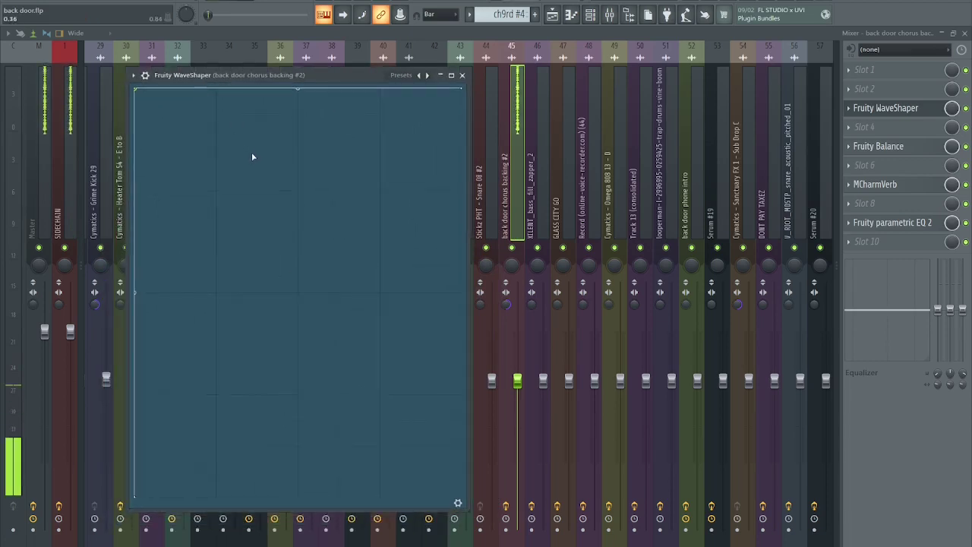
left_click(874, 109)
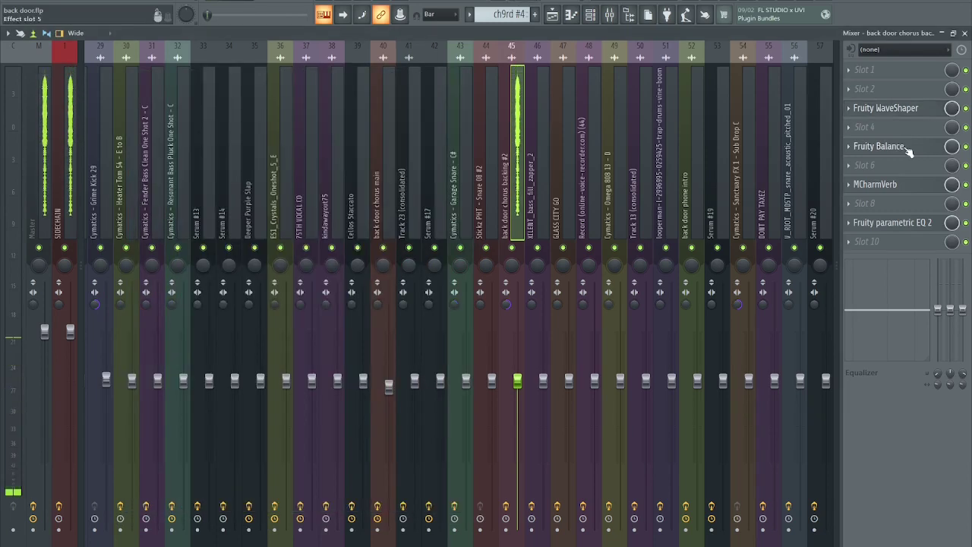
Step: Inspect Fruity Balance on the back door chorus backing #2 track, and bypass it briefly to compare the level
left_click(881, 147)
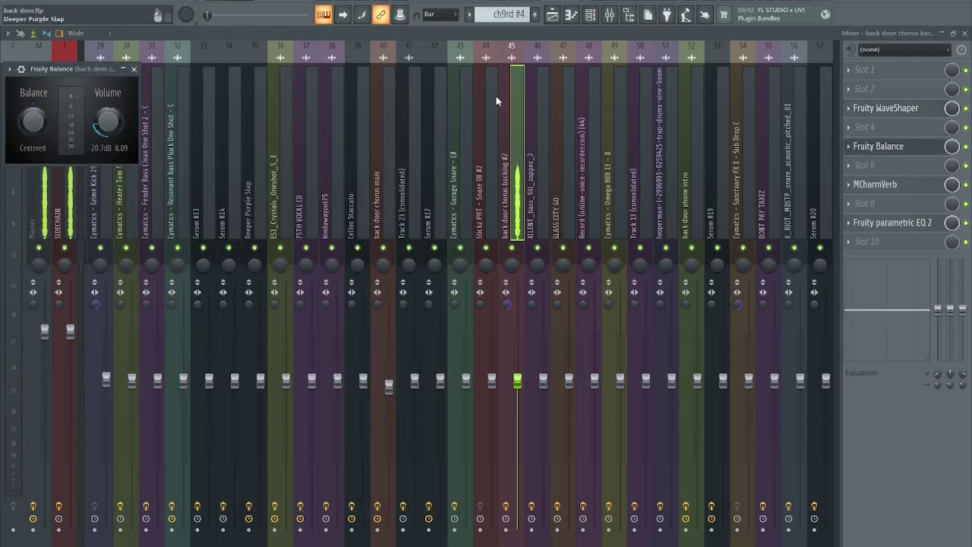
left_click(967, 147)
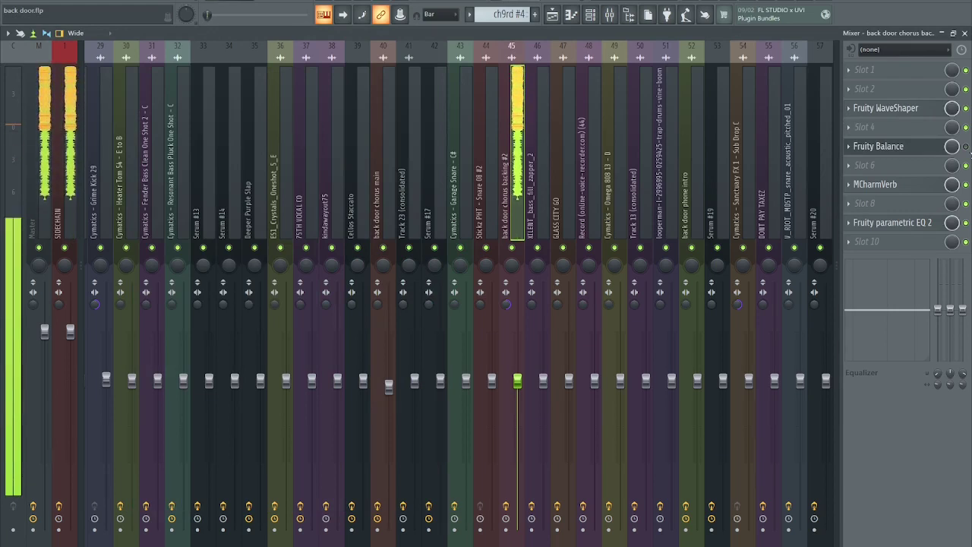
left_click(907, 147)
left_click(906, 147)
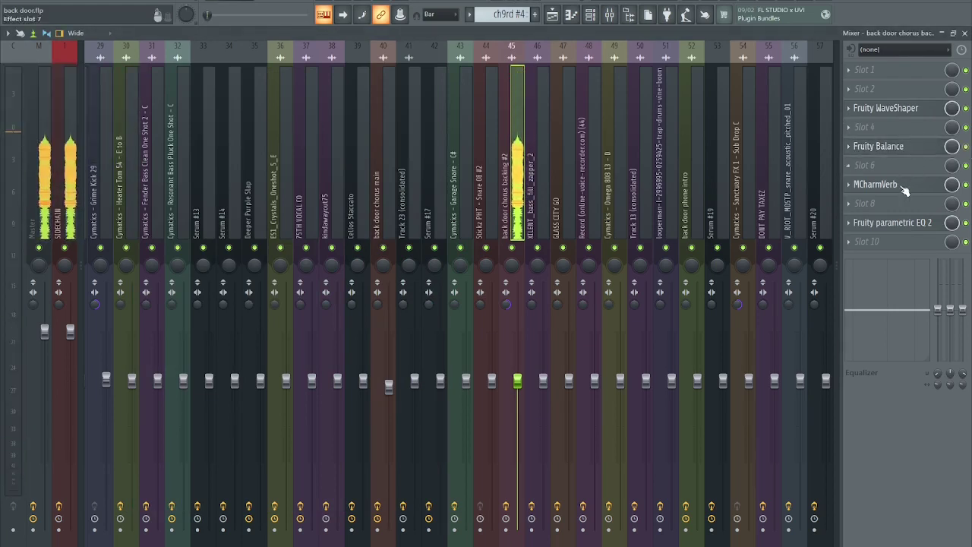
Step: Compare the backing track without MCharmVerb by bypassing the effect, and browse the effects available for slot 8
left_click(962, 184)
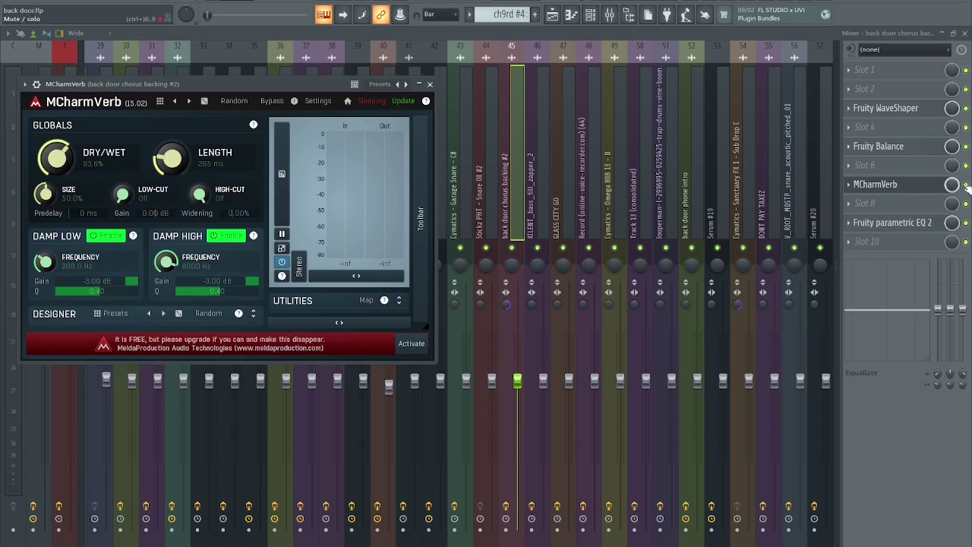
left_click(874, 203)
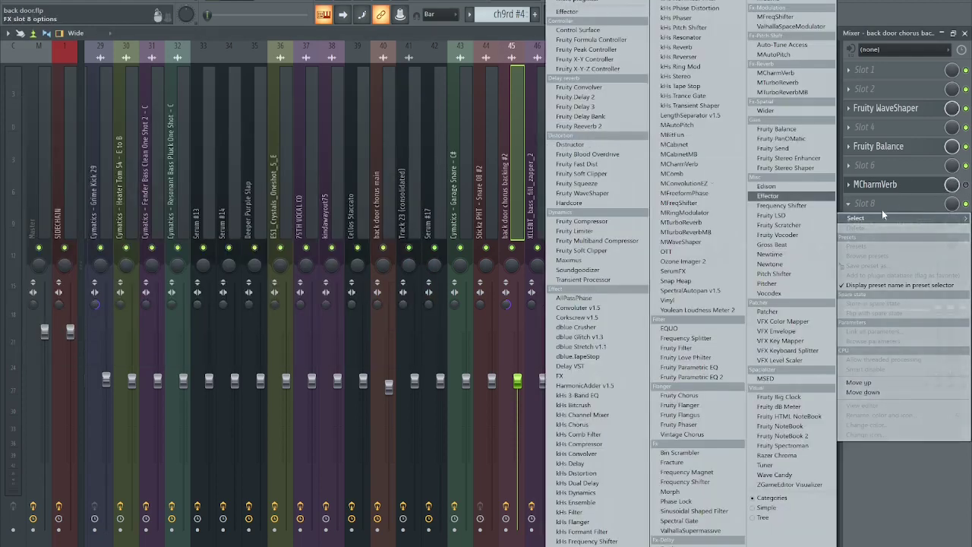
left_click(691, 377)
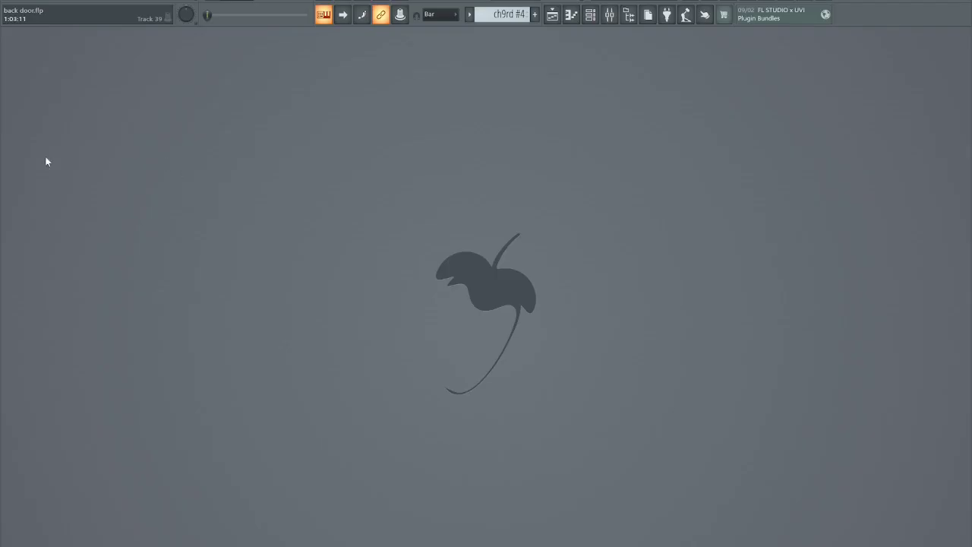
Step: Place a unique copy of the clp_can sample at the start of playlist Track 38 and solo that track
left_click(548, 14)
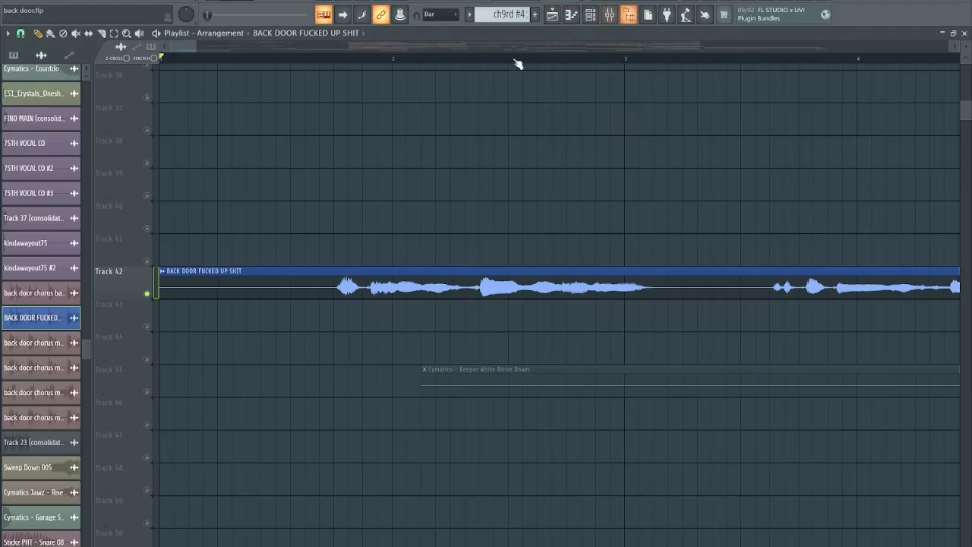
scroll(65, 197, "down", 15)
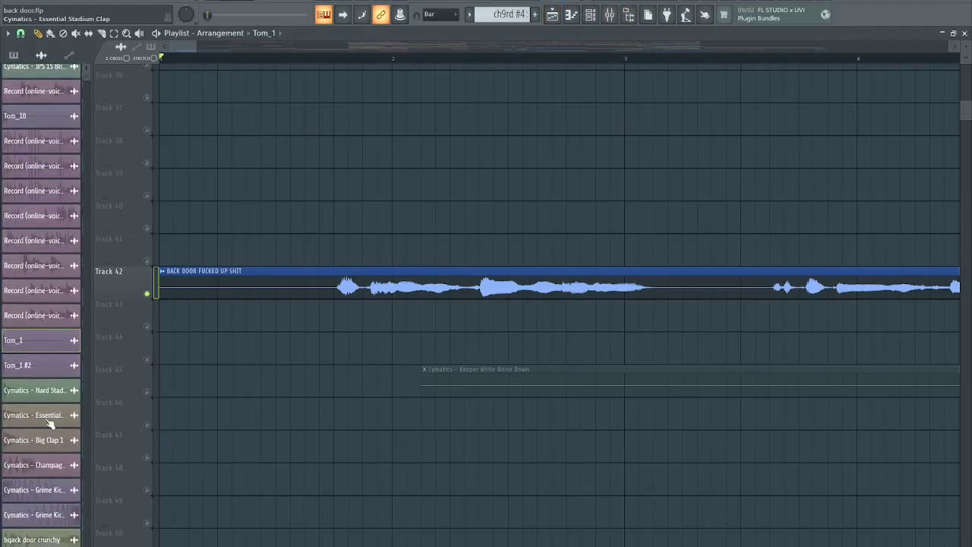
scroll(59, 426, "up", 14)
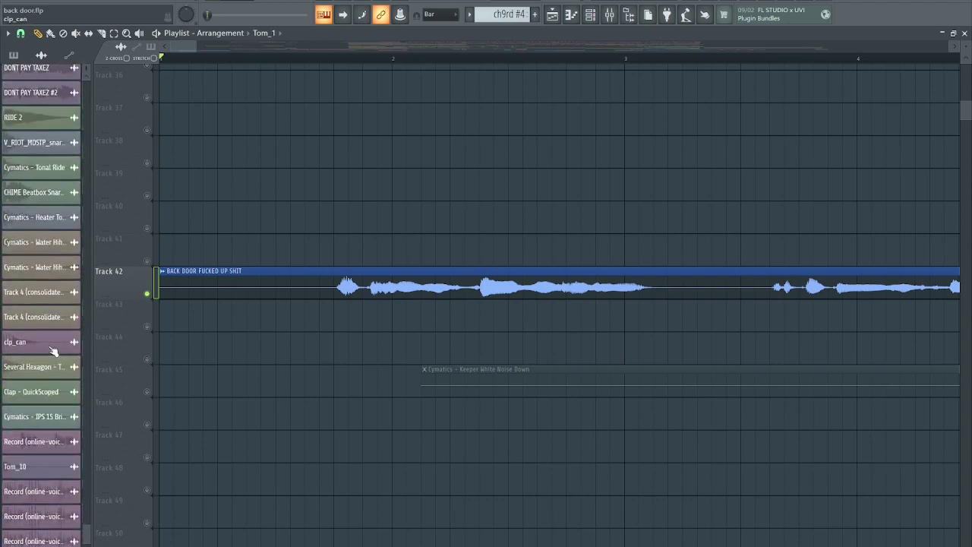
left_click_drag(53, 349, 163, 156)
left_click(206, 141)
left_click(236, 221)
double_click(218, 150)
key("Escape")
right_click(148, 162)
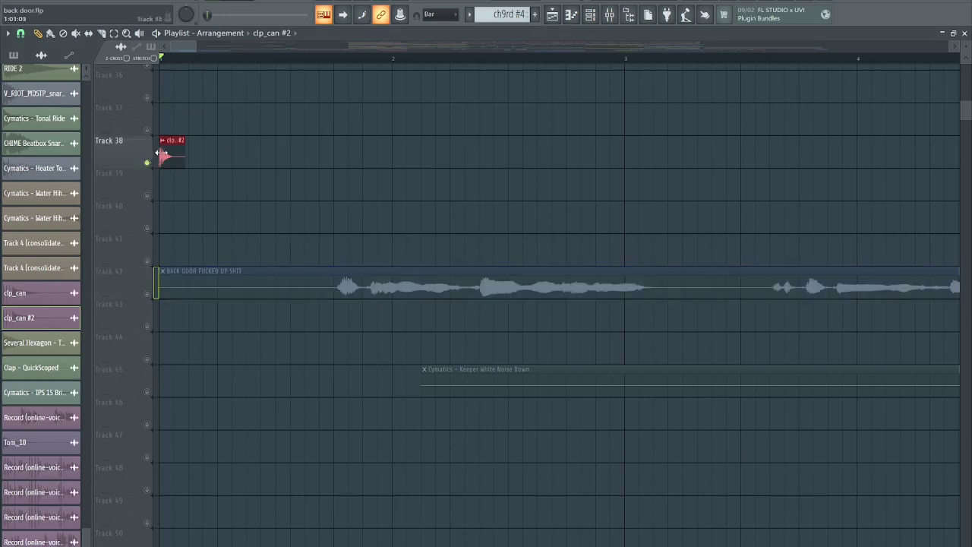
Step: Play the clp_can #2 clip and route it to its own free mixer track
double_click(173, 154)
key("space")
key("space")
key("space")
key("ctrl+l")
scroll(289, 122, "down", 3)
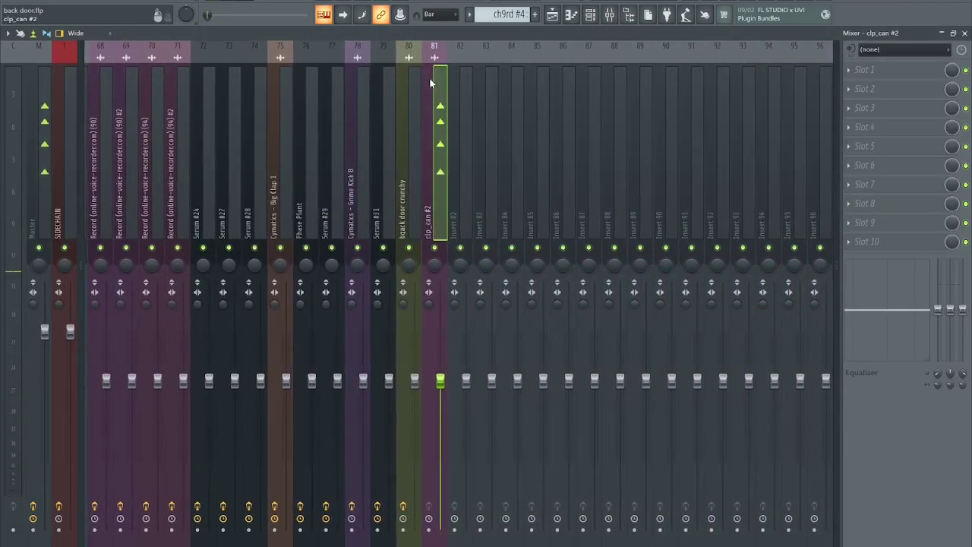
scroll(459, 93, "down", 3)
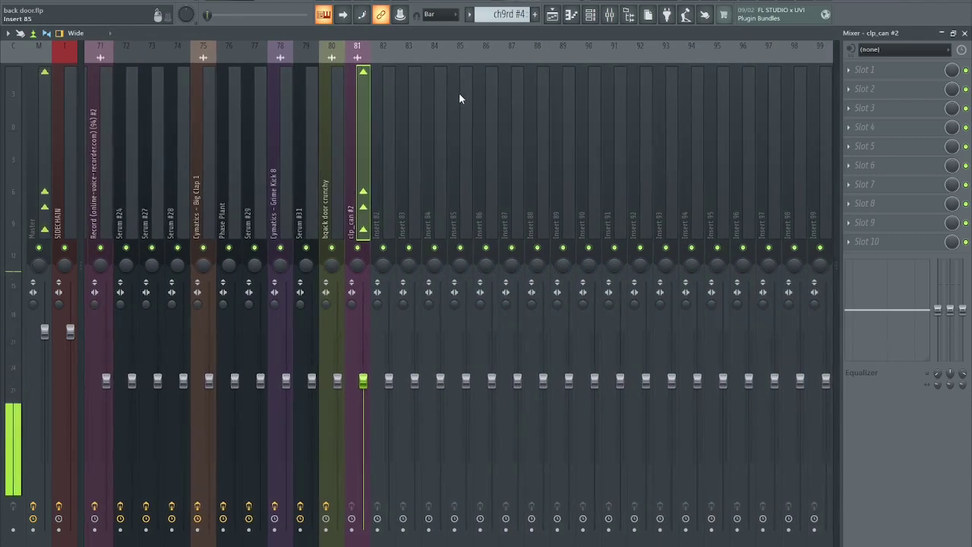
Step: Add MCharmVerb to slot 3 of the clp_can #2 mixer track and leave it bypassed
left_click(902, 109)
left_click(796, 72)
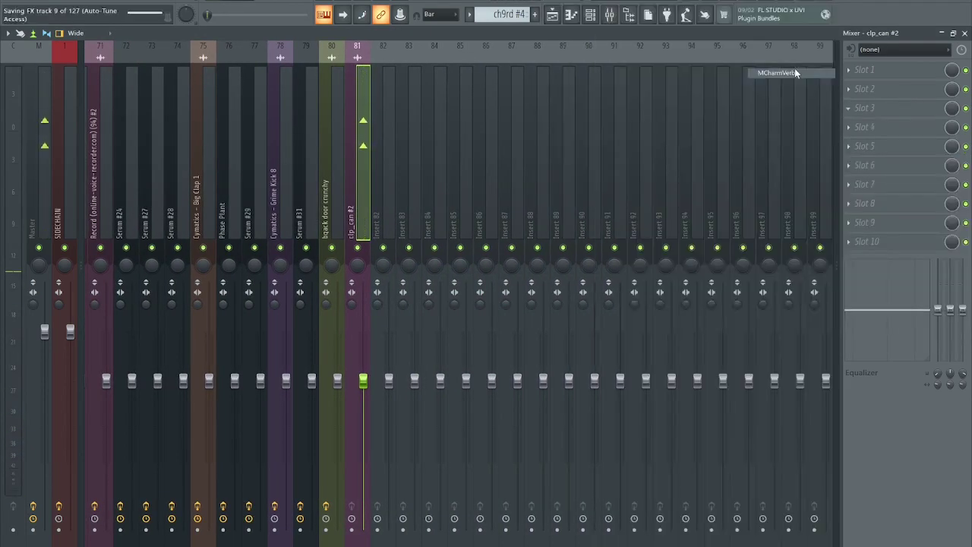
left_click(877, 108)
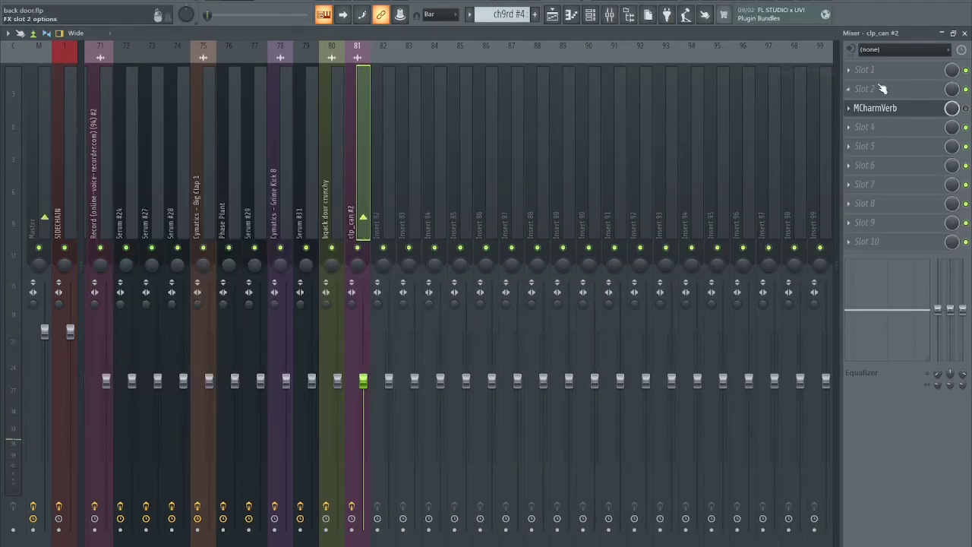
Step: Add Fruity Reeverb 2 in slot 2 with a 0.4 s decay, raised low cut and wet level, and reduced dry level
left_click(873, 89)
left_click(598, 126)
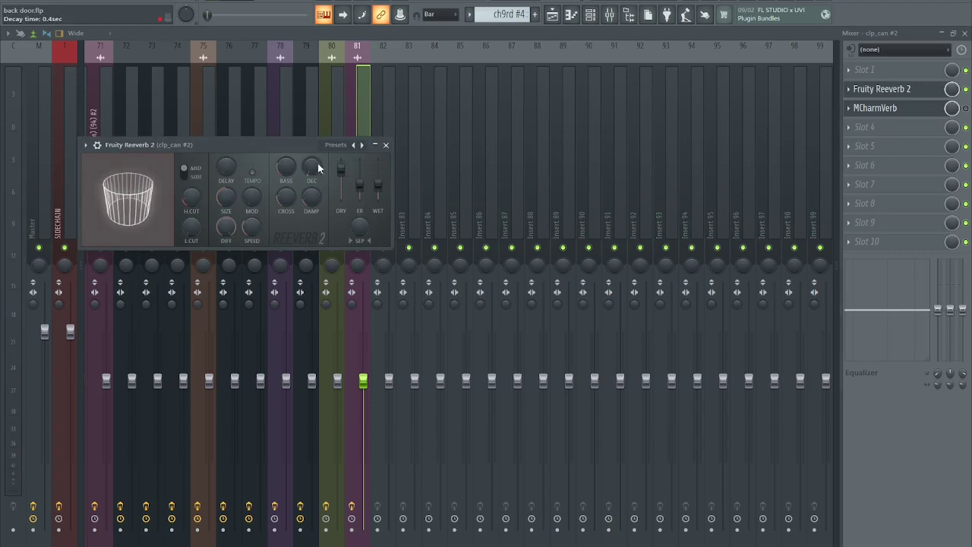
left_click_drag(196, 234, 206, 219)
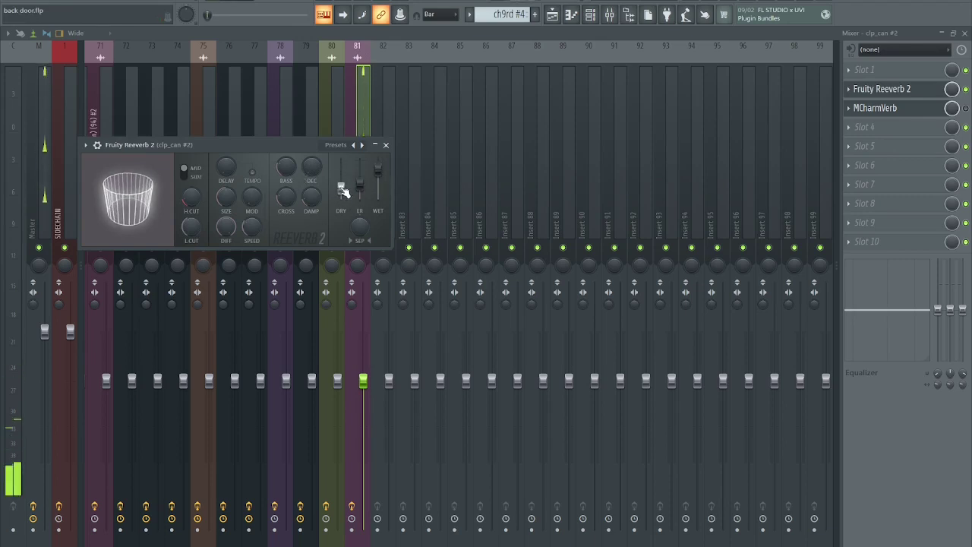
left_click_drag(342, 189, 342, 182)
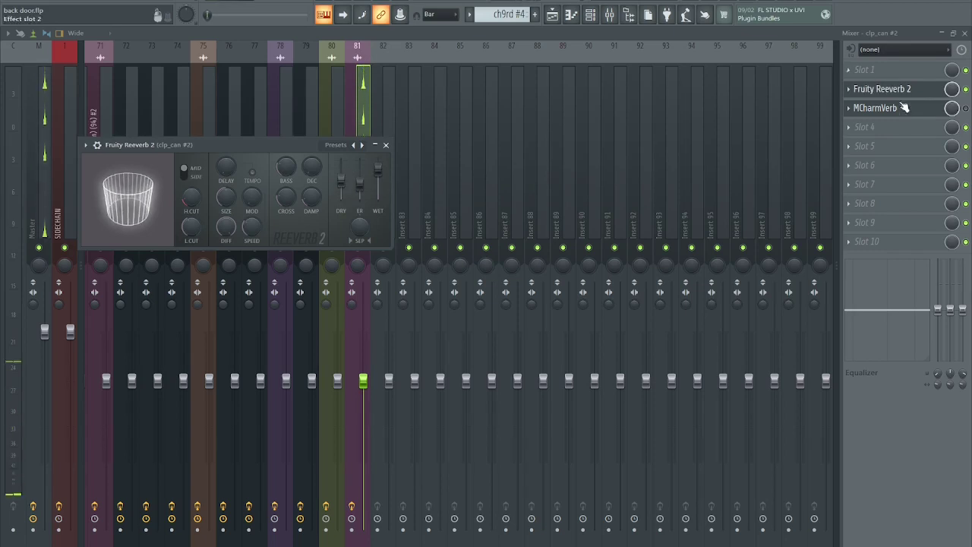
Step: Move MCharmVerb down to slot 4 and enable it in place of Fruity Reeverb 2
scroll(904, 107, "down", 1)
left_click(967, 89)
left_click(967, 128)
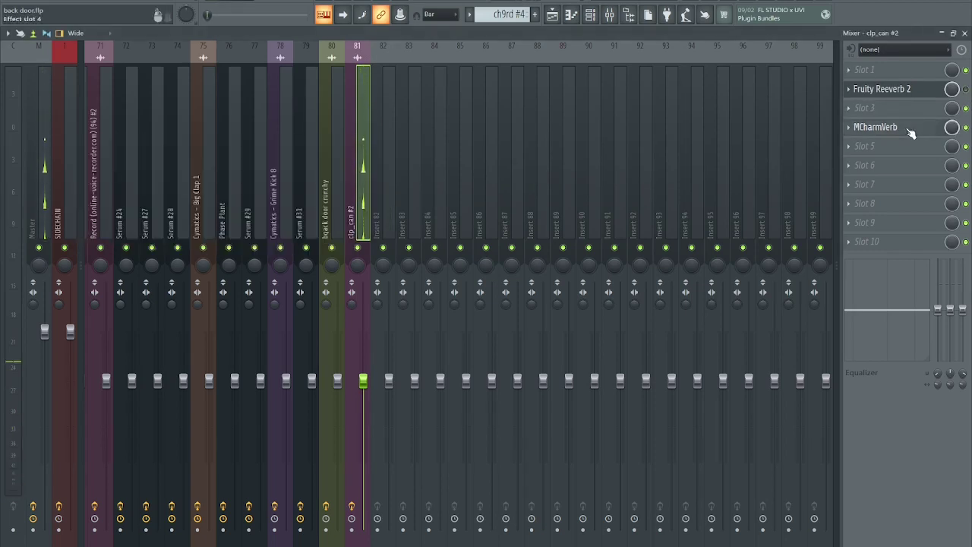
Step: Set MCharmVerb on the clp_can #2 track to 76.7% dry/wet, about 140 ms length and 34.6% size
left_click(909, 129)
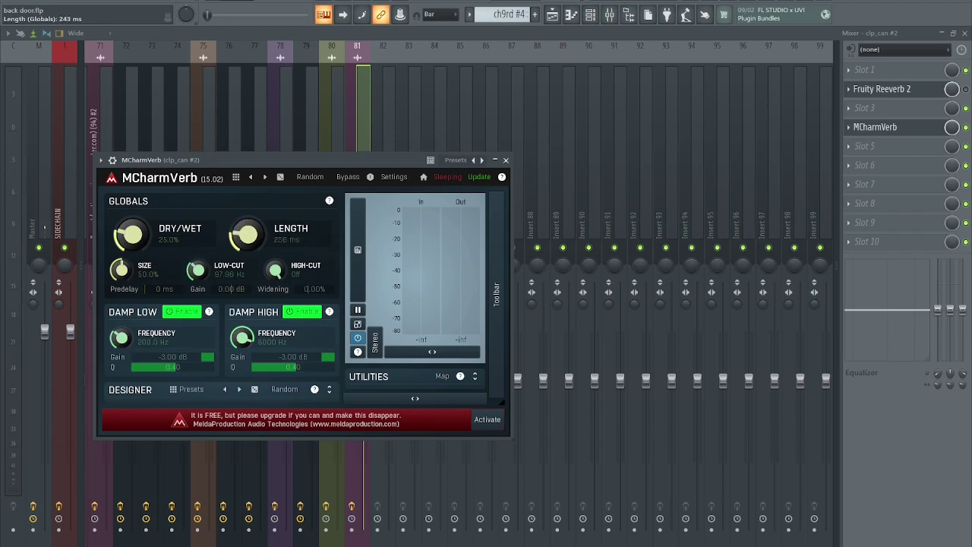
left_click_drag(135, 241, 135, 212)
double_click(138, 246)
left_click(139, 249)
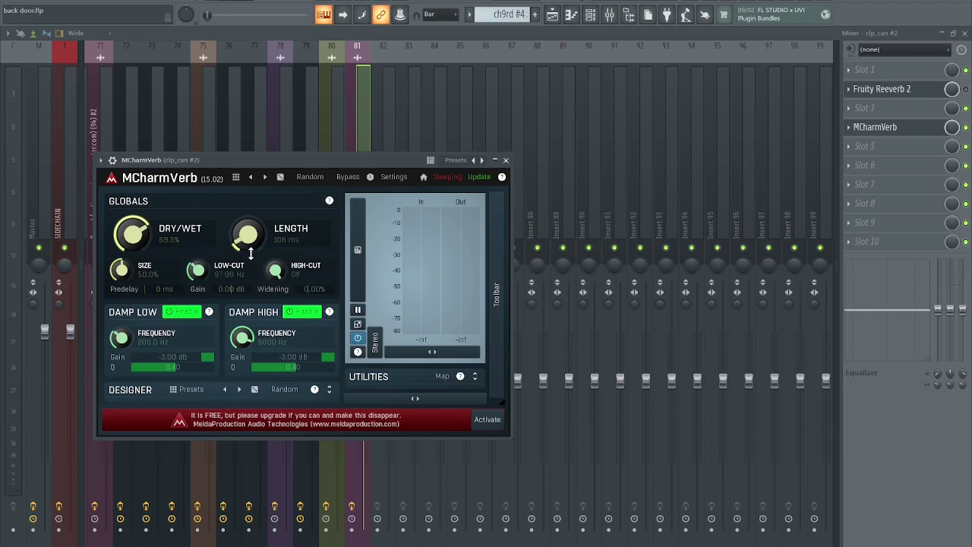
left_click_drag(137, 242, 149, 241)
left_click_drag(243, 246, 243, 240)
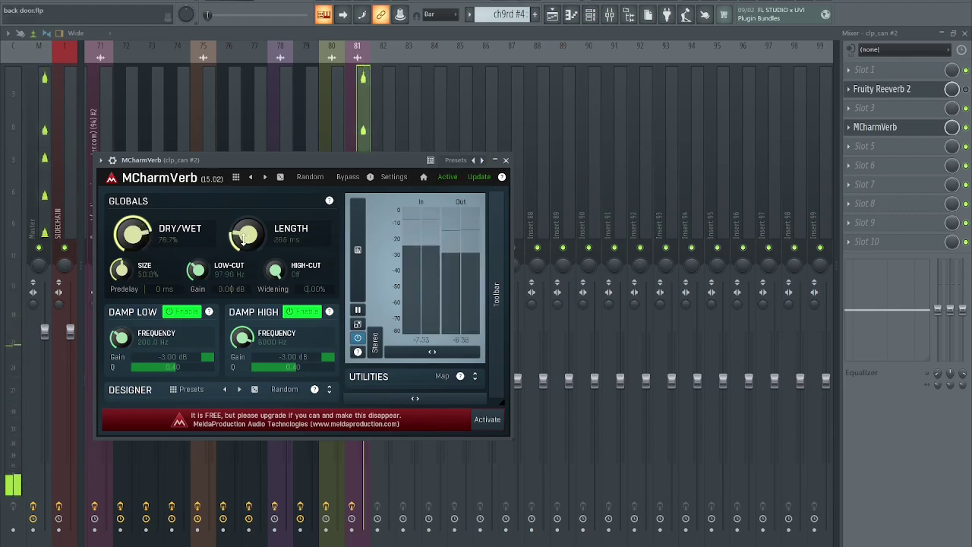
scroll(243, 238, "down", 4)
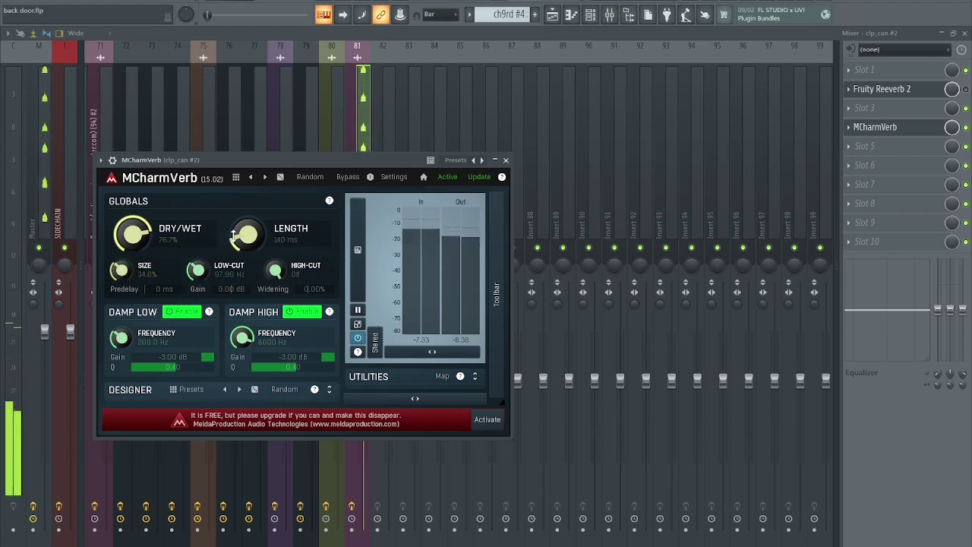
left_click(506, 159)
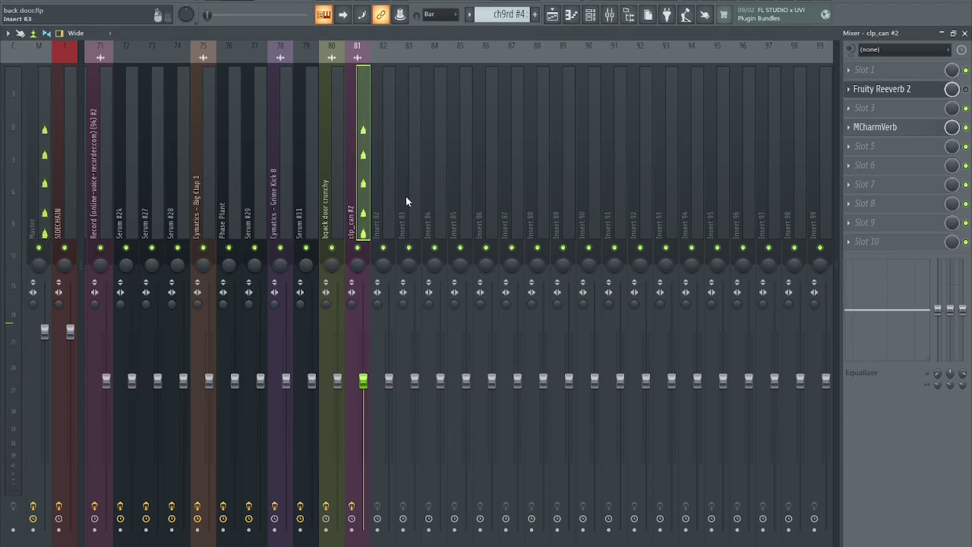
Step: Return to the playlist, delete the clp_can #2 clip from Track 38, and take that track out of solo
scroll(401, 209, "left", 8)
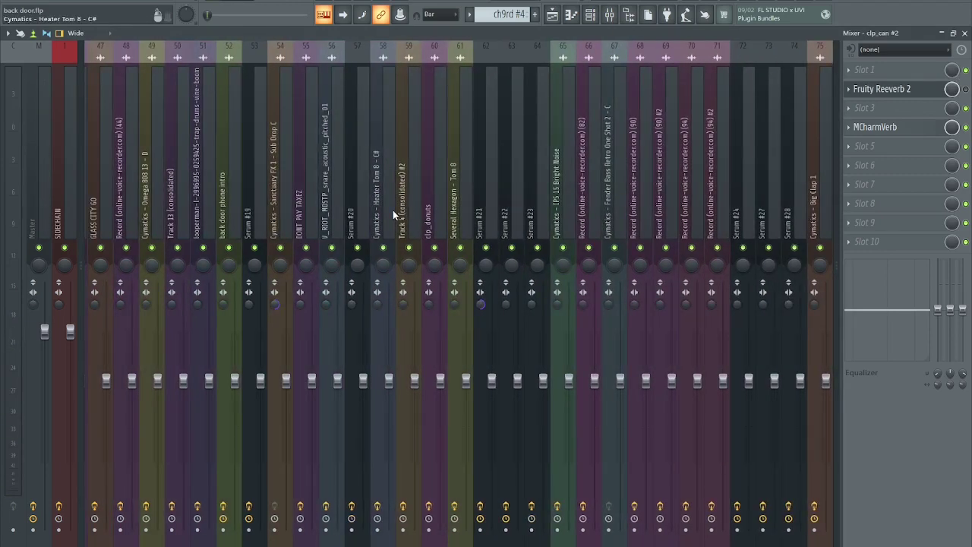
key("Escape")
key("Escape")
key("Escape")
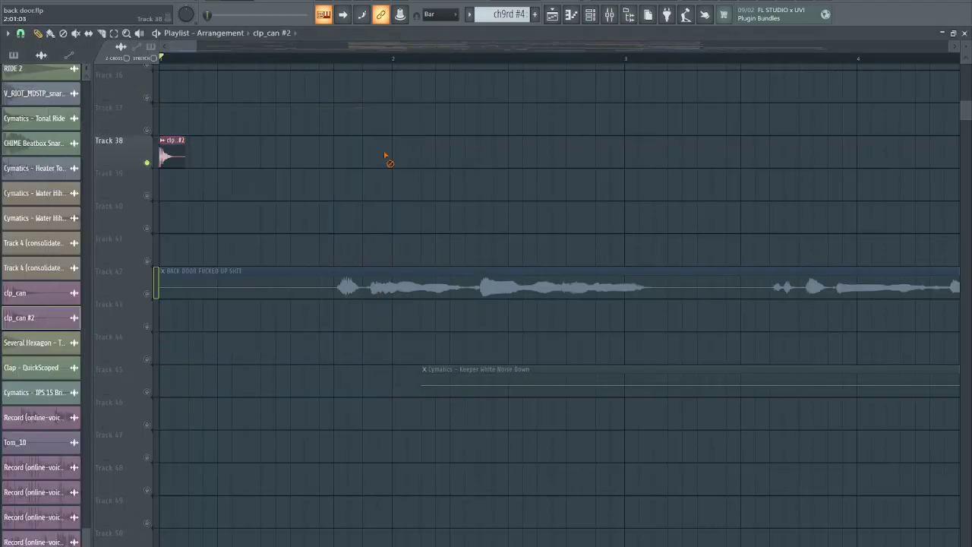
right_click(148, 163)
scroll(288, 179, "down", 4)
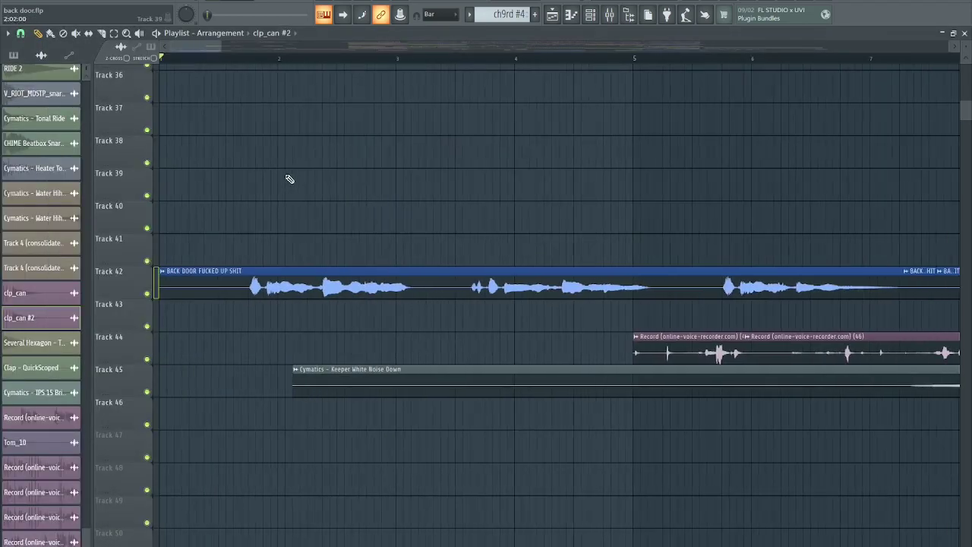
Step: Solo Track 42 and play its vocal clip from the start in short playbacks
right_click(146, 294)
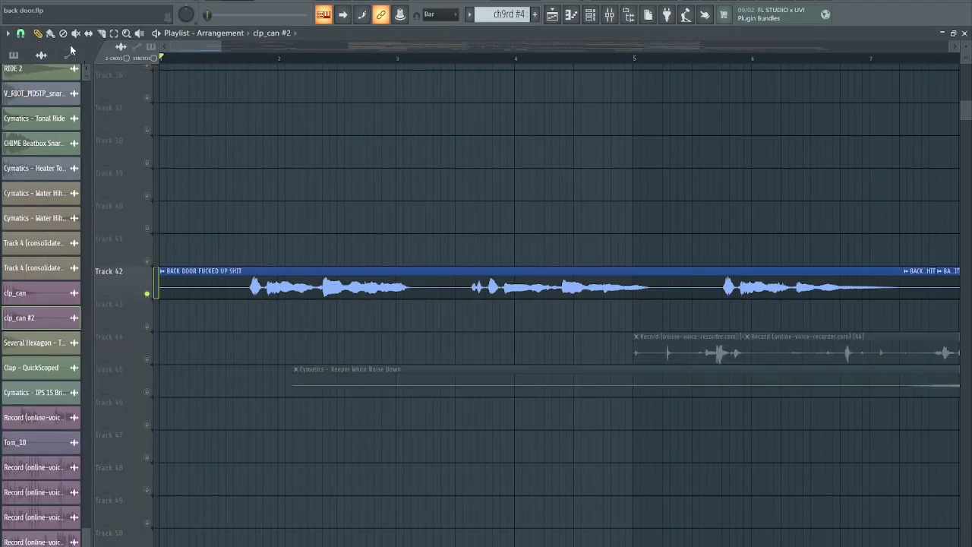
key("space")
scroll(256, 174, "down", 3)
key("space")
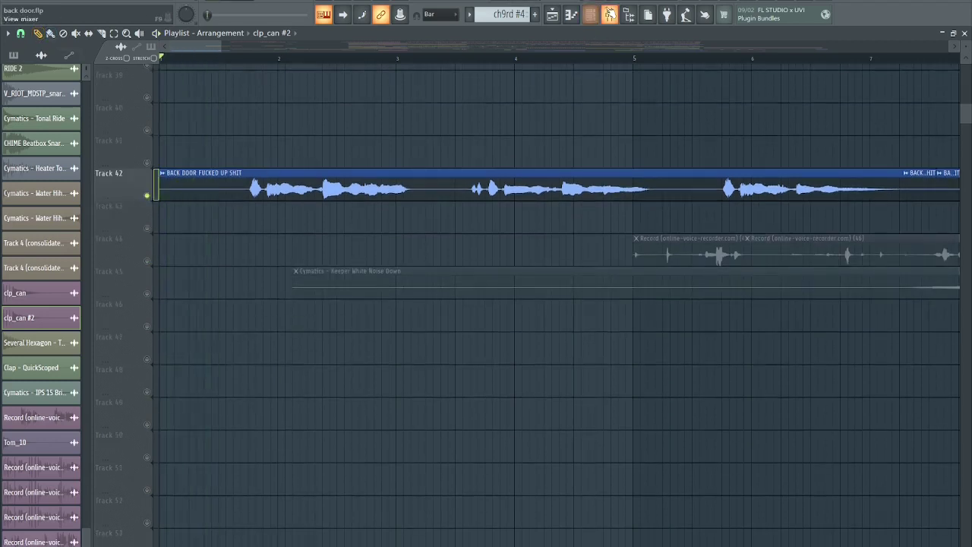
key("space")
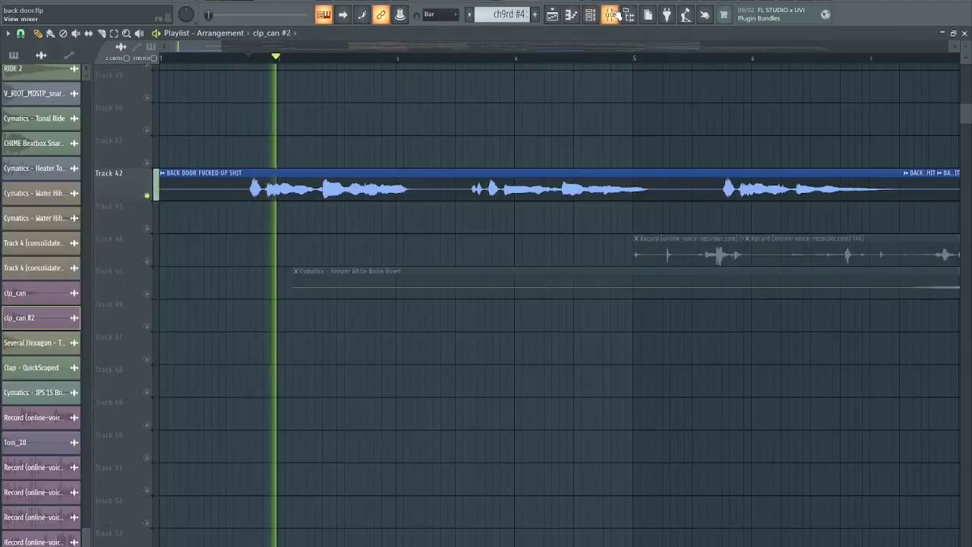
Step: Inspect the effect slots on the back door chorus backing #2 mixer track while the vocal plays, returning to the playlist
key("F9")
scroll(550, 143, "up", 6)
left_click(496, 142)
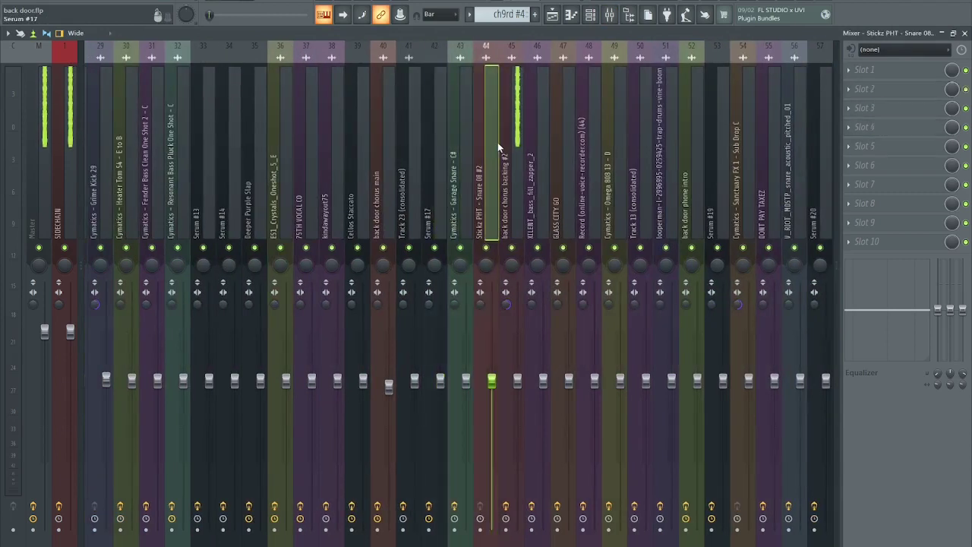
left_click(512, 144)
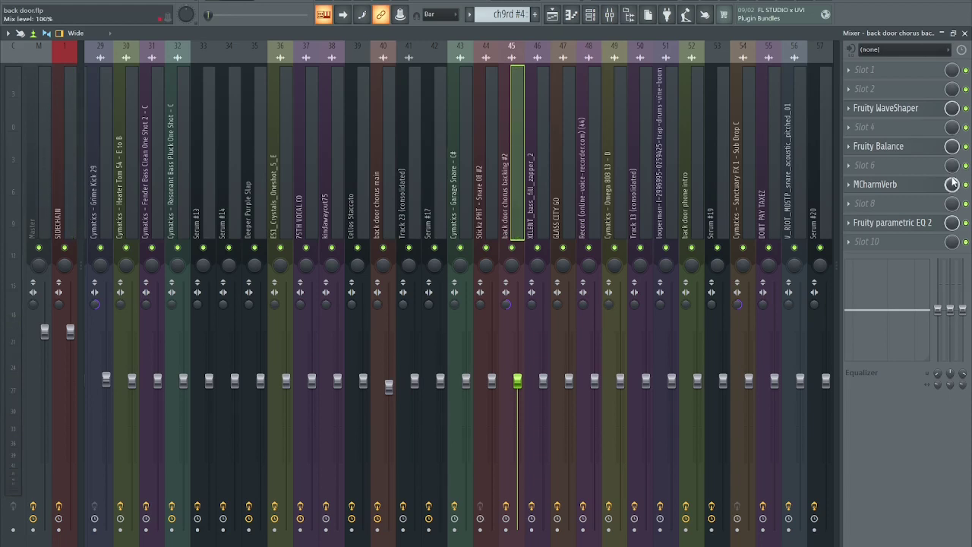
key("F5")
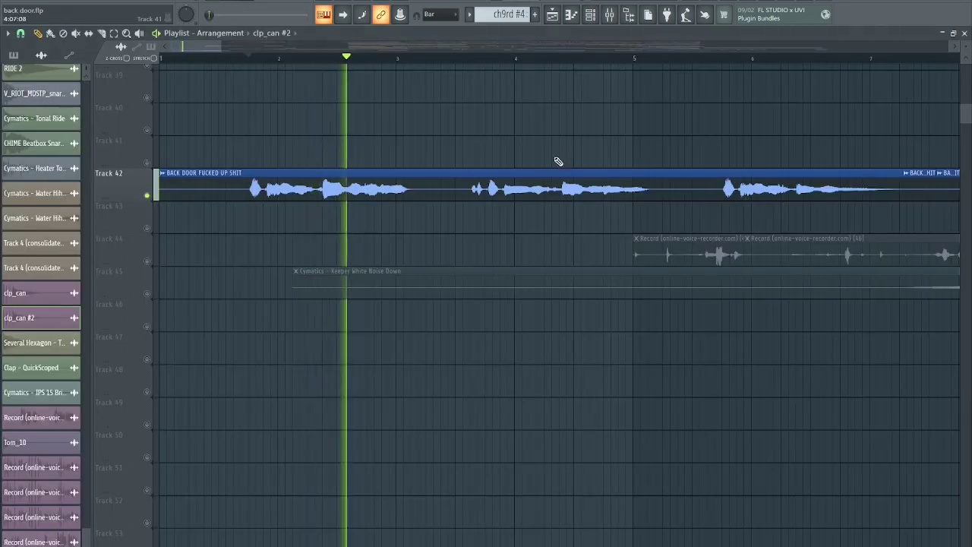
scroll(518, 143, "down", 3)
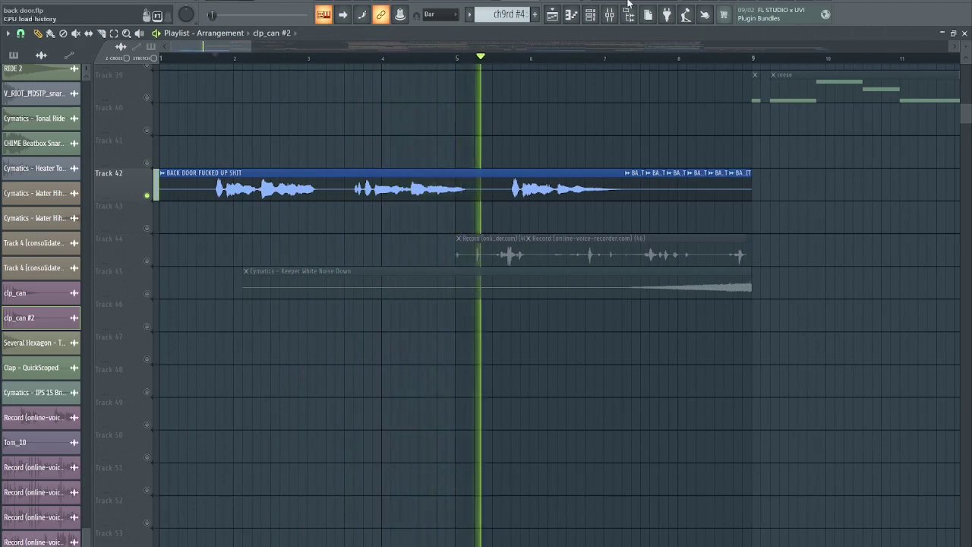
key("F9")
key("F9")
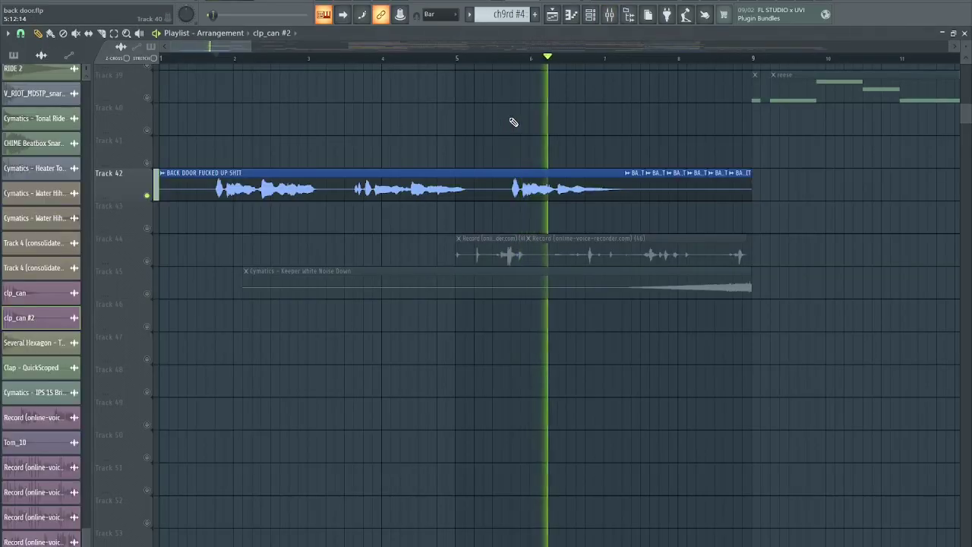
Step: Loop the repeated vocal slices on Track 42 up to bar 9, play them, and clear the time selection
scroll(575, 132, "up", 5)
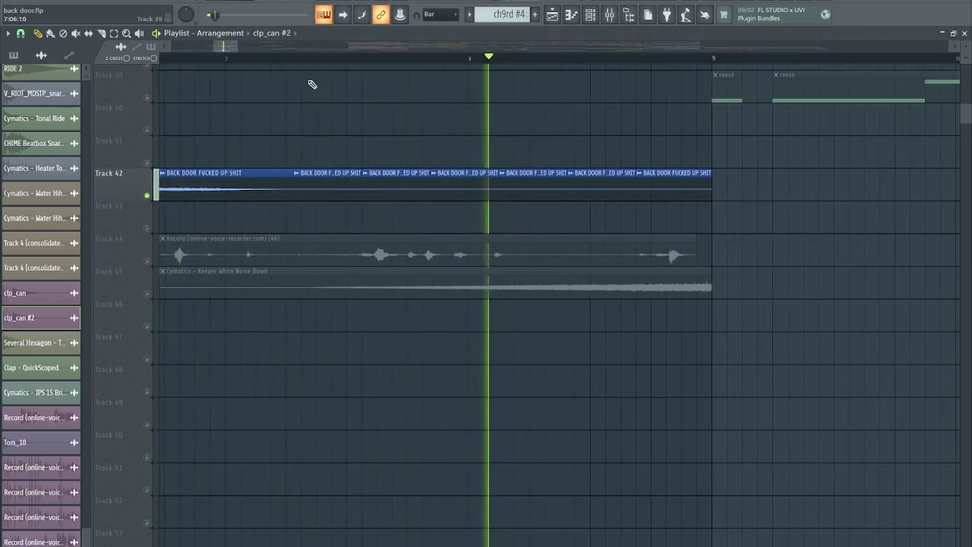
key("space")
left_click_drag(299, 58, 721, 85)
key("space")
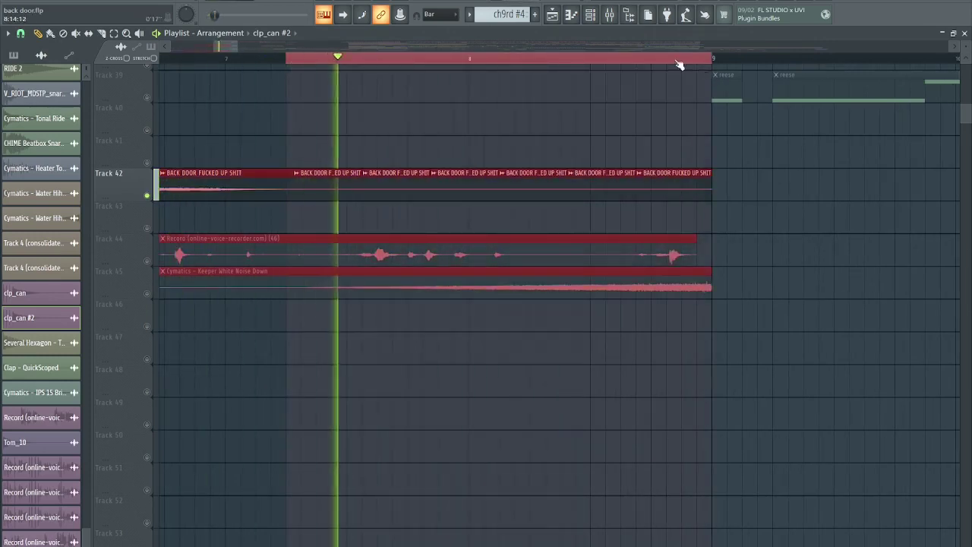
left_click(679, 62, "ctrl")
scroll(774, 235, "down", 5)
key("space")
scroll(216, 213, "down", 2)
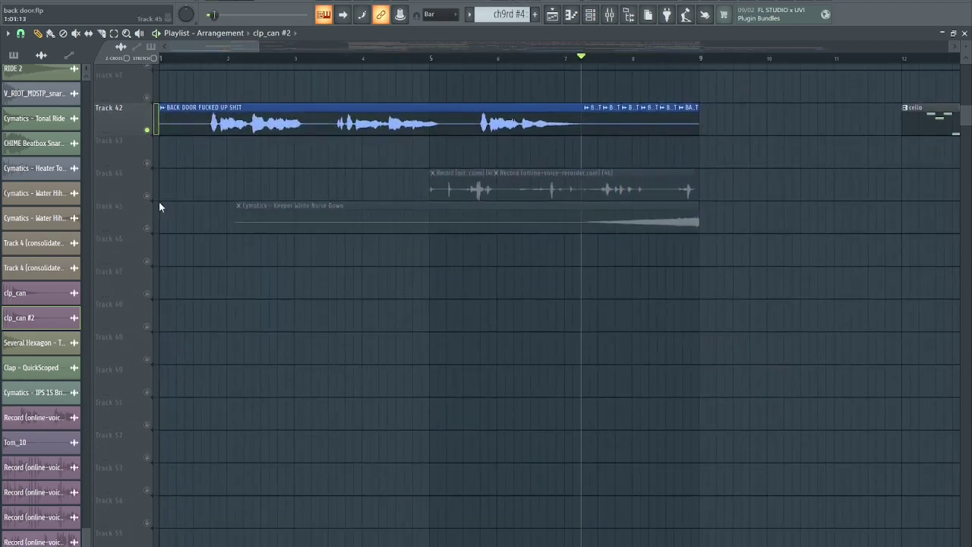
Step: Solo Track 44 in place of Track 42 and play its recorded clips from bar 5
left_click(148, 195)
scroll(482, 274, "up", 2)
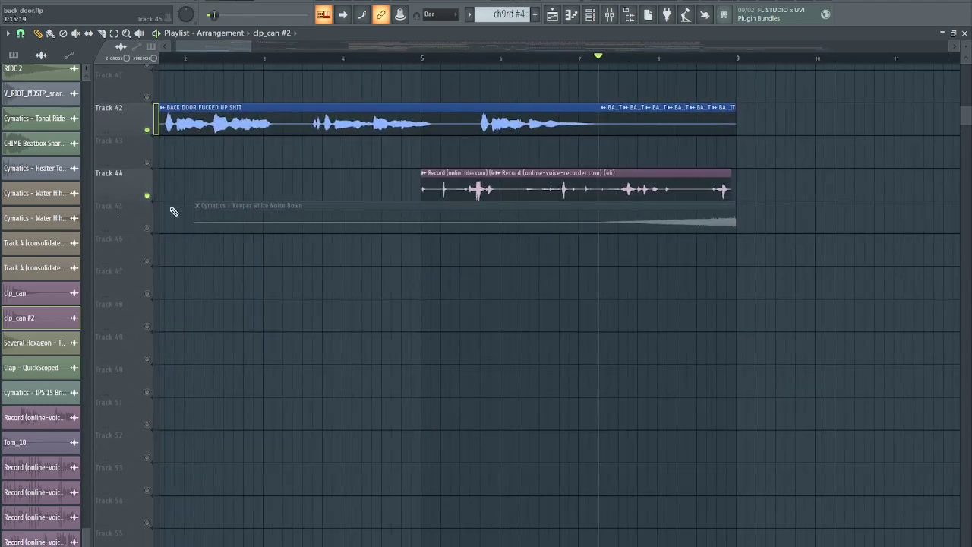
left_click(149, 130)
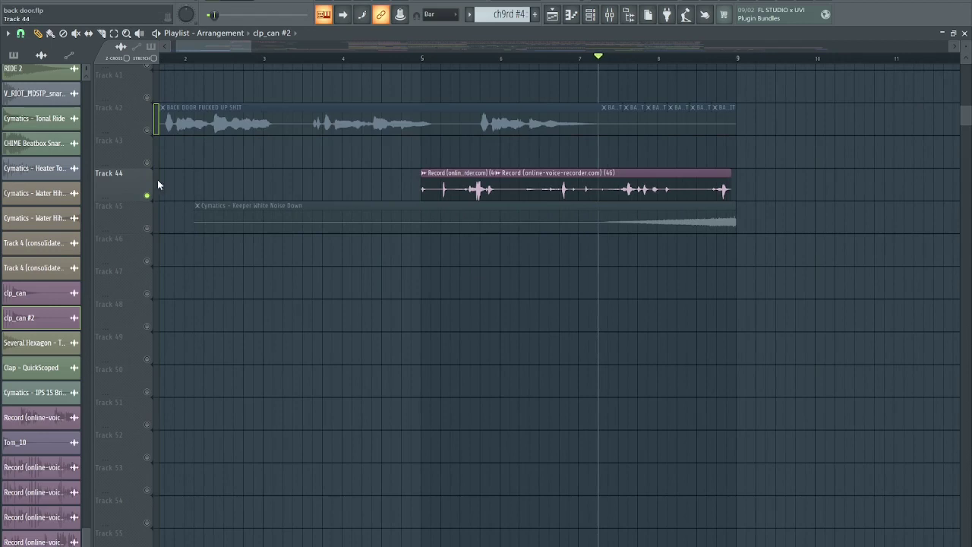
left_click(417, 60)
key("space")
scroll(479, 289, "up", 2)
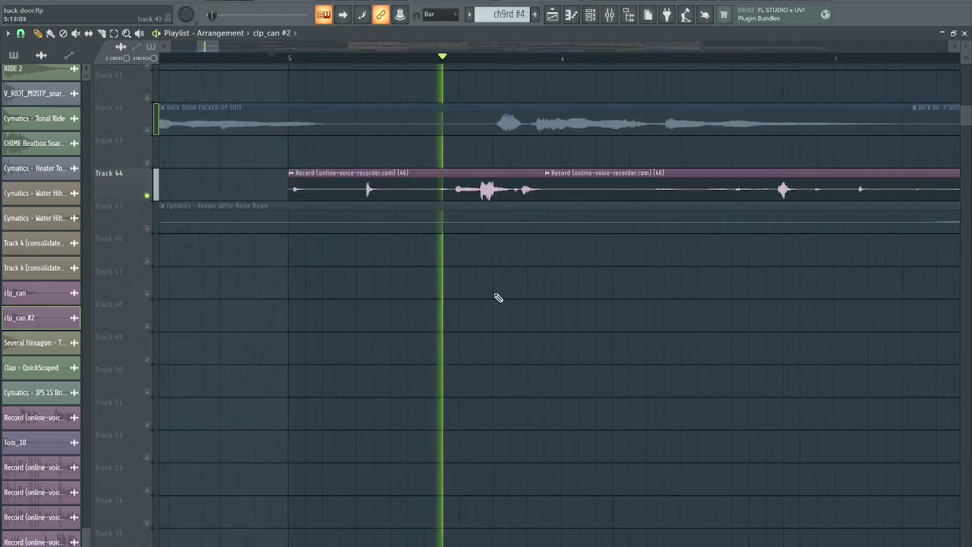
scroll(478, 286, "down", 3)
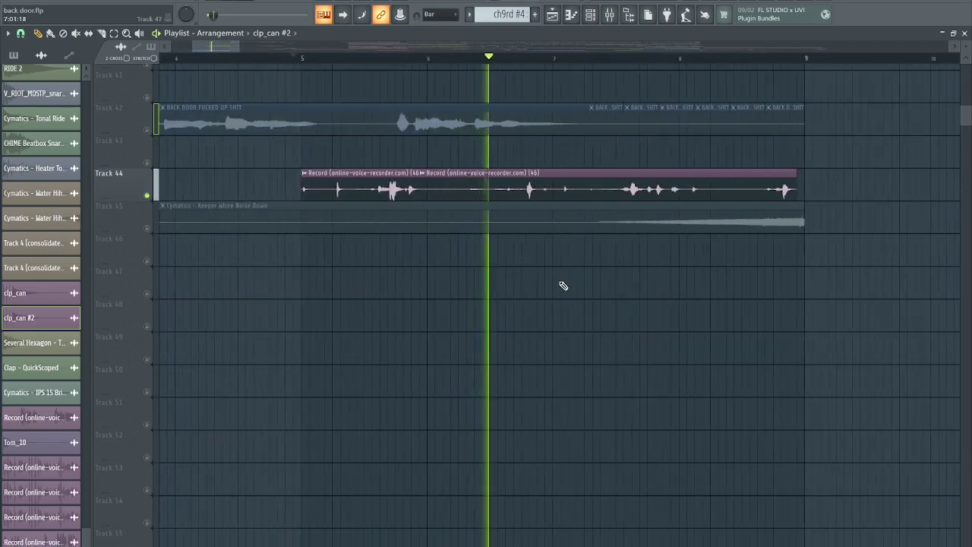
scroll(684, 308, "up", 1)
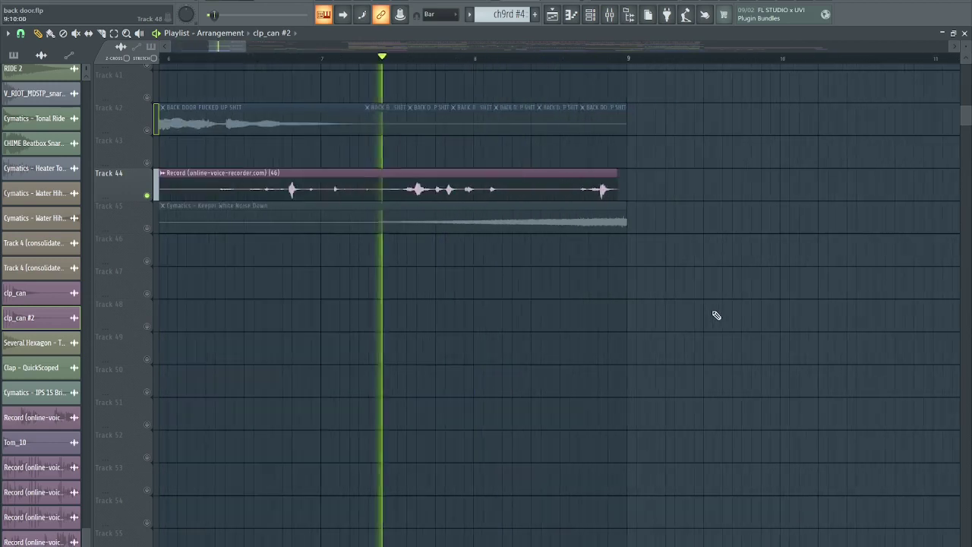
scroll(636, 337, "up", 2)
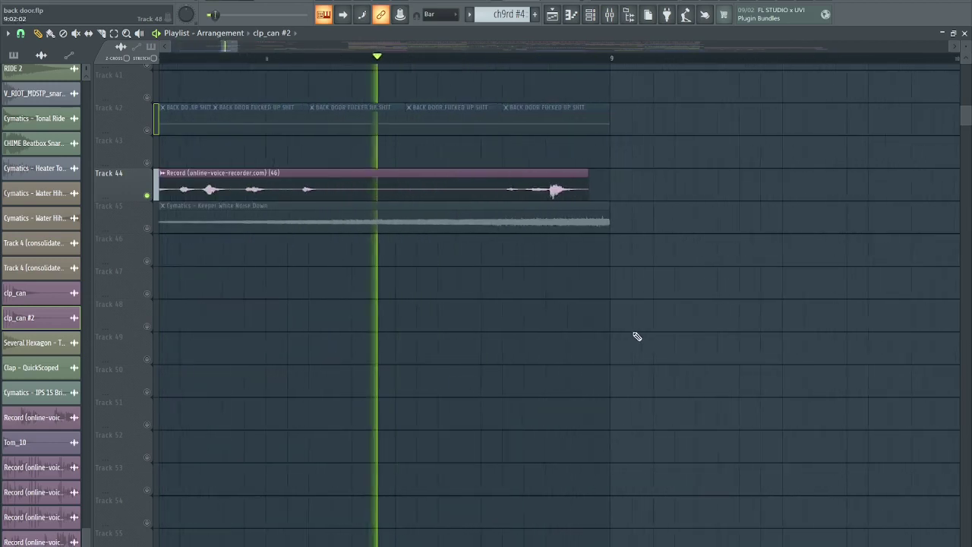
scroll(669, 320, "down", 3)
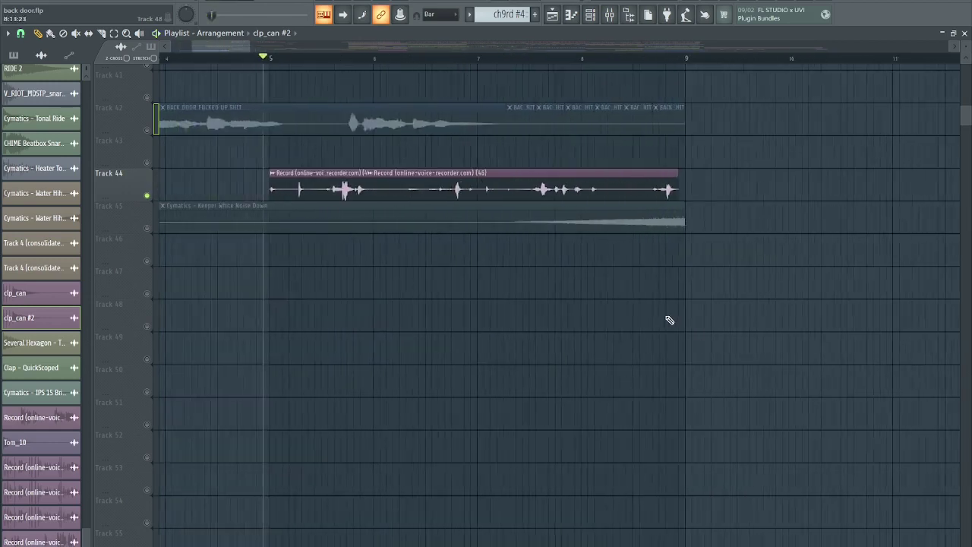
scroll(669, 320, "down", 3)
scroll(441, 171, "down", 2)
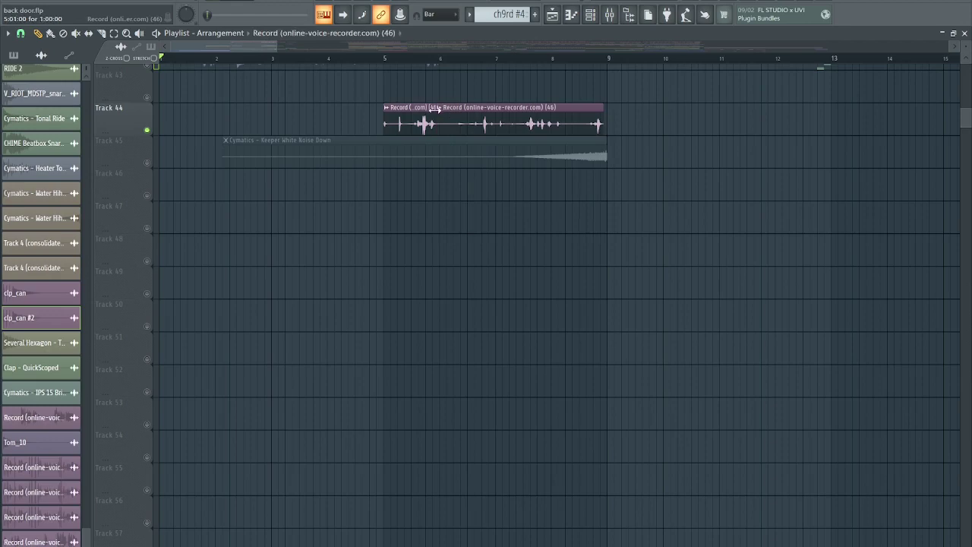
Step: Open the channel settings of the first recording on Track 44, check the mixer, and return to the playlist
double_click(436, 109)
left_click(611, 16)
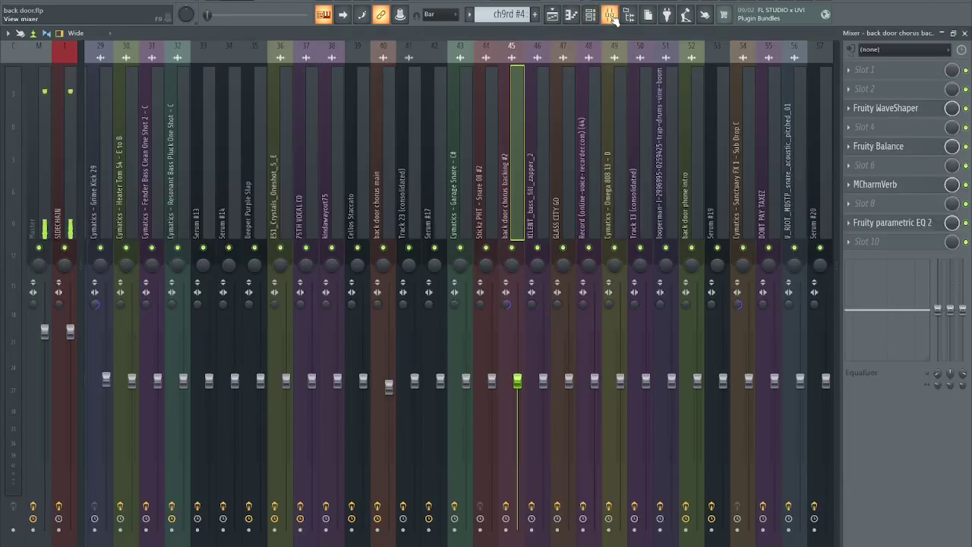
key("Escape")
key("Escape")
left_click(614, 15)
key("F9")
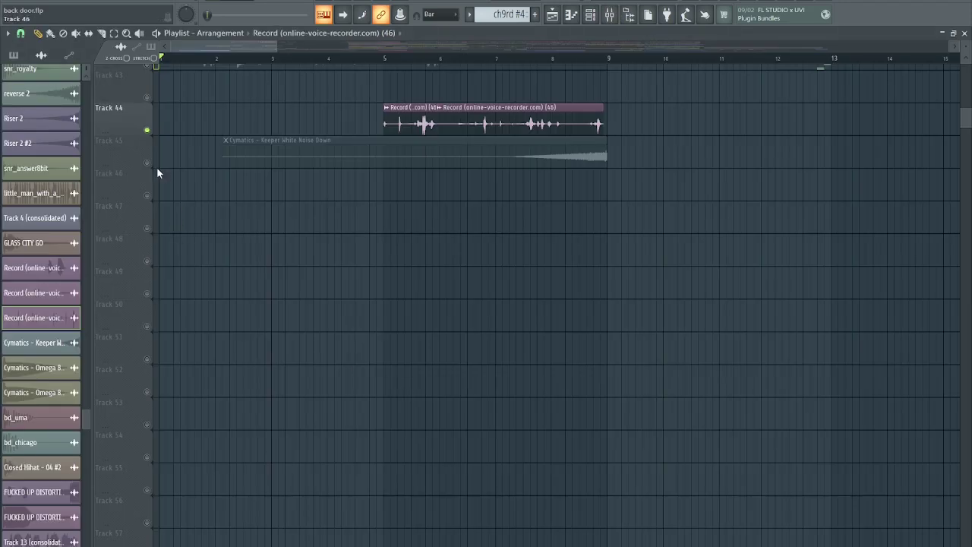
left_click(612, 16)
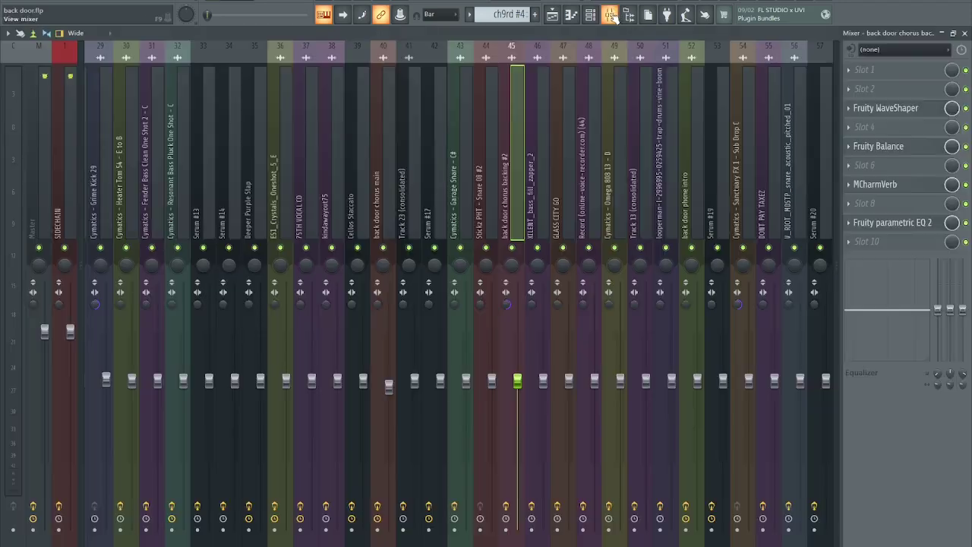
left_click(612, 15)
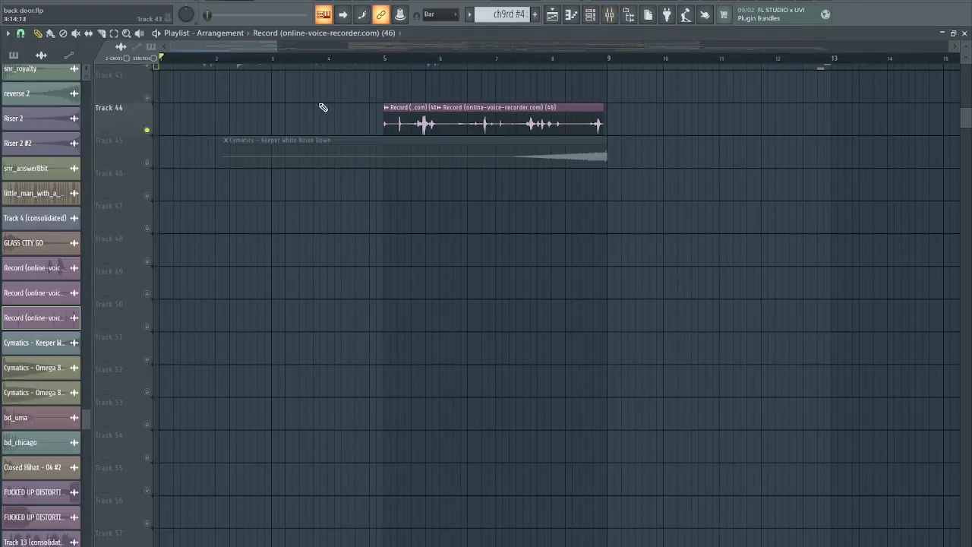
Step: Solo Track 45, play the Cymatics - Keeper White Noise Down clip from about bar 7, and unsolo the track
right_click(147, 162)
left_click(499, 59)
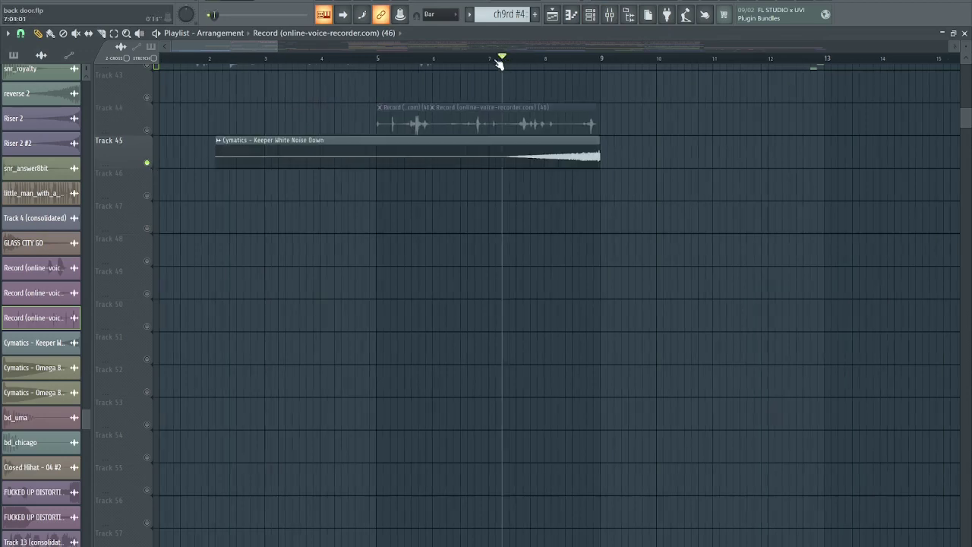
key("space")
scroll(626, 225, "up", 3)
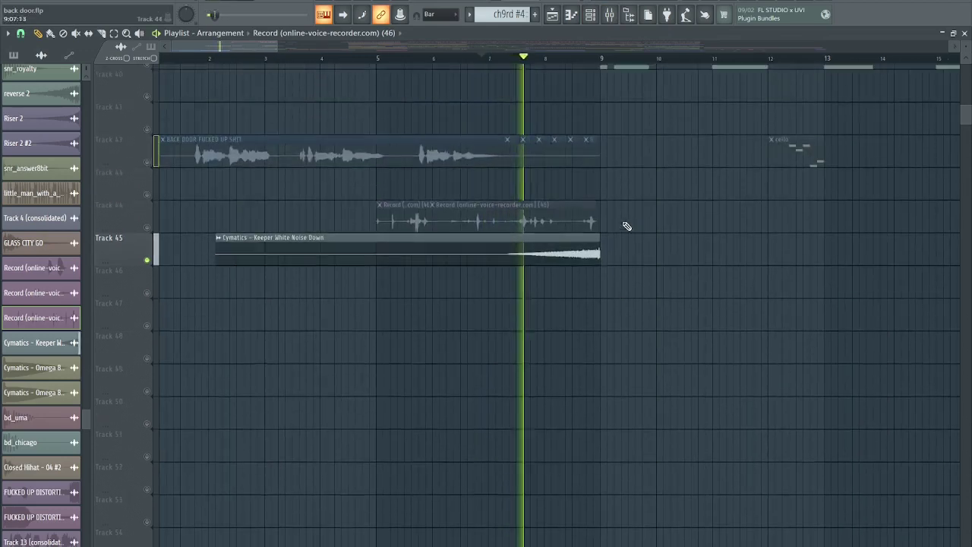
scroll(617, 228, "up", 3)
double_click(577, 243)
key("Escape")
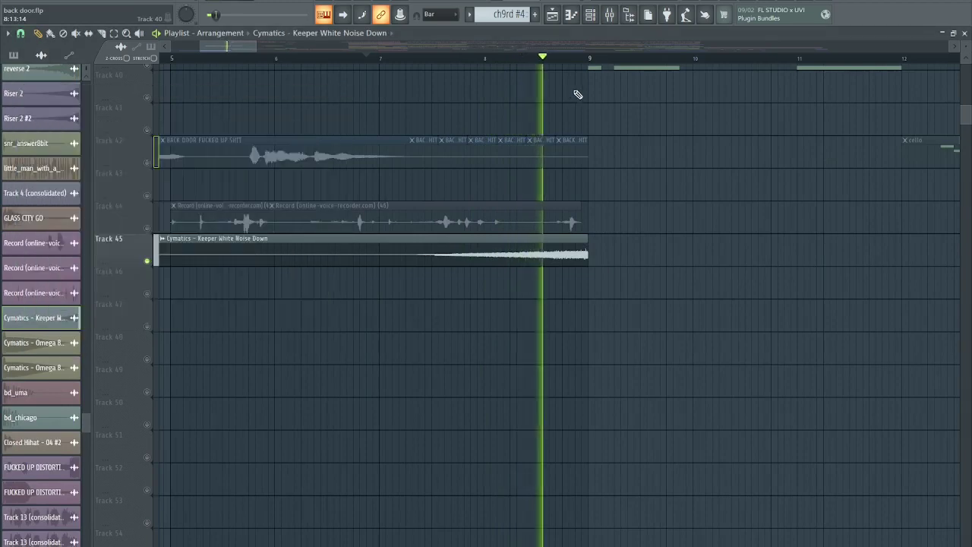
scroll(560, 152, "down", 5)
key("space")
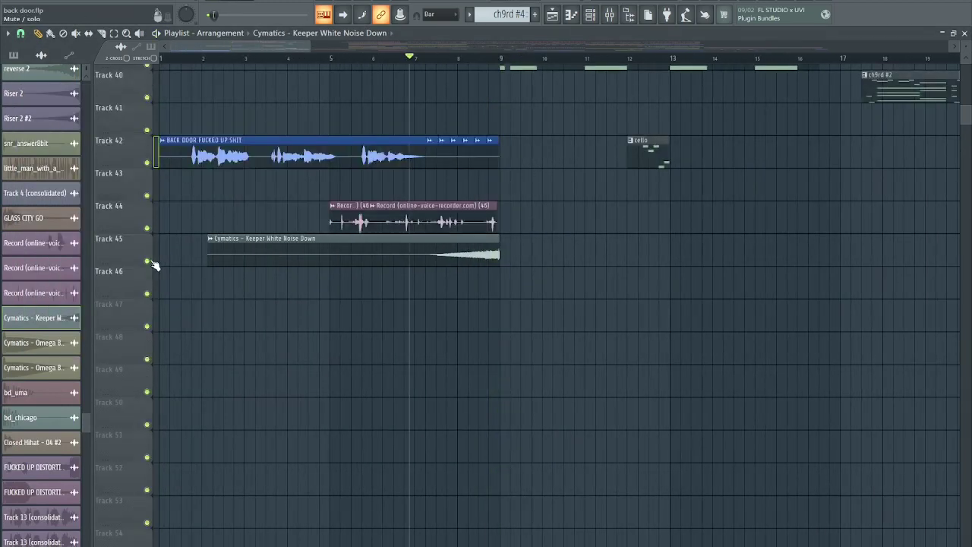
Step: Solo Track 22, play the BACK DOOR DUMB VOX #2 clip from just before its start, and unsolo the track
scroll(158, 195, "up", 8)
scroll(207, 275, "up", 2)
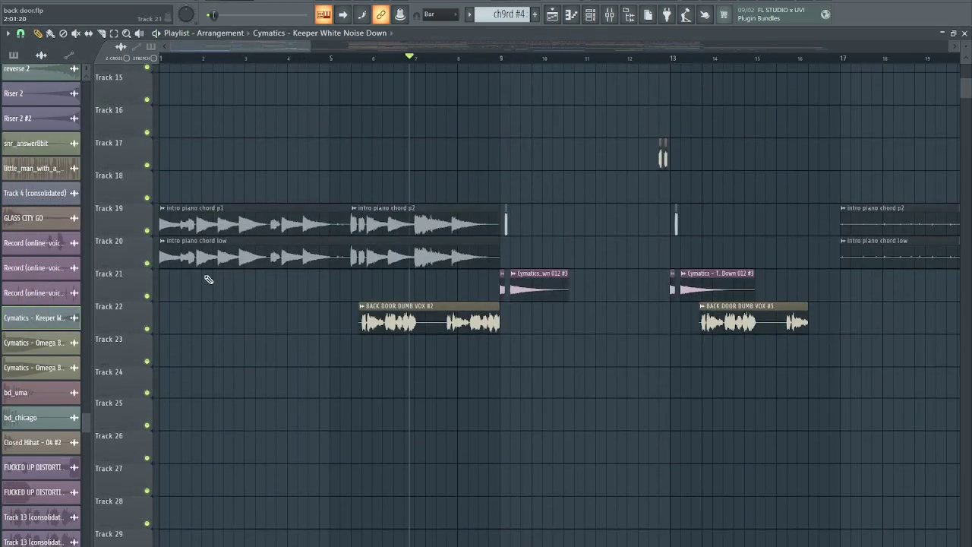
scroll(384, 367, "up", 4)
scroll(382, 357, "down", 2)
left_click_drag(263, 56, 322, 100)
right_click(149, 166)
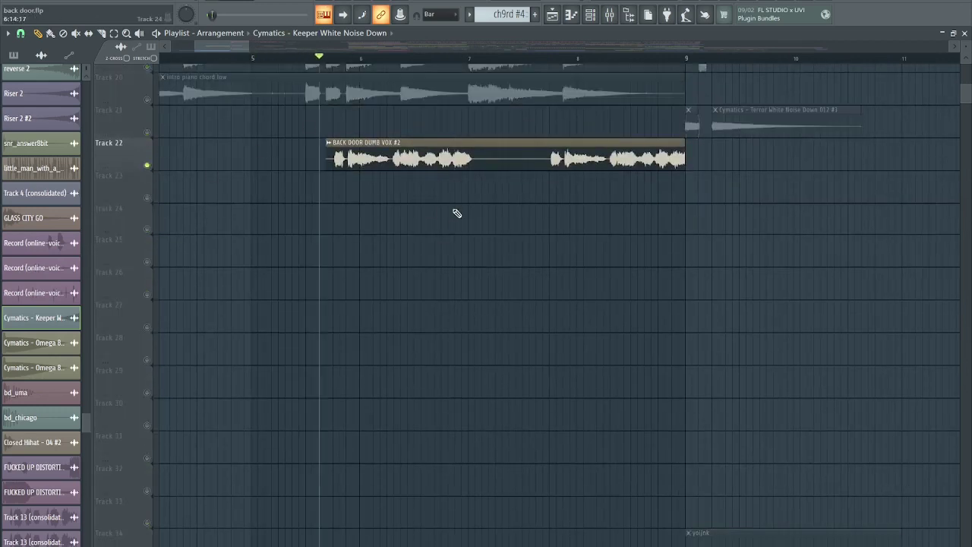
key("space")
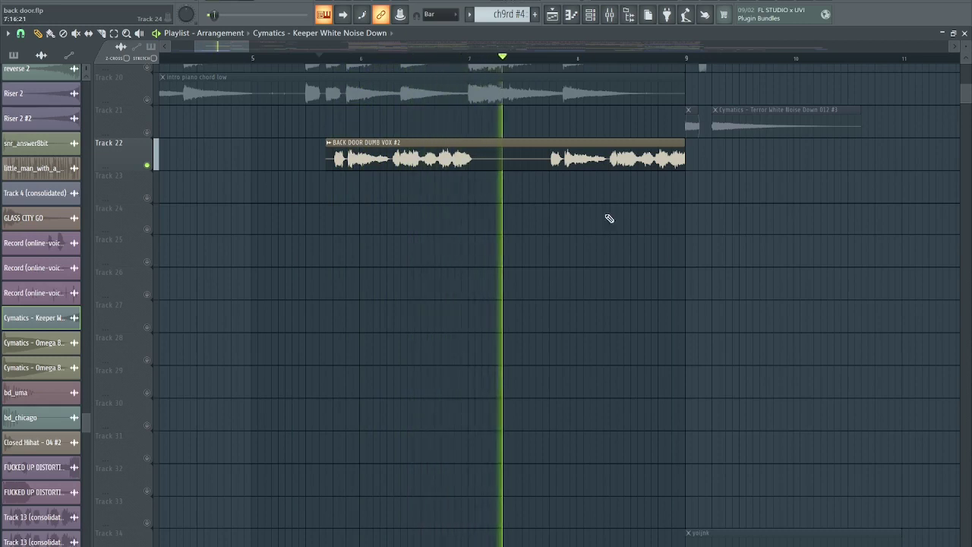
scroll(702, 246, "up", 3)
scroll(703, 247, "down", 4)
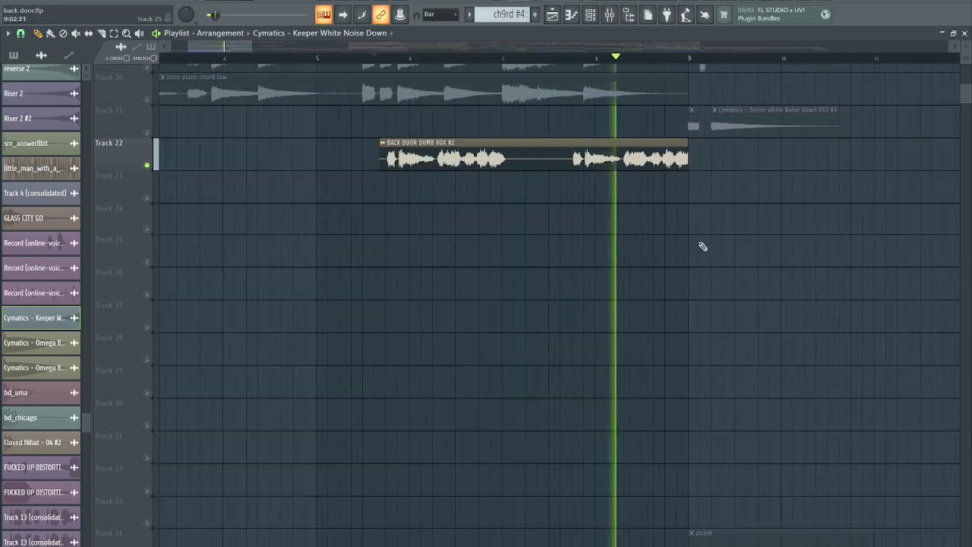
key("space")
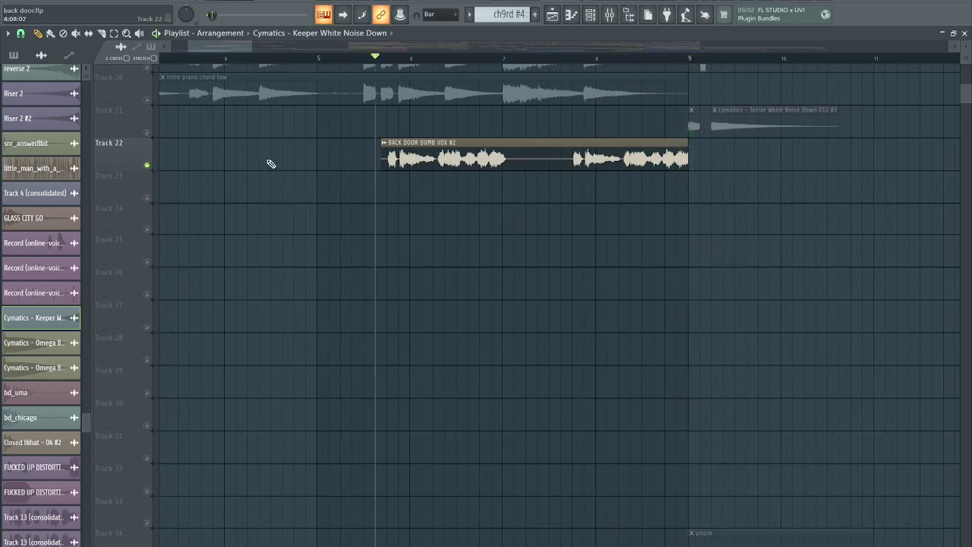
right_click(151, 165)
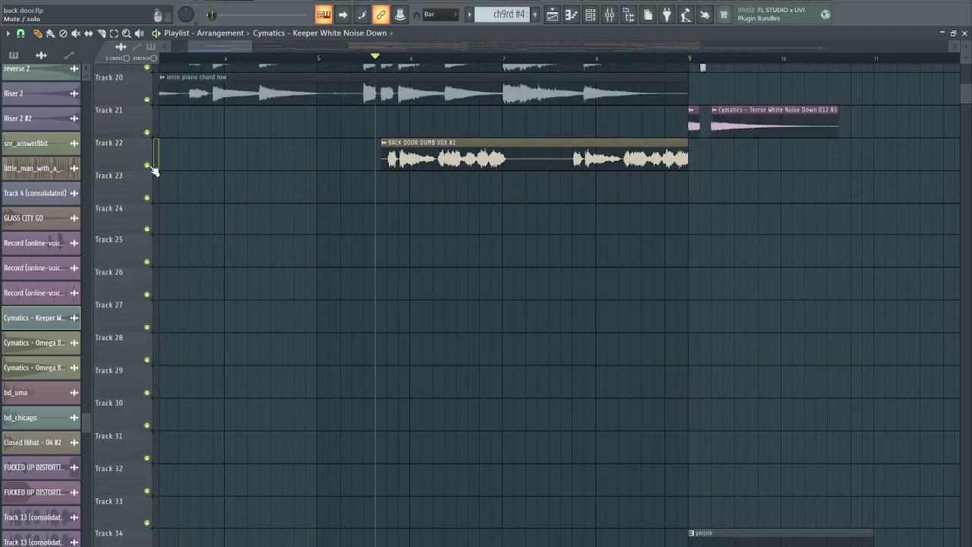
Step: Place the playhead at bar 5, just before the BACK DOOR DUMB VOX #2 clip
left_click(312, 59)
scroll(339, 258, "up", 1)
scroll(342, 282, "down", 1)
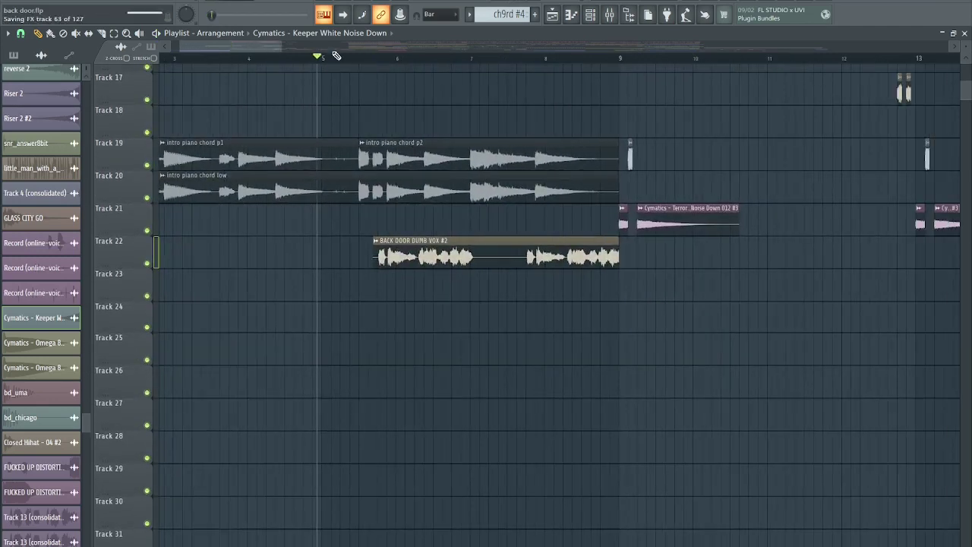
scroll(328, 60, "down", 1)
left_click(323, 59)
scroll(411, 255, "up", 3)
left_click(390, 228)
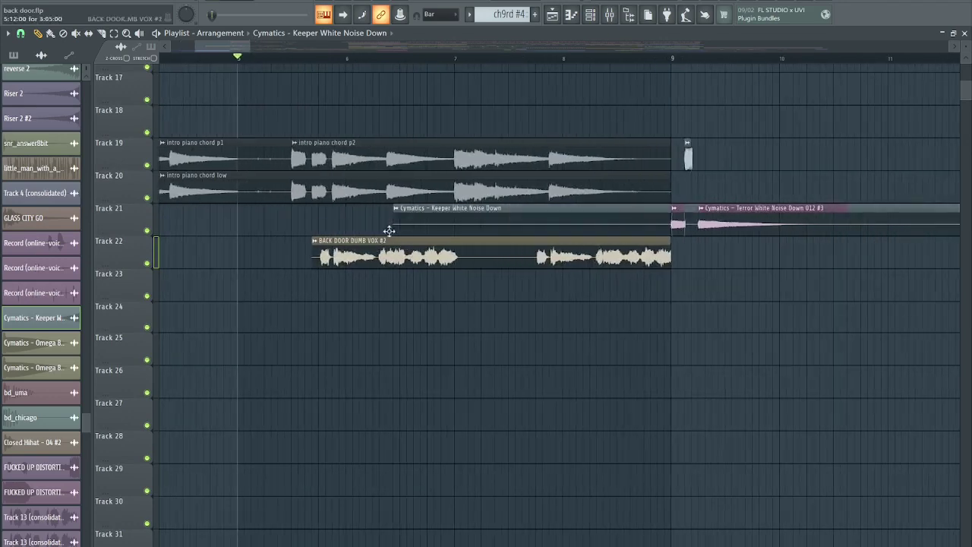
left_click(373, 253)
right_click(404, 225)
Step: Place the playhead at bar 9 and play the section that starts there
scroll(405, 251, "down", 2)
scroll(568, 308, "up", 3)
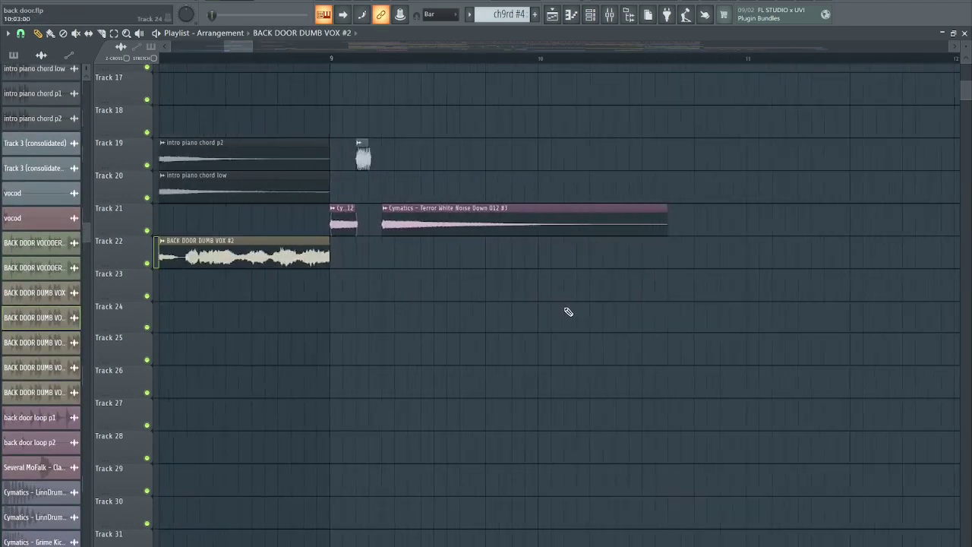
scroll(573, 305, "up", 1)
scroll(602, 281, "down", 1)
scroll(606, 278, "down", 3)
left_click(516, 58)
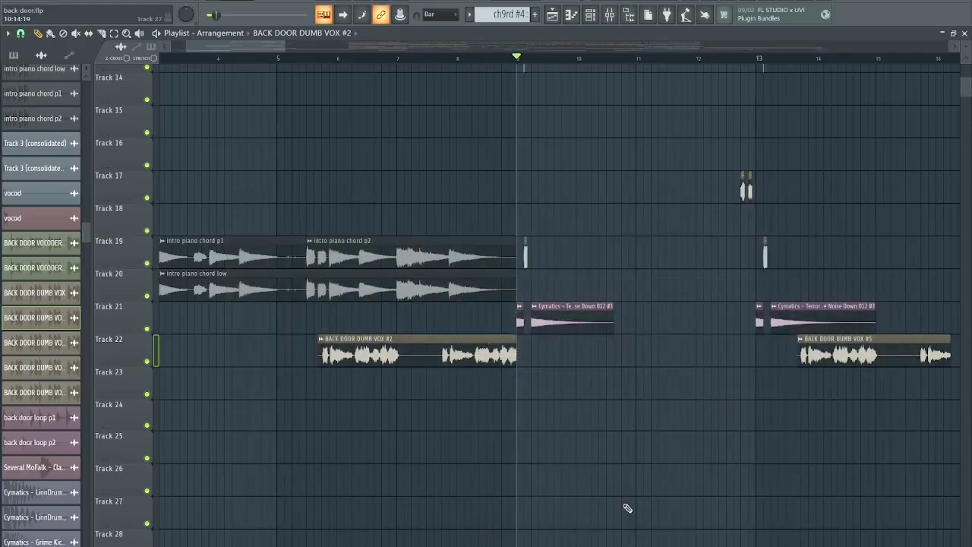
scroll(627, 508, "up", 4)
scroll(705, 538, "up", 2)
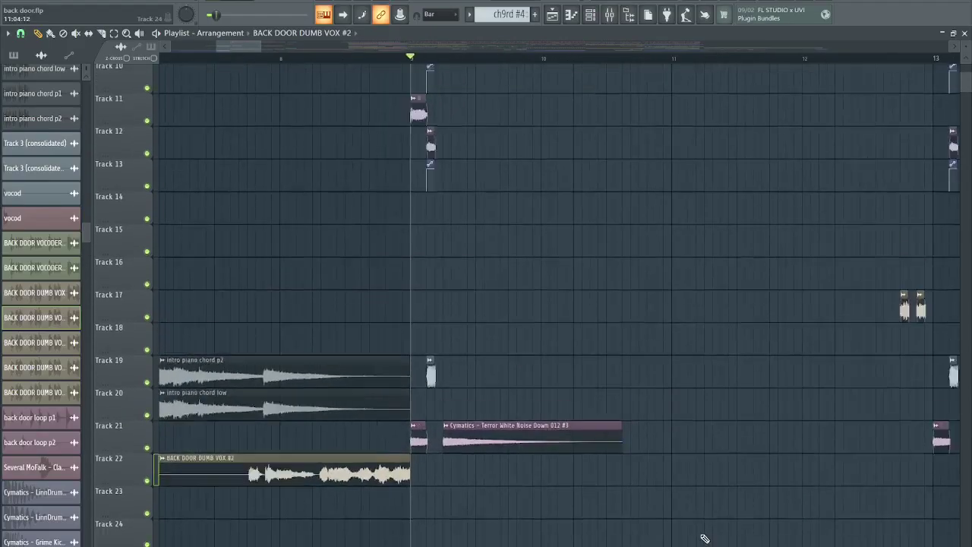
scroll(441, 360, "down", 3)
key("space")
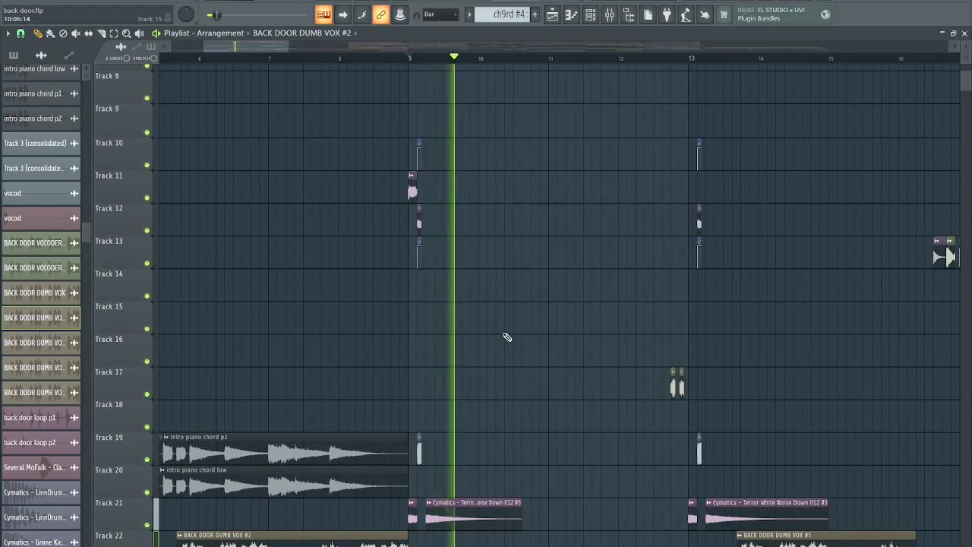
scroll(486, 346, "up", 5)
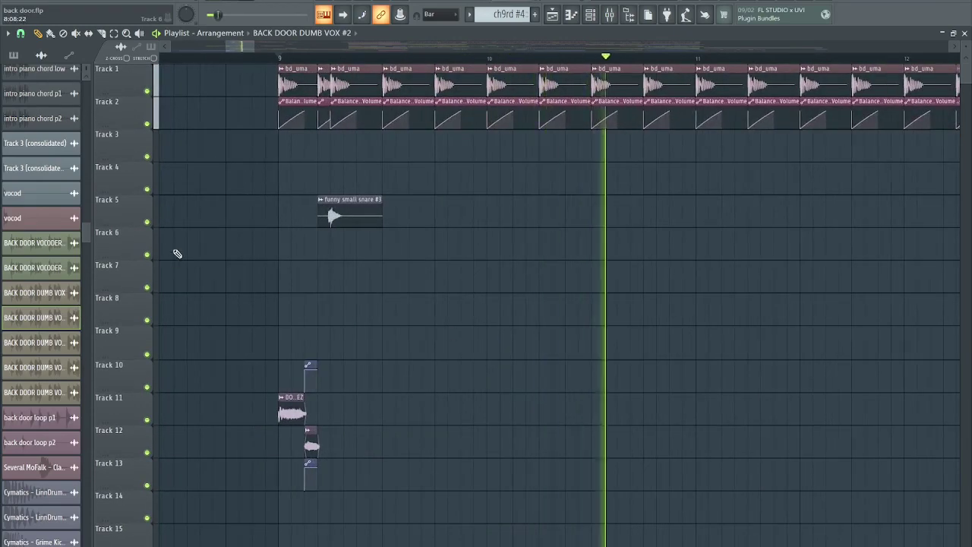
scroll(175, 254, "down", 3)
key("space")
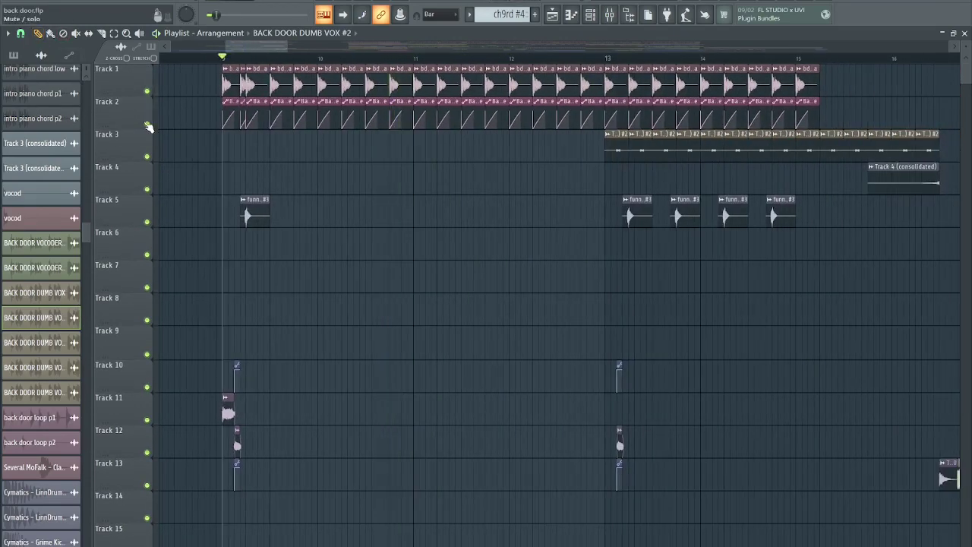
Step: Solo Tracks 1 and 2, play the bd_uma kicks from bar 9, and unsolo the tracks
right_click(148, 123)
left_click(147, 90)
key("space")
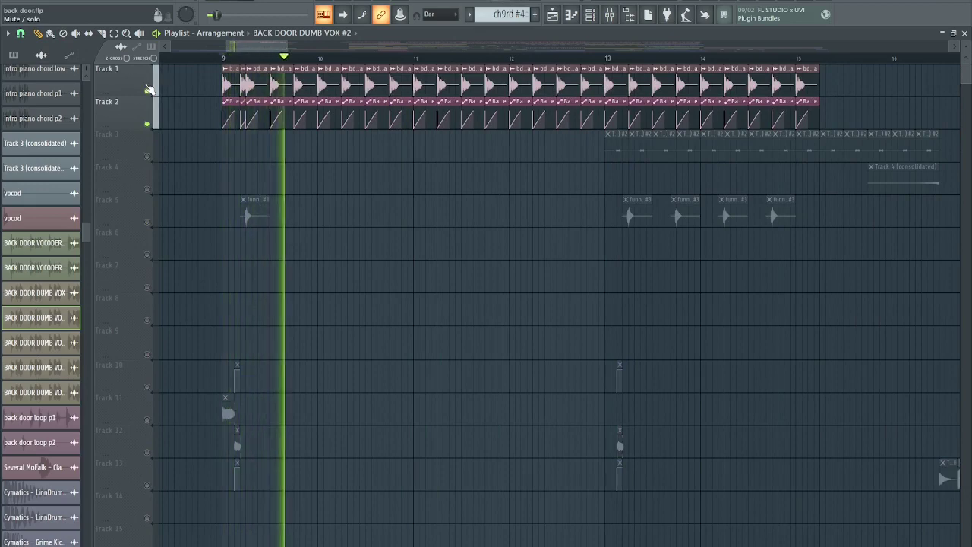
scroll(191, 145, "up", 3)
key("space")
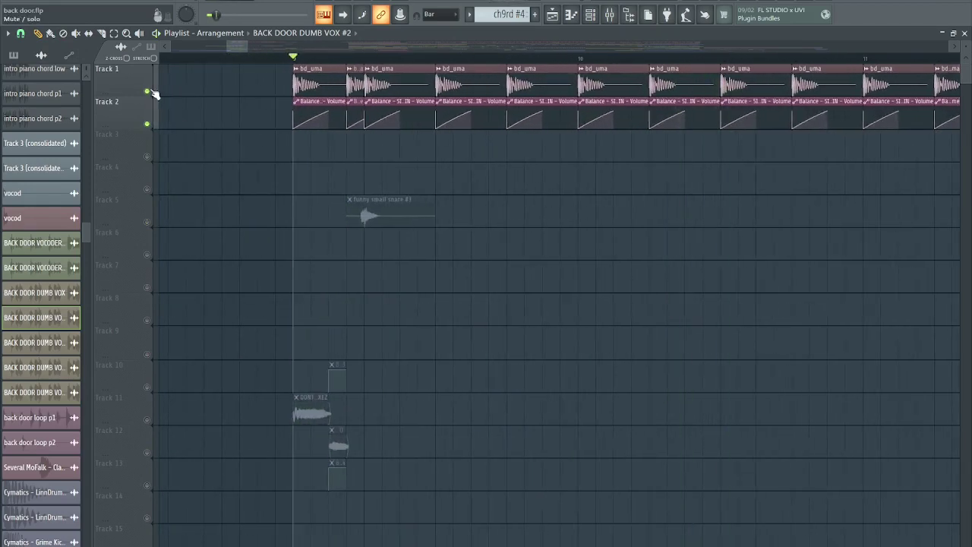
right_click(150, 91)
right_click(151, 91)
Step: Check the channel settings of the bd_uma kick on Track 1 and replay the section from bar 9
double_click(393, 89)
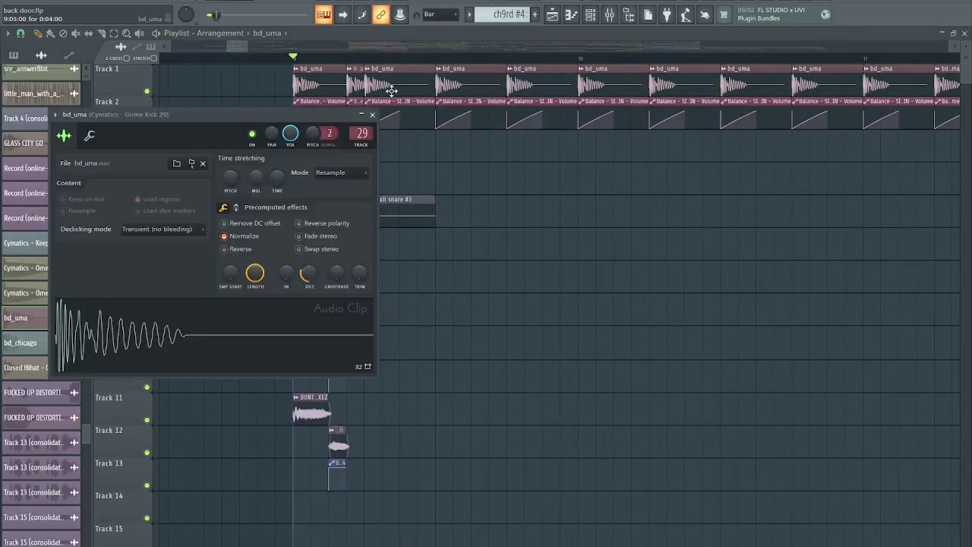
left_click(375, 113)
scroll(307, 159, "up", 3)
key("space")
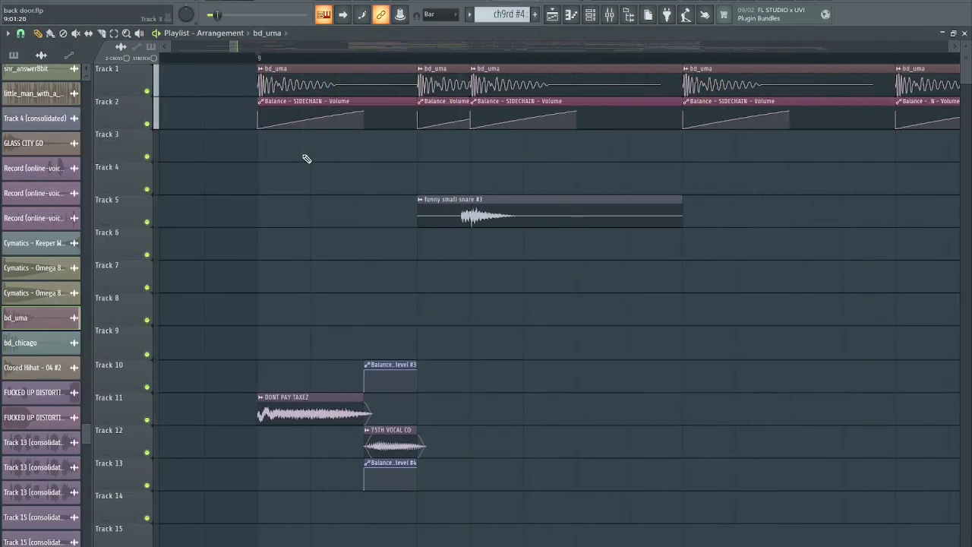
key("space")
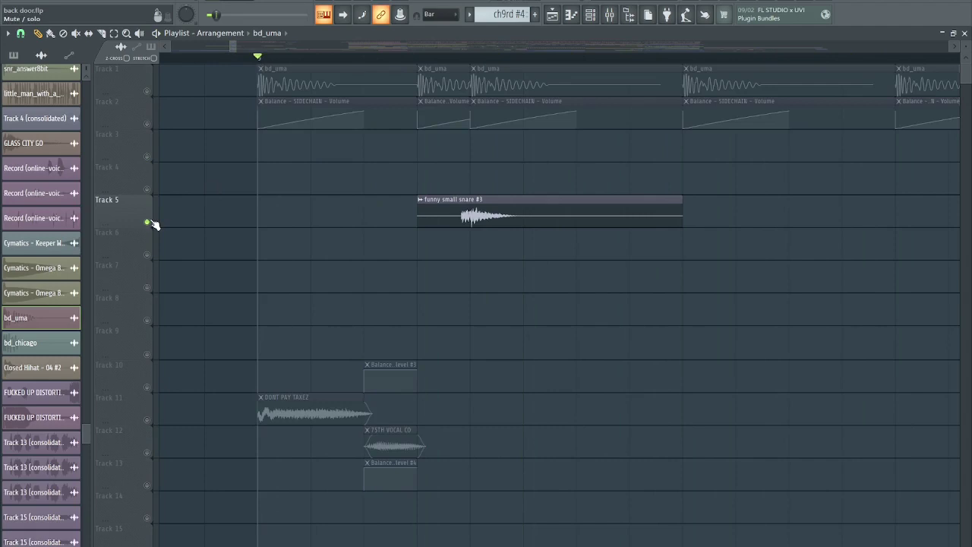
Step: Play the funny small snare #3 clip on Track 5 in solo from bar 9
key("space")
key("space")
scroll(18, 228, "up", 10)
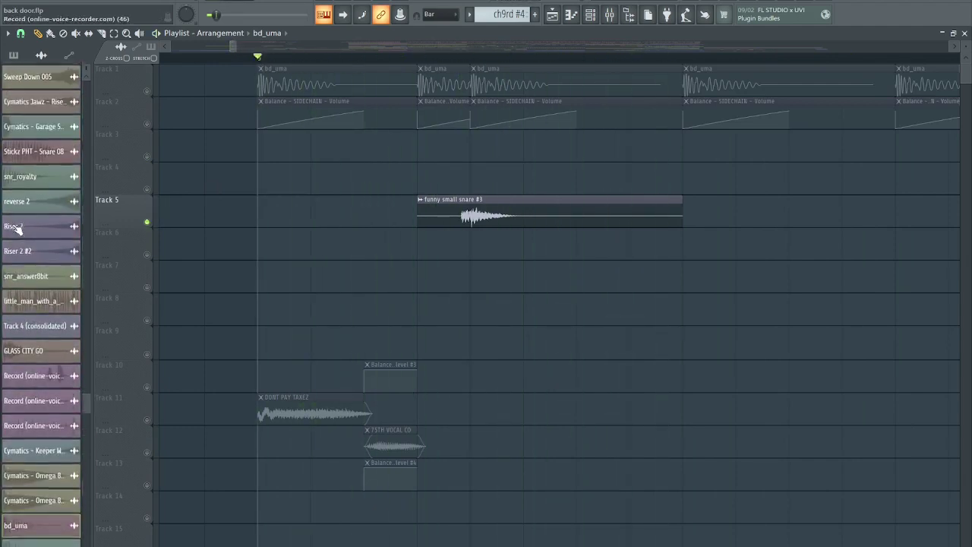
key("space")
key("space")
Step: Place the Cymatics - Classic Boombap Snare 1 - G# clip on Track 7, open its channel settings, and delete the clip
left_click_drag(91, 329, 99, 42)
scroll(48, 147, "down", 4)
scroll(52, 169, "down", 5)
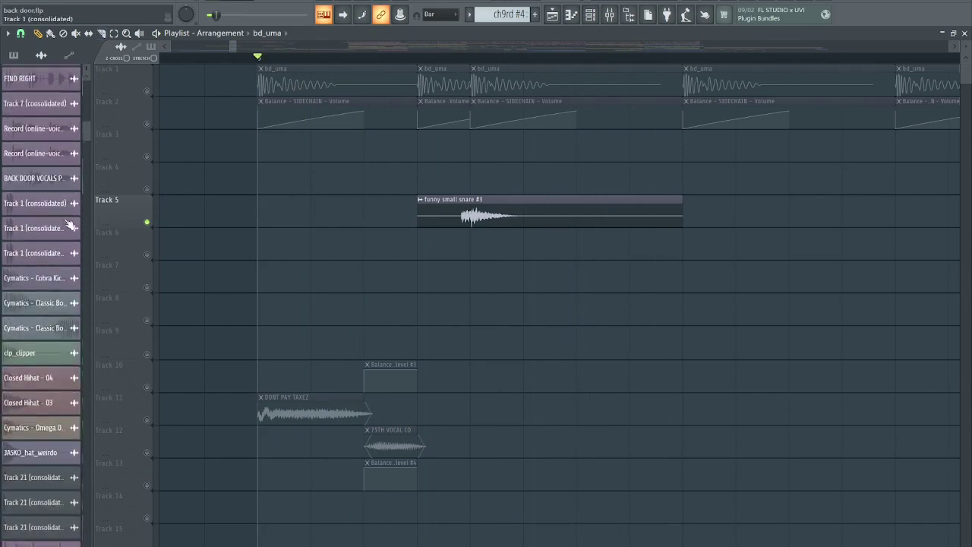
left_click_drag(62, 230, 477, 276)
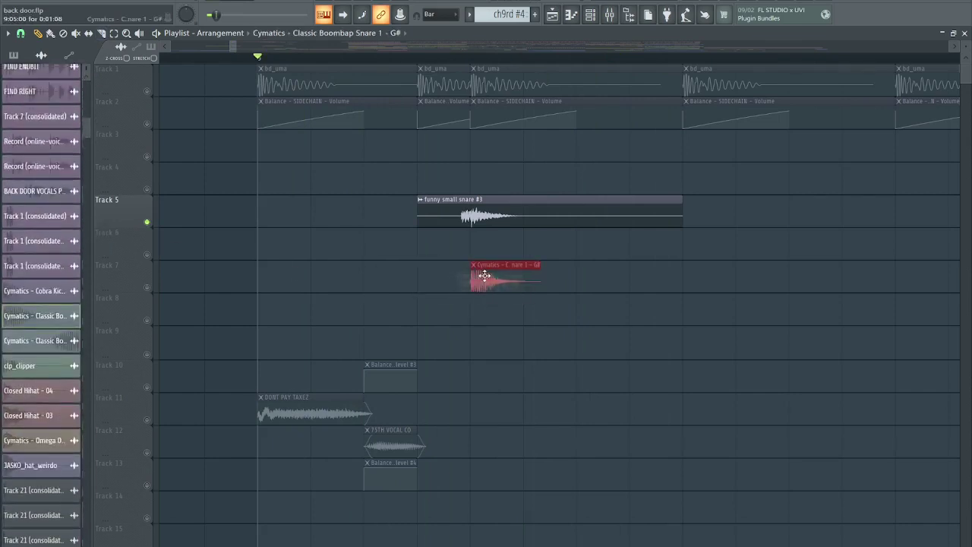
double_click(484, 277)
key("Escape")
right_click(471, 280)
scroll(13, 292, "down", 2)
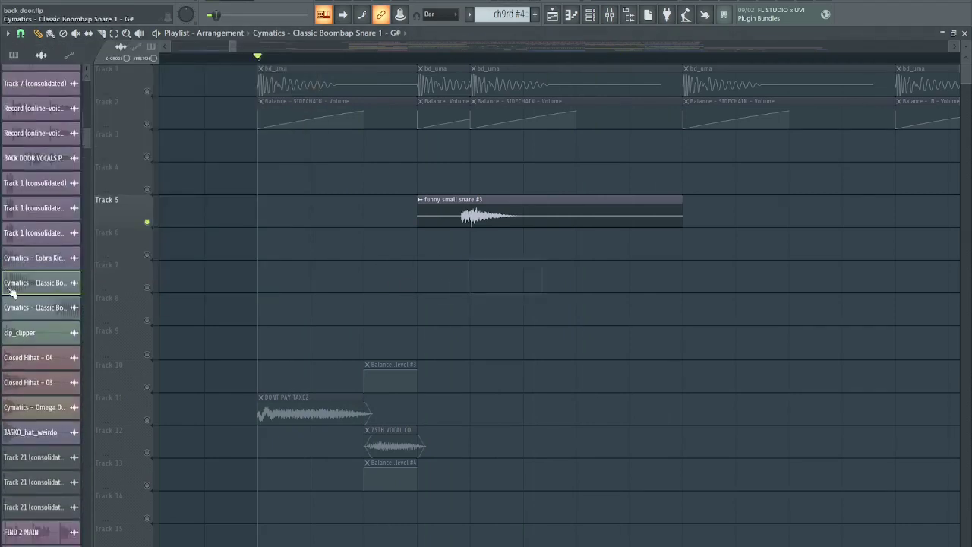
Step: Place the Cymatics - Cobra Kick 12 - B clip on Track 7, check its channel settings, and delete the clip
scroll(58, 287, "up", 2)
left_click_drag(47, 294, 461, 282)
left_click(367, 314)
right_click(376, 316)
double_click(427, 285)
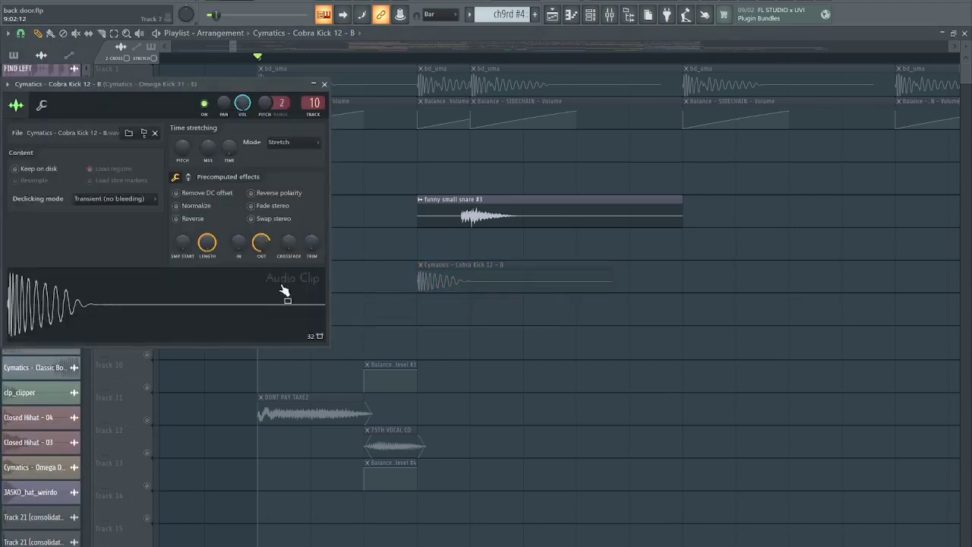
key("Escape")
right_click(426, 287)
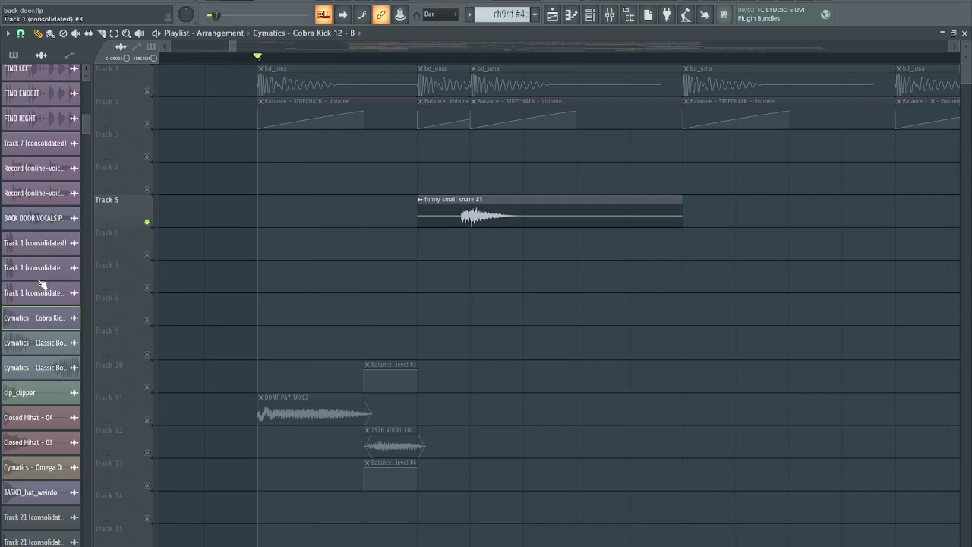
Step: Place the Track 1 (consolidated) #3 clip on Track 7 at bar 9 and delete it again
left_click_drag(41, 283, 334, 285)
scroll(152, 289, "down", 2)
scroll(540, 225, "down", 2)
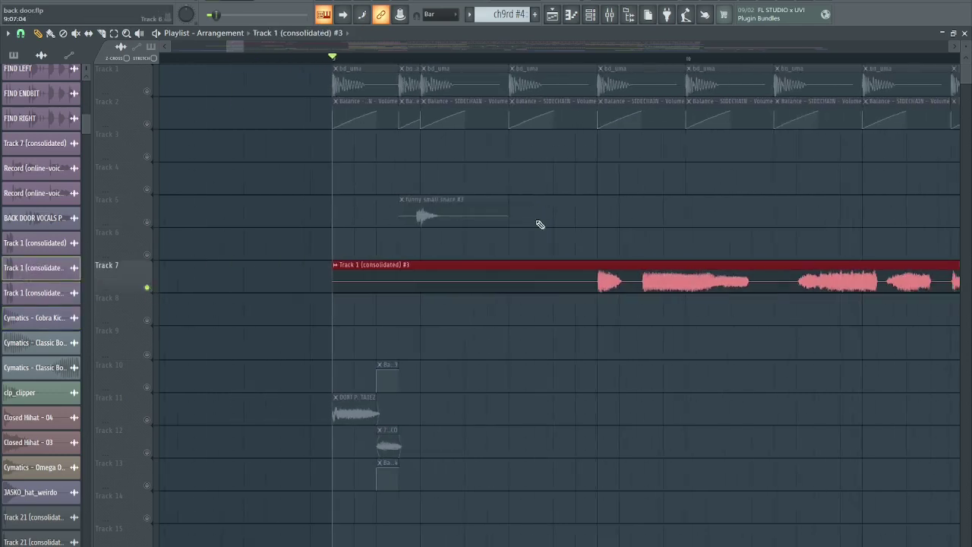
right_click(560, 274)
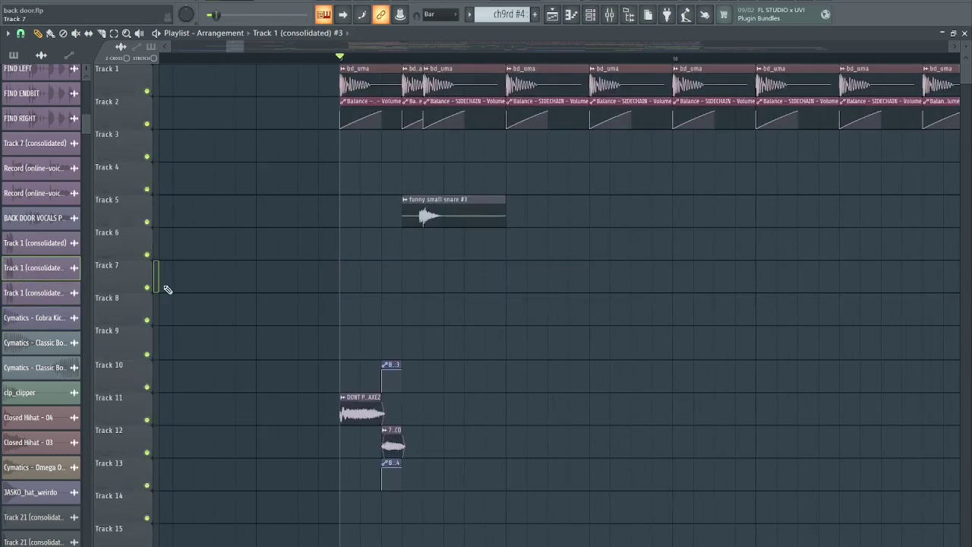
Step: Find the Several MoFalk - Clap 5 audio clip, place it at bar 9, and delete it again
scroll(156, 286, "down", 3)
scroll(67, 292, "down", 3)
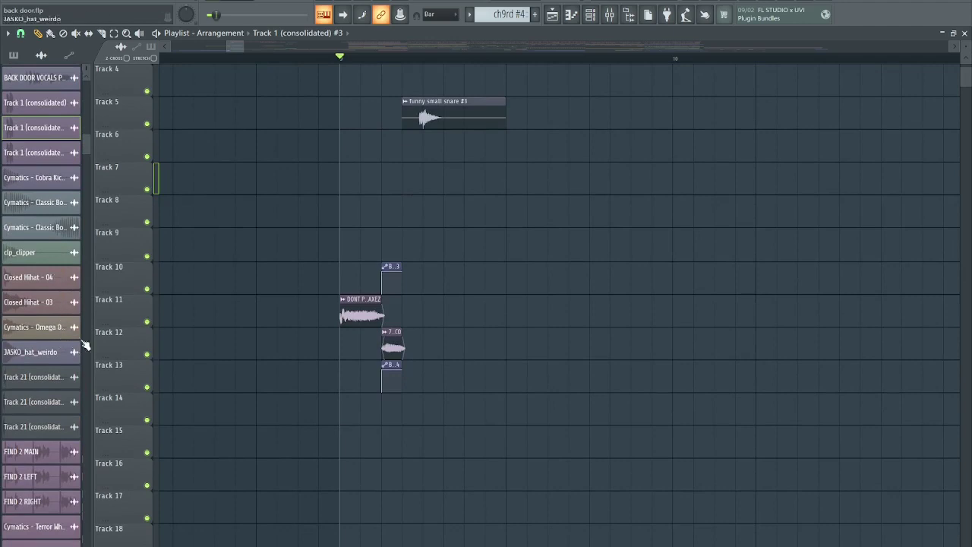
scroll(83, 327, "down", 5)
scroll(47, 272, "down", 6)
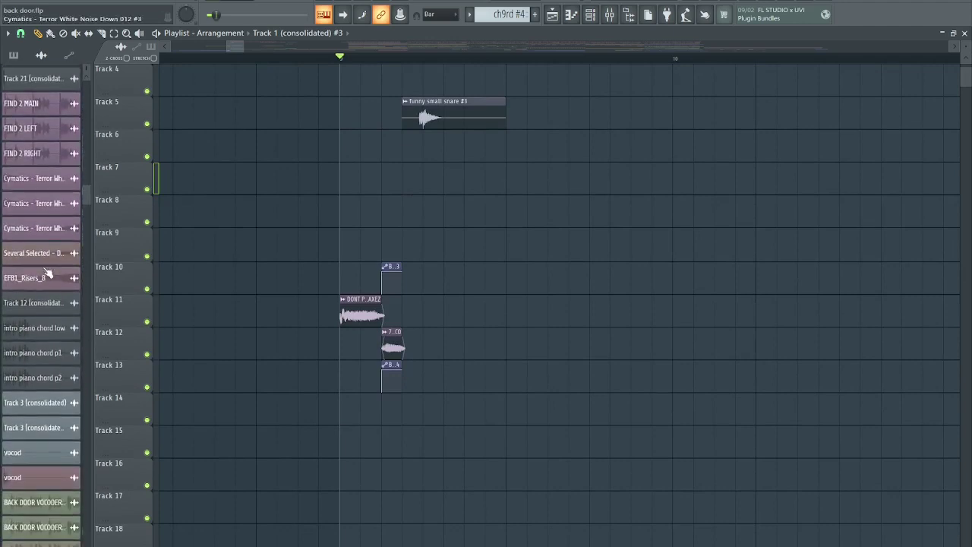
scroll(48, 272, "down", 2)
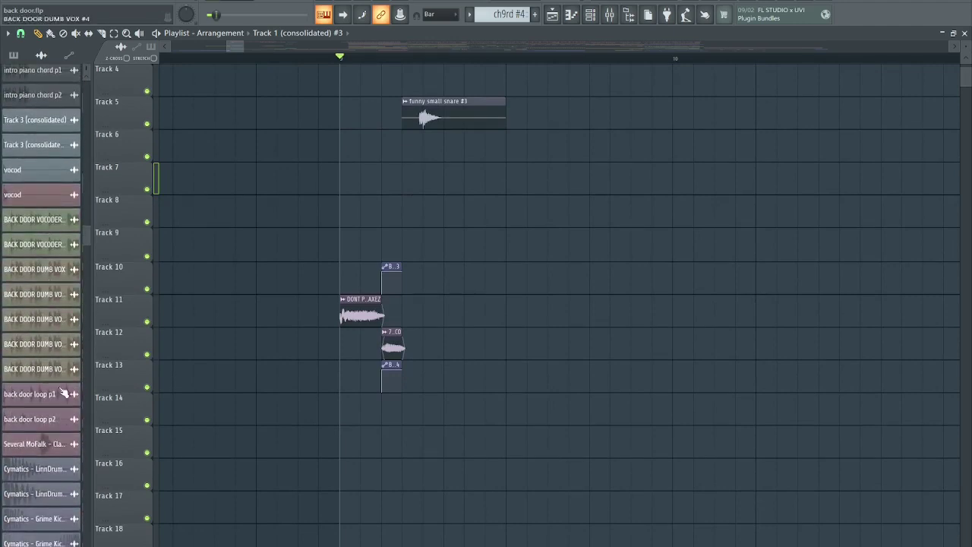
left_click_drag(56, 438, 338, 211)
right_click(351, 211)
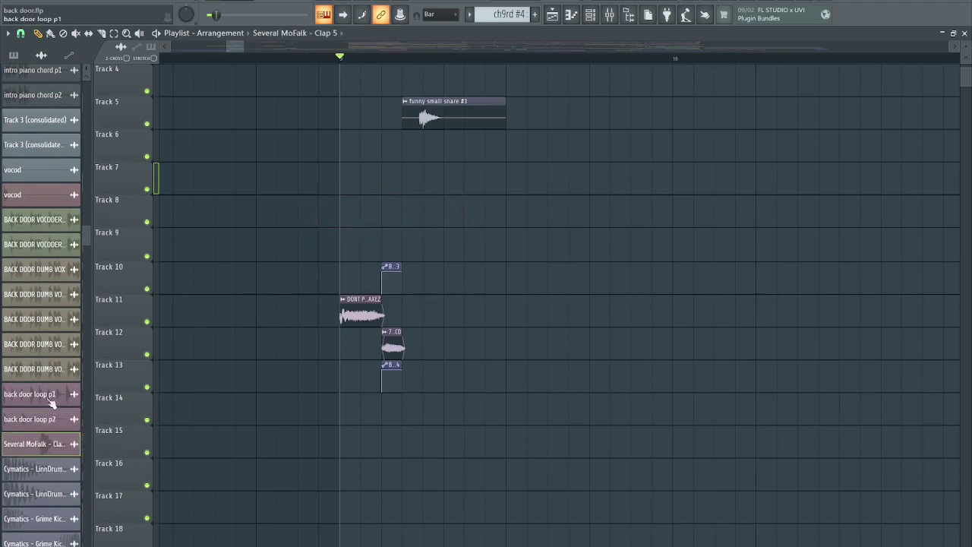
Step: Place the back door loop p1 clip on Track 7 at bar 9, play it in solo, and delete it
left_click_drag(52, 404, 360, 179)
right_click(149, 190)
key("space")
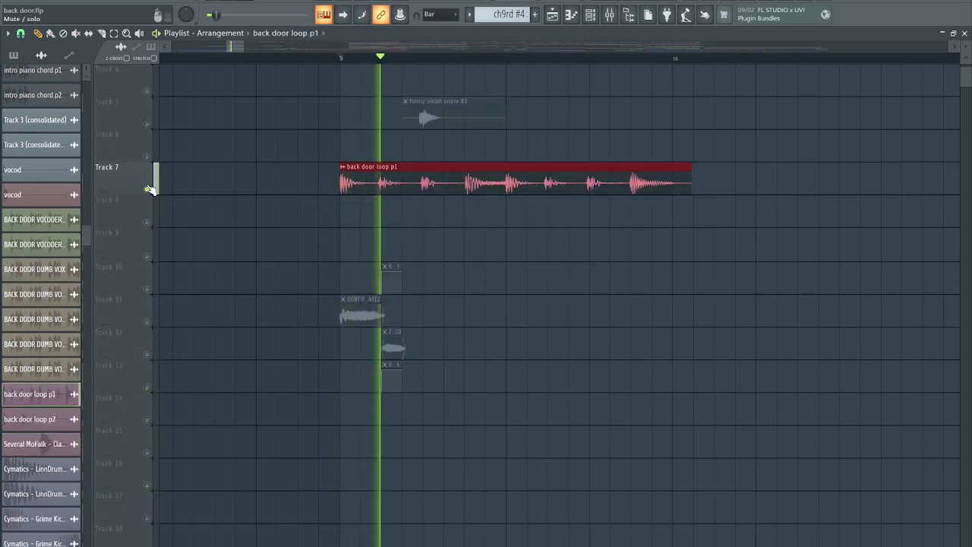
key("space")
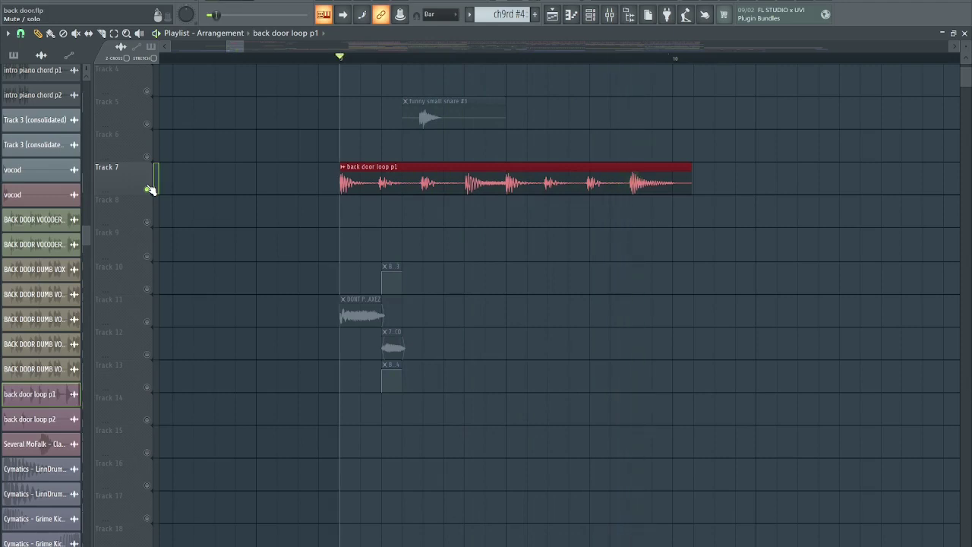
right_click(151, 189)
right_click(482, 180)
Step: Place the Cymatics - Water Hihat 1 clip on Track 7 at bar 9, play it, and delete it
scroll(11, 354, "down", 5)
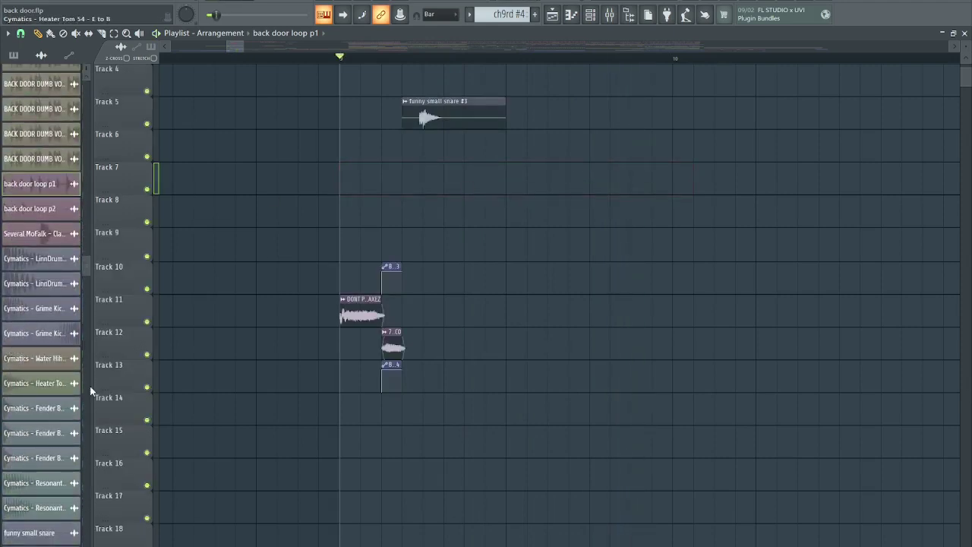
mouse_move(53, 358)
left_mouse_down()
mouse_move(238, 282)
mouse_move(327, 188)
mouse_move(357, 180)
left_mouse_up()
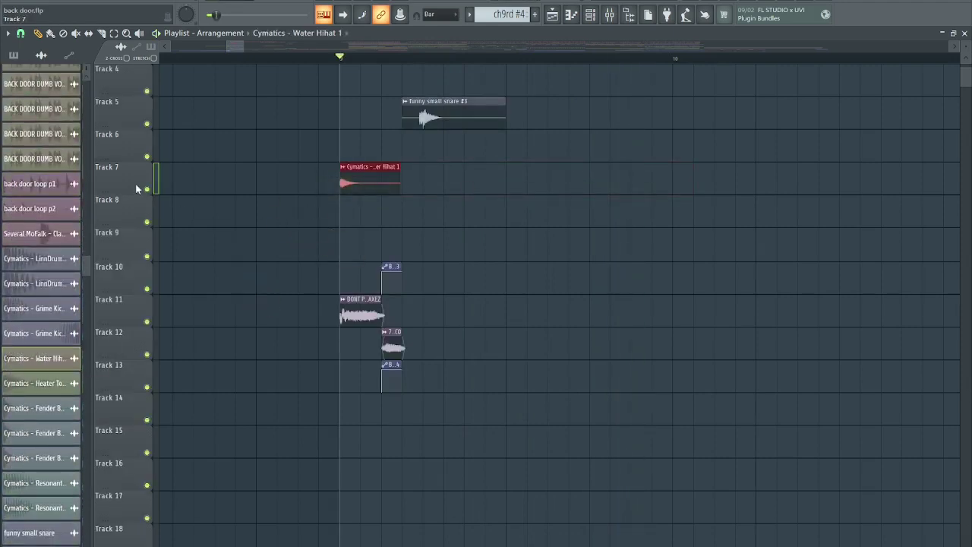
right_click(143, 187)
right_click(147, 189)
key("space")
right_click(147, 189)
key("space")
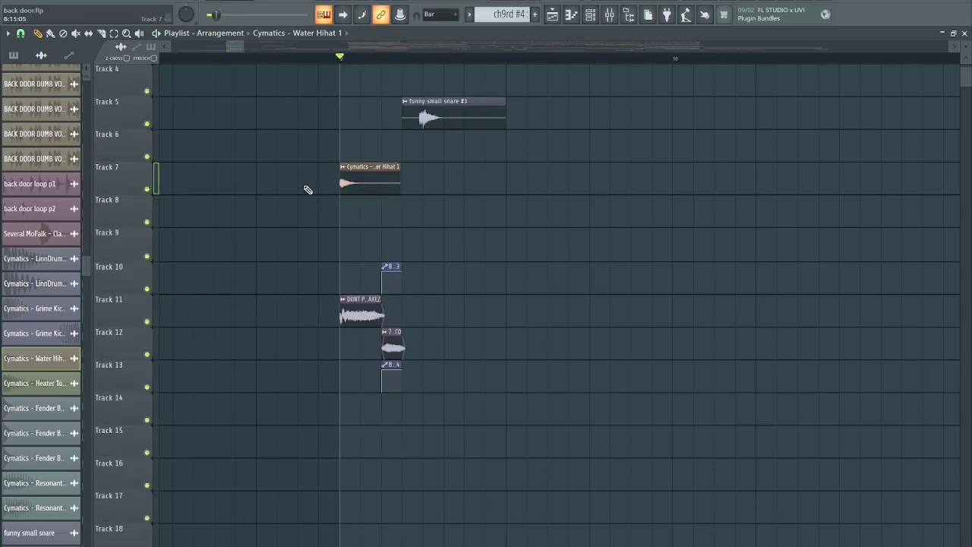
right_click(351, 184)
Step: Place the Cymatics - LinnDrum Clap Snare - B #2 clip on Track 7 at bar 9 and play it in solo
left_click_drag(59, 284, 353, 189)
scroll(352, 216, "up", 3)
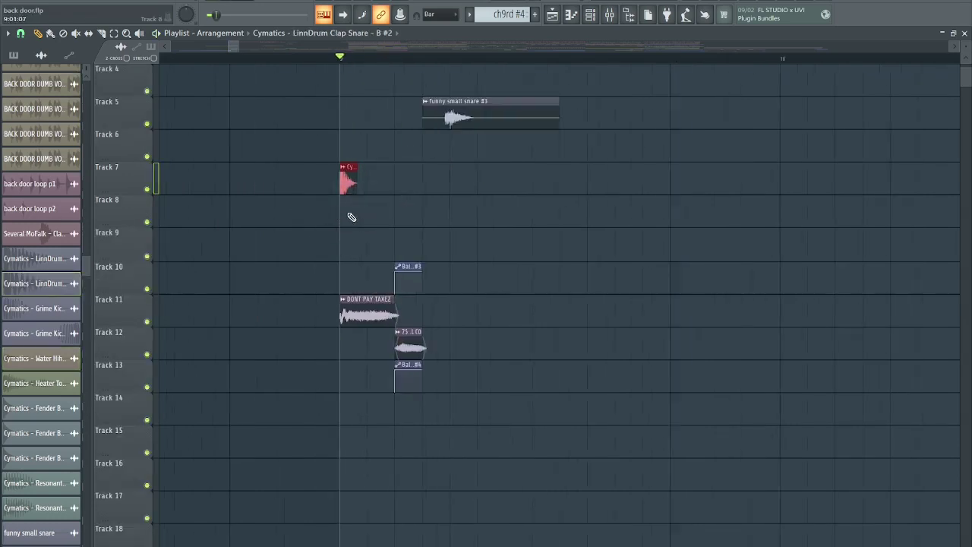
right_click(150, 190)
key("space")
right_click(149, 190)
key("space")
key("space")
key("space")
Step: Add the Cymatics - LinnDrum Clap Snare - B clip on Track 6 at bar 9 and play it together with Track 7
left_click_drag(62, 263, 347, 146)
right_click(150, 157)
key("space")
key("space")
left_click(150, 190)
key("space")
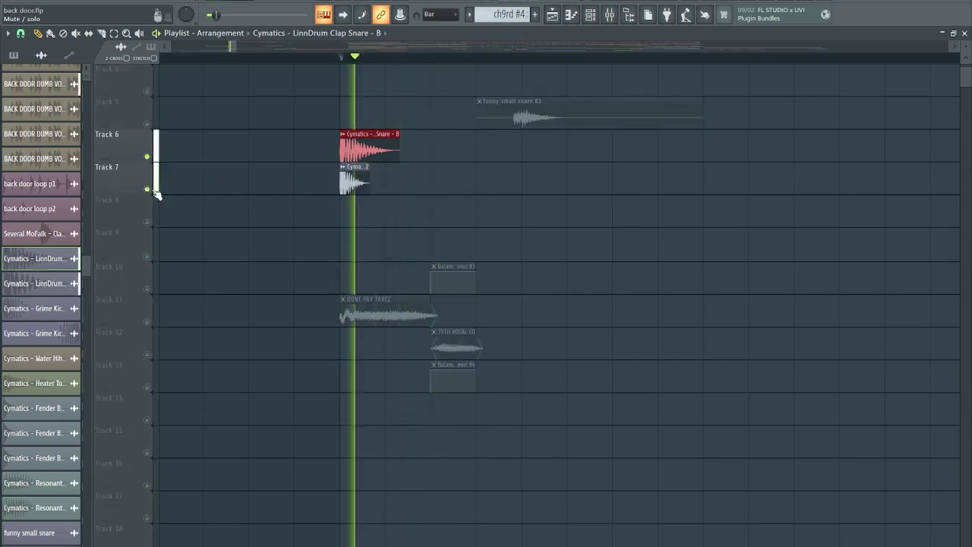
key("space")
Step: Solo Track 5 and play the funny small snare #3 clip for comparison
right_click(149, 127)
key("space")
key("space")
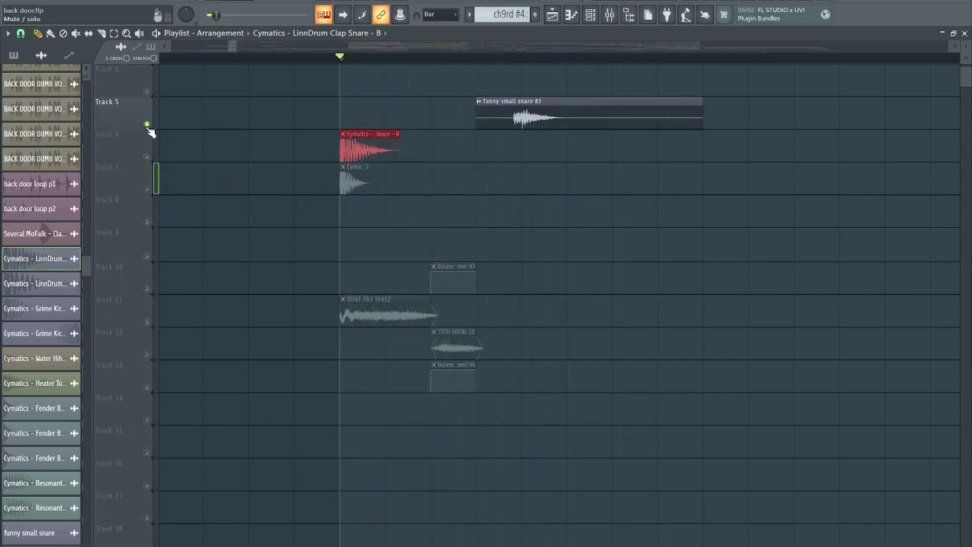
Step: Solo Tracks 6 and 7 and move both LinnDrum Clap Snare clips beneath the hit of funny small snare #3
right_click(152, 190)
right_click(147, 155)
left_click(148, 157)
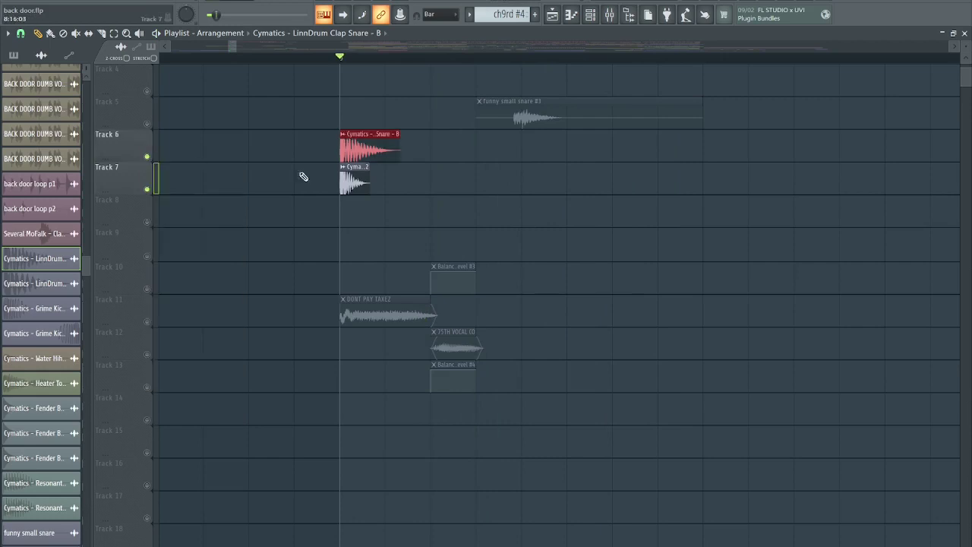
left_click_drag(404, 161, 585, 162)
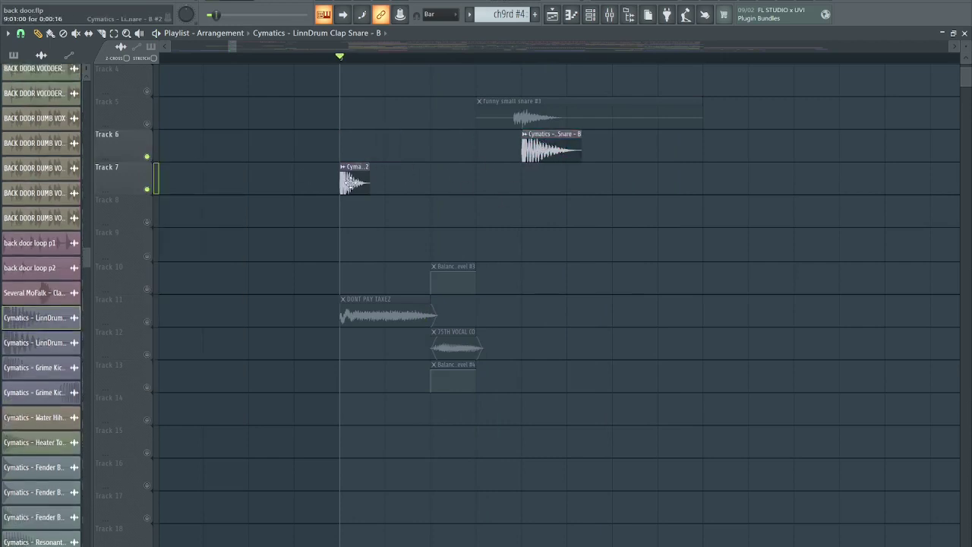
left_click_drag(348, 184, 548, 170)
Step: Play the two aligned LinnDrum Clap Snare clips, place the playhead at the start of funny small snare #3, and delete both clips
scroll(528, 184, "up", 2)
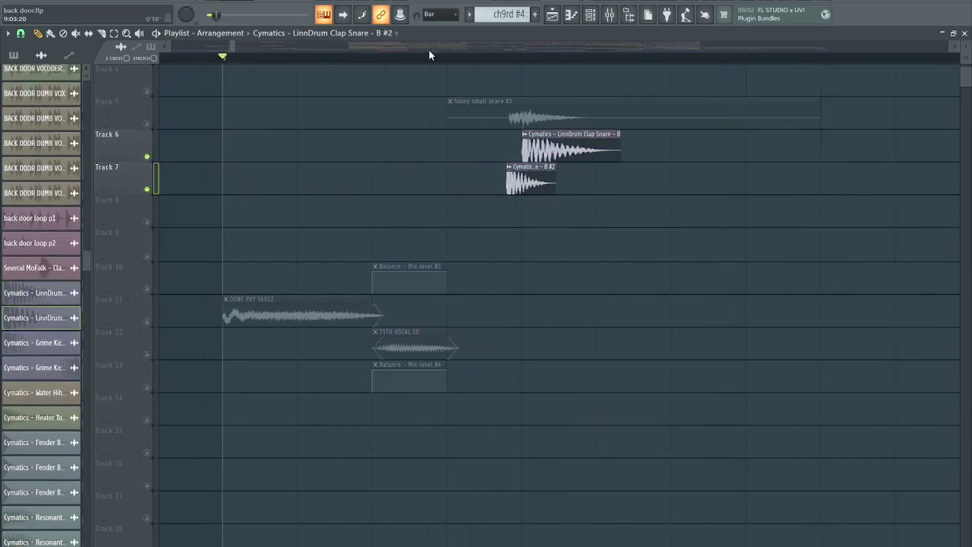
scroll(415, 57, "right", 2)
key("space")
key("space")
left_click(300, 58)
right_click(380, 149)
right_click(376, 179)
scroll(372, 159, "down", 2)
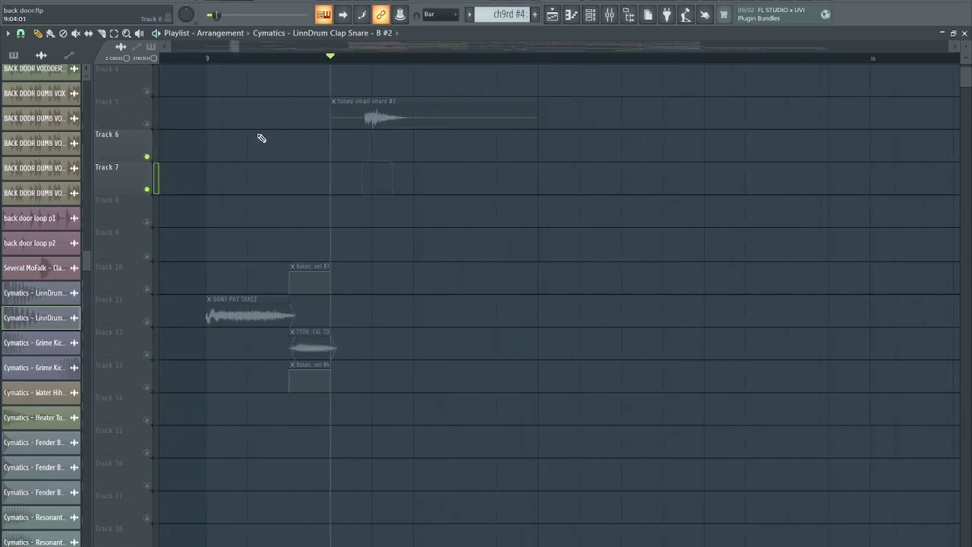
Step: Solo Tracks 1 and 5 and play funny small snare #3 together with the bd_uma kicks from bar 9
left_click(144, 123)
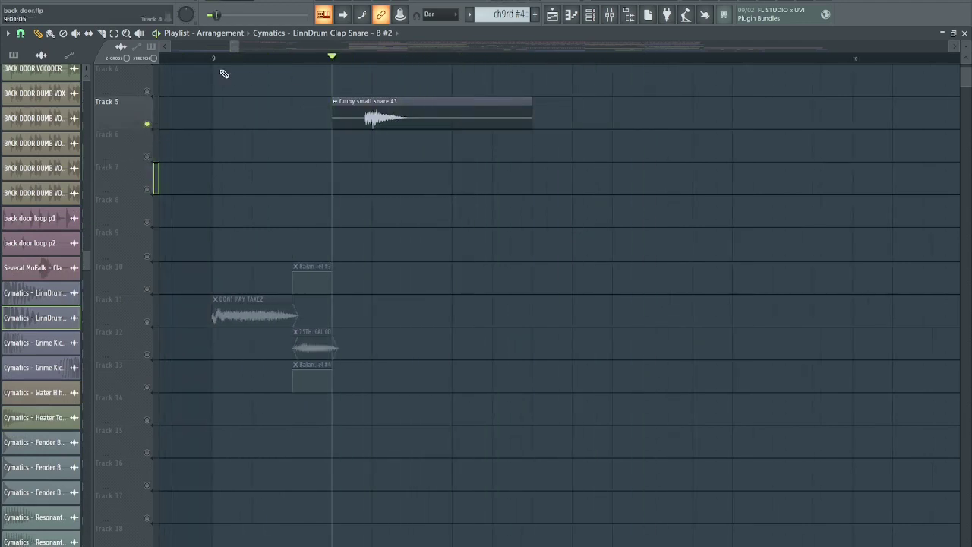
left_click(214, 59)
scroll(155, 129, "up", 3)
scroll(321, 211, "up", 2)
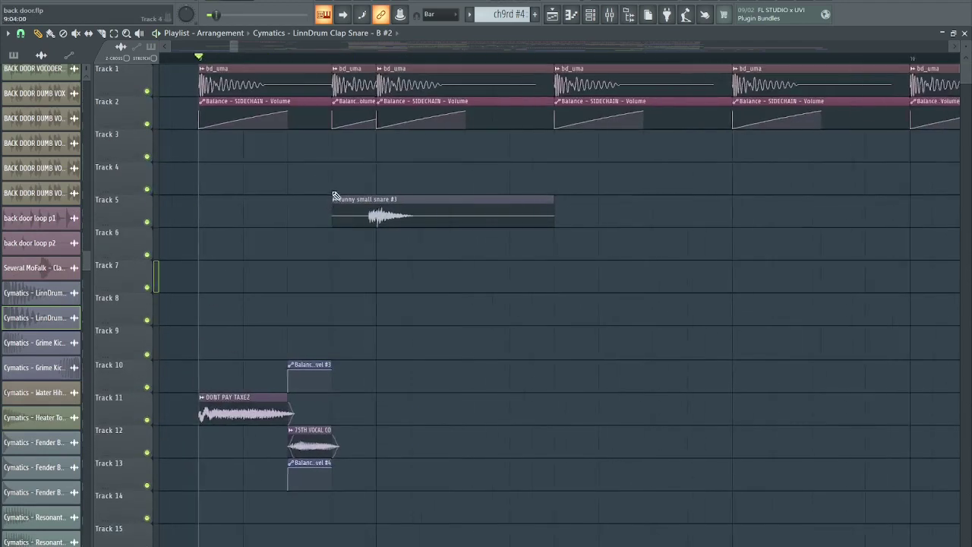
right_click(148, 223)
left_click(147, 91)
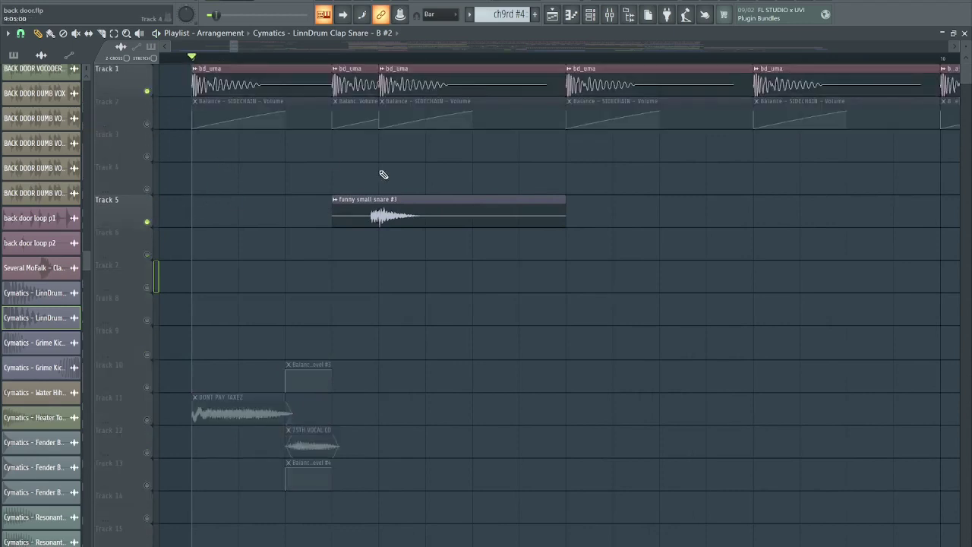
key("space")
scroll(386, 177, "up", 2)
scroll(386, 179, "down", 4)
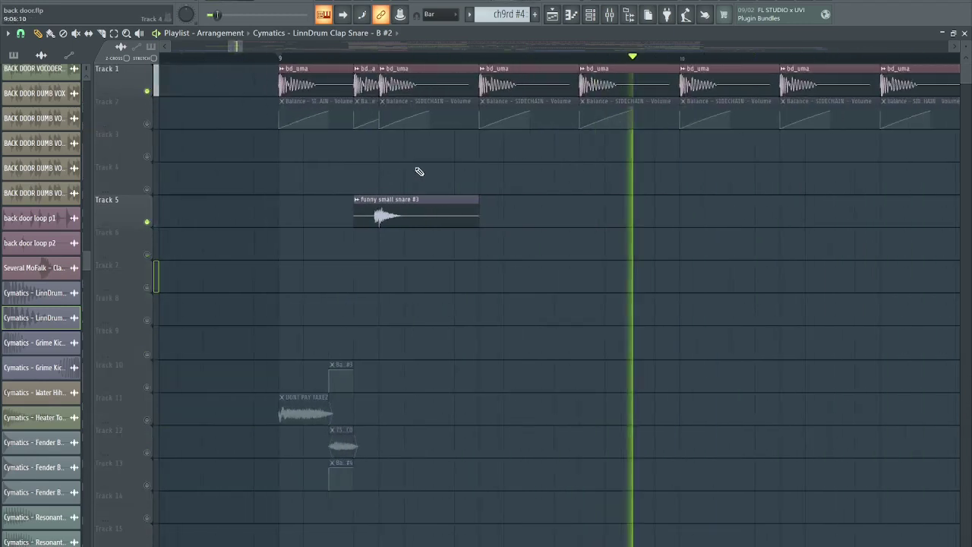
key("space")
right_click(148, 224)
right_click(148, 224)
Step: Solo Tracks 10 to 13 and play the DONT PAY TAXEZ and 75TH VOCAL CO clips from bar 9
scroll(423, 291, "down", 3)
scroll(372, 310, "up", 2)
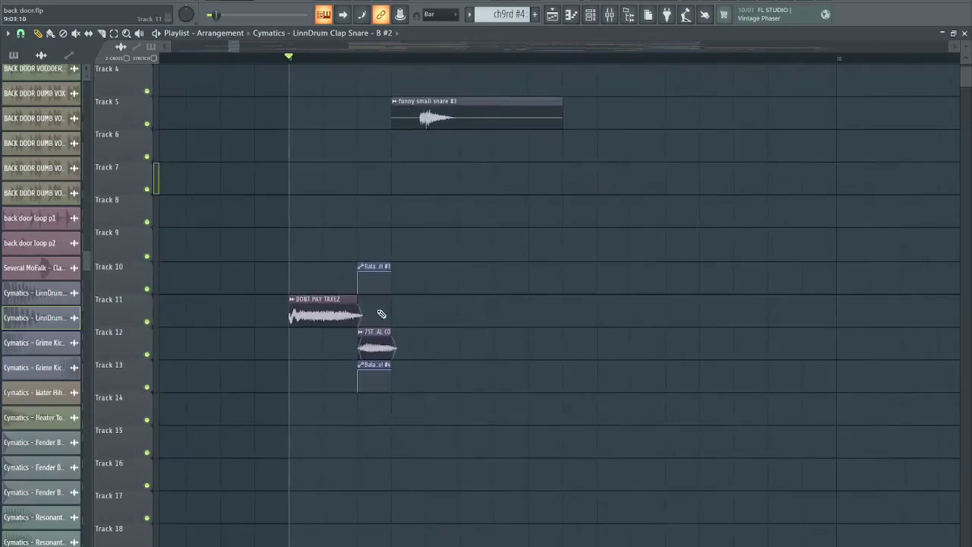
scroll(456, 308, "up", 3)
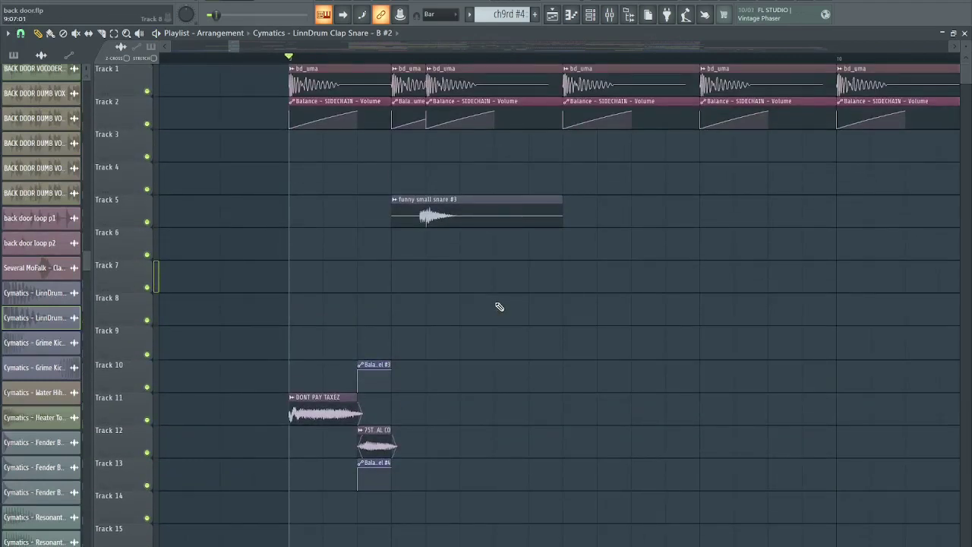
scroll(456, 312, "down", 3)
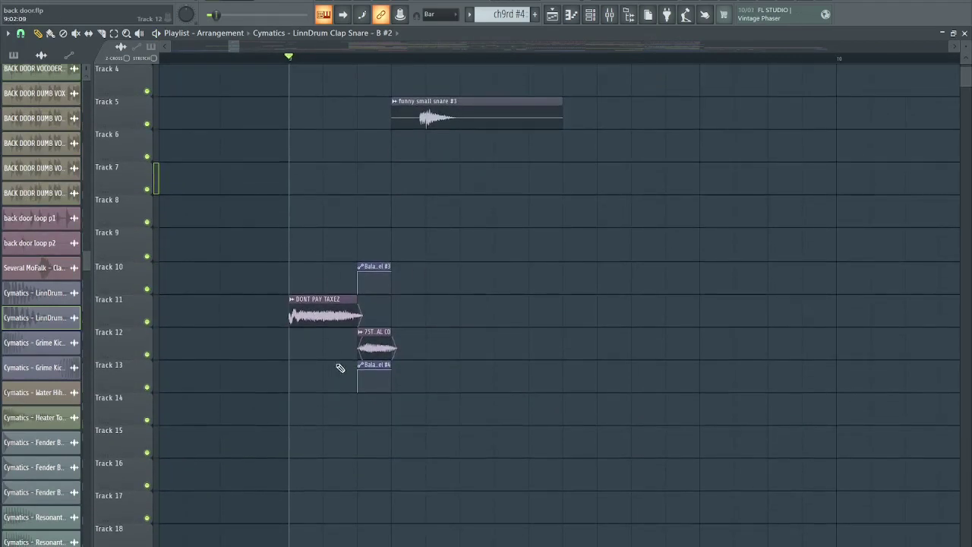
scroll(319, 365, "up", 2)
right_click(152, 325)
left_click(154, 355)
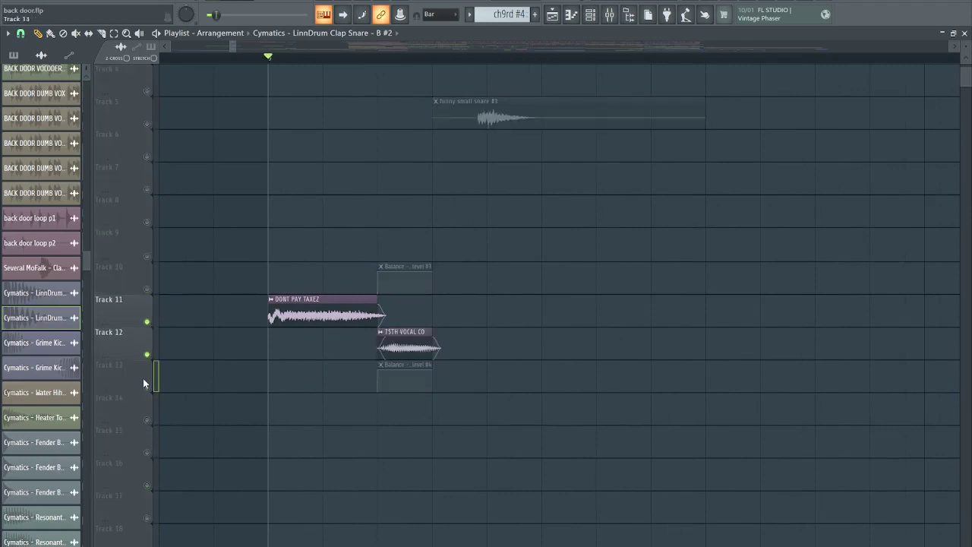
left_click(147, 386)
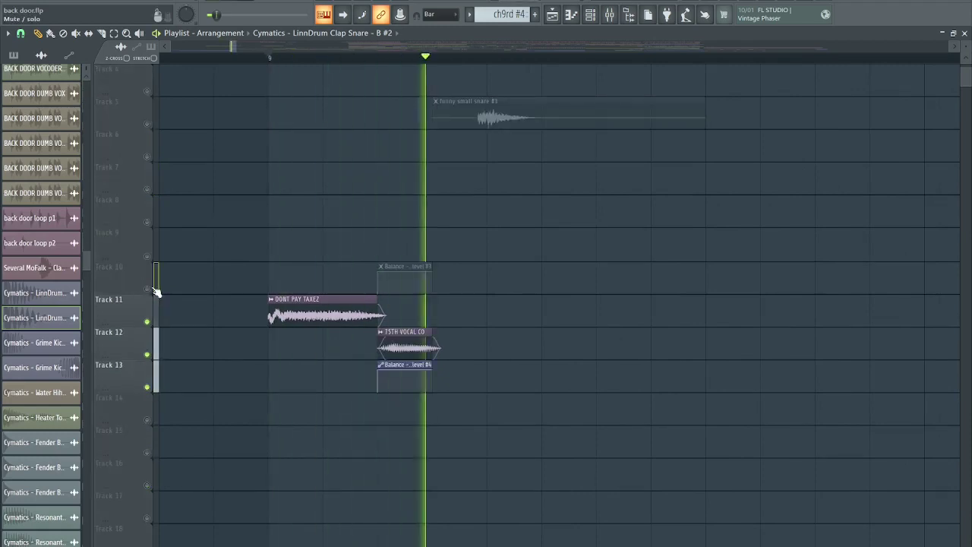
left_click(154, 289)
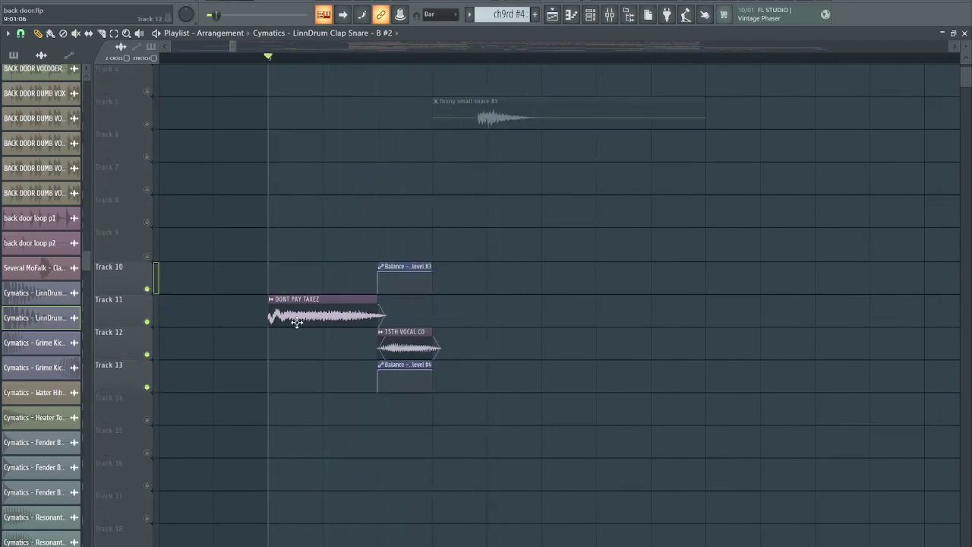
Step: Mute Track 12, place a second DONT PAY TAXEZ clip on Track 11 at 9:08:00, and extend it to 0:13:00
left_click(152, 354)
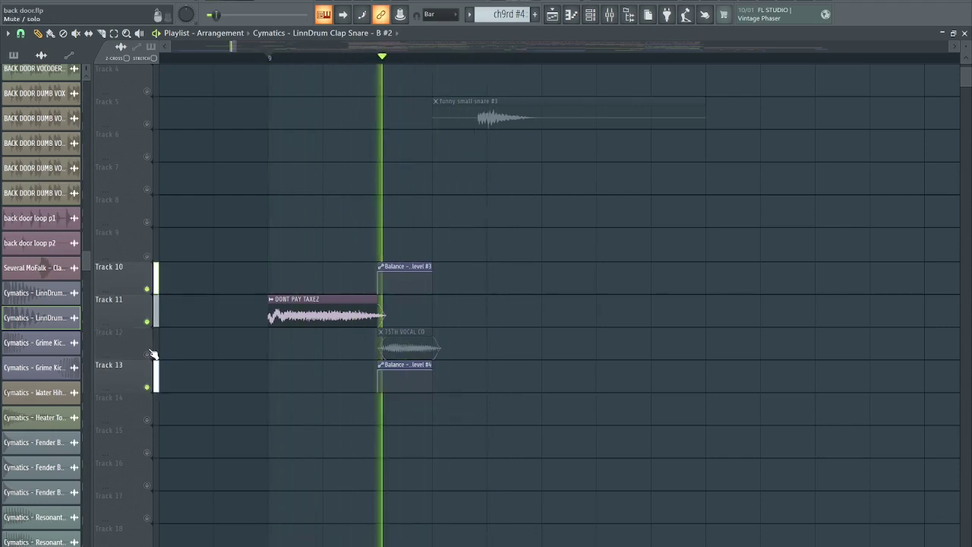
scroll(212, 335, "down", 1)
left_click(276, 314)
scroll(285, 313, "down", 1)
left_click(415, 314)
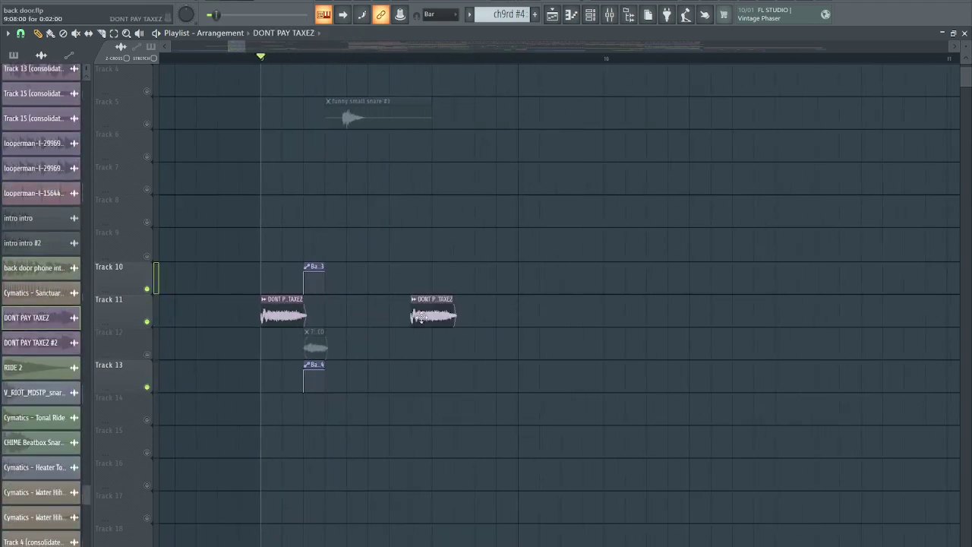
scroll(457, 314, "down", 1)
left_click_drag(465, 317, 601, 325)
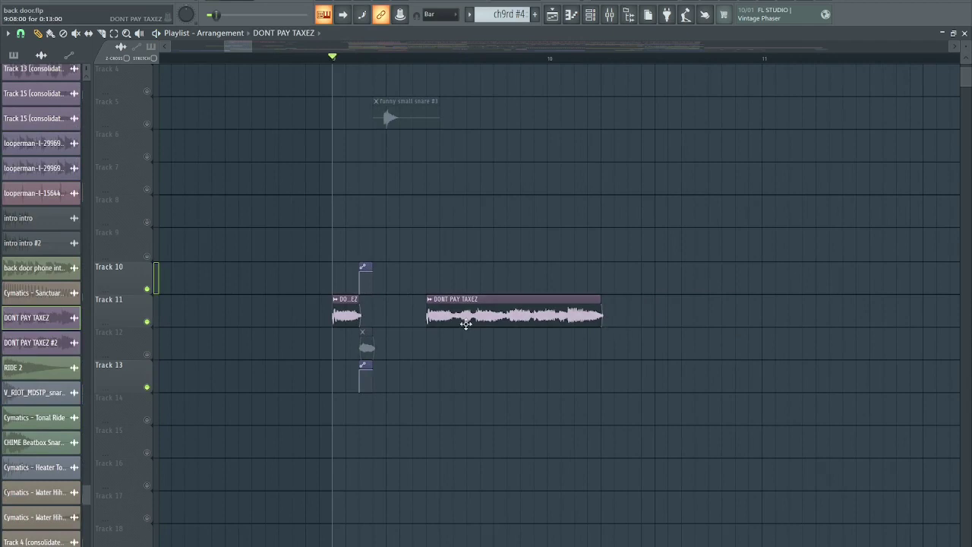
Step: Play the extended DONT PAY TAXEZ clip from its start and inspect its time-stretching settings
left_click(427, 58)
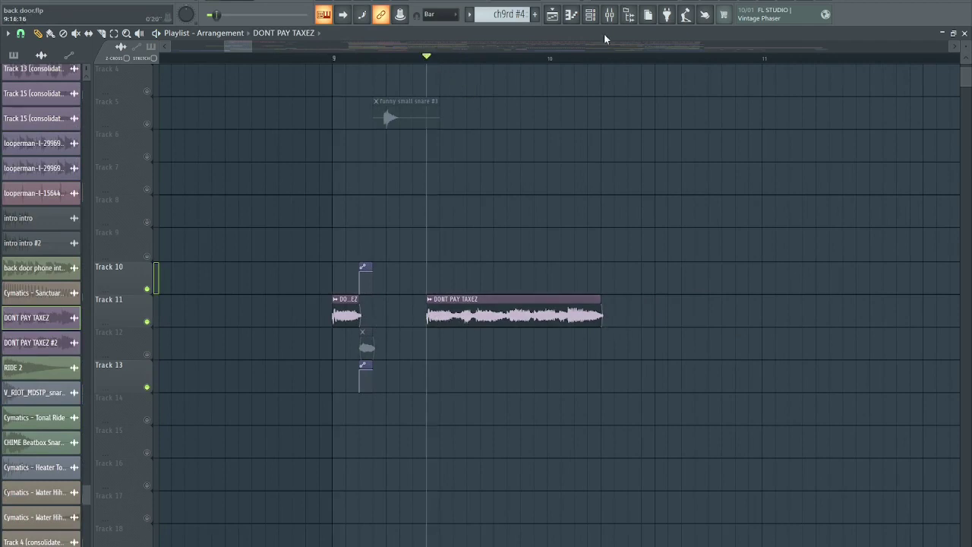
key("space")
key("space")
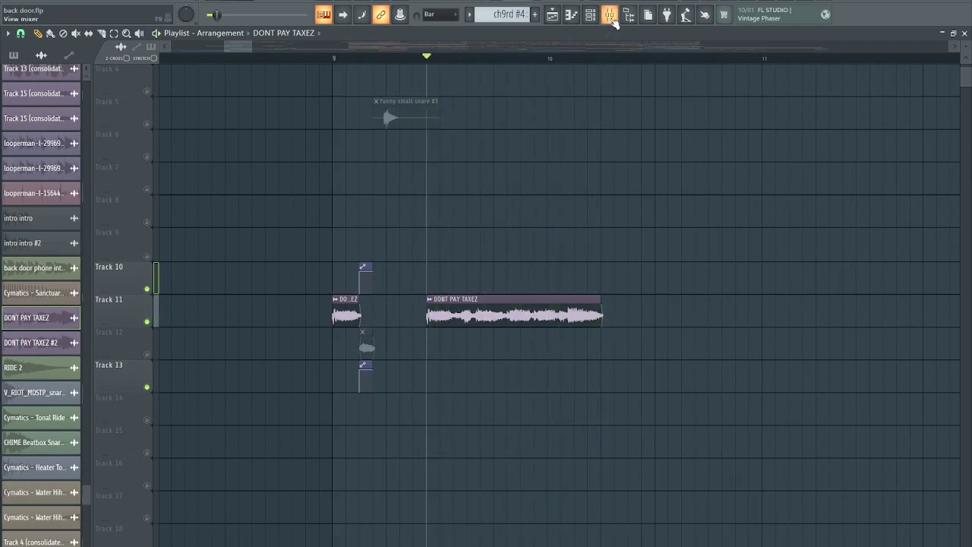
left_click(613, 19)
key("F9")
double_click(474, 308)
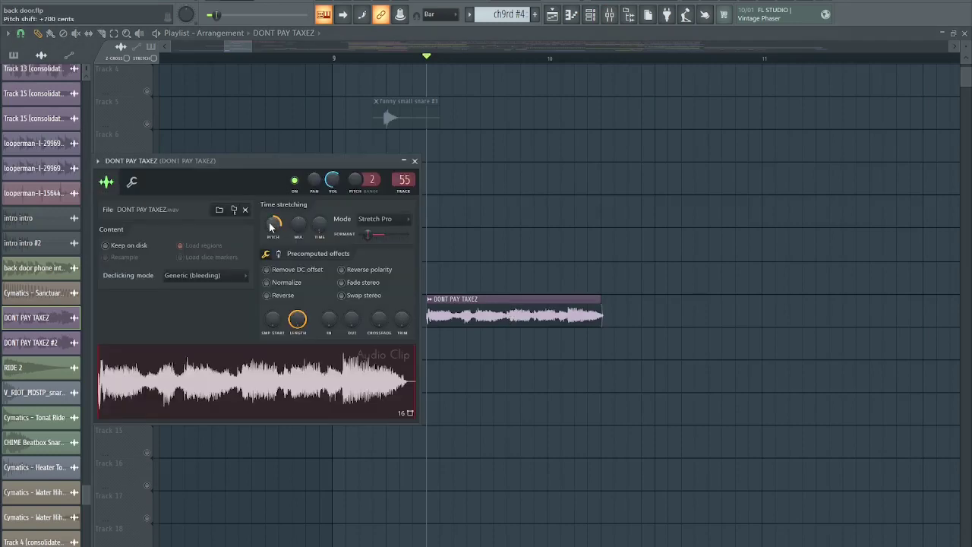
key("Escape")
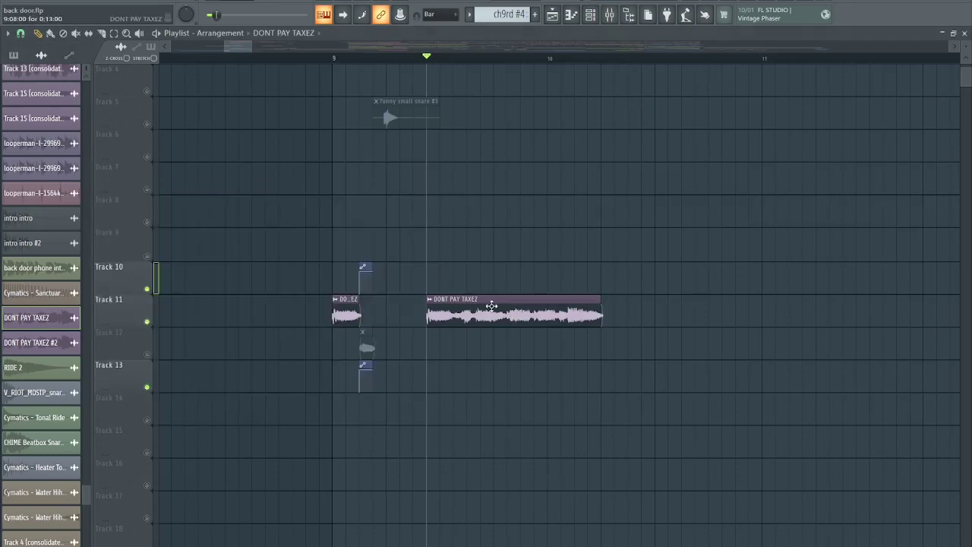
Step: Duplicate the extended DONT PAY TAXEZ clip onto Track 9 and make the copy unique
left_click_drag(478, 297, 437, 231)
left_click(430, 233)
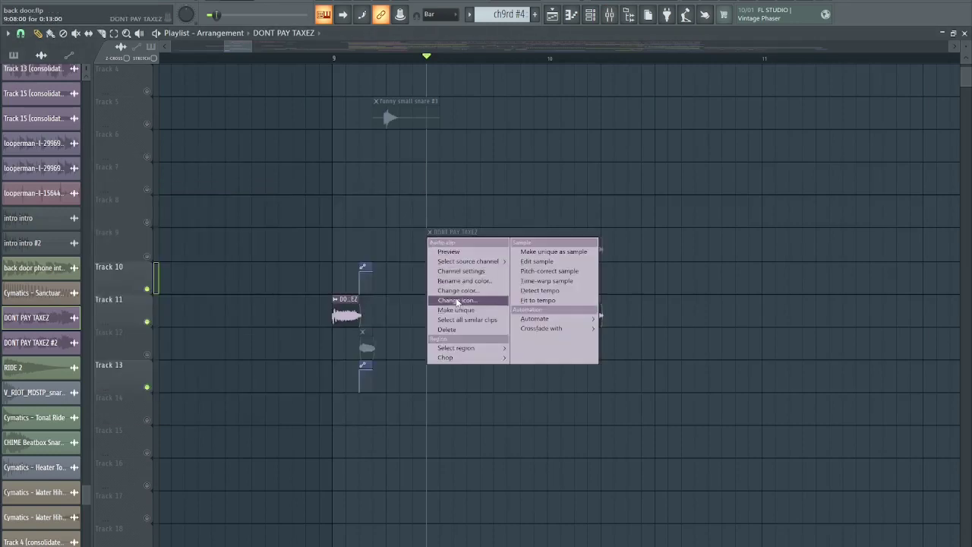
left_click(456, 301)
left_click(432, 237)
left_click(431, 237)
left_click(458, 309)
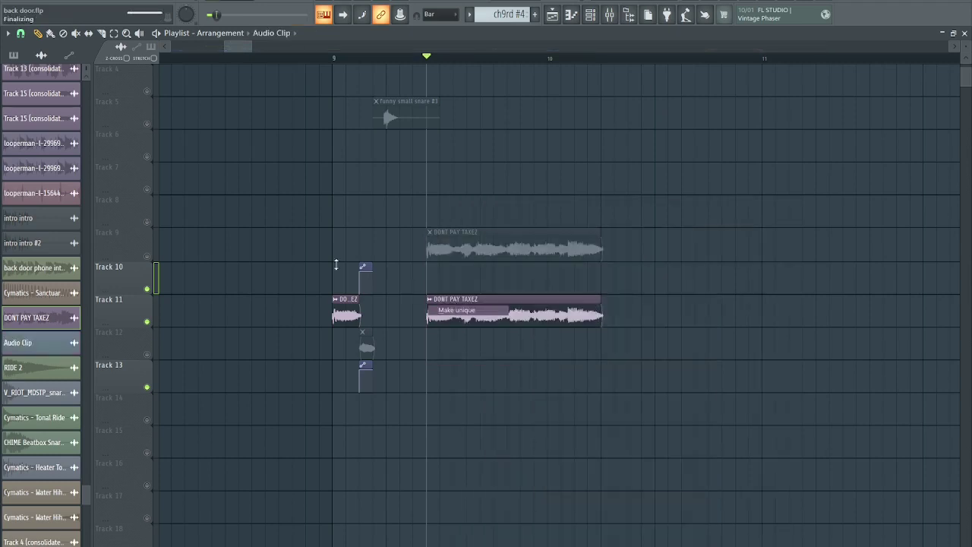
Step: Solo Track 9, play the unique copy with pitch shift reset and formant on preserve, and delete it
right_click(147, 257)
double_click(510, 256)
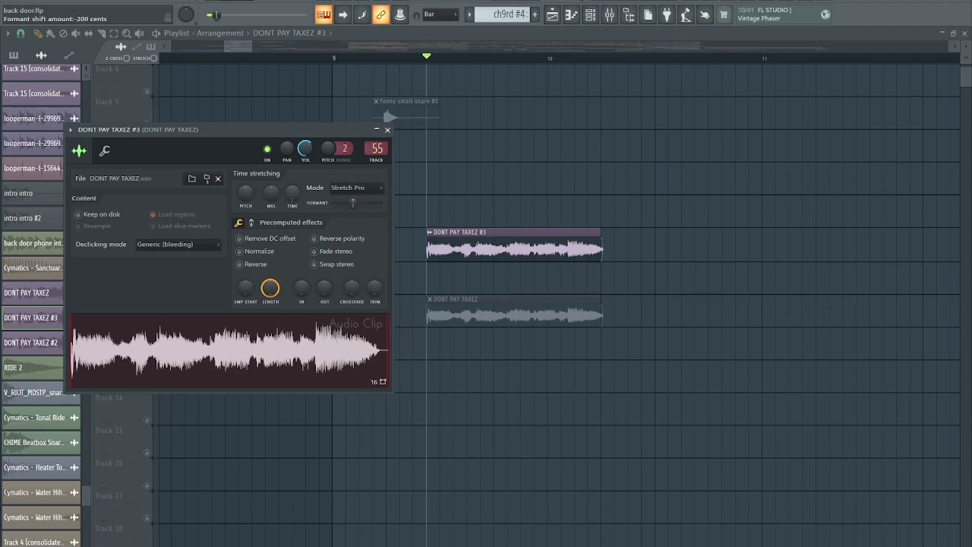
key("space")
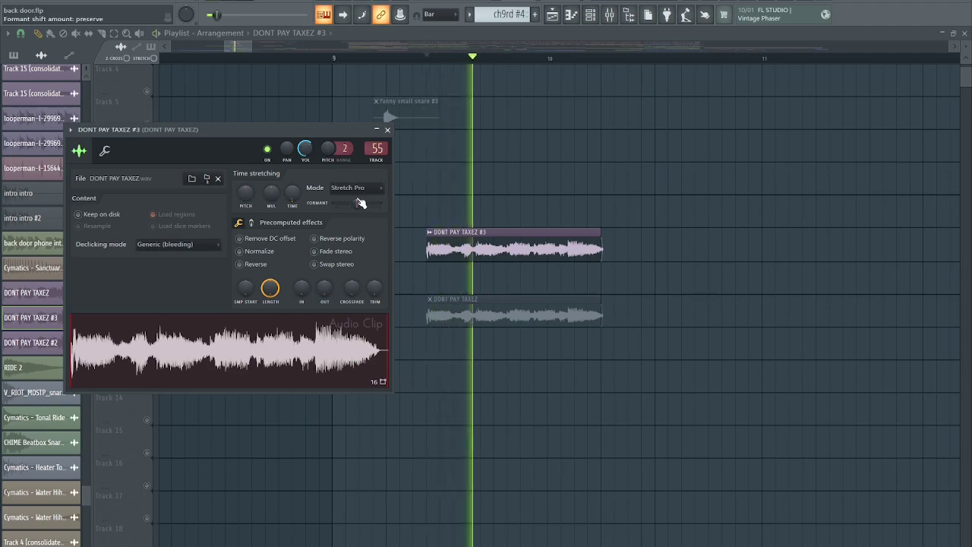
key("space")
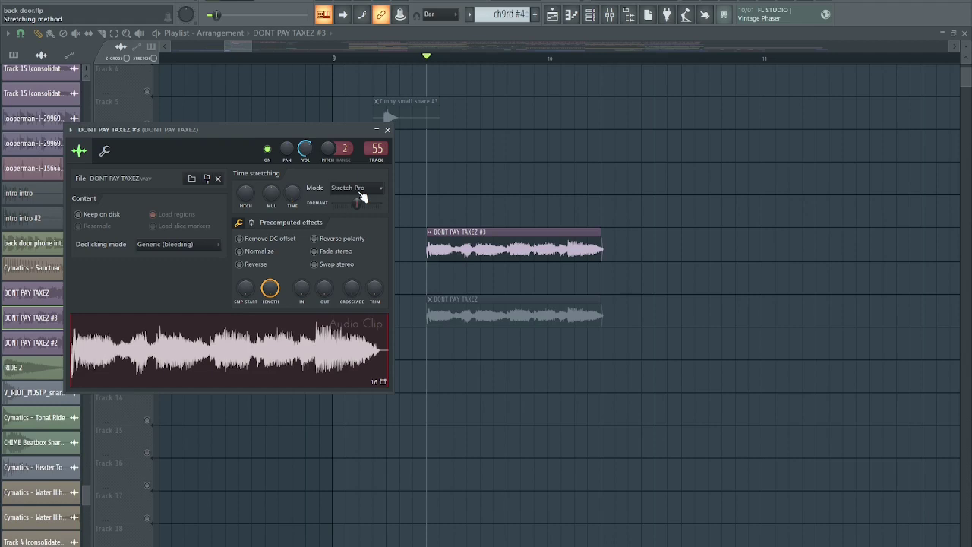
key("Escape")
right_click(460, 242)
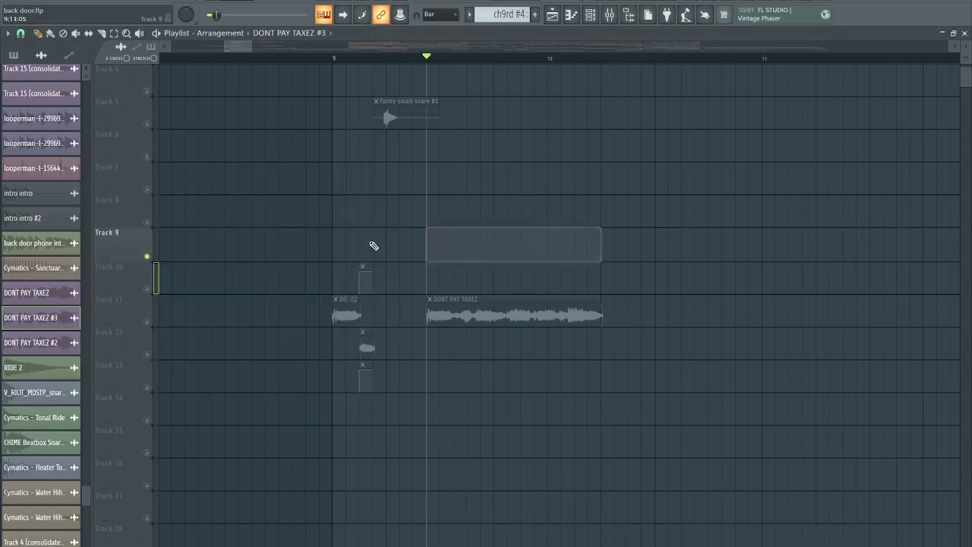
left_click(148, 257, "ctrl")
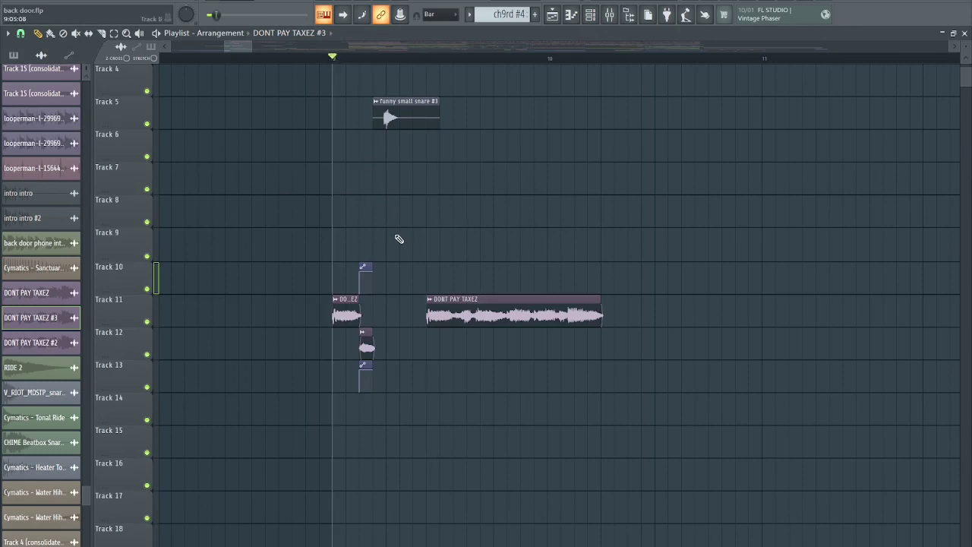
Step: Delete the extended DONT PAY TAXEZ copy on Track 11 and play the remaining bar 9 clip solo
scroll(399, 240, "up", 4)
scroll(402, 243, "down", 3)
scroll(418, 236, "down", 5)
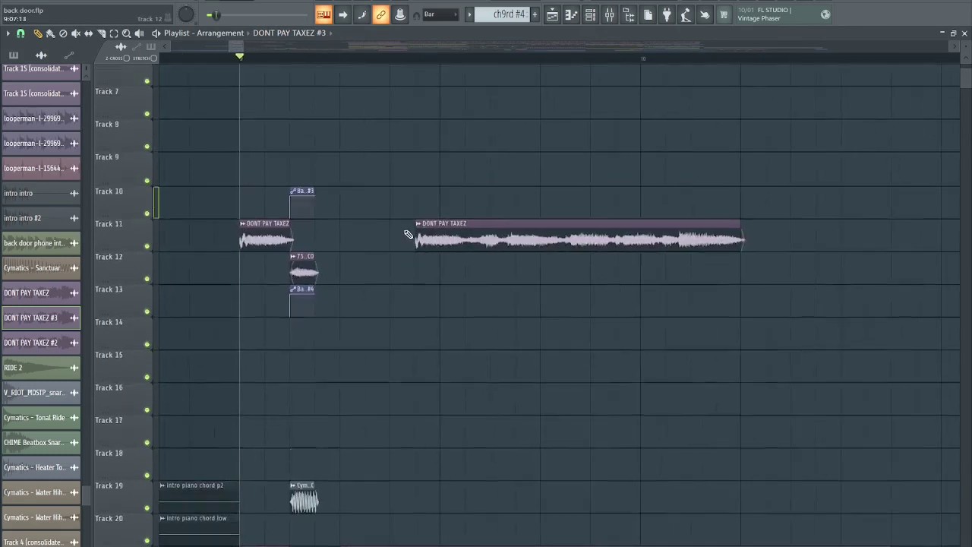
scroll(403, 235, "up", 2)
scroll(317, 305, "up", 4)
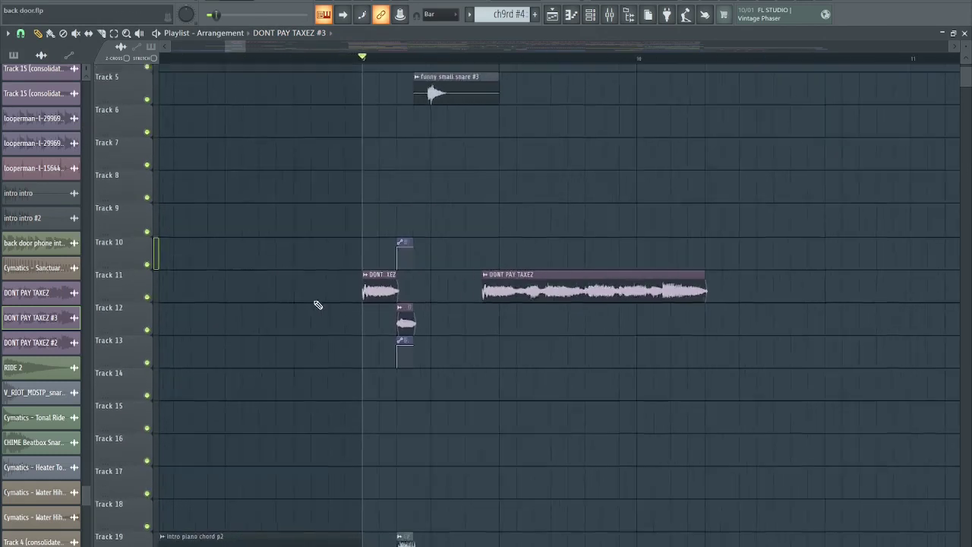
scroll(308, 307, "up", 1)
right_click(552, 301)
key("space")
key("space")
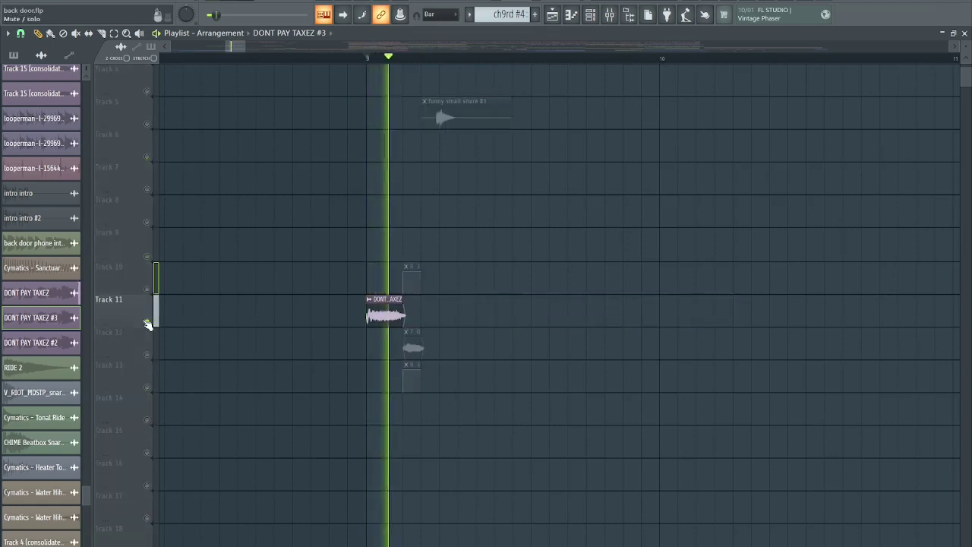
Step: Check the pitch and formant settings of the bar 9 DONT PAY TAXEZ clip and play Track 11 solo
scroll(410, 243, "up", 1)
double_click(378, 321)
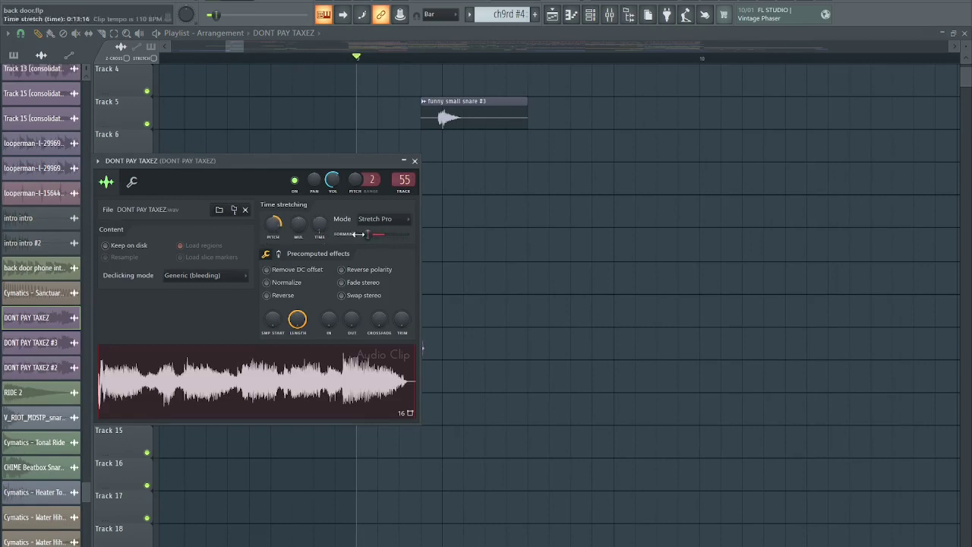
key("Escape")
right_click(148, 322)
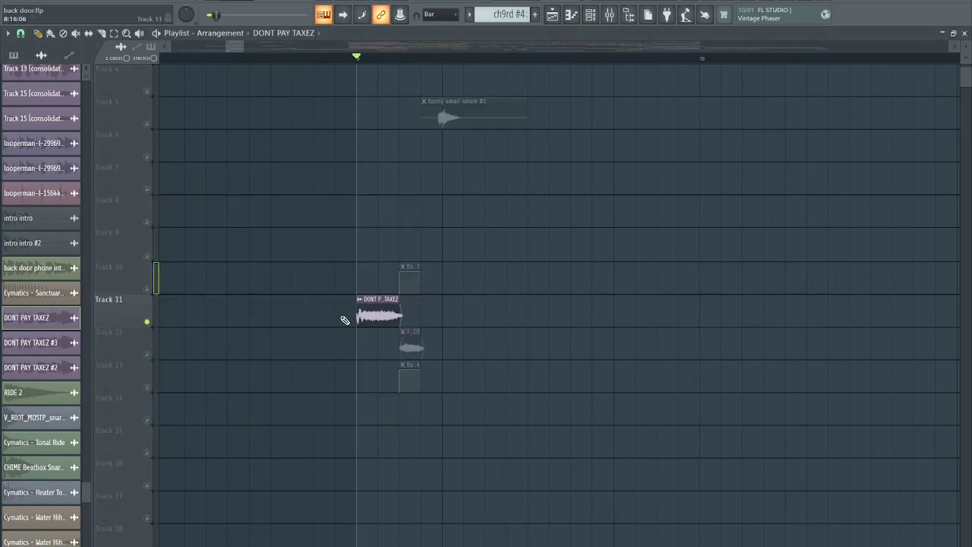
key("space")
key("space")
Step: Reset the DONT PAY TAXEZ pitch shift to 0 cents and switch its stretching mode to Stretch and back to Stretch Pro
double_click(367, 311)
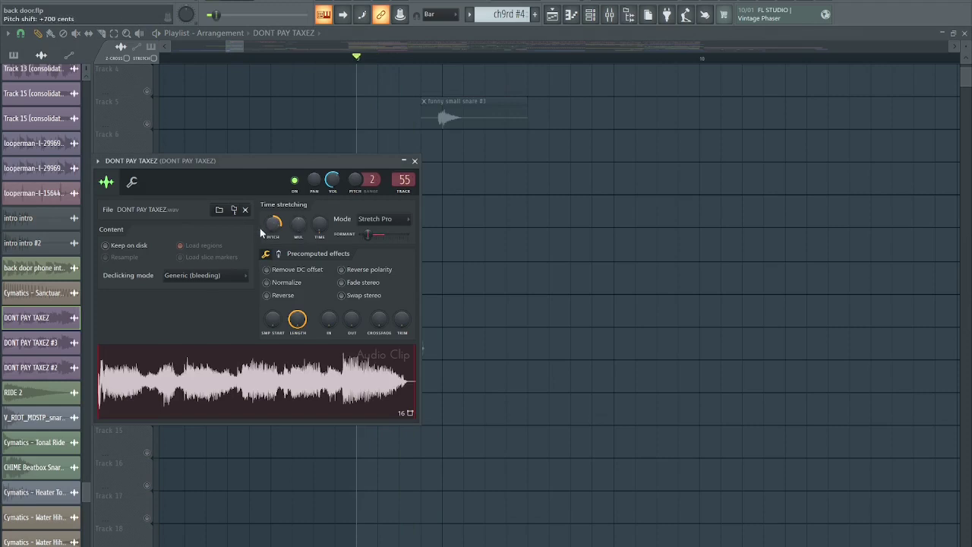
left_click(376, 220)
left_click(379, 250)
left_click(391, 220)
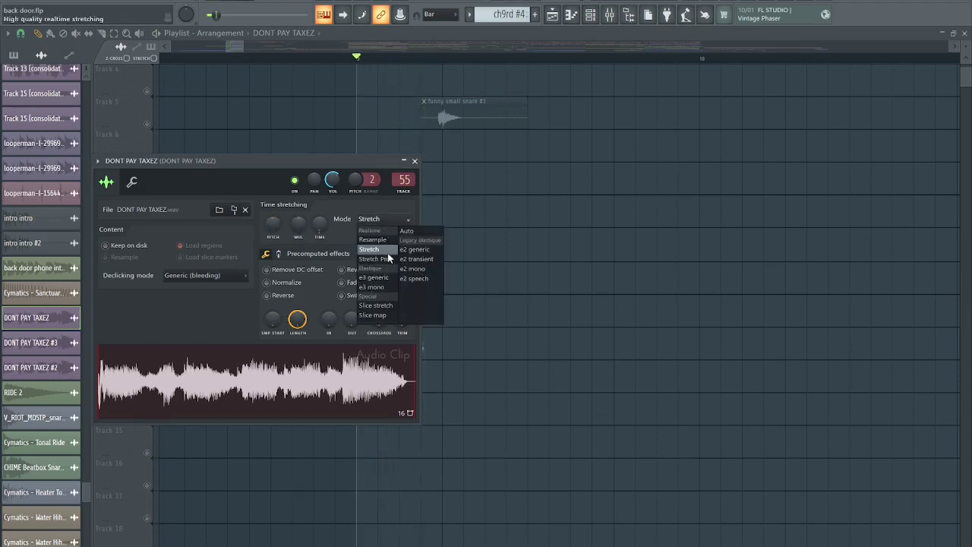
left_click(375, 259)
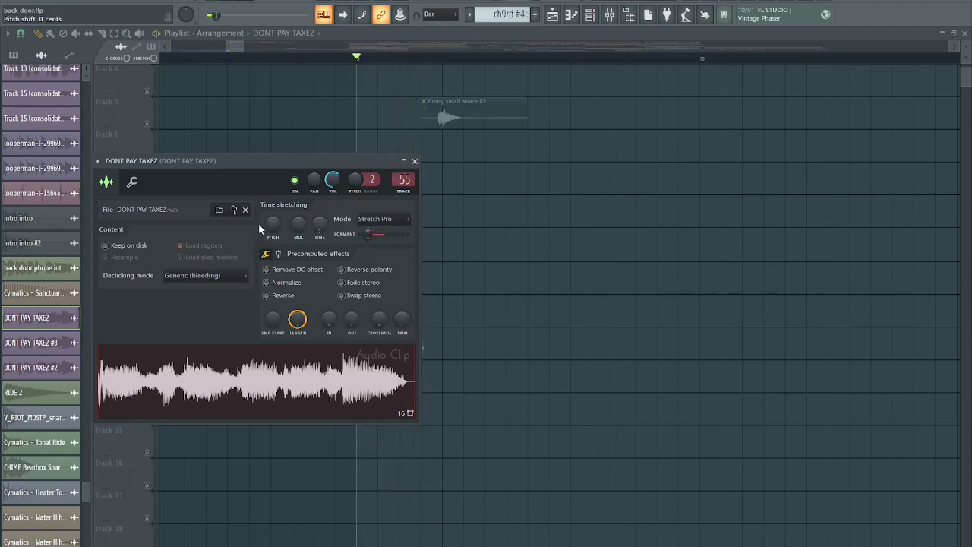
Step: Set the DONT PAY TAXEZ pitch shift to +700 cents and play the clip
left_click_drag(273, 223, 273, 195)
key("space")
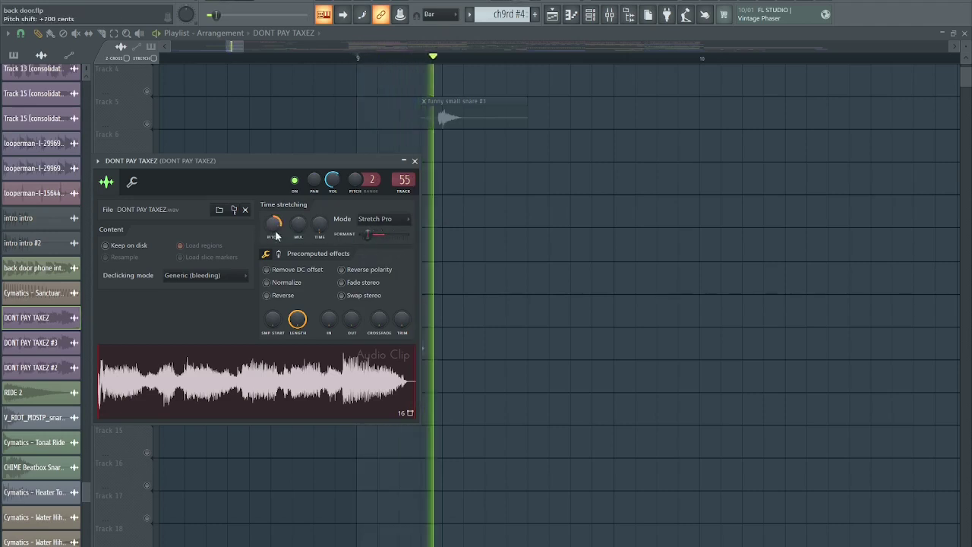
key("space")
key("Escape")
Step: Solo Tracks 12 and 13 and open the channel settings of the 75TH VOCAL CO clip
scroll(352, 321, "down", 3)
scroll(352, 322, "up", 2, "ctrl")
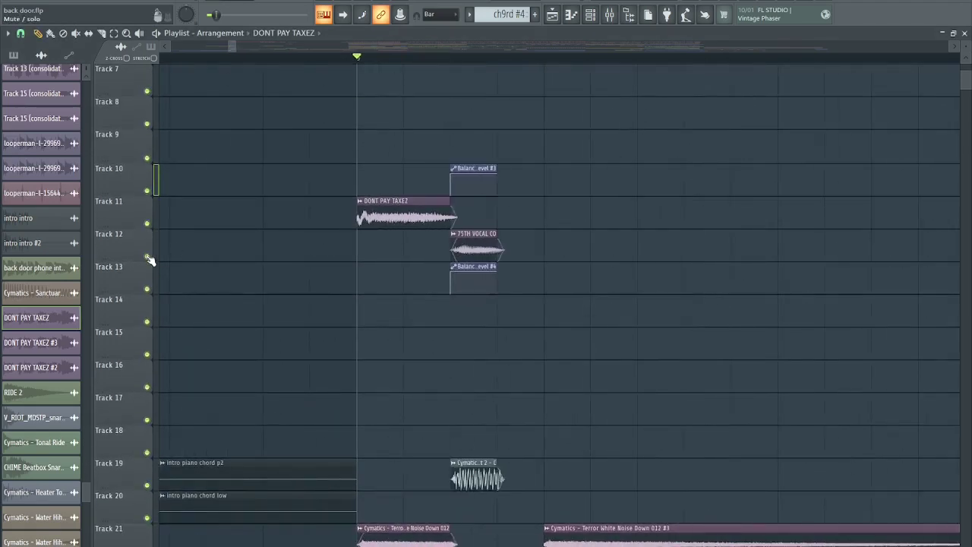
left_click(147, 287)
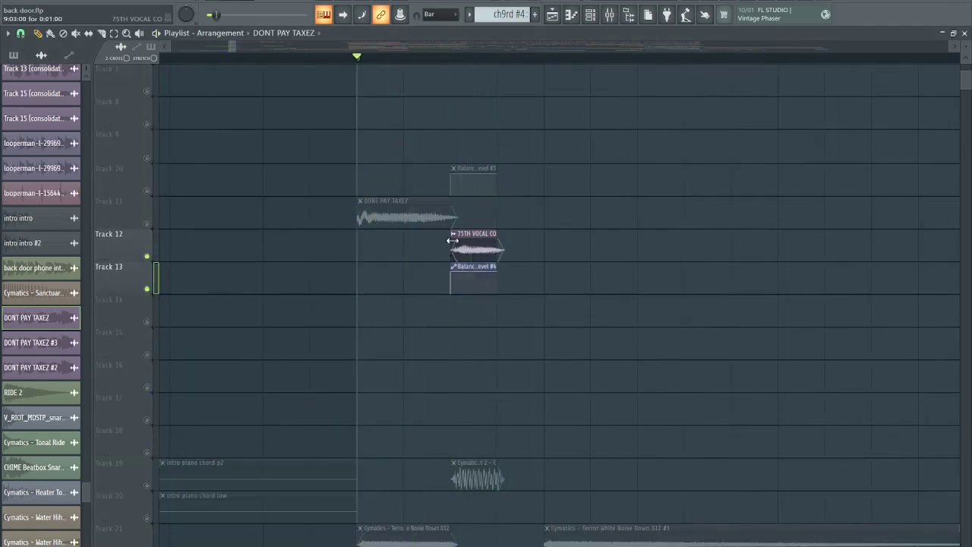
left_click(490, 230)
double_click(462, 233)
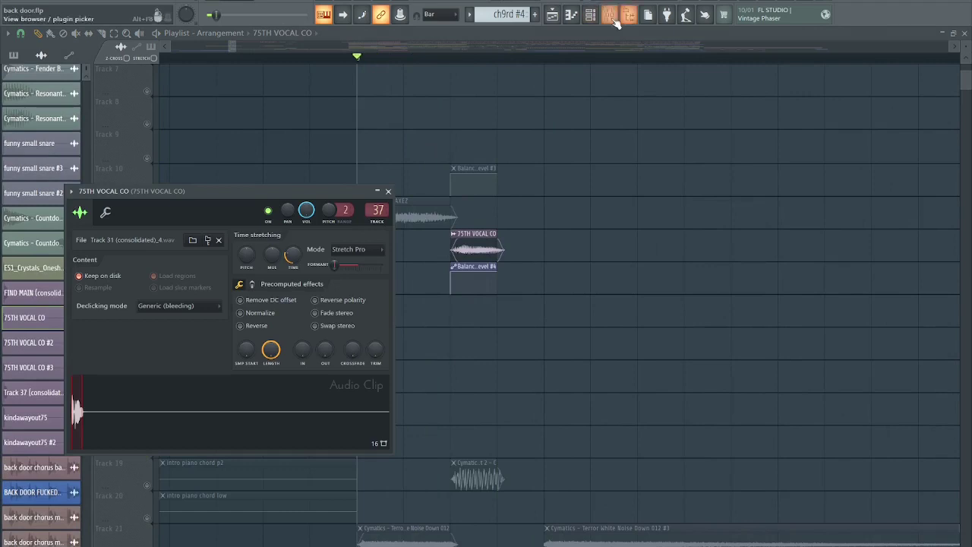
Step: Inspect both Fruity WaveShaper effects on the 75TH VOCAL CO mixer insert and compare the sound with the second one bypassed
left_click(609, 15)
left_click(913, 88)
left_click(913, 89)
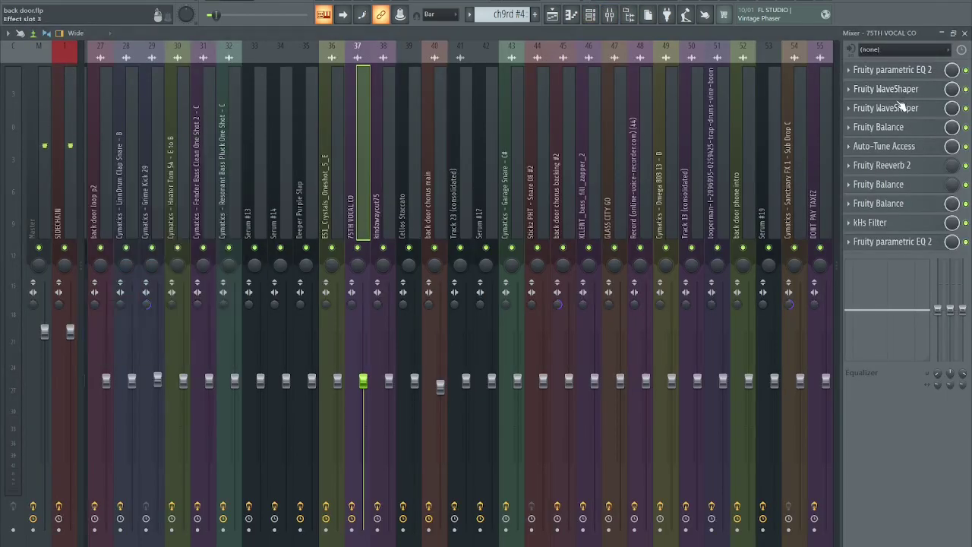
left_click(900, 108)
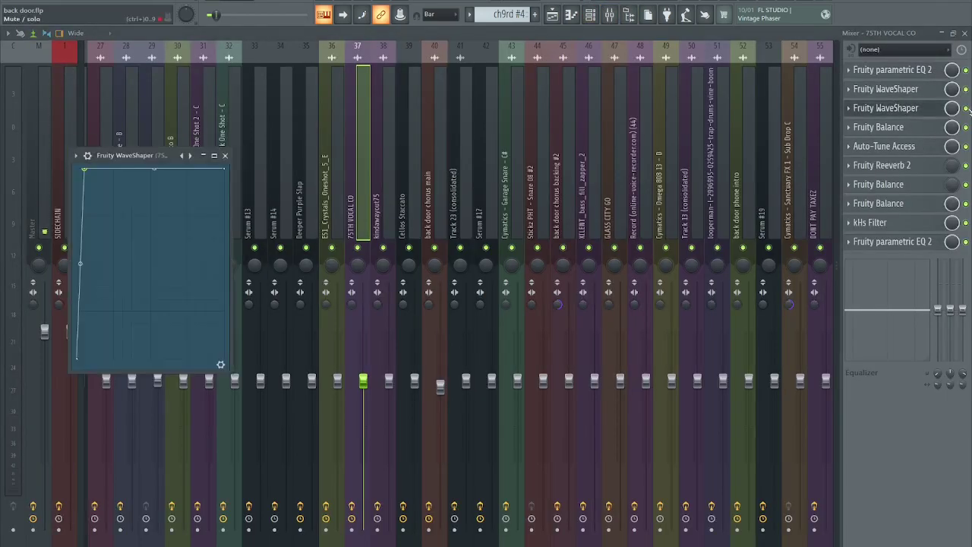
left_click(925, 106)
left_click(921, 92)
left_click(921, 92)
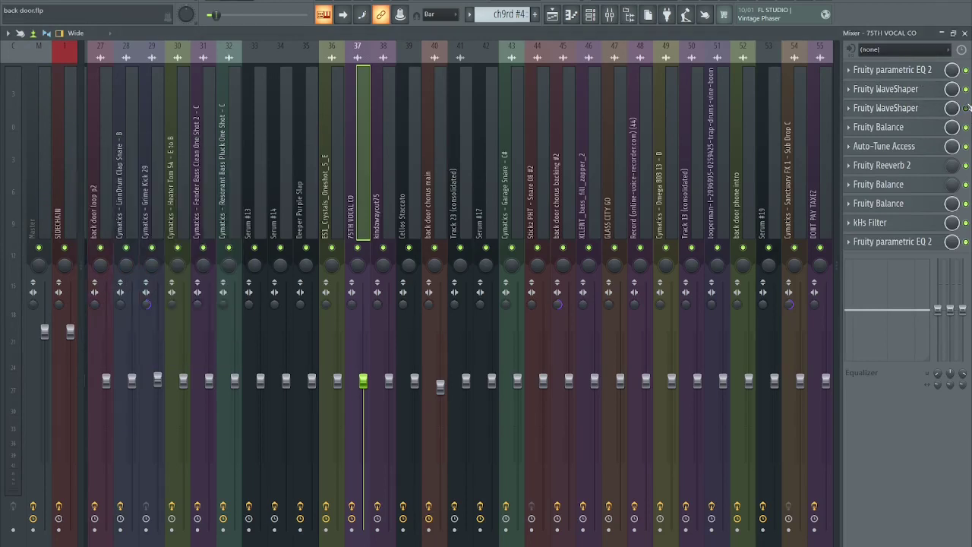
left_click(876, 108)
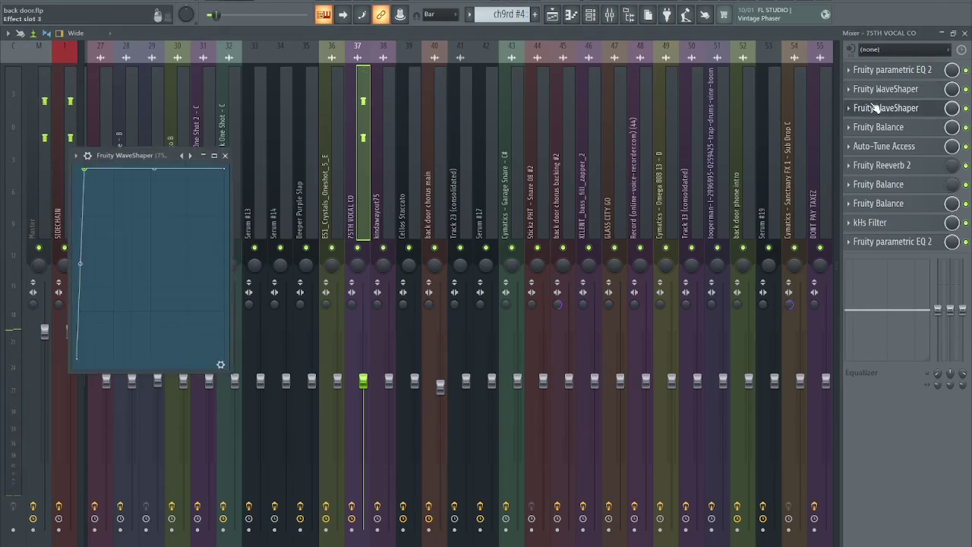
left_click(878, 108)
left_click(887, 89)
Step: Examine the Fruity parametric EQ 2 curve in the first effect slot of the 75TH VOCAL CO insert while playing the chop
left_click(887, 69)
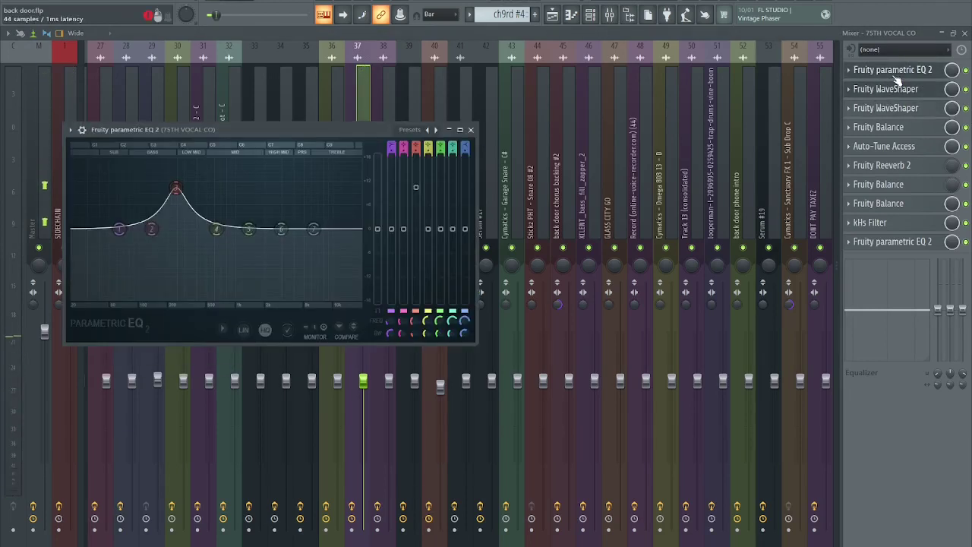
key("space")
key("space")
left_click_drag(176, 187, 175, 191)
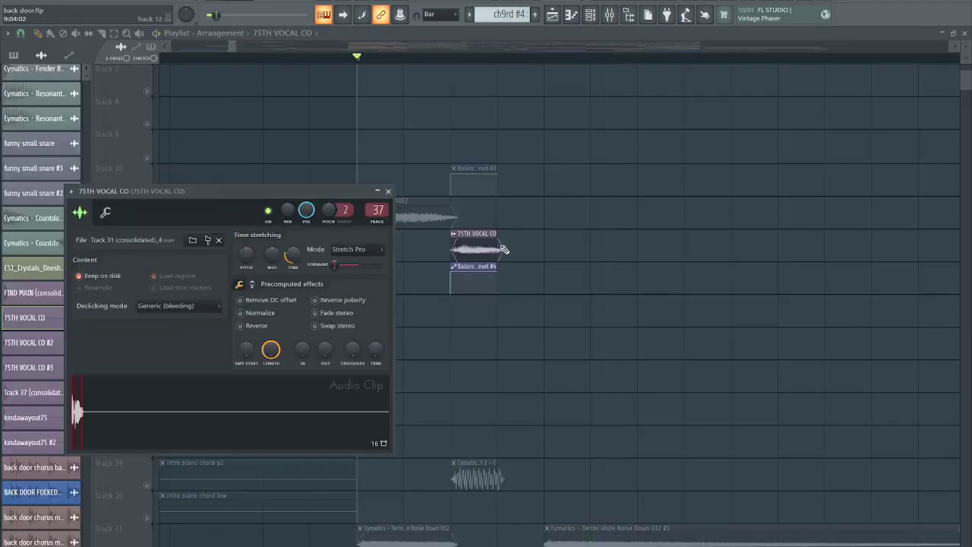
key("Escape")
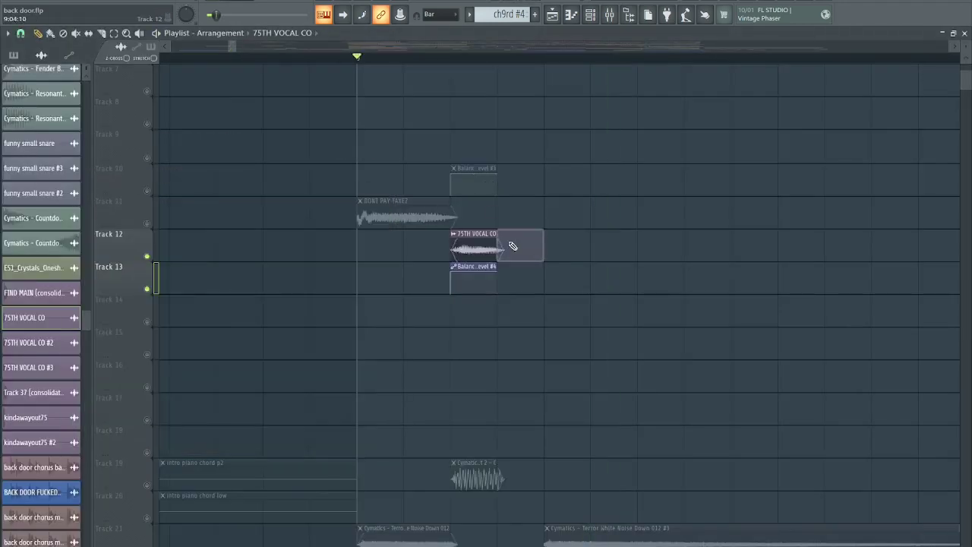
Step: Extend the 75TH VOCAL CO clip on Track 12, play it while viewing its mixer insert, and trim it back to its short length
left_click_drag(493, 244, 874, 244)
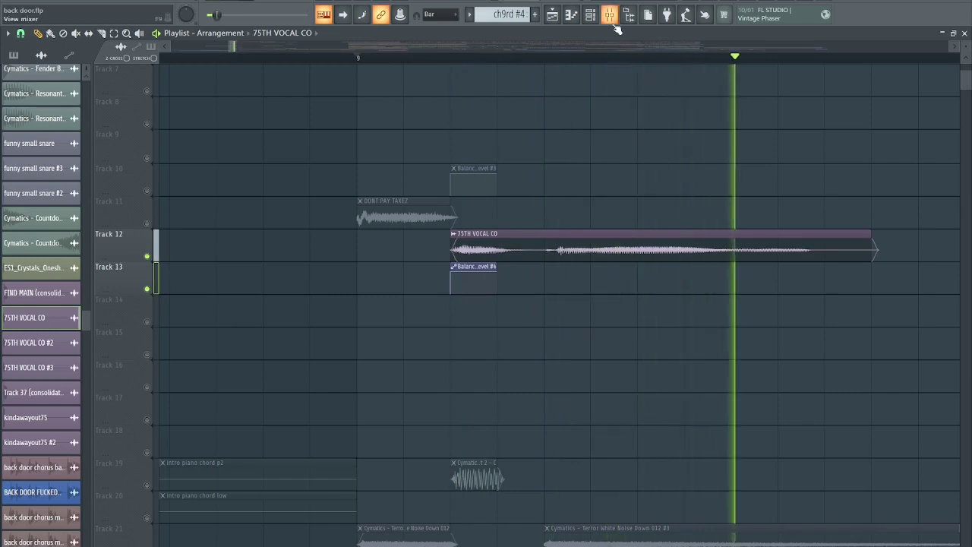
left_click(609, 14)
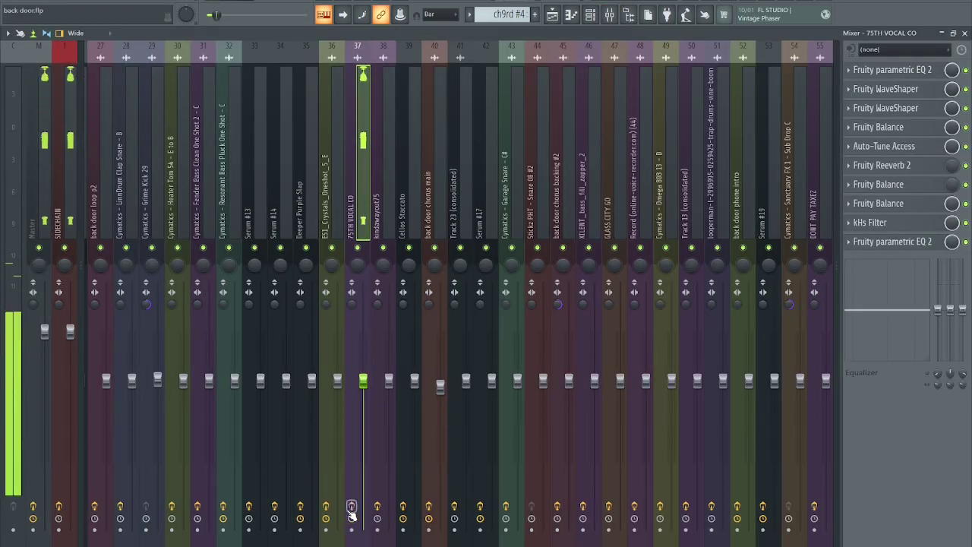
key("F9")
left_click_drag(851, 244, 505, 259)
Step: Unsolo Tracks 12 and 13 and play the start of bar 9 with all tracks active
right_click(151, 261)
right_click(149, 260)
key("space")
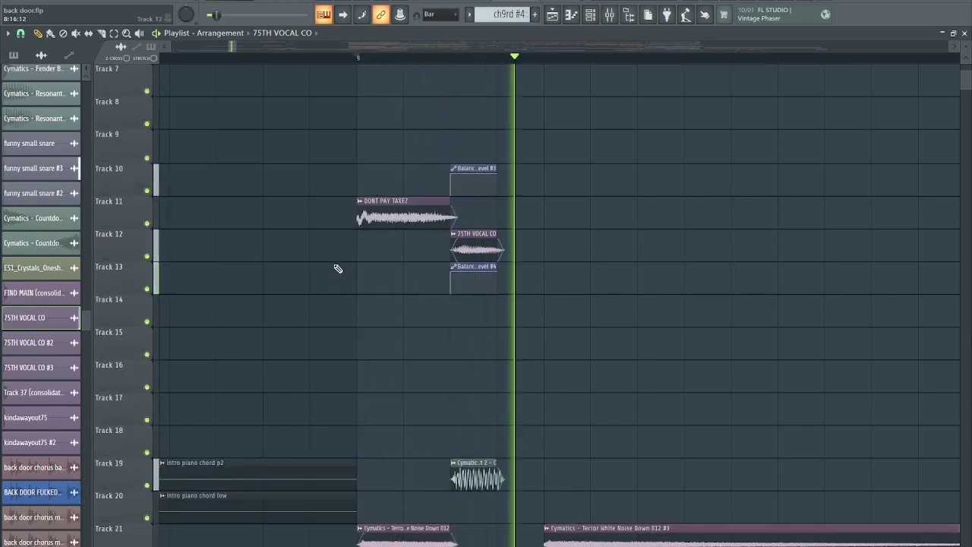
key("space")
Step: Play Tracks 11, 12 and 13 together in solo to hear both vocal chops, and restore all tracks
right_click(148, 287)
left_click(148, 257)
left_click(149, 225)
key("space")
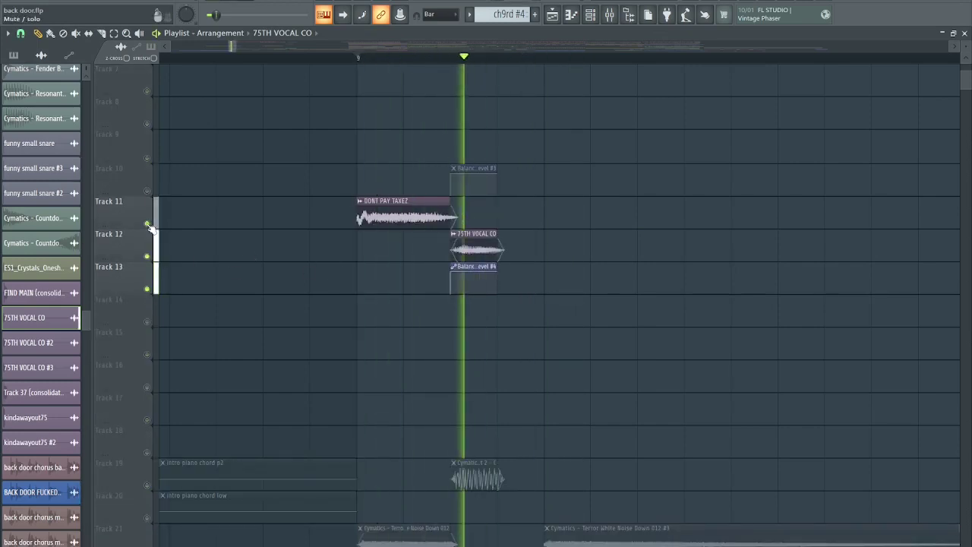
key("space")
right_click(149, 224)
Step: Solo the Fender Bass clip on Track 19 and examine its channel settings and the Fruity WaveShaper curve on its mixer insert
scroll(185, 390, "down", 3)
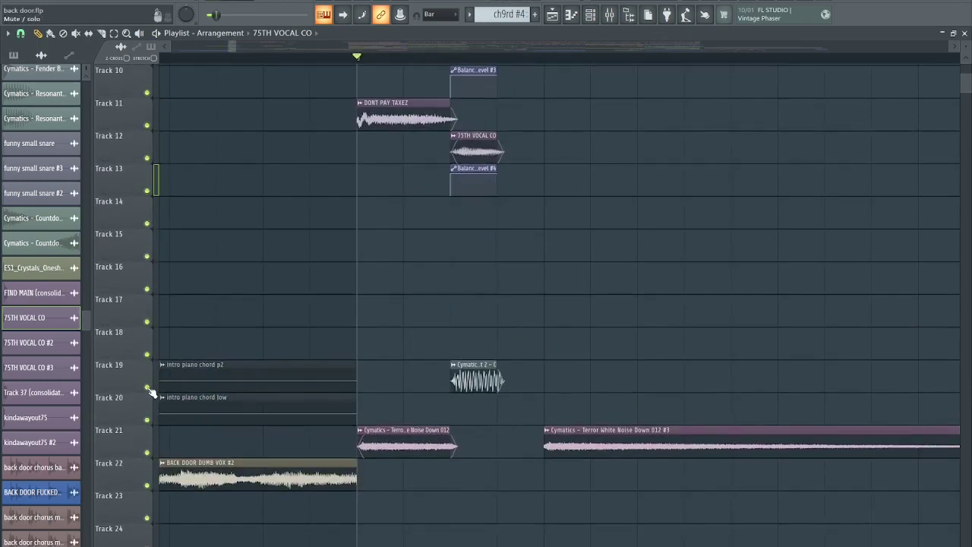
right_click(148, 388)
scroll(454, 354, "up", 1)
double_click(486, 367)
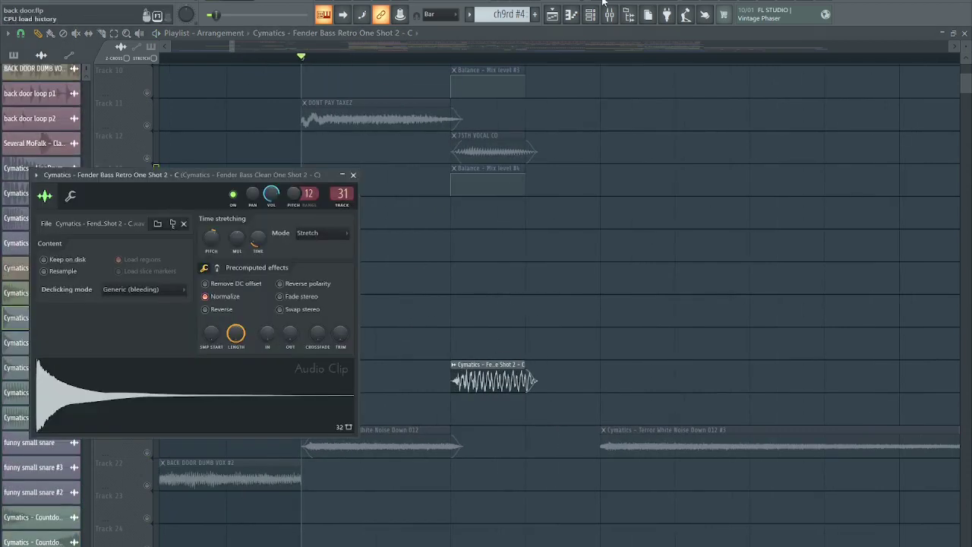
left_click(609, 14)
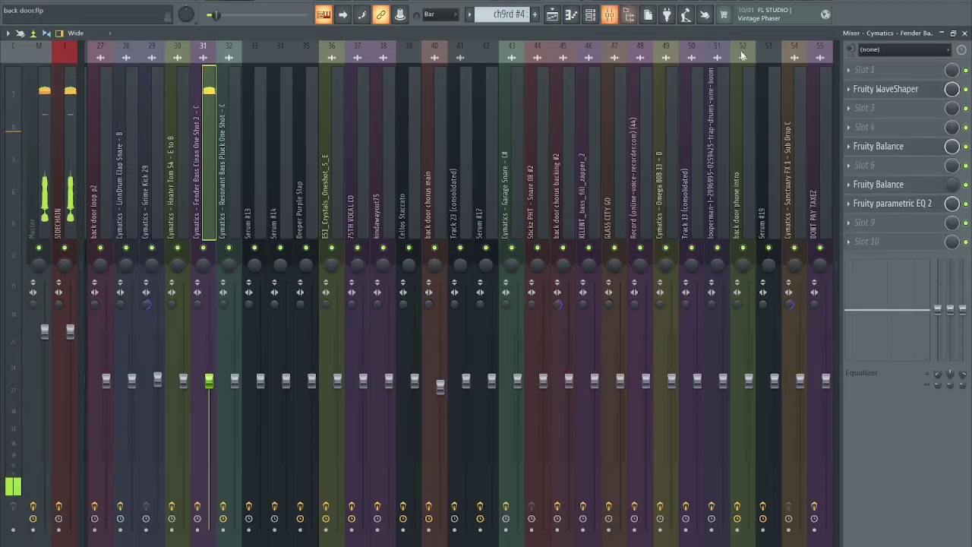
left_click(912, 96)
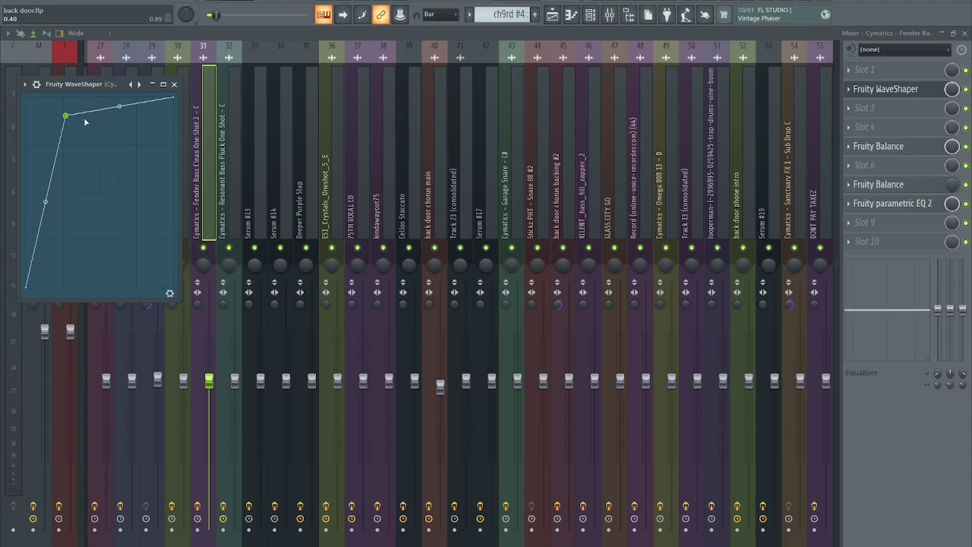
key("Escape")
key("Escape")
key("Escape")
Step: Play the Cymatics - Terror White Noise Down 012 clips on Track 21 in solo, and restore all tracks
scroll(228, 404, "down", 2)
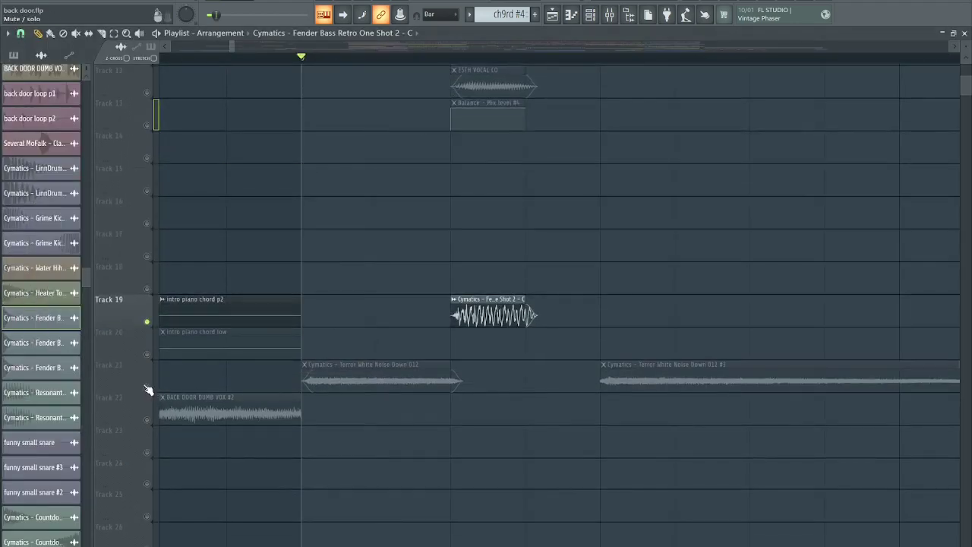
right_click(148, 389)
key("space")
key("space")
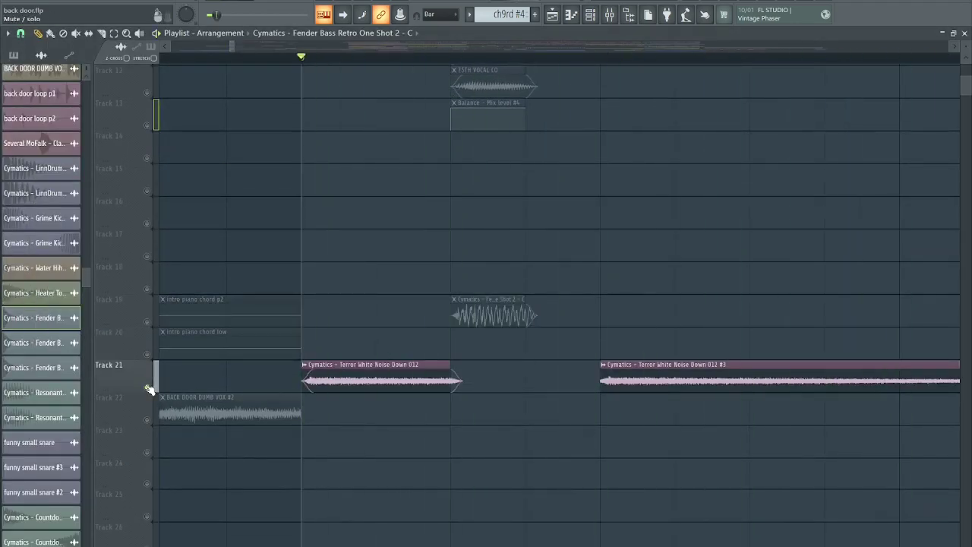
right_click(149, 389)
Step: Play bar 9 with all tracks active to hear the white noise in the full mix
scroll(376, 296, "up", 3)
key("space")
scroll(364, 326, "down", 3)
key("space")
Step: Examine how the kicks, snare, vocal chops, bass hit and white noise are laid out across the tracks in bar 9
scroll(459, 363, "up", 8)
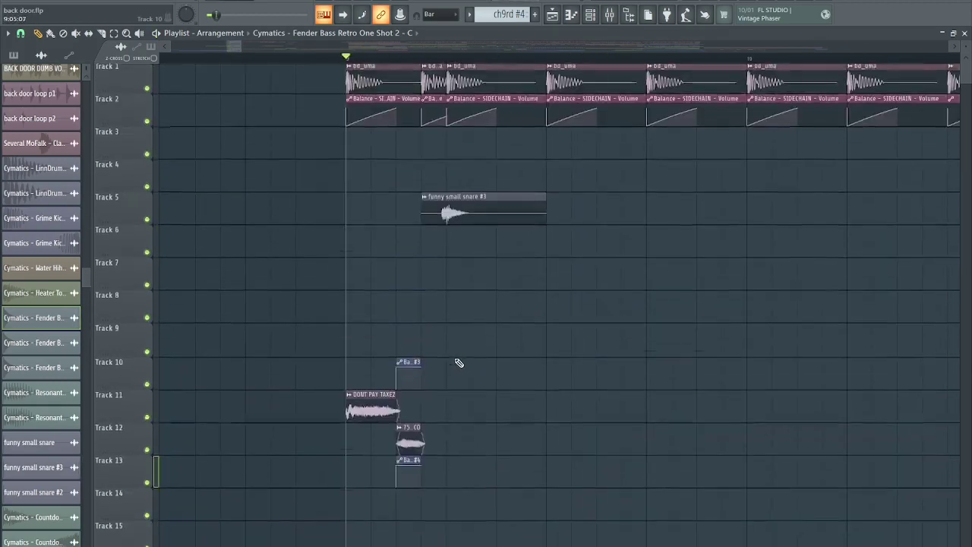
scroll(417, 373, "down", 4)
scroll(304, 297, "down", 1)
scroll(304, 297, "up", 2)
scroll(334, 273, "up", 1)
scroll(367, 254, "up", 2)
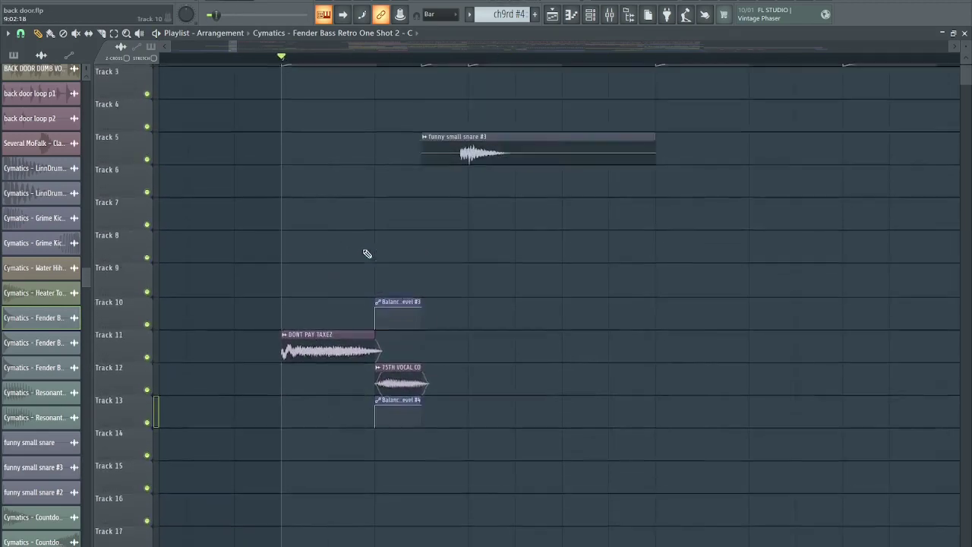
scroll(367, 254, "up", 2)
scroll(304, 354, "up", 2)
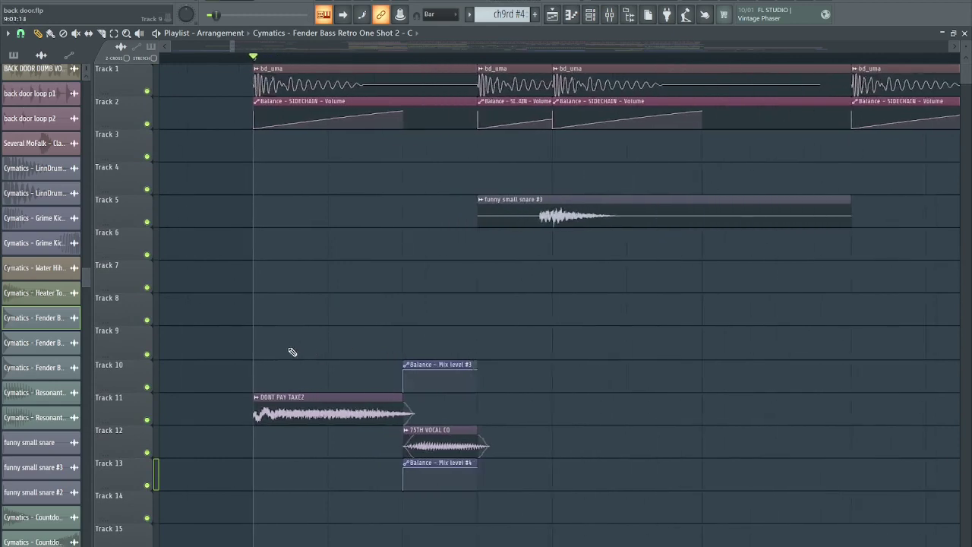
scroll(250, 346, "down", 6)
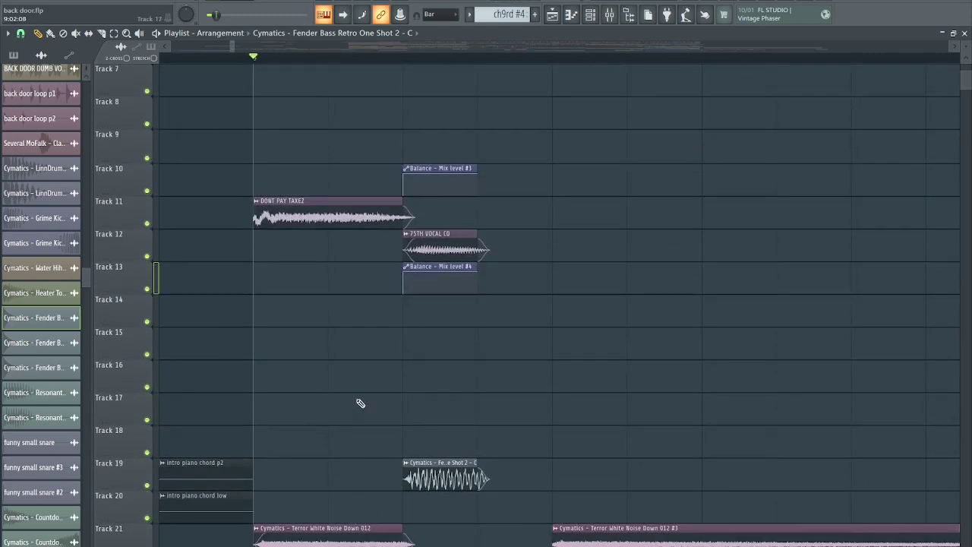
scroll(361, 403, "up", 3)
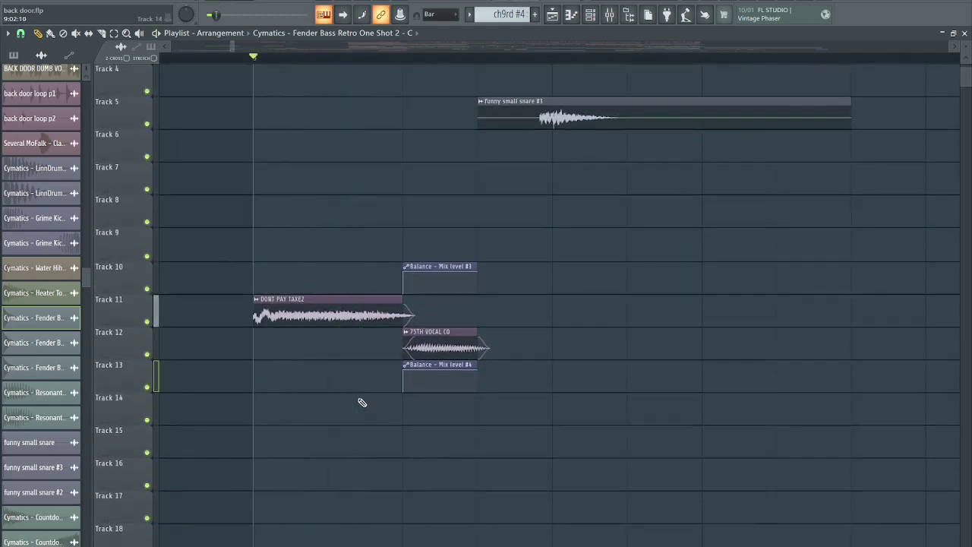
Step: Play Track 12 in solo from the start of the 75TH VOCAL CO clip, and restore all tracks
left_click(403, 57)
right_click(152, 356)
key("space")
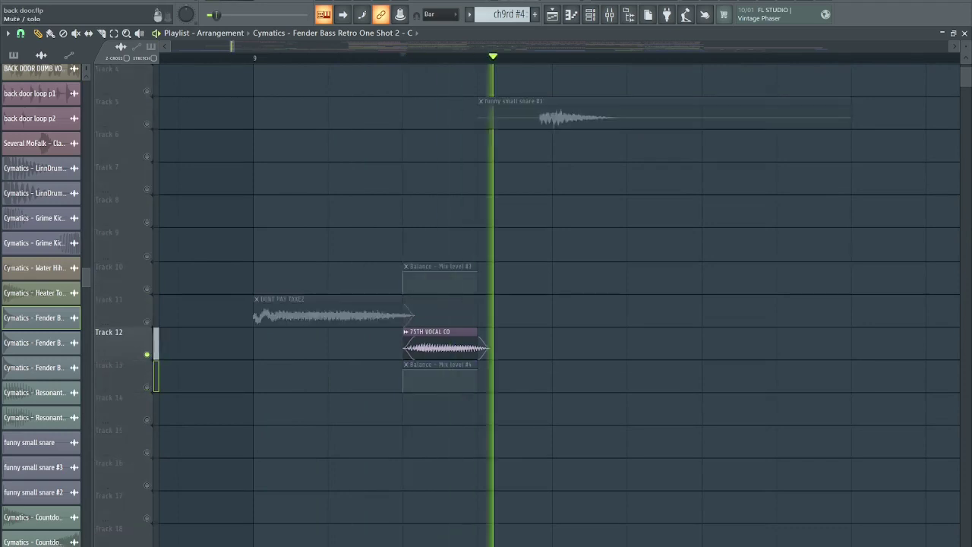
key("space")
scroll(272, 61, "up", 3)
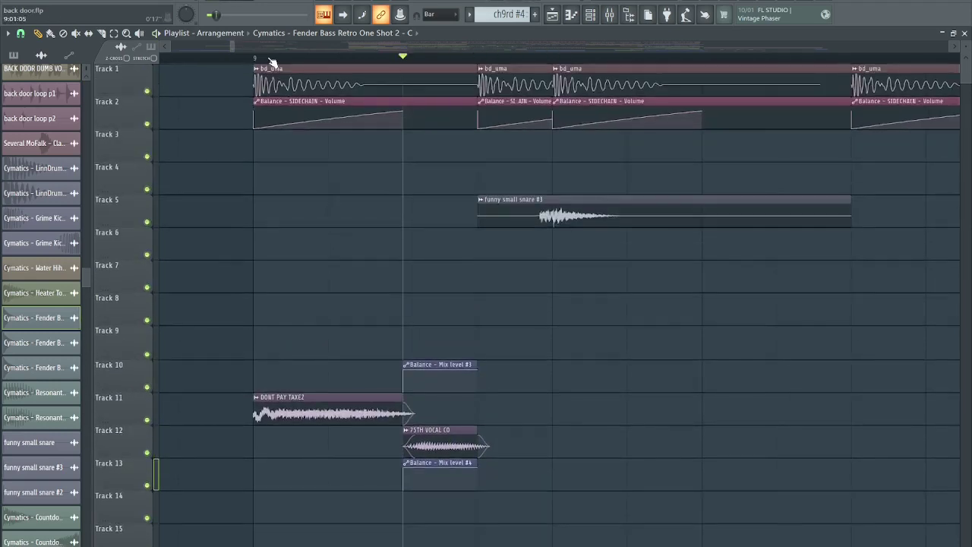
Step: Play all tracks from the third bd_uma kick in bar 9
key("space")
left_click(560, 61)
key("space")
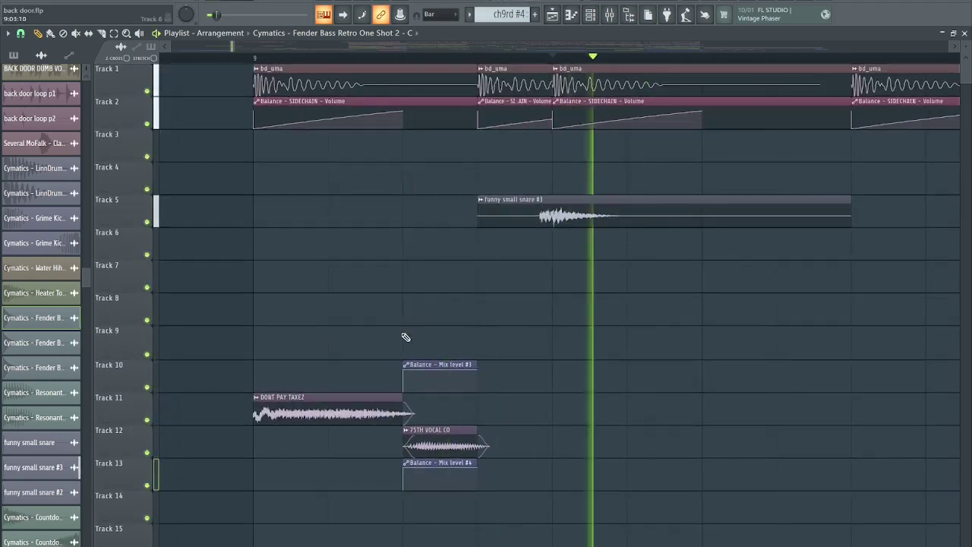
scroll(405, 335, "down", 5)
scroll(426, 310, "down", 12)
key("space")
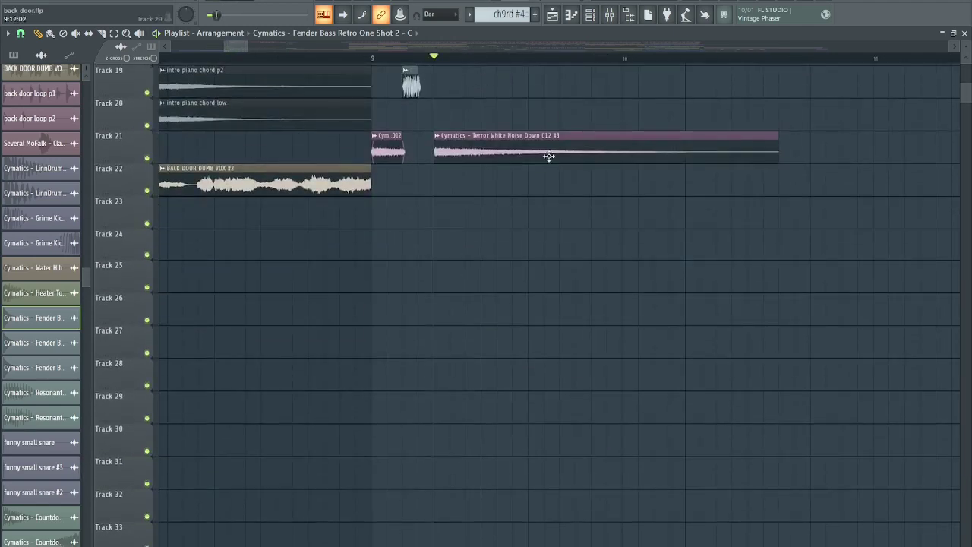
Step: Solo Track 34, play the yoijnk pattern, and restore all tracks
scroll(549, 156, "down", 5)
right_click(149, 156)
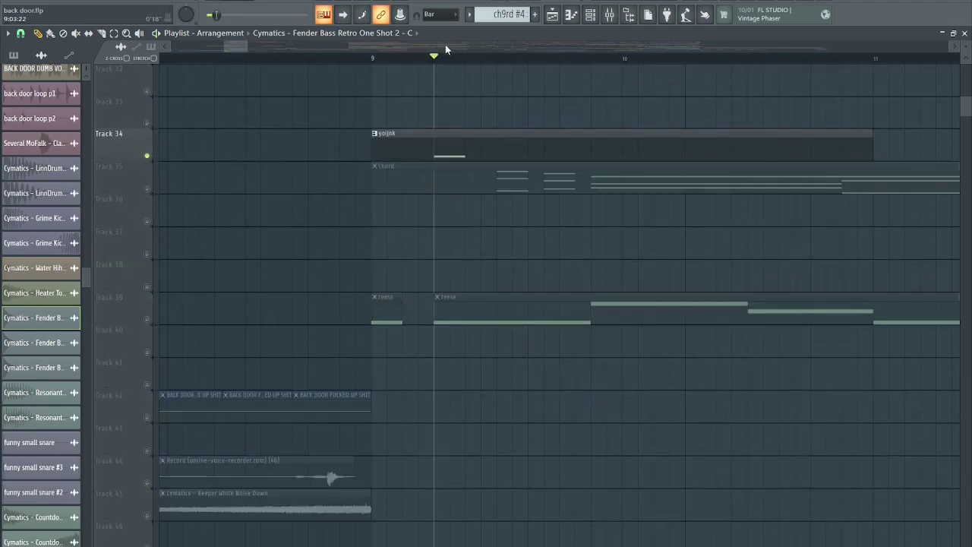
key("space")
scroll(447, 248, "up", 5)
key("space")
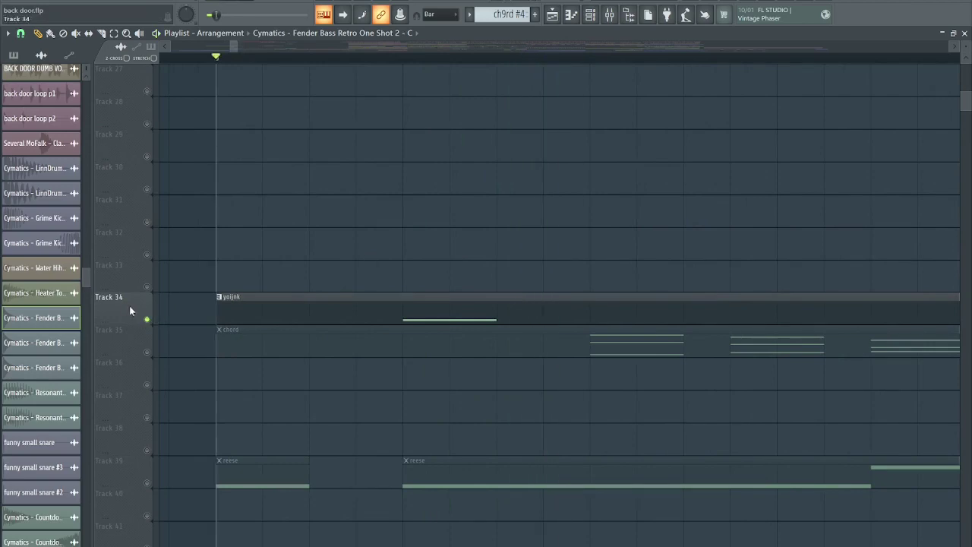
right_click(149, 319)
Step: Review the upper bar 9 tracks and play the yoijnk pattern on Track 34 in solo once more from bar 9
scroll(471, 299, "up", 12)
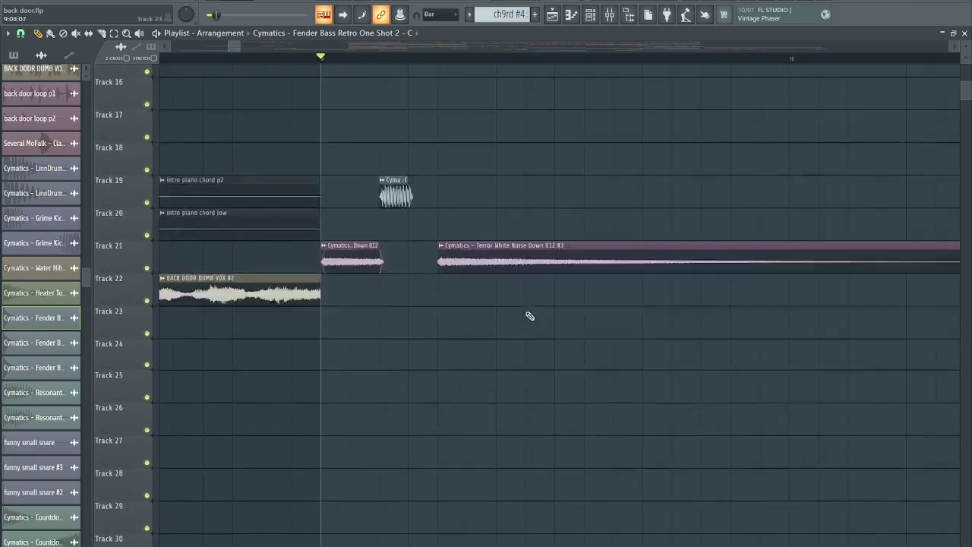
scroll(537, 324, "up", 5)
scroll(544, 331, "up", 4)
scroll(490, 321, "down", 16)
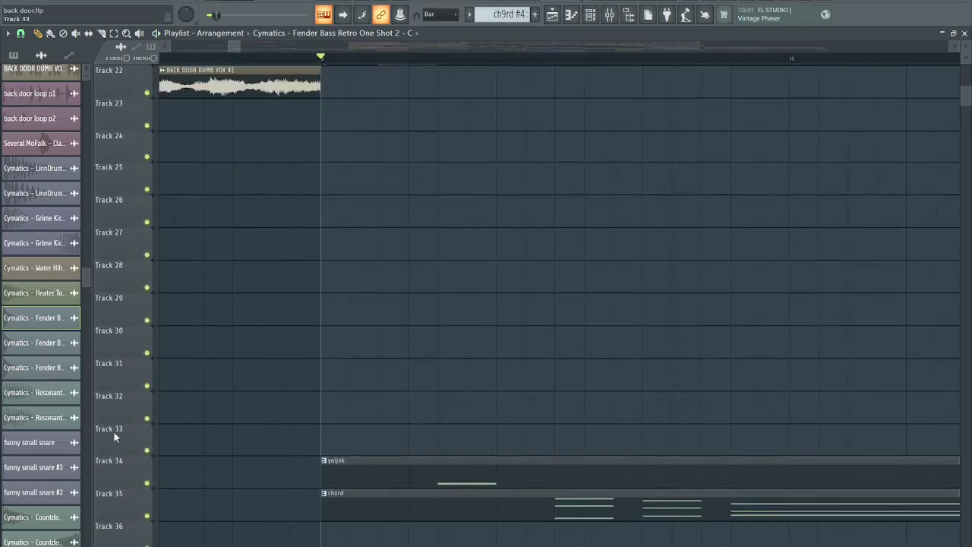
right_click(148, 484)
key("space")
key("space")
right_click(147, 484)
Step: Solo Track 39 and play the reese patterns from bar 9
scroll(304, 373, "up", 1)
scroll(325, 351, "down", 11)
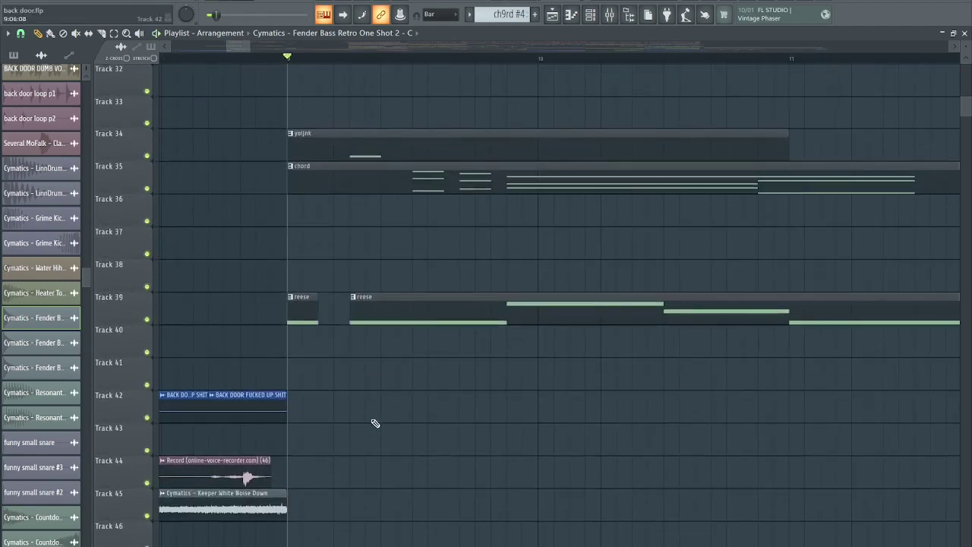
right_click(148, 319)
key("space")
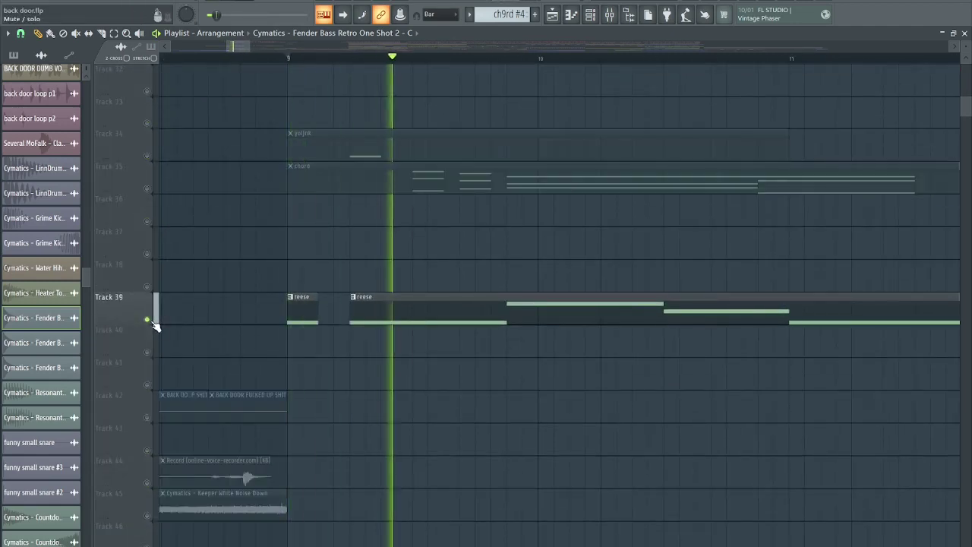
Step: Play the reese again and check the Fruity parametric EQ 2 on the Serum #17 mixer track
scroll(382, 312, "down", 3)
key("space")
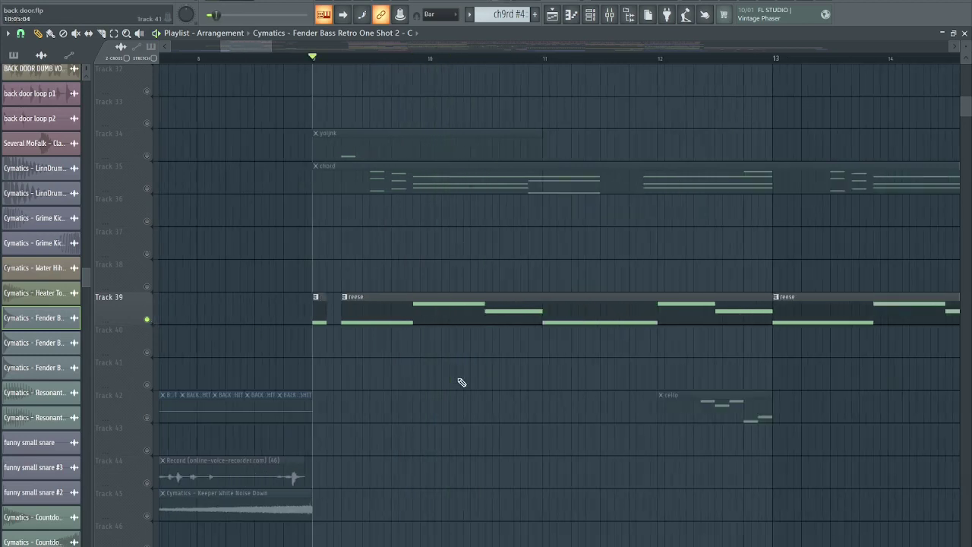
left_click(610, 14)
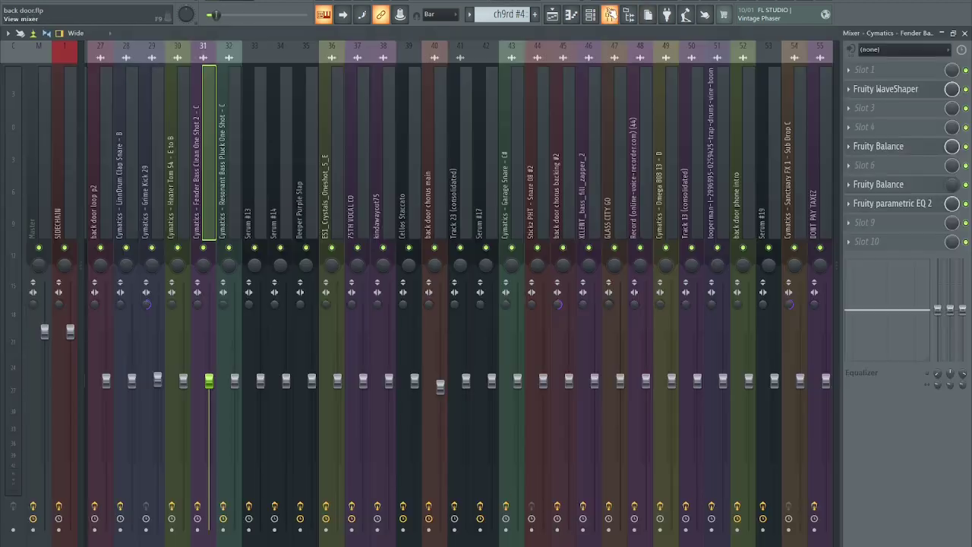
scroll(254, 140, "down", 3)
key("space")
left_click(251, 130)
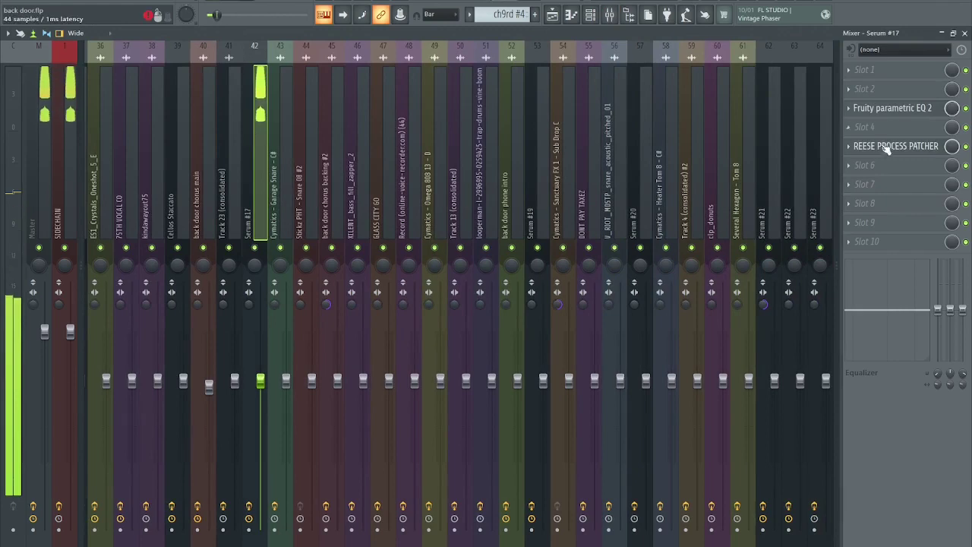
left_click(890, 109)
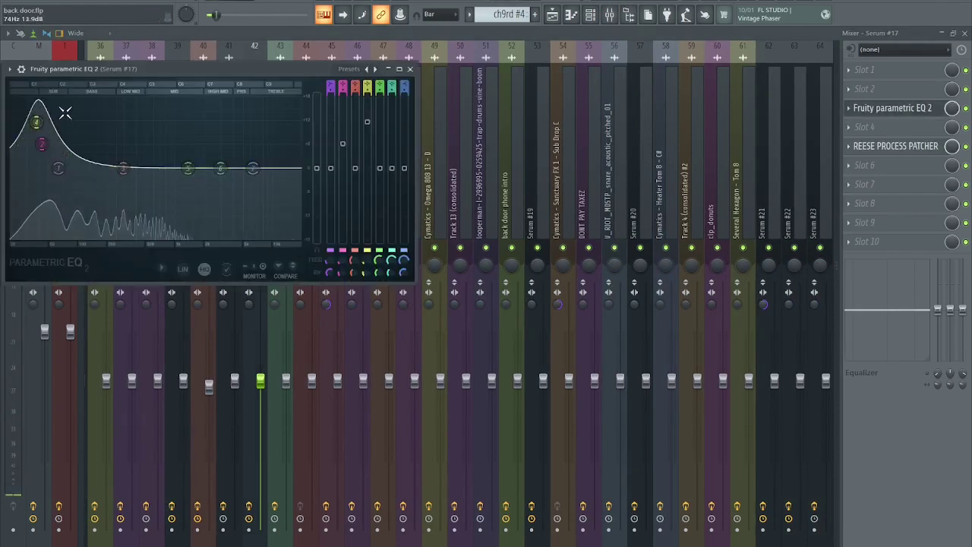
key("F5")
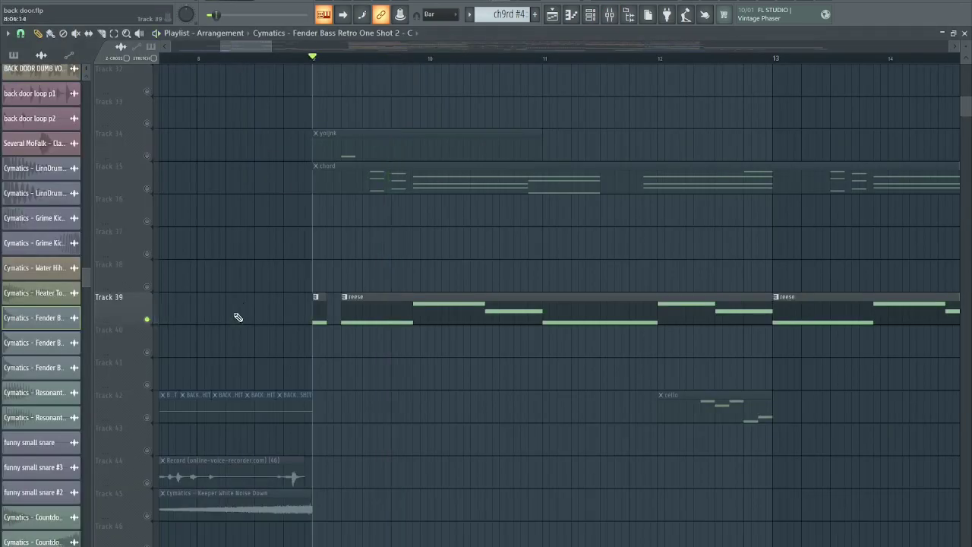
Step: Restore all tracks, play them from bar 9, and solo Track 35
scroll(373, 256, "up", 5)
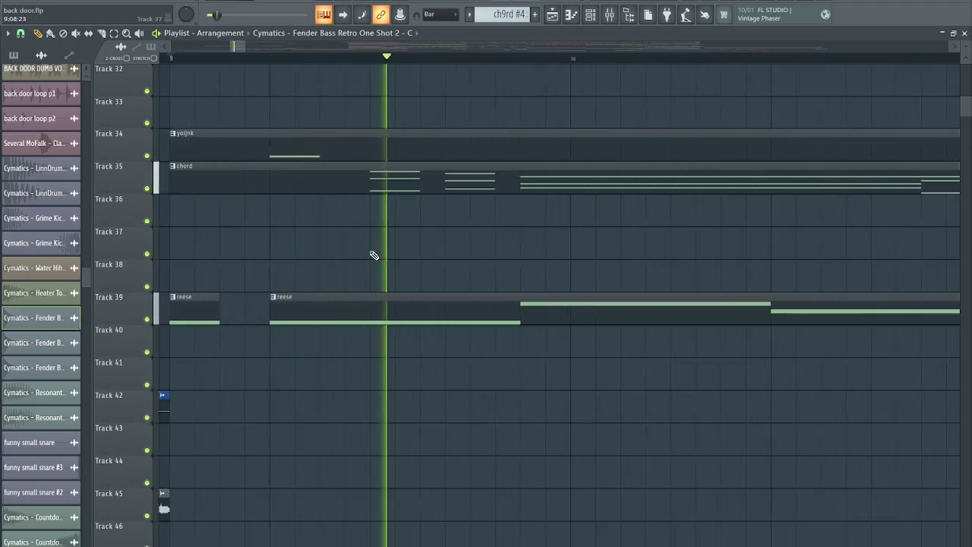
scroll(373, 256, "down", 6)
scroll(165, 182, "up", 1)
right_click(147, 188)
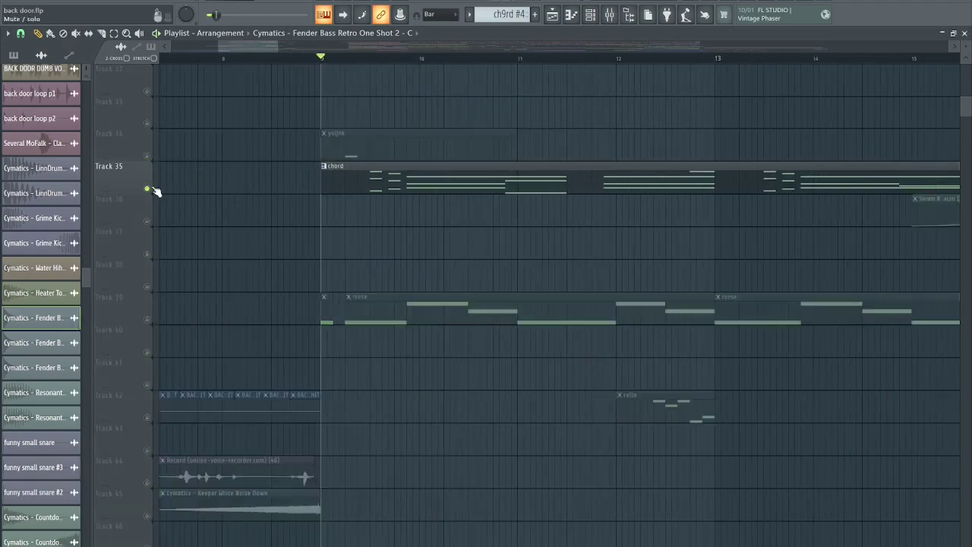
Step: Filter the channel rack to the Unsorted group and review the Vital synth patch used for the chord
key("F6")
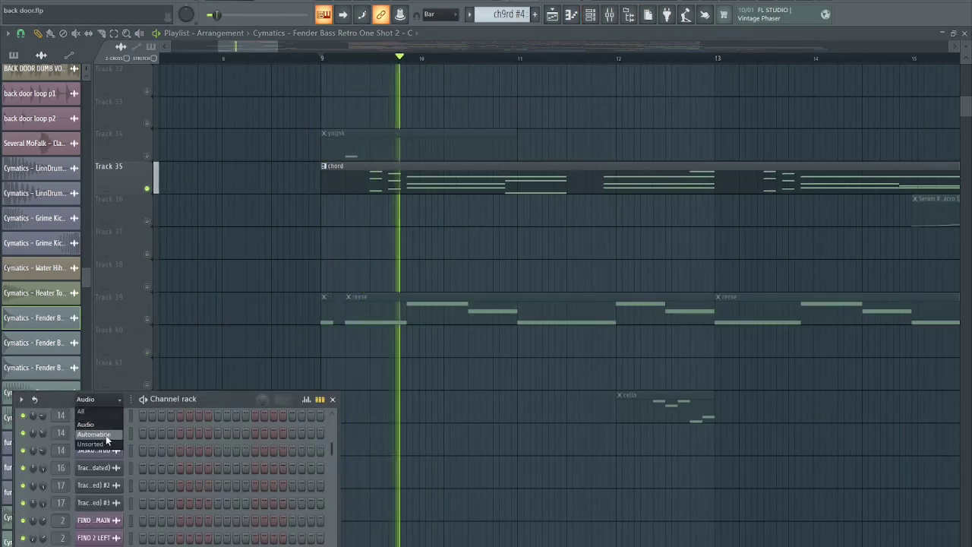
key("space")
scroll(129, 442, "up", 10)
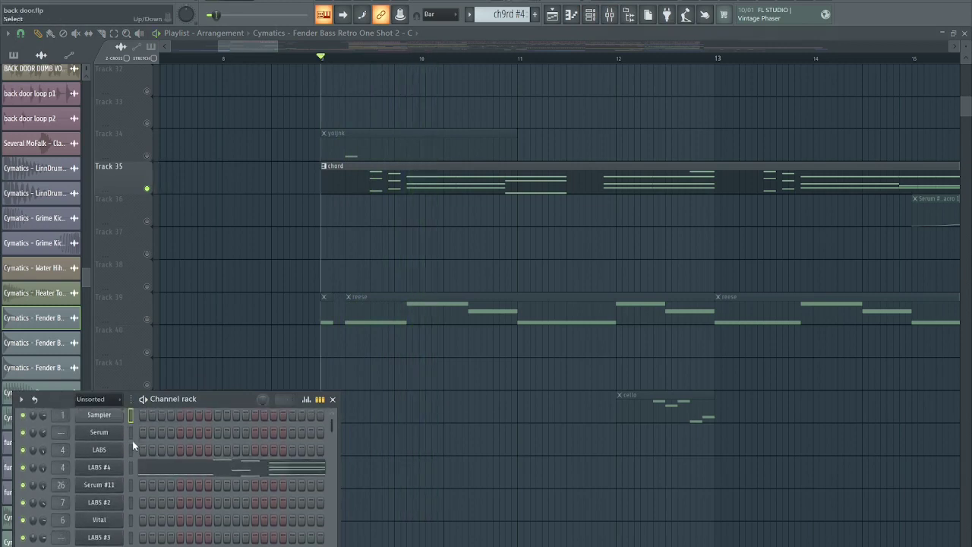
scroll(128, 449, "down", 3)
key("space")
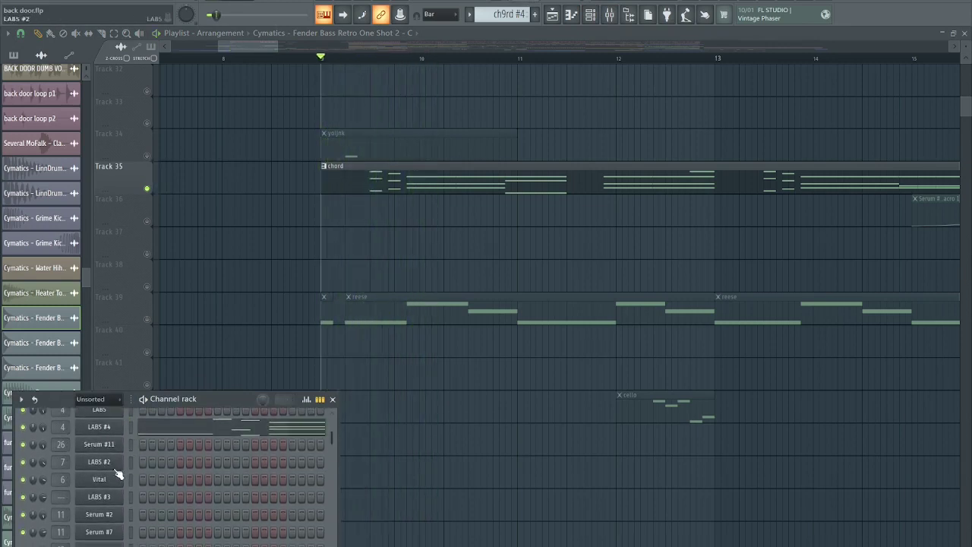
left_click(142, 477)
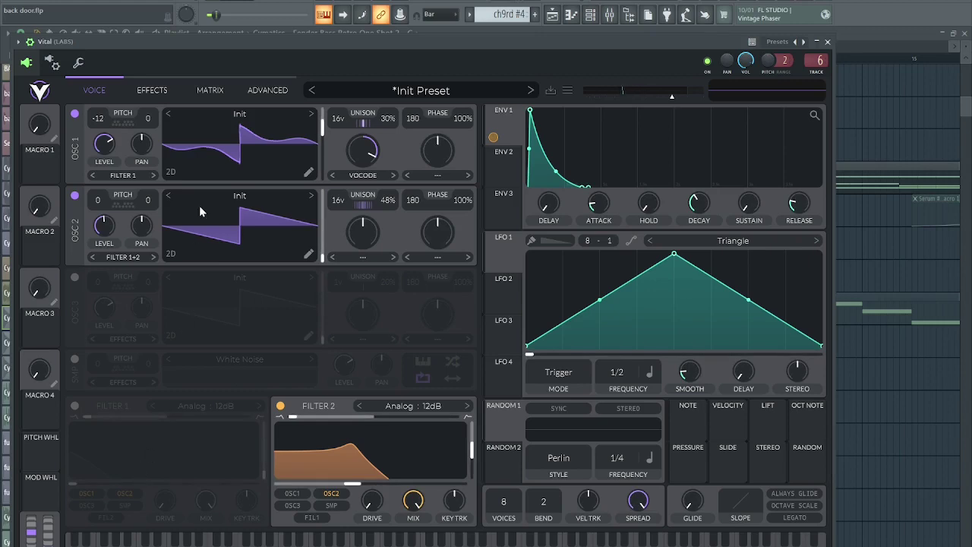
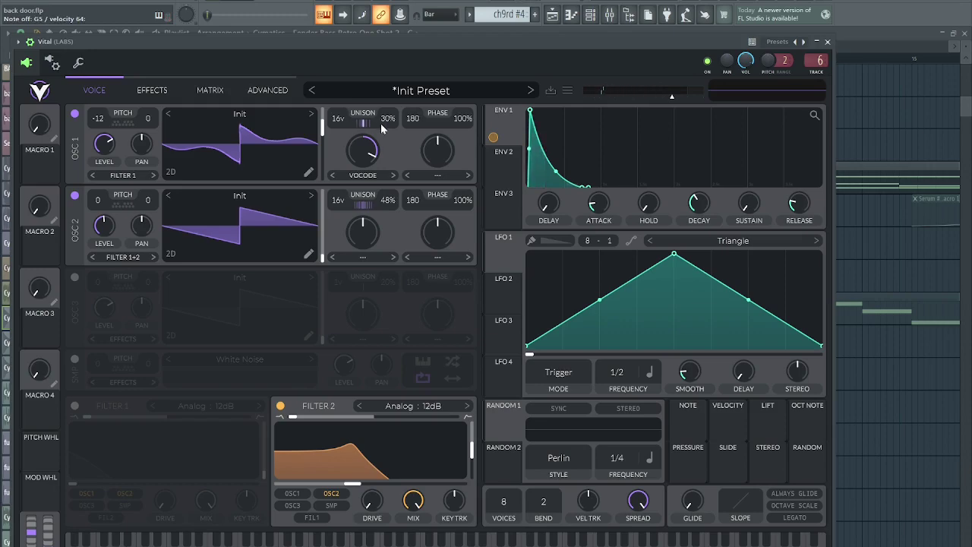
key("Escape")
key("Escape")
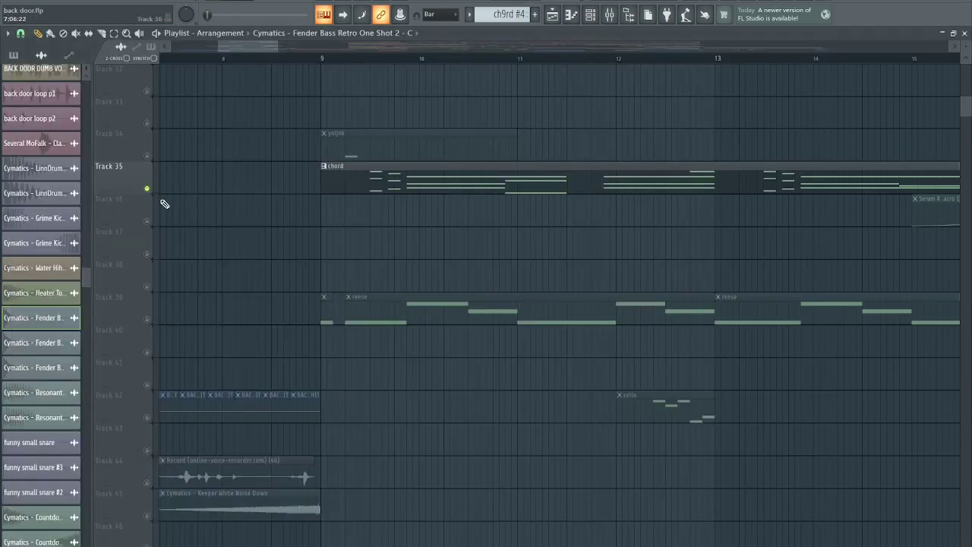
Step: Play the chord pattern on Track 35 in solo from bar 9 to almost bar 13, and restore all tracks
left_click(364, 188)
key("space")
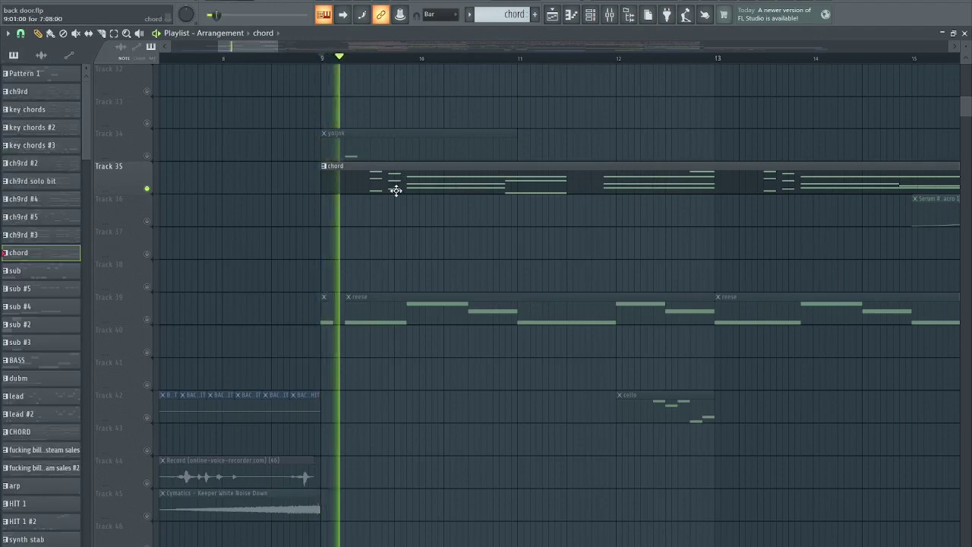
scroll(454, 224, "down", 6)
scroll(341, 228, "up", 5)
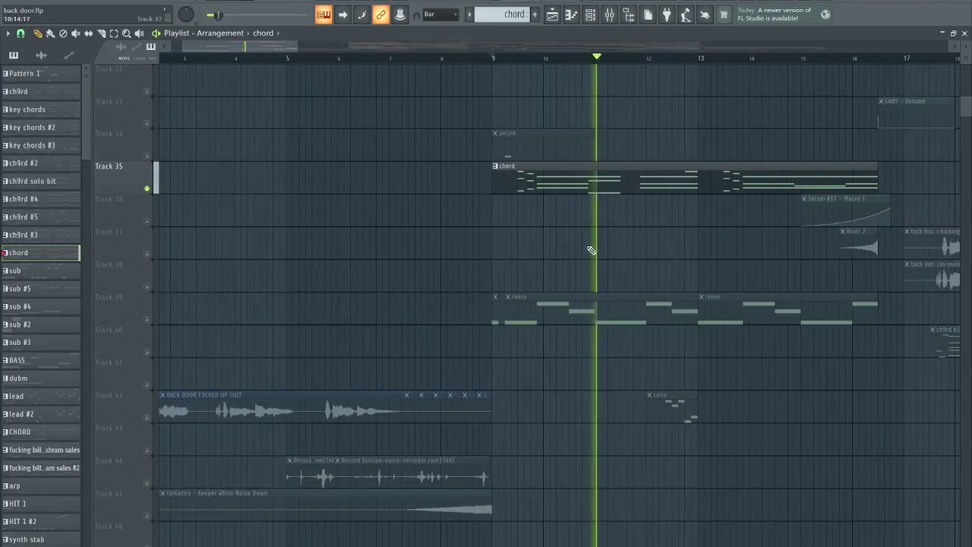
scroll(591, 251, "up", 4)
scroll(879, 486, "up", 2)
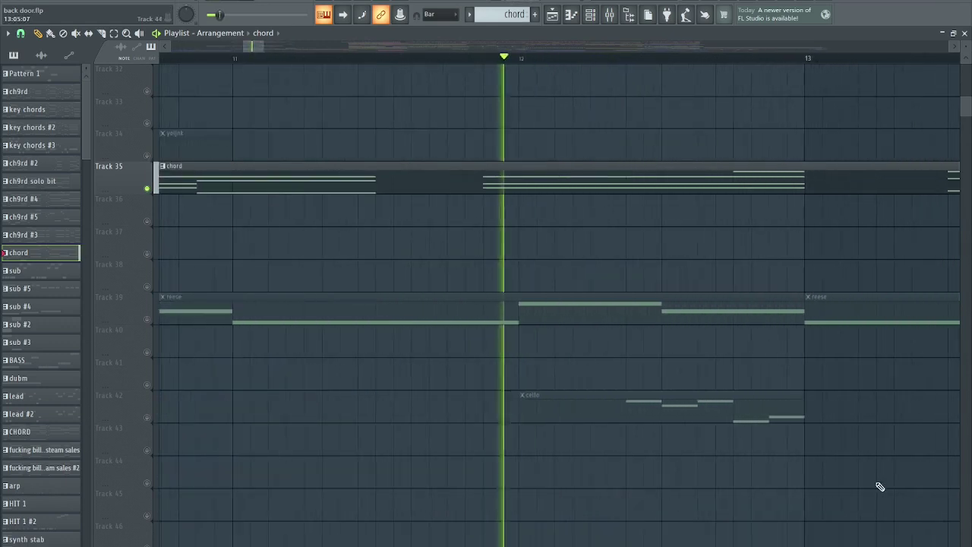
scroll(847, 441, "up", 2)
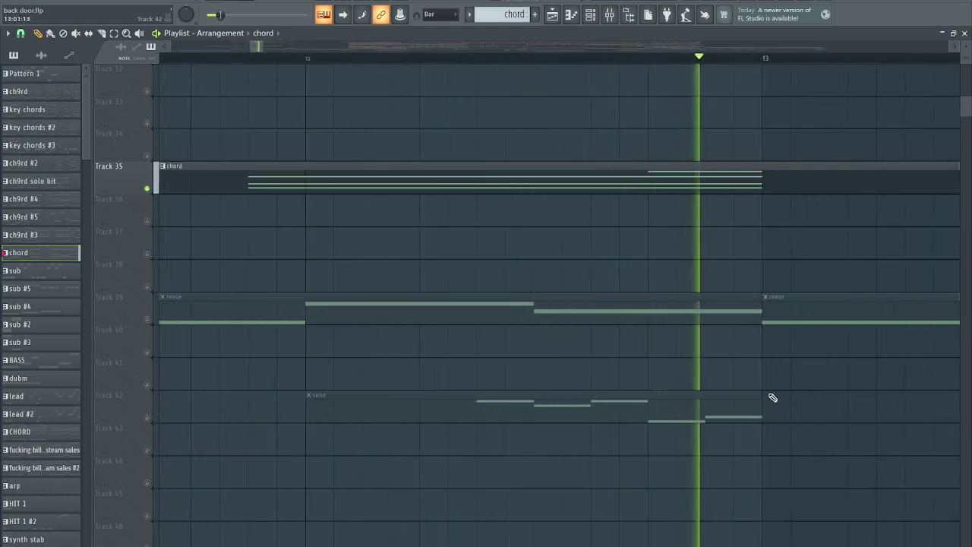
scroll(705, 347, "down", 2)
key("space")
right_click(148, 188)
Step: Play all tracks from bar 9 up to the cello pattern in bar 12
scroll(582, 277, "up", 4)
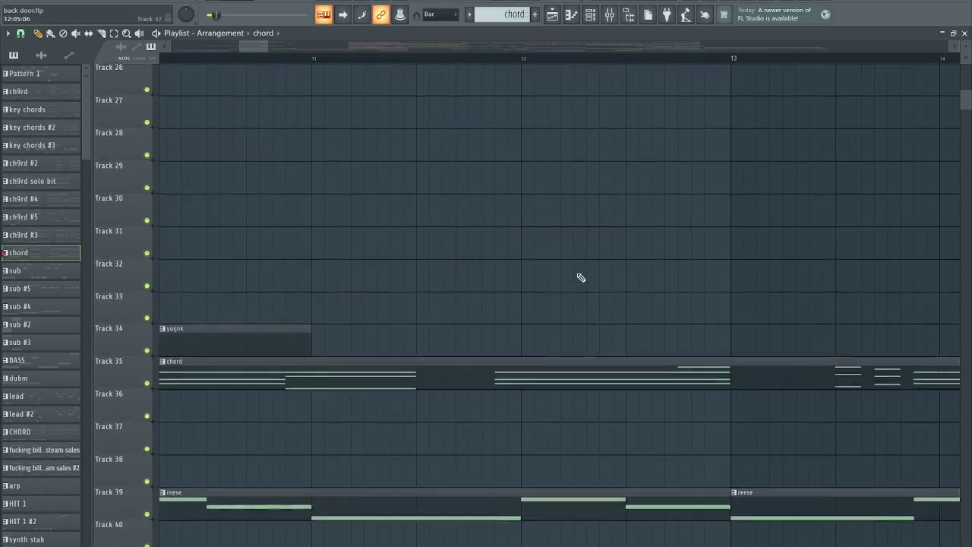
scroll(584, 266, "down", 4)
key("space")
scroll(583, 263, "down", 1)
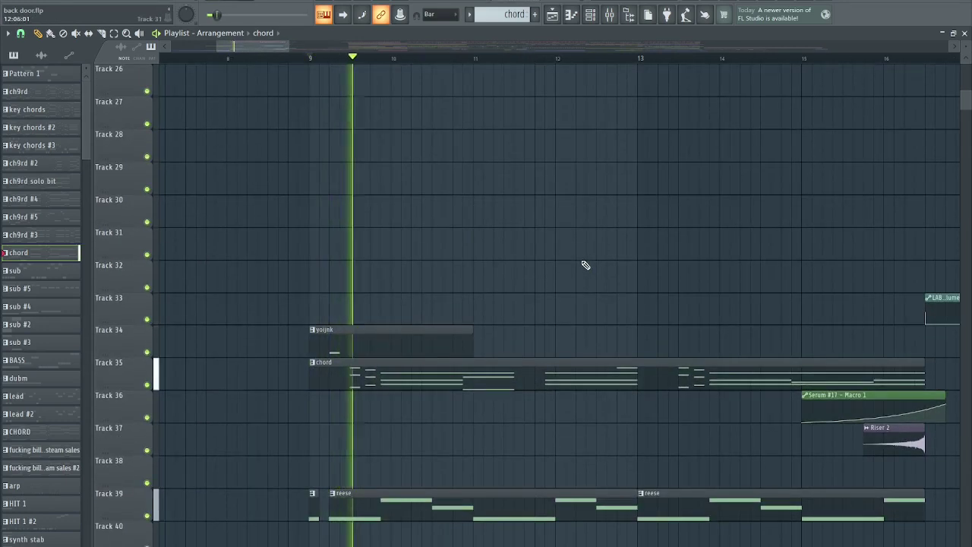
scroll(587, 264, "down", 5)
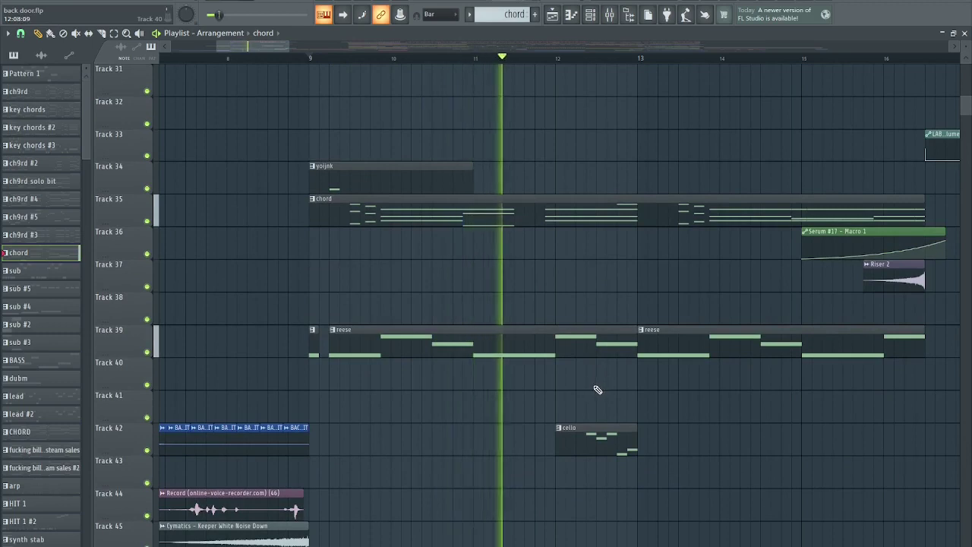
scroll(598, 392, "up", 4)
scroll(595, 395, "down", 3)
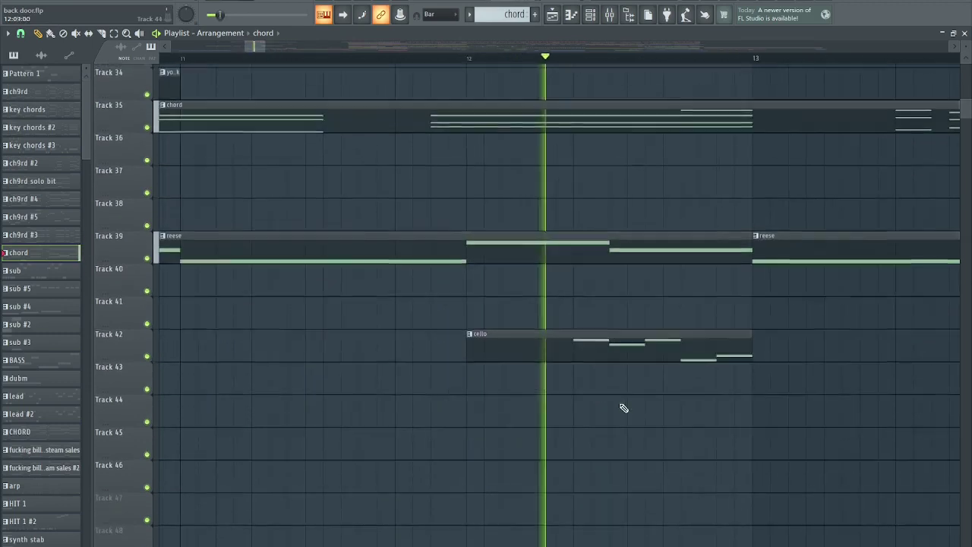
scroll(716, 445, "down", 2)
key("space")
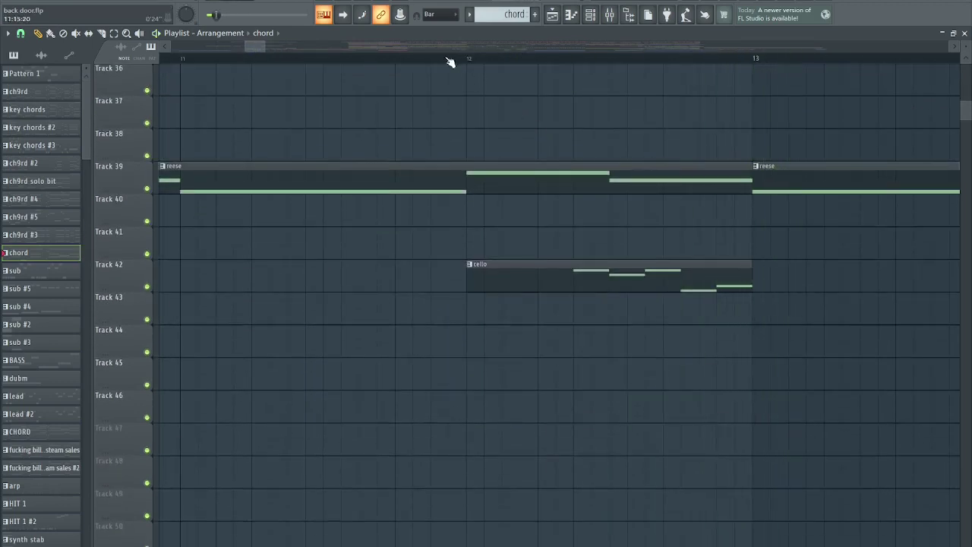
Step: Solo Track 42, play the cello pattern from bar 12, and select the Cellos Staccato mixer track
left_click(147, 287, "ctrl")
key("space")
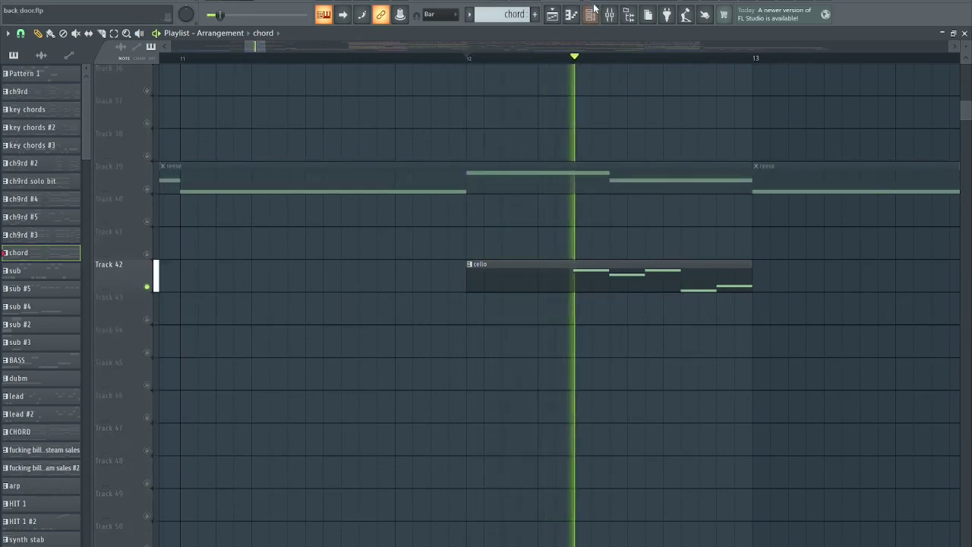
left_click(610, 15)
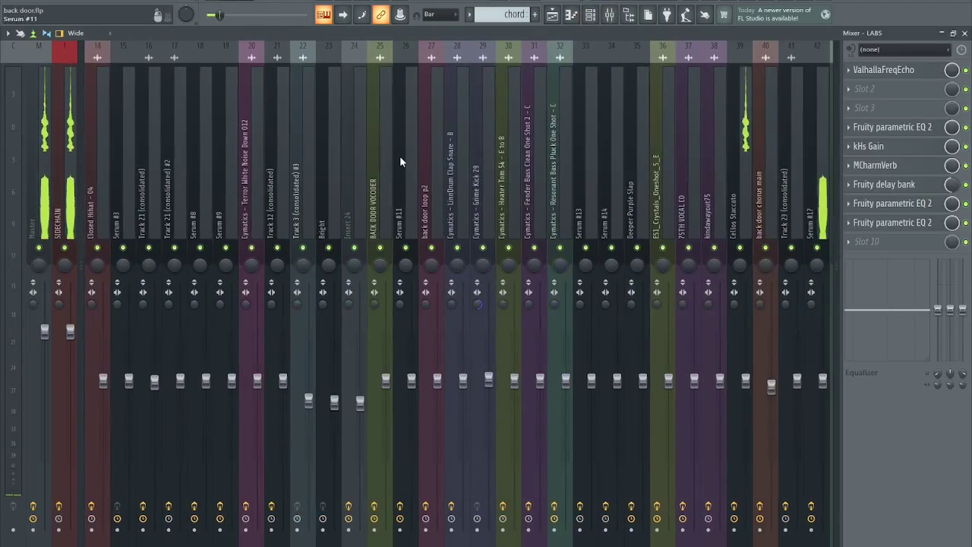
scroll(401, 161, "down", 3)
left_click(612, 137)
left_click(593, 137)
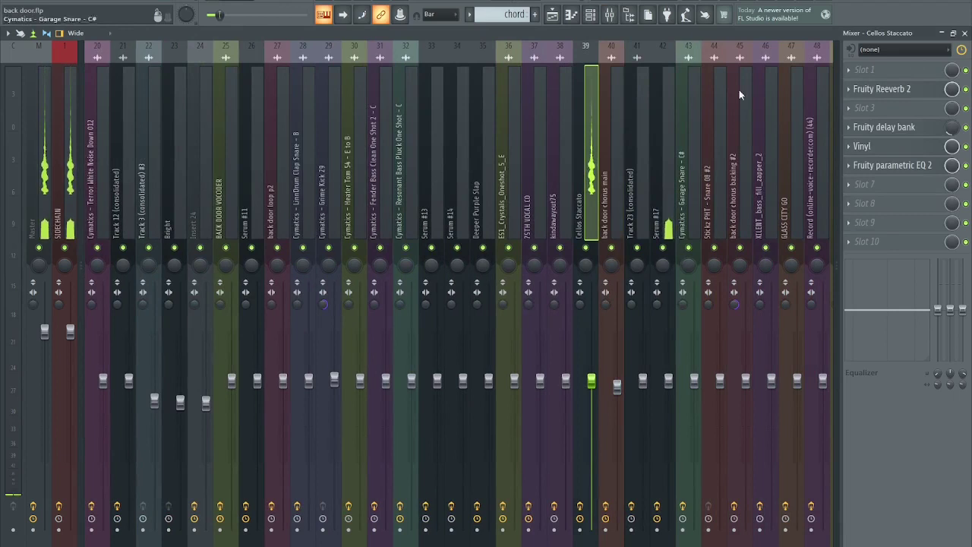
Step: Review the Vinyl, Fruity delay bank and Fruity Reeverb 2 effects on Cellos Staccato, and return to the playlist
left_click(880, 147)
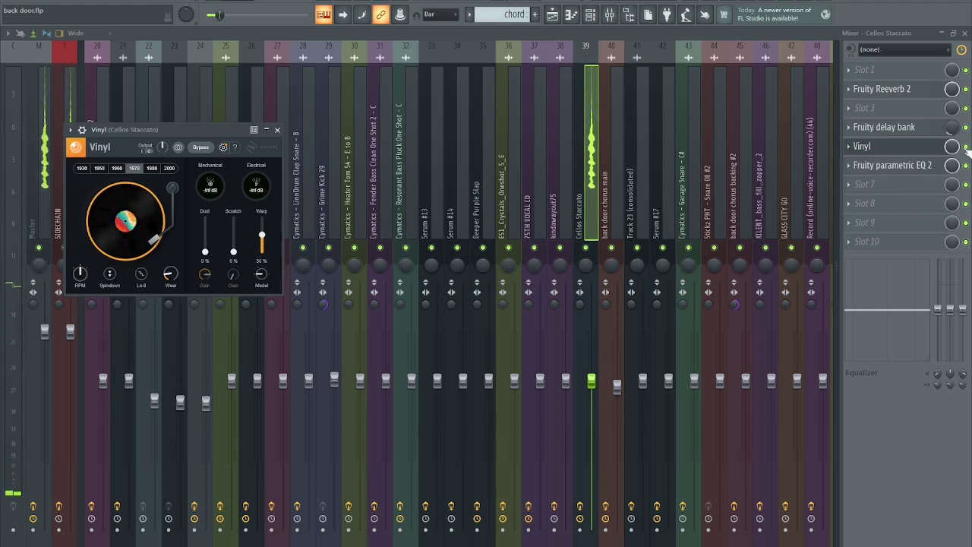
left_click(968, 148)
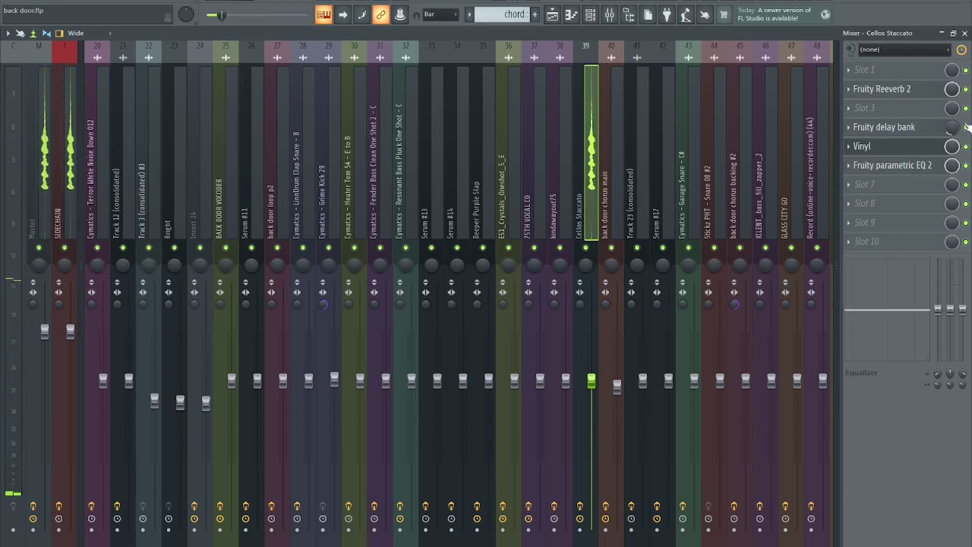
left_click(909, 73)
left_click(886, 124)
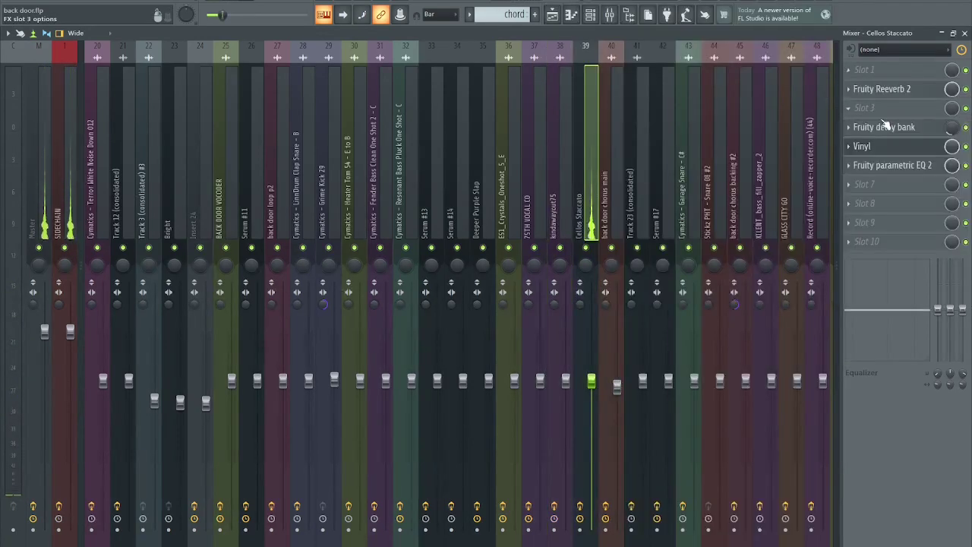
left_click(883, 127)
left_click(885, 127)
left_click(899, 91)
left_click(899, 91)
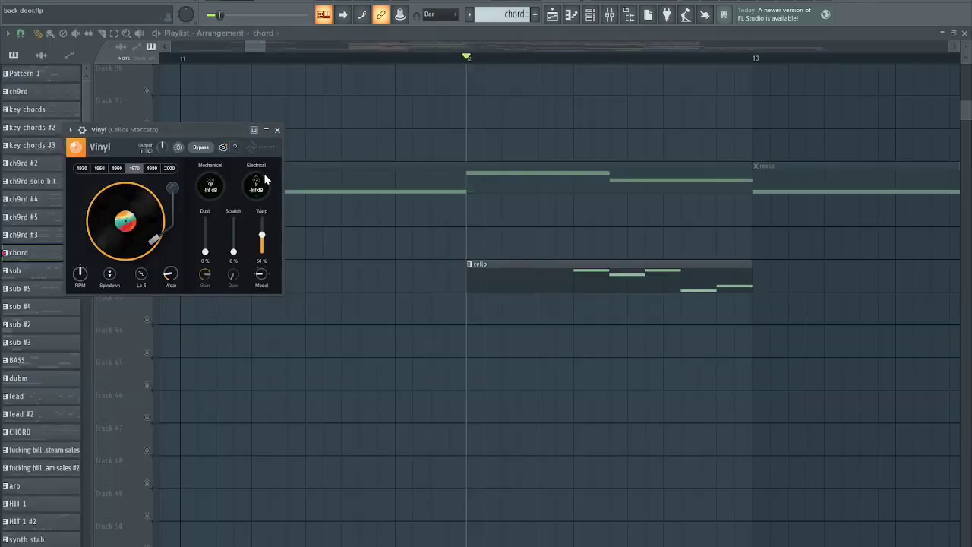
key("Escape")
key("Escape")
key("F5")
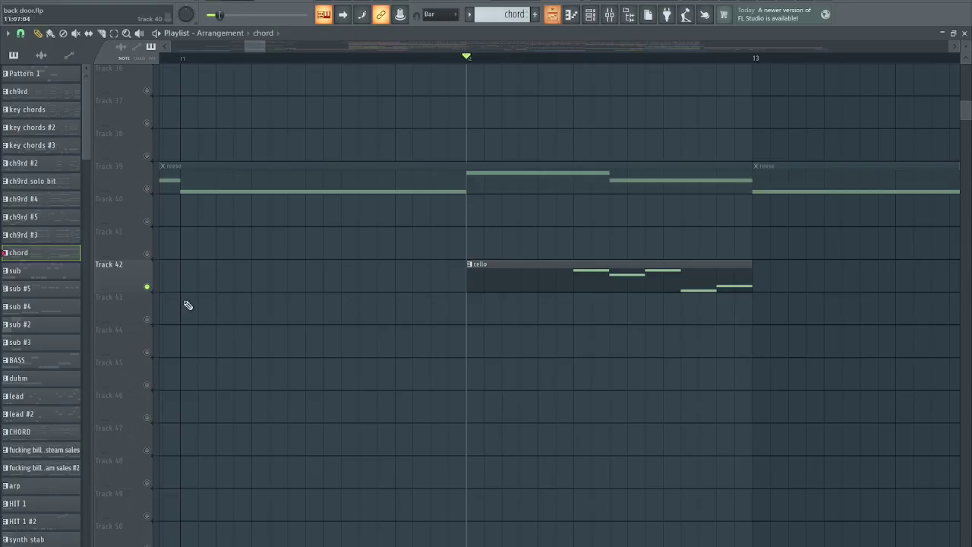
Step: Restore all tracks from the Track 42 solo and save the project
right_click(150, 286)
scroll(351, 308, "up", 3)
scroll(426, 327, "down", 4)
key("ctrl+s")
Step: Play all tracks from bar 12, reviewing the chord, reese and cello layers up to bar 13
scroll(651, 367, "up", 7)
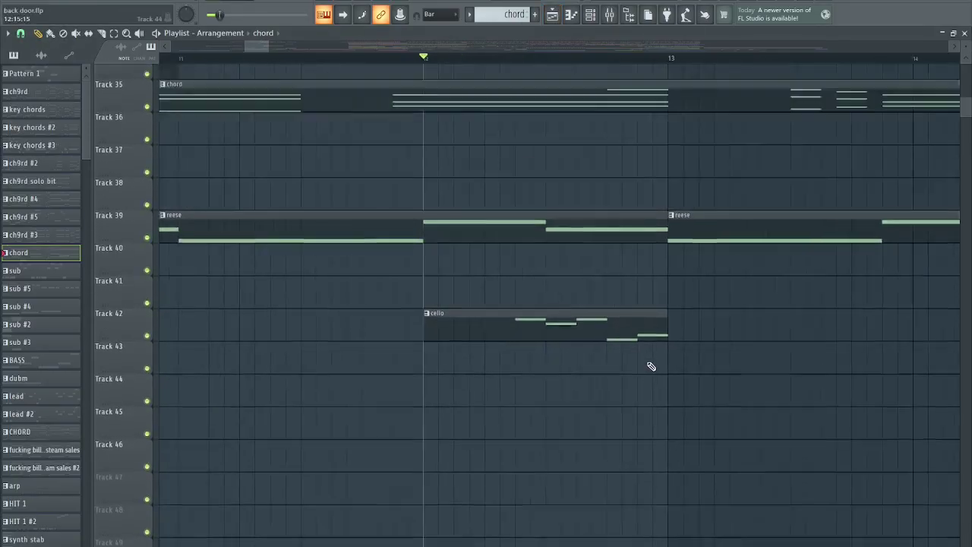
scroll(577, 373, "up", 5)
scroll(501, 354, "down", 3)
scroll(510, 332, "up", 5)
scroll(512, 330, "down", 6)
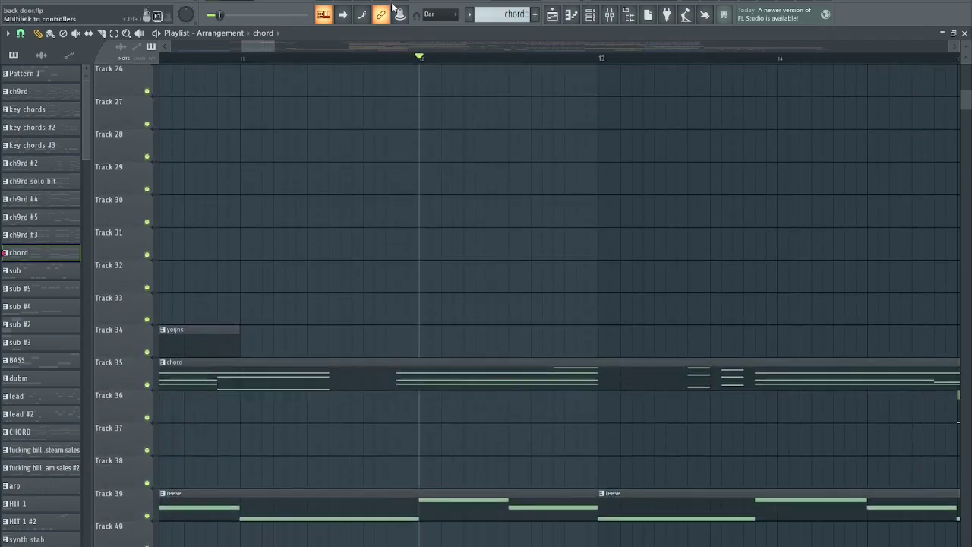
key("space")
scroll(562, 258, "up", 5)
scroll(546, 284, "down", 4)
scroll(545, 271, "up", 3)
scroll(547, 268, "down", 3)
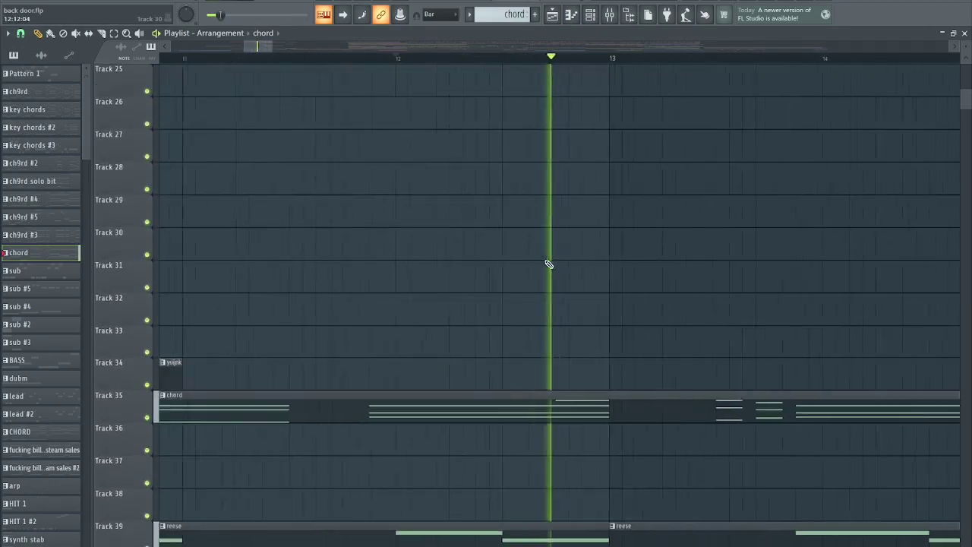
scroll(549, 265, "down", 4)
scroll(619, 285, "down", 2)
scroll(640, 336, "up", 2)
key("space")
Step: Solo Track 17 and play its two short audio clips just before bar 13
scroll(640, 336, "up", 3)
scroll(471, 340, "up", 3)
scroll(426, 349, "up", 2)
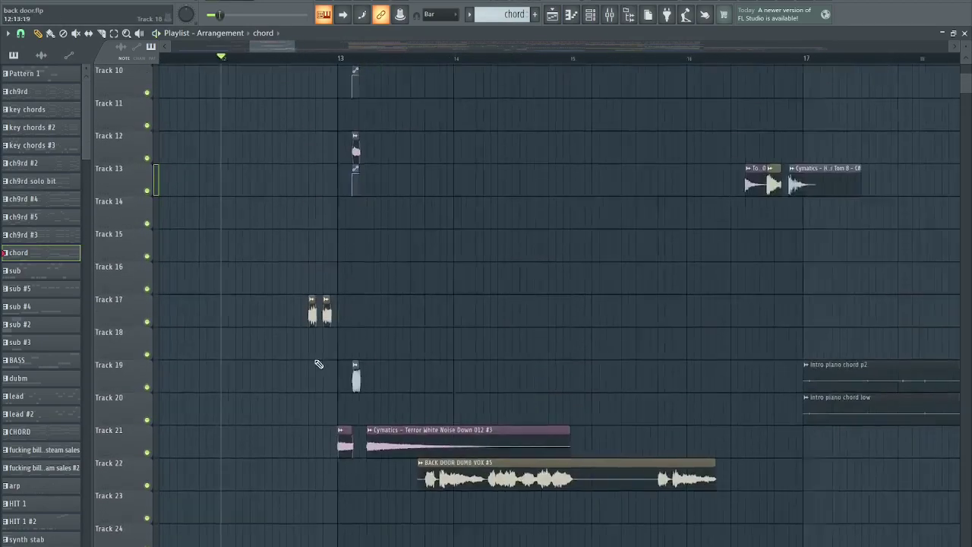
scroll(319, 365, "up", 3)
right_click(148, 322)
left_click(296, 59)
key("space")
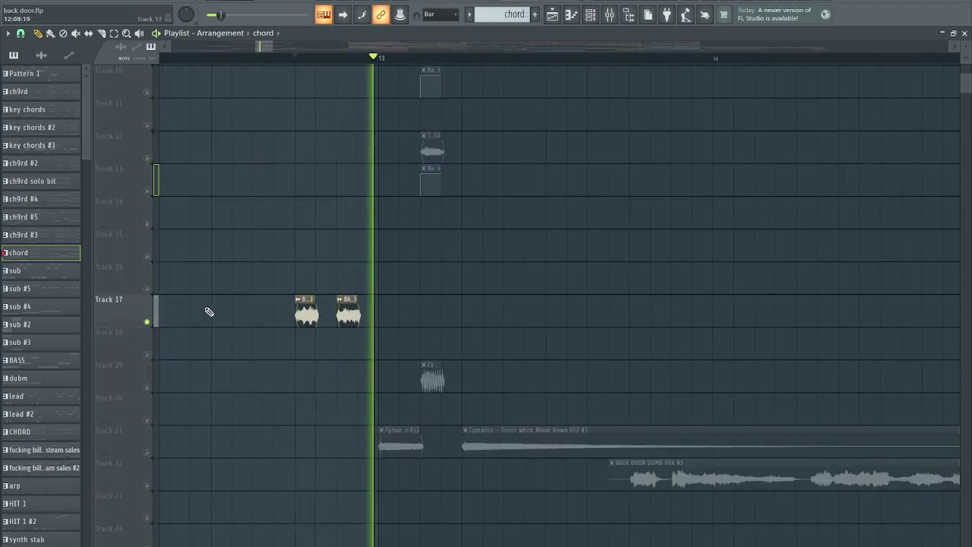
Step: Stop playback, restore all tracks from the Track 17 solo and save the project
key("space")
right_click(140, 321)
left_click(139, 322)
right_click(148, 322)
scroll(501, 287, "down", 3)
key("ctrl+s")
Step: Play all tracks from just before bar 13, reviewing the layers on the uppermost tracks
scroll(470, 266, "up", 4)
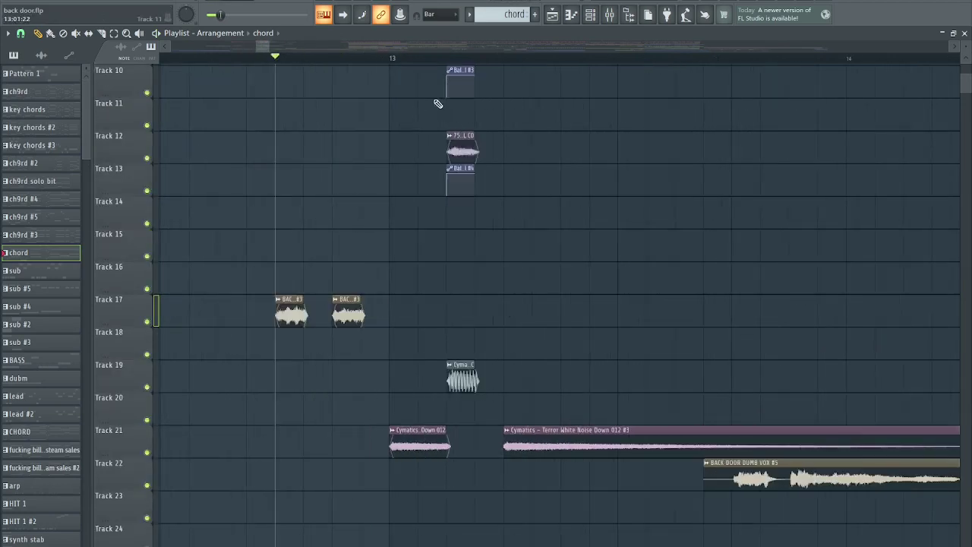
scroll(544, 276, "up", 3)
key("space")
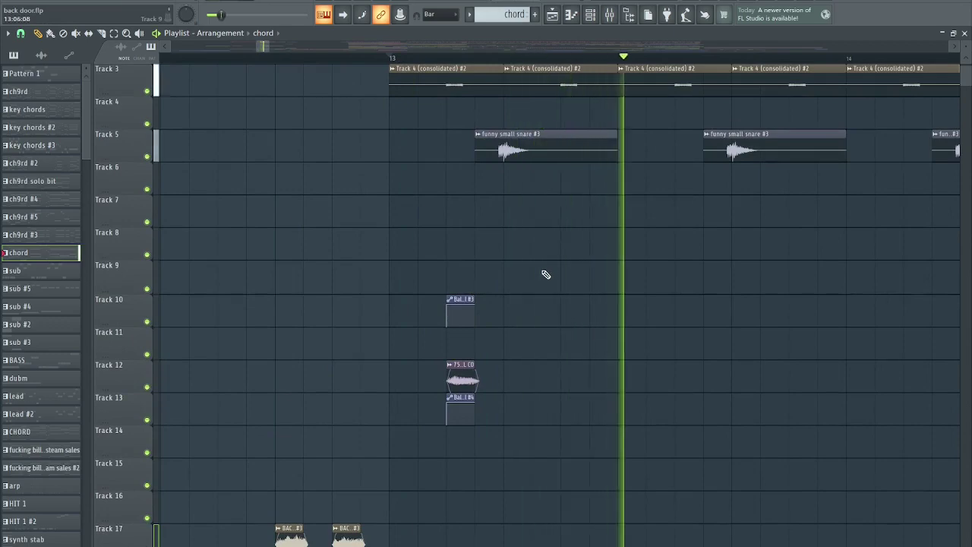
scroll(258, 247, "up", 1)
key("space")
Step: Solo Track 3 to audition its Track 4 (consolidated) #2 clips from bar 13, and restore all tracks
right_click(148, 157)
key("space")
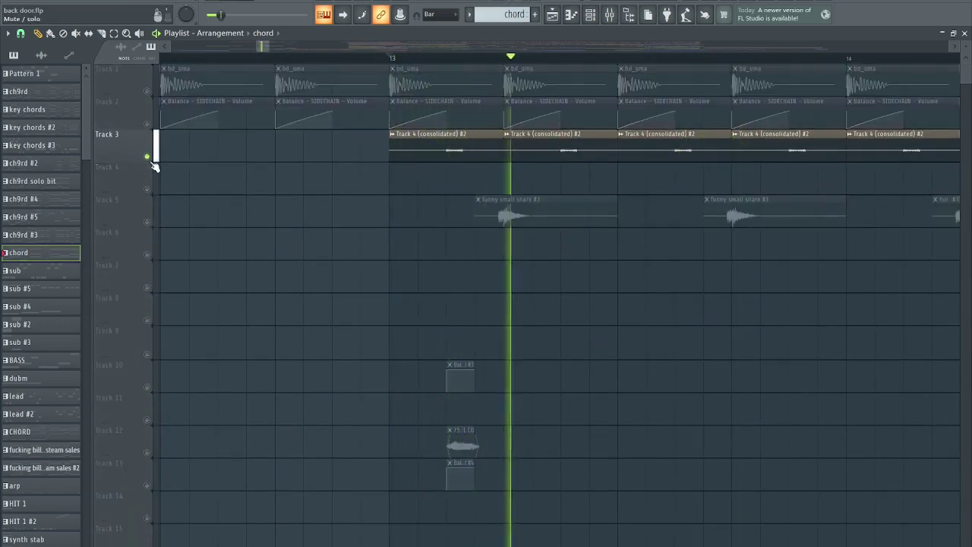
key("space")
right_click(148, 157)
scroll(425, 246, "down", 2, "ctrl")
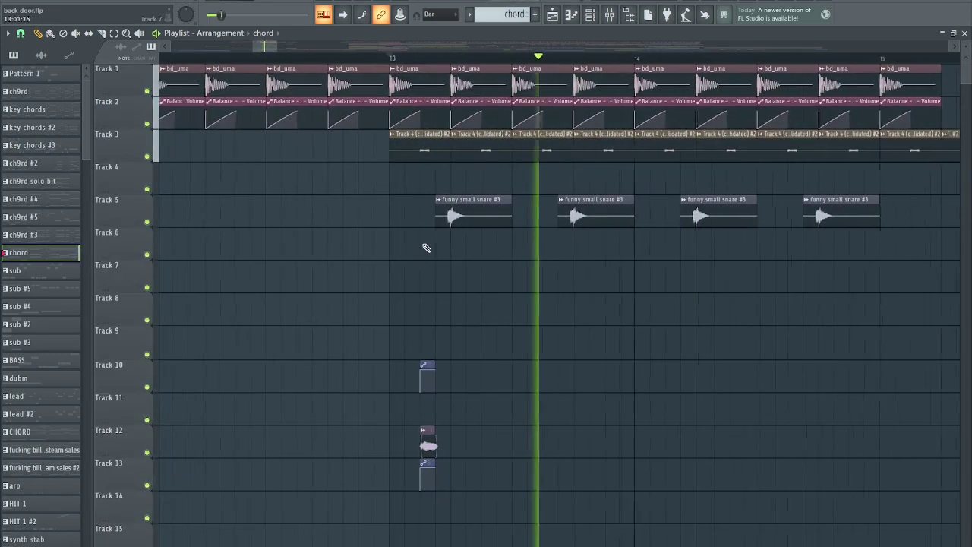
key("space")
right_click(149, 157)
key("space")
key("space")
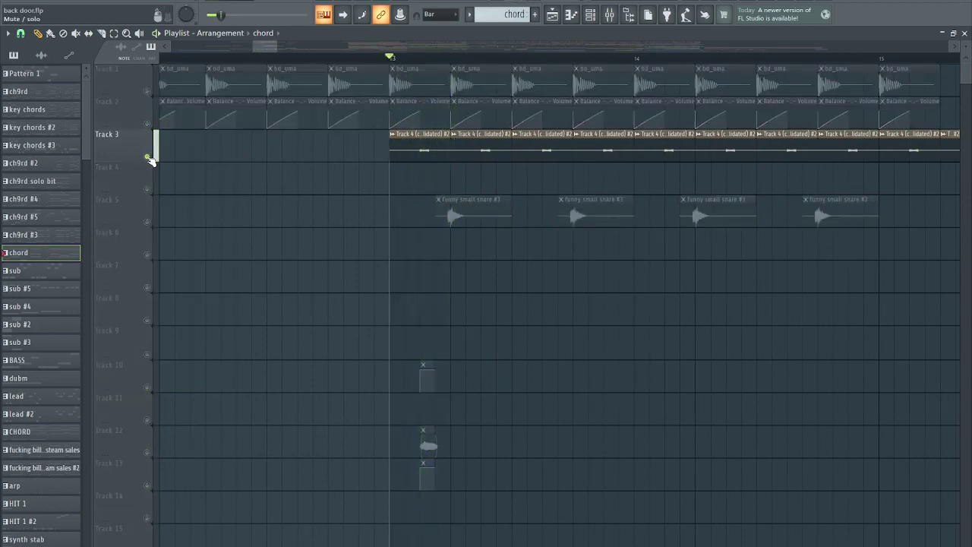
right_click(148, 158)
Step: Solo Track 5 to audition the funny small snare #3 clips, and restore all tracks
right_click(147, 223)
key("space")
key("space")
right_click(147, 222)
Step: Play all tracks around bar 13, reviewing the short one-shot and automation clips on Tracks 10 to 19
key("space")
scroll(395, 289, "down", 3)
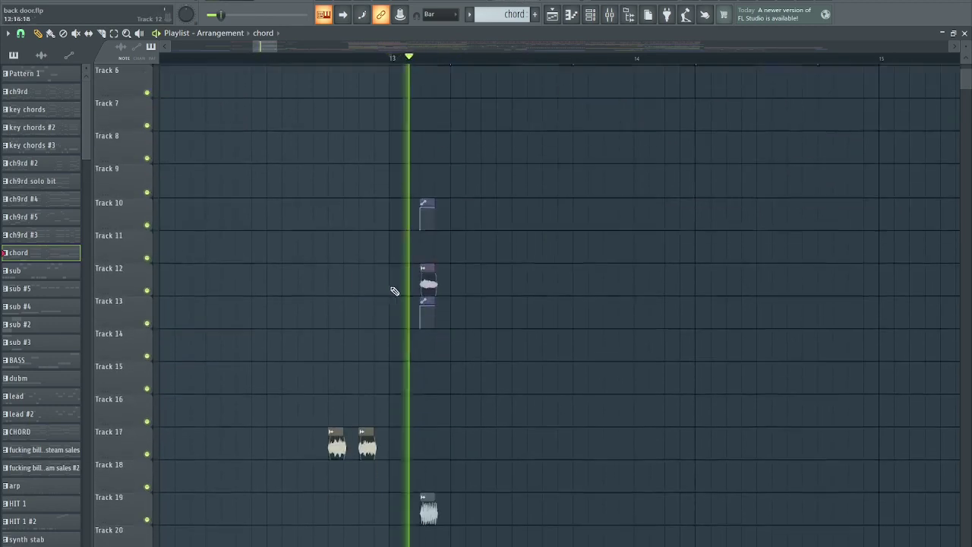
scroll(456, 339, "up", 3, "ctrl")
scroll(414, 345, "down", 3)
scroll(403, 357, "down", 2, "ctrl")
key("space")
Step: Play all tracks from bar 14 into bar 16, reviewing the white noise, vocal, chord, riser and reese layers
mouse_move(396, 362)
left_mouse_down("ctrl")
mouse_move(414, 70)
mouse_move(301, 60)
left_mouse_up("ctrl")
scroll(438, 239, "down", 3, "ctrl")
scroll(593, 326, "down", 6)
scroll(562, 339, "up", 3, "ctrl")
scroll(380, 50, "down", 1)
key("space")
scroll(312, 337, "down", 2, "ctrl")
scroll(390, 329, "down", 2, "ctrl")
scroll(441, 323, "down", 1, "ctrl")
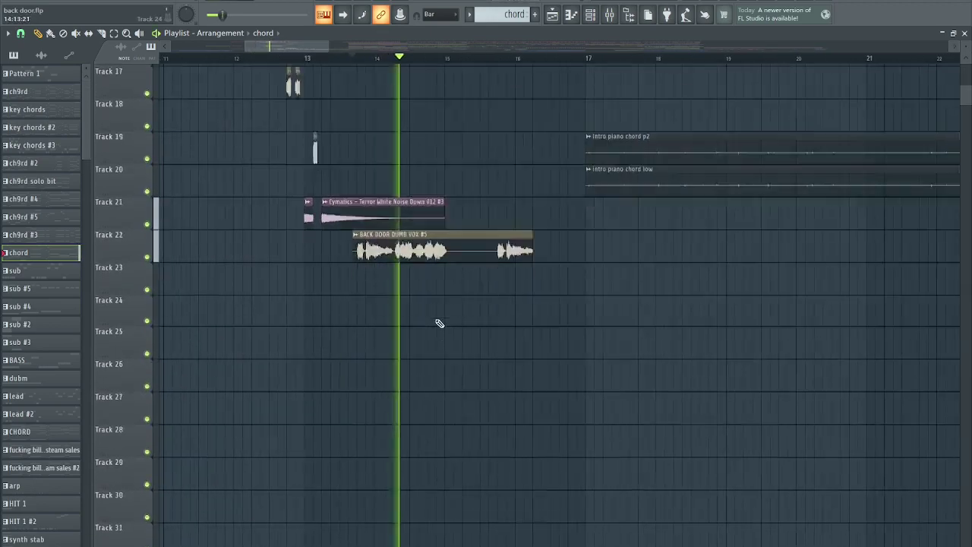
scroll(442, 322, "down", 10)
scroll(544, 362, "up", 3, "ctrl")
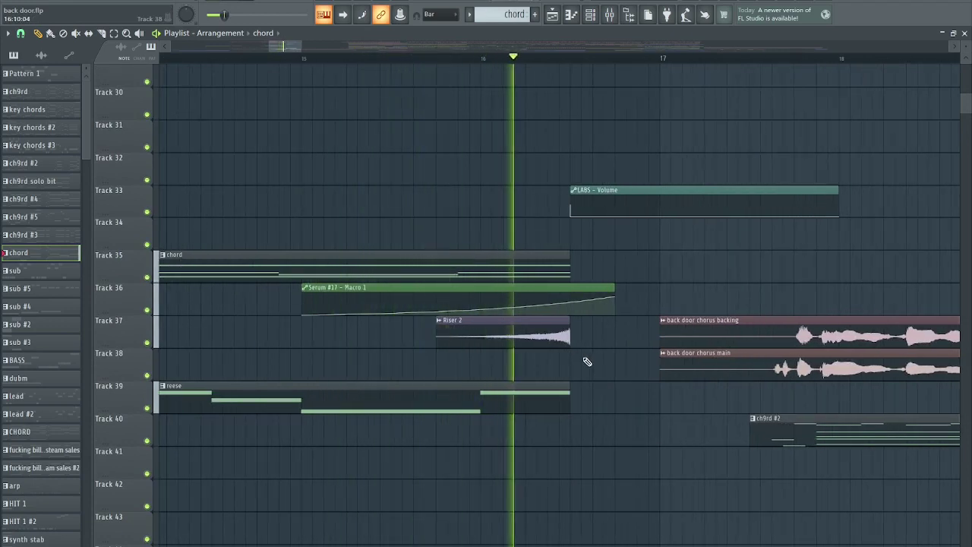
key("space")
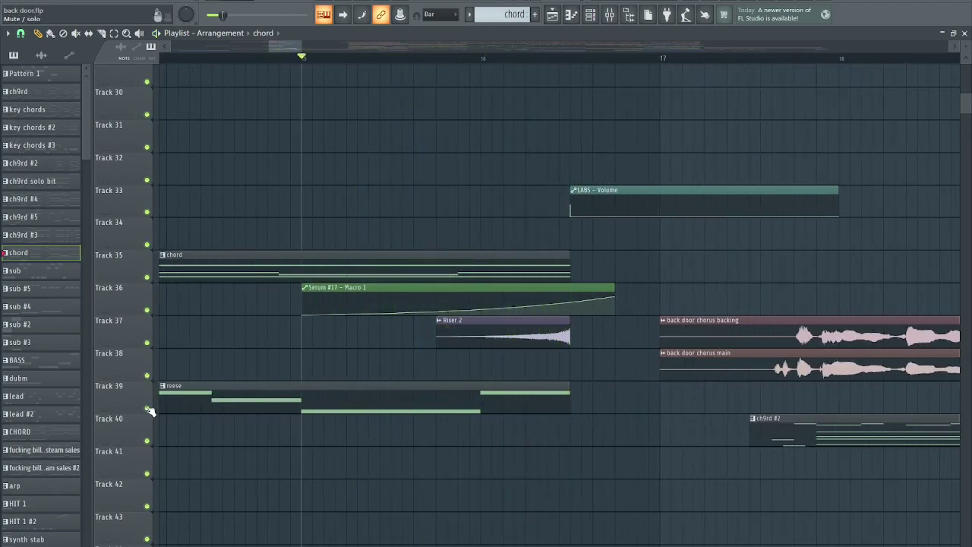
Step: Solo Tracks 39 and 36 to audition the reese with its Serum #17 Macro 1 automation from bar 15, and restore all tracks
left_click(147, 409, "ctrl")
left_click(149, 310, "ctrl")
key("space")
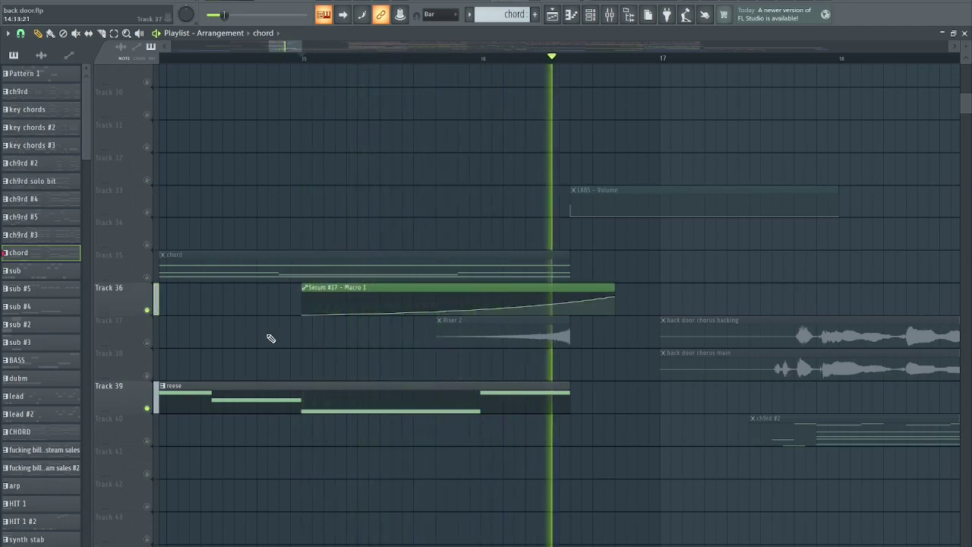
left_click(147, 409, "ctrl")
key("space")
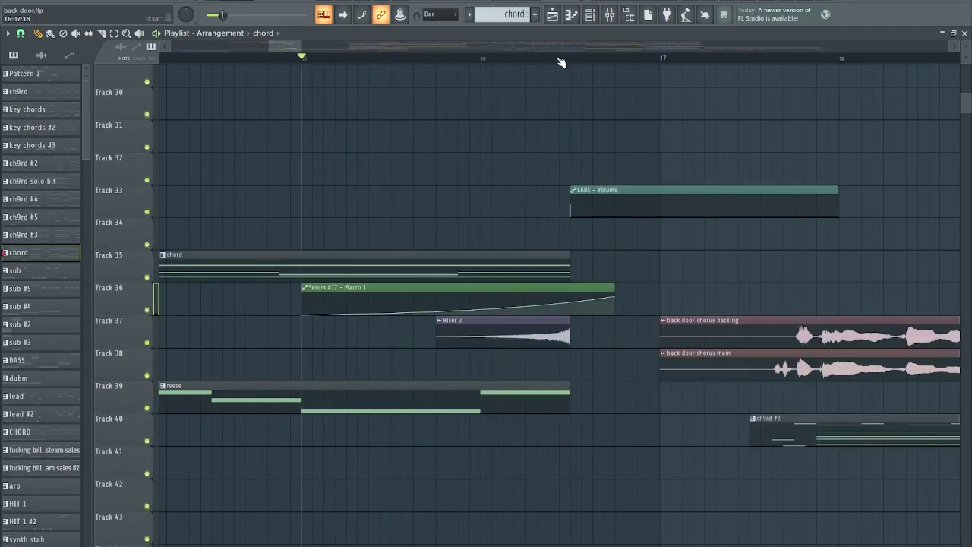
Step: Play all tracks from midway through bar 16 and bring the Track 13 tom clips into view
left_click_drag(566, 86, 574, 96)
scroll(664, 185, "up", 5)
scroll(670, 220, "up", 4)
key("space")
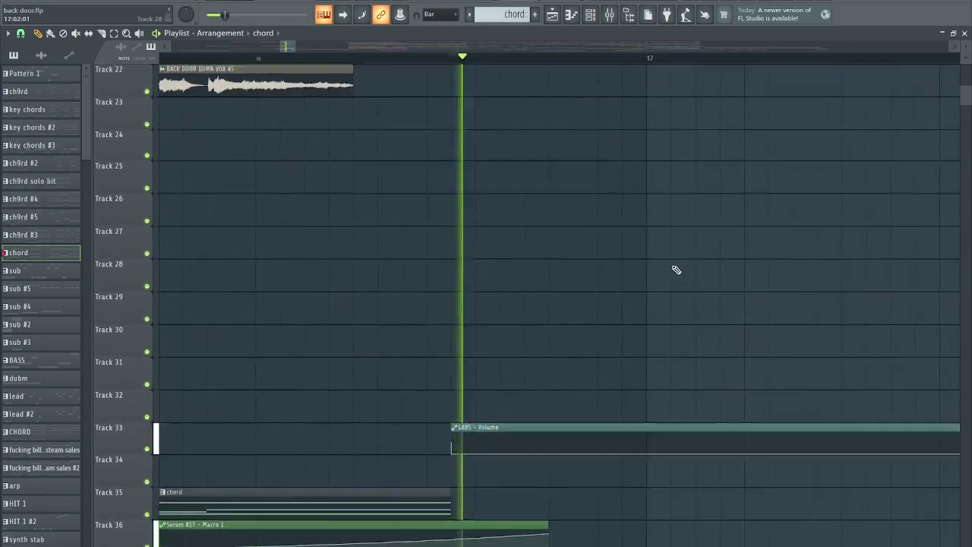
scroll(676, 270, "up", 10)
key("space")
scroll(591, 341, "up", 2)
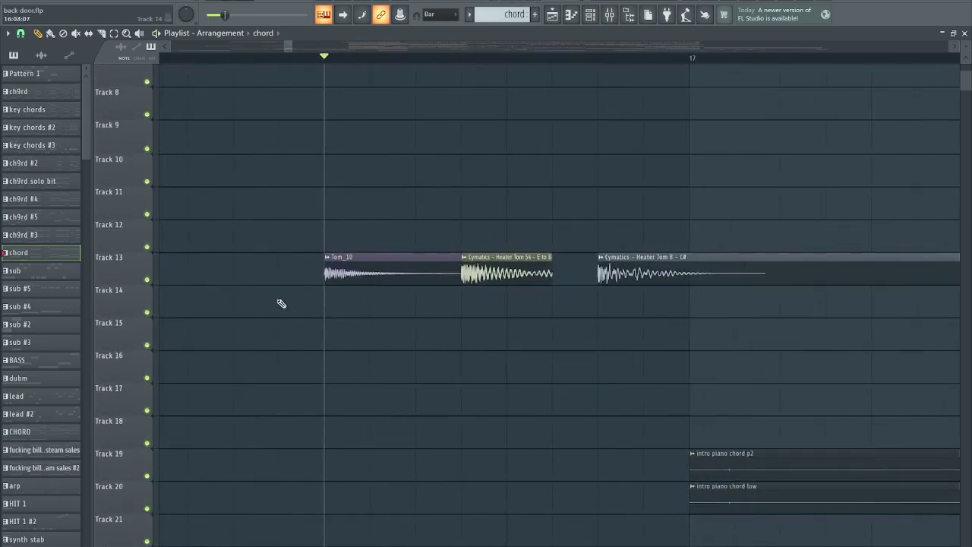
Step: Solo Track 13 to audition its three tom clips leading into bar 17, and restore all tracks
left_click(147, 279, "ctrl")
key("space")
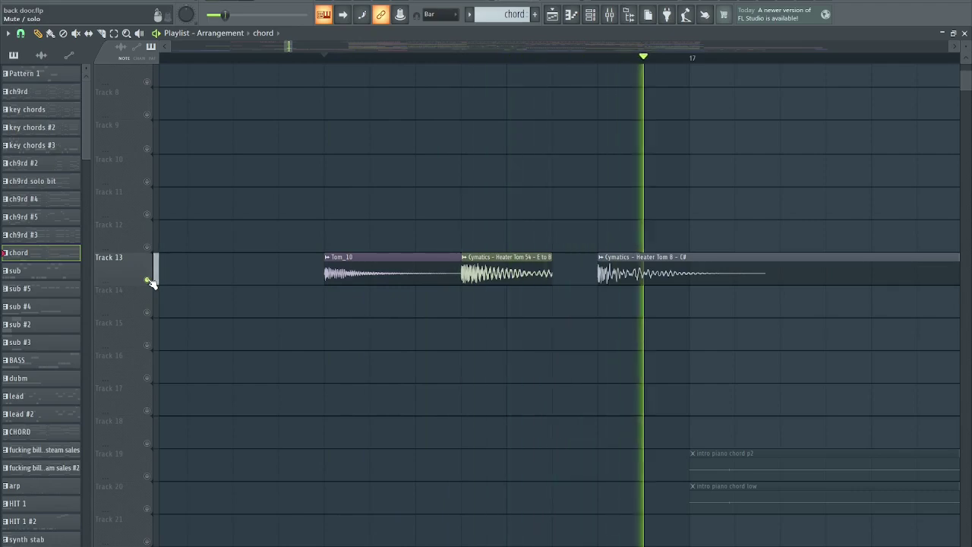
key("space")
left_click(147, 280, "ctrl")
Step: Play all tracks into bar 17, reviewing the Delay bank - Mix level #4 automation on Track 5
scroll(413, 371, "down", 5)
scroll(439, 362, "up", 3)
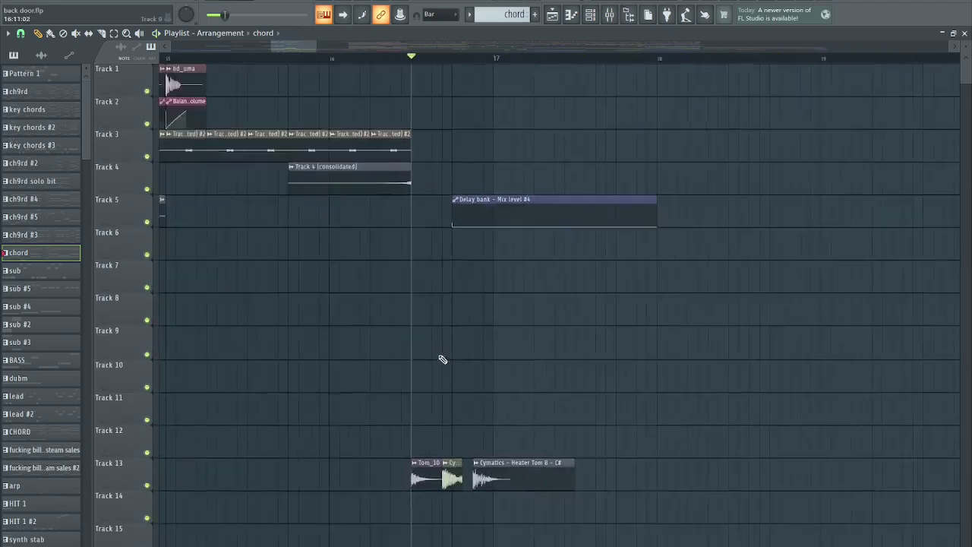
scroll(504, 355, "up", 2)
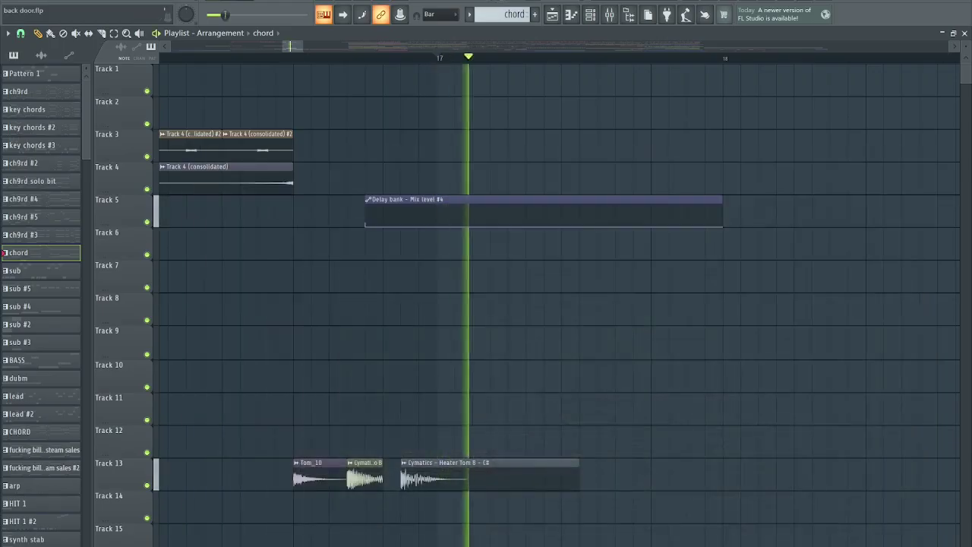
key("space")
Step: Select the intro piano chord p2 and intro piano chord low clips starting at bar 17
scroll(609, 478, "down", 5)
scroll(607, 483, "down", 3)
scroll(601, 510, "up", 3)
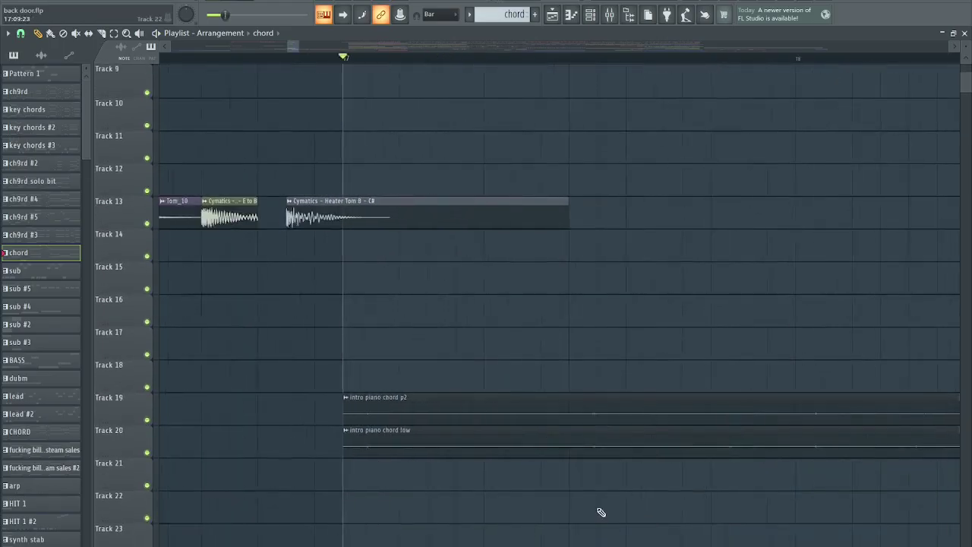
left_click_drag(487, 373, 458, 491)
scroll(426, 456, "down", 4)
scroll(330, 387, "down", 4)
scroll(328, 388, "down", 4)
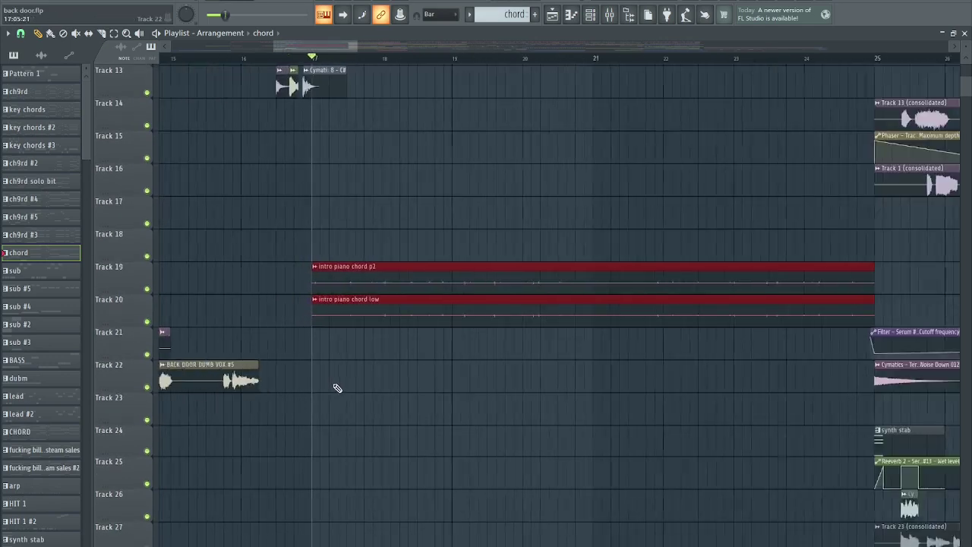
Step: Solo Tracks 19 and 20 to single out the intro piano clips, and restore all tracks
scroll(341, 386, "up", 2)
right_click(154, 321)
left_click(147, 288)
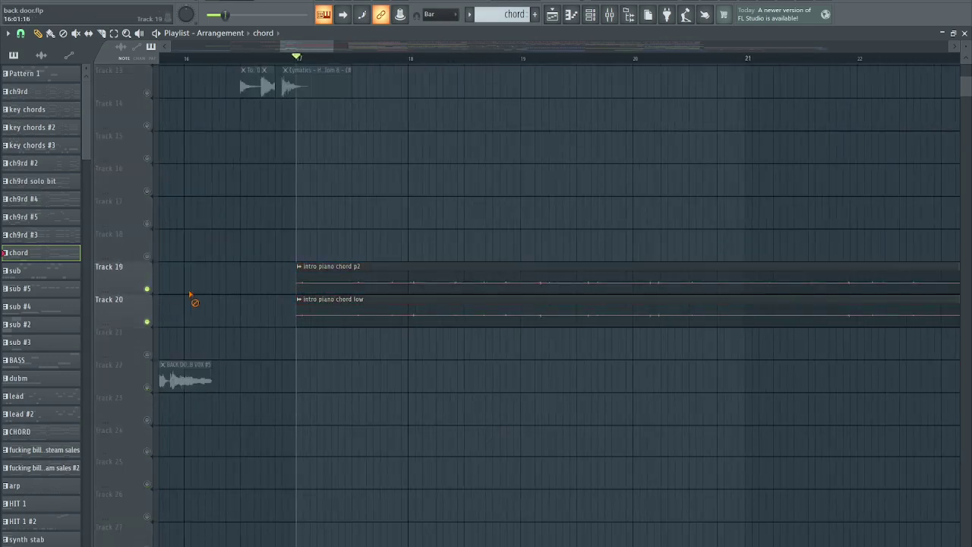
right_click(142, 289)
key("Escape")
right_click(148, 289)
right_click(147, 289)
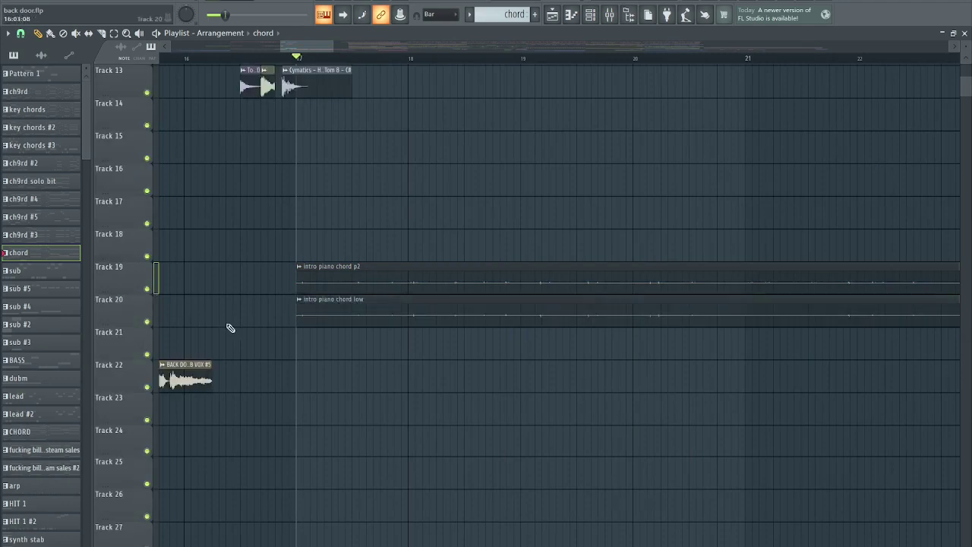
Step: Play all tracks from bar 17, reviewing the intro piano and back door chorus layers
scroll(258, 336, "down", 2)
scroll(266, 337, "down", 3)
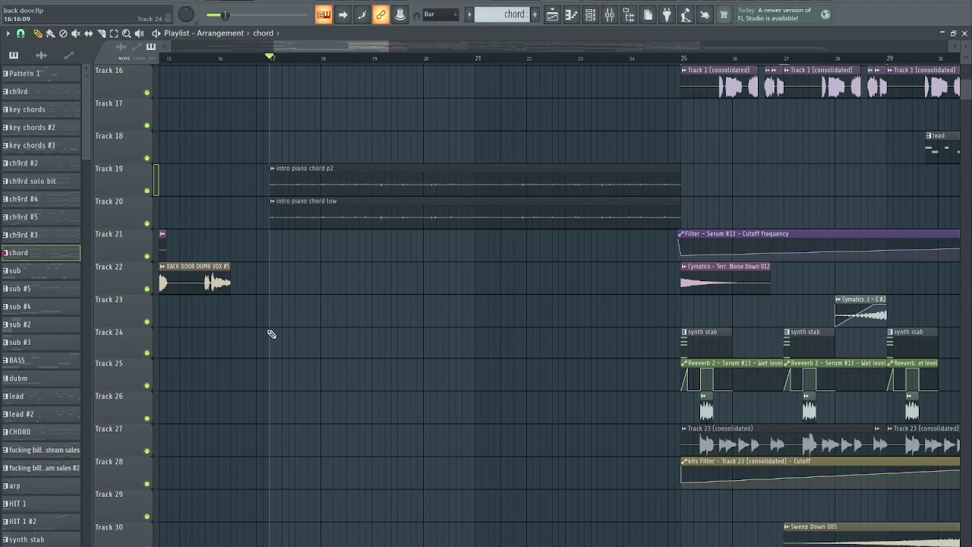
scroll(298, 327, "up", 5)
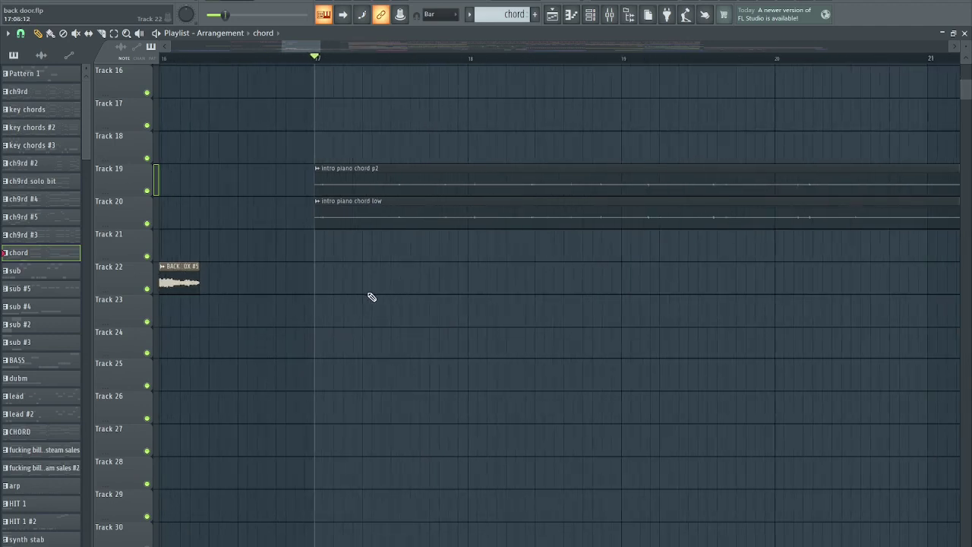
key("space")
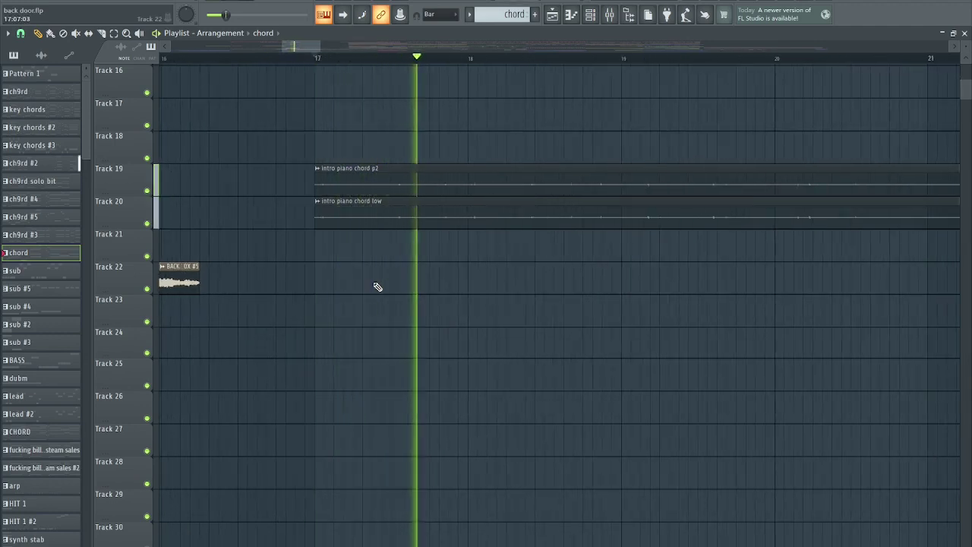
scroll(377, 287, "down", 5)
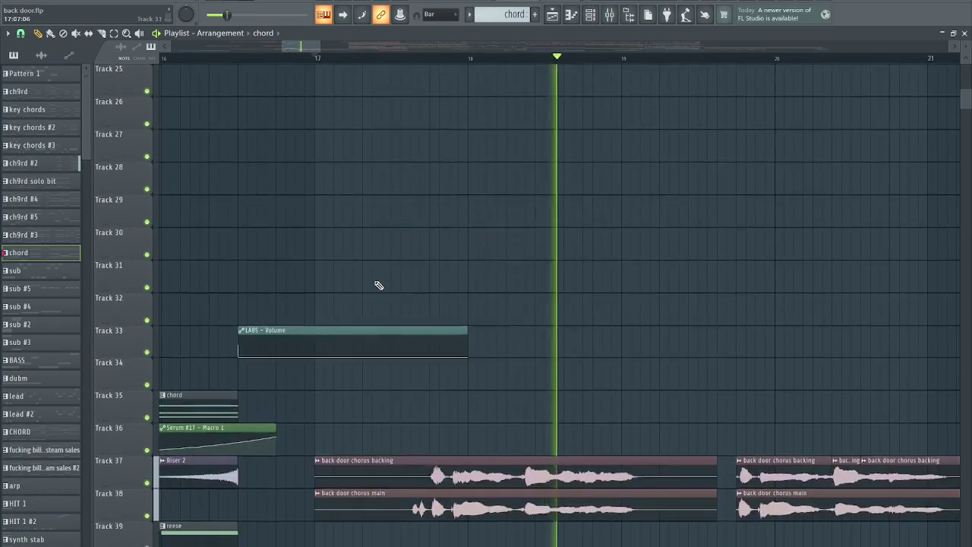
Step: Review the effect chain of the LABS channel on mixer insert 4, and return to the playlist
key("F9")
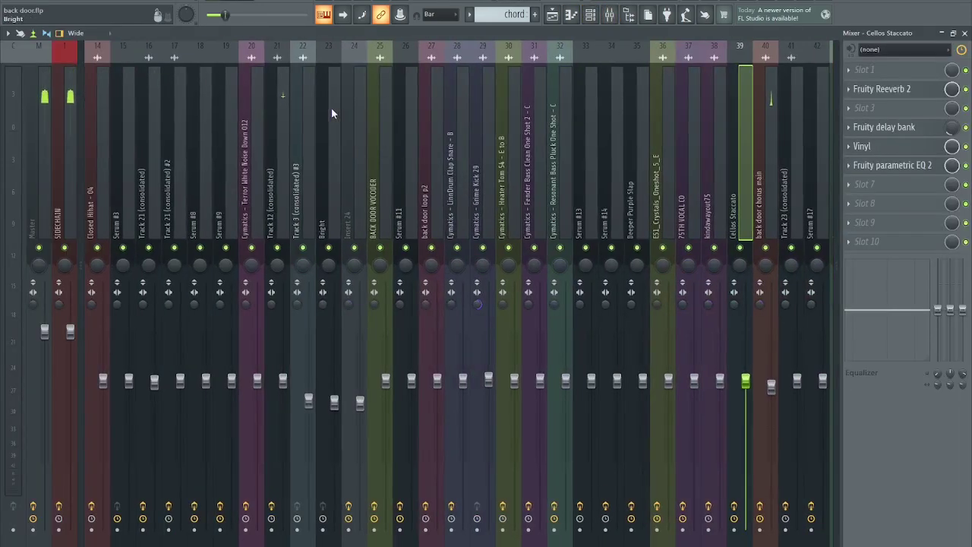
scroll(240, 119, "up", 4)
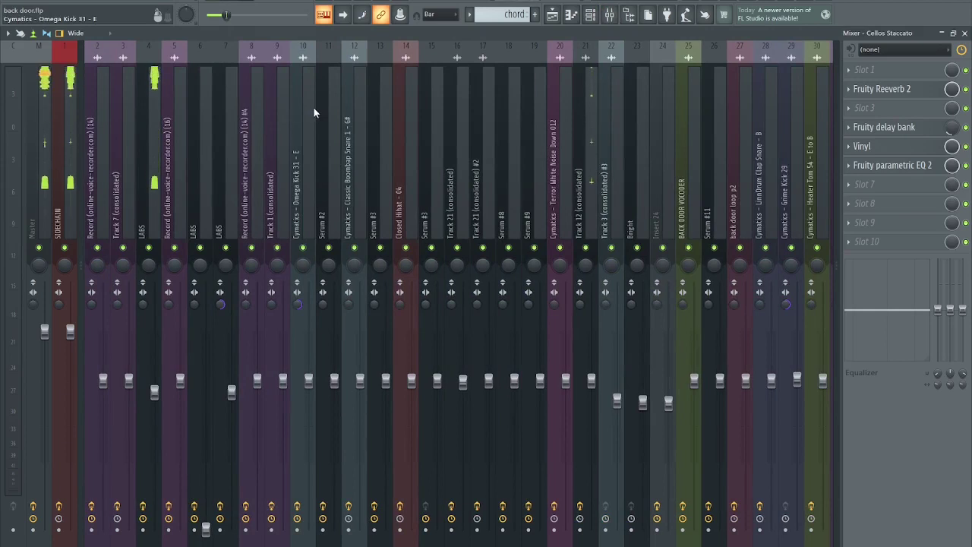
left_click(152, 107)
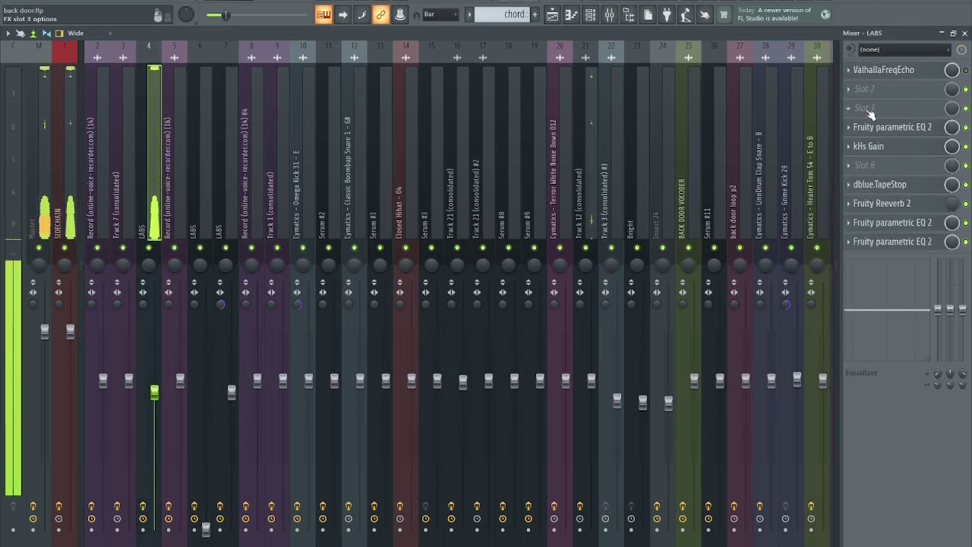
key("F5")
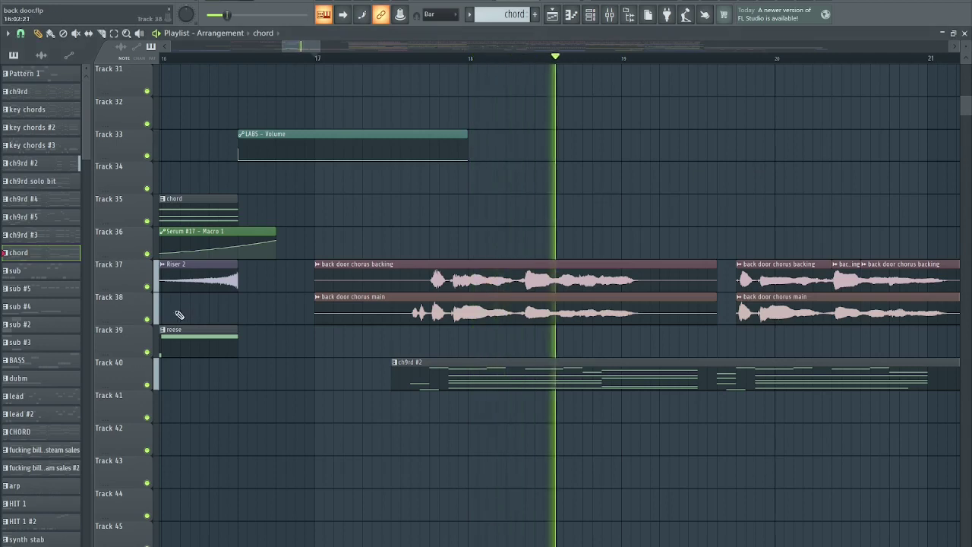
Step: Solo Tracks 37 and 38 and play the back door chorus backing and main vocals from bar 17
right_click(146, 319)
left_click(147, 286)
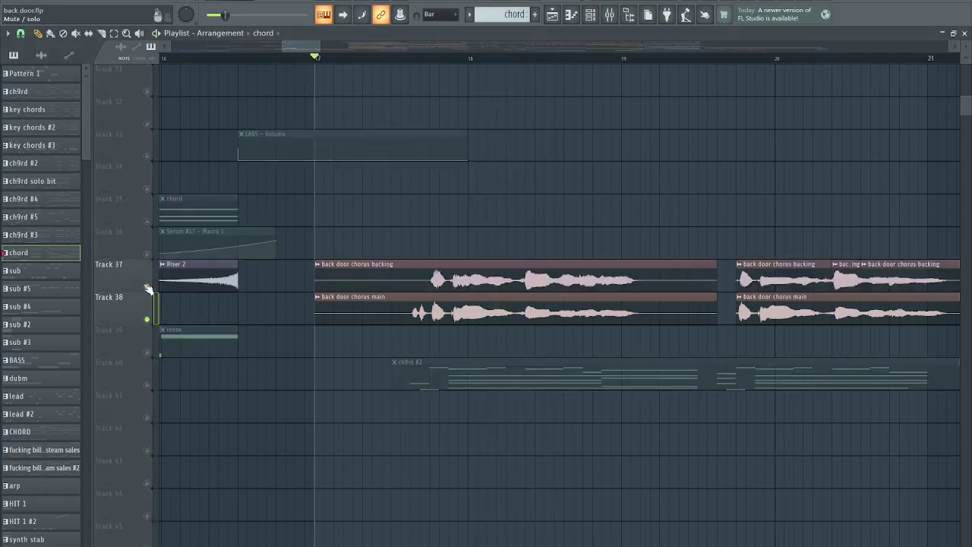
scroll(424, 185, "down", 5)
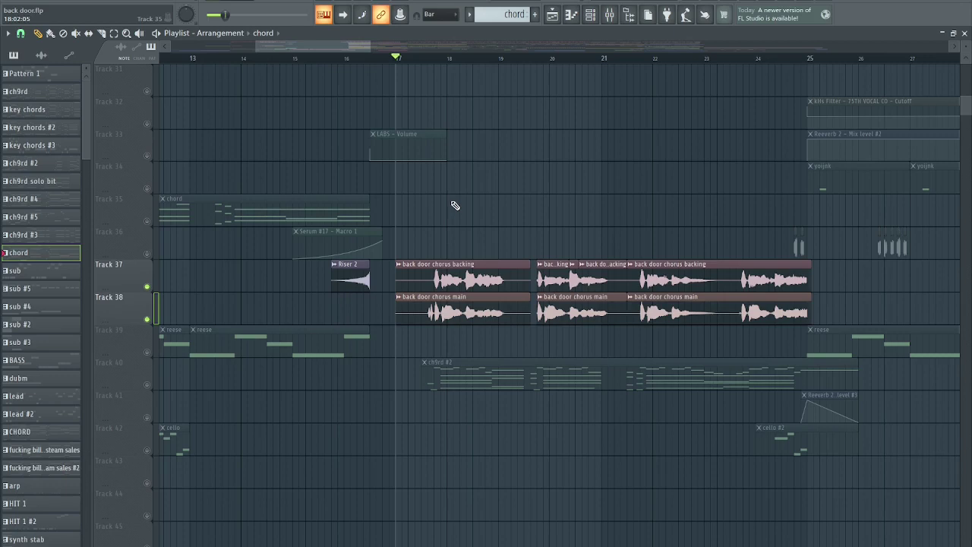
key("space")
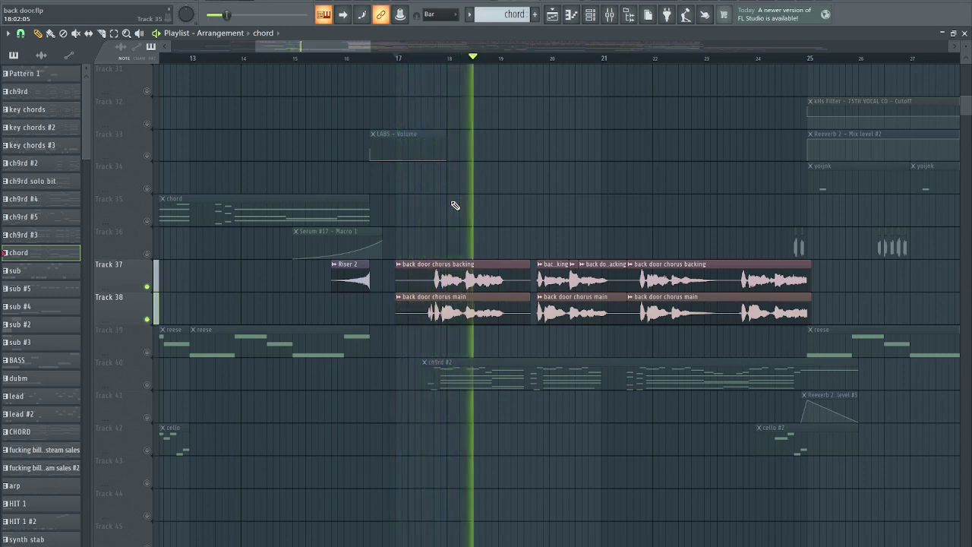
scroll(456, 206, "up", 5)
scroll(484, 185, "down", 3)
key("space")
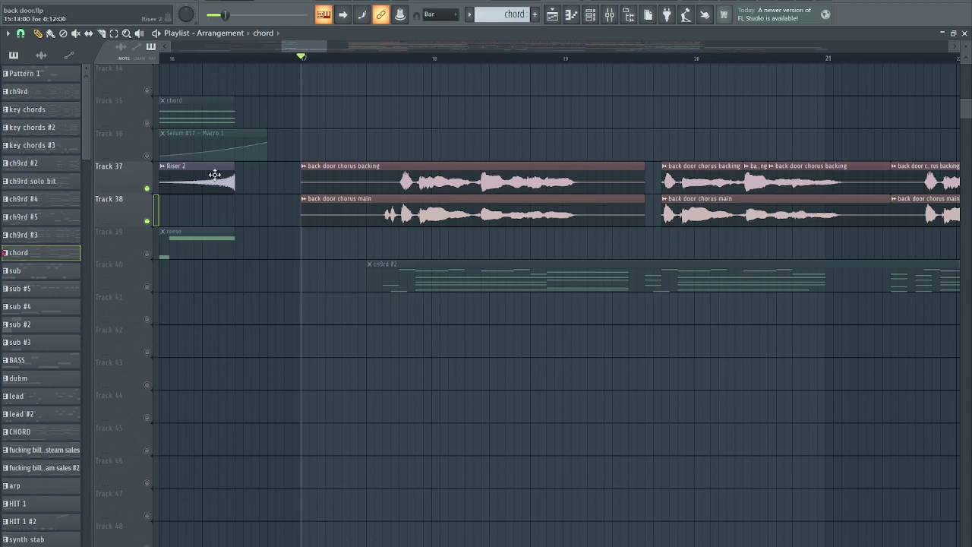
Step: Briefly replay the soloed chorus vocals from bar 17 and restore all tracks
scroll(349, 284, "up", 3)
scroll(369, 304, "down", 3)
scroll(393, 339, "up", 3)
key("space")
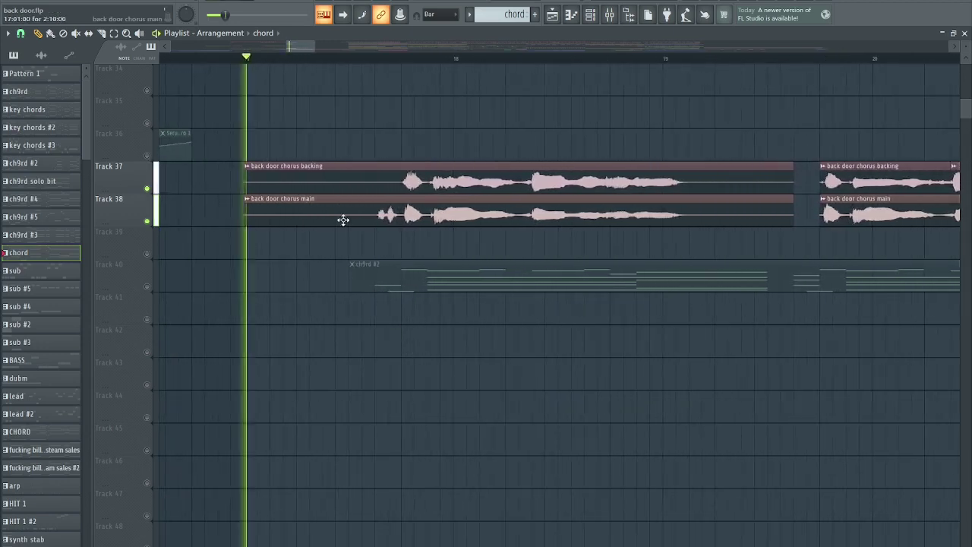
key("space")
right_click(148, 221)
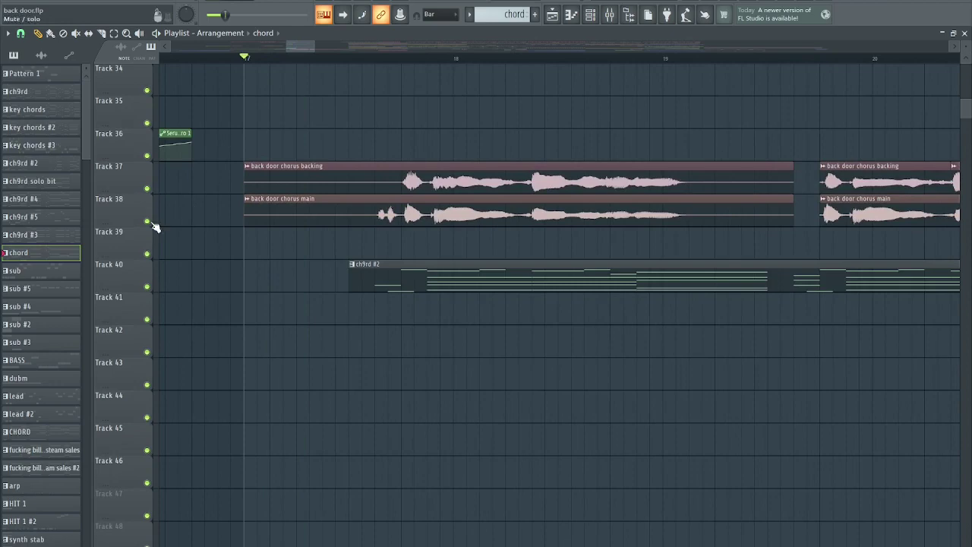
Step: Solo Track 38, play it, and review the effect chain of the back door chorus main channel on mixer insert 40
left_click(149, 221, "ctrl")
key("space")
left_click(611, 16)
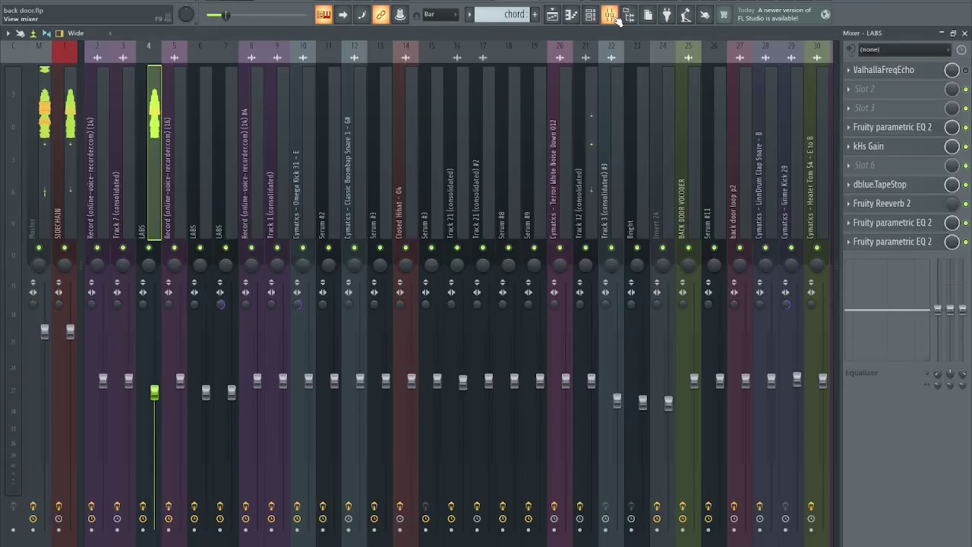
scroll(354, 154, "down", 8)
left_click(464, 121)
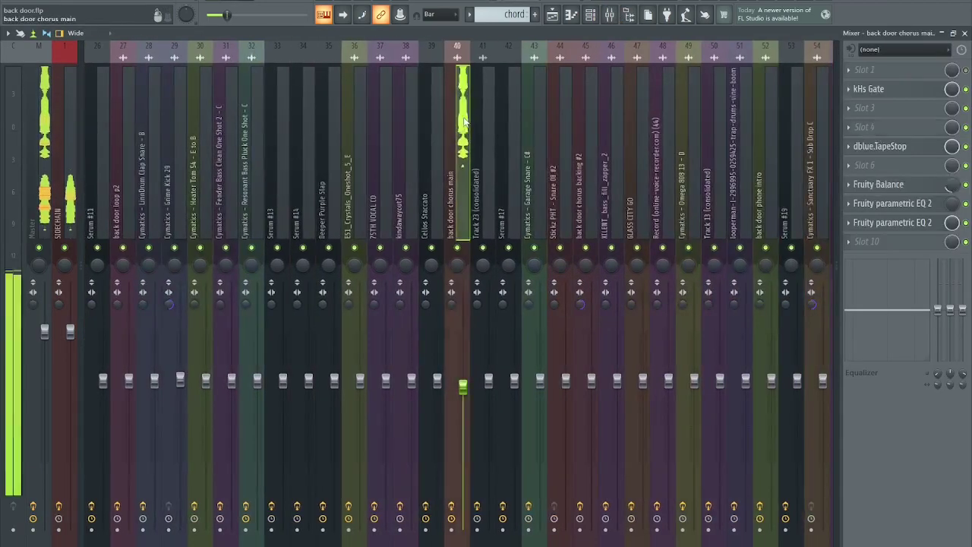
scroll(533, 118, "right", 3)
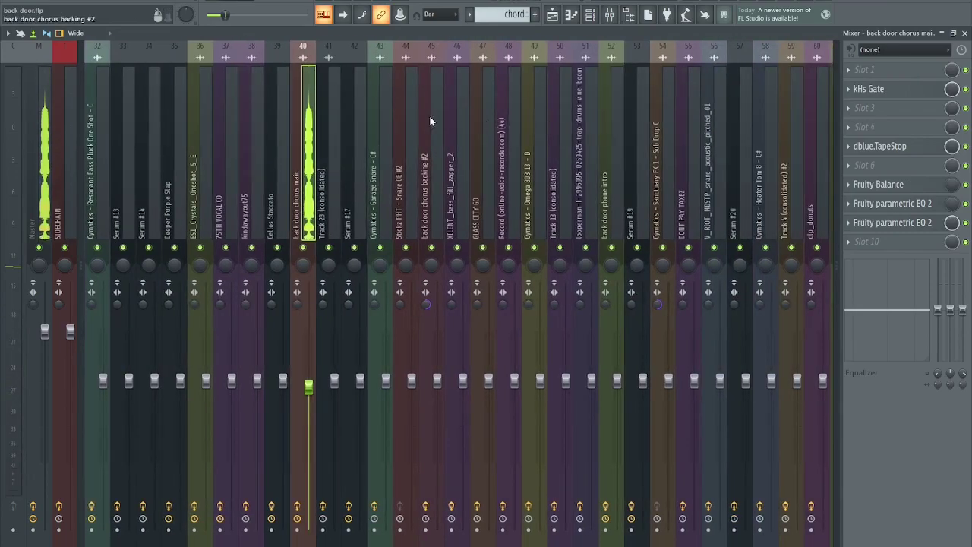
key("Escape")
scroll(315, 160, "down", 2)
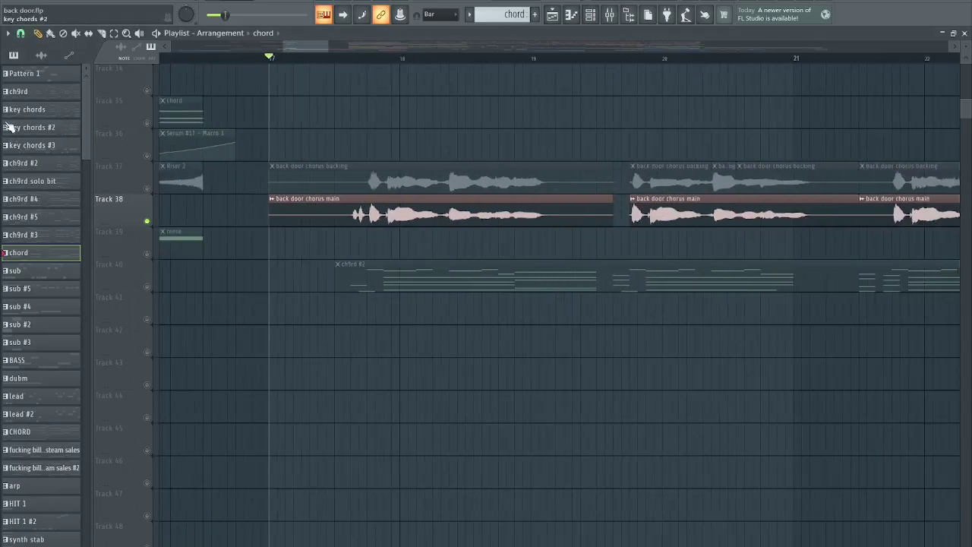
Step: Find the BACK DOOR MAIN audio clip among the project's audio clips and place it on Track 35, starting at 17:04:00
left_click(41, 55)
scroll(33, 100, "down", 8)
scroll(32, 108, "up", 8)
left_click_drag(43, 83, 308, 114)
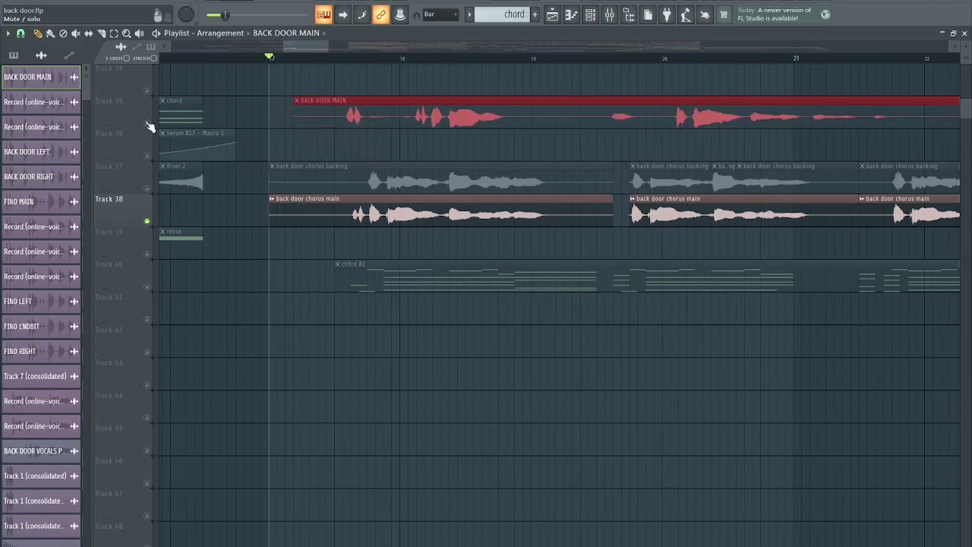
Step: Solo Track 35 and inspect the channel settings of the BACK DOOR MAIN clip
scroll(228, 135, "up", 2)
scroll(322, 162, "down", 3)
double_click(304, 165)
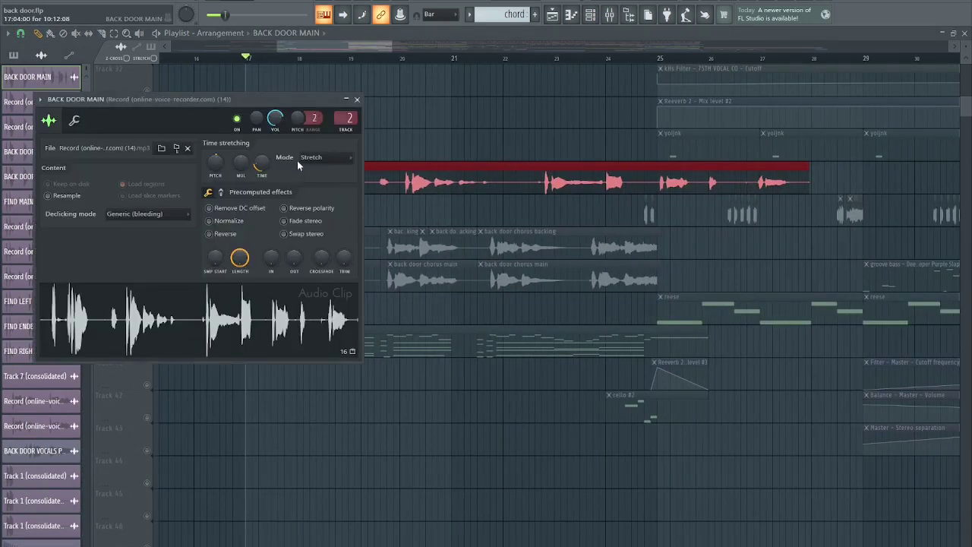
left_click(357, 100)
Step: Play the soloed BACK DOOR MAIN vocal and review its effect chain on mixer insert 2, returning to the playlist
key("space")
left_click(591, 15)
left_click(611, 15)
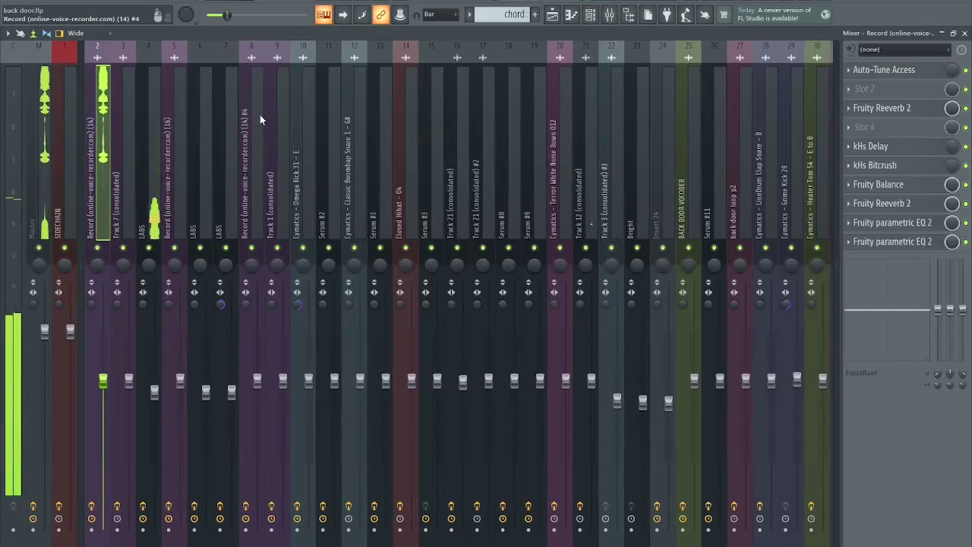
key("F9")
key("F6")
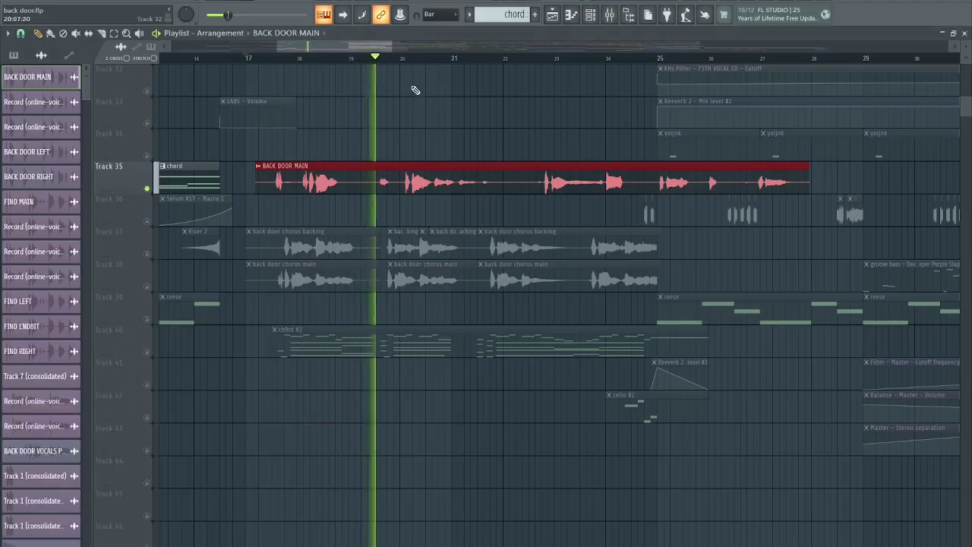
Step: Switch off the effects of mixer insert 2 and play the soloed BACK DOOR MAIN vocal from bar 18
left_click(611, 16)
left_click(611, 16)
left_click(611, 16)
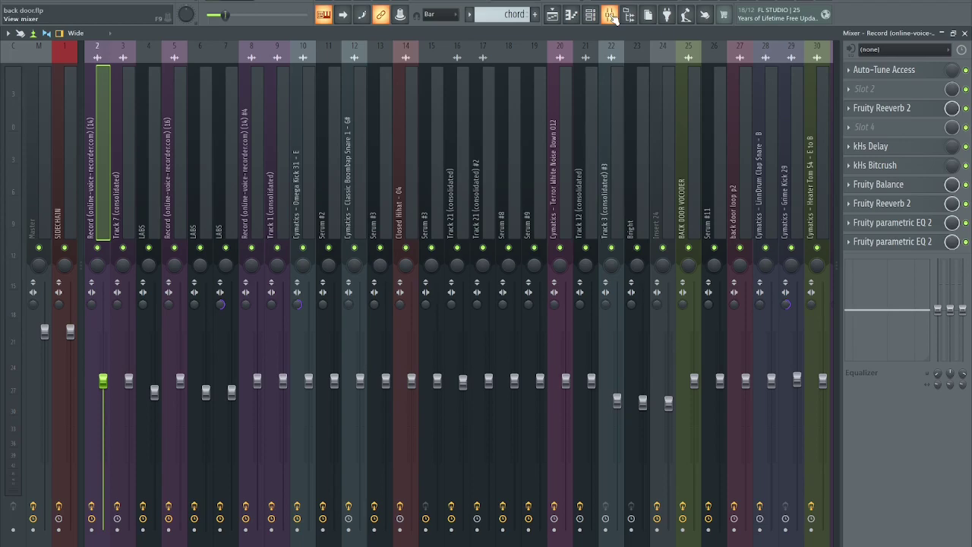
left_click(91, 507)
key("F9")
scroll(286, 228, "up", 3)
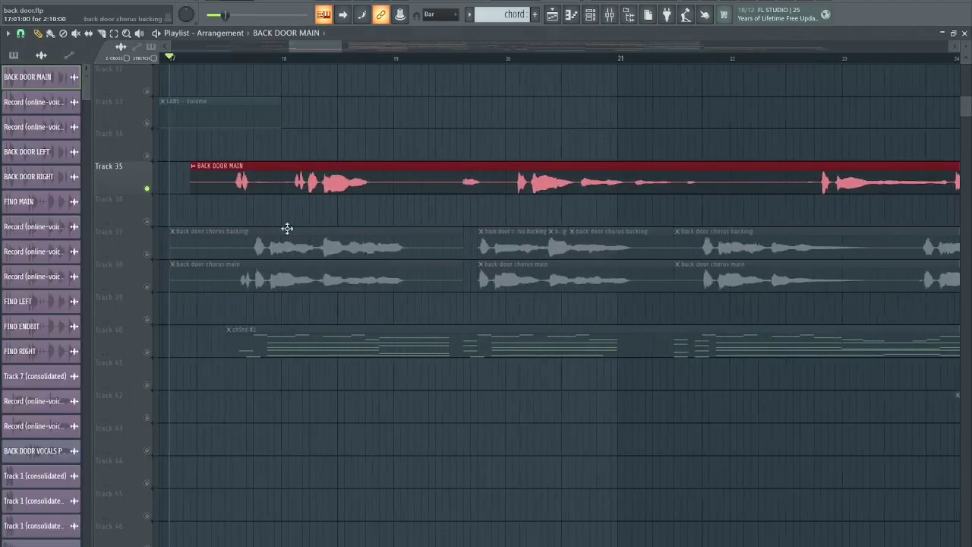
left_click(284, 59)
key("space")
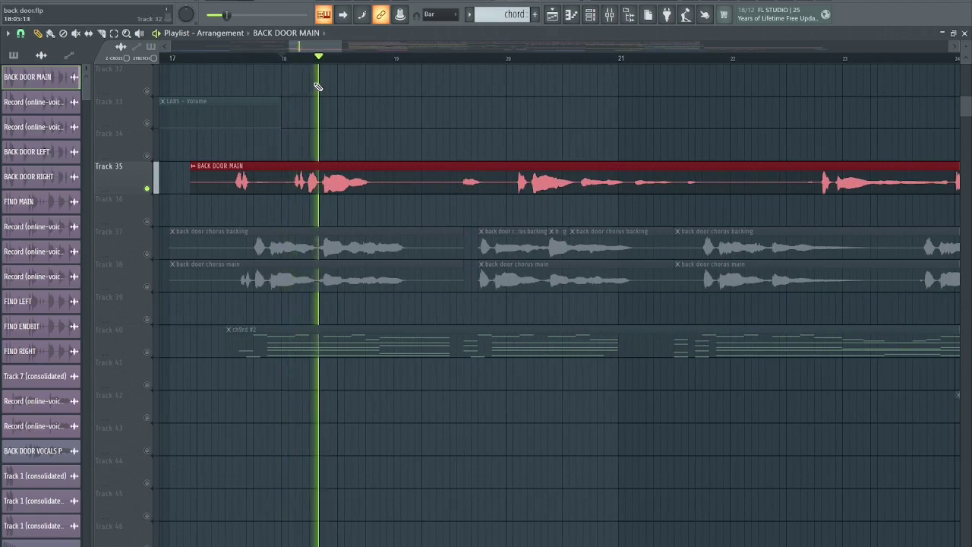
Step: Examine the mixer insert and effect chain of the soloed BACK DOOR MAIN vocal
left_click(612, 14)
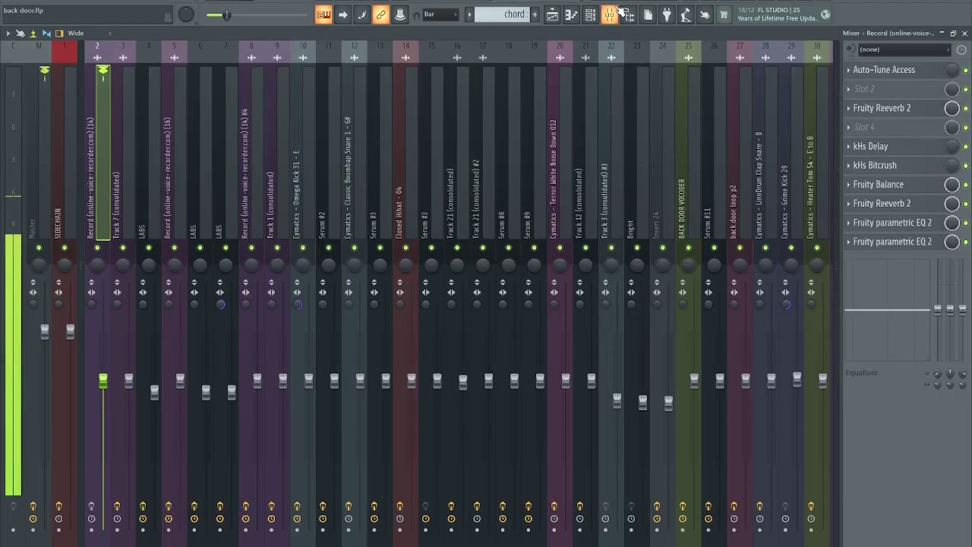
left_click(616, 10)
key("space")
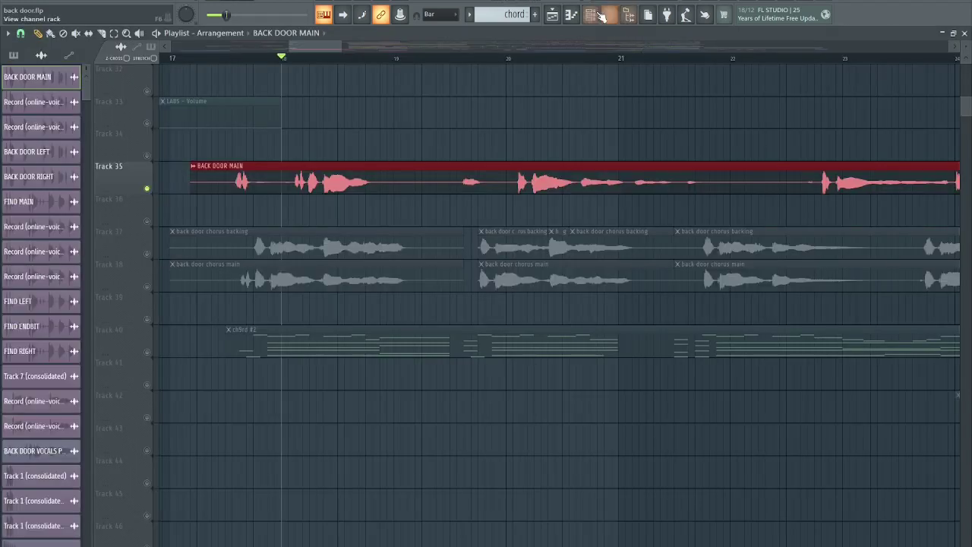
left_click(595, 14)
left_click(595, 13)
left_click(616, 17)
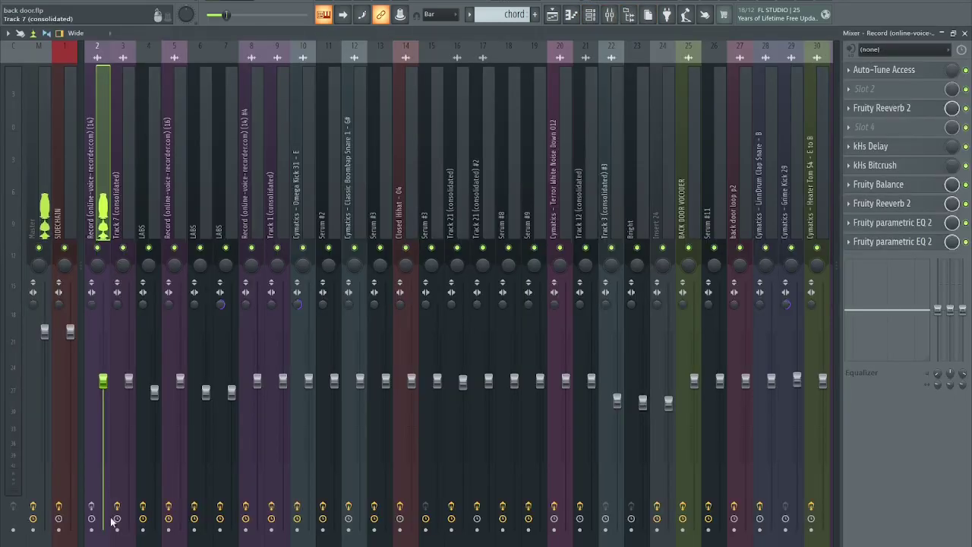
key("F9")
Step: Audition the BACK DOOR MAIN vocal from near bar 23, reposition playback to bar 24 and deselect the clip
scroll(446, 70, "down", 1)
scroll(446, 70, "down", 3)
left_click(656, 56)
key("space")
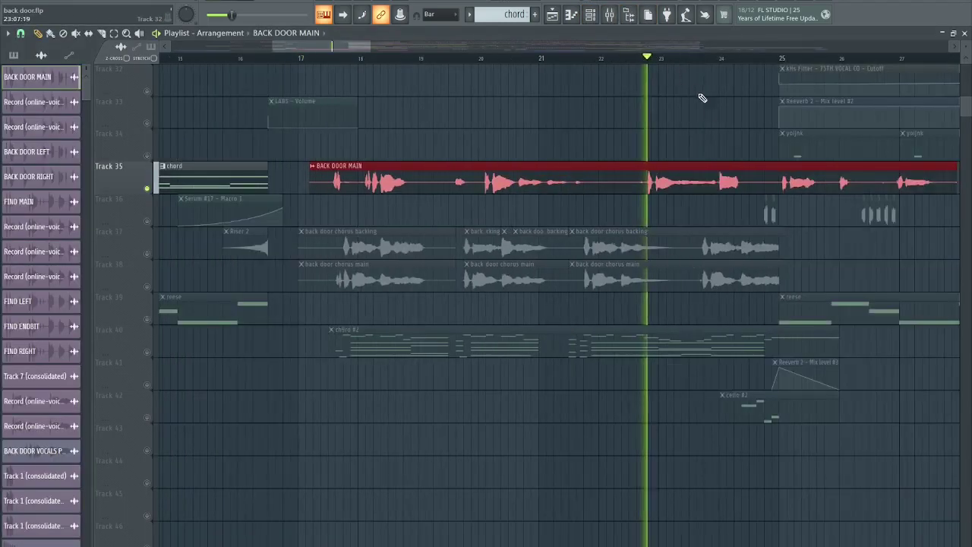
scroll(726, 124, "up", 4)
scroll(656, 128, "up", 2)
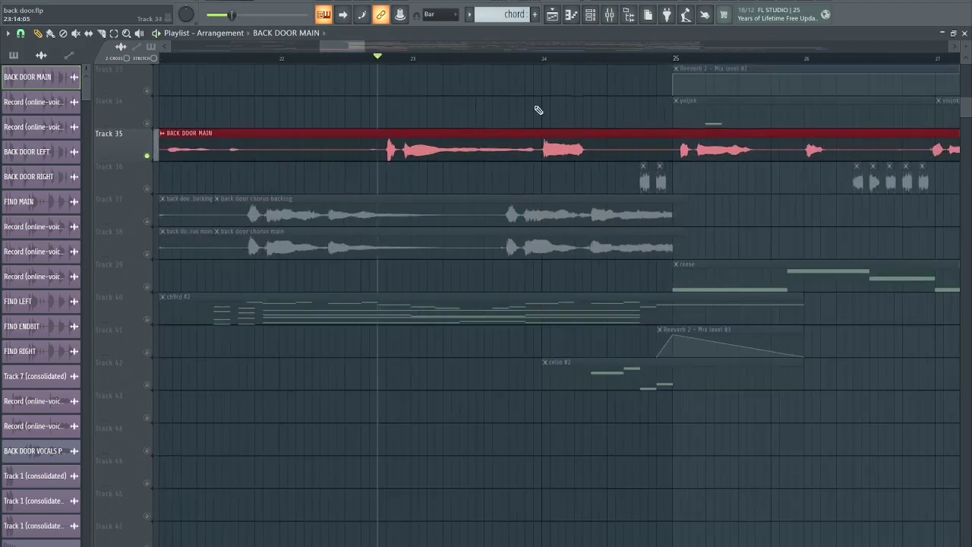
left_click_drag(524, 58, 576, 71)
key("ctrl+d")
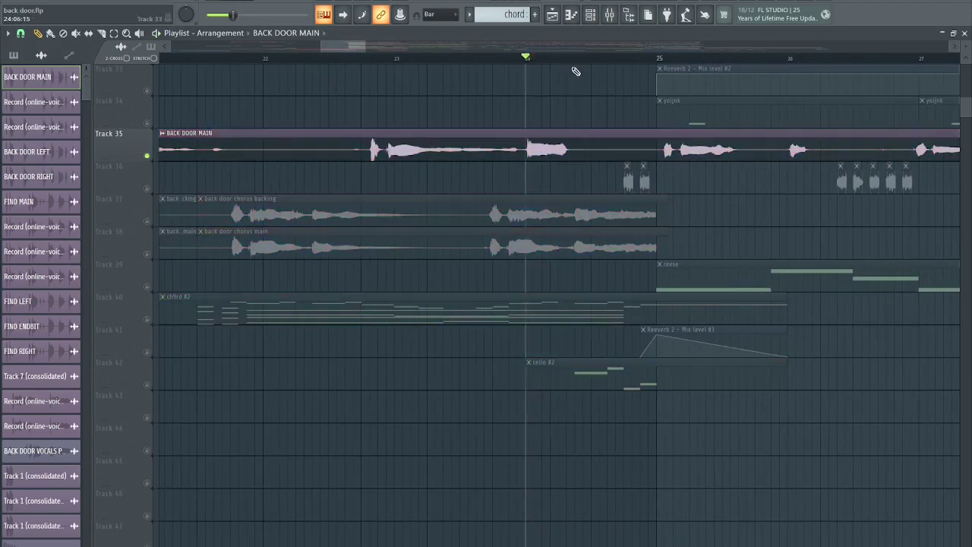
Step: Audition the end of the BACK DOOR MAIN vocal from bar 25, skipping ahead to bar 26, and stop playback
scroll(576, 70, "down", 3)
scroll(416, 76, "down", 3)
scroll(588, 119, "up", 4)
left_click(470, 61)
key("space")
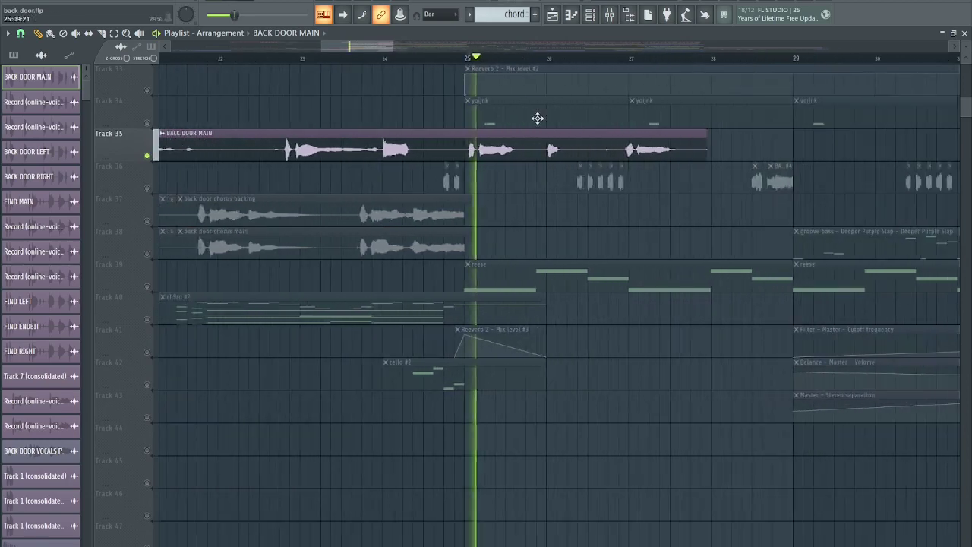
left_click(550, 70)
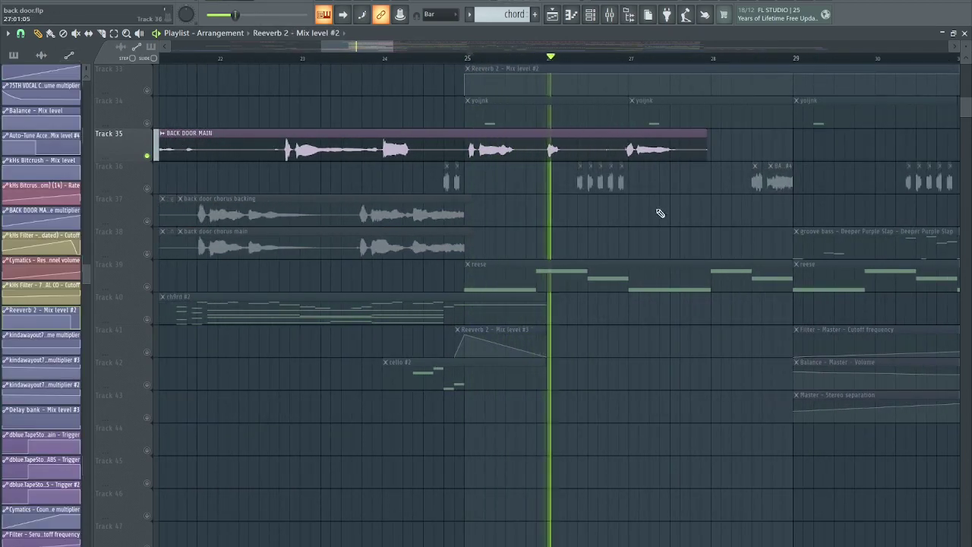
scroll(590, 48, "up", 2)
scroll(691, 195, "down", 4)
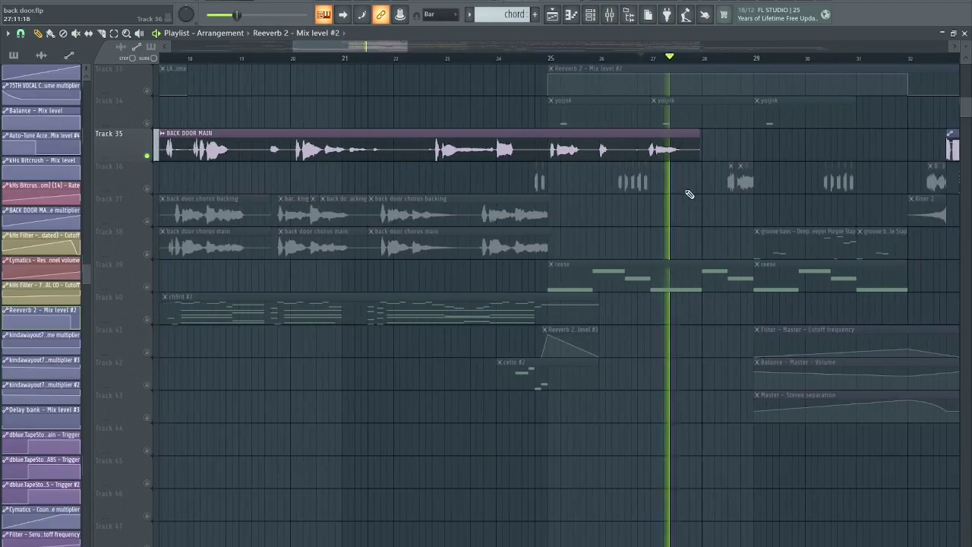
scroll(711, 192, "down", 1)
key("space")
scroll(493, 102, "up", 2)
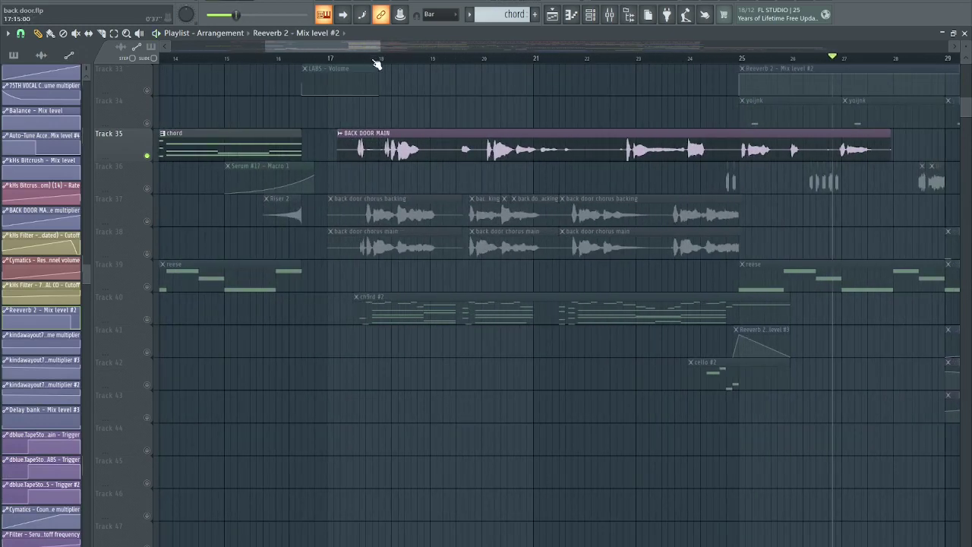
Step: Replay the start of the vocal, return the playhead to bar 17 and delete the BACK DOOR MAIN clip from track 35
left_click(376, 64)
scroll(393, 127, "up", 2)
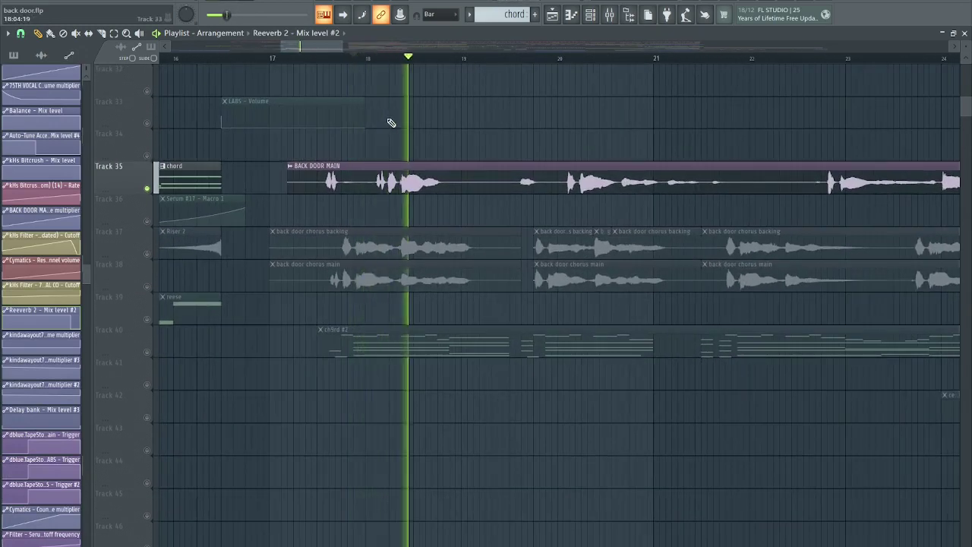
key("space")
left_click_drag(279, 59, 273, 60)
right_click(403, 173)
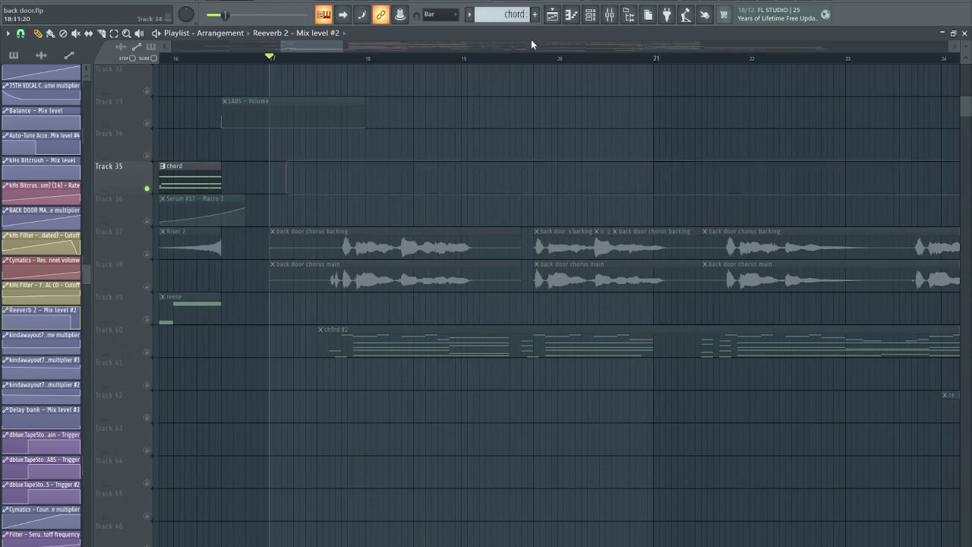
Step: Inspect the first Fruity Reeverb 2 in the effect chain of mixer insert 2
left_click(609, 14)
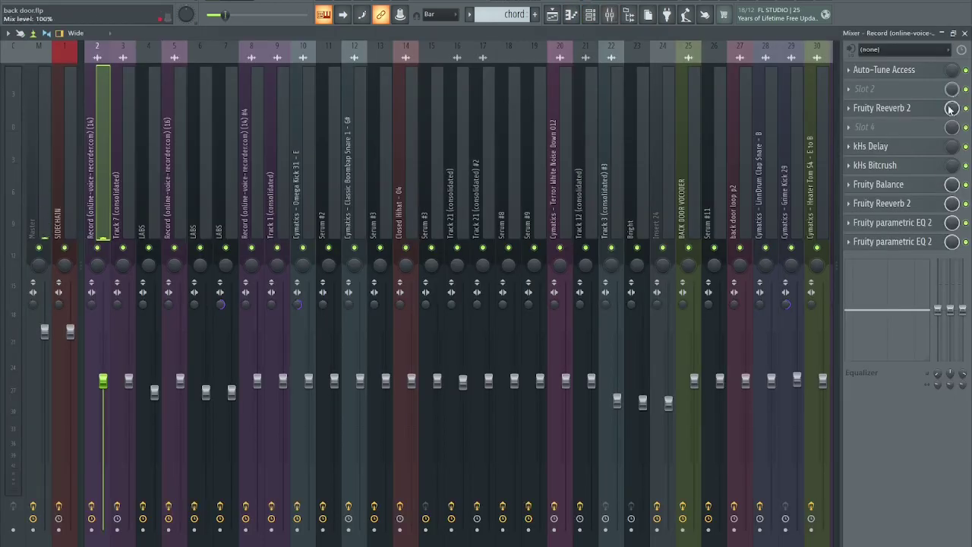
left_click(889, 97)
key("Escape")
left_click(893, 108)
left_click(894, 108)
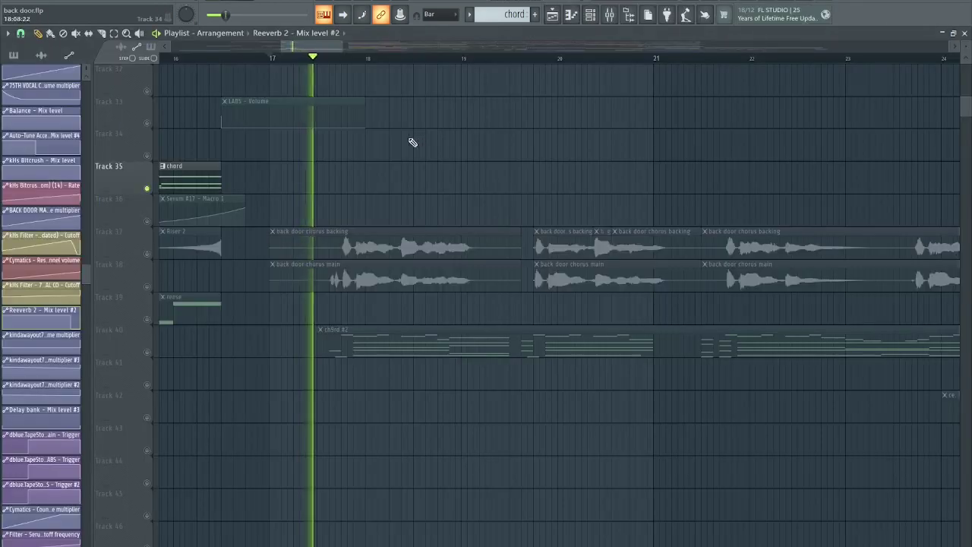
Step: Stop playback, hide the file browser and check the Auto-Tune Access slot on mixer insert 2
key("space")
left_click(628, 16)
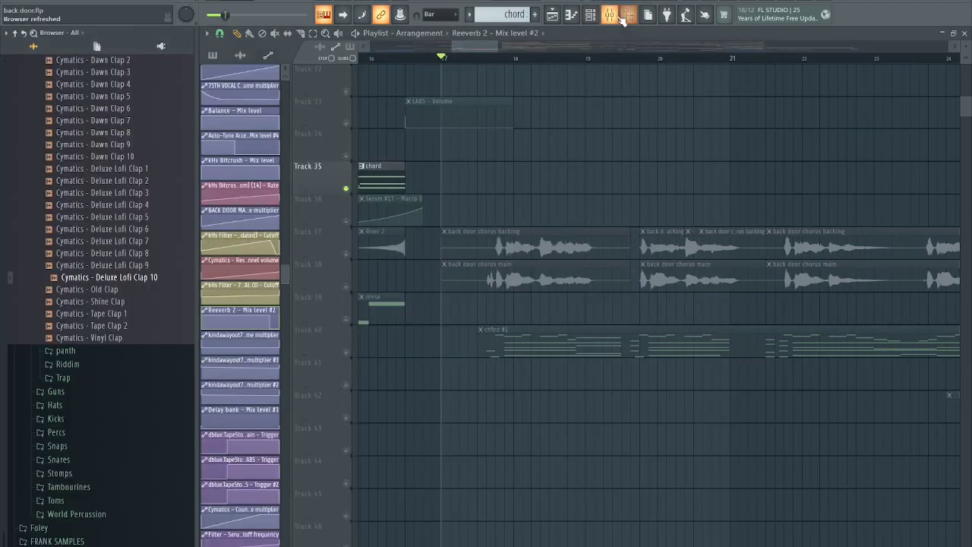
left_click(610, 14)
left_click(629, 16)
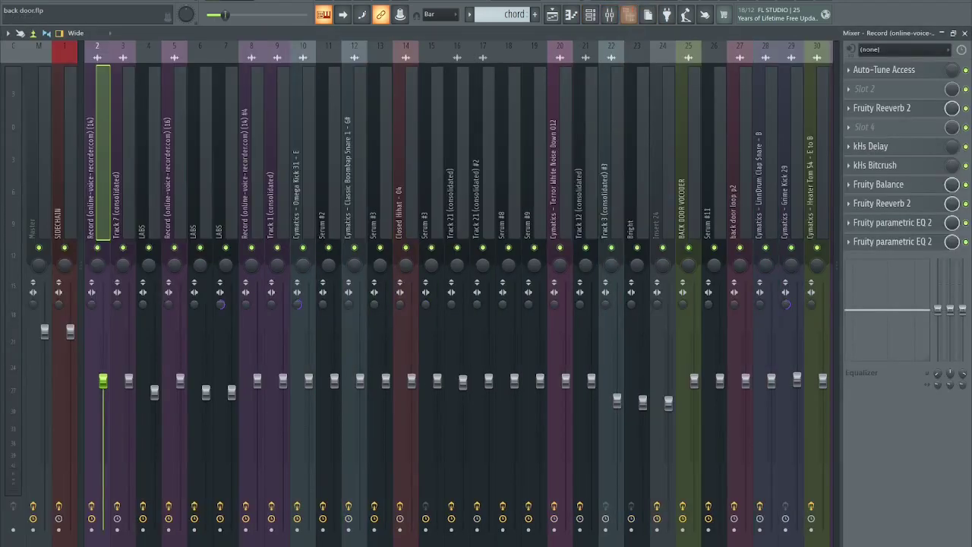
left_click(945, 69)
key("Escape")
key("Escape")
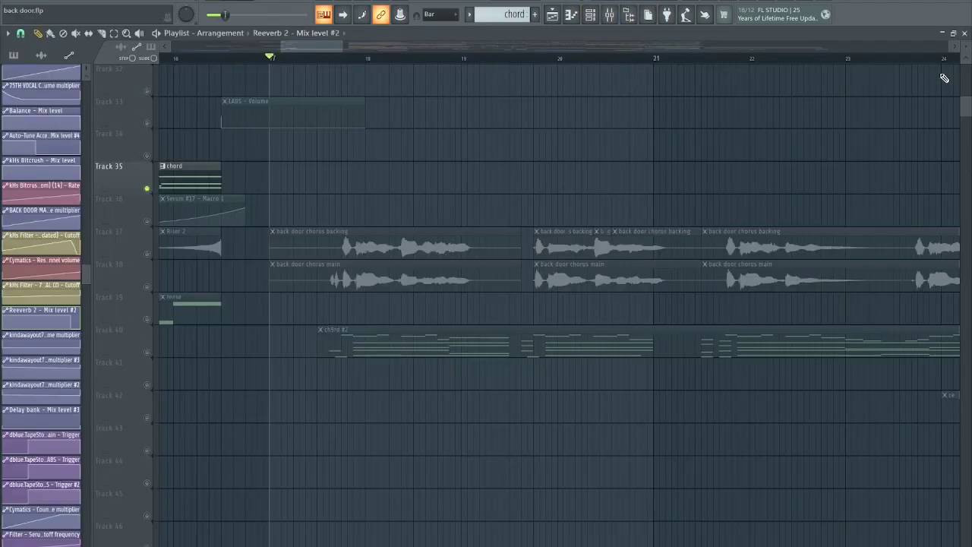
Step: Isolate tracks 37 and 38 and listen to the chorus backing and main vocals from bar 17
left_click_drag(168, 253, 176, 277)
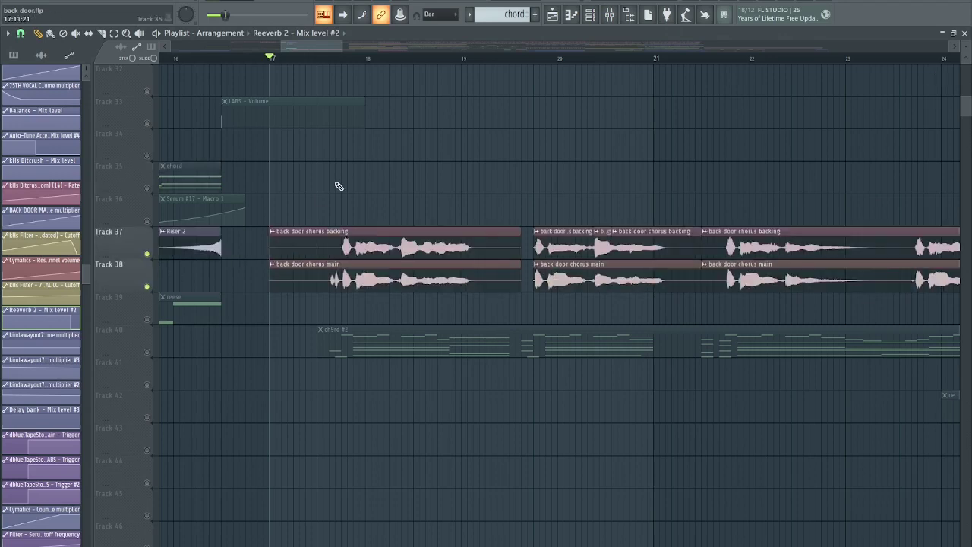
scroll(340, 186, "down", 3)
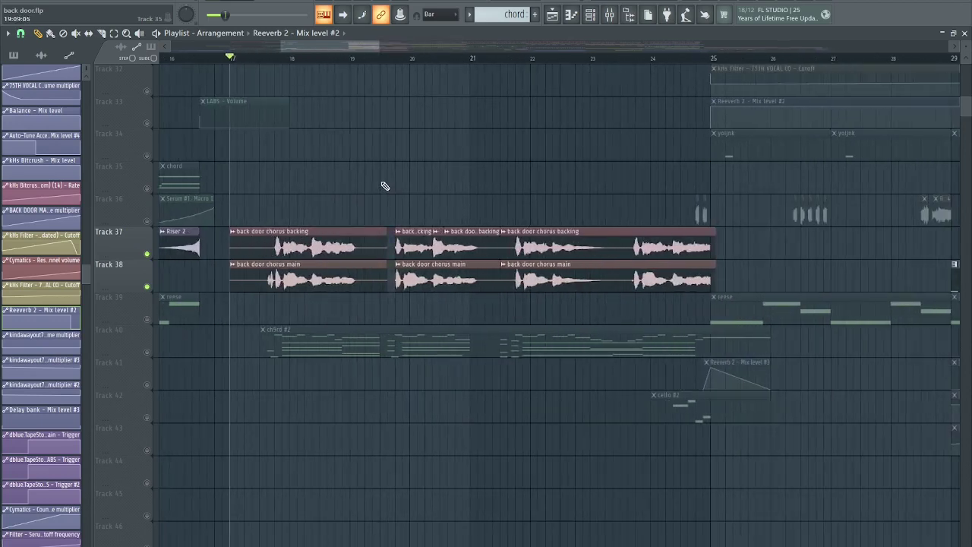
scroll(385, 186, "up", 2)
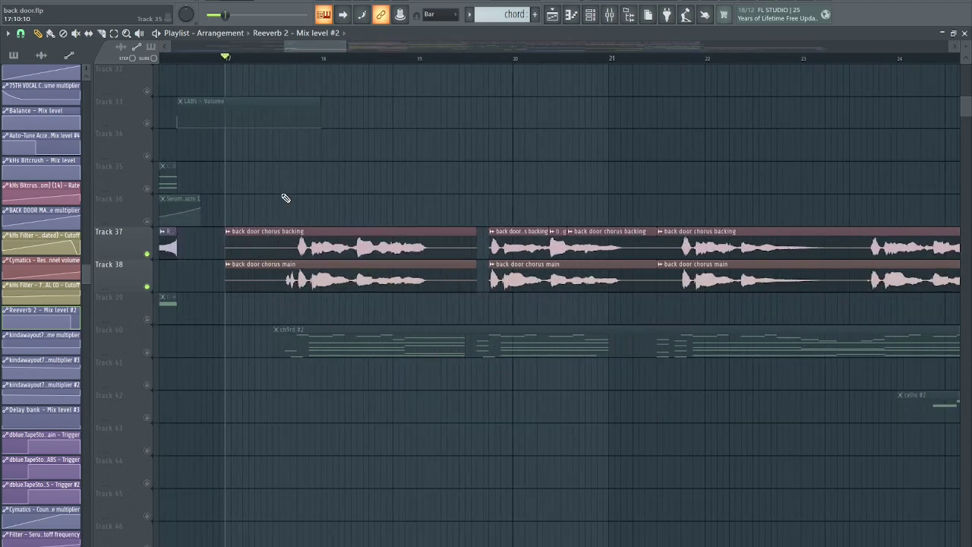
left_click(625, 15)
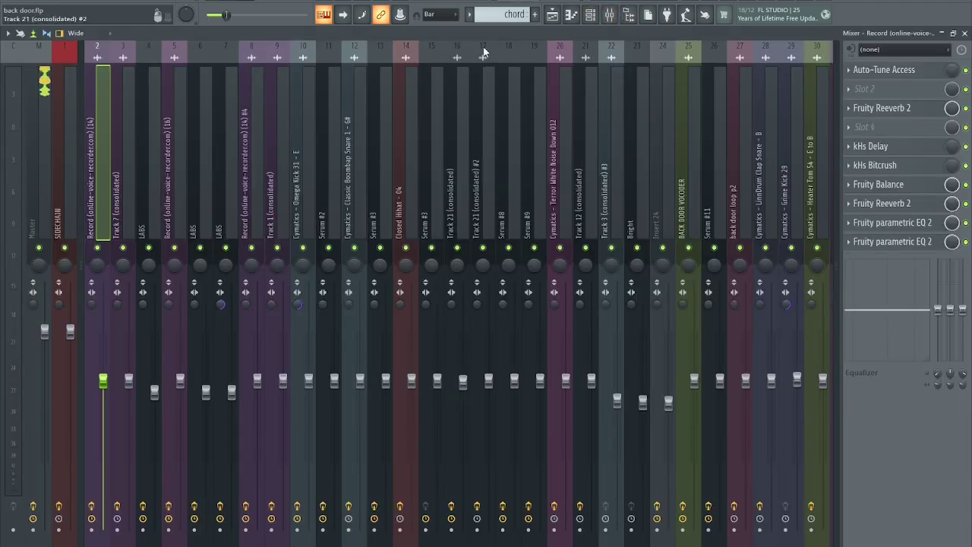
key("F5")
key("space")
Step: View the back door chorus main clip's channel settings, mute track 38 and move the playhead between bars 17 and 18
double_click(325, 271)
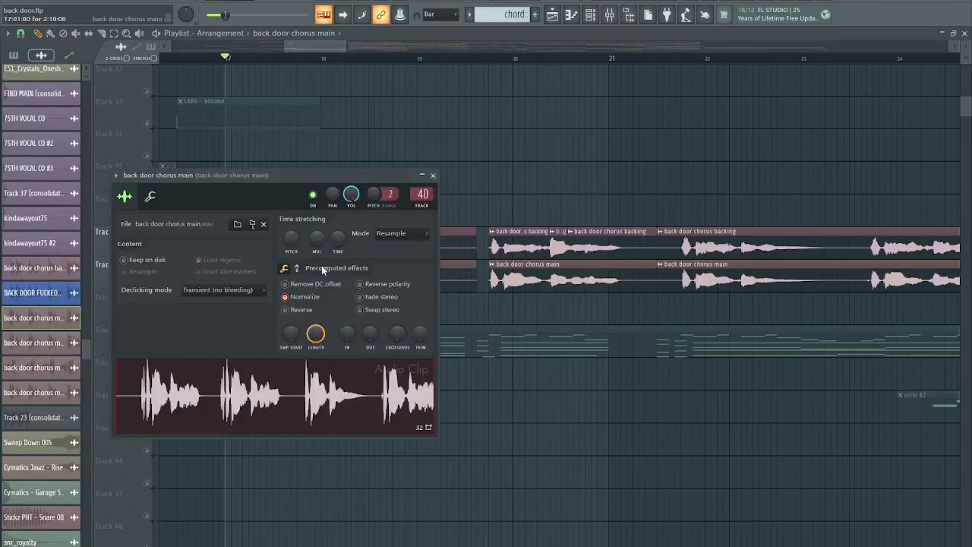
key("Escape")
left_click(146, 286)
left_click(287, 58)
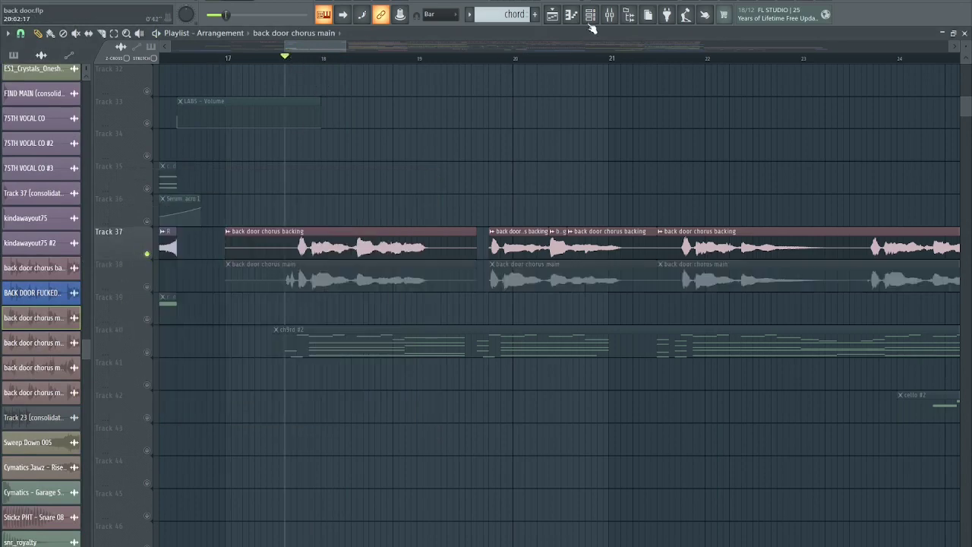
Step: Inspect the back door chorus main effect chain on mixer insert 40, including its kHs Gate
left_click(610, 16)
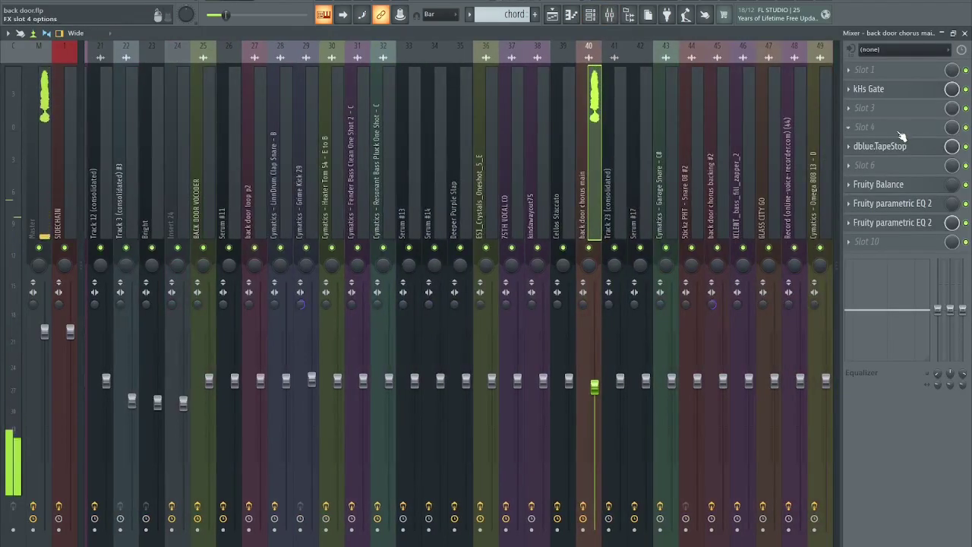
scroll(600, 205, "right", 3)
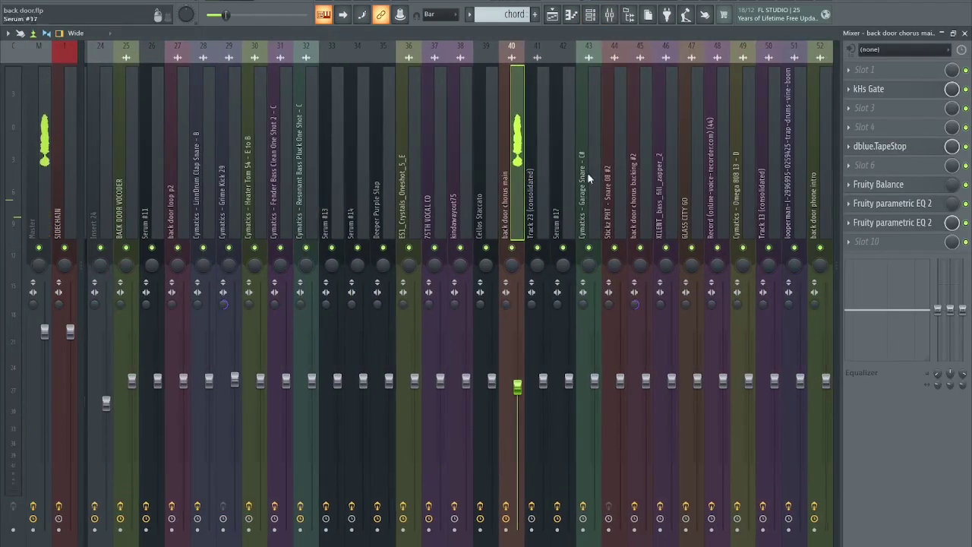
left_click(904, 91)
left_click(894, 90)
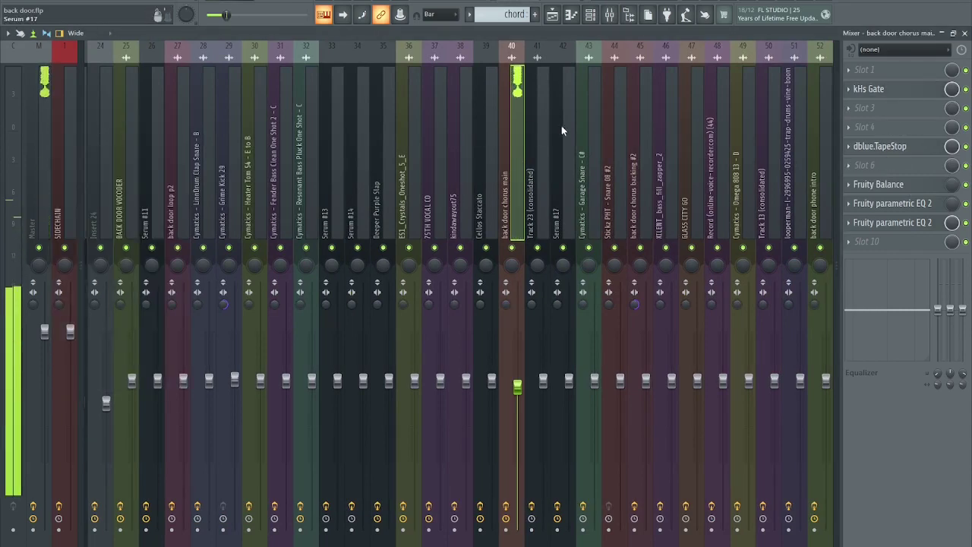
key("Escape")
Step: View the back door chorus backing clip's channel settings and glance at the mixer
double_click(407, 243)
key("Escape")
left_click(611, 15)
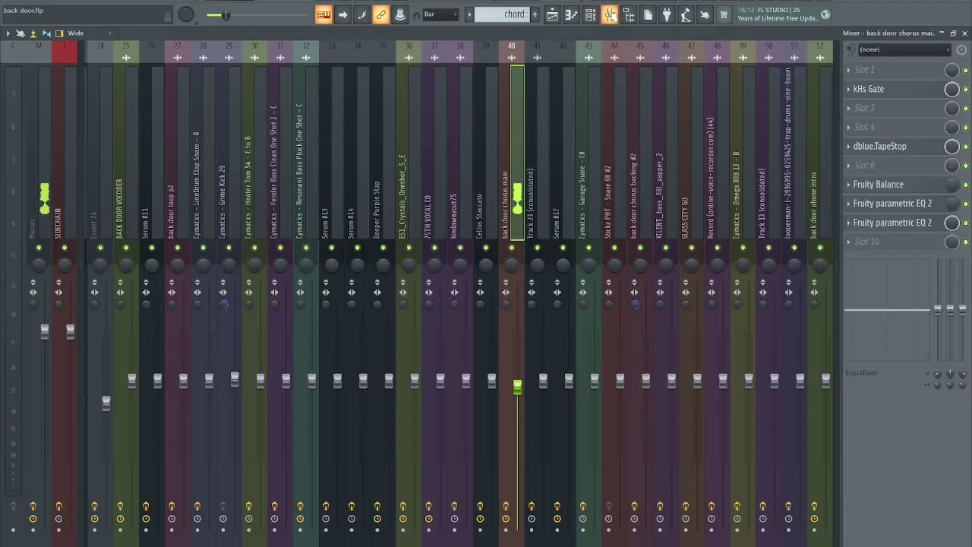
left_click(611, 16)
Step: Unmute all playlist tracks, return the playhead to bar 17 and solo track 40
right_click(147, 254)
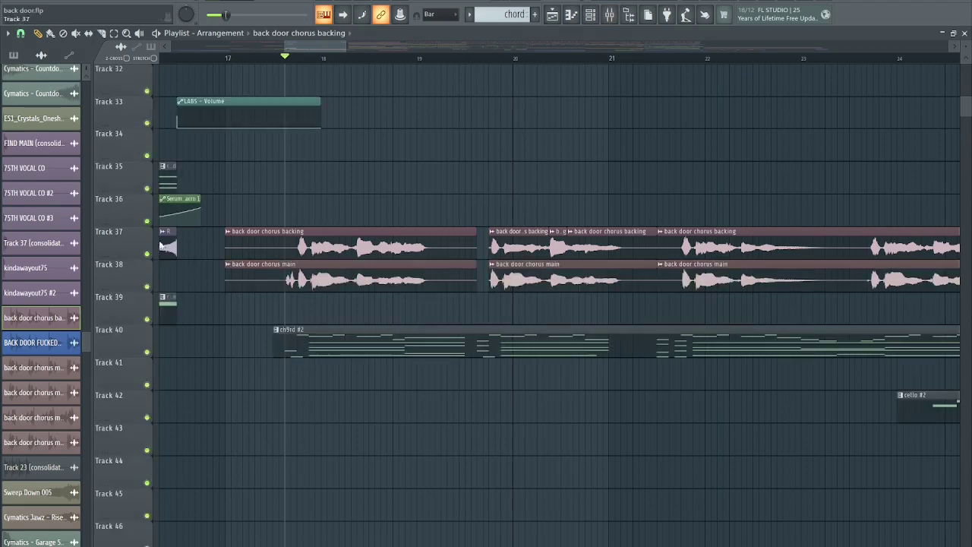
left_click(229, 59)
scroll(228, 243, "down", 2)
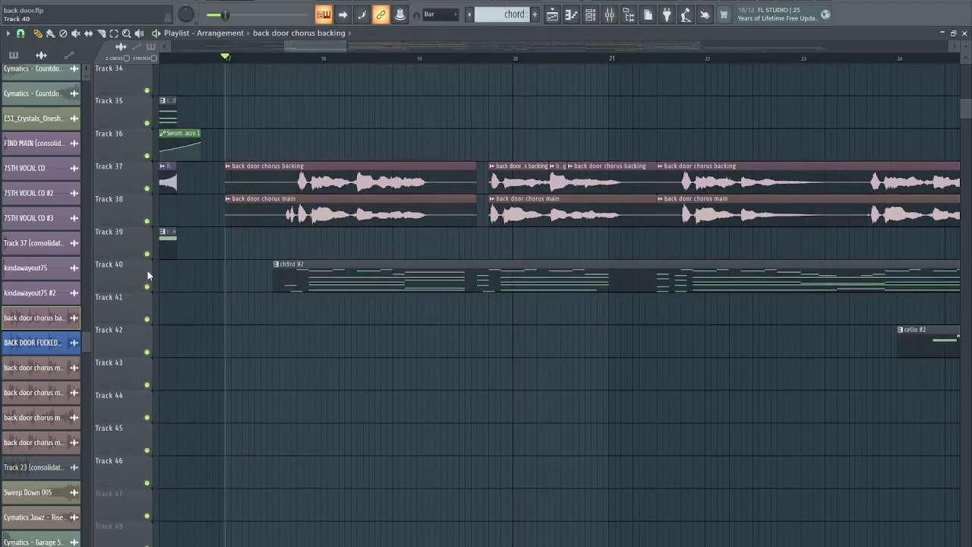
right_click(146, 287)
right_click(147, 287)
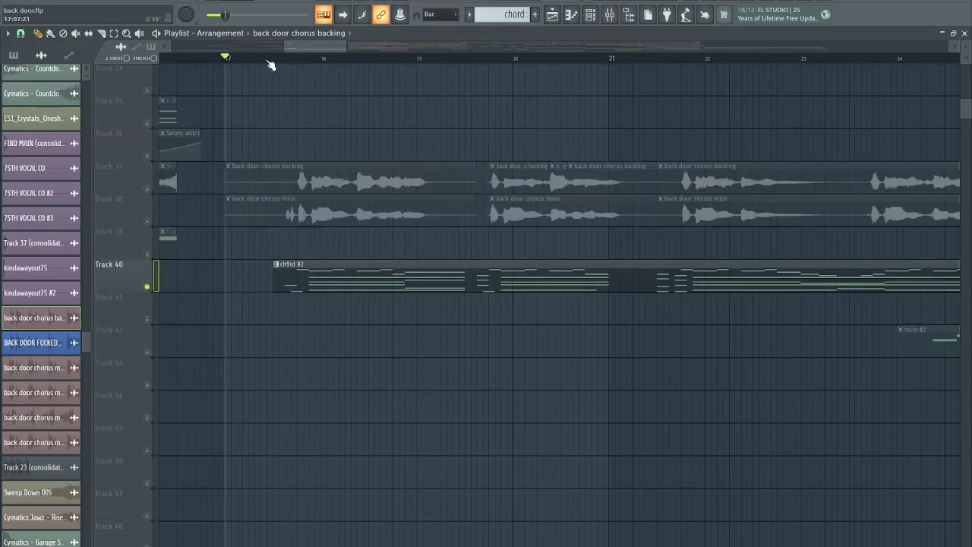
Step: Listen to the soloed ch9rd #2 pattern on track 40 from bar 17 to past bar 25, and stop playback
key("space")
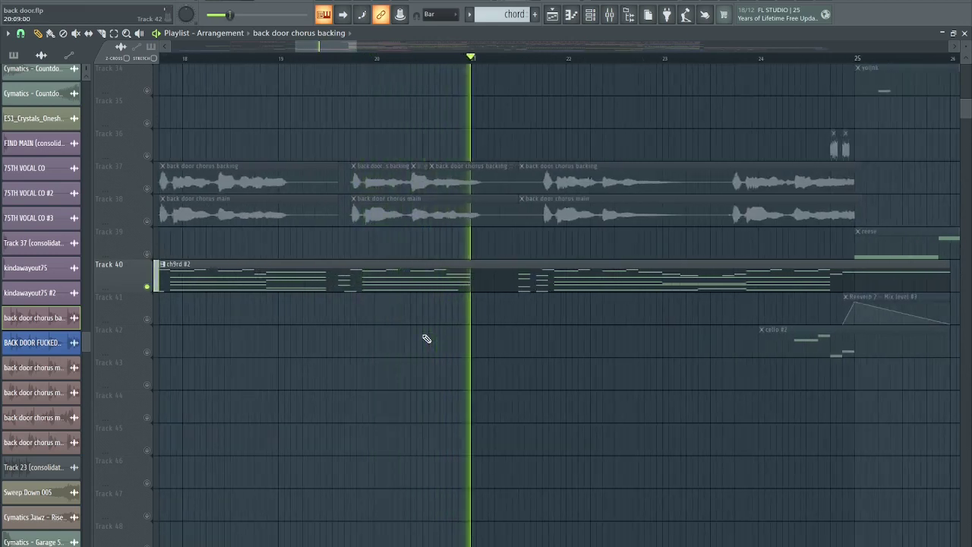
scroll(643, 382, "up", 3)
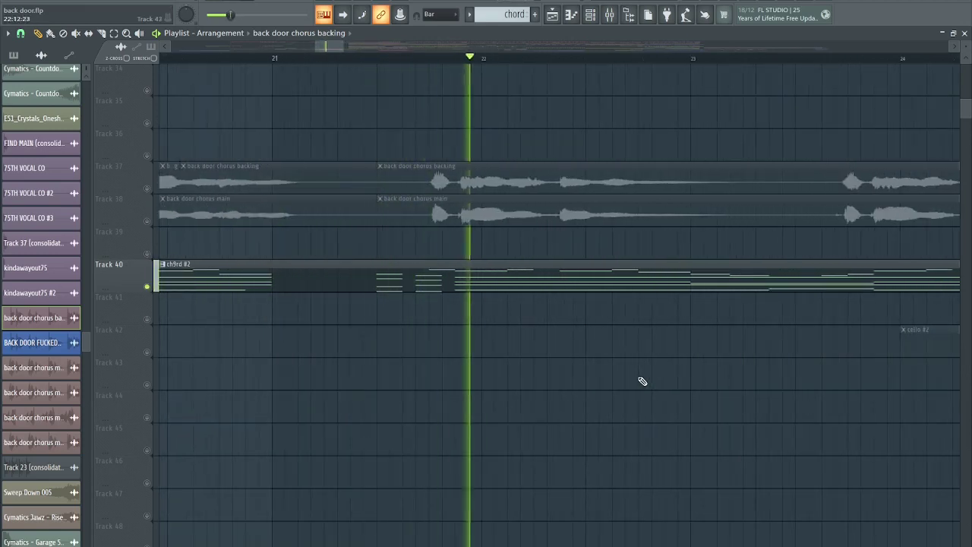
scroll(643, 381, "down", 3)
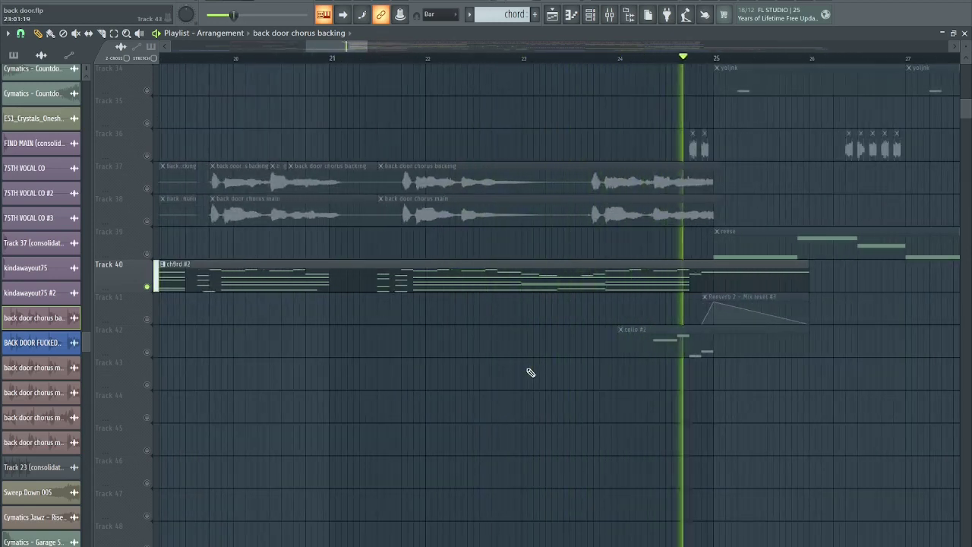
scroll(530, 372, "down", 3)
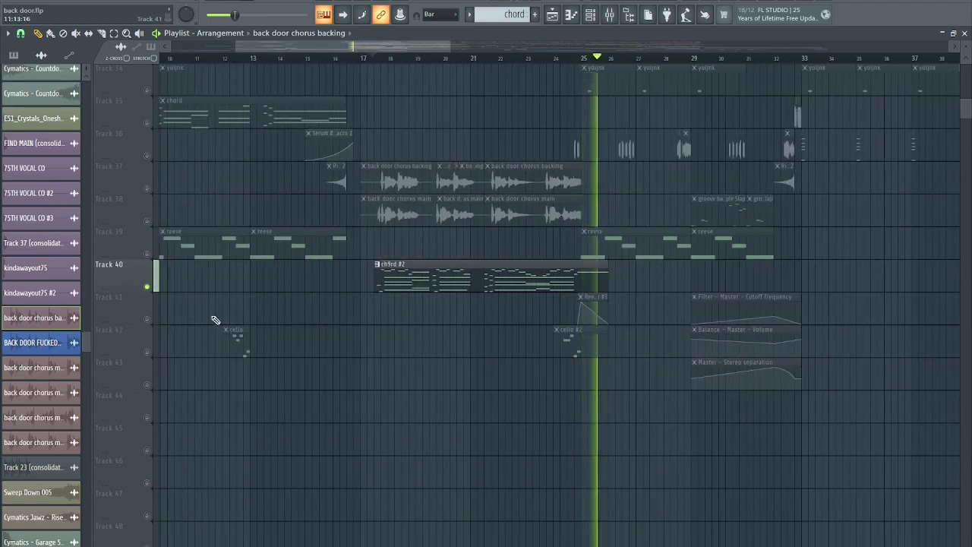
key("space")
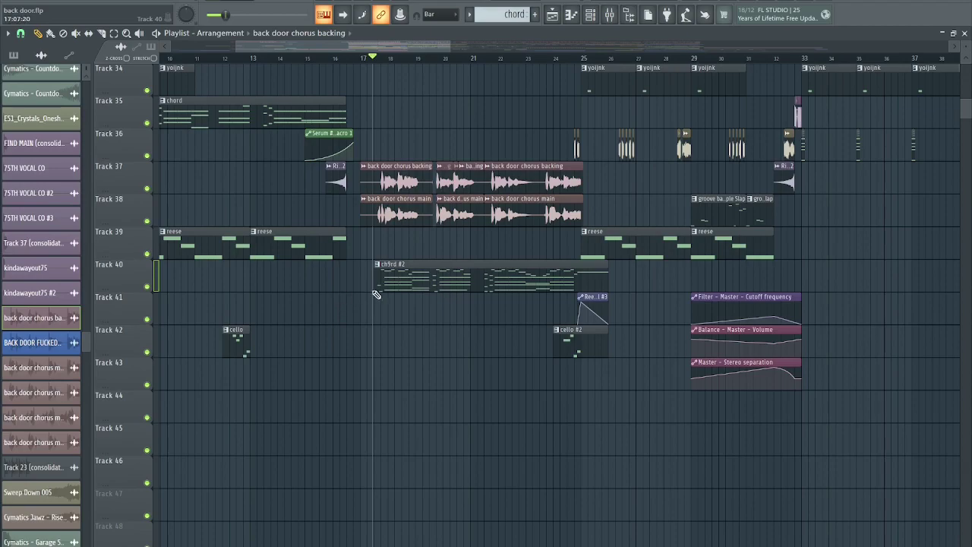
Step: Place the playhead at bar 81 and solo track 28 with the mallets patterns
scroll(395, 392, "down", 3)
scroll(892, 387, "up", 3)
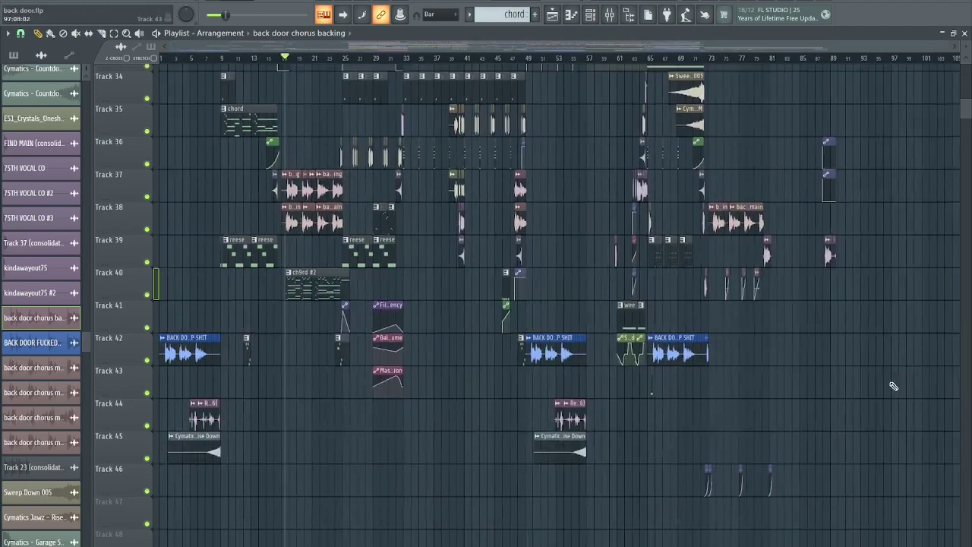
scroll(888, 404, "up", 3)
scroll(619, 319, "up", 3)
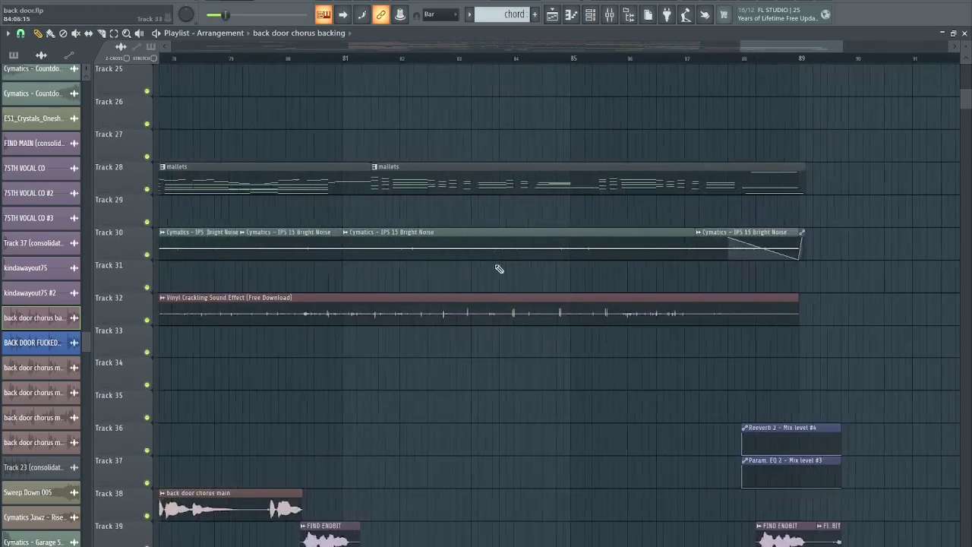
left_click(340, 60)
scroll(342, 143, "up", 3)
right_click(147, 189)
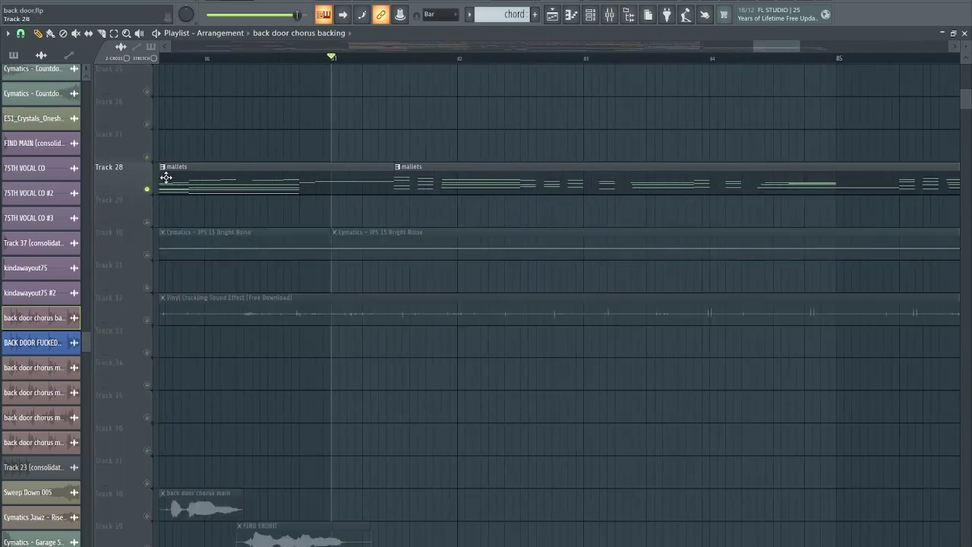
Step: Listen to the soloed mallets patterns from bar 81 to past bar 84, stop playback and unmute all tracks
key("space")
scroll(400, 109, "down", 2)
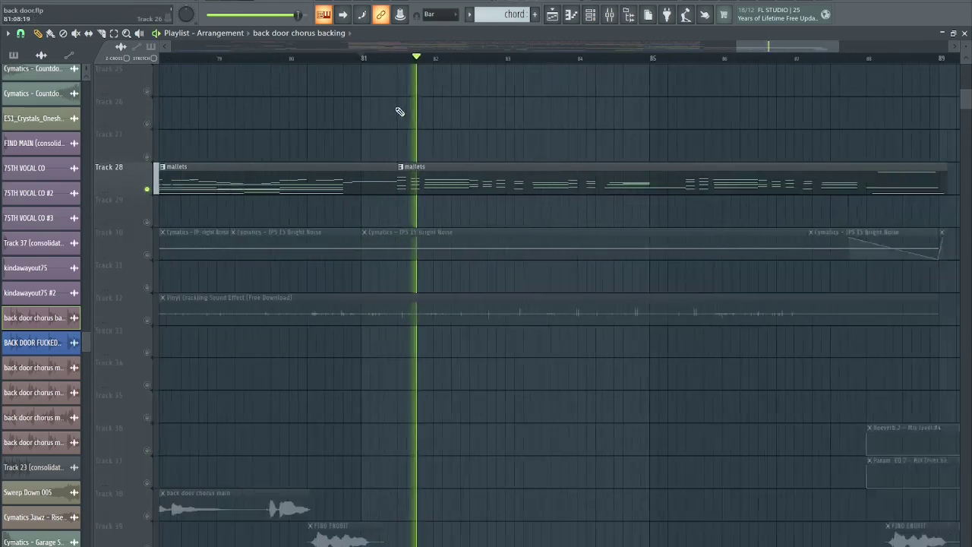
scroll(452, 113, "up", 2)
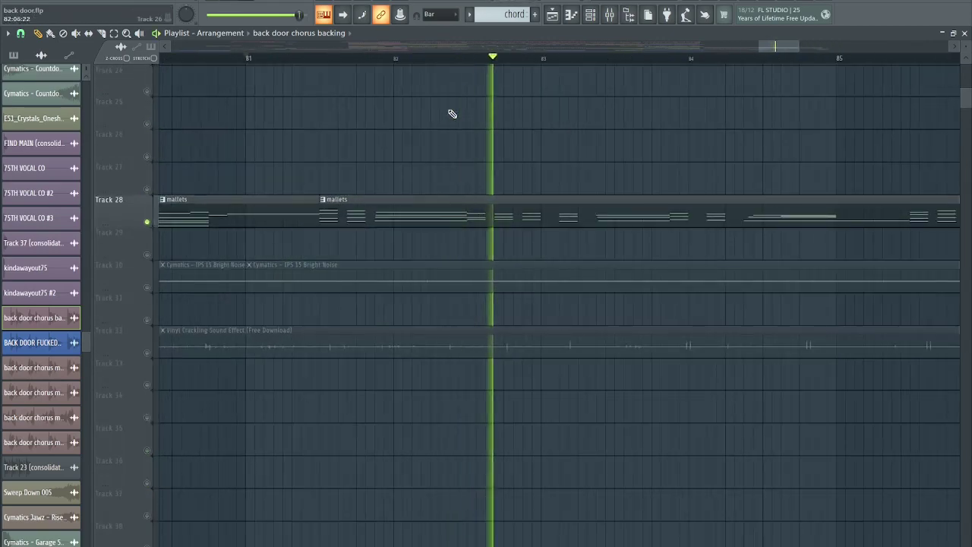
scroll(452, 114, "down", 3)
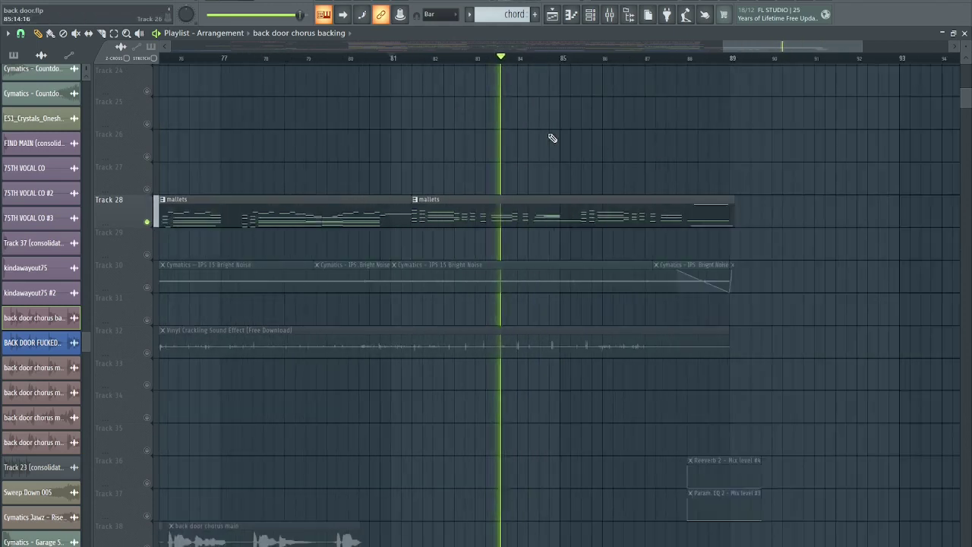
scroll(539, 136, "down", 2)
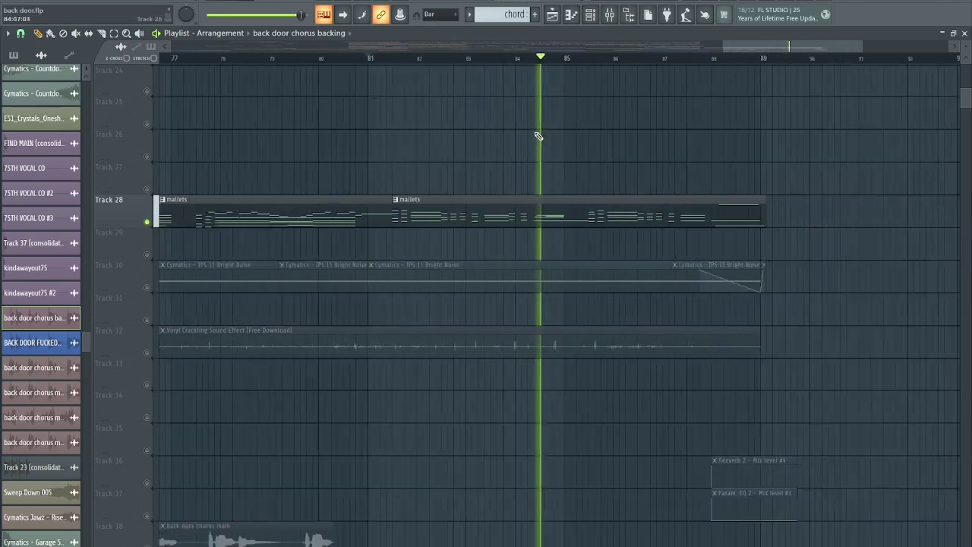
key("space")
right_click(149, 220)
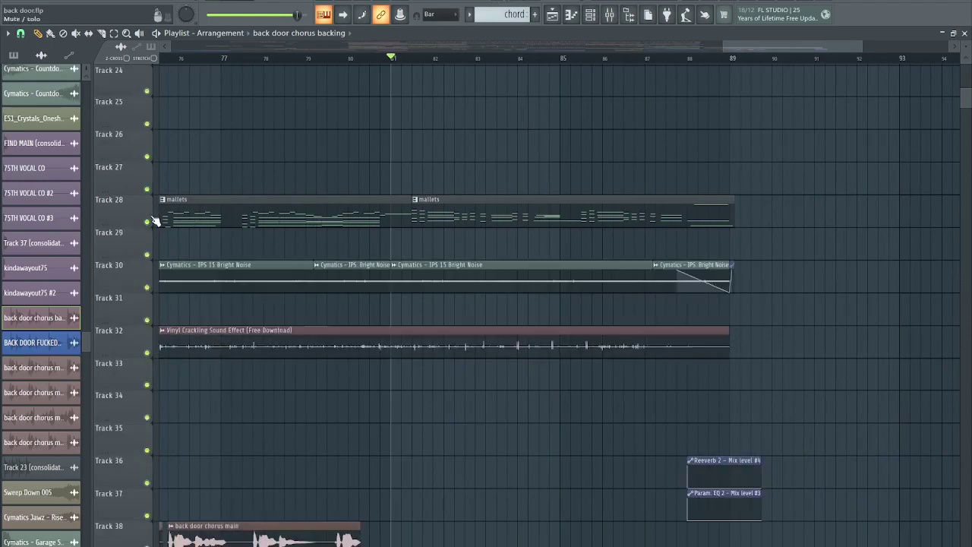
Step: Save the project and return to the chorus section at bar 17
scroll(721, 127, "down", 2)
scroll(721, 127, "down", 1)
key("ctrl+s")
scroll(843, 180, "down", 4)
scroll(854, 184, "down", 3)
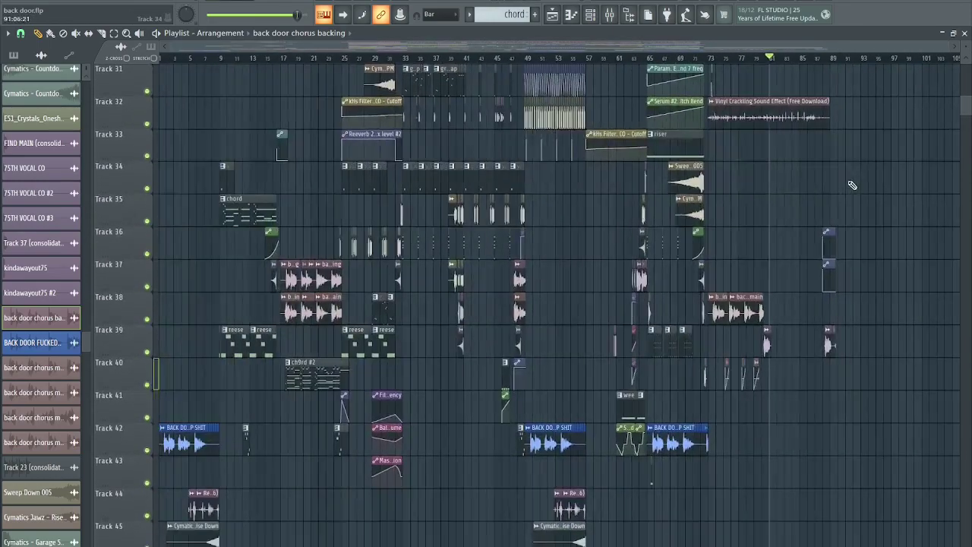
scroll(303, 396, "up", 8)
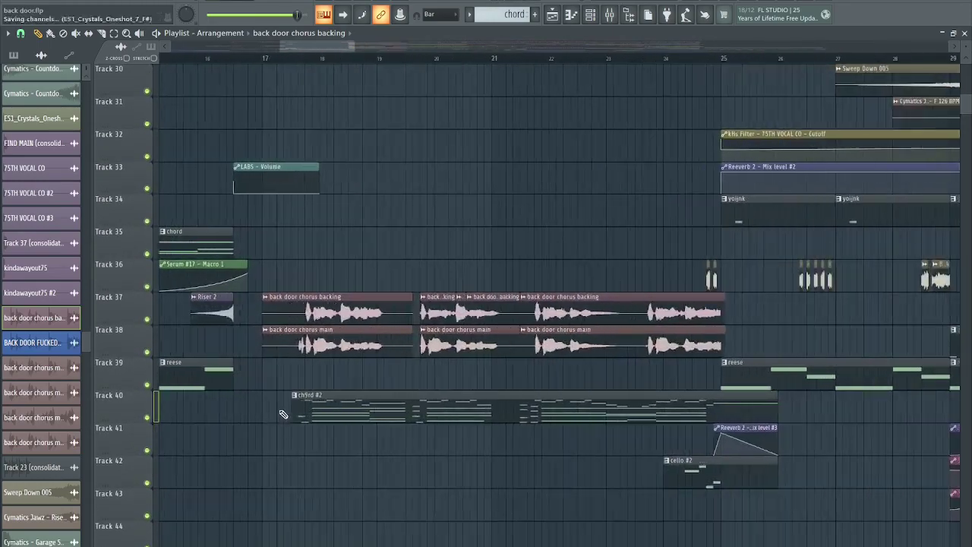
scroll(275, 327, "down", 5)
scroll(277, 64, "up", 1)
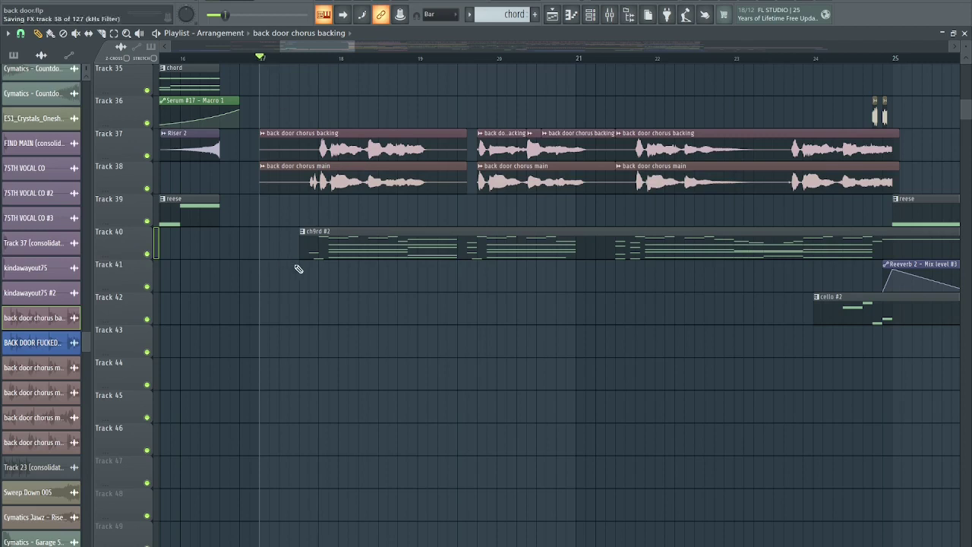
Step: Examine how the ch9rd #2 clip on track 40 lines up with the chorus vocal clips between bars 17 and 21
scroll(299, 269, "down", 3)
scroll(298, 269, "up", 2, "ctrl")
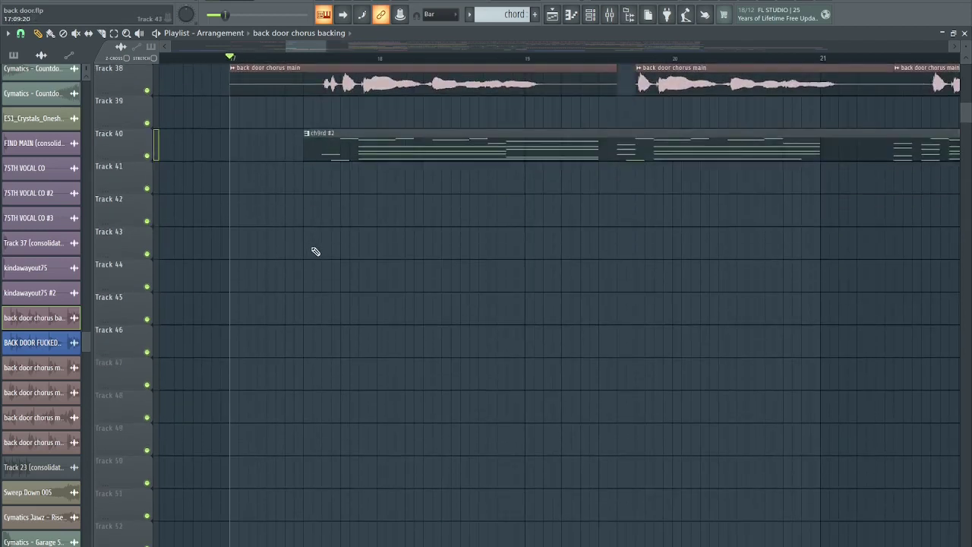
scroll(371, 209, "up", 3, "ctrl")
scroll(380, 208, "down", 2, "ctrl")
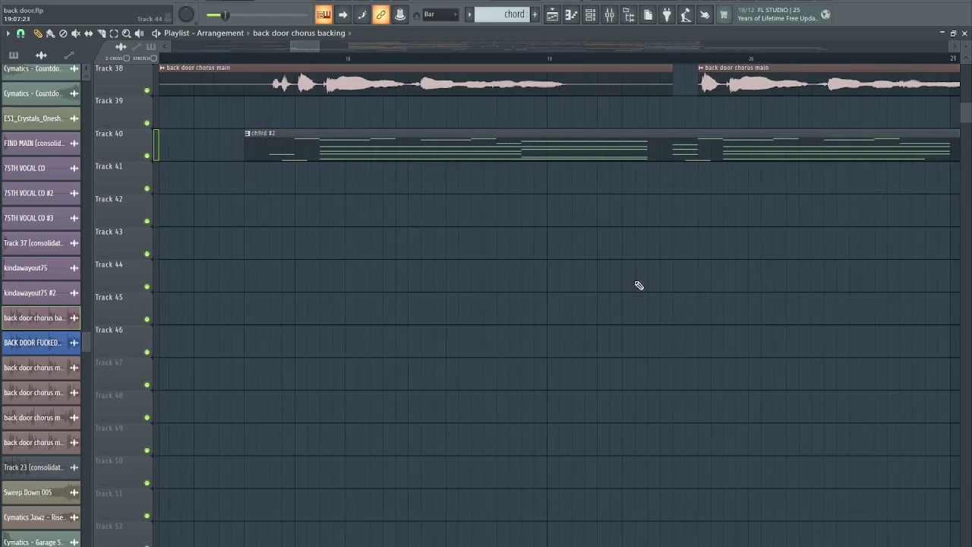
scroll(639, 285, "up", 1)
scroll(638, 284, "down", 1, "ctrl")
scroll(486, 175, "up", 1, "ctrl")
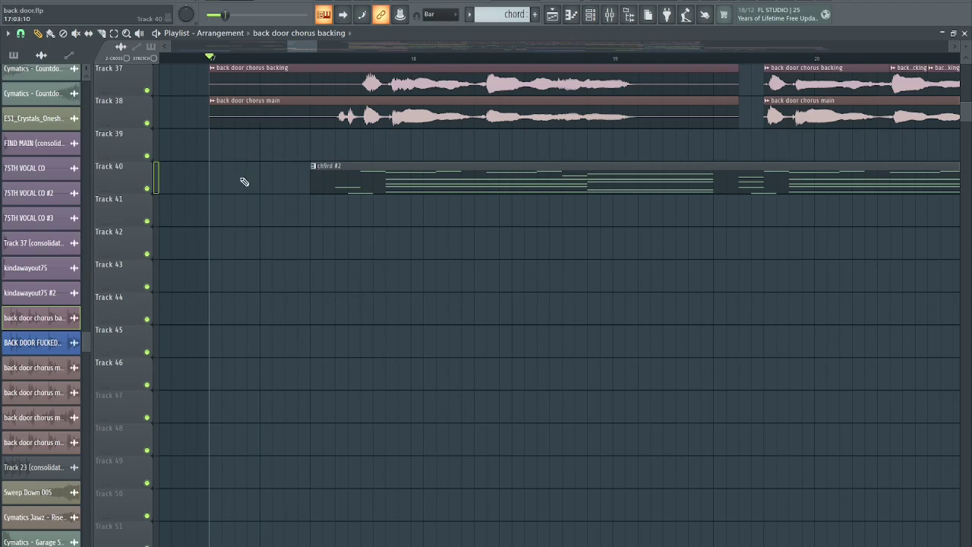
scroll(244, 181, "up", 1)
scroll(257, 203, "down", 1, "ctrl")
scroll(343, 315, "up", 1, "ctrl")
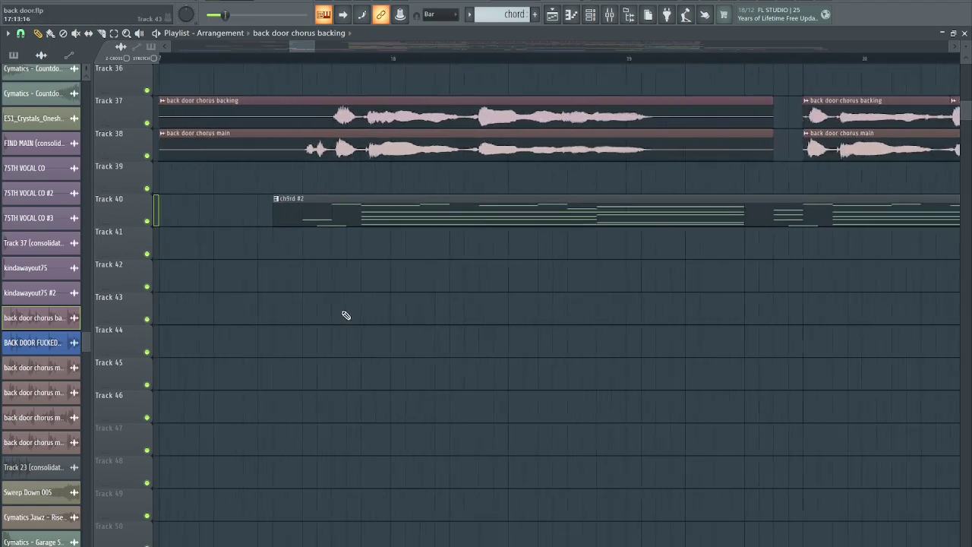
scroll(438, 235, "down", 1, "ctrl")
Step: Open the ch9rd #2 pattern in the piano roll, inspect its LABS chord notes, and return to the playlist
double_click(447, 218)
scroll(447, 217, "down", 6, "ctrl")
scroll(124, 211, "up", 4, "ctrl")
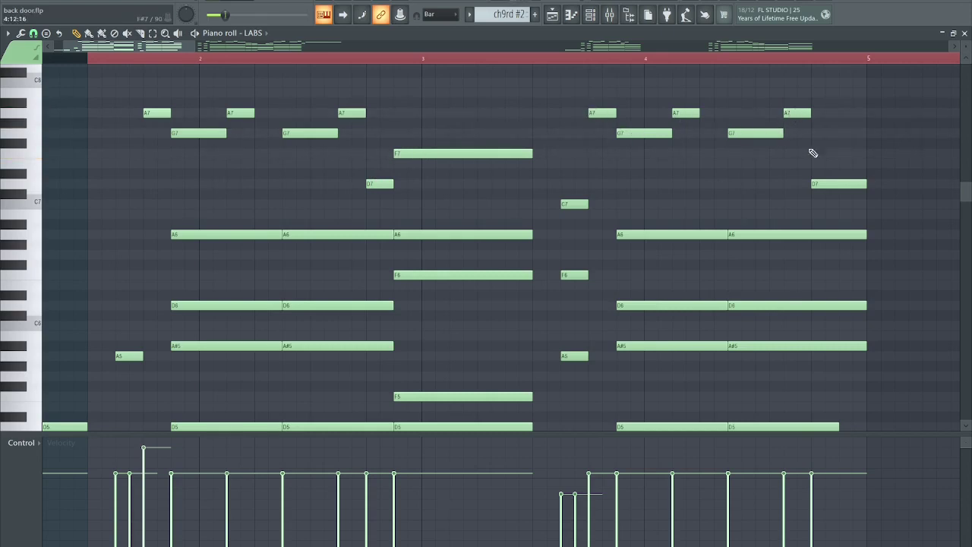
key("F5")
scroll(262, 221, "down", 3)
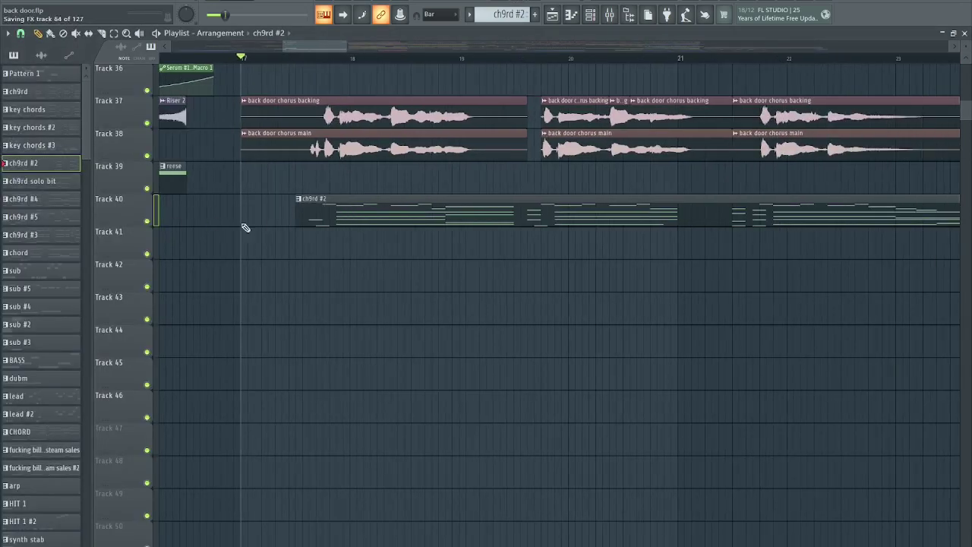
Step: Save the current state of back door.flp while checking the playlist tracks above the chorus vocals
scroll(411, 196, "up", 4)
scroll(421, 199, "up", 2)
scroll(486, 256, "down", 3)
key("ctrl+s")
scroll(511, 260, "up", 4)
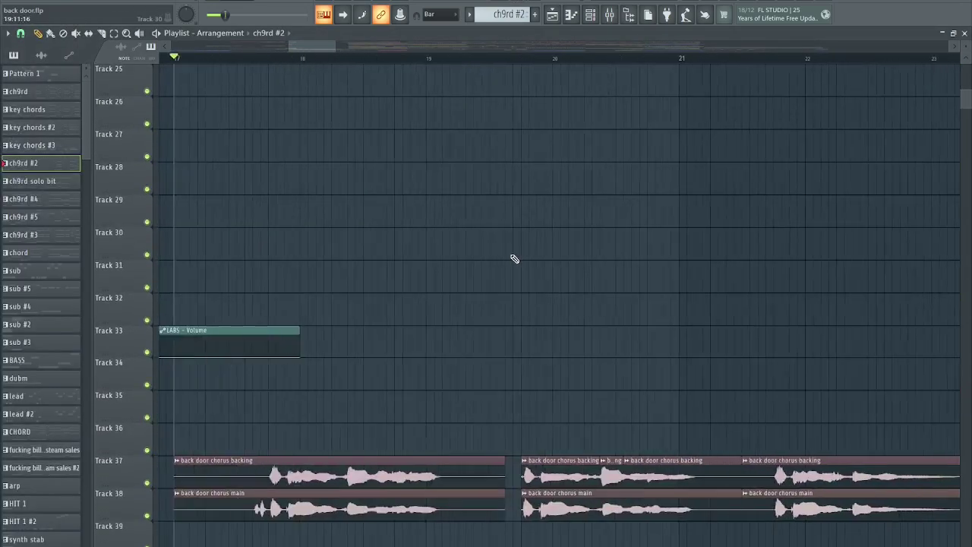
scroll(515, 259, "up", 2)
scroll(515, 258, "down", 3)
key("ctrl+s")
Step: Look over the clips from bar 17 to 25, from the intro piano chords down to the ch9rd #2 pattern
scroll(542, 268, "up", 4)
scroll(541, 269, "down", 3)
scroll(610, 334, "up", 2)
scroll(609, 411, "up", 2)
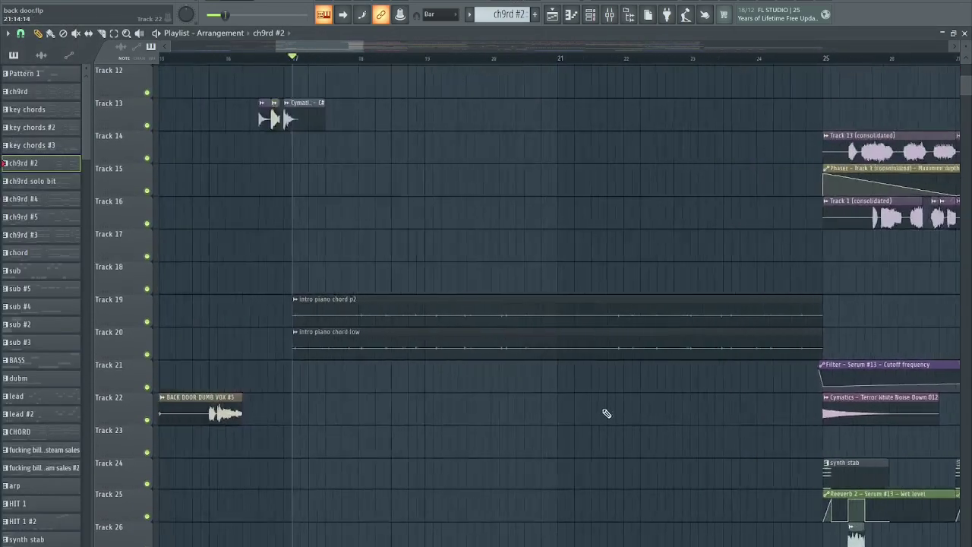
scroll(605, 413, "down", 8)
scroll(427, 281, "down", 3)
scroll(582, 525, "down", 4)
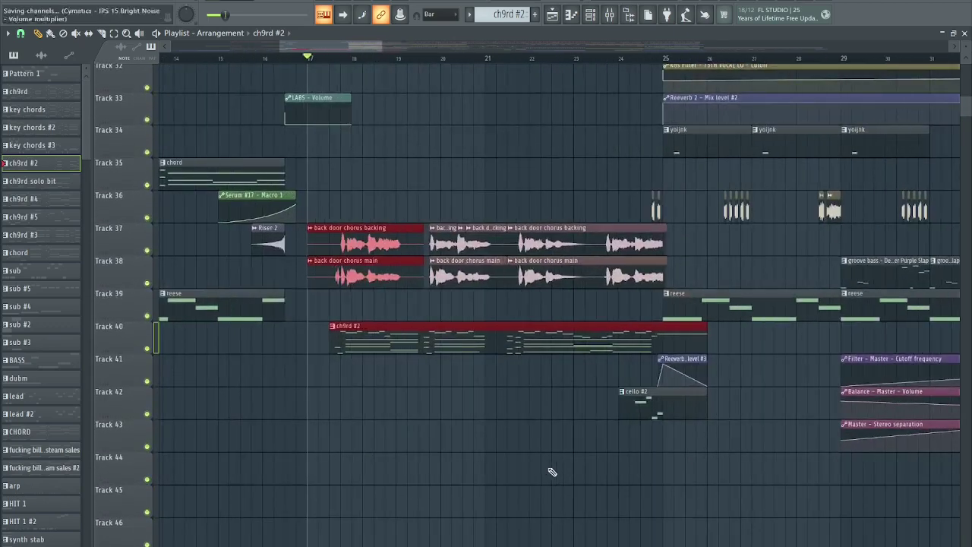
Step: Solo track 42, listen to the cello #2 pattern from bar 24 up to bar 25, stop and unmute all tracks
scroll(573, 468, "up", 4)
scroll(688, 513, "down", 4)
scroll(786, 490, "up", 3)
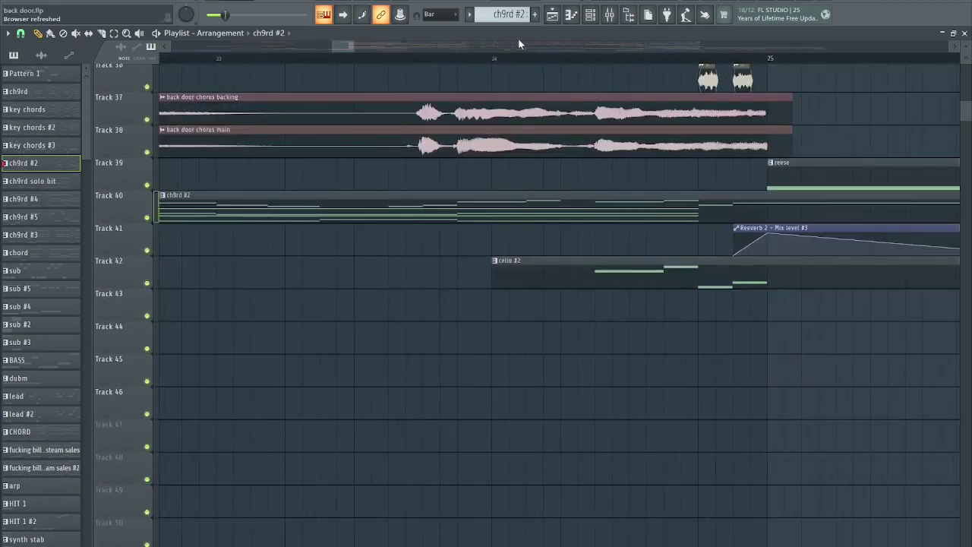
key("space")
scroll(645, 375, "up", 3)
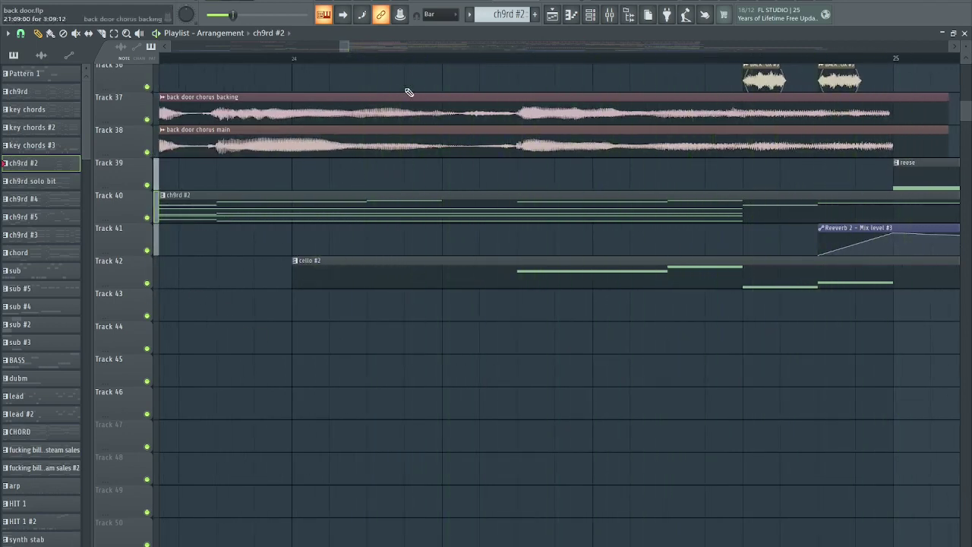
right_click(148, 284)
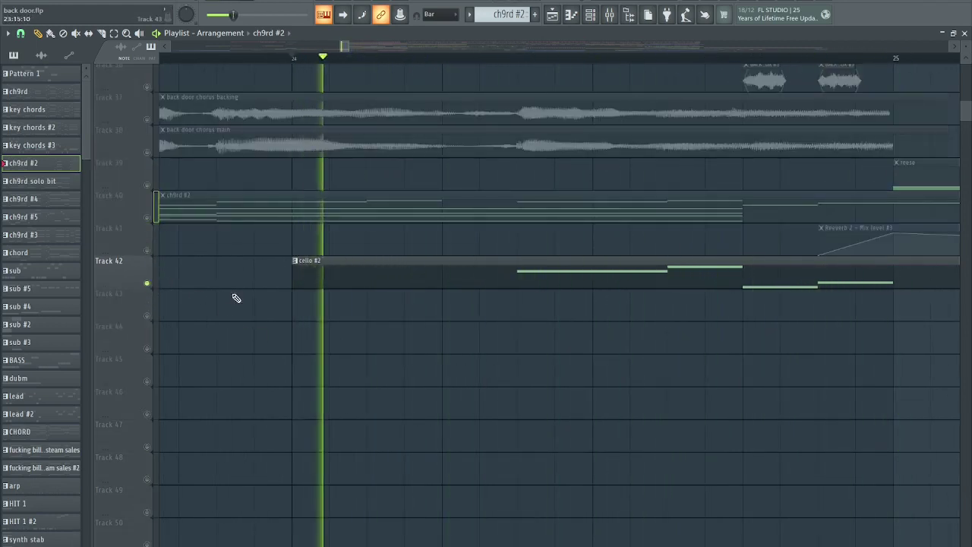
scroll(371, 308, "down", 3)
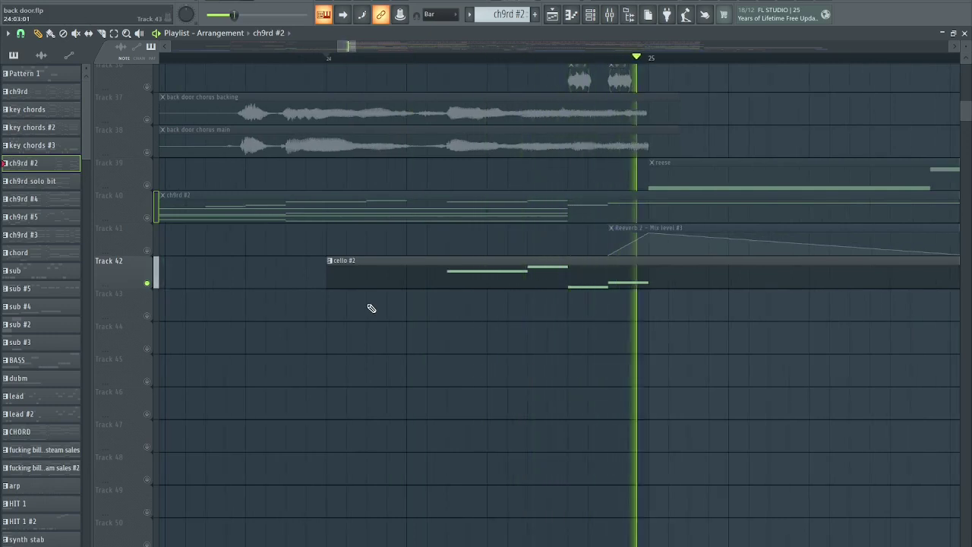
key("space")
right_click(150, 284)
Step: Solo track 36, audition its short clips just before bar 25, stop playback and unmute all tracks
scroll(274, 331, "up", 3)
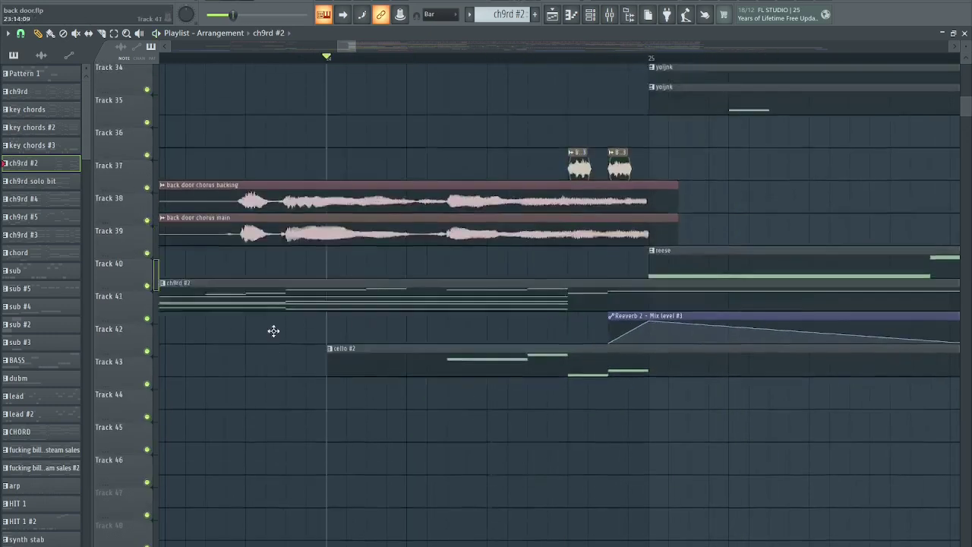
scroll(363, 281, "down", 2)
scroll(536, 253, "up", 2)
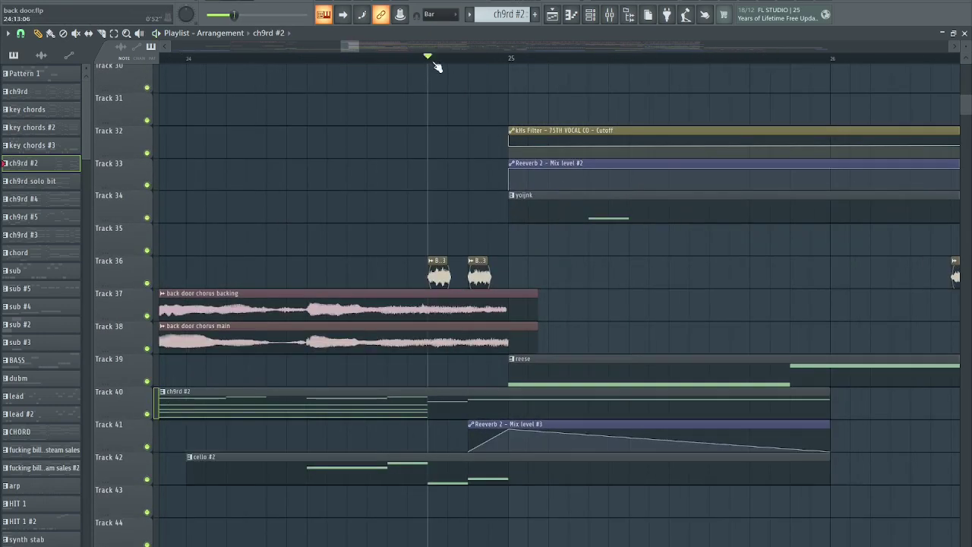
scroll(356, 230, "up", 3)
scroll(408, 284, "right", 2)
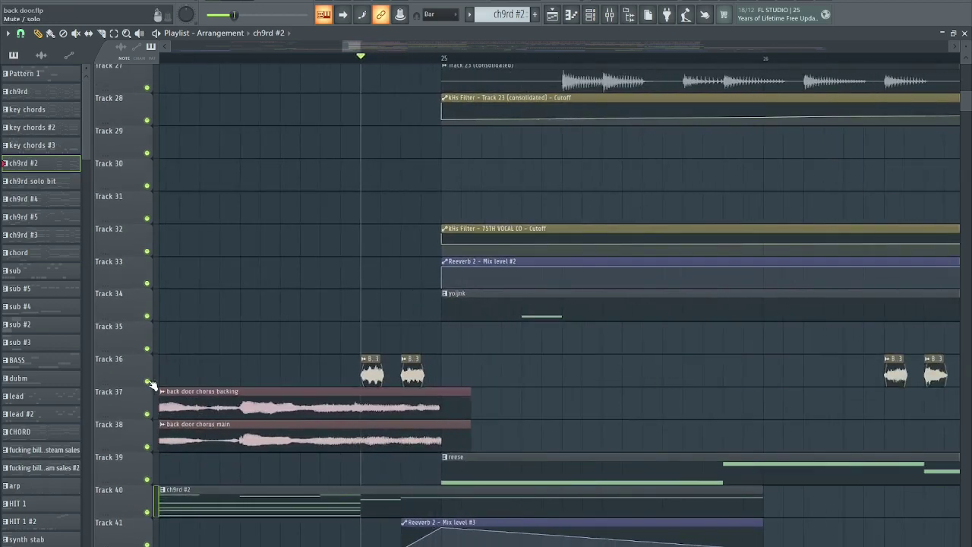
right_click(150, 382)
key("space")
key("space")
right_click(151, 384)
Step: Play the full arrangement from bar 25, reviewing the vocal, synth stab and riser tracks, and stop playback
scroll(254, 339, "up", 4)
scroll(263, 337, "down", 2)
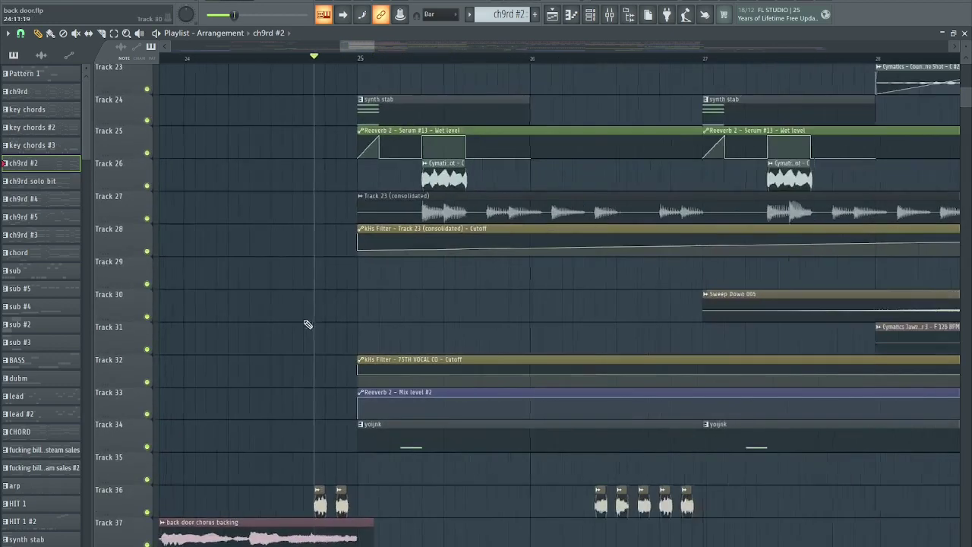
scroll(321, 334, "up", 4)
scroll(395, 274, "up", 5)
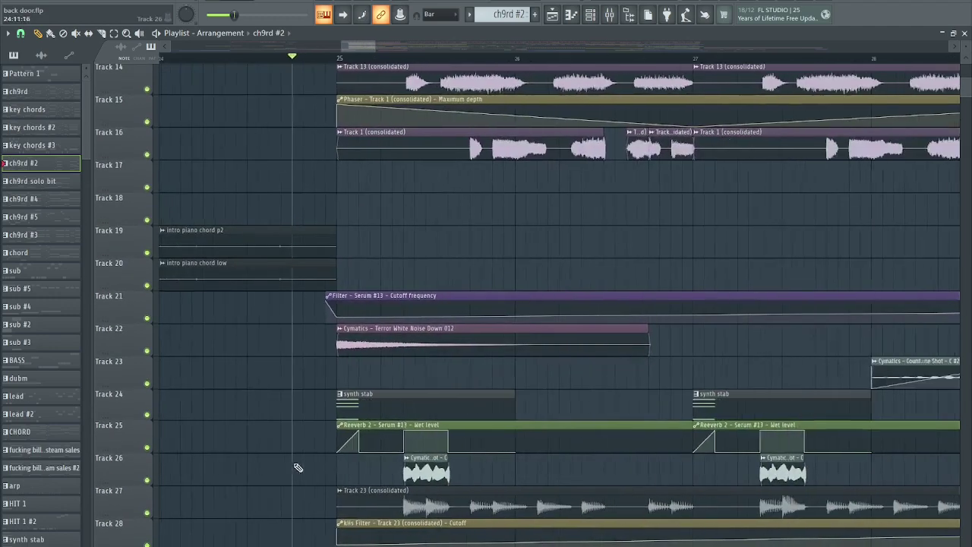
left_click(339, 60)
key("space")
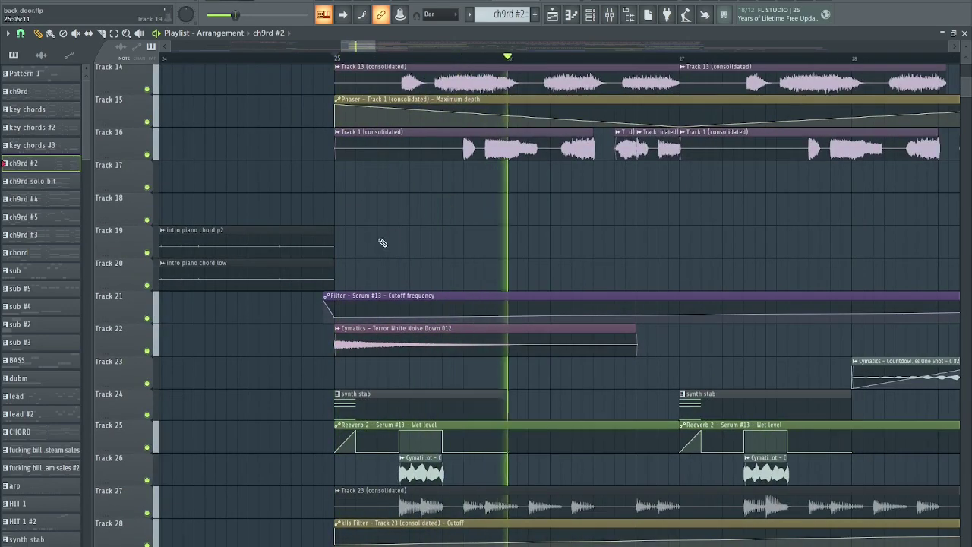
scroll(425, 274, "down", 6)
scroll(445, 300, "up", 3)
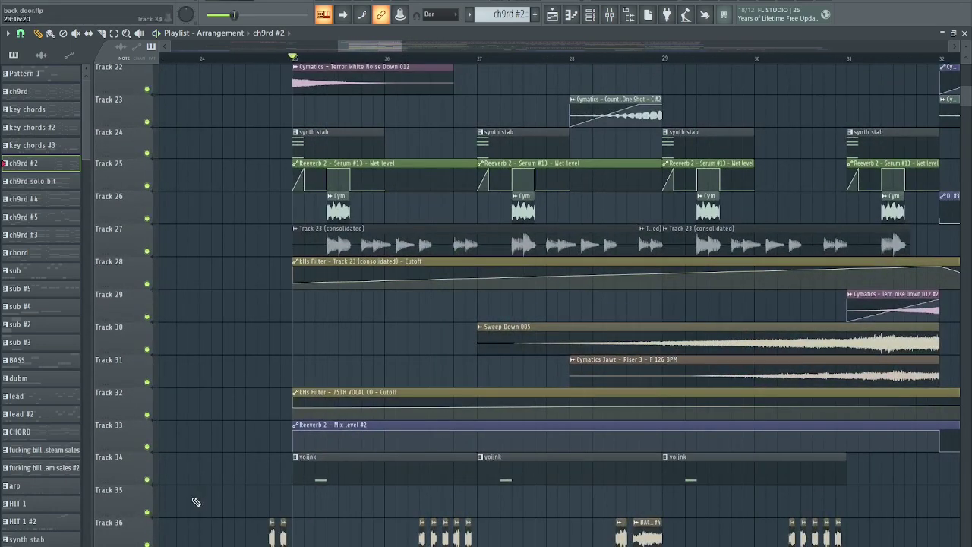
key("space")
key("space")
Step: Solo the Cymatics Garage Snare clips on track 7 and play them from bar 25
scroll(459, 361, "up", 3)
scroll(494, 315, "up", 3)
scroll(254, 342, "up", 3)
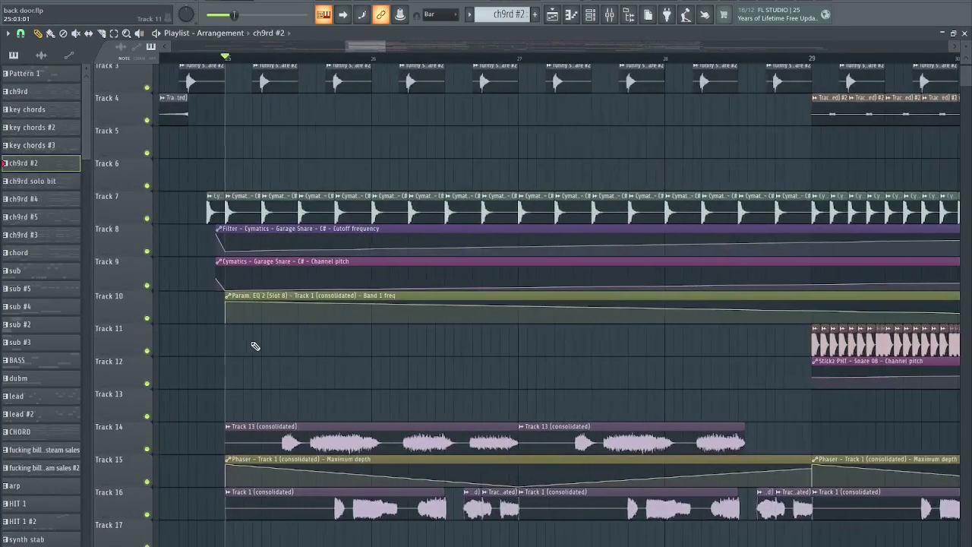
right_click(147, 219)
key("space")
scroll(201, 228, "up", 2)
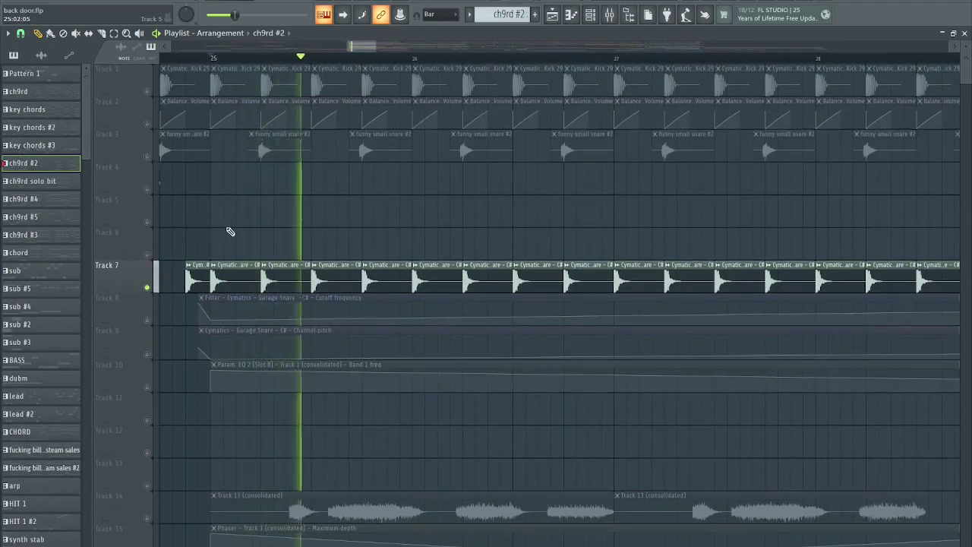
scroll(229, 233, "down", 1)
scroll(228, 233, "down", 3)
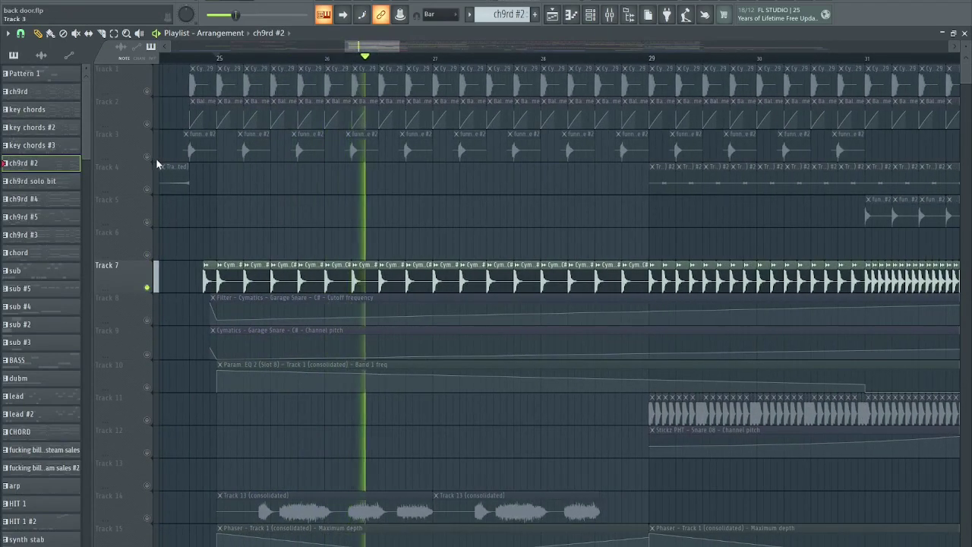
Step: Unmute tracks 1 to 4 during playback to hear the kick and snare layers together with track 7
left_click(148, 157)
left_click(148, 189)
left_click(147, 124)
left_click(147, 91)
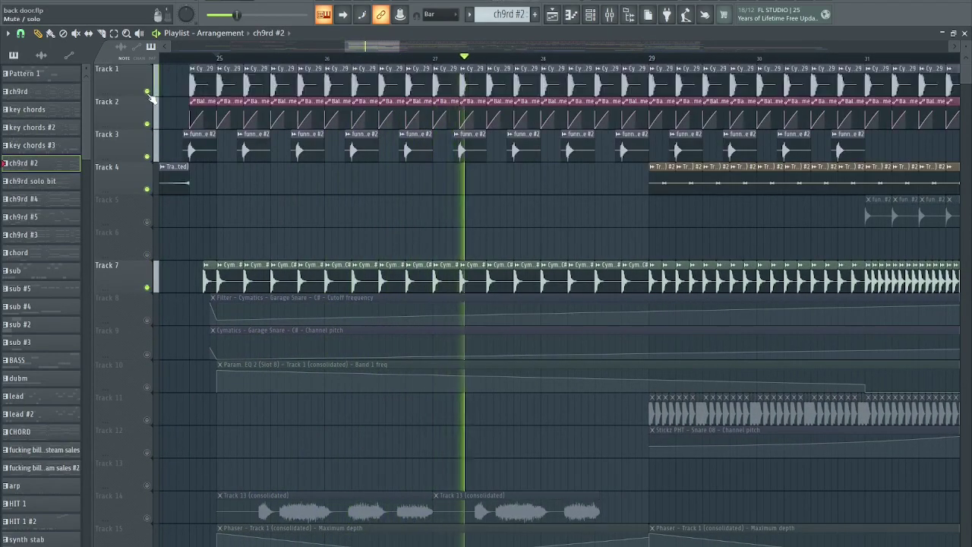
Step: Unmute tracks 5 and 8 to 12 during playback to add the remaining snare layers and their pitch, filter and EQ automation
scroll(460, 212, "down", 2)
scroll(314, 214, "up", 2)
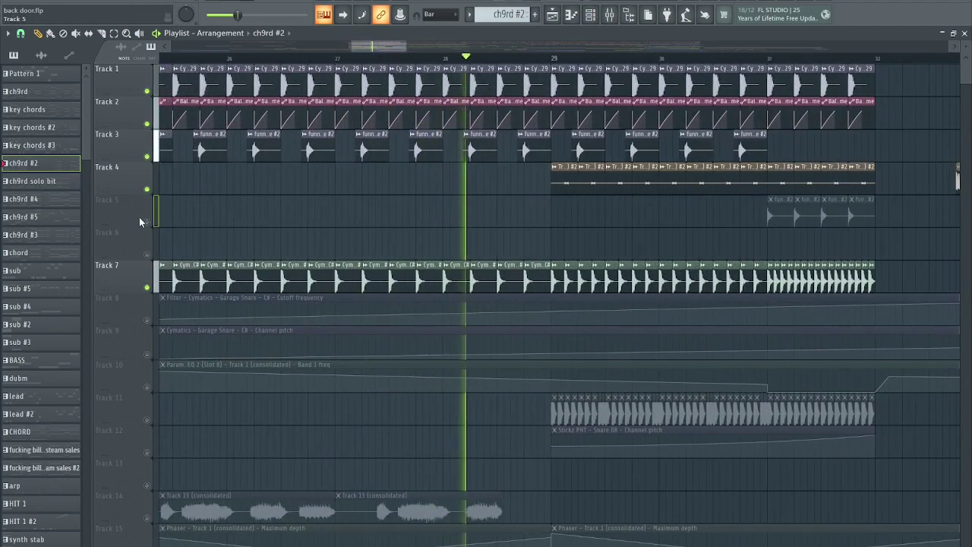
left_click(148, 222)
left_click(148, 453)
left_click(147, 420)
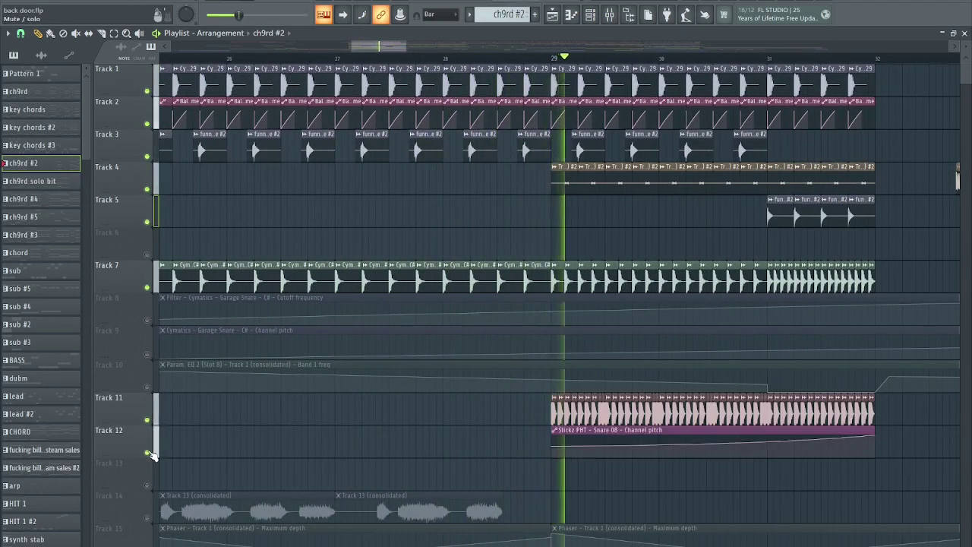
left_click(148, 387)
left_click(148, 354)
left_click(147, 320)
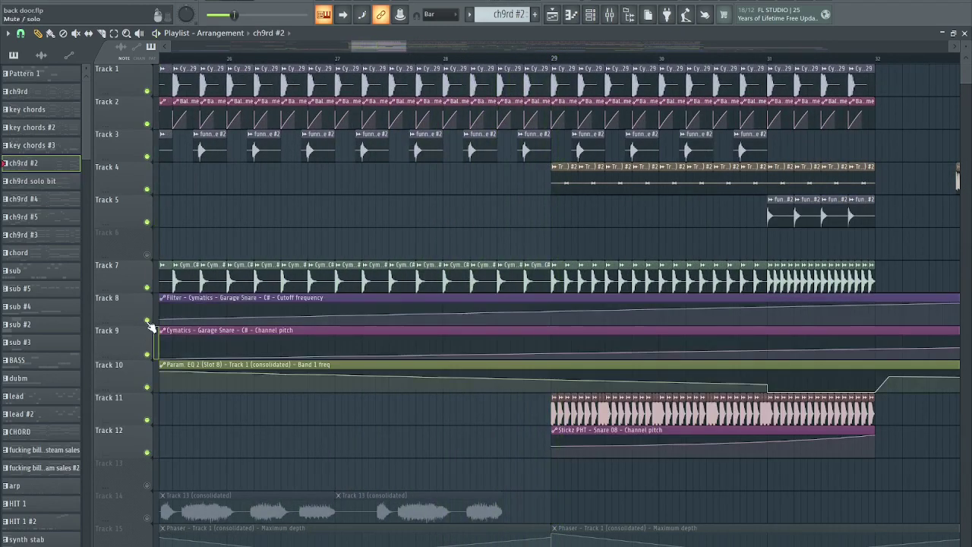
Step: Play the drum build-up from bar 25 into the break at bar 32, examining the snare rolls and their automation, and stop playback
scroll(422, 232, "down", 4)
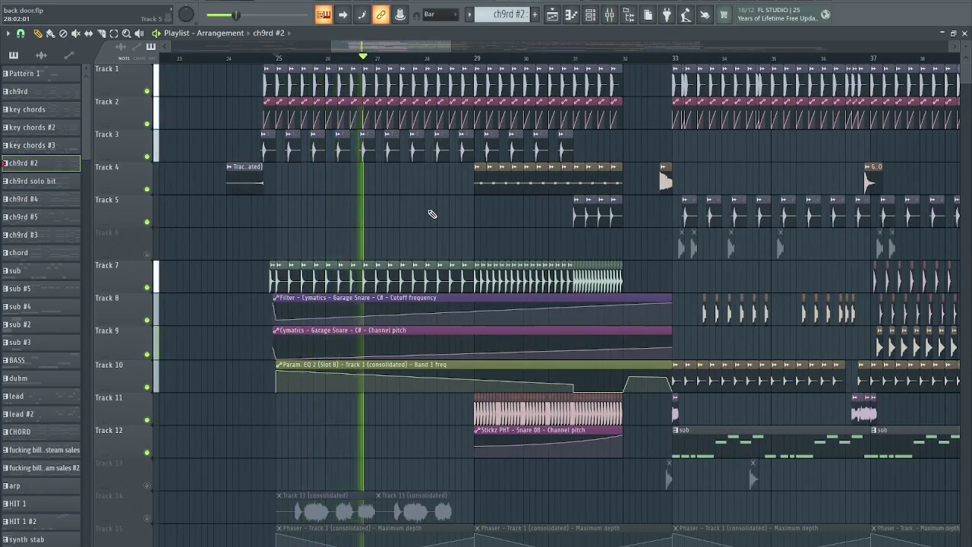
scroll(633, 526, "up", 4)
scroll(608, 494, "down", 2)
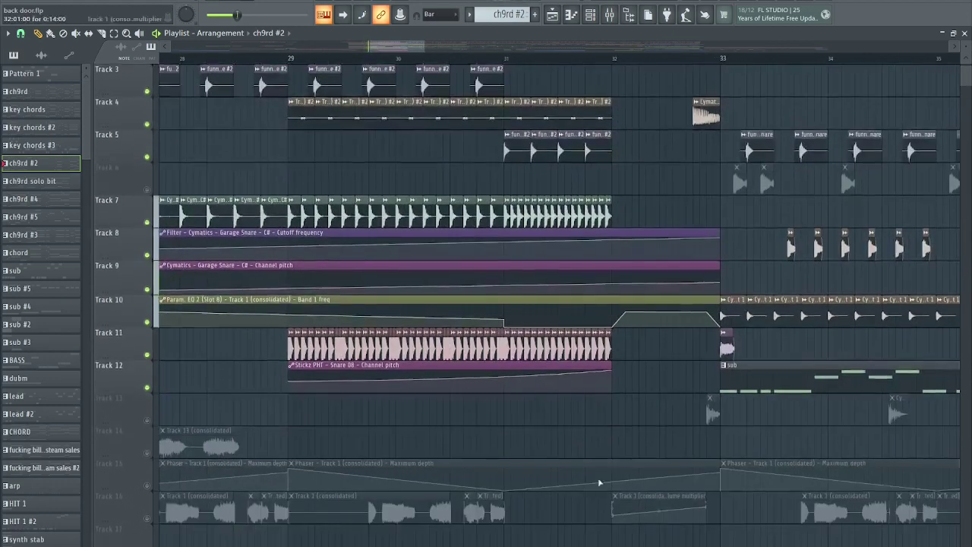
scroll(520, 531, "down", 2)
scroll(530, 525, "down", 5)
scroll(533, 506, "down", 6)
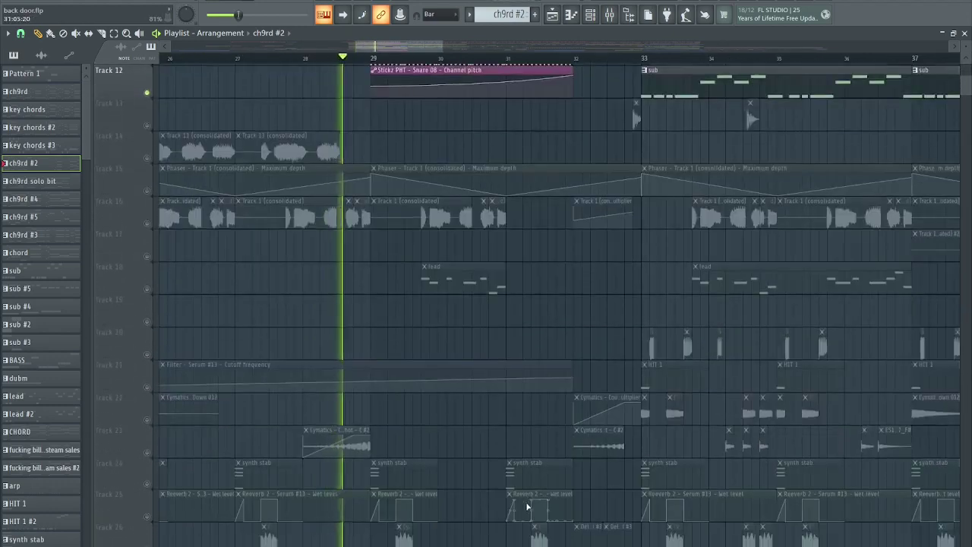
scroll(471, 311, "up", 3)
scroll(514, 286, "up", 6)
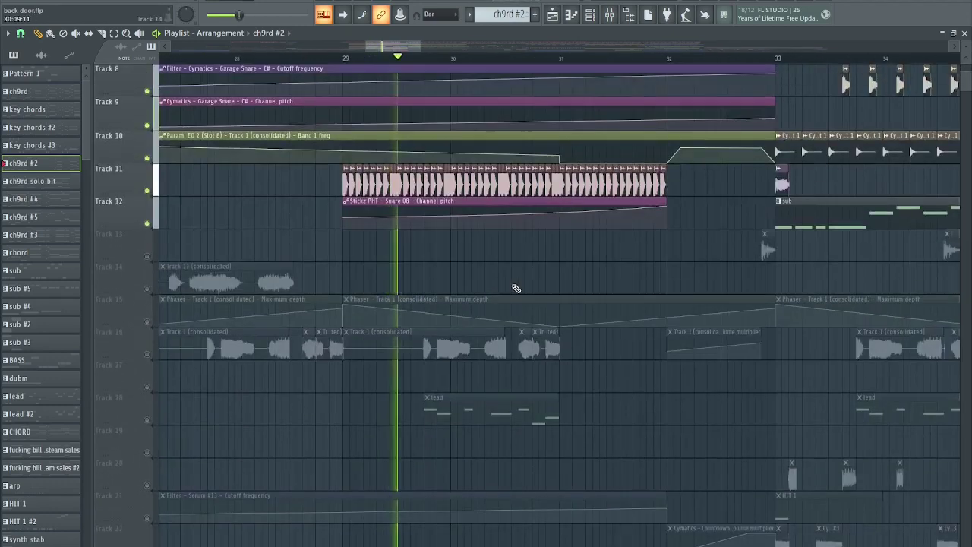
scroll(510, 266, "up", 2)
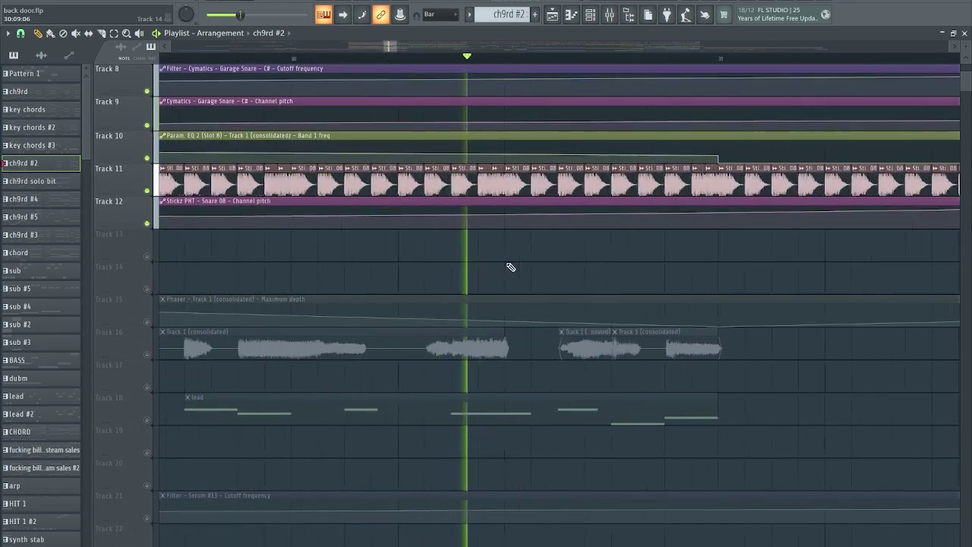
scroll(730, 273, "up", 7)
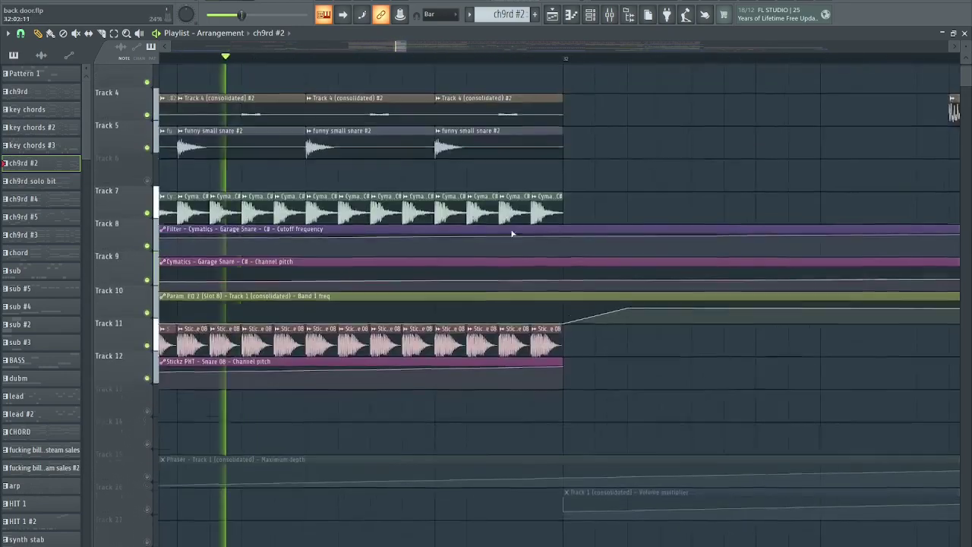
scroll(554, 211, "down", 4)
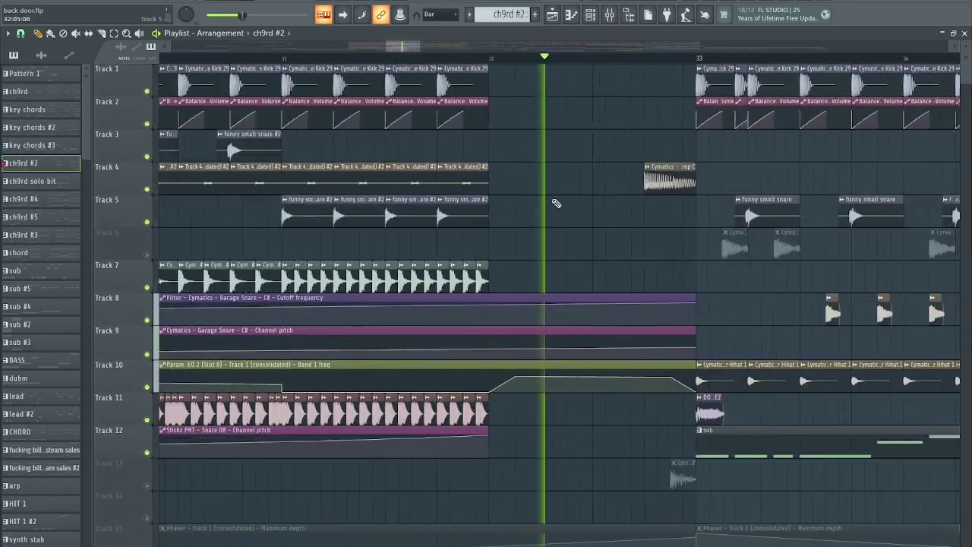
scroll(557, 201, "down", 4)
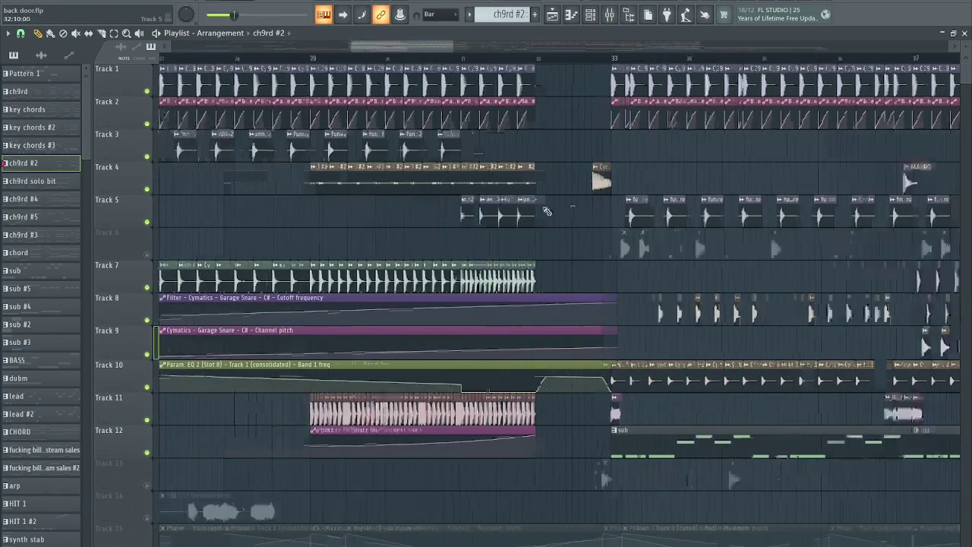
Step: Bring back all tracks, solo the Sweep Down 005 and riser clips on tracks 30 and 31, and play from bar 29
scroll(617, 316, "down", 5)
scroll(618, 316, "down", 8)
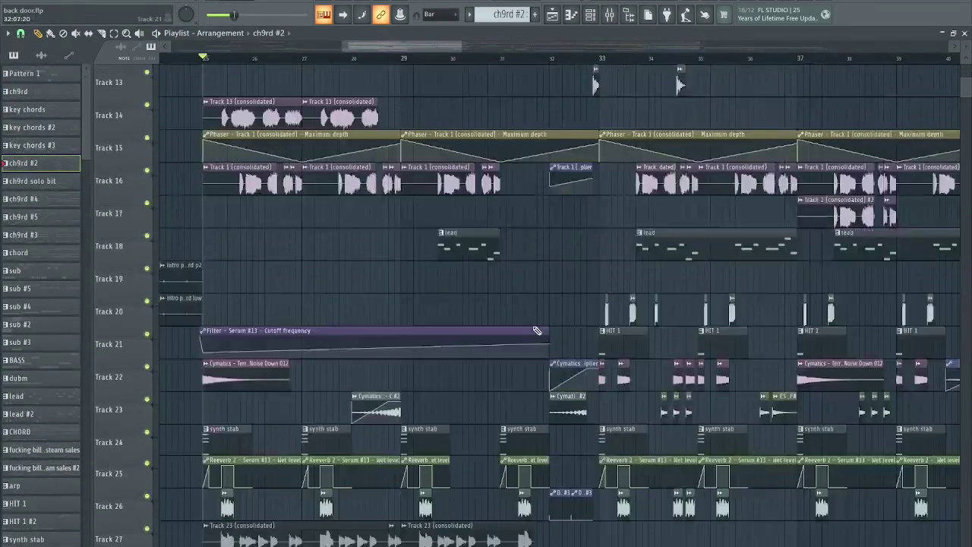
scroll(355, 113, "up", 5)
scroll(420, 240, "down", 10)
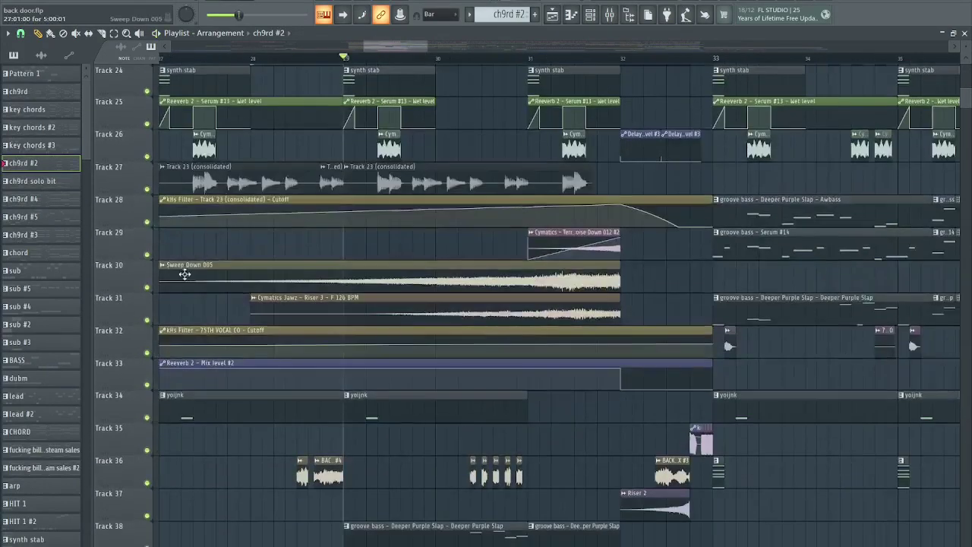
right_click(150, 284)
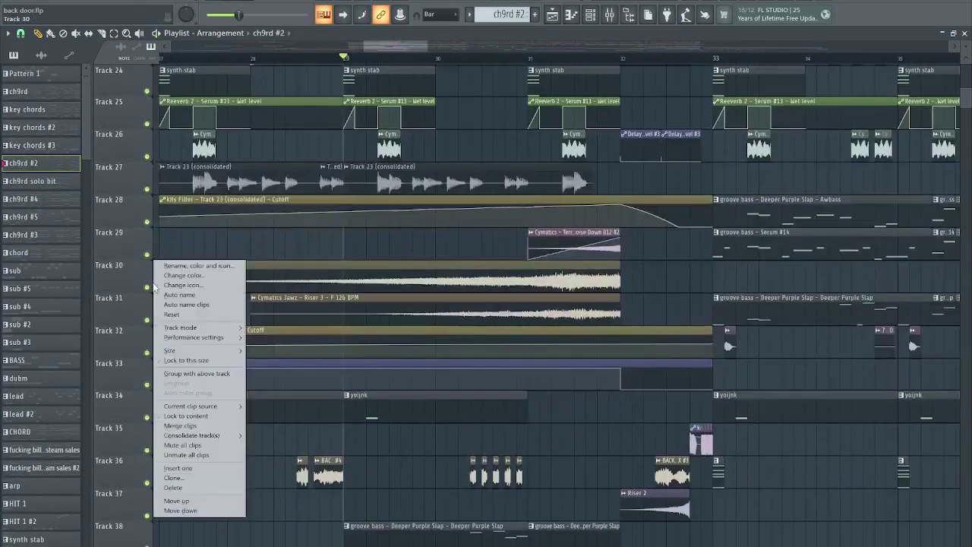
right_click(147, 288)
left_click(147, 321)
key("space")
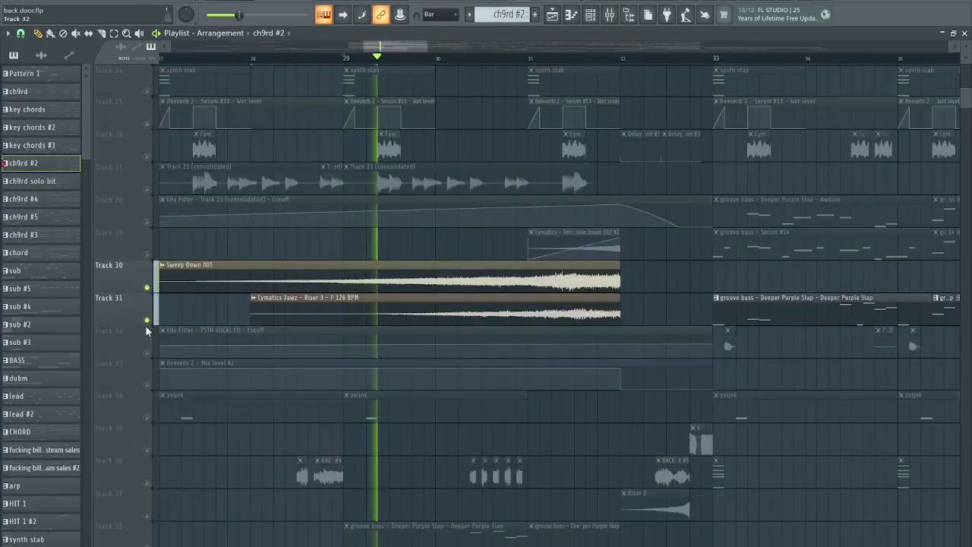
Step: Listen to the sweep and riser until they end at bar 32, and stop playback
scroll(360, 319, "down", 5)
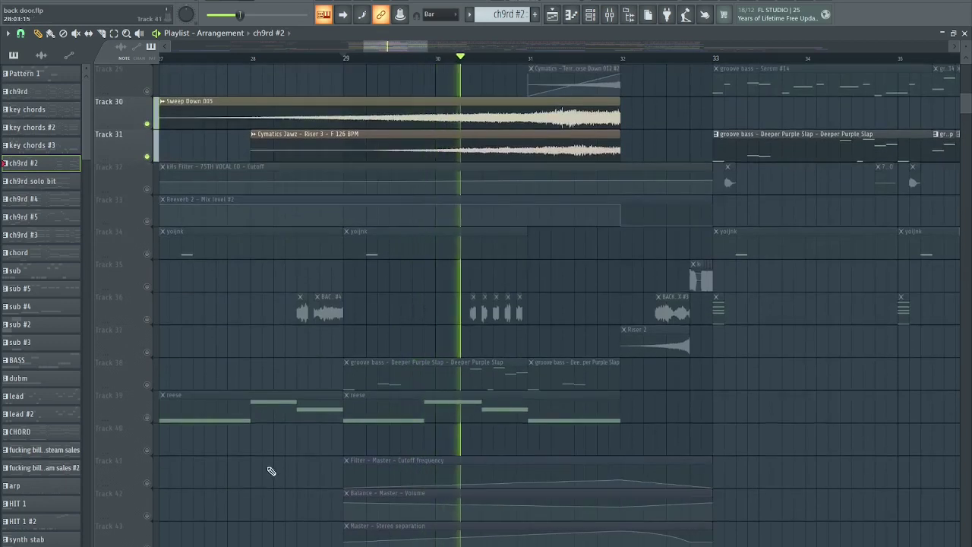
scroll(717, 470, "up", 4)
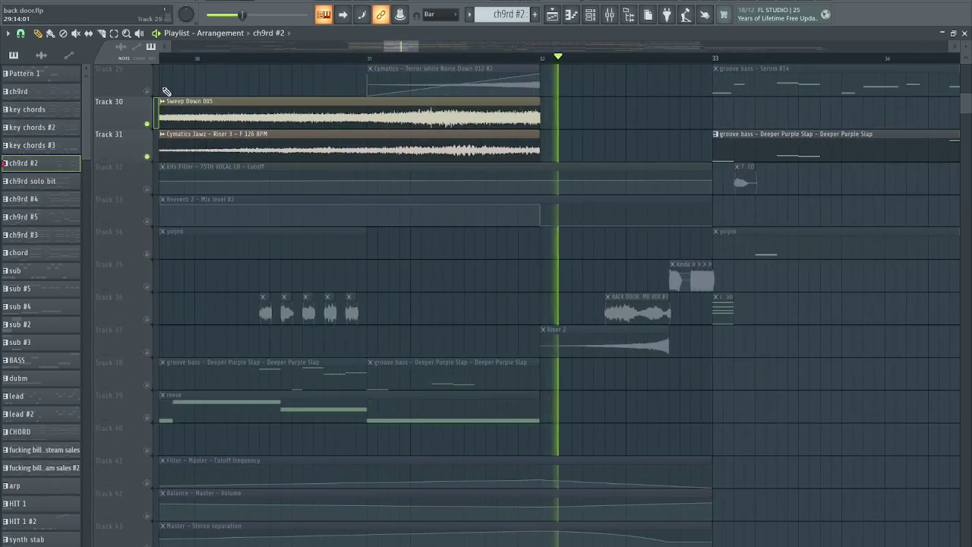
scroll(660, 365, "down", 4)
scroll(662, 365, "down", 3)
key("space")
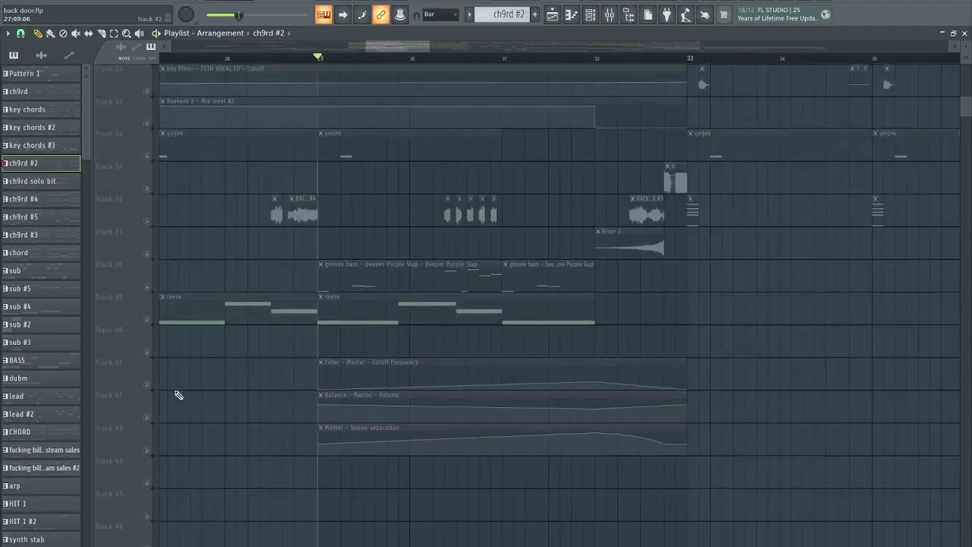
Step: Solo the master filter cutoff automation on track 41, play from bar 29 and stop playback
right_click(152, 382)
left_click(219, 374)
scroll(514, 348, "down", 4)
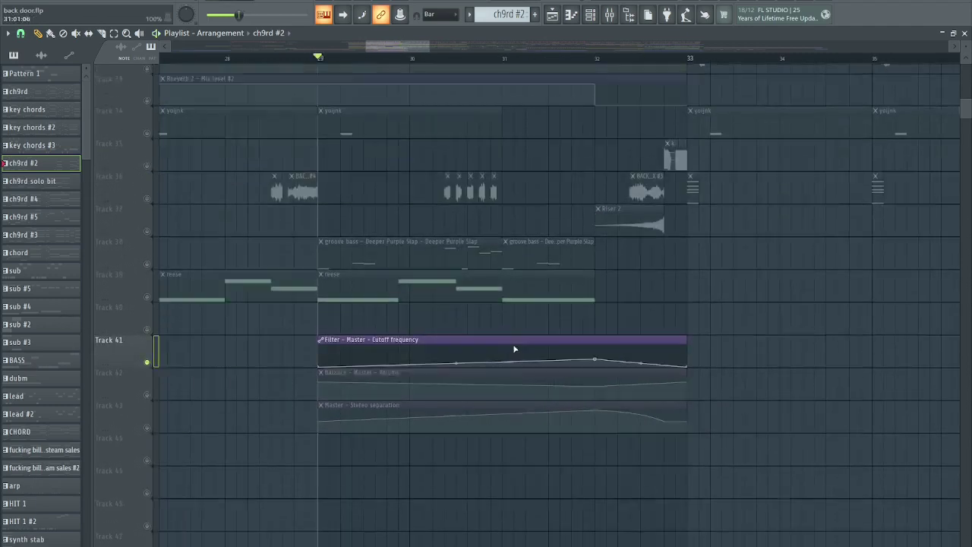
key("space")
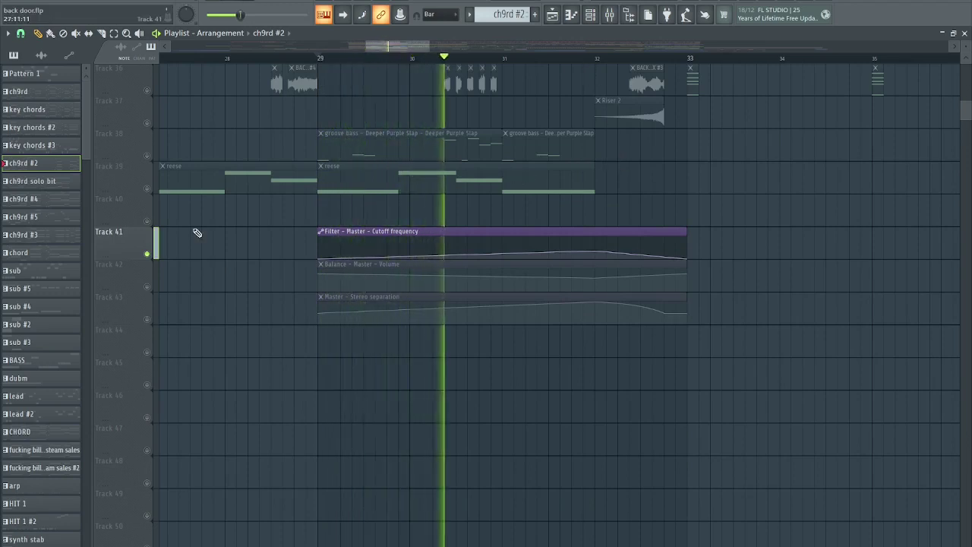
key("space")
Step: Isolate the master volume automation on track 42, solo the master stereo separation on track 43, and briefly play from bar 29
right_click(143, 258)
right_click(149, 255)
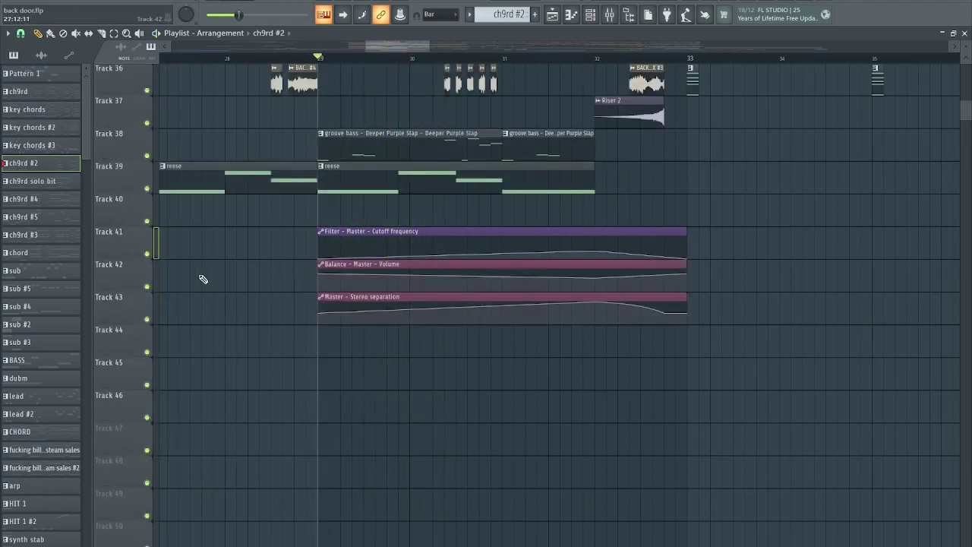
left_click(156, 289)
right_click(149, 287)
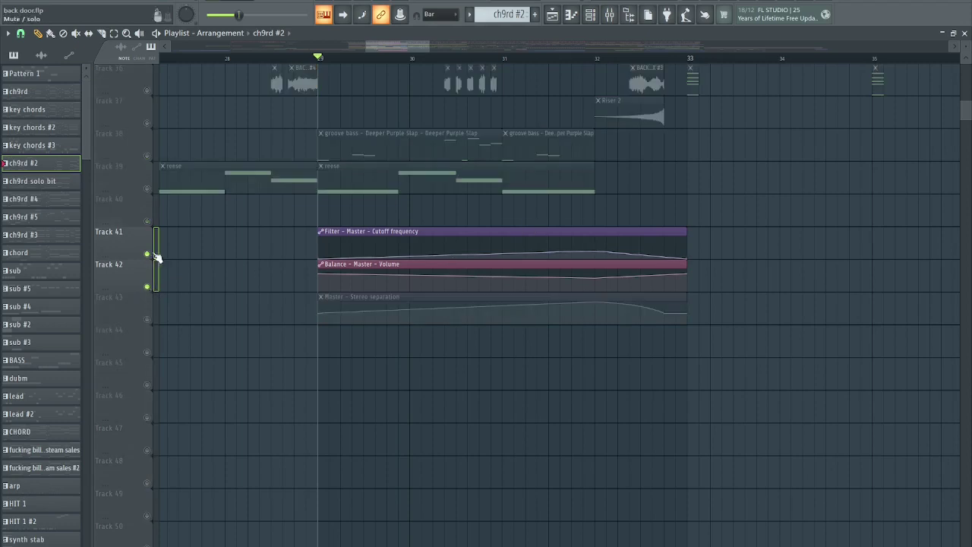
left_click(149, 322, "ctrl")
key("space")
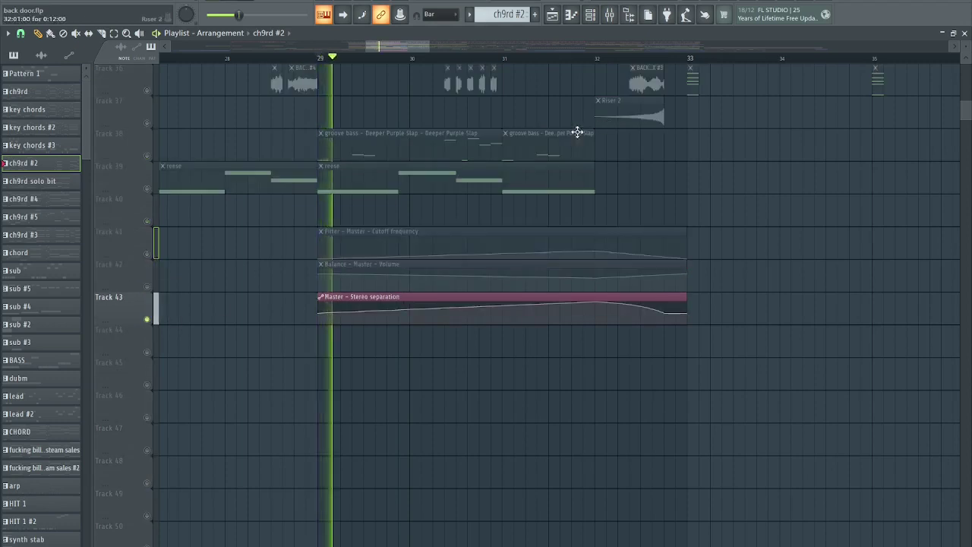
key("space")
Step: Unmute all tracks, play the full arrangement from bar 29 and stop playback
left_click(149, 321, "ctrl")
key("space")
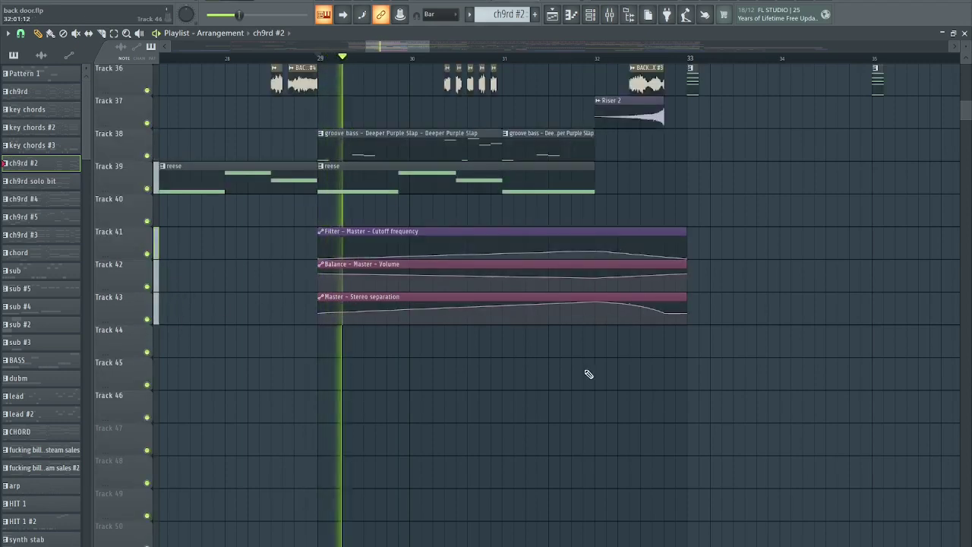
key("space")
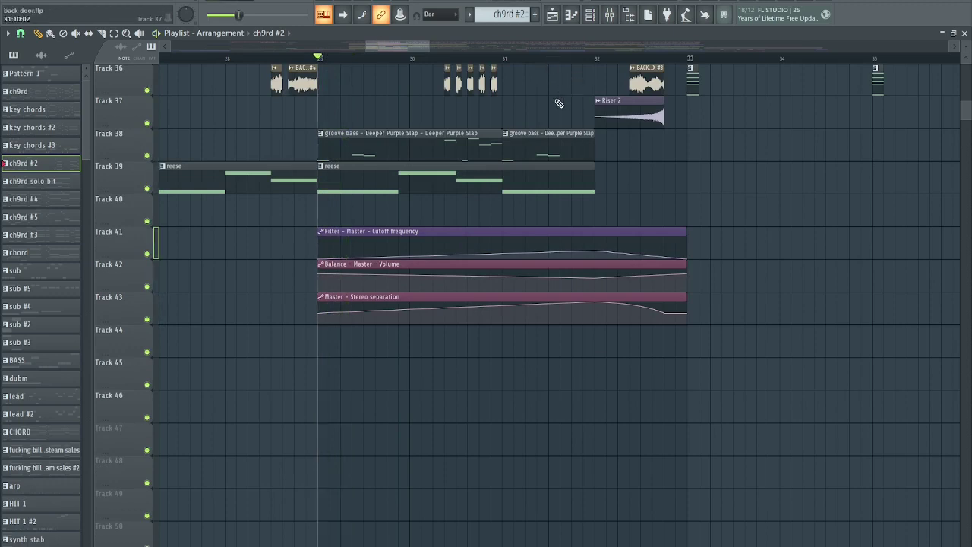
Step: Play the full arrangement from bar 31 into the break at bar 32 and stop playback
left_click(504, 57)
key("space")
scroll(613, 144, "up", 4)
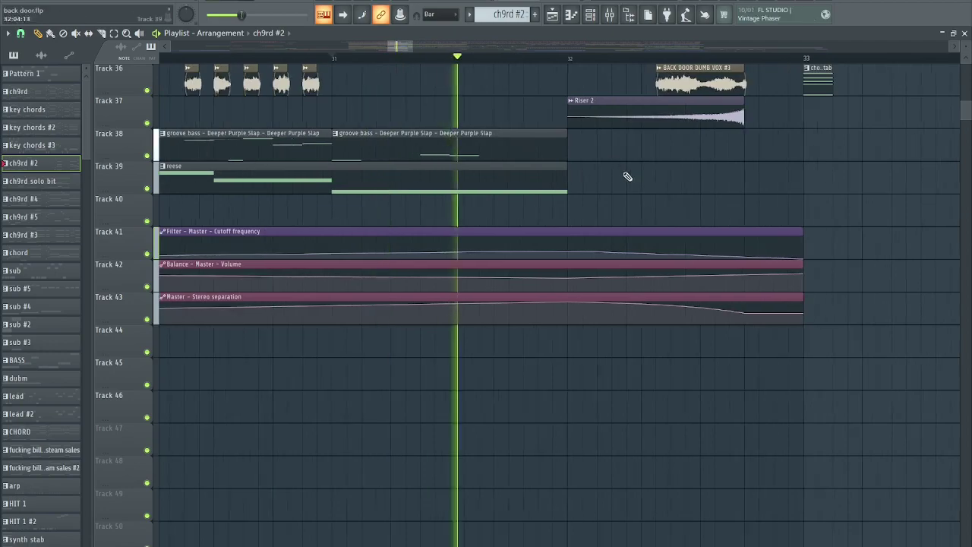
scroll(638, 177, "up", 5)
key("space")
Step: Solo the Countdown Brass One Shot clip on track 23, play it from bar 32, stop playback and unmute all tracks
scroll(680, 159, "up", 6)
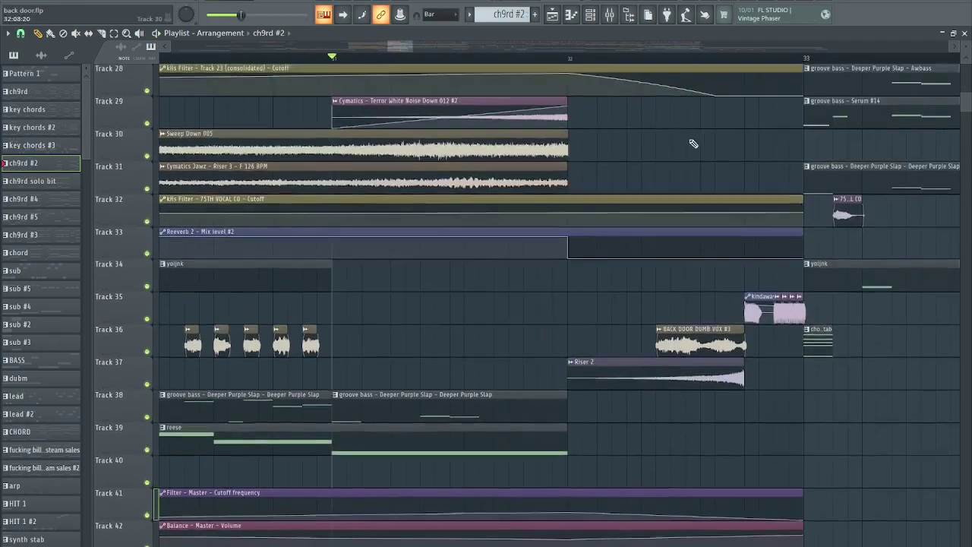
scroll(653, 175, "down", 1, "ctrl")
scroll(640, 186, "down", 2, "ctrl")
scroll(722, 243, "up", 6)
scroll(714, 242, "up", 5, "ctrl")
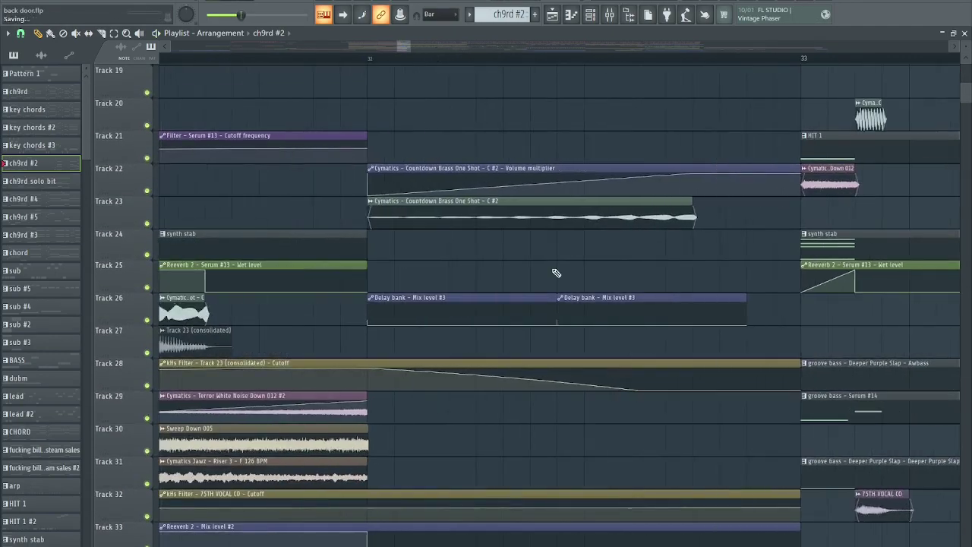
scroll(597, 124, "up", 3, "ctrl")
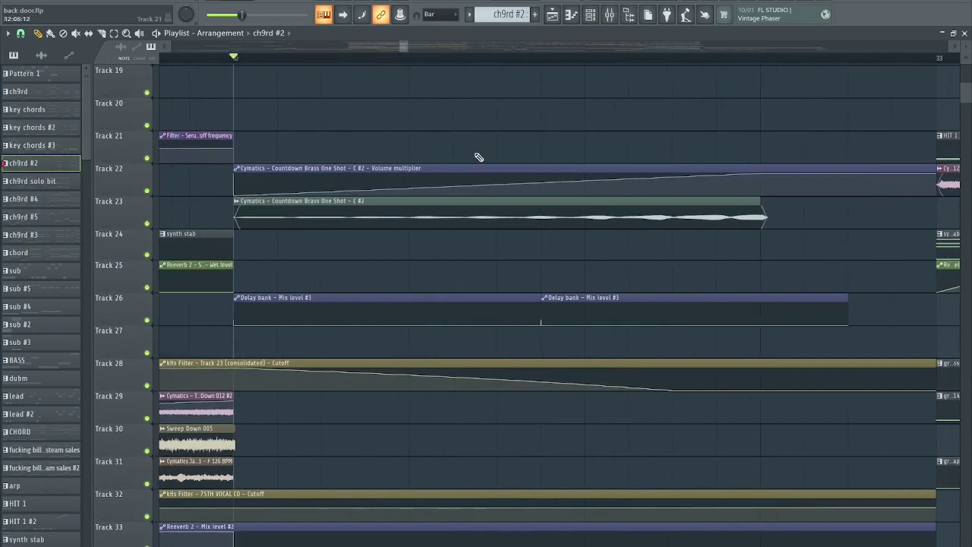
scroll(456, 119, "down", 3, "ctrl")
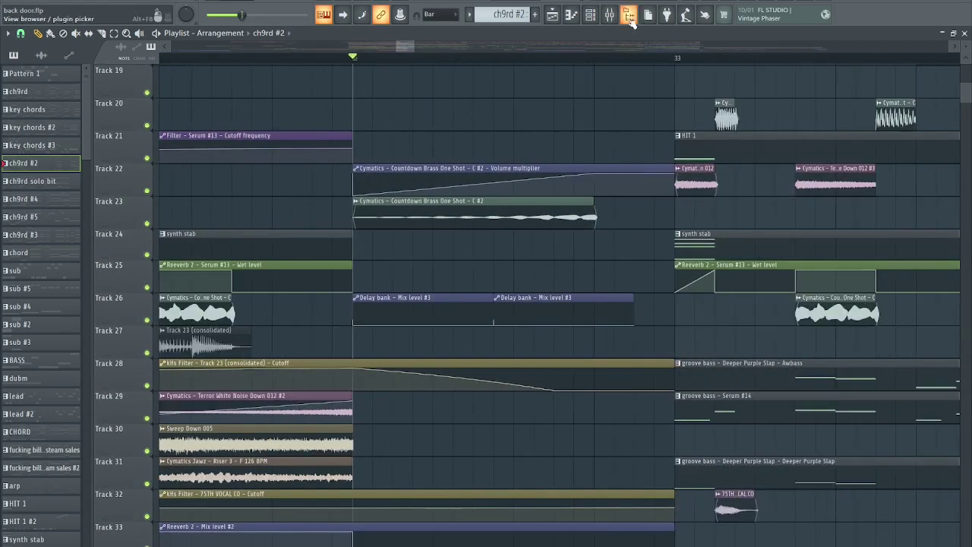
right_click(147, 223)
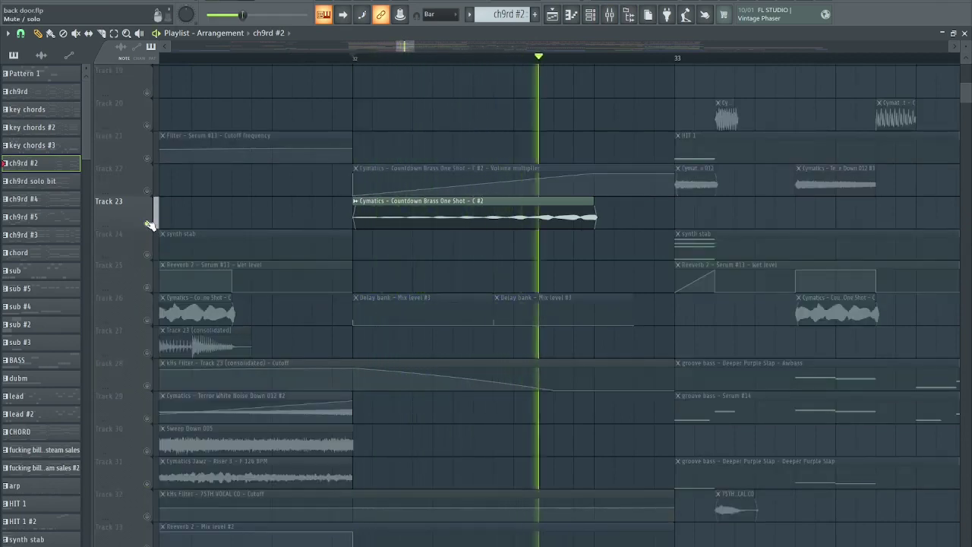
key("space")
right_click(149, 223)
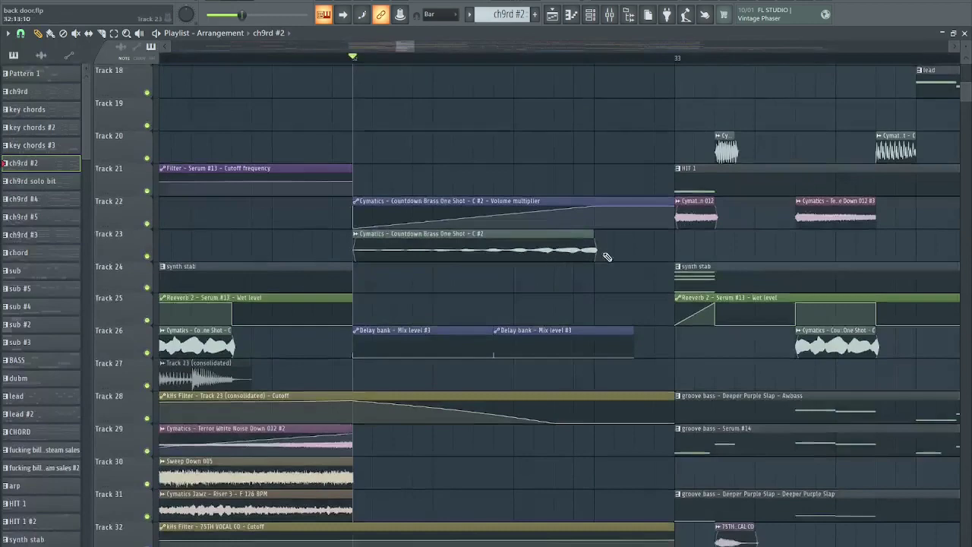
Step: Play the break from bar 32 briefly with the uppermost playlist tracks in view, and stop playback
scroll(610, 256, "up", 5)
scroll(531, 256, "up", 1)
scroll(522, 251, "down", 6)
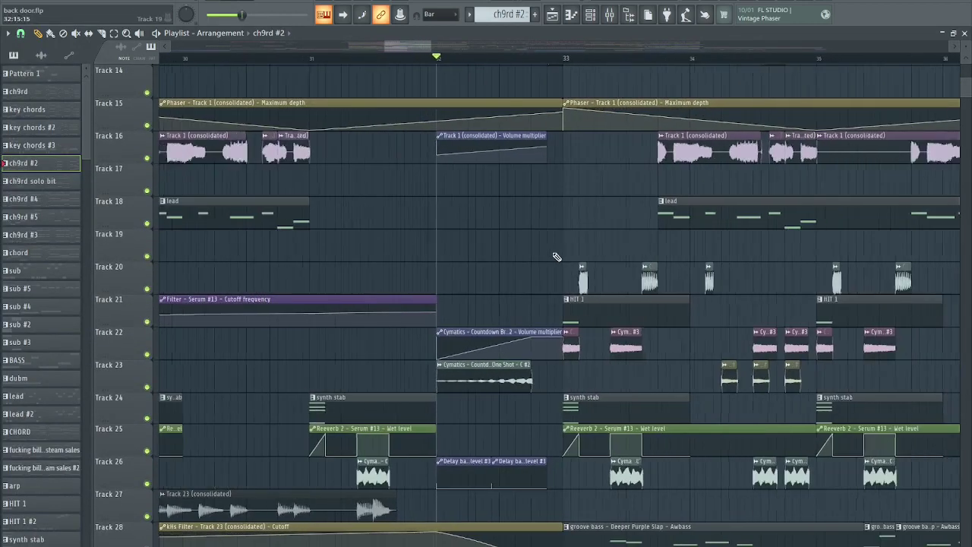
scroll(557, 257, "up", 3, "ctrl")
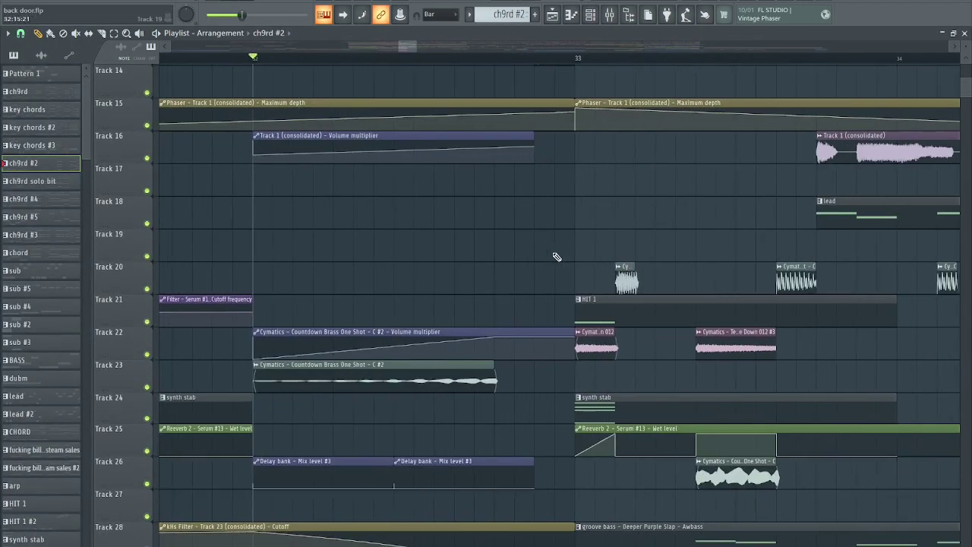
scroll(557, 256, "up", 9)
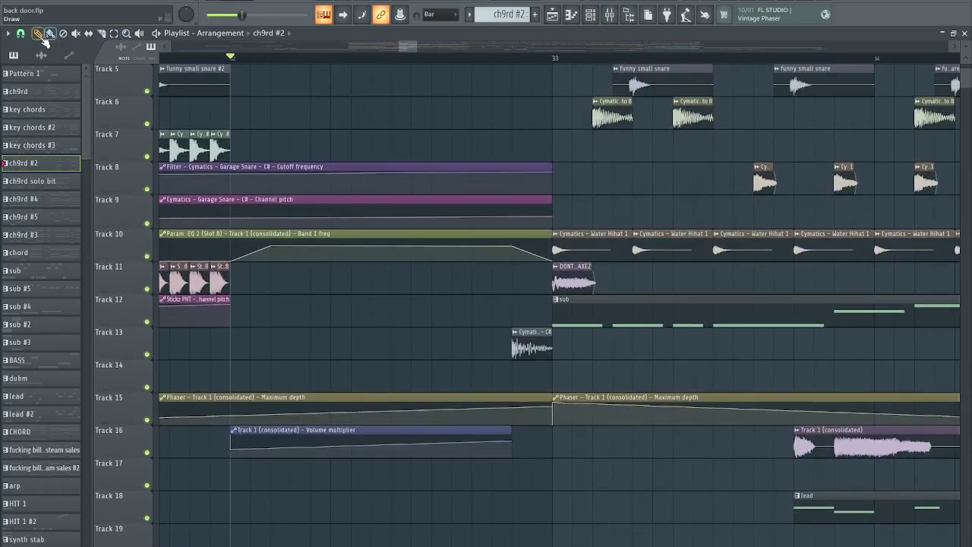
scroll(383, 179, "up", 3)
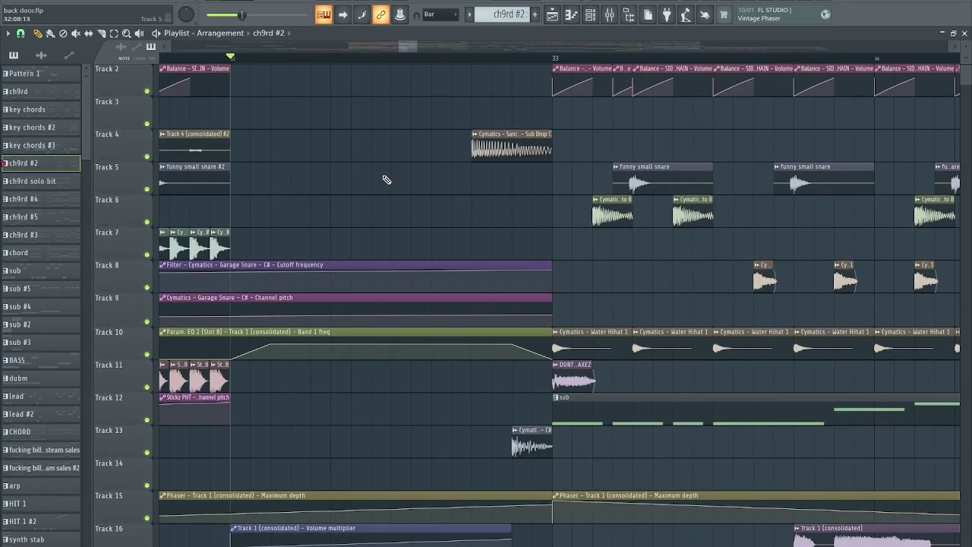
key("space")
key("space")
Step: Play the full arrangement from bar 32 with the vocal, riser and master automation tracks in view, and stop playback
scroll(449, 208, "up", 3)
scroll(461, 190, "down", 2)
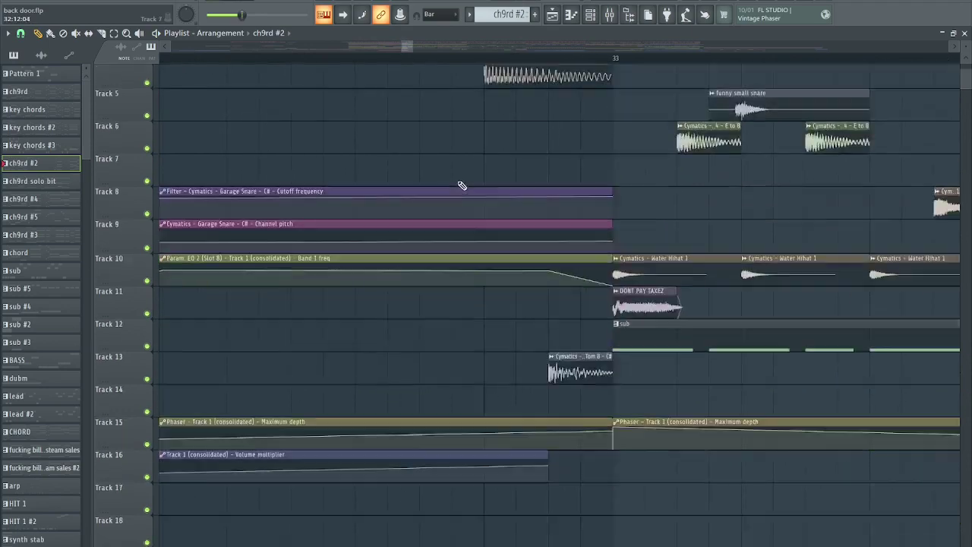
scroll(462, 186, "down", 20)
key("space")
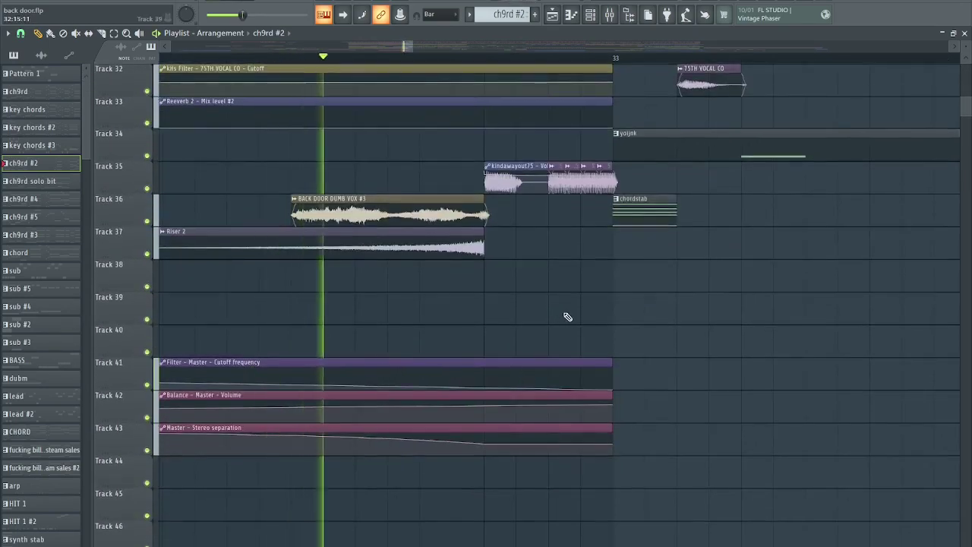
key("space")
Step: Solo track 36 and play the BACK DOOR DUMB VOX #3 clip from position 32:07
right_click(147, 221)
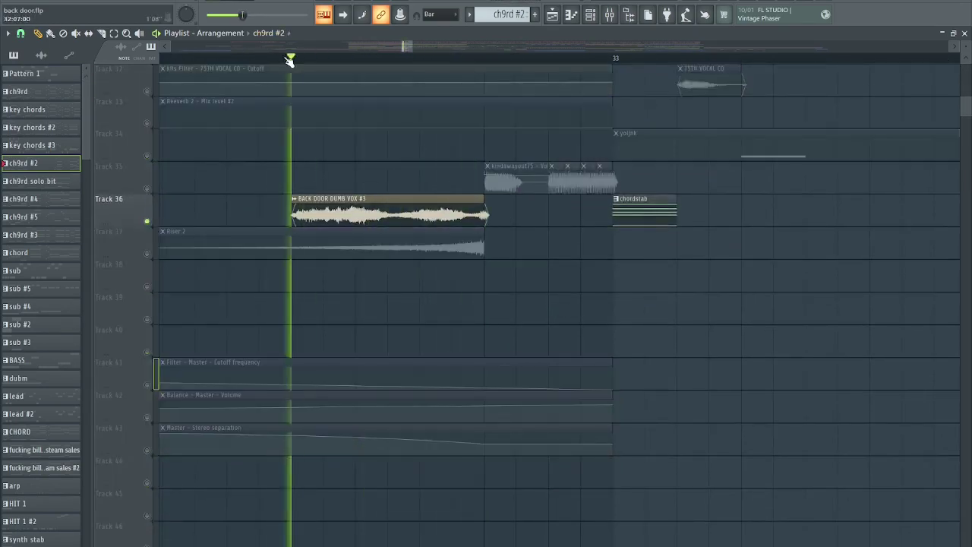
scroll(289, 61, "down", 3)
key("space")
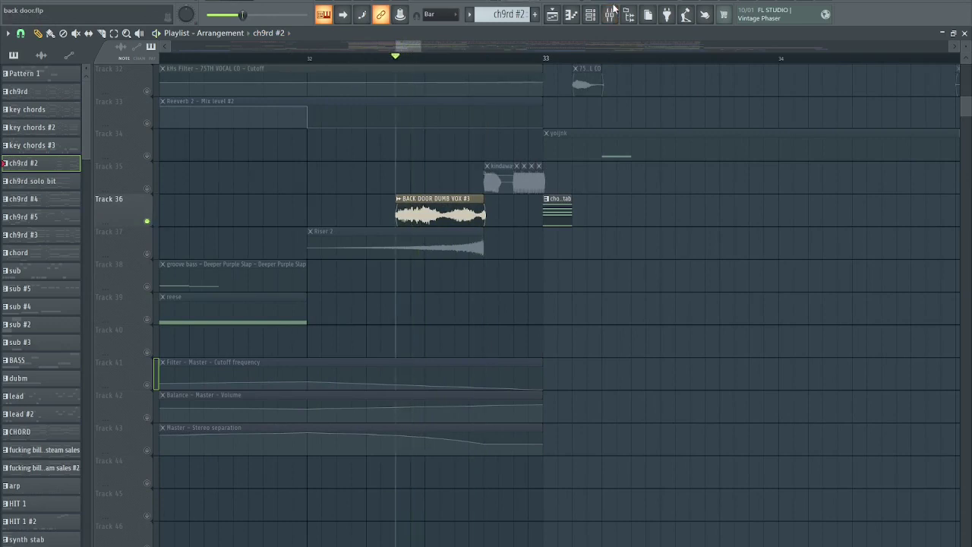
Step: Play the soloed vocal with the mixer open, inspect the Fruity WaveShaper effects on the 75TH VOCAL CO insert, and return to the playlist
left_click(612, 11)
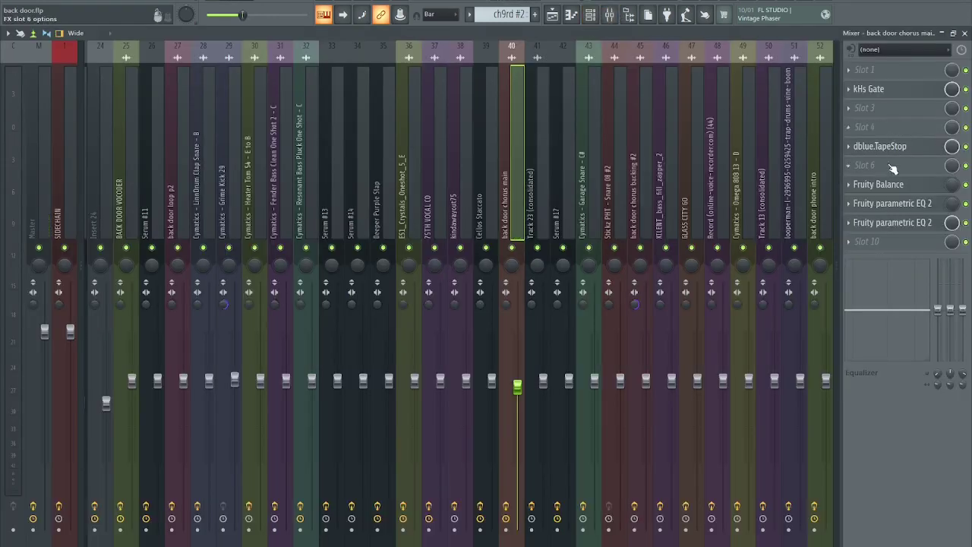
key("space")
key("space")
left_click(436, 144)
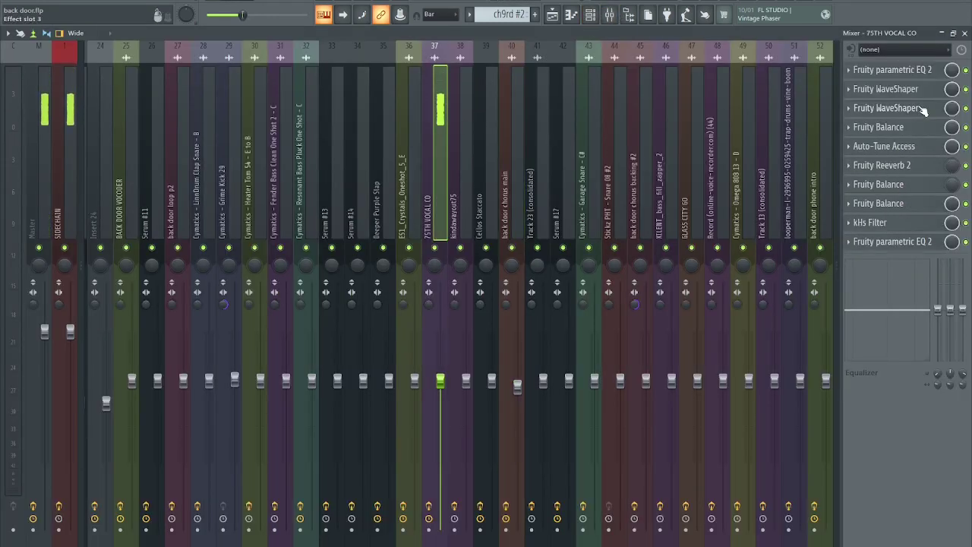
left_click(923, 110)
left_click(924, 110)
left_click(920, 93)
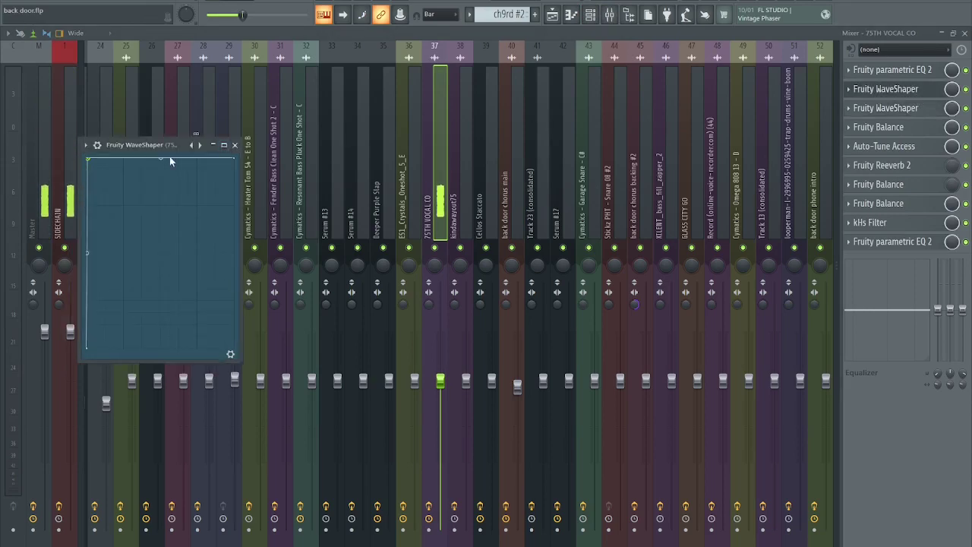
key("Escape")
key("F9")
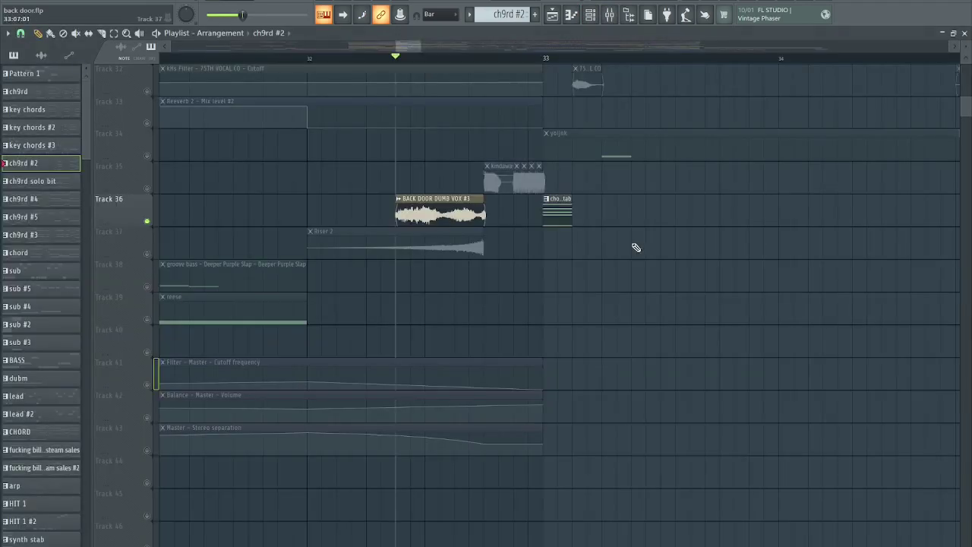
Step: Extend the BACK DOOR DUMB VOX #3 clip to just past bar 34 to expose more of its audio, and undo the extension
scroll(360, 233, "down", 3)
left_click_drag(426, 217, 593, 216)
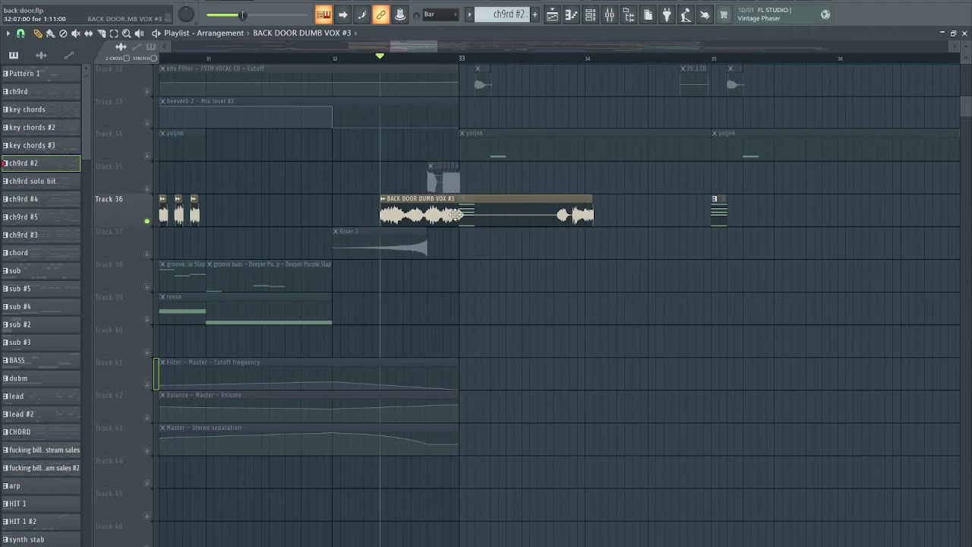
key("ctrl+z")
Step: Play the five short BACK DOOR DUMB VOX #3 chops in bar 30 on track 36
scroll(274, 245, "up", 2)
scroll(445, 206, "left", 3)
scroll(258, 243, "up", 4)
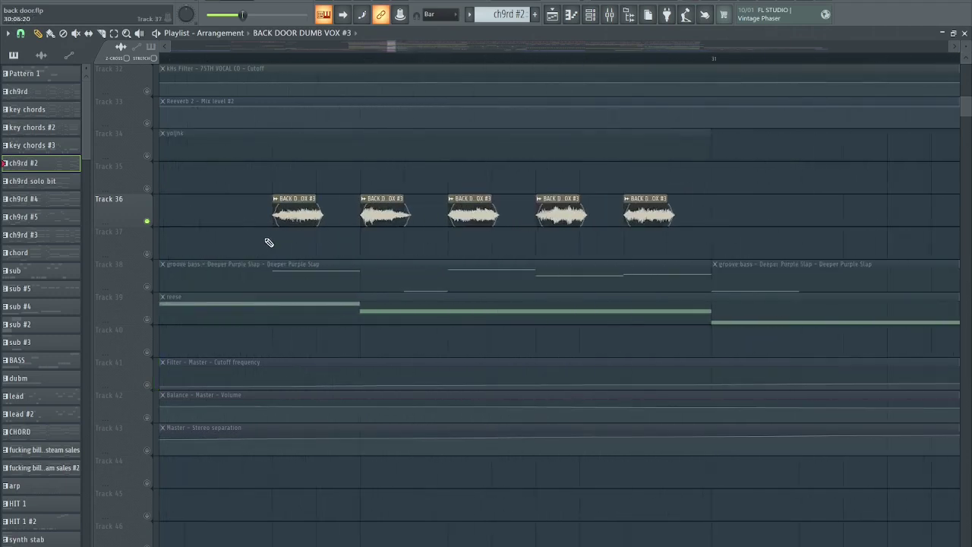
key("space")
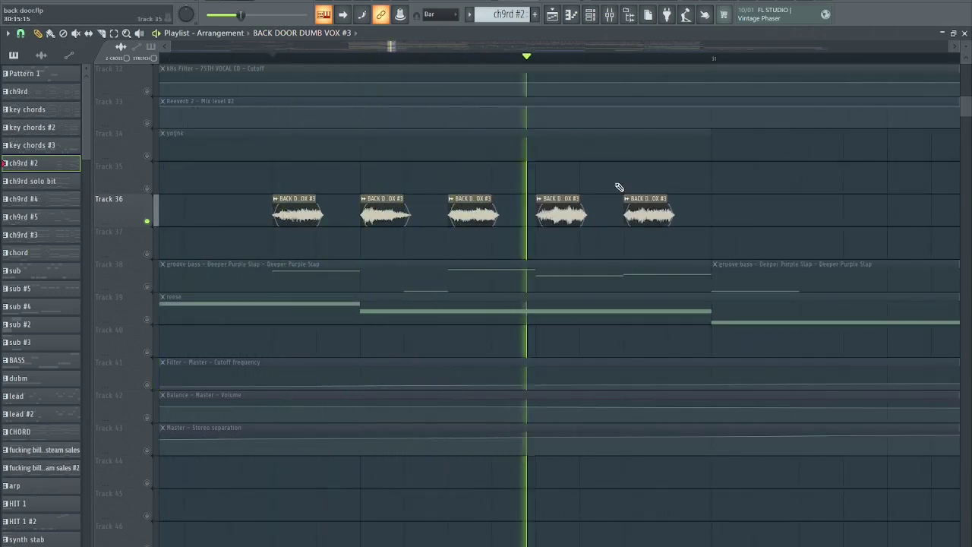
scroll(620, 186, "down", 4)
scroll(427, 220, "up", 2)
Step: Play the BACK DOOR DUMB VOX #4 chops at the end of bar 28 from 28:08, stop playback and unmute all tracks
left_click(305, 59)
key("space")
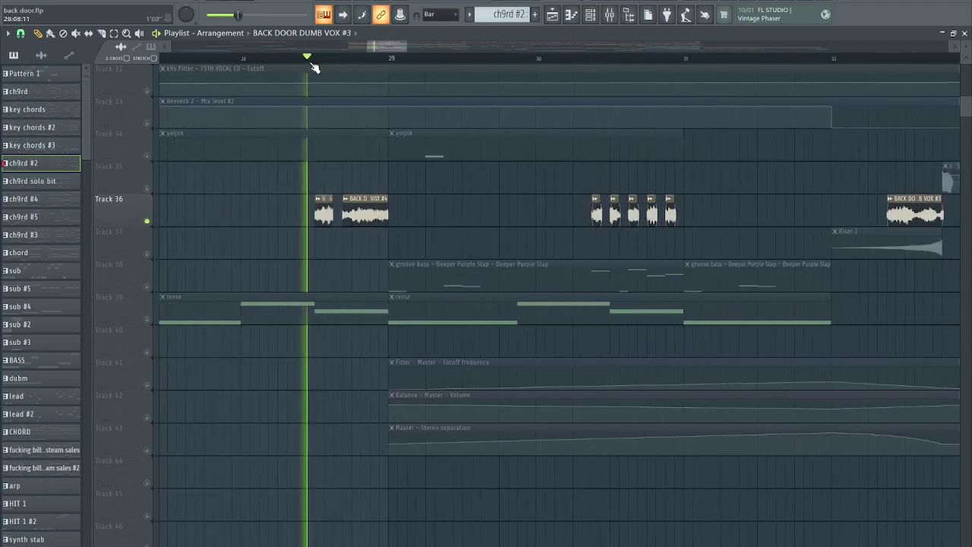
scroll(435, 188, "down", 3)
scroll(433, 190, "up", 4)
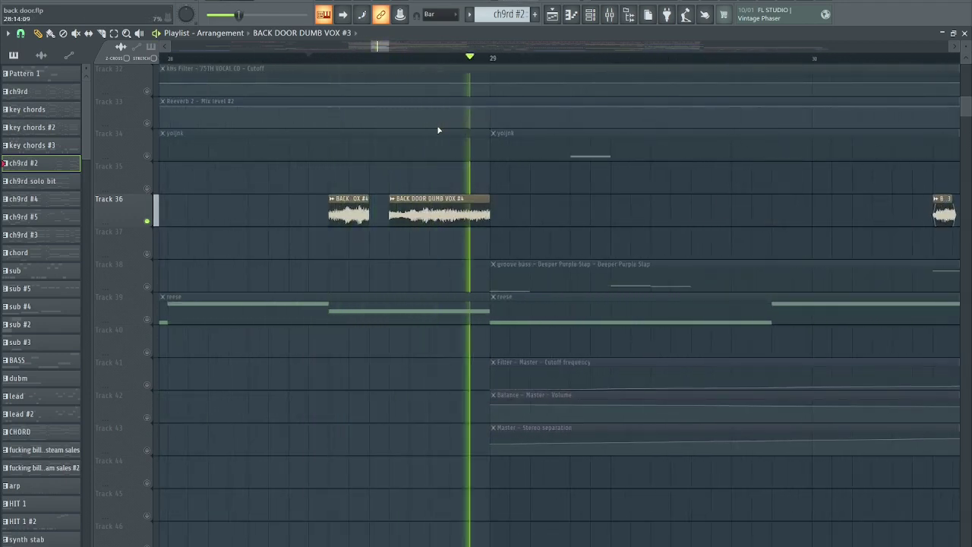
key("space")
scroll(395, 157, "down", 2)
scroll(396, 156, "down", 4)
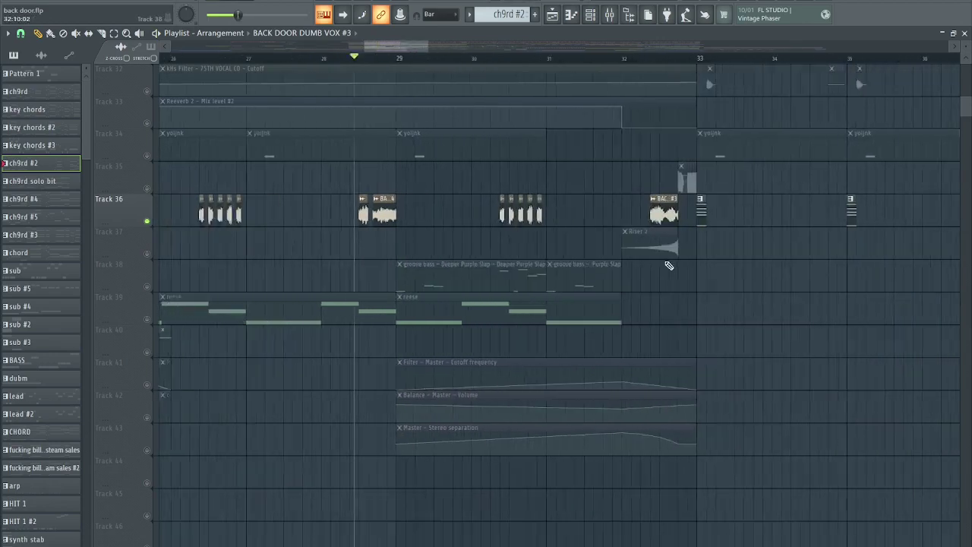
scroll(669, 262, "up", 5)
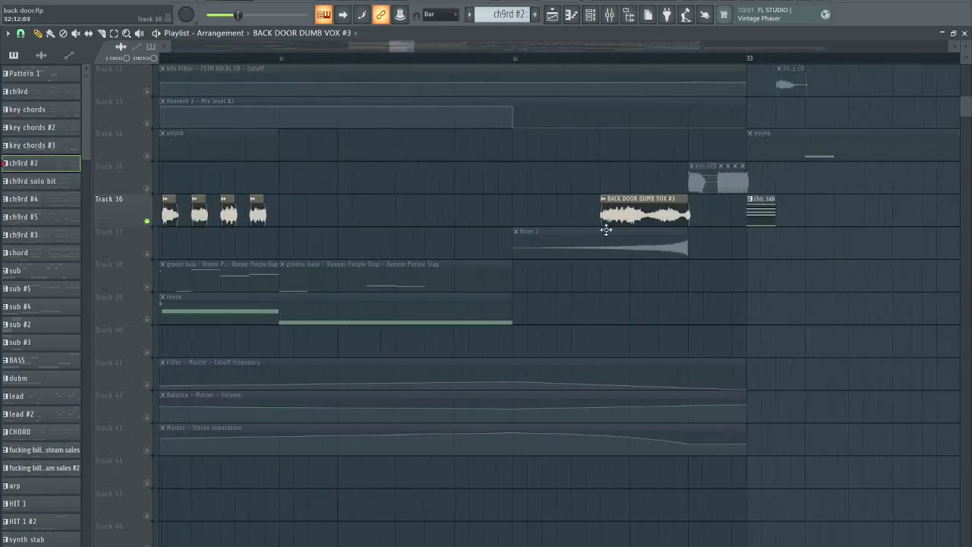
right_click(154, 222)
right_click(147, 221)
Step: Review the clips in the break before bar 33, play the full arrangement from bar 32 and stop playback
scroll(527, 250, "up", 4)
scroll(527, 250, "down", 3)
scroll(594, 260, "up", 2)
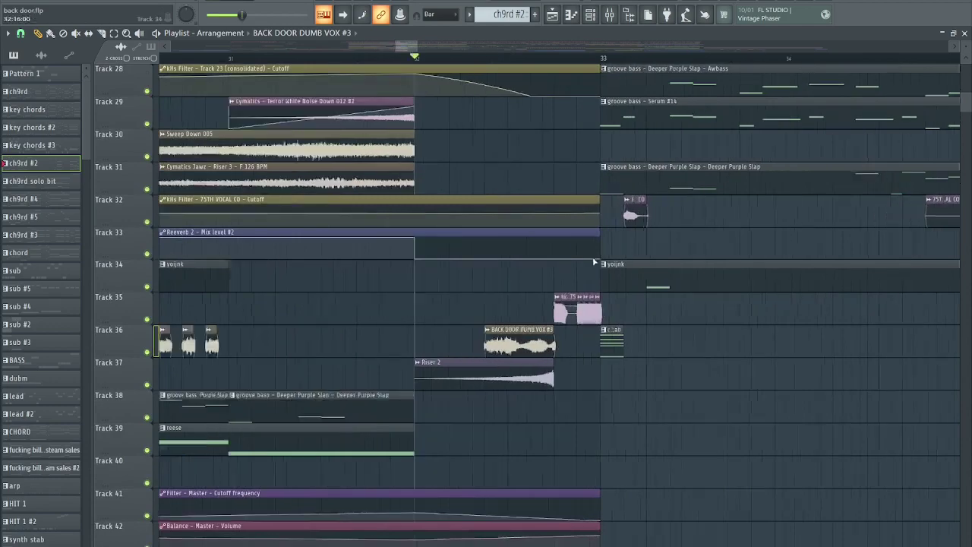
scroll(594, 262, "up", 8)
scroll(538, 262, "down", 6)
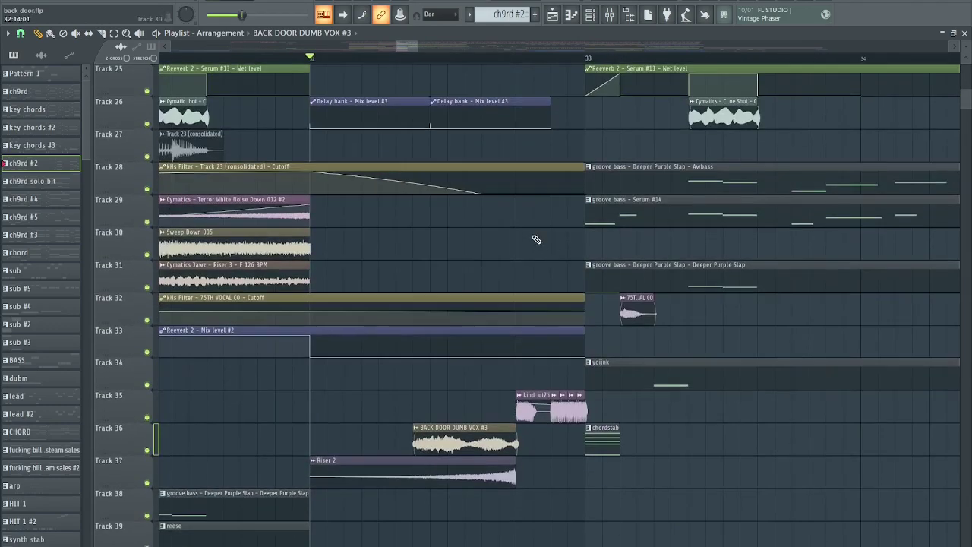
scroll(536, 240, "up", 4)
key("space")
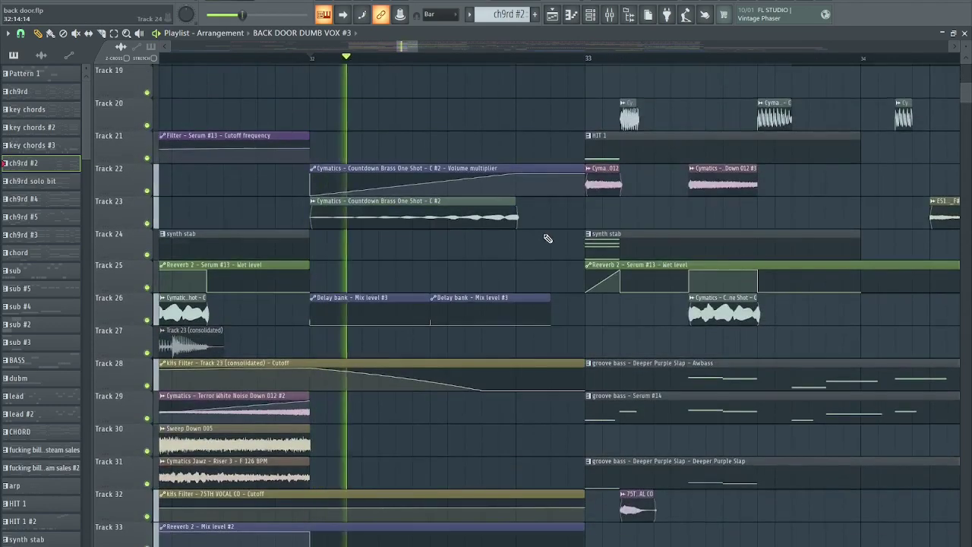
scroll(572, 357, "down", 4)
key("space")
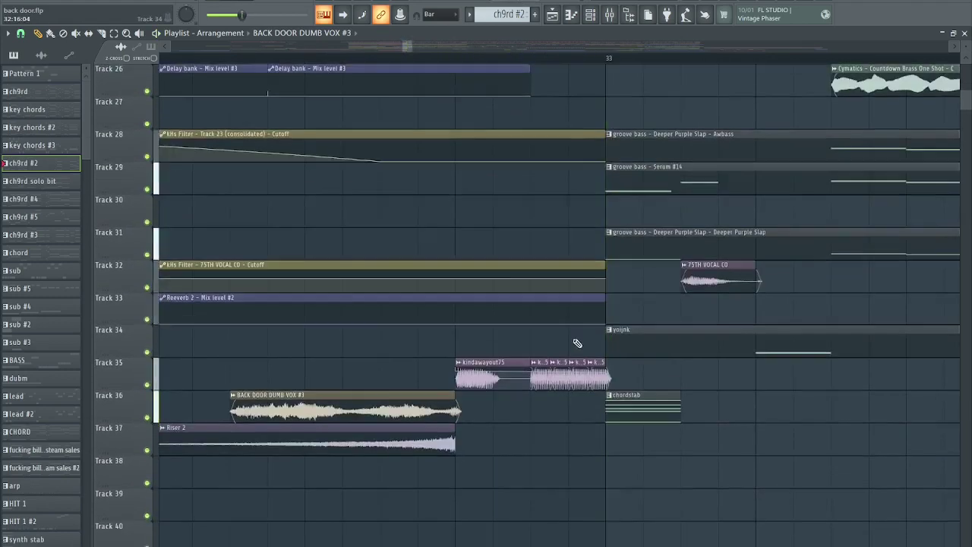
Step: Solo tracks 35 and 36 together and play the BACK DOOR DUMB VOX #3 and kindawayout75 clips
right_click(150, 287)
left_click(148, 254)
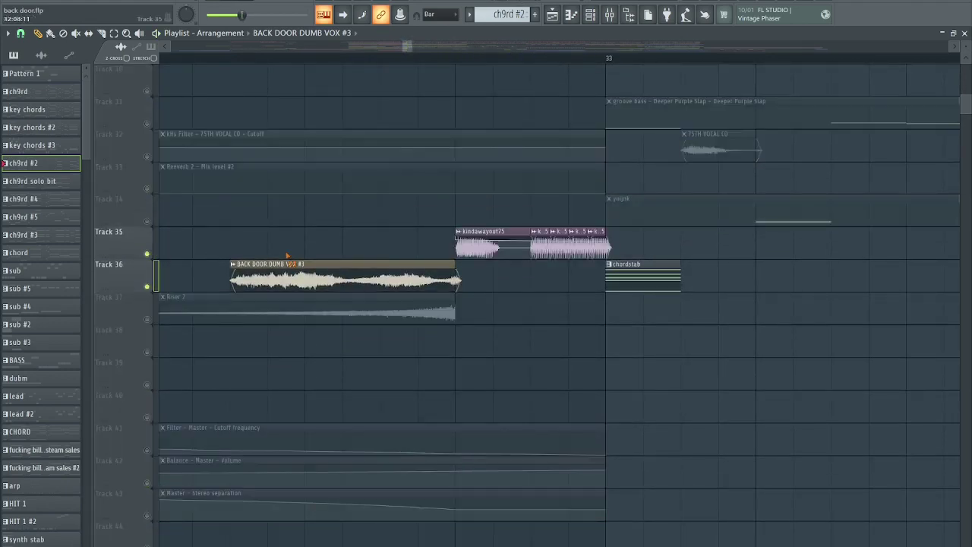
scroll(491, 327, "up", 3, "ctrl")
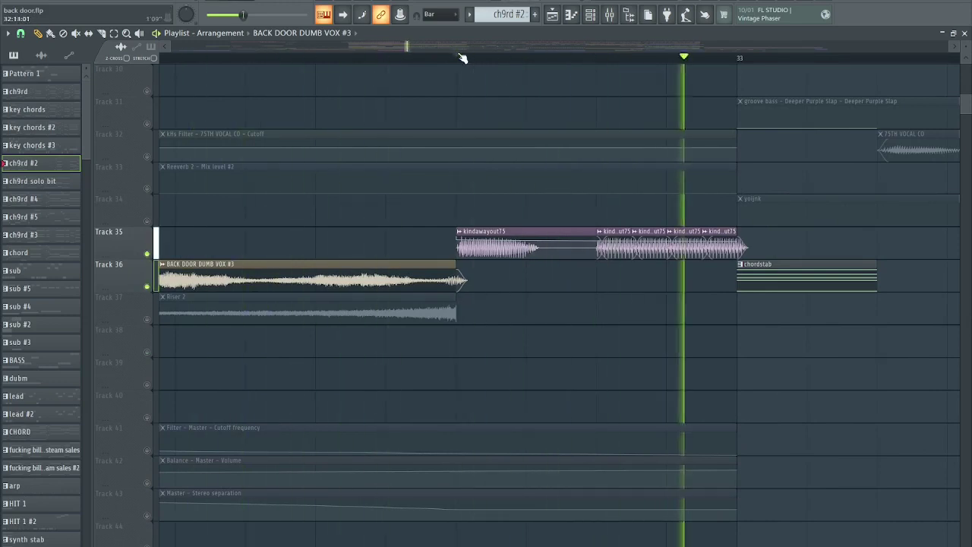
Step: Solo track 35, inspect the audio clip settings of kindawayout75 and close them
right_click(148, 253)
double_click(535, 239)
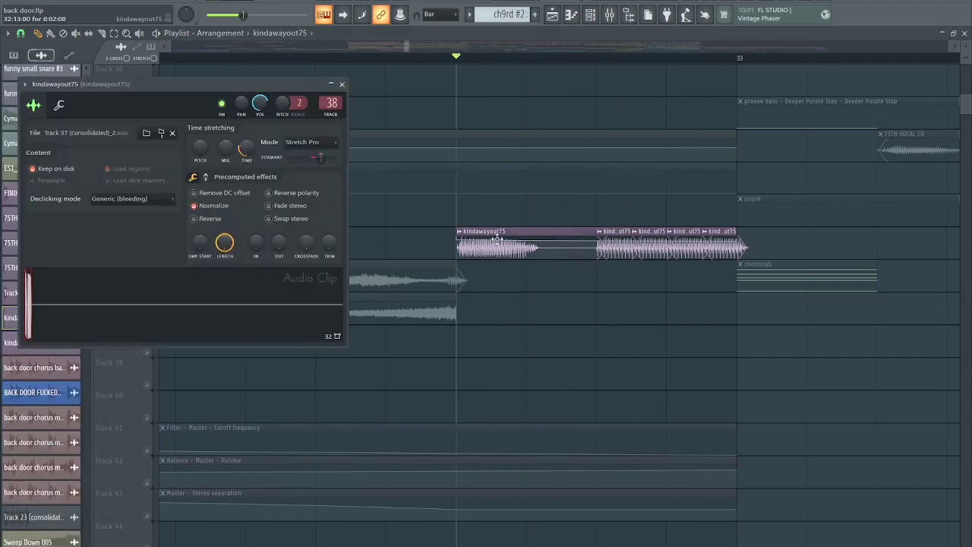
key("Escape")
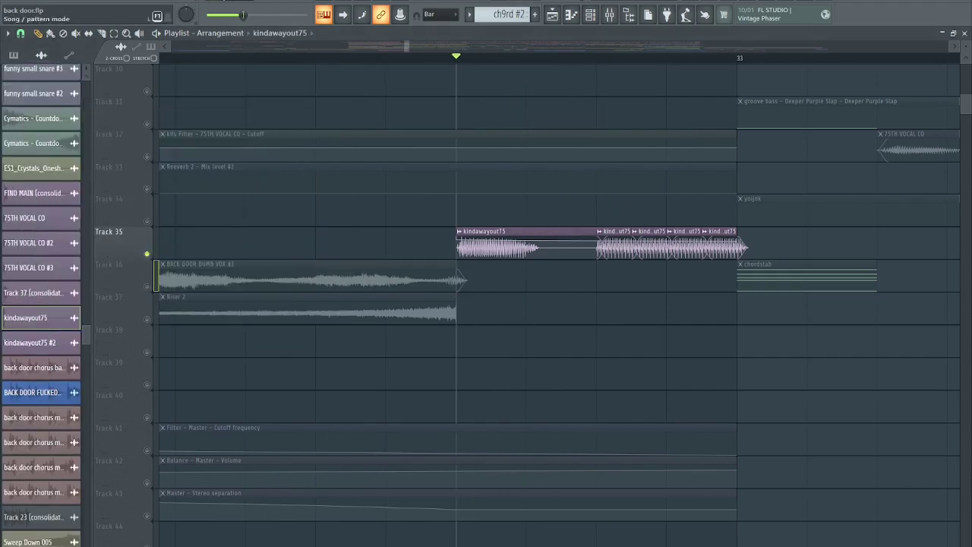
Step: Unmute all tracks, play the full arrangement from 32:13 into bar 33 and stop playback
scroll(241, 265, "up", 5)
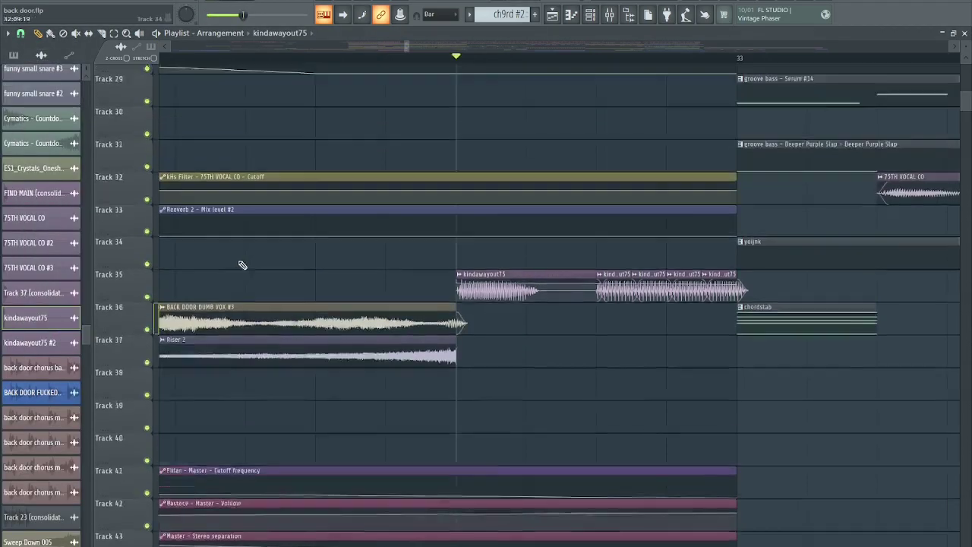
key("space")
scroll(468, 116, "up", 1)
key("space")
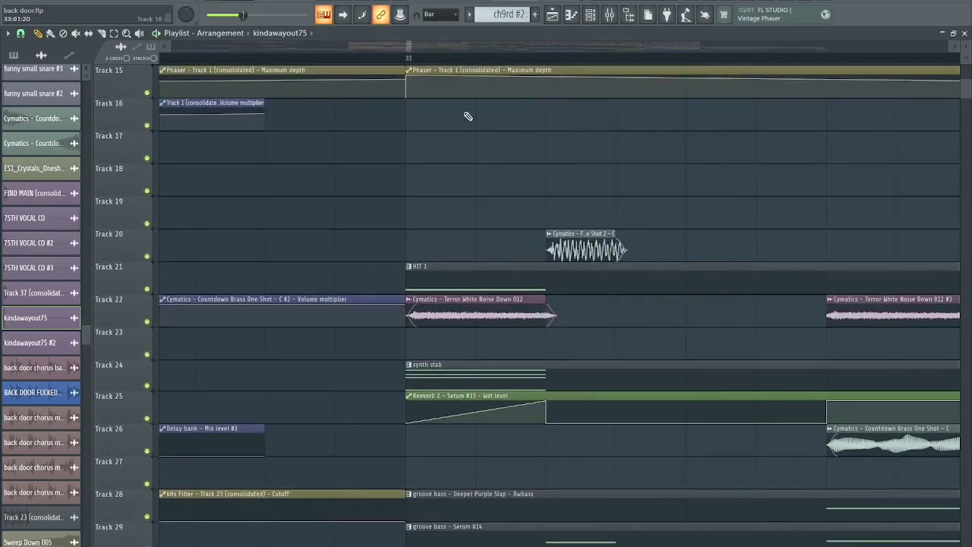
Step: Review the drop's tracks after bar 33, play the full arrangement from bar 33 and stop playback
scroll(411, 89, "up", 4)
scroll(393, 317, "down", 9)
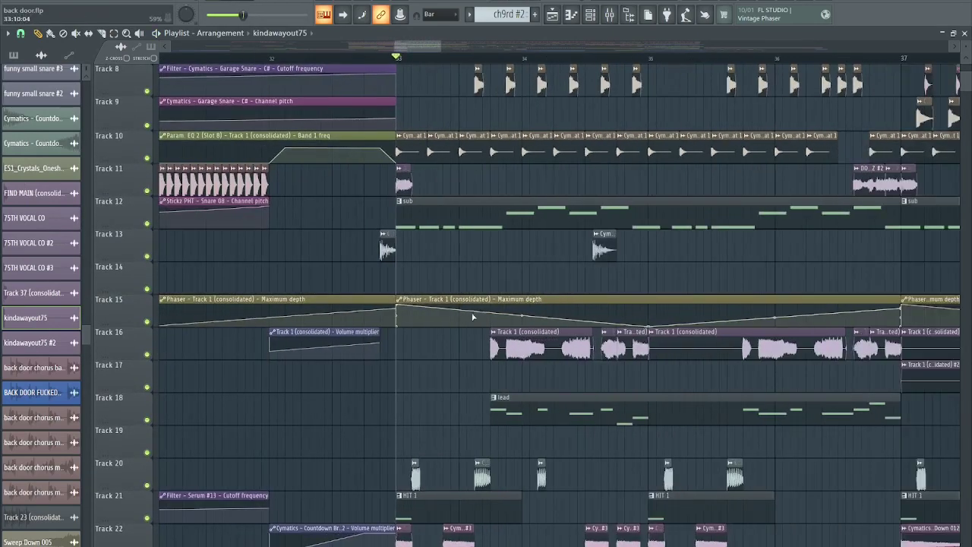
scroll(427, 240, "up", 3)
scroll(427, 240, "up", 3)
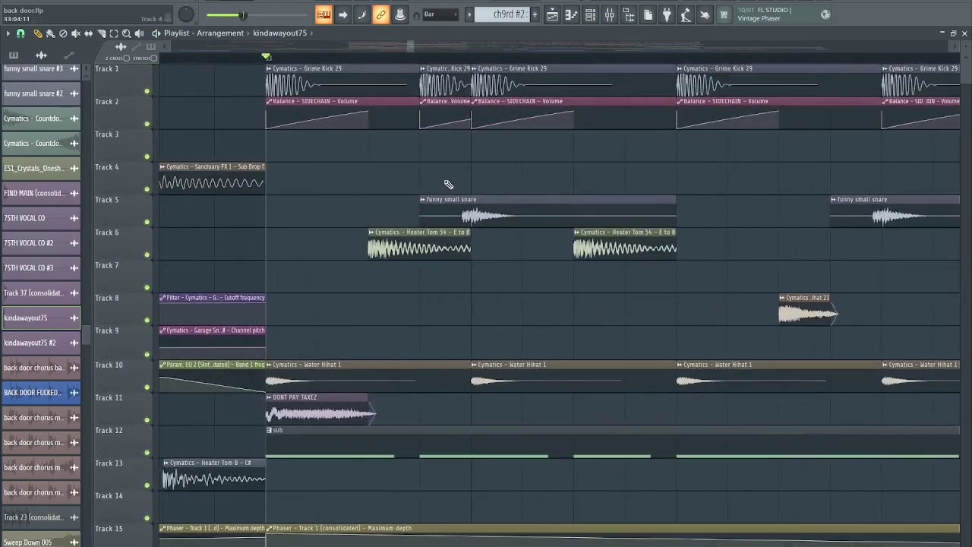
key("space")
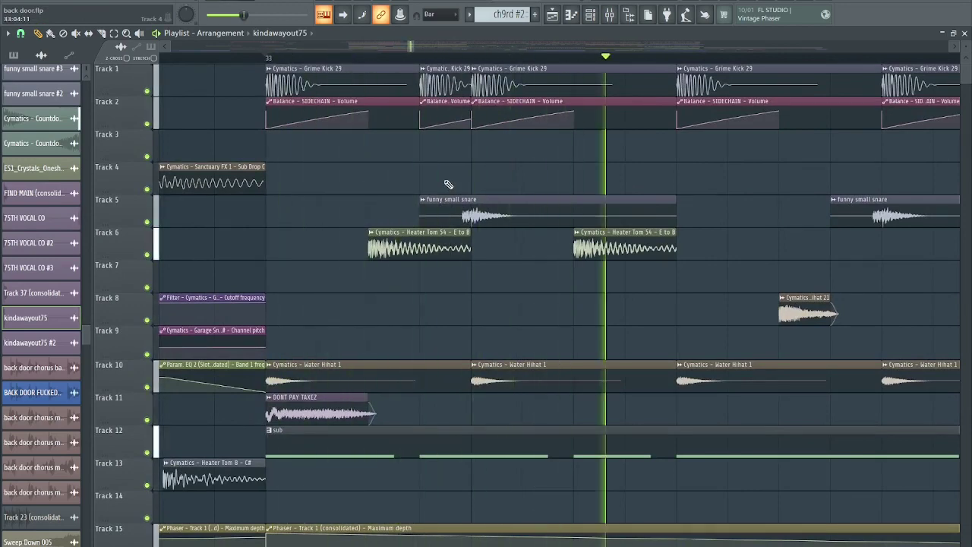
scroll(450, 184, "down", 2)
scroll(451, 183, "down", 2)
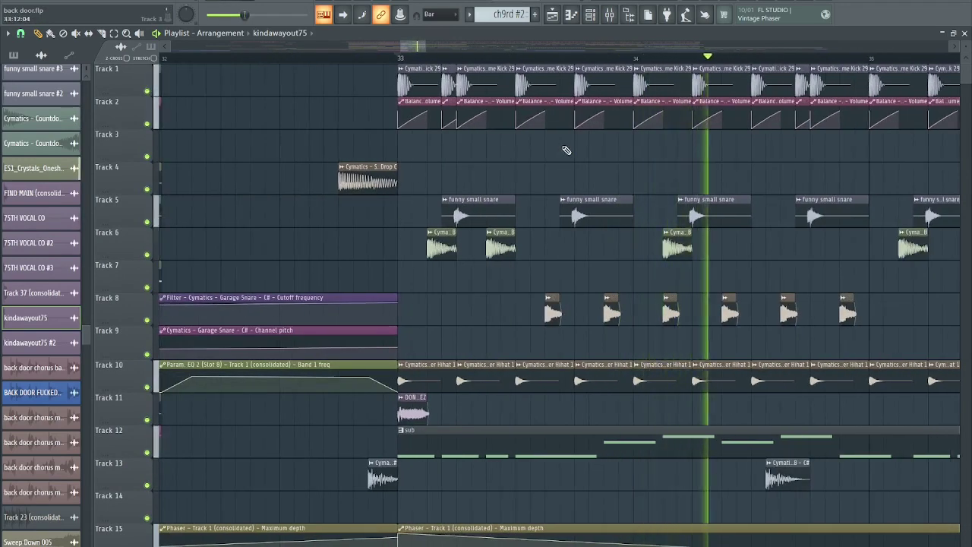
key("space")
Step: Solo the kick on track 1 with the sidechain volume automation on track 2, play them from bar 33 and stop playback
right_click(146, 124)
left_click(148, 92)
scroll(274, 143, "down", 1)
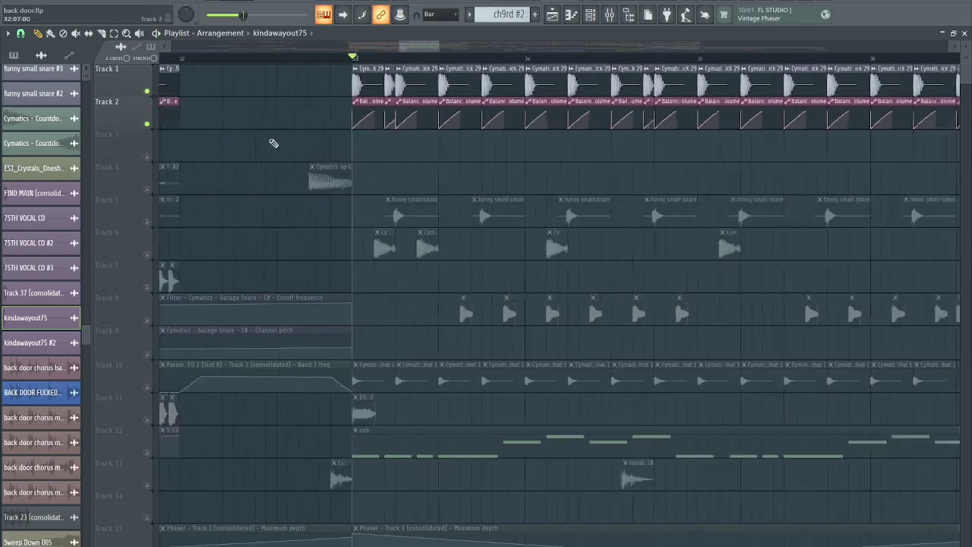
scroll(292, 147, "up", 1)
key("space")
key("space")
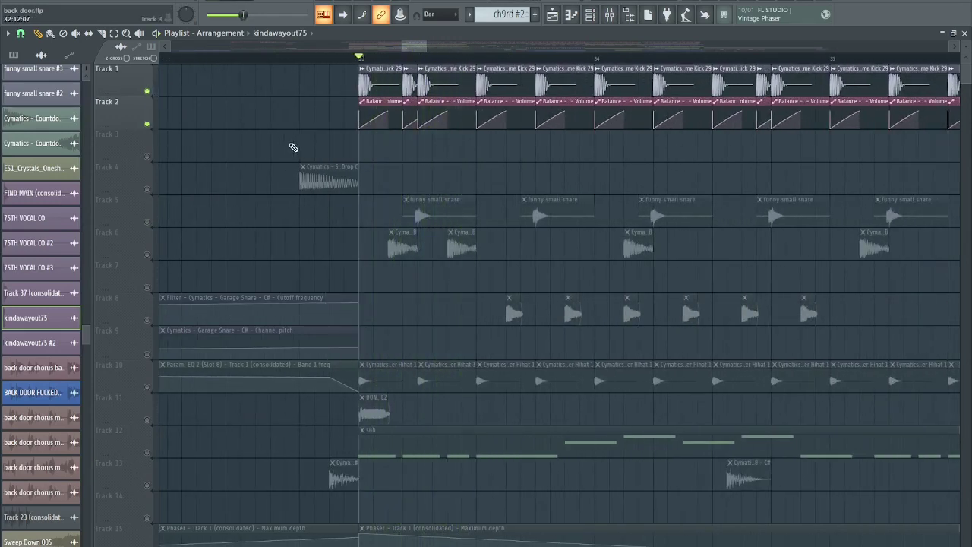
Step: Play the kick and sidechain from bar 33, bring in the snare on track 5 and the tom on track 6, and stop playback
scroll(476, 165, "down", 3)
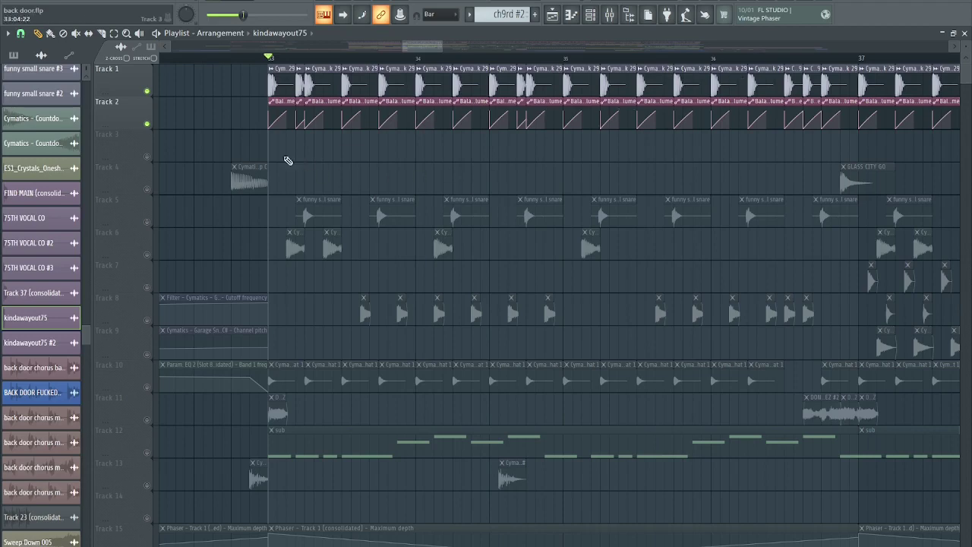
key("space")
scroll(202, 160, "up", 3)
key("space")
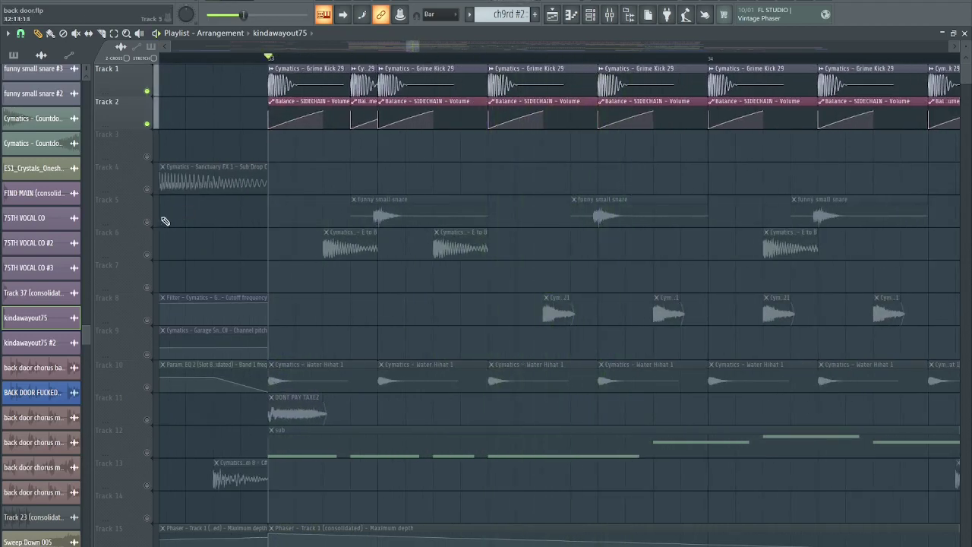
left_click(147, 222)
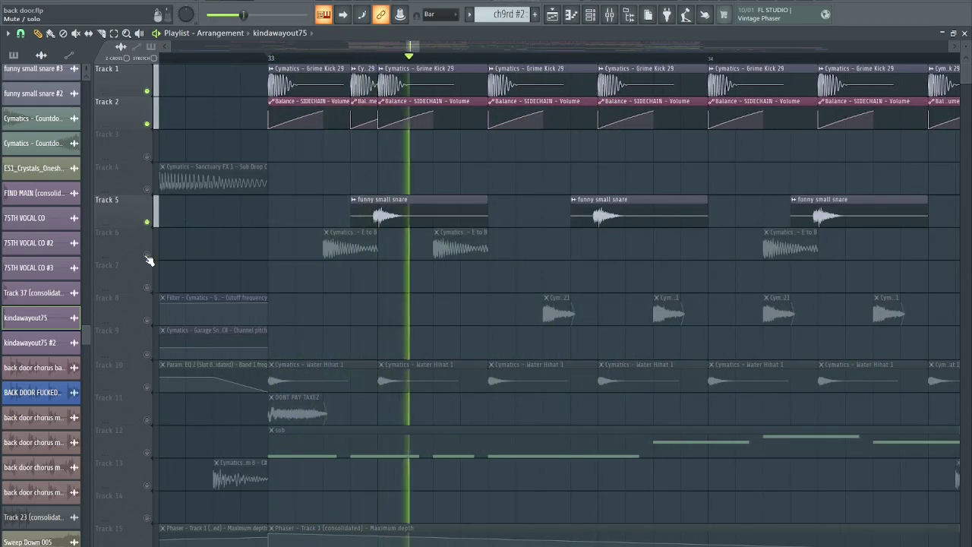
left_click(148, 256)
key("space")
Step: Play the kick, sidechain, snare and tom tracks together from bar 33 and stop playback
scroll(278, 305, "up", 3)
scroll(275, 287, "down", 2)
scroll(274, 287, "down", 2)
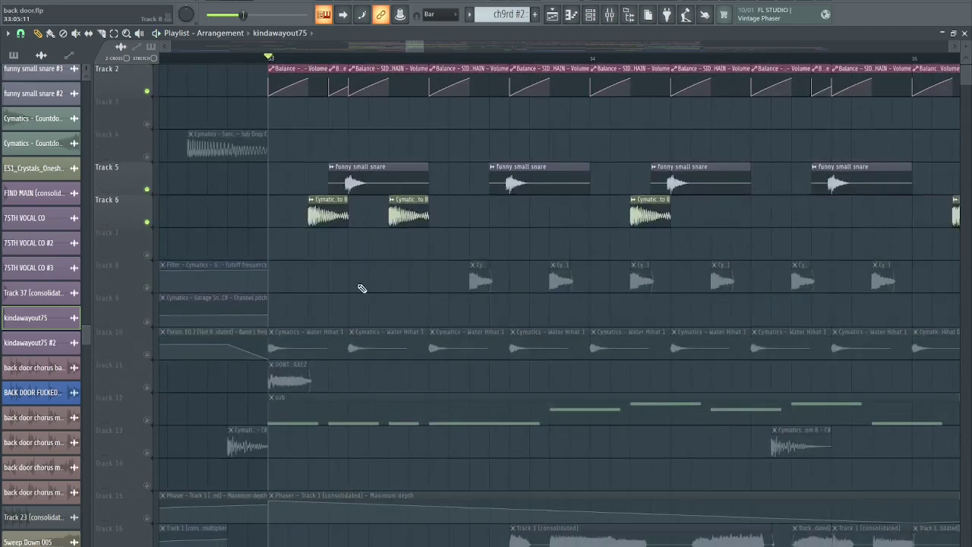
key("space")
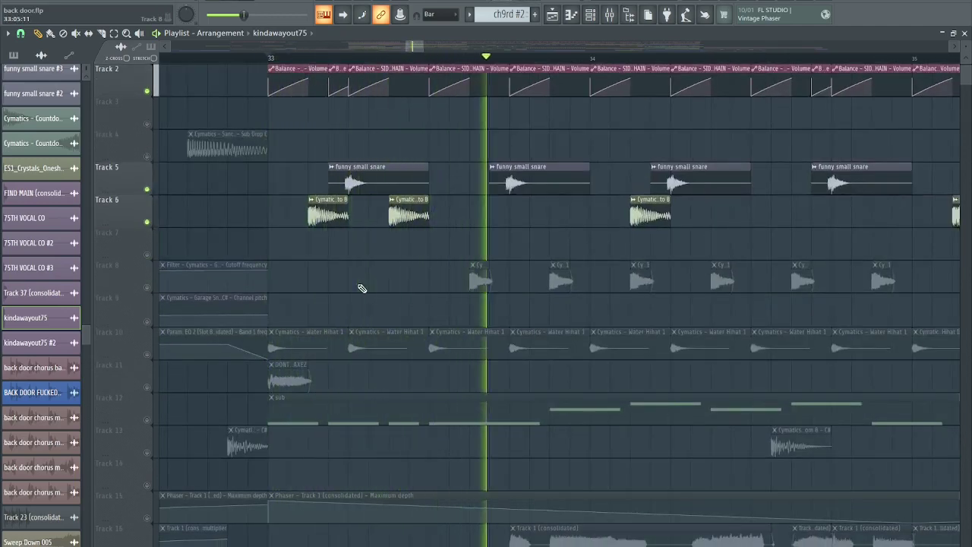
scroll(523, 296, "up", 1)
scroll(576, 284, "up", 1)
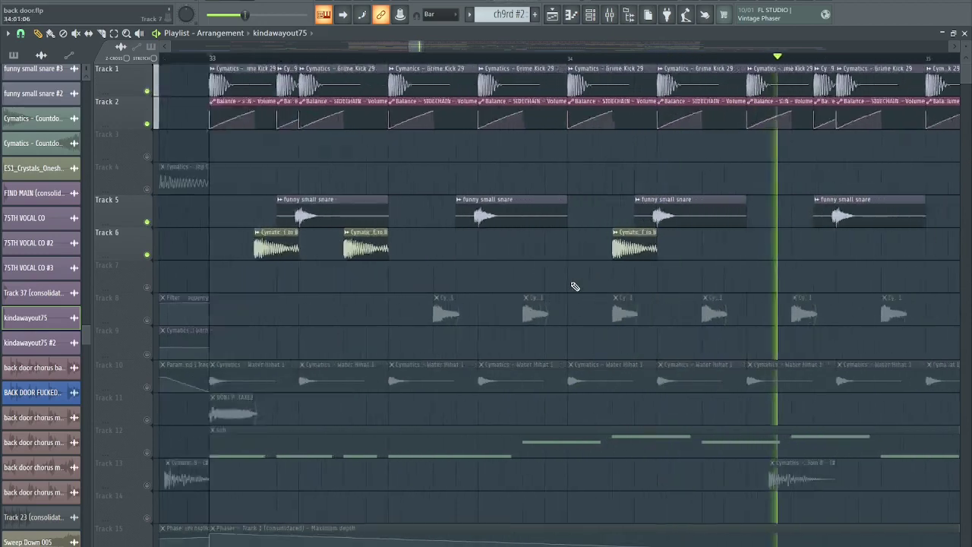
scroll(636, 284, "down", 2)
key("space")
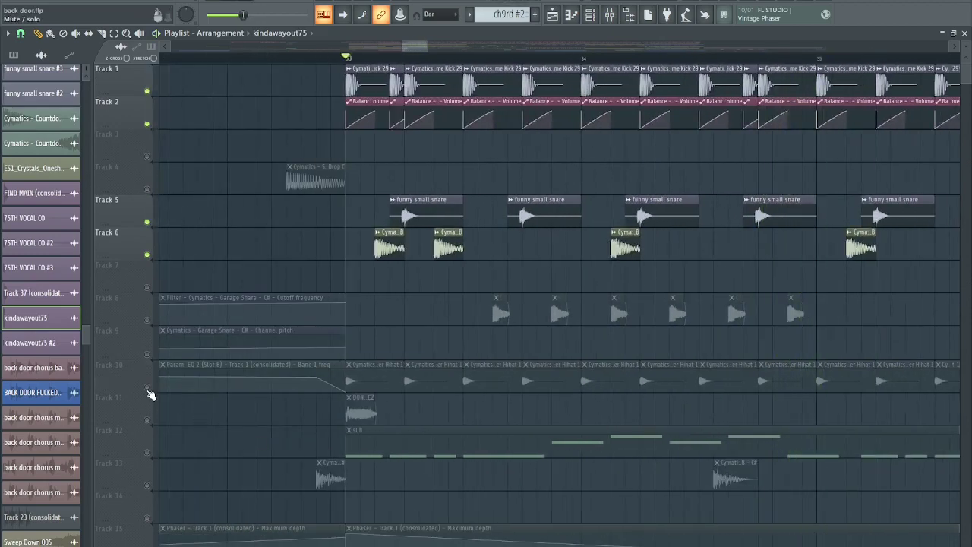
Step: Unmute the Water Hihat on track 10, play it with the other drums from bar 33 and stop playback
left_click(147, 388)
key("space")
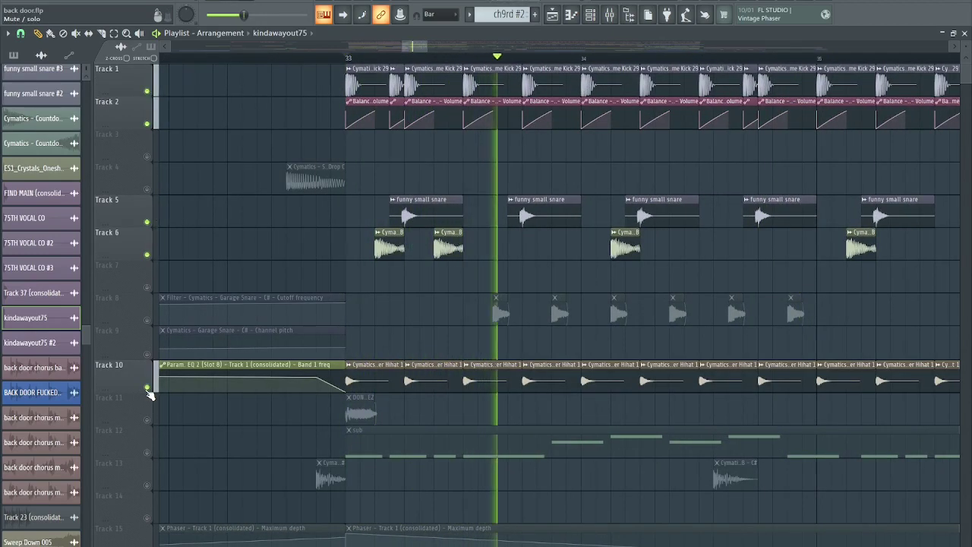
key("space")
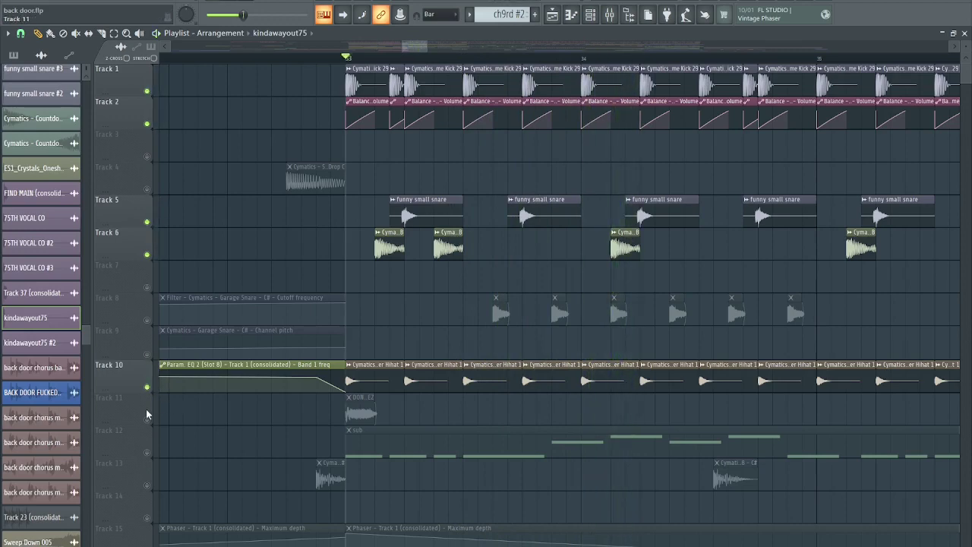
Step: Solo the DONT PAY TAXEZ clip on track 11, audition it from bar 33, and unmute all tracks
right_click(151, 423)
key("space")
key("space")
right_click(150, 422)
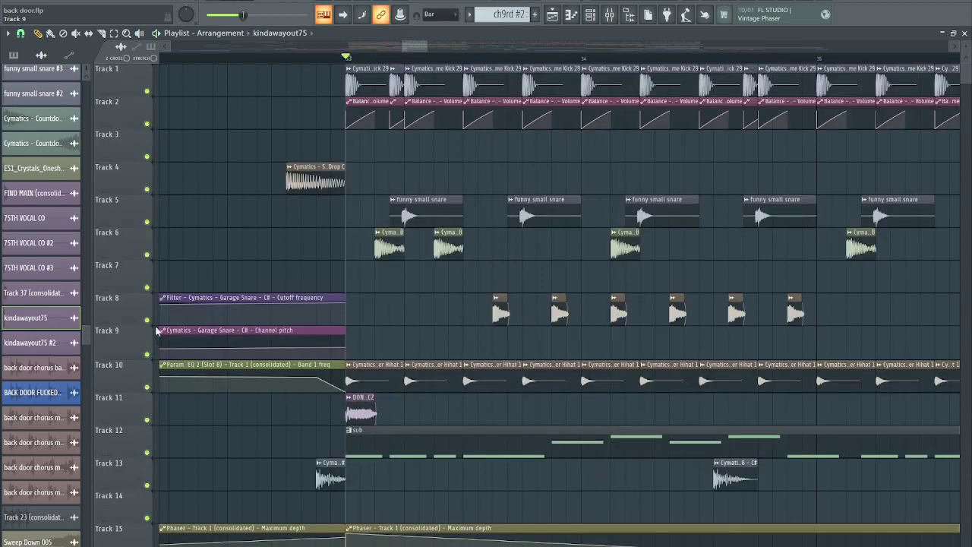
Step: Inspect the audio clip settings of Cymatics - Omega Open Hihat 21 on track 8 and close them
scroll(526, 331, "up", 4)
double_click(474, 313)
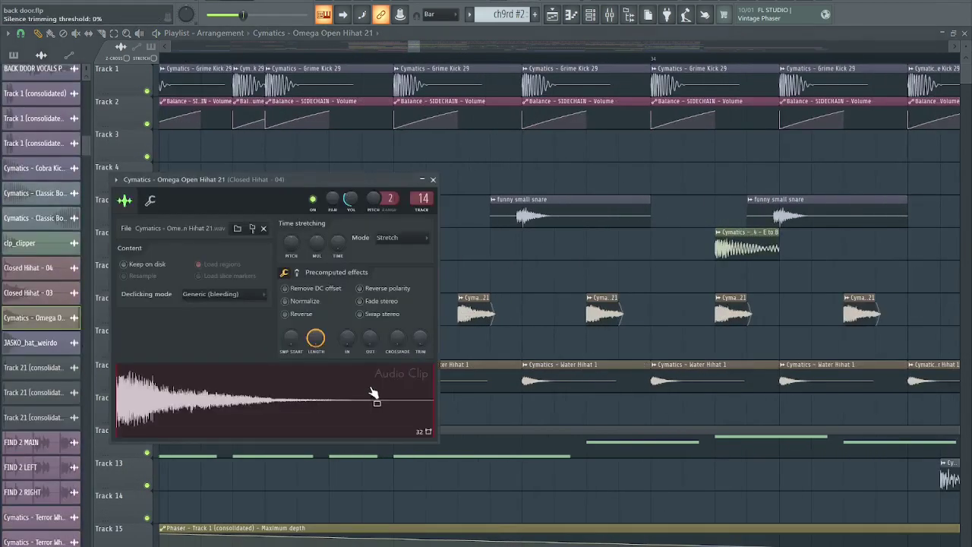
left_click(433, 180)
Step: Solo the open hi-hats on track 8, play them from bar 33, unmute all tracks and stop playback
right_click(148, 320)
key("space")
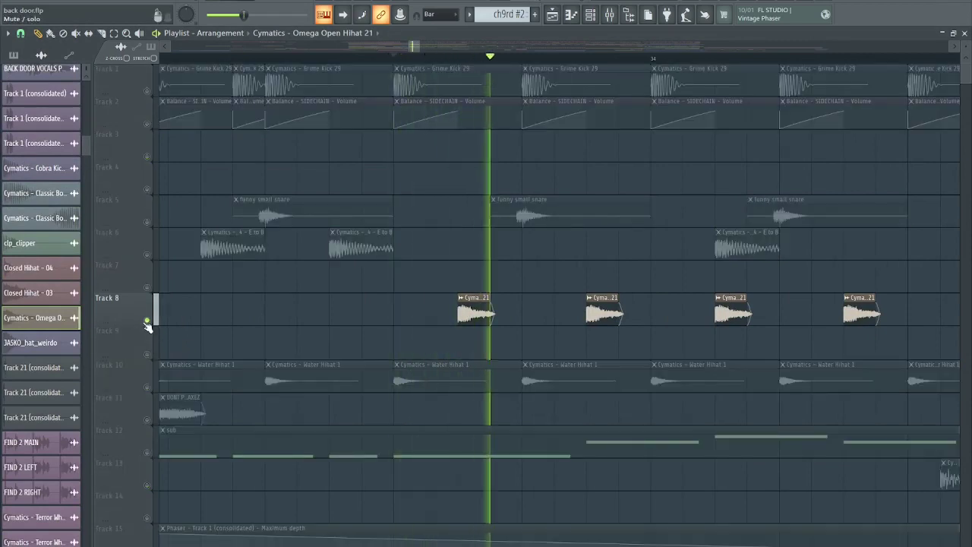
right_click(148, 321)
key("space")
Step: Play the full arrangement from bar 33 and stop playback
key("space")
scroll(456, 259, "down", 3)
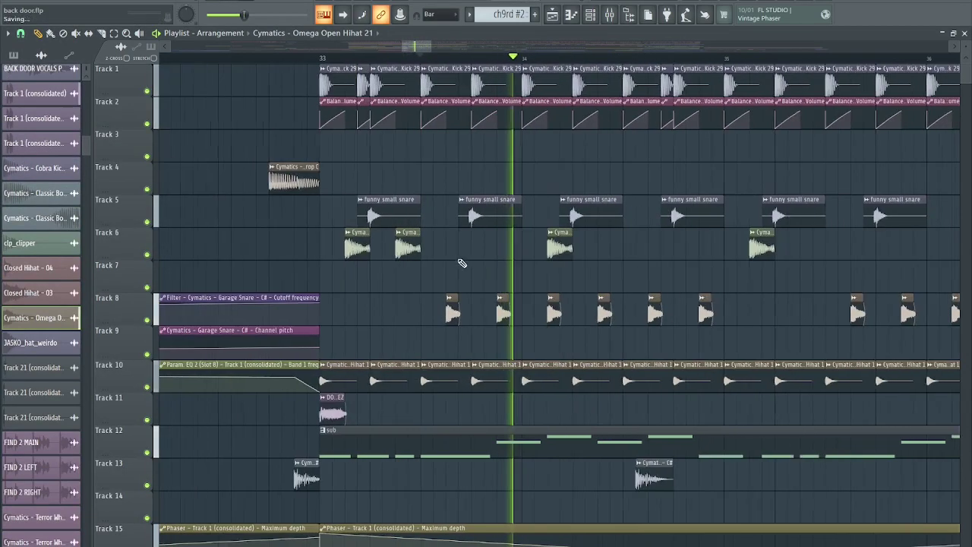
key("space")
Step: Solo the sub pattern on track 12 and play it from bar 33
scroll(460, 261, "down", 2)
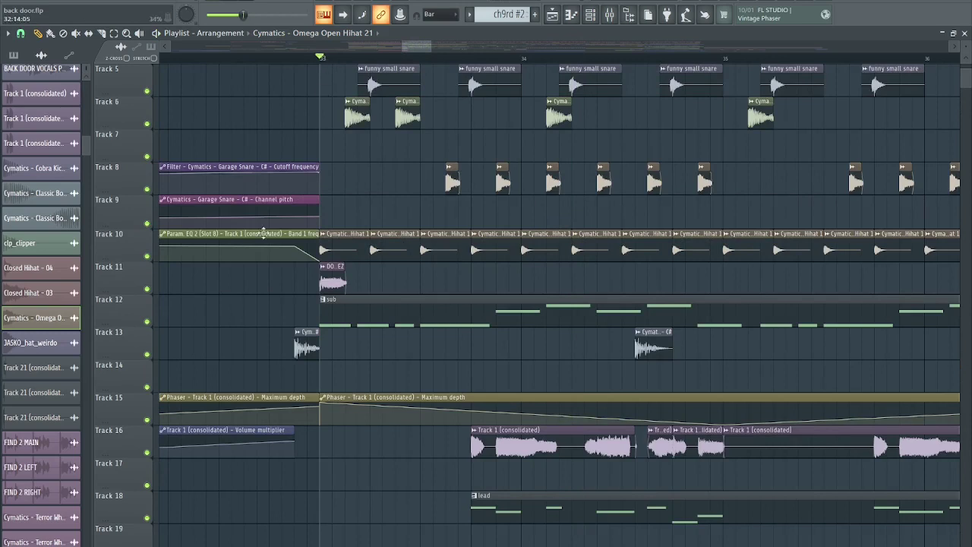
right_click(148, 322)
key("space")
Step: Show the unsorted channels in the channel rack, open the Serum #2 instrument and view its FX section
key("F6")
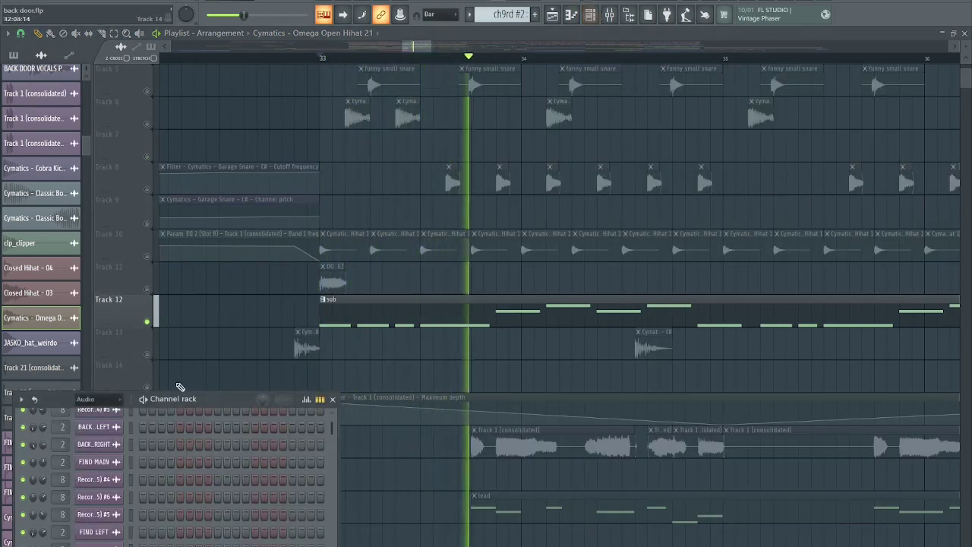
left_click(87, 399)
left_click(95, 460)
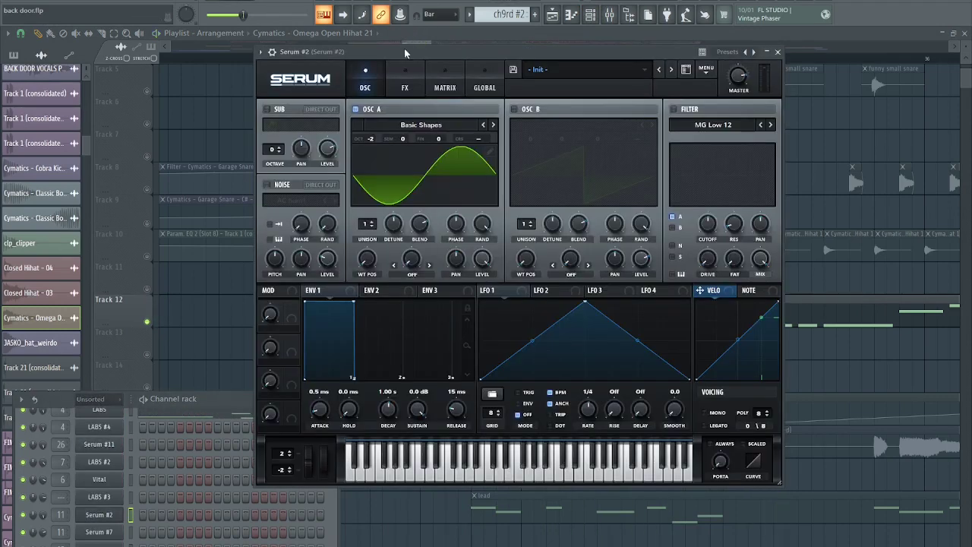
left_click(408, 87)
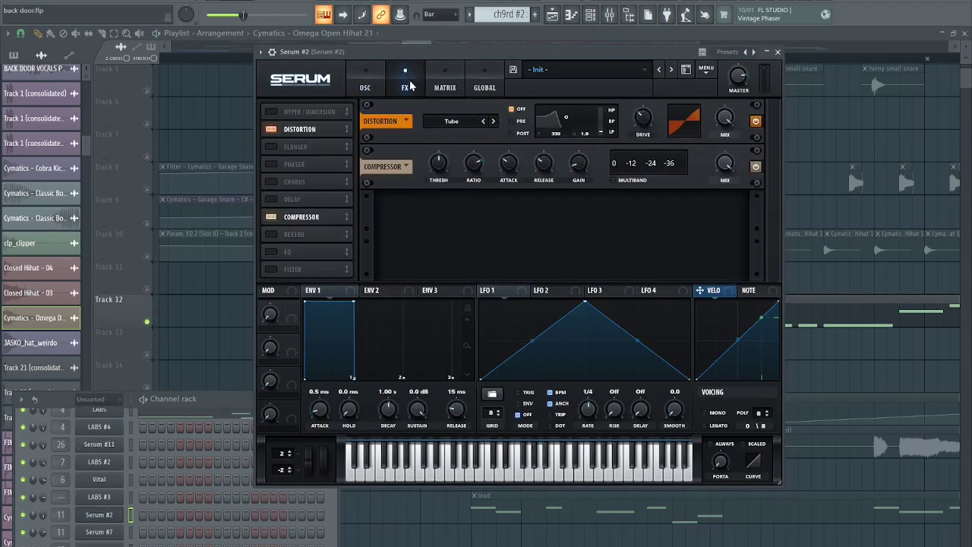
Step: Inspect the kHs Gain and both Fruity parametric EQ 2 effects on the Serum #2 mixer track
left_click(610, 14)
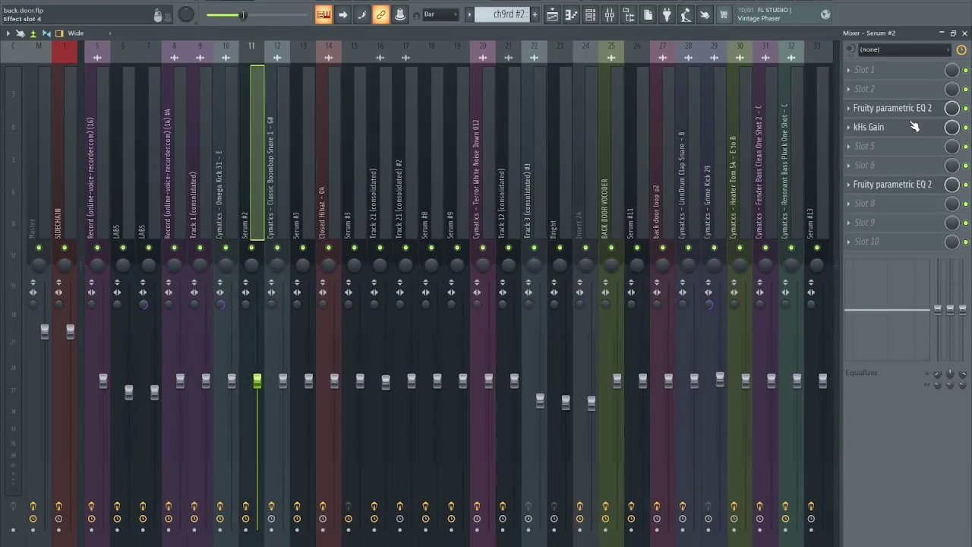
left_click(904, 126)
left_click(906, 123)
left_click(900, 108)
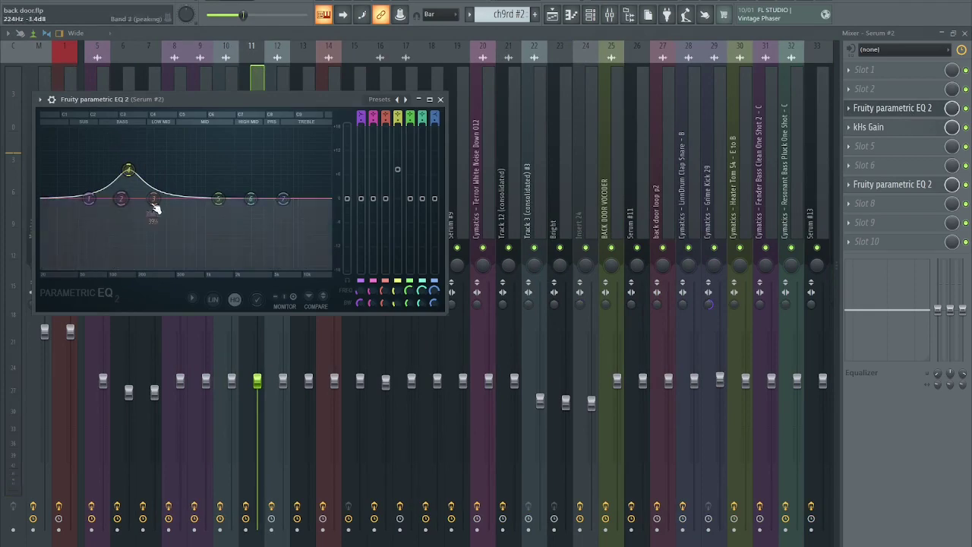
left_click(903, 197)
left_click(898, 191)
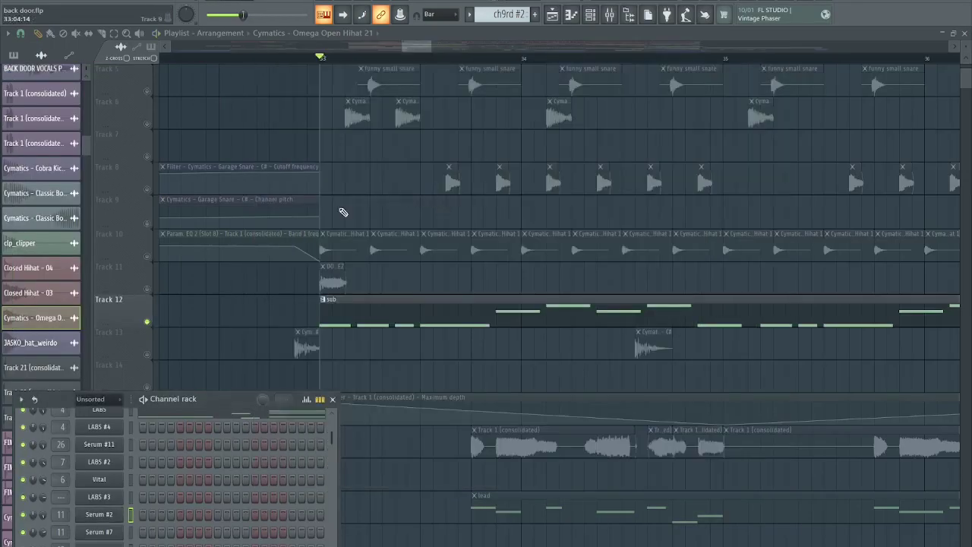
Step: Unmute all tracks and review the drop's tracks around bar 33
right_click(150, 319)
scroll(345, 310, "down", 2)
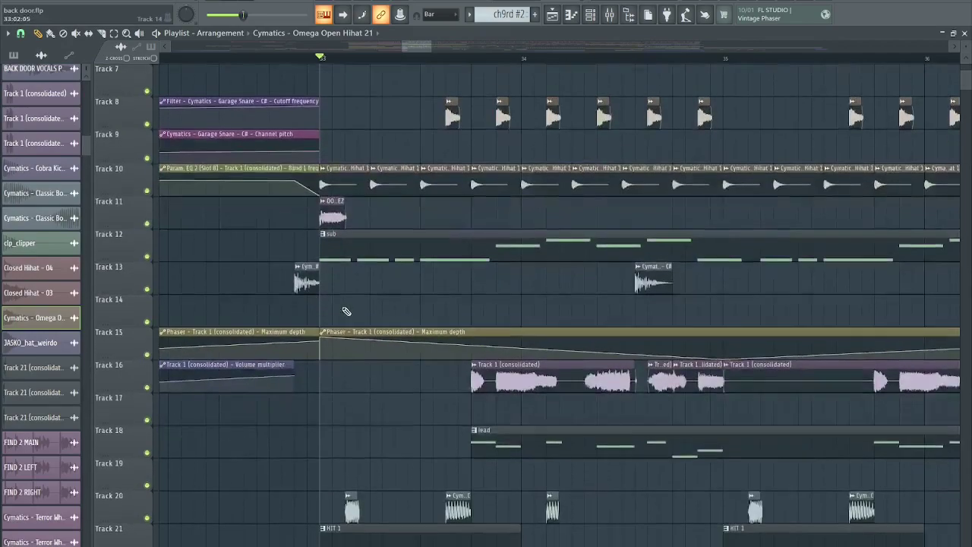
scroll(350, 307, "up", 1)
scroll(414, 295, "down", 2)
scroll(322, 184, "up", 1)
scroll(322, 186, "up", 5)
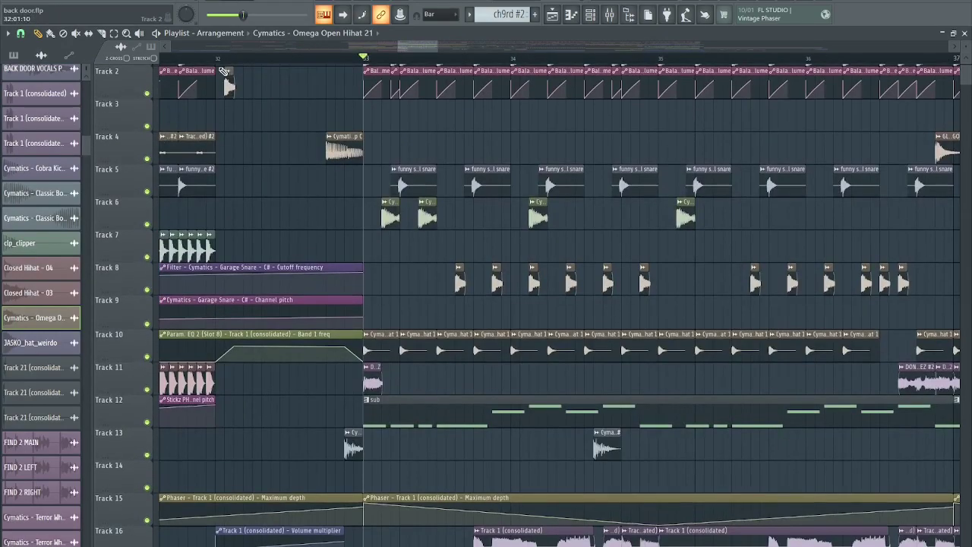
Step: Play the full arrangement through the transition from bar 32 towards bar 33 and stop playback
left_click(218, 60)
key("space")
scroll(300, 187, "down", 5)
scroll(299, 187, "up", 2)
scroll(369, 140, "up", 5)
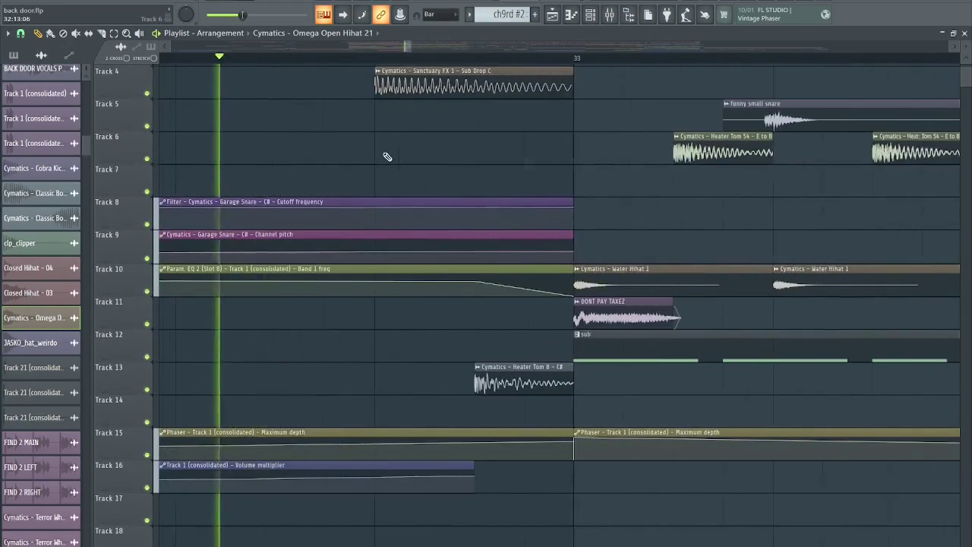
key("space")
Step: Solo the Sanctuary FX 1 - Sub Drop on track 4, play it and stop playback
scroll(354, 82, "up", 1)
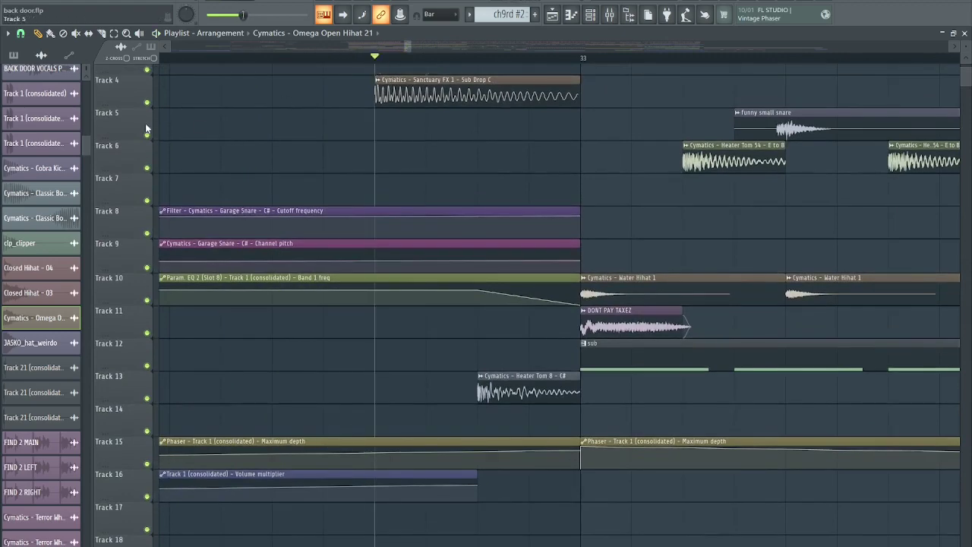
right_click(147, 103)
right_click(147, 103)
key("space")
key("space")
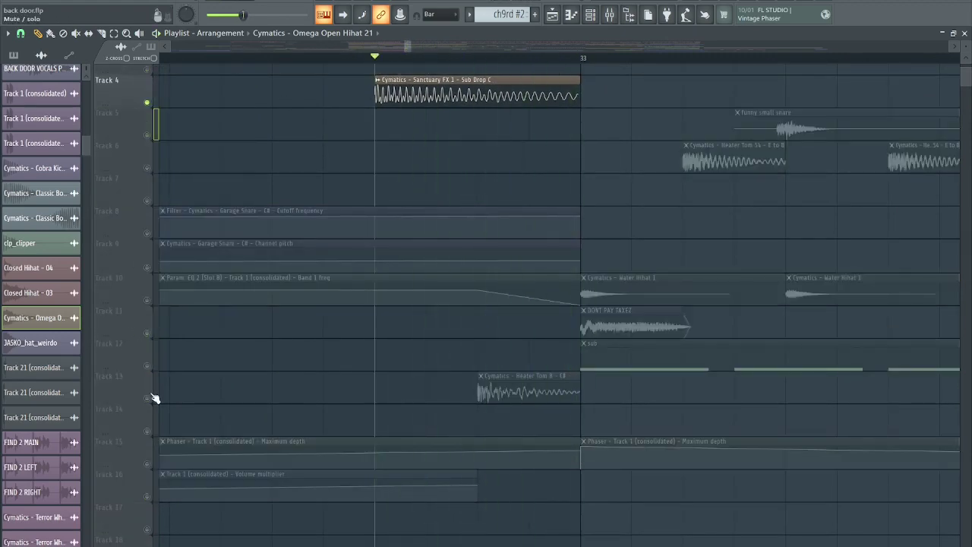
Step: Solo the Heater Tom 8 clip on track 13, audition it before bar 33, and unmute all tracks
right_click(149, 397)
key("space")
key("space")
right_click(149, 397)
Step: Play the full arrangement from the sub drop and review the hit, synth stab and groove bass tracks after bar 33
scroll(384, 419, "up", 2)
key("space")
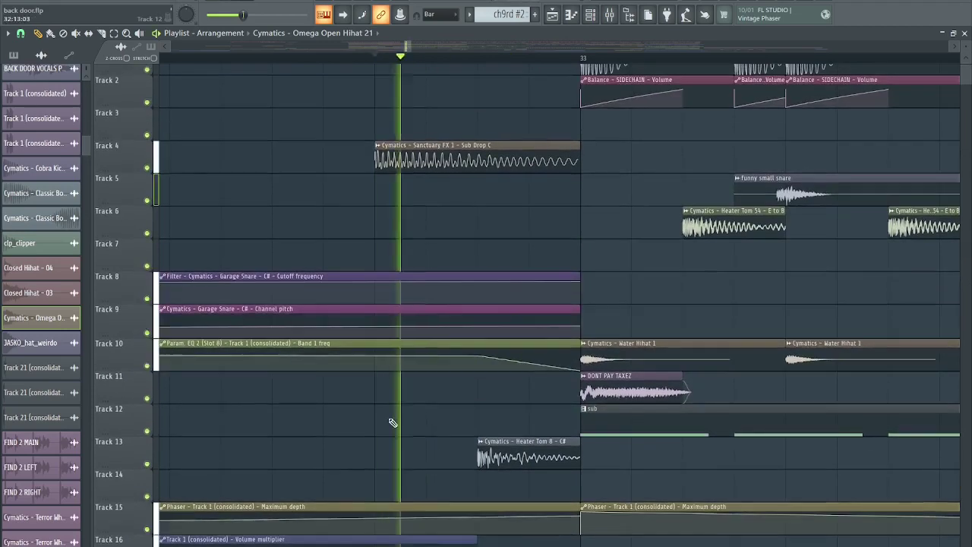
scroll(393, 423, "down", 9)
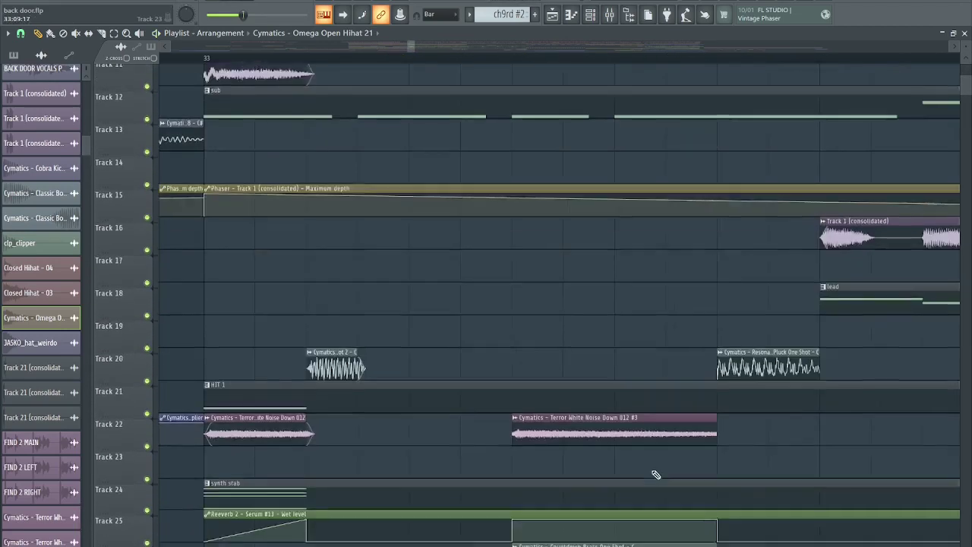
scroll(656, 475, "down", 4)
scroll(402, 183, "up", 3)
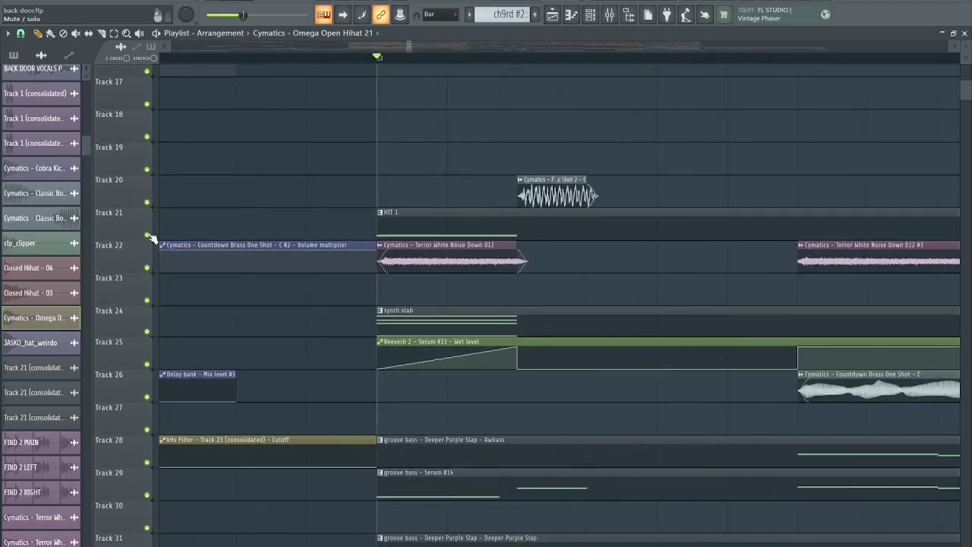
Step: Solo the HIT 1 pattern on track 21 and audition it from bar 33
right_click(148, 235)
key("space")
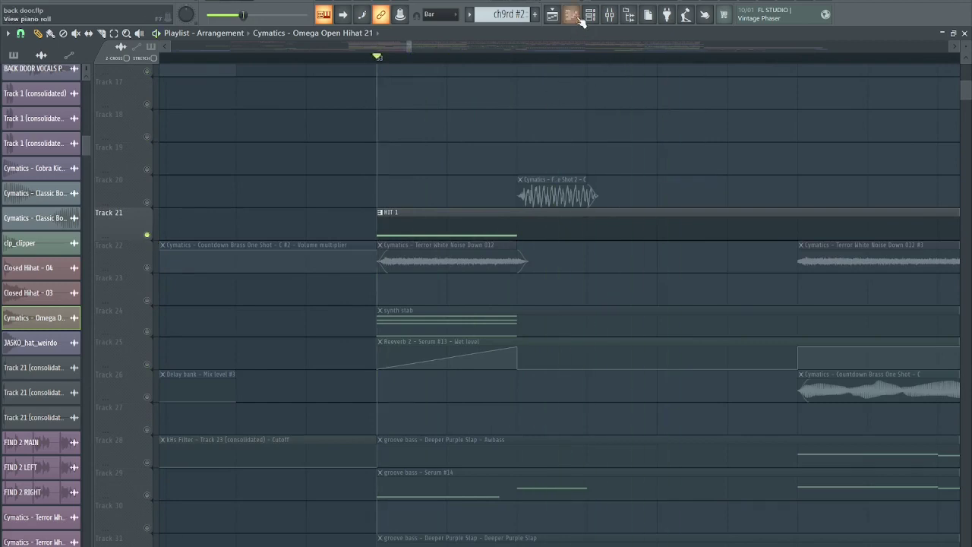
right_click(141, 228)
left_click(155, 325)
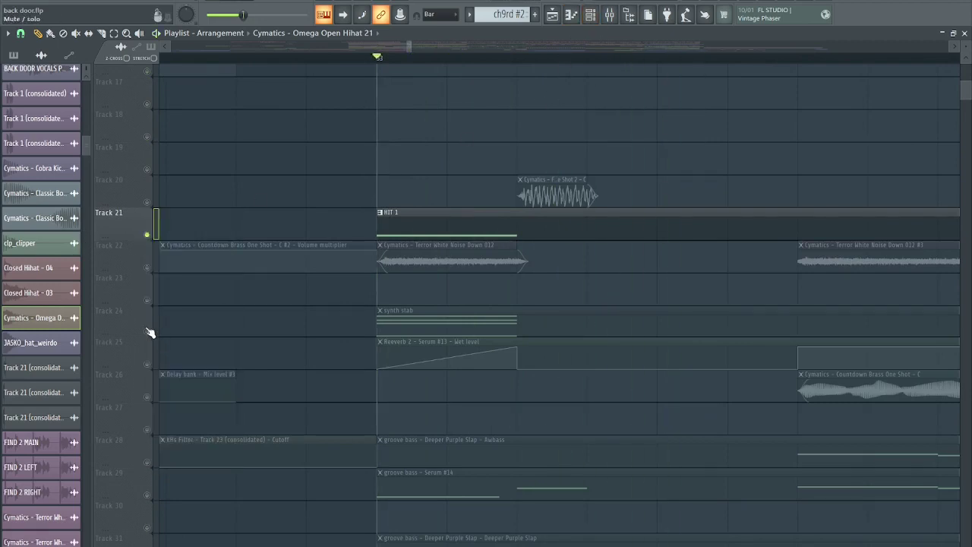
Step: Solo the synth stab on track 24 with the Reeverb 2 wet level automation on track 25, play them and stop playback
right_click(149, 332)
left_click(148, 365)
scroll(267, 354, "down", 4)
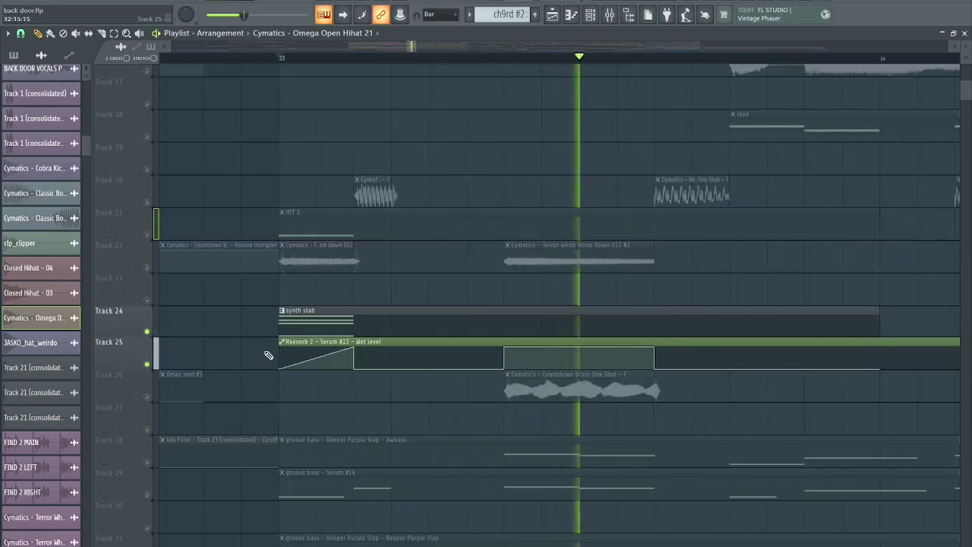
key("space")
Step: Examine the wet level automation on track 25, play it again with the synth stab from bar 33 and stop playback
scroll(284, 345, "down", 2)
left_click_drag(277, 284, 551, 275)
left_click(558, 225, "ctrl")
scroll(557, 225, "down", 1)
scroll(481, 219, "up", 1)
scroll(479, 224, "down", 1)
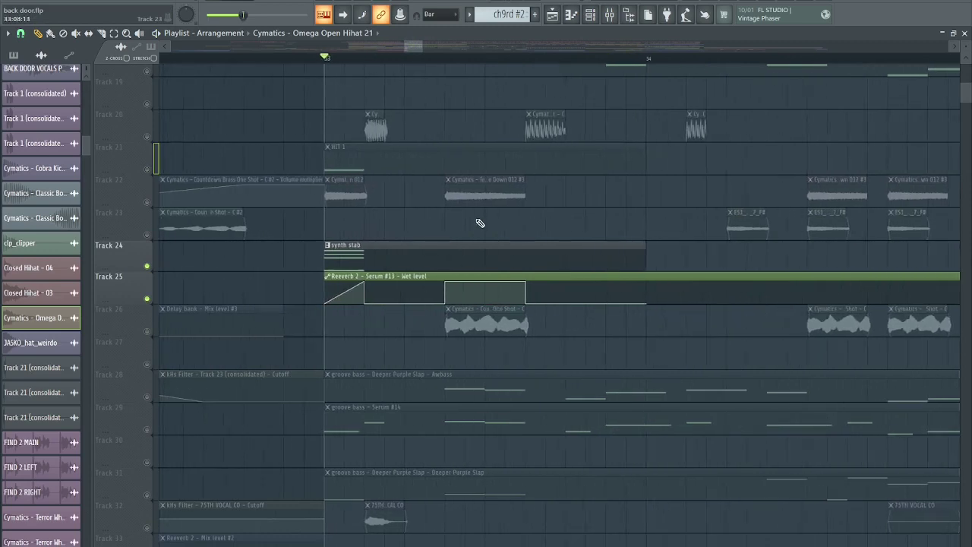
key("space")
scroll(481, 222, "down", 3)
key("space")
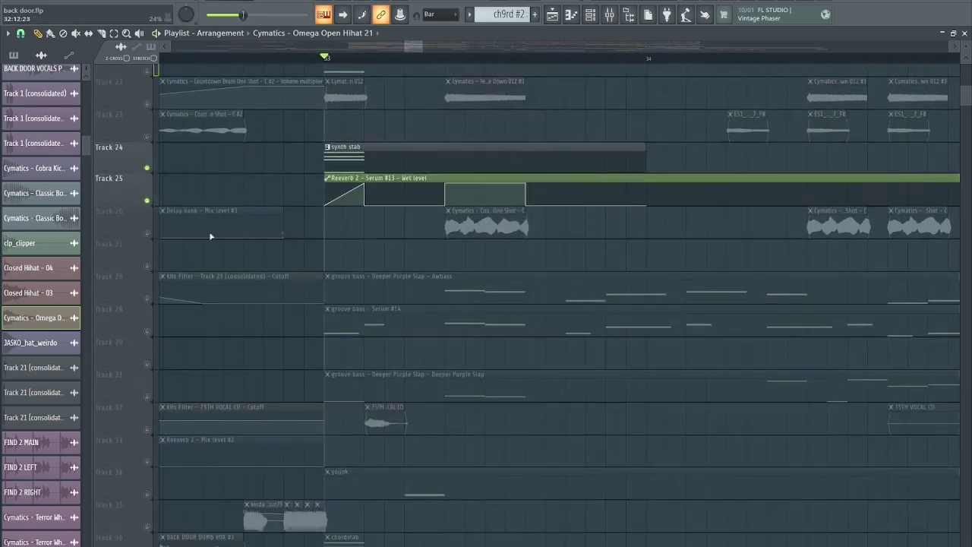
Step: Unmute track 26, inspect the audio clip settings of Cymatics - Countdown Brass One Shot - C and close them
left_click(148, 233)
scroll(495, 227, "up", 1)
double_click(497, 227)
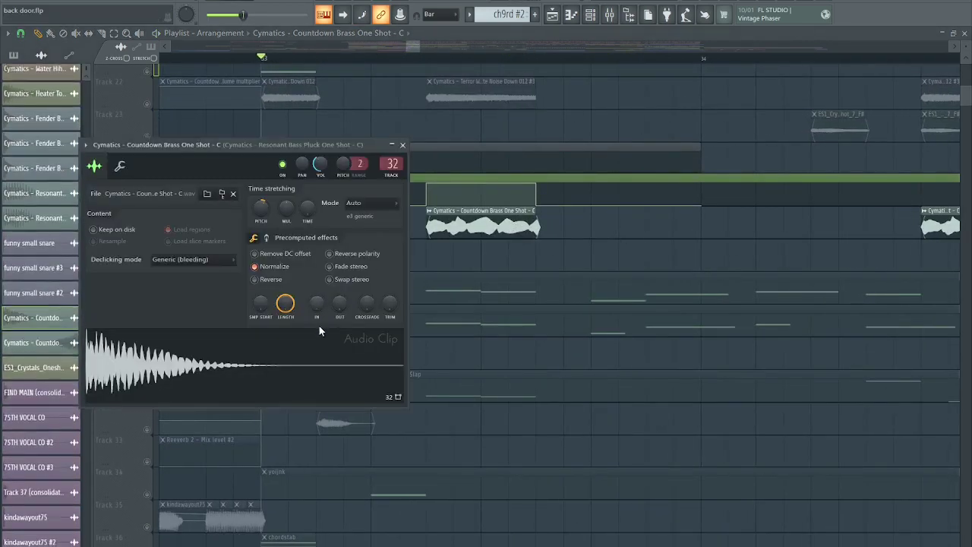
key("Escape")
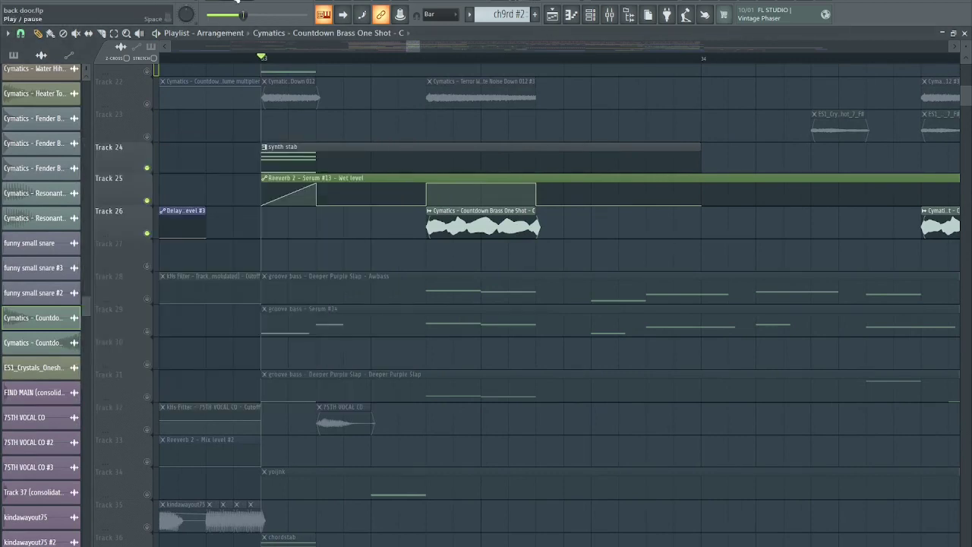
Step: Play the brass one shot on track 26 together with the synth stab from bar 33 and stop playback
scroll(344, 98, "down", 1)
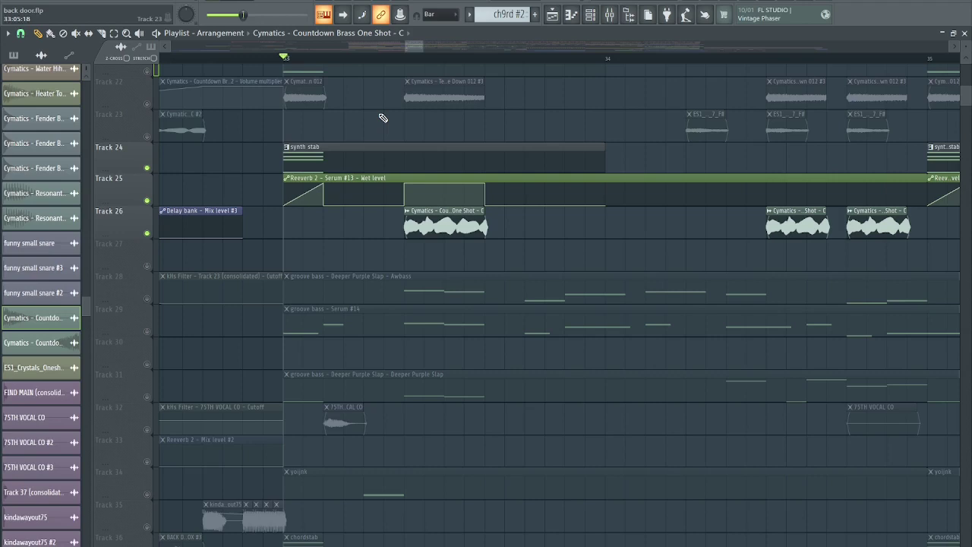
key("space")
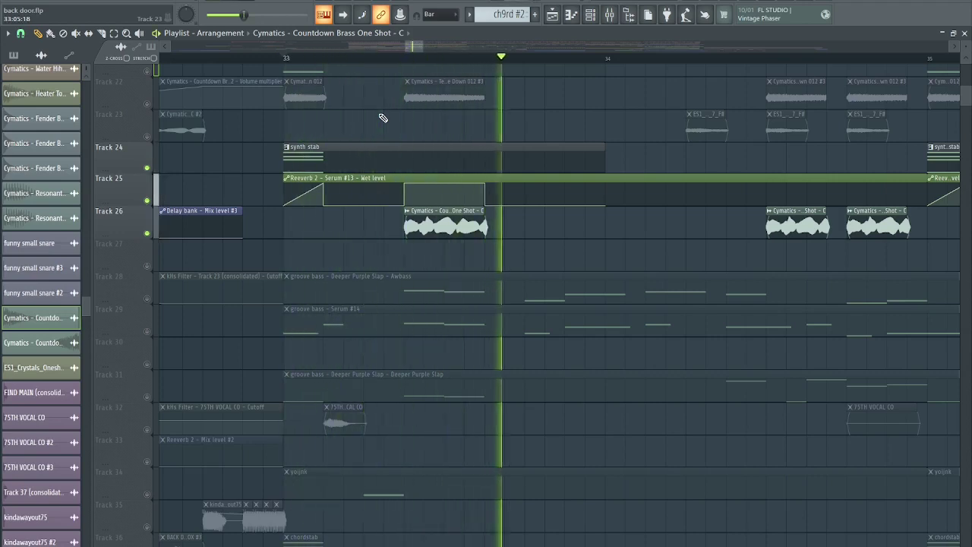
key("space")
Step: Solo the groove bass - Serum #14 pattern on track 29 and play it from bar 33
scroll(400, 258, "down", 1)
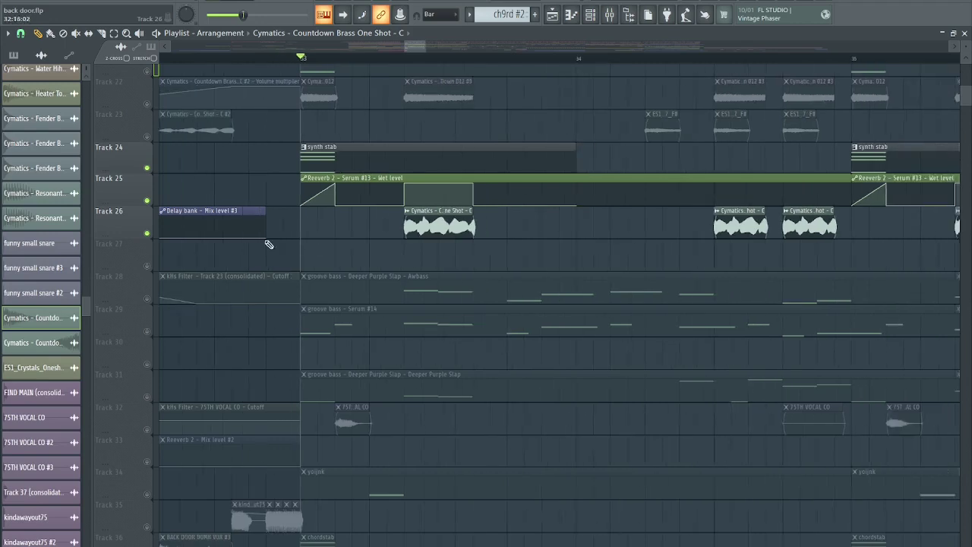
right_click(150, 331)
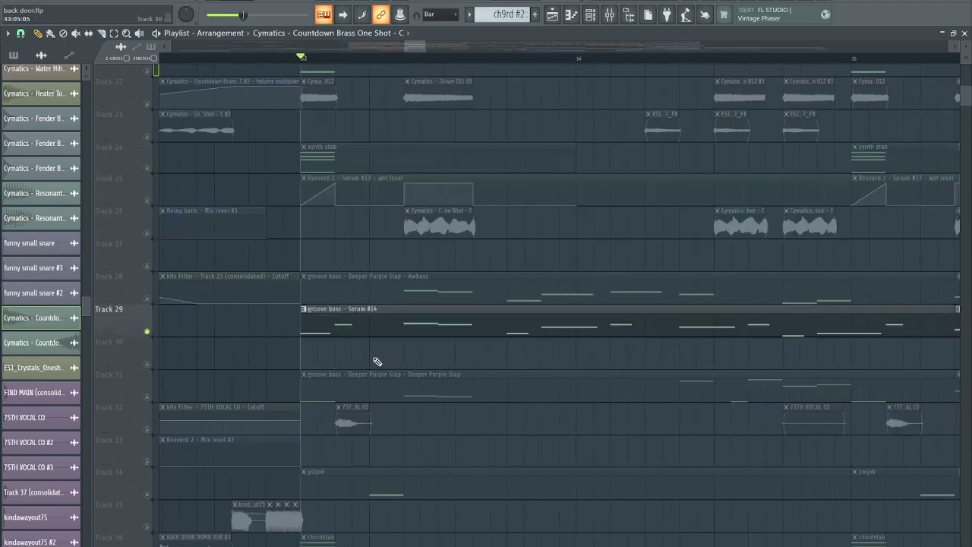
scroll(376, 362, "up", 3)
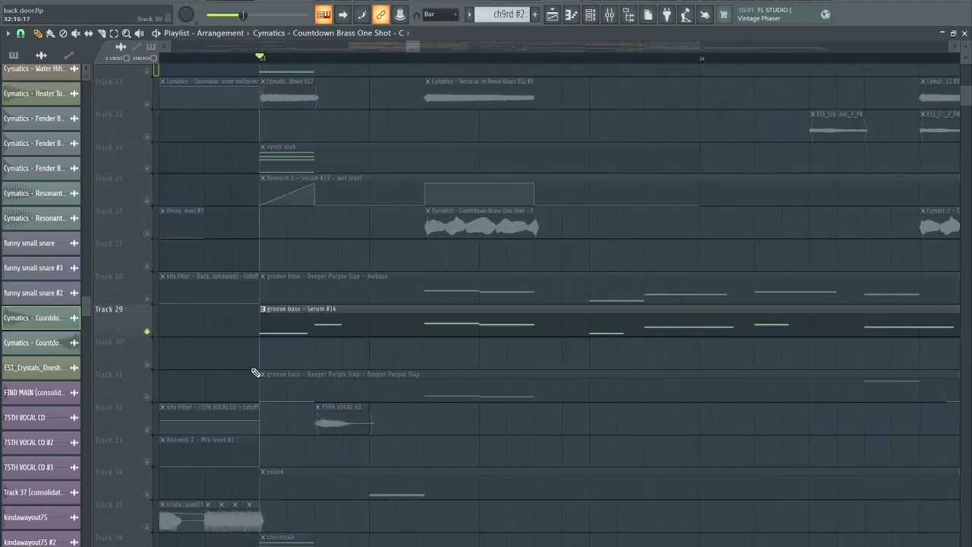
scroll(184, 326, "down", 6)
scroll(297, 403, "down", 2)
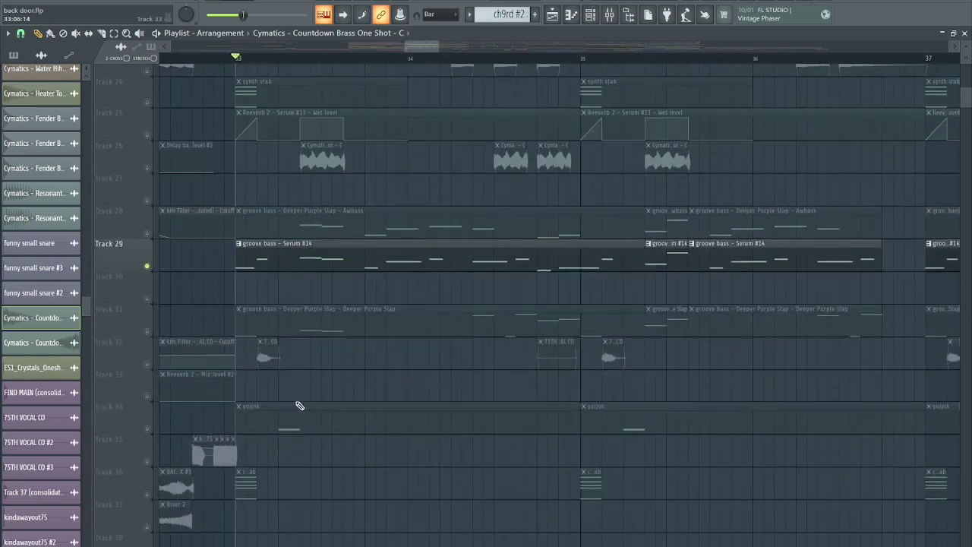
scroll(310, 350, "up", 3)
key("space")
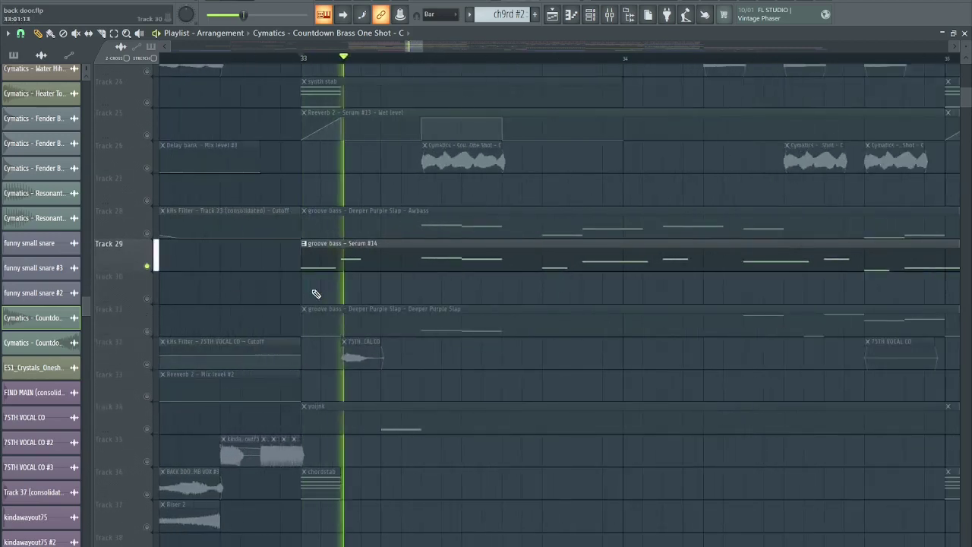
scroll(321, 291, "down", 3)
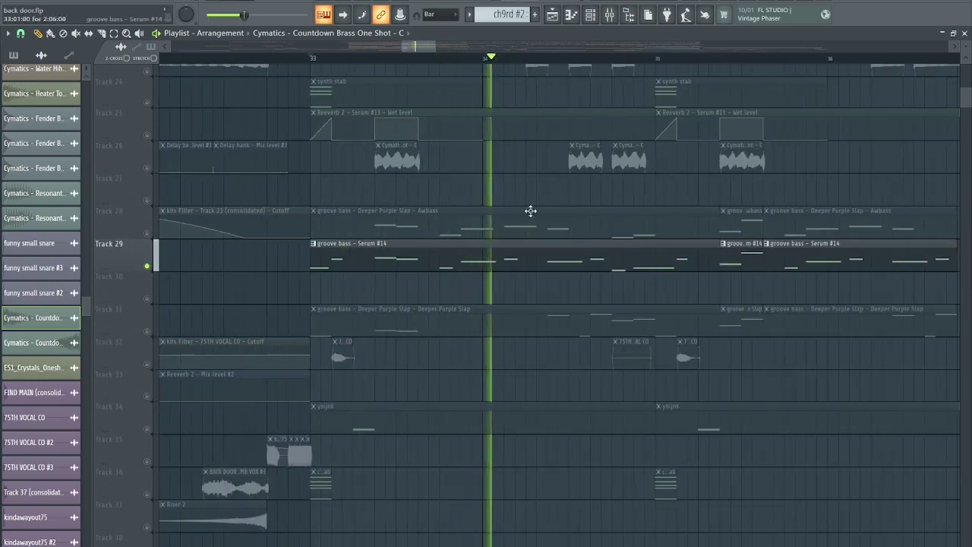
Step: Show the mixer and inspect the Fruity Balance and Fruity parametric EQ 2 on the Serum #14 insert
left_click(610, 15)
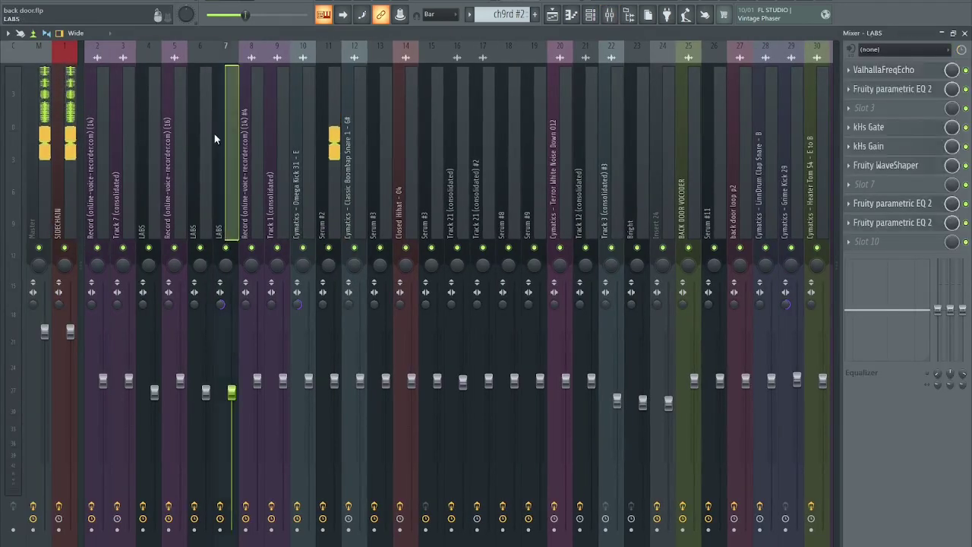
scroll(564, 130, "down", 7)
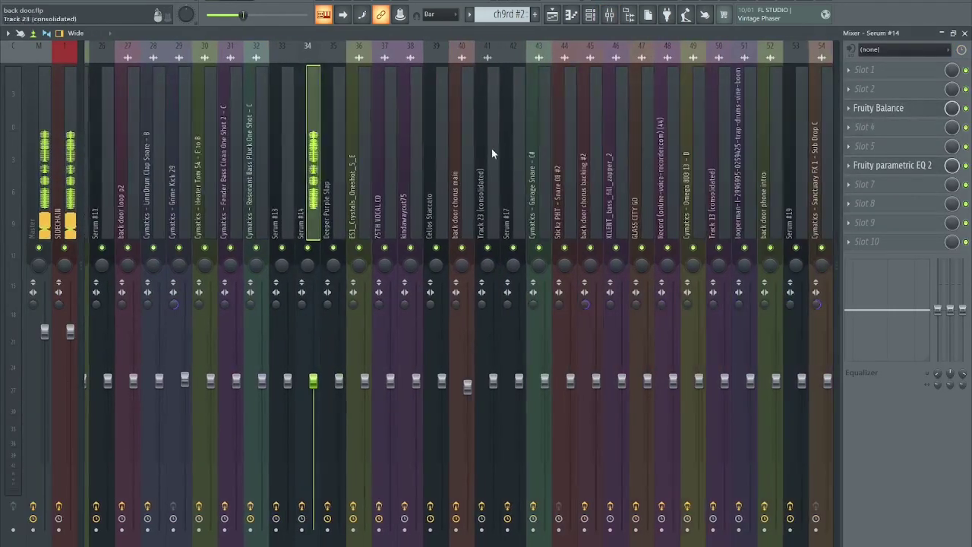
left_click(882, 108)
left_click(904, 163)
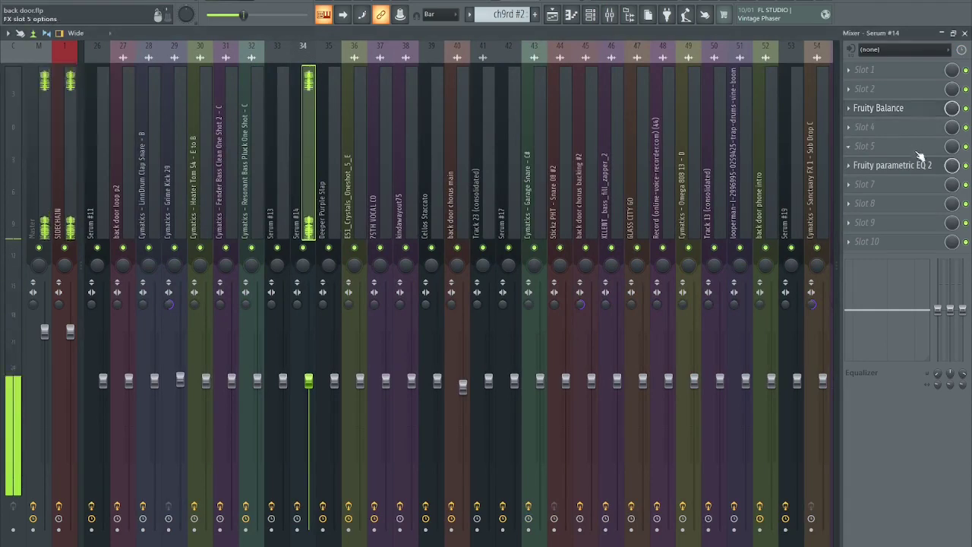
left_click(456, 114)
Step: Filter the channel rack to Unsorted and open the Serum #14 synth
left_click(591, 15)
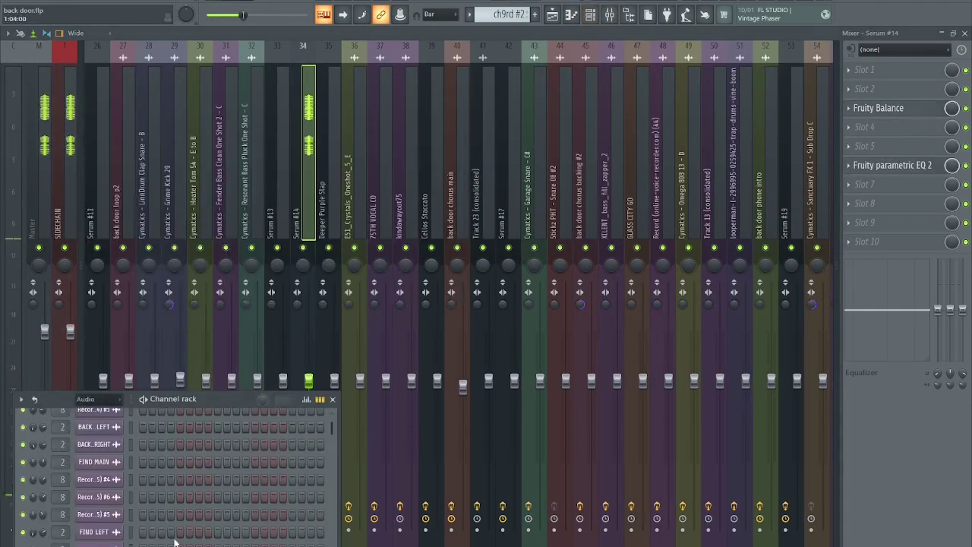
left_click(92, 403)
left_click(102, 448)
scroll(141, 462, "down", 7)
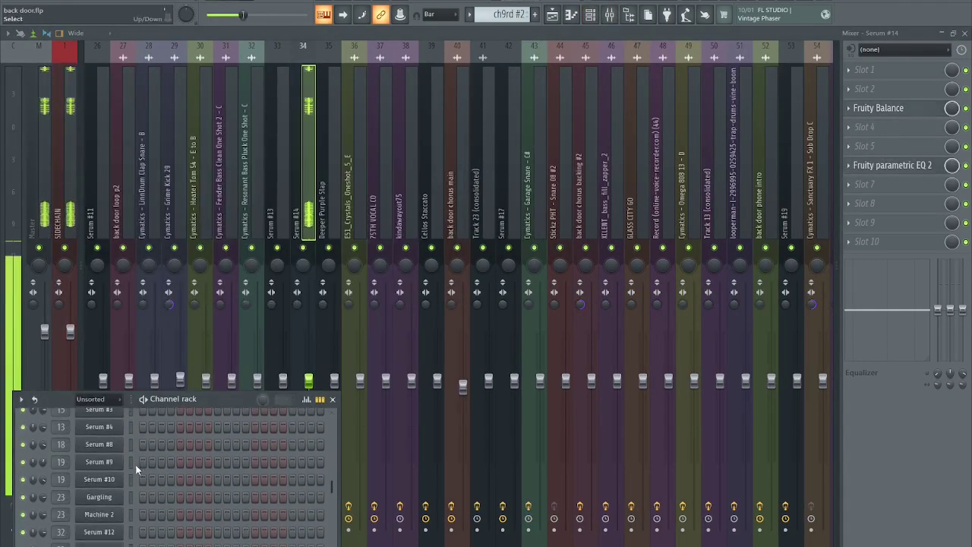
scroll(137, 470, "down", 6)
left_click(325, 273)
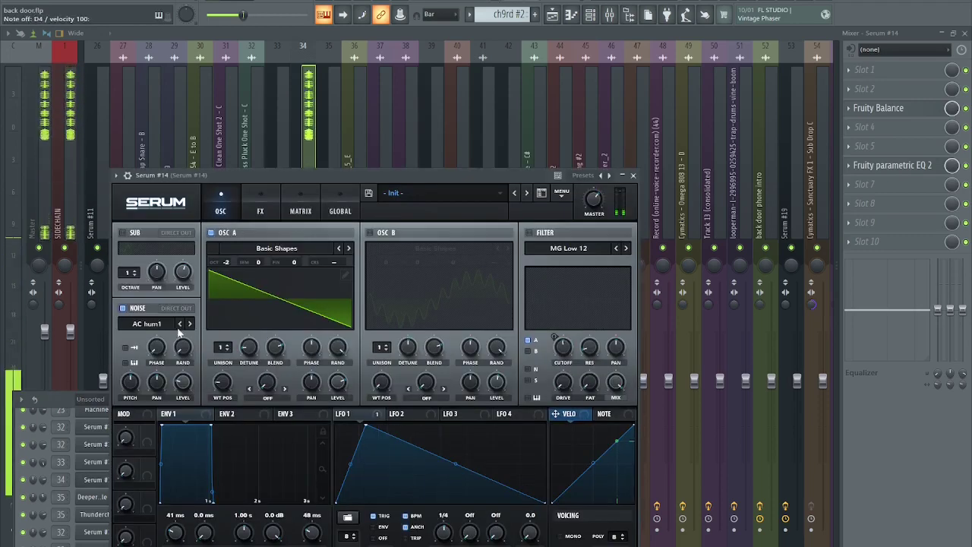
Step: Examine the multiband compressor in Serum #14's effects and the modulation destinations of LFO 1
left_click(262, 201)
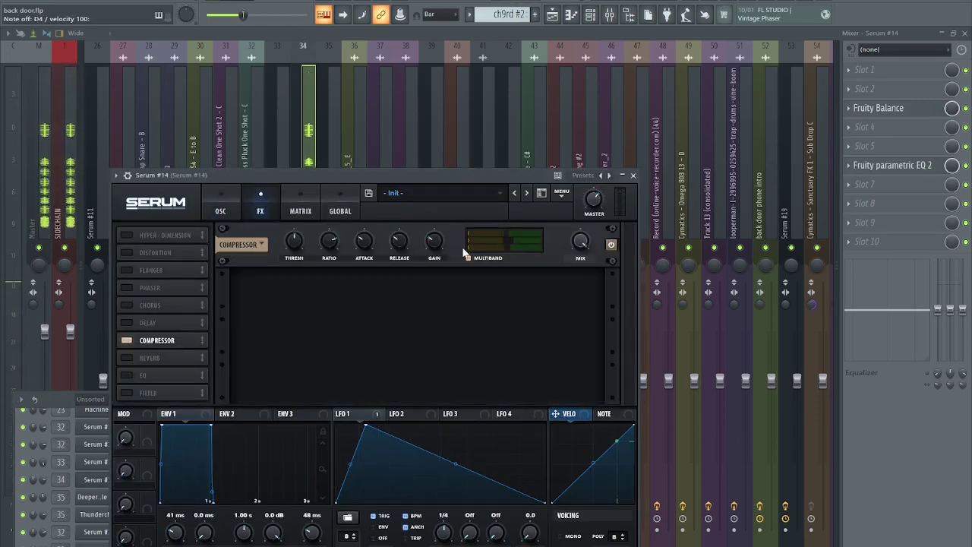
key("x")
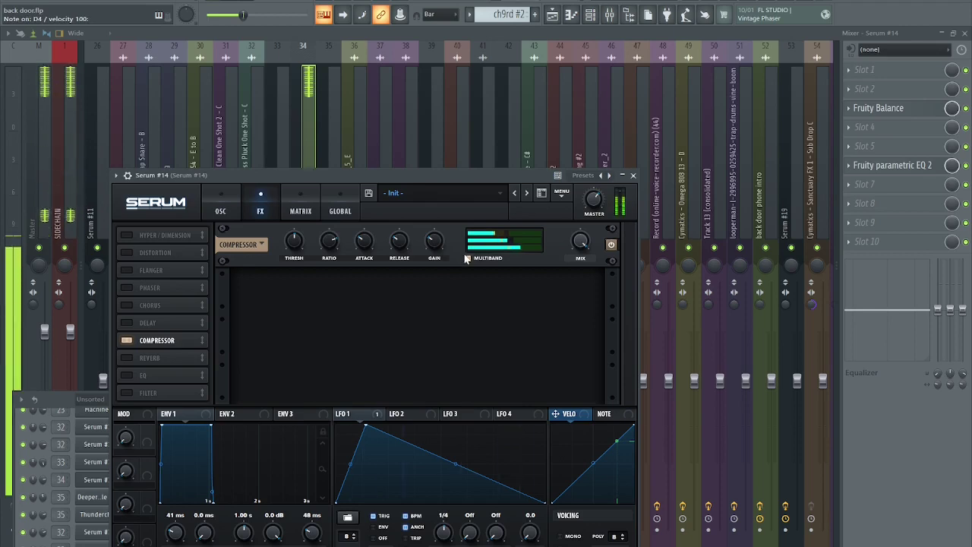
right_click(368, 414)
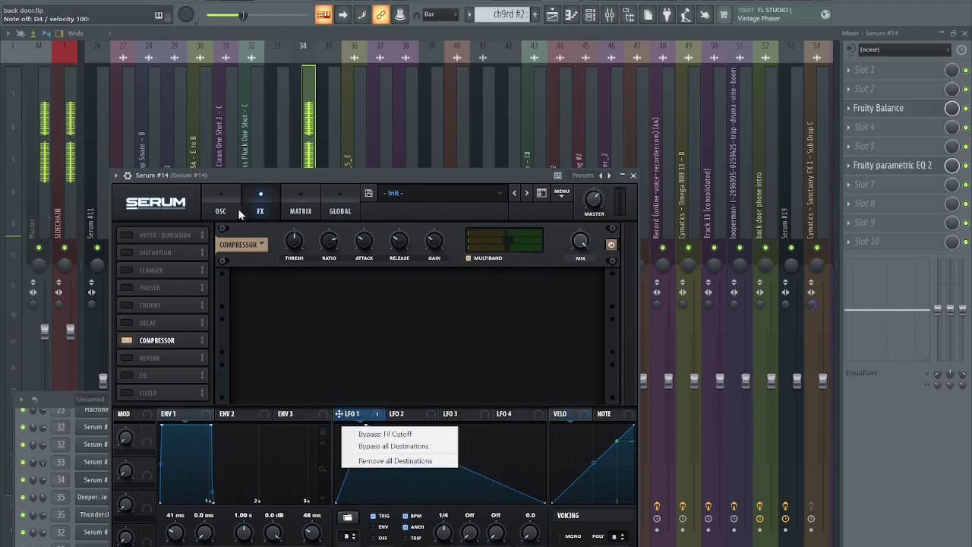
Step: Toggle Serum #14's MG Low 12 filter to compare the sound, leaving the filter switched on
left_click(236, 213)
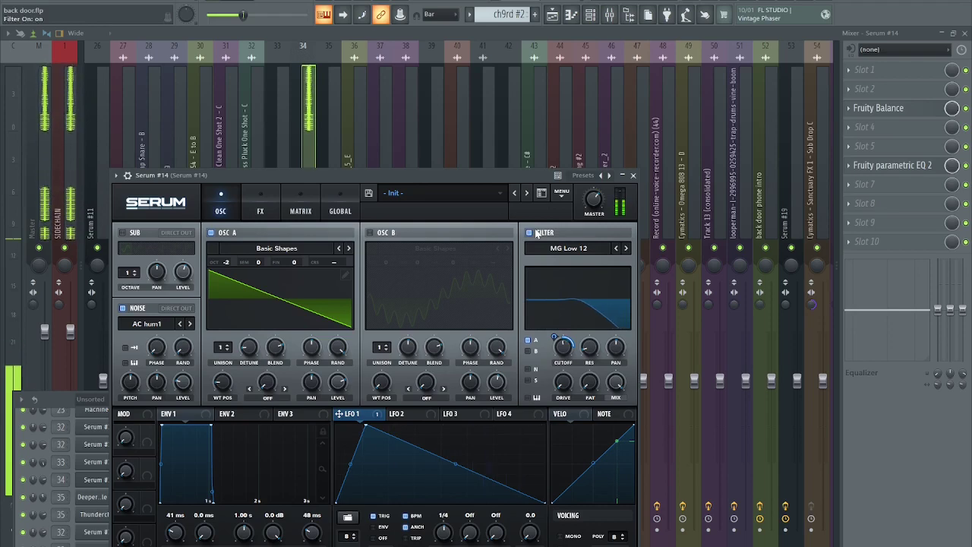
left_click(374, 236)
left_click(374, 237)
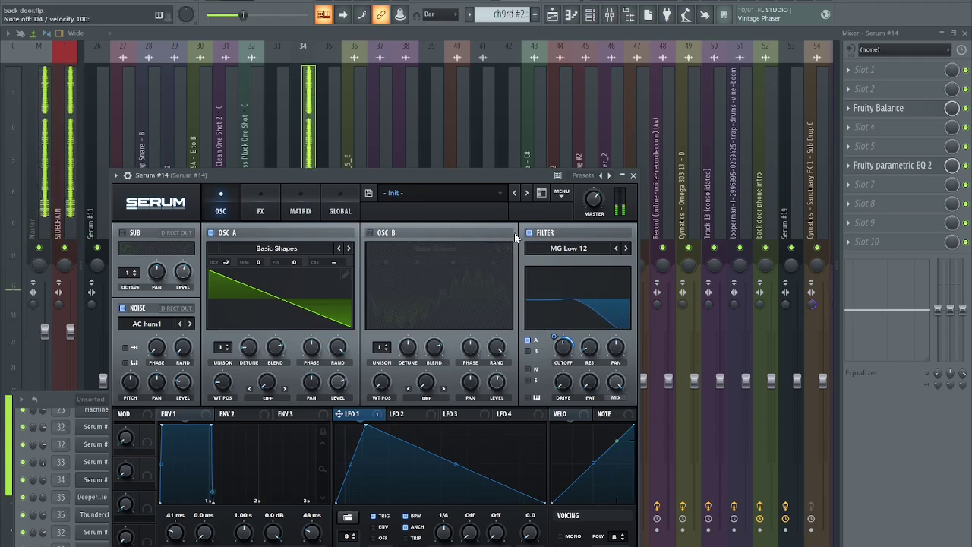
left_click(552, 235)
left_click(268, 197)
left_click(225, 195)
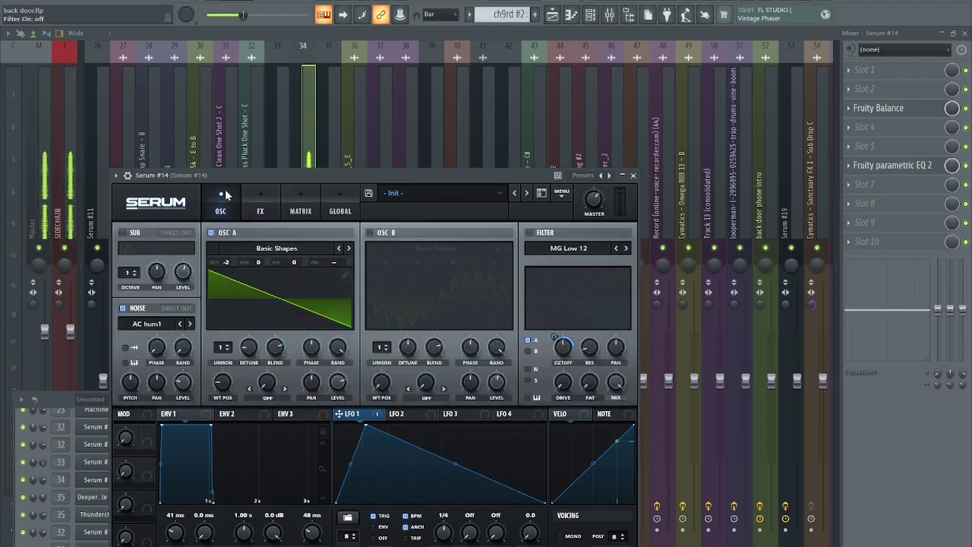
left_click(535, 235)
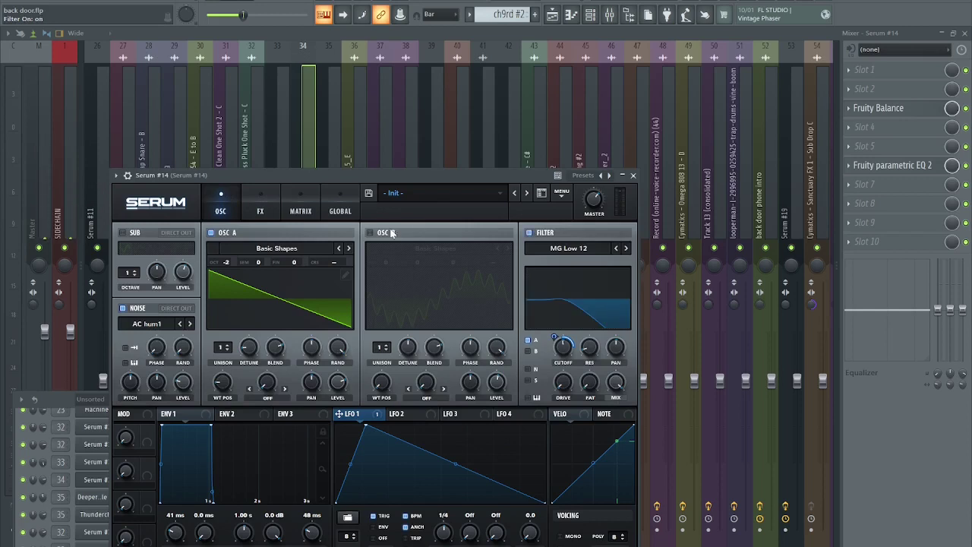
Step: Switch on Osc B in Serum #14, set Osc A's warp mode to FM (From B) and adjust the warp amount
left_click(390, 233)
left_click(389, 233)
left_click(377, 234)
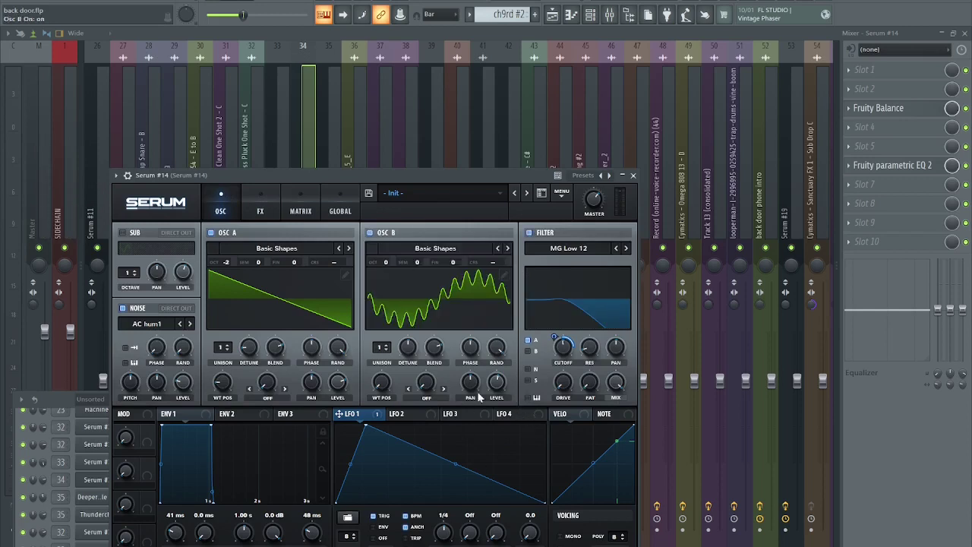
left_click(274, 389)
left_click(292, 341)
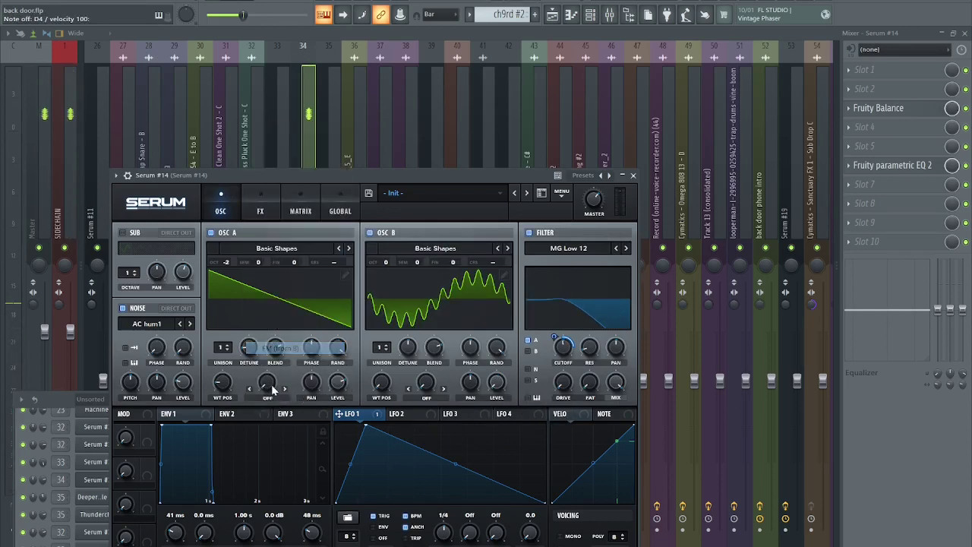
left_click_drag(266, 373, 257, 427)
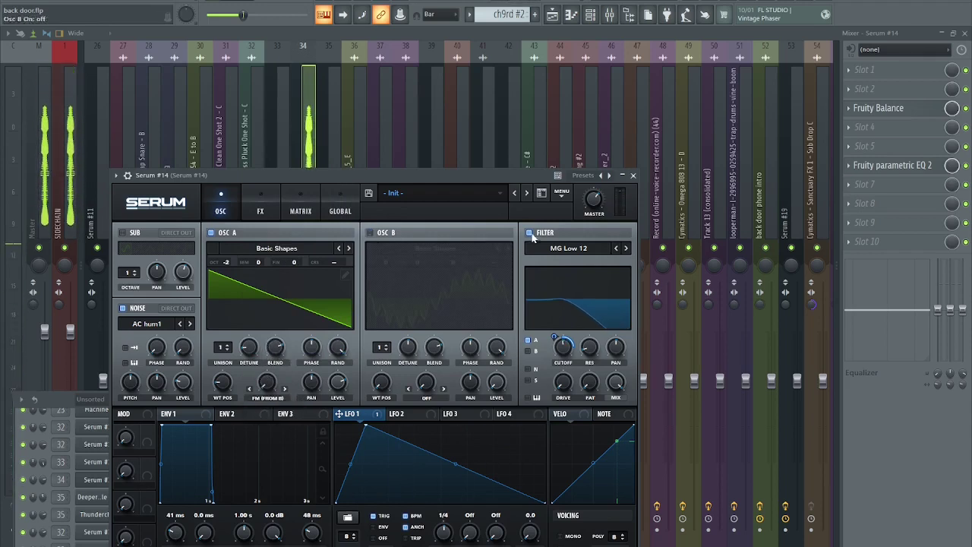
Step: Review Serum #14's compressor again, close the synth and return to the playlist
left_click(260, 211)
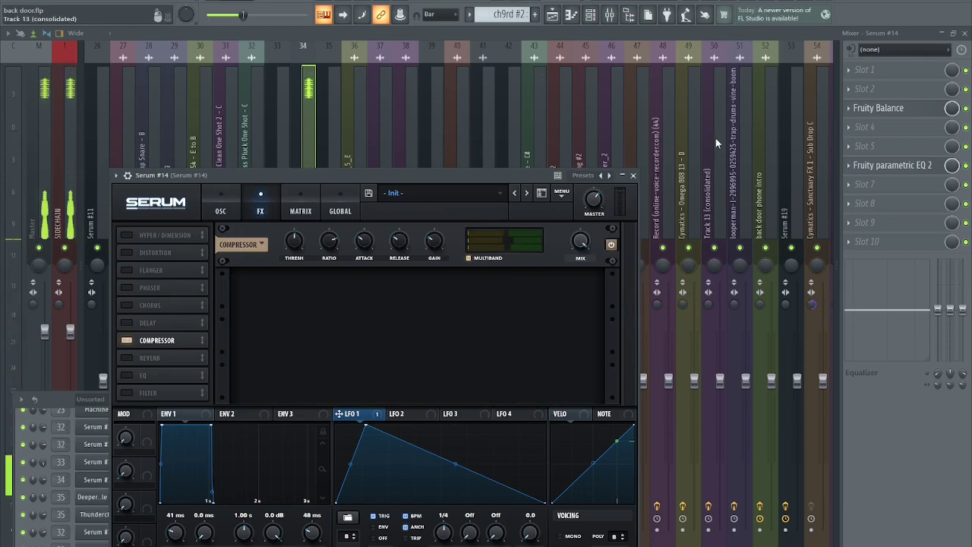
left_click(633, 176)
left_click(590, 15)
key("F9")
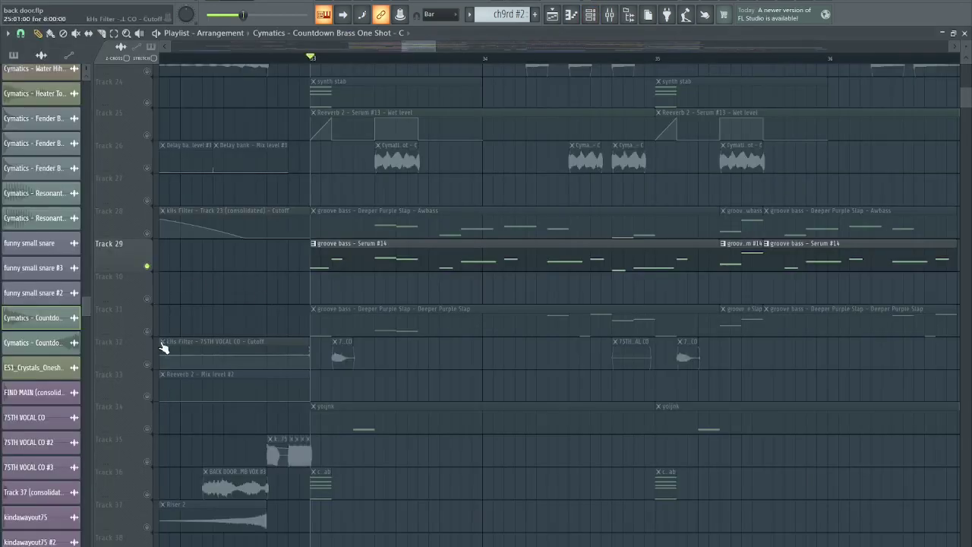
Step: Solo and audition the groove bass - Deeper Purple Slap pattern on track 31, and select that pattern
left_click(152, 336)
key("space")
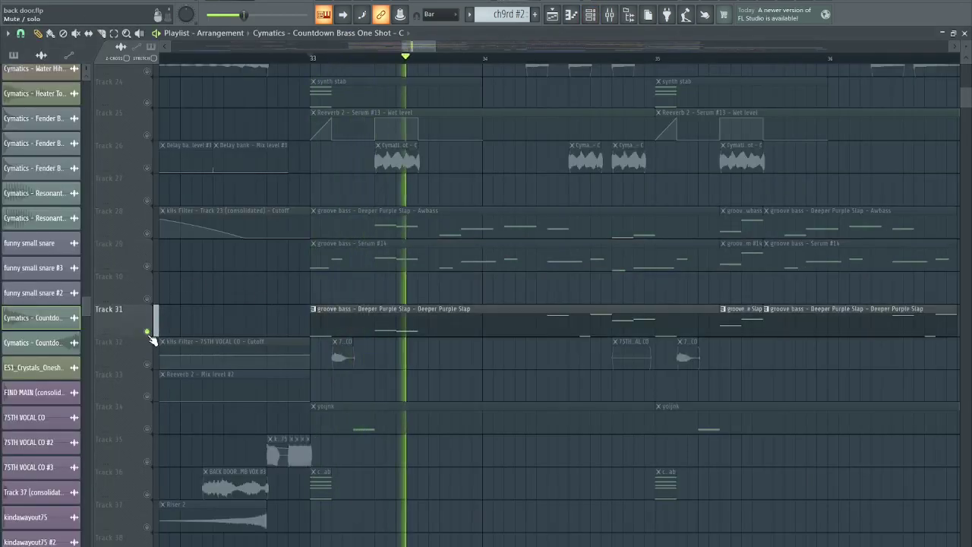
scroll(495, 293, "down", 3)
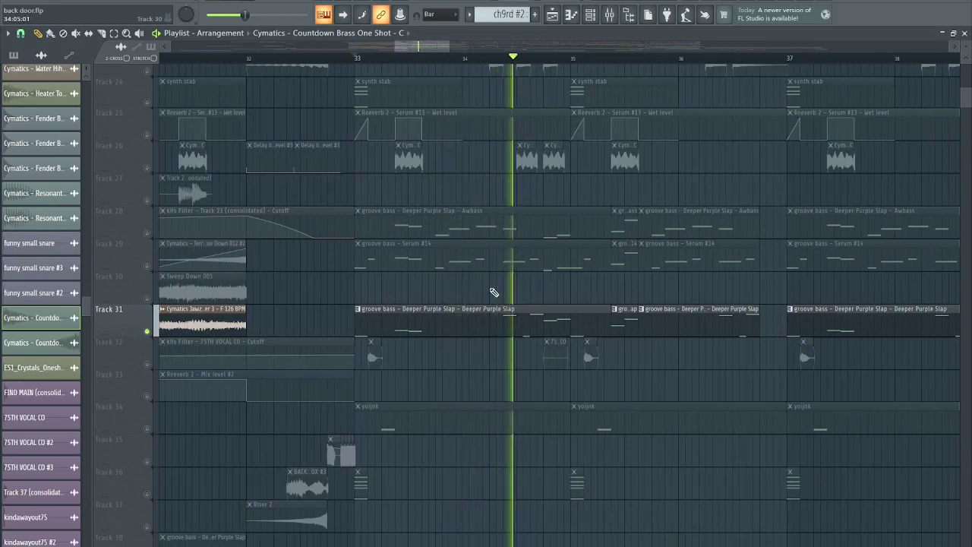
left_click(508, 317)
key("space")
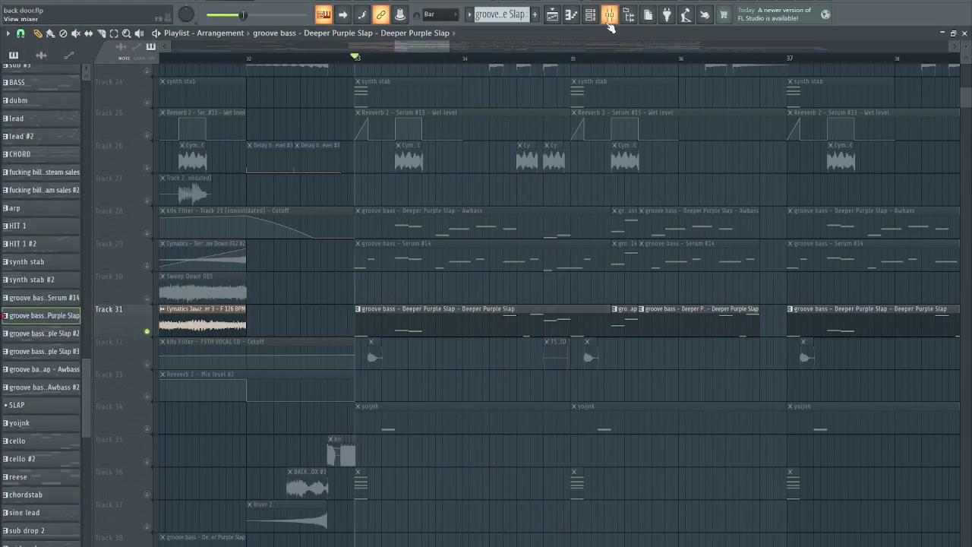
Step: Inspect both Fruity parametric EQ 2 effects on the Deeper Purple Slap mixer insert
left_click(609, 24)
left_click(324, 133)
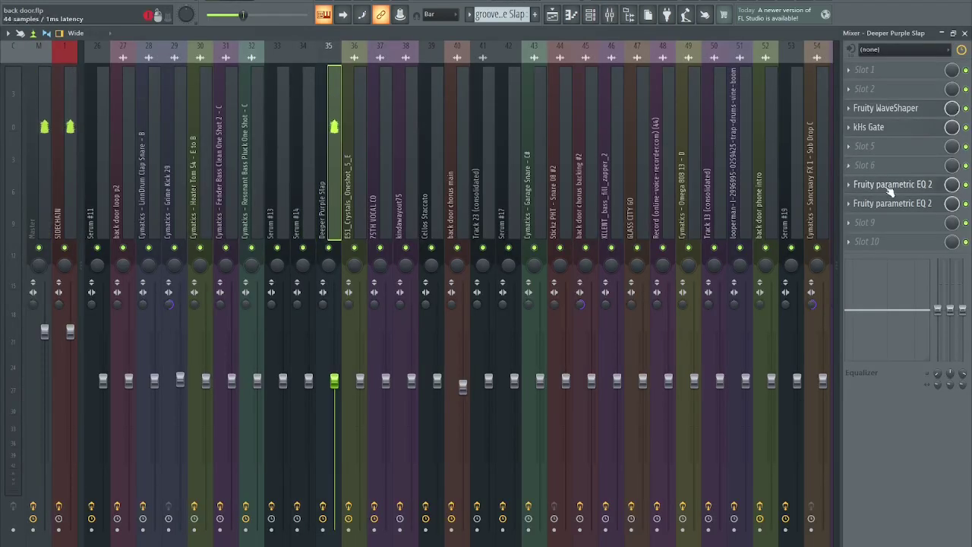
left_click(891, 188)
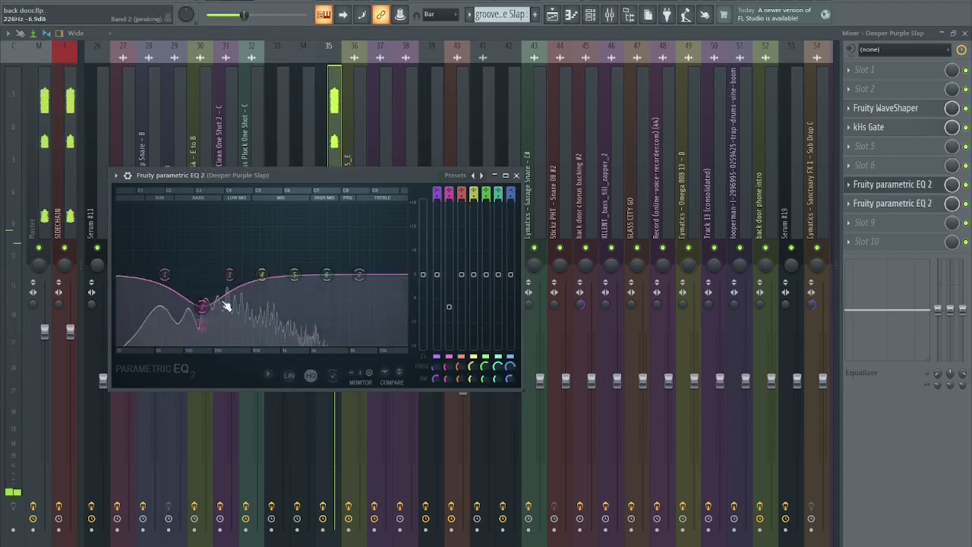
left_click(891, 184)
left_click(912, 203)
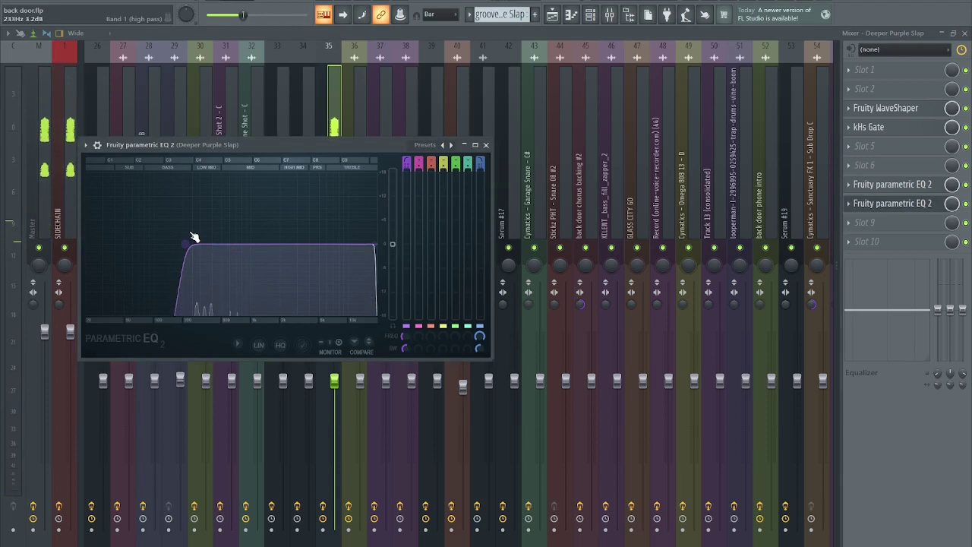
Step: Try lowering the high-pass band in the second Fruity parametric EQ 2 to the lowest frequencies, undo it and close the EQ
left_click_drag(189, 241, 81, 241)
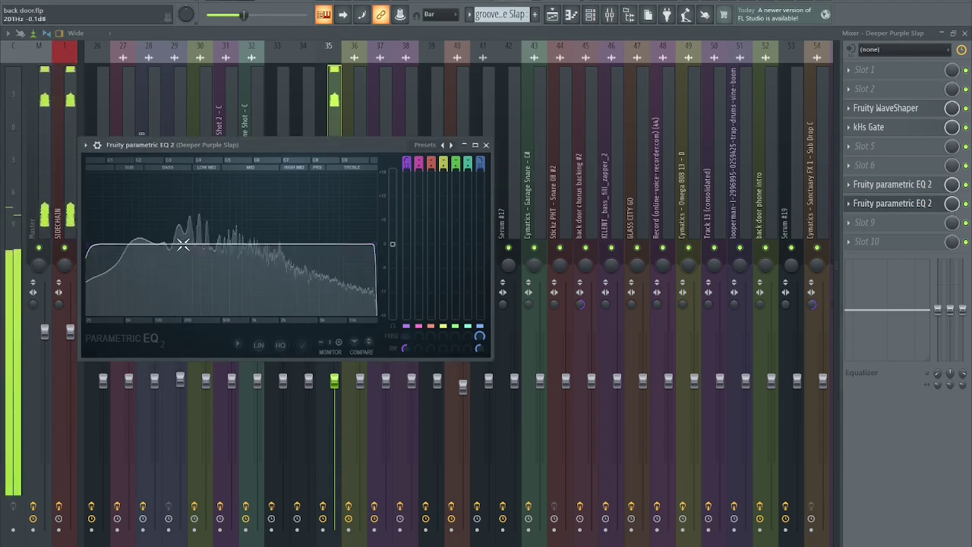
key("ctrl+z")
key("Escape")
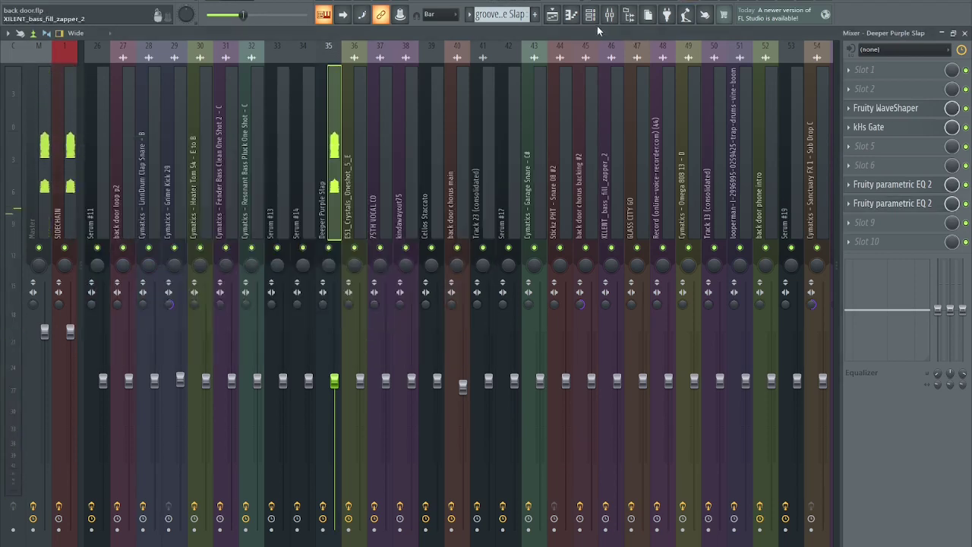
Step: Open the Deeper Purple Slap channel's FLEX instrument from the channel rack
left_click(591, 15)
left_click(103, 497)
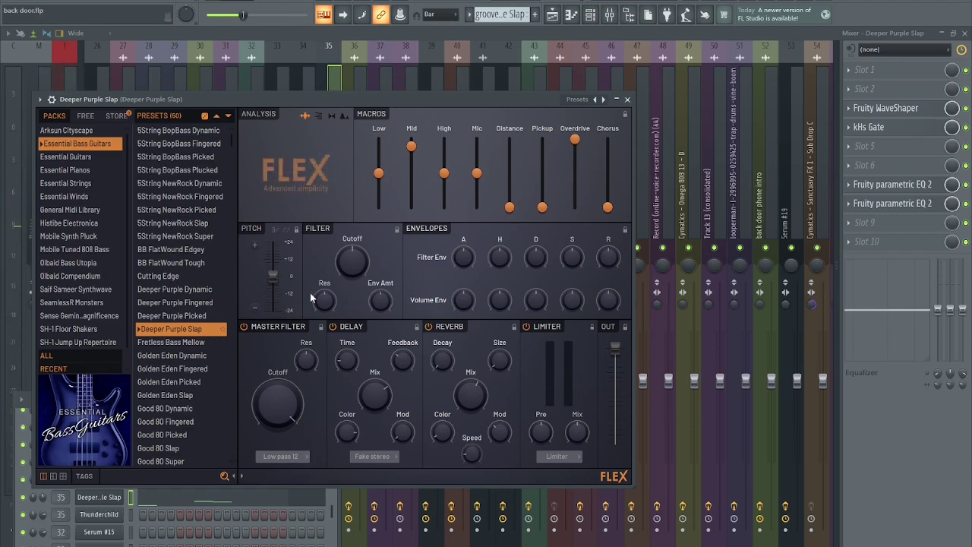
Step: Close the FLEX instrument and inspect Fruity WaveShaper and kHs Gate on the Deeper Purple Slap mixer insert
key("Escape")
key("F6")
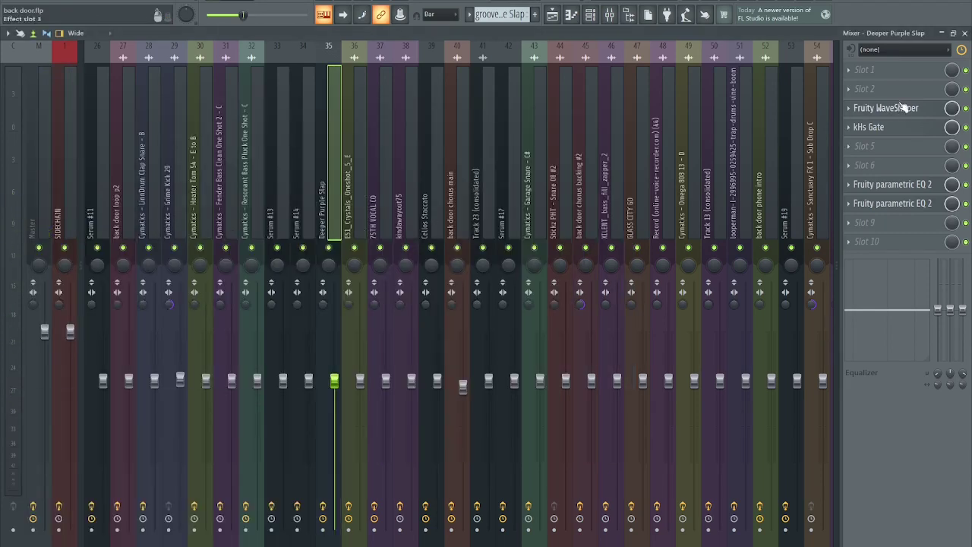
left_click(905, 107)
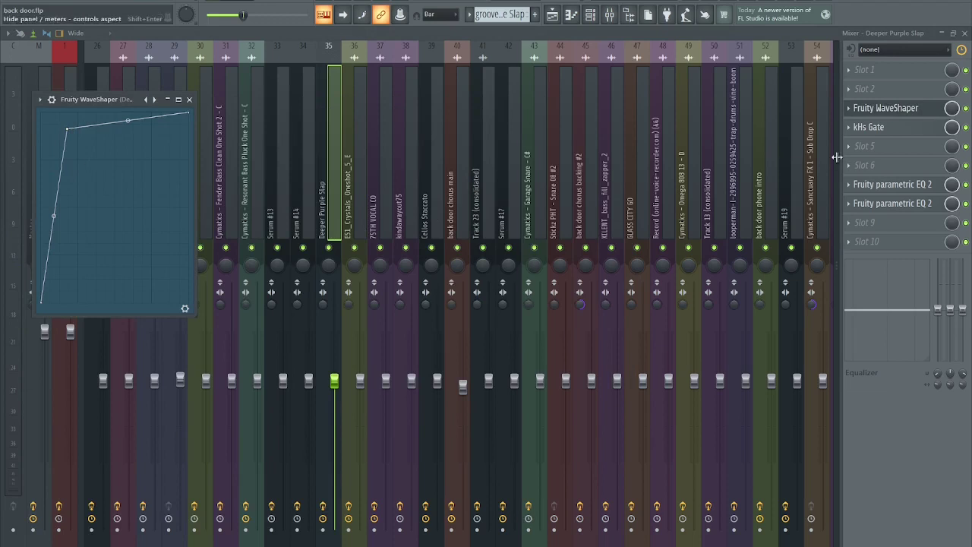
left_click(868, 127)
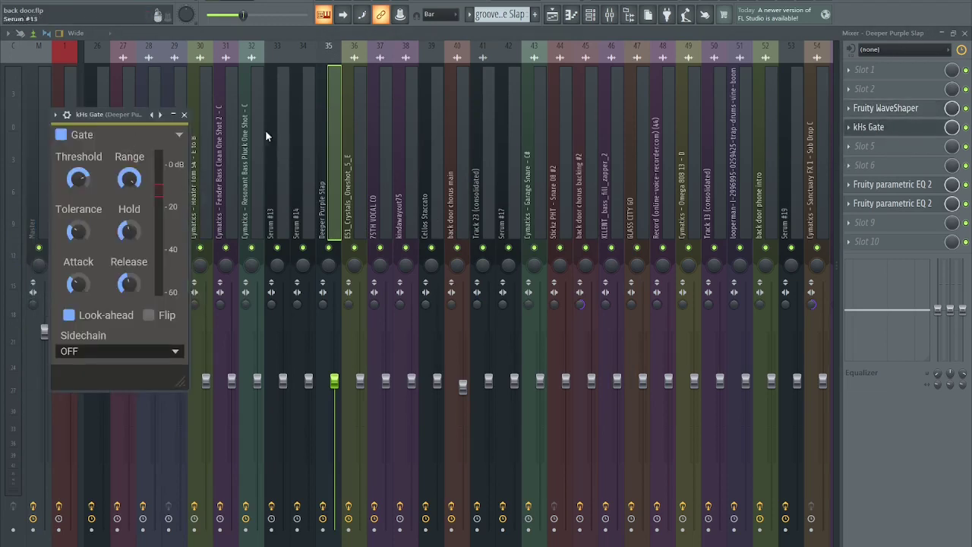
Step: Audition the slap bass with kHs Gate bypassed, view the gate's settings again and return to the playlist
left_click(966, 128)
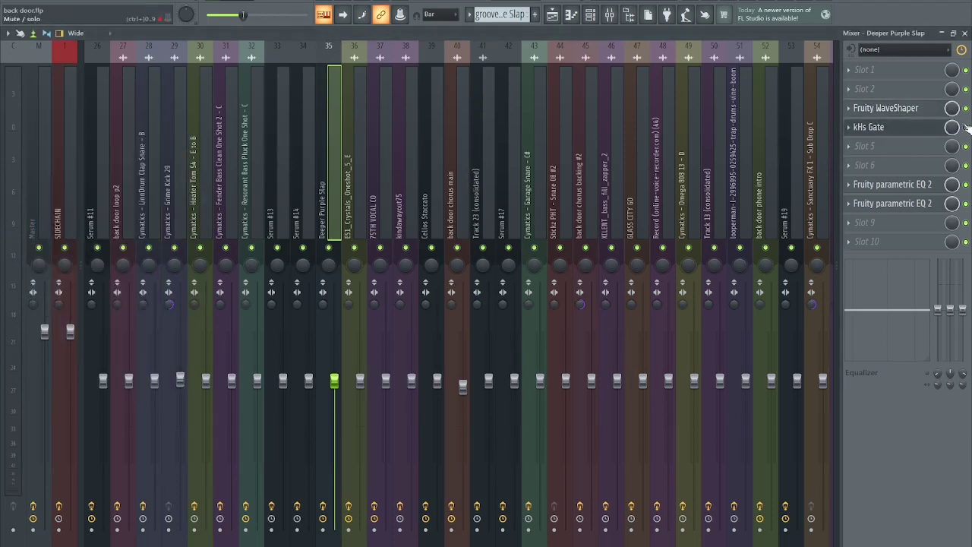
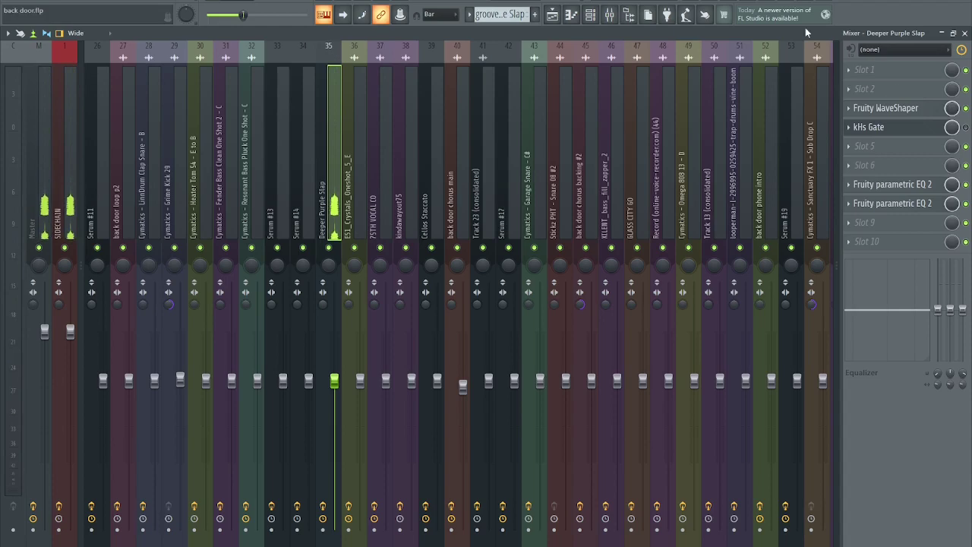
left_click(870, 128)
key("F5")
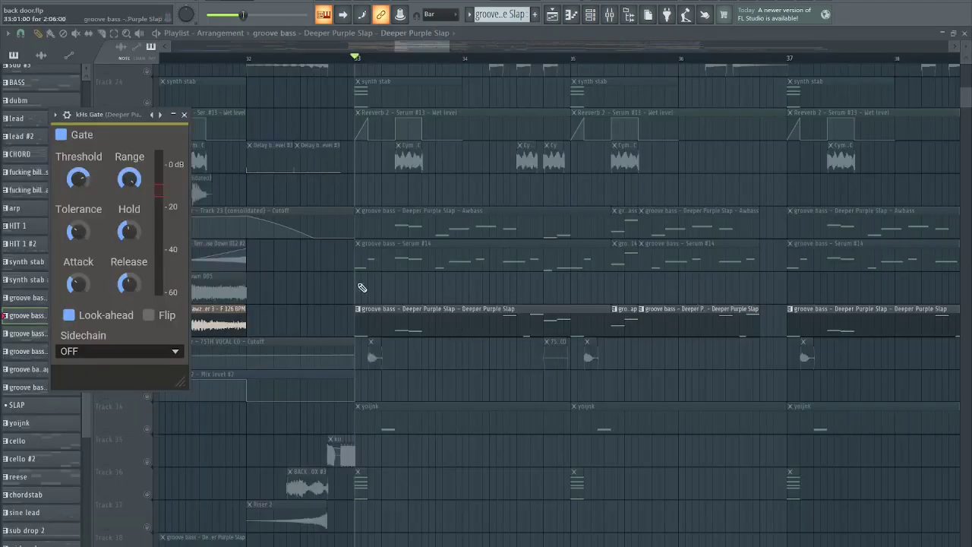
key("Escape")
Step: Solo track 28 with the groove bass - Deeper Purple Slap - Awbass pattern and play it
scroll(380, 301, "up", 2)
scroll(380, 300, "up", 2)
right_click(142, 233)
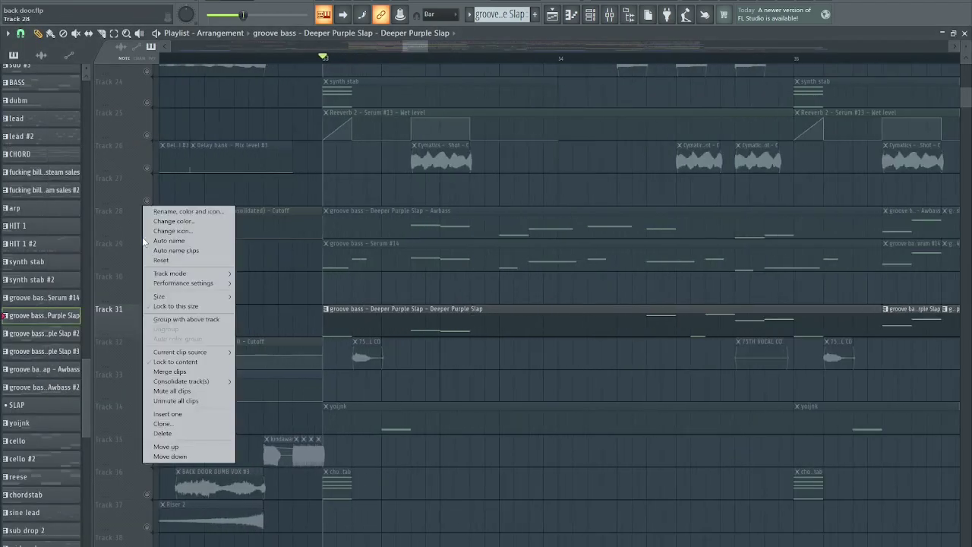
right_click(147, 233)
key("space")
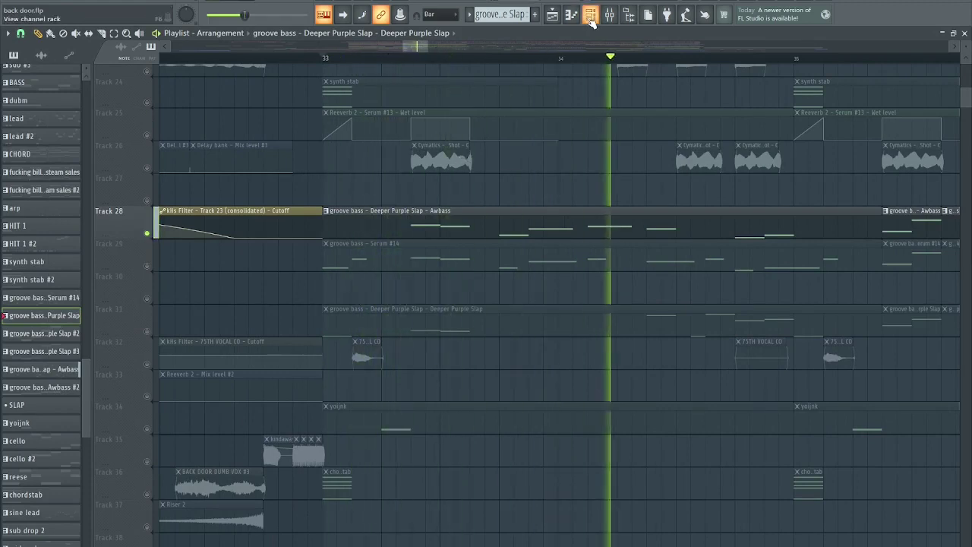
Step: Open the Thunderchild channel's FLEX instrument from the channel rack and browse its preset list
key("F6")
left_click(120, 519)
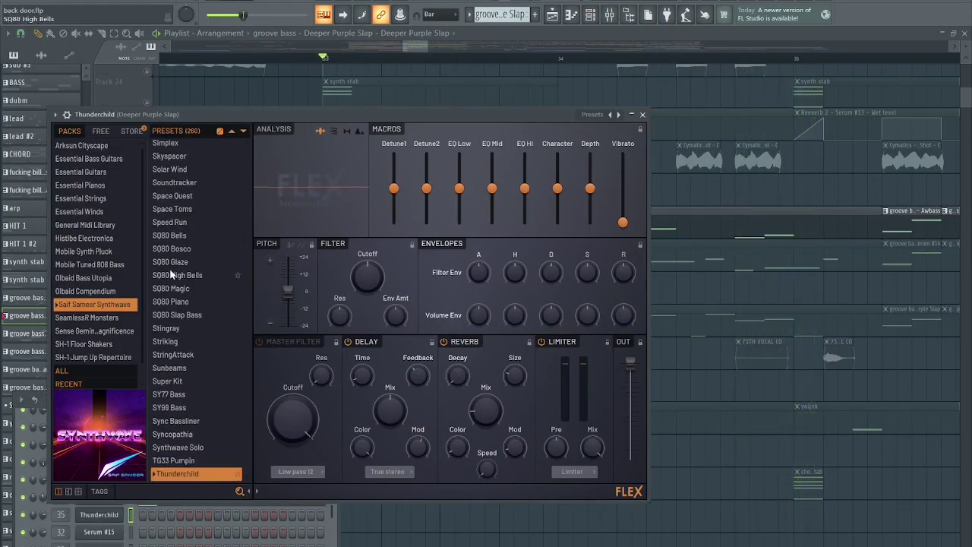
scroll(169, 268, "down", 3)
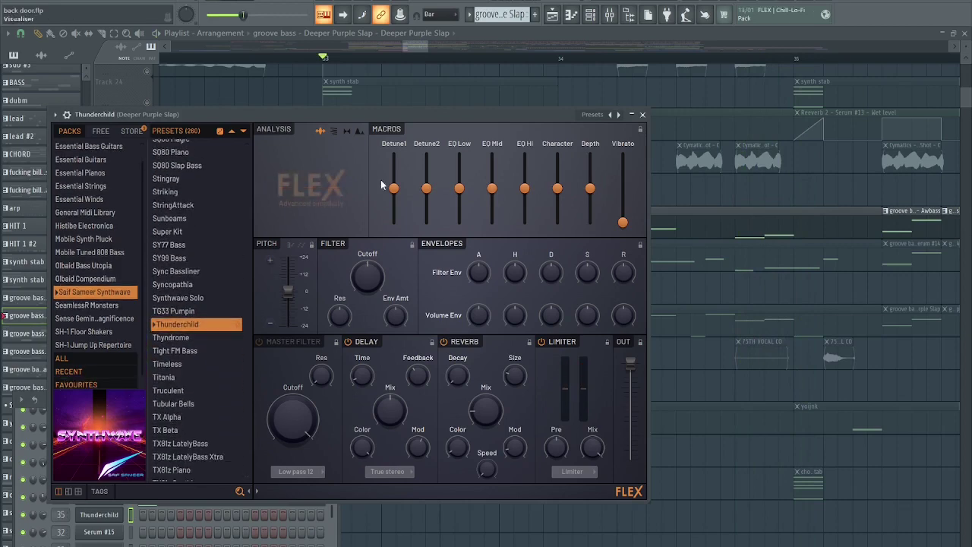
Step: Check Fruity WaveShaper on the Deeper Purple Slap mixer insert and return to the playlist
left_click(609, 18)
left_click(609, 18)
left_click(609, 22)
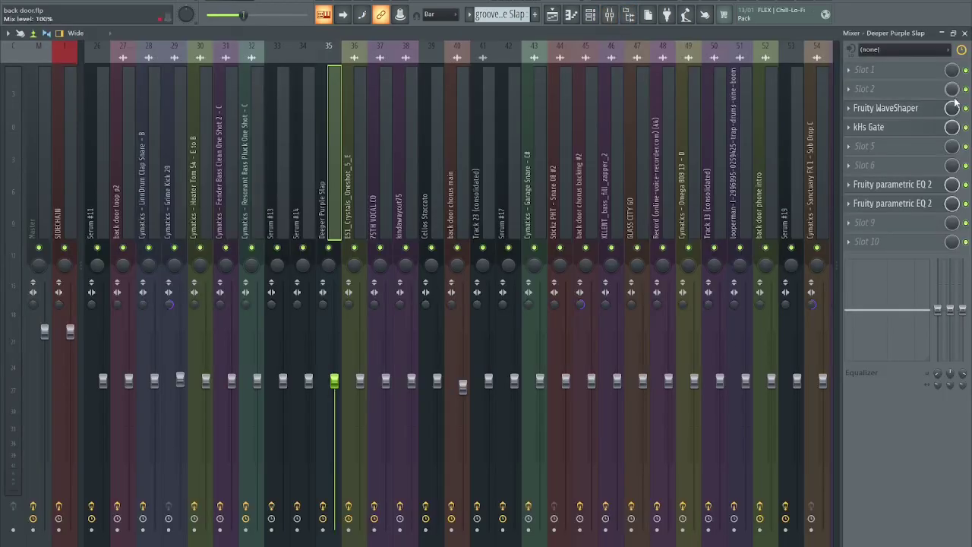
left_click(917, 114)
left_click(918, 114)
key("F9")
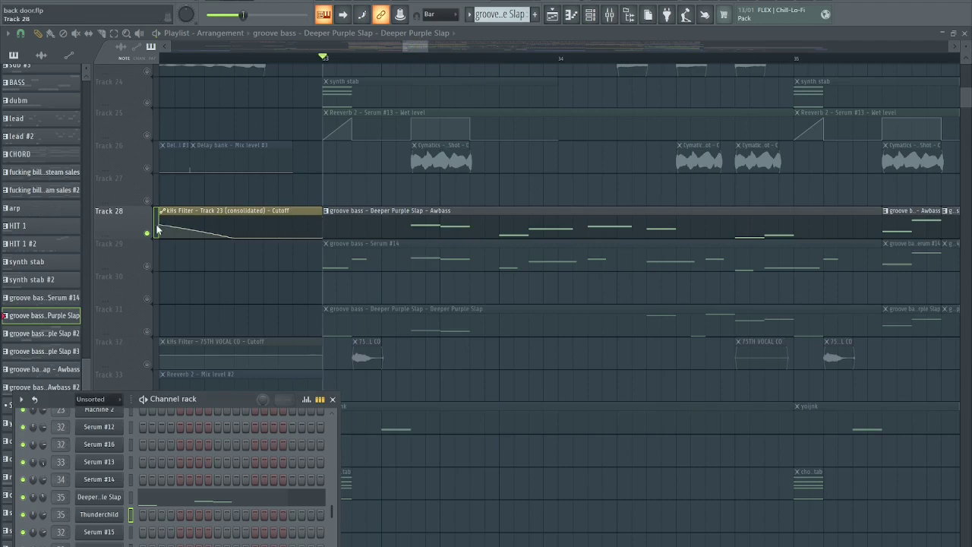
Step: Close the channel rack, then solo and audition the yoijnk pattern on track 34 and unsolo it
key("F6")
scroll(381, 262, "down", 4)
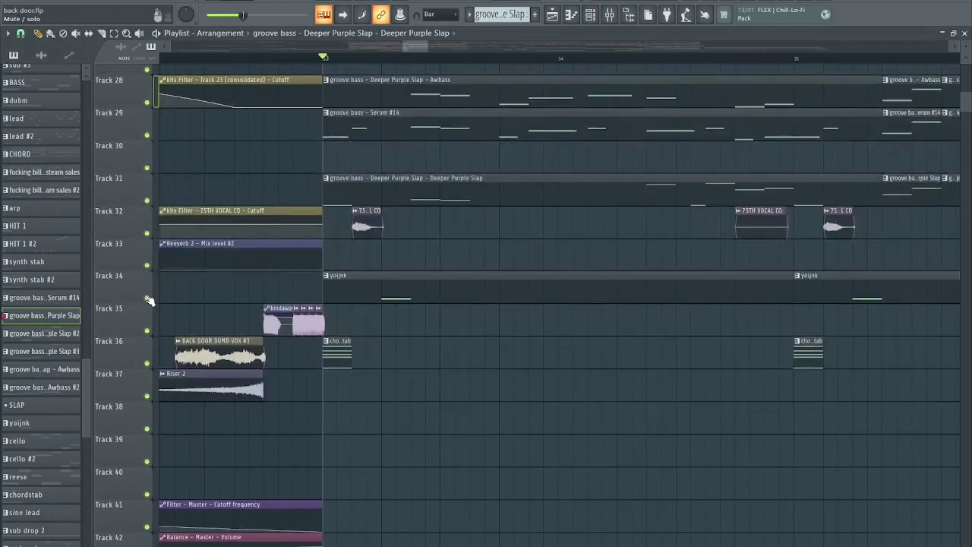
right_click(149, 300)
key("space")
key("space")
right_click(150, 301)
Step: Audition the chordstab on track 36, first soloed and then with all tracks playing
scroll(381, 342, "up", 2)
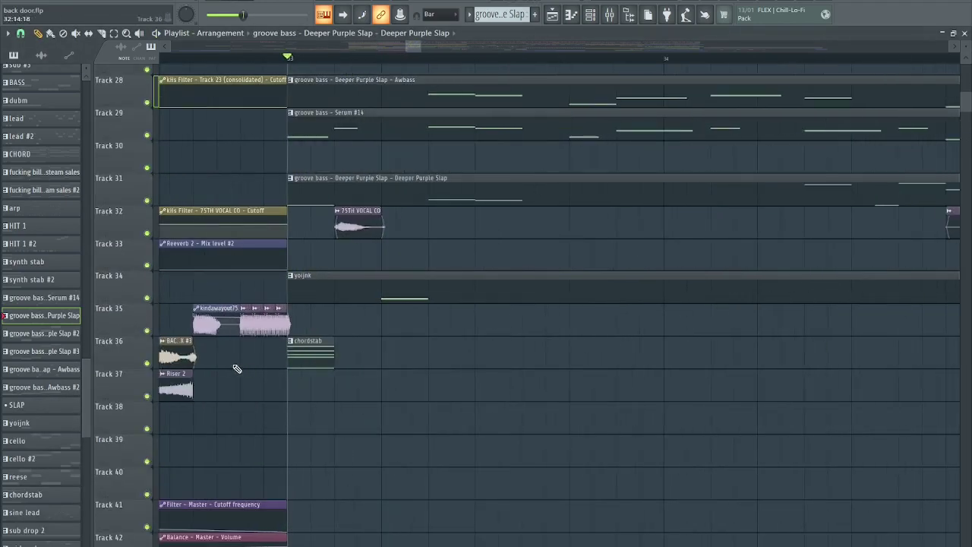
right_click(149, 366)
key("space")
key("space")
right_click(150, 366)
key("space")
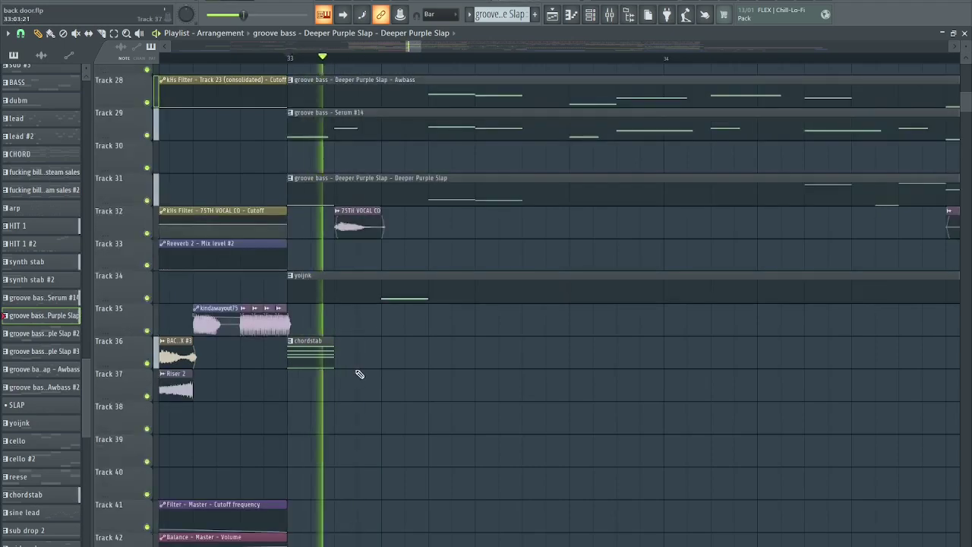
key("space")
Step: Solo and audition the 75TH VOCAL CD clip on track 32, then unsolo the track
scroll(405, 364, "up", 1)
scroll(411, 384, "up", 4)
scroll(358, 385, "up", 2)
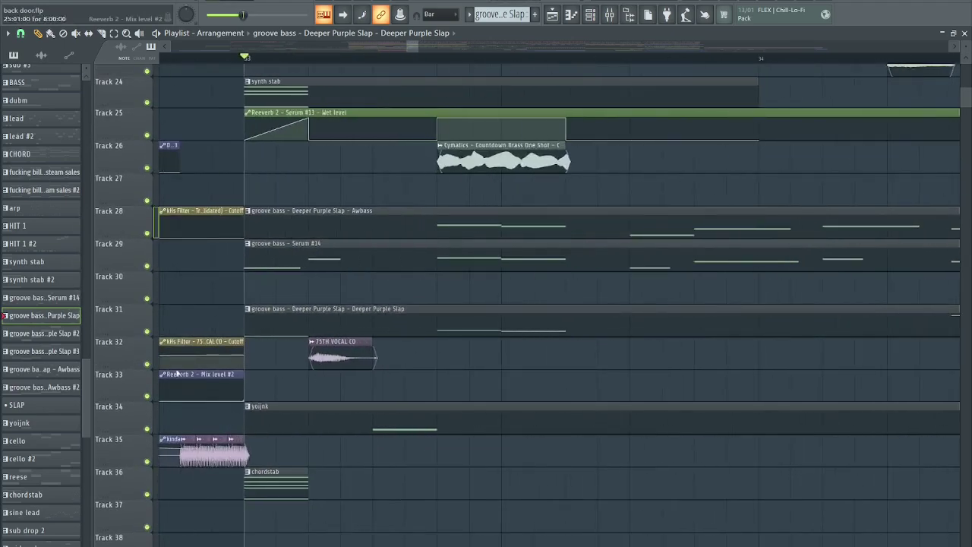
right_click(148, 365)
key("space")
key("space")
right_click(149, 365)
Step: Solo and audition the Cymatics bass one-shots on track 20, then unsolo the track
scroll(326, 320, "up", 7)
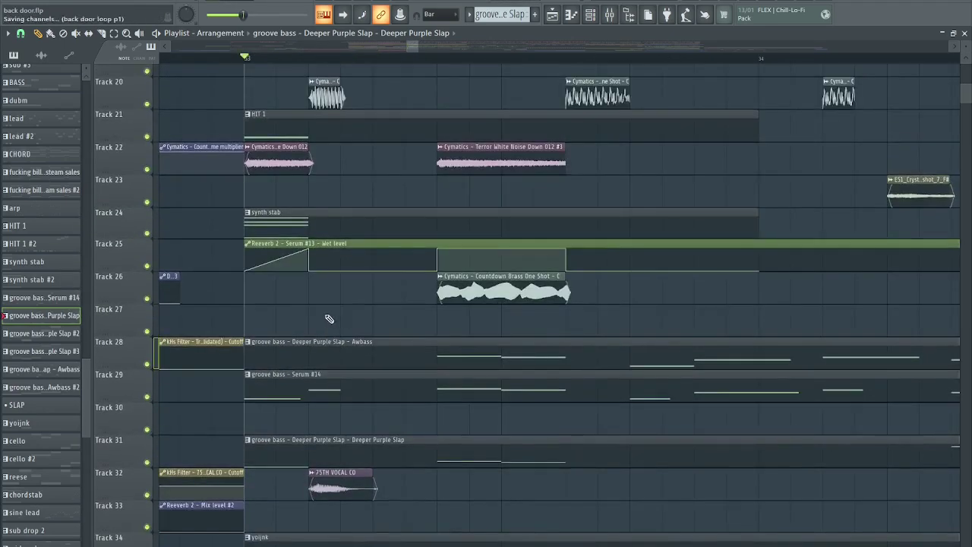
scroll(355, 284, "up", 1)
scroll(351, 288, "up", 1)
scroll(288, 298, "up", 3)
right_click(150, 301)
key("space")
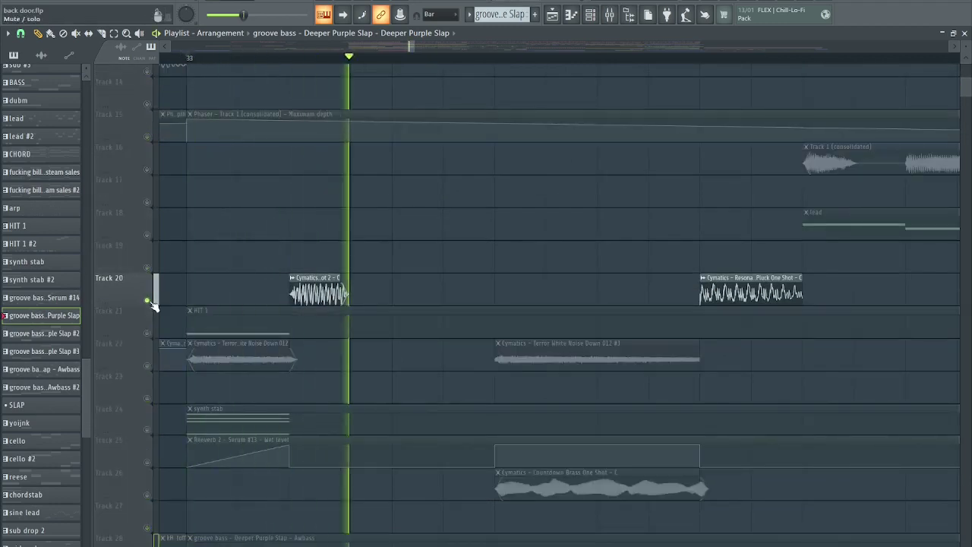
key("space")
right_click(150, 302)
Step: Briefly play the drop with all tracks on and save the project
scroll(236, 315, "up", 4)
key("space")
key("space")
scroll(432, 282, "up", 7)
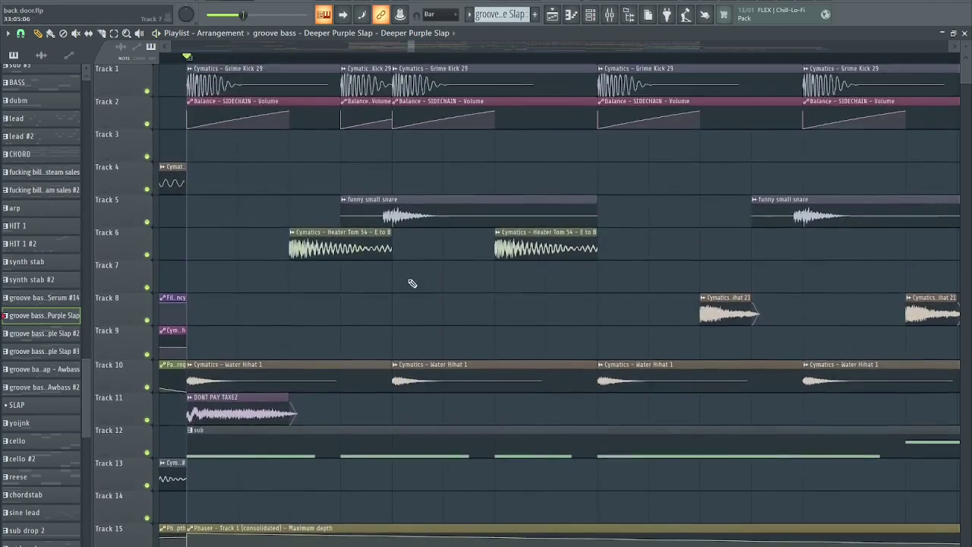
scroll(394, 244, "down", 1)
key("ctrl+s")
Step: Play a short selection at bar 33, clear it and play the full drop while following the arrangement down the tracks
scroll(327, 56, "down", 1)
left_click_drag(231, 59, 329, 80)
key("space")
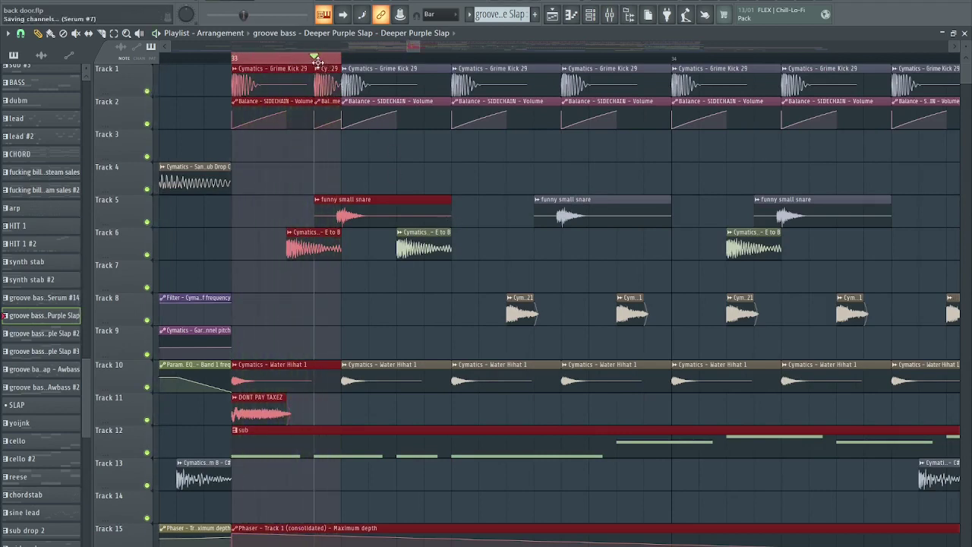
left_click(228, 60)
scroll(332, 156, "up", 1)
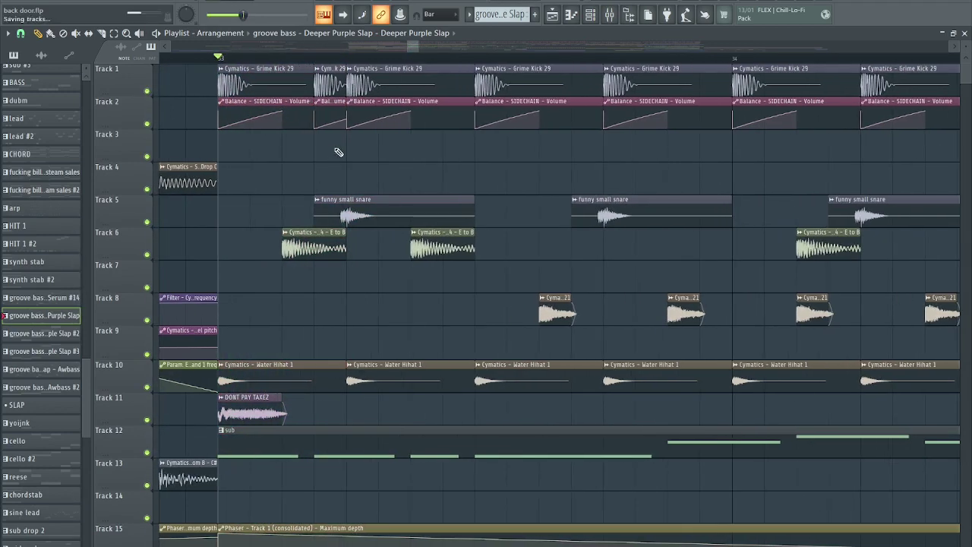
scroll(341, 157, "down", 3)
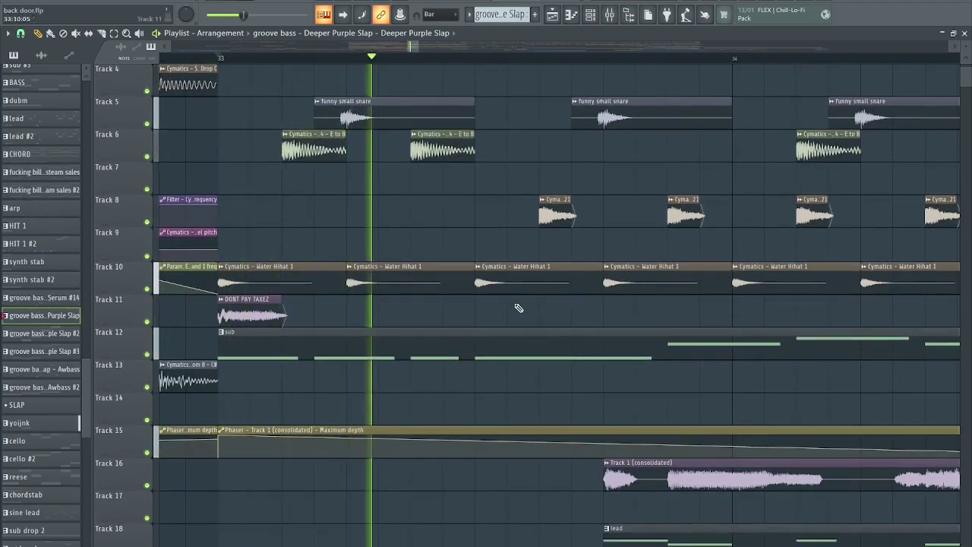
scroll(517, 306, "up", 3)
scroll(395, 315, "down", 4)
scroll(536, 271, "down", 12)
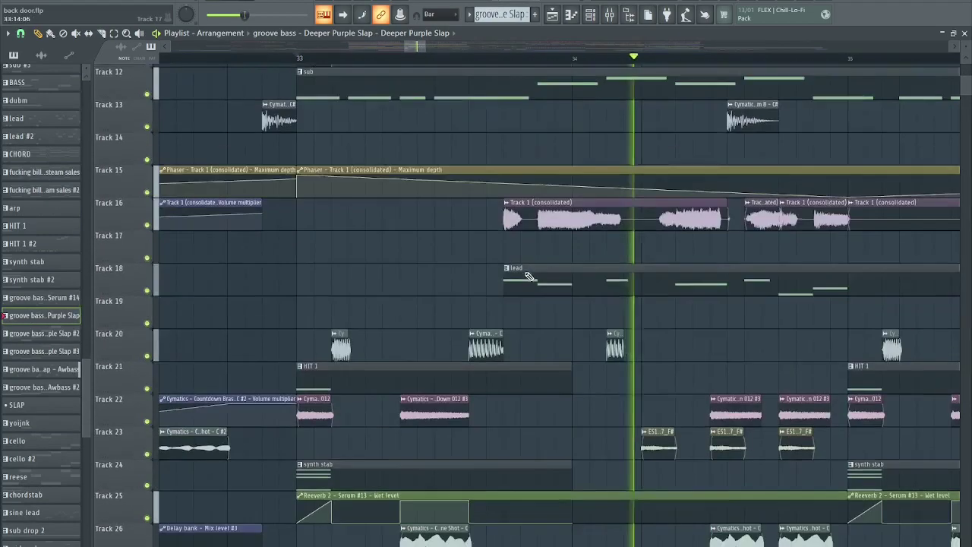
key("space")
Step: Set playback to start where the lead pattern begins, then solo track 18 and play the lead
scroll(644, 285, "up", 2)
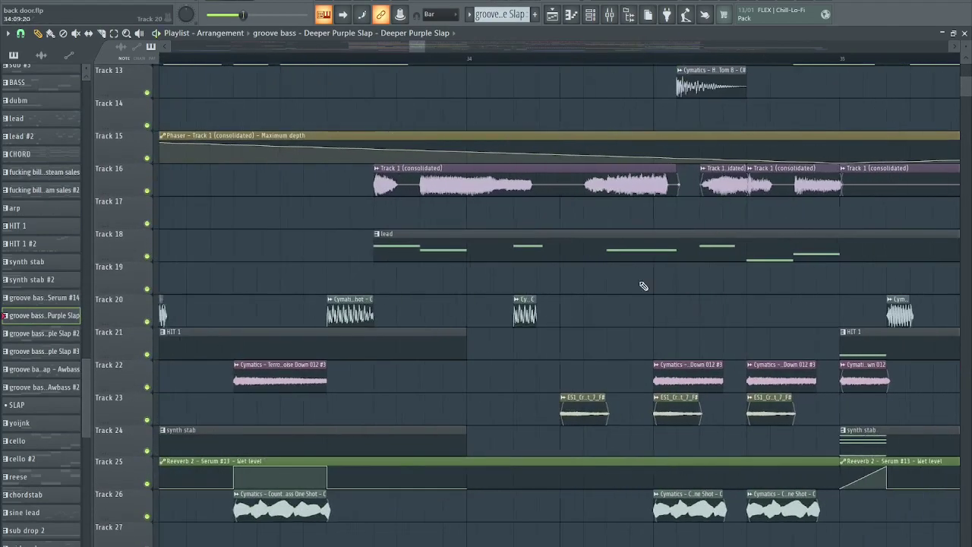
left_click(377, 60)
scroll(265, 195, "down", 3)
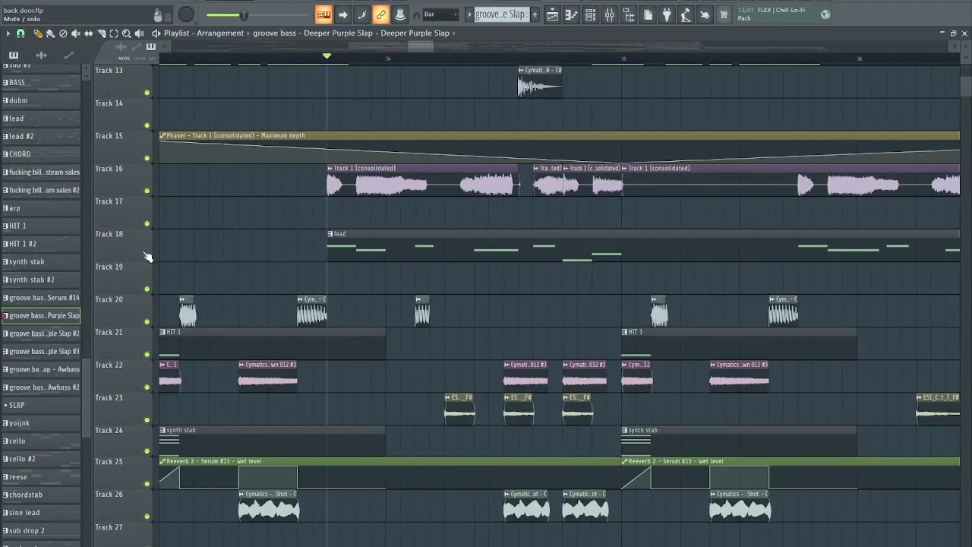
right_click(147, 256)
key("space")
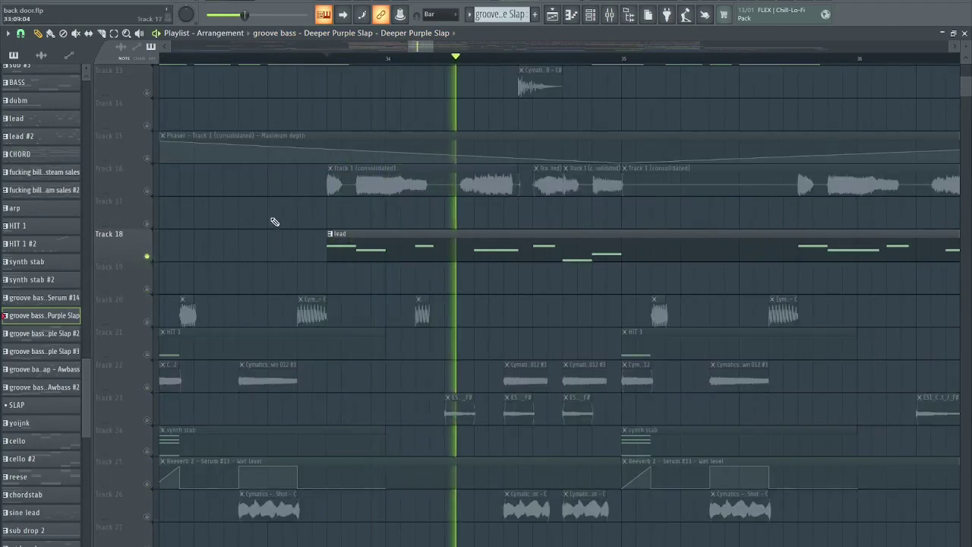
Step: Unmute the phaser automation on track 15 and the Track 1 (consolidated) clips on track 16, and play them with the lead
left_click(146, 158)
key("space")
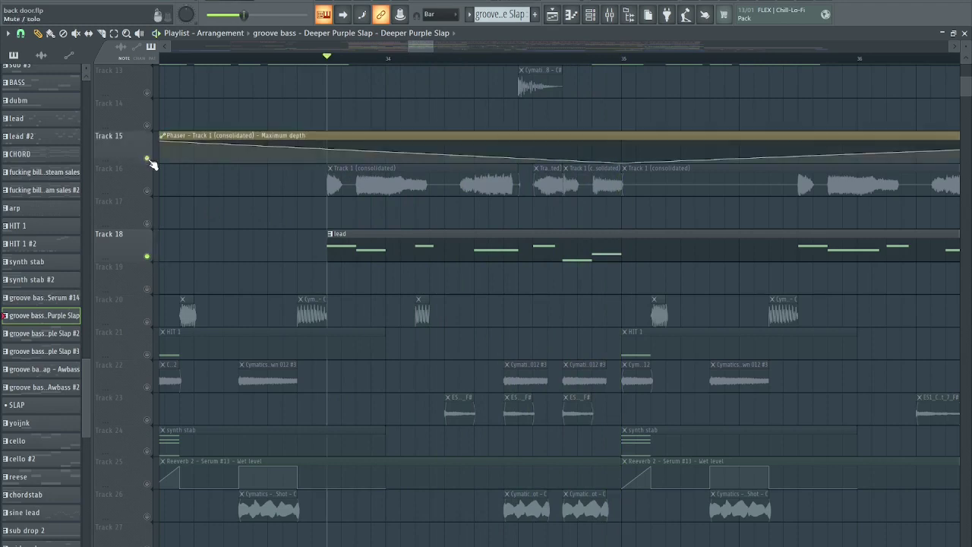
left_click(147, 191)
key("space")
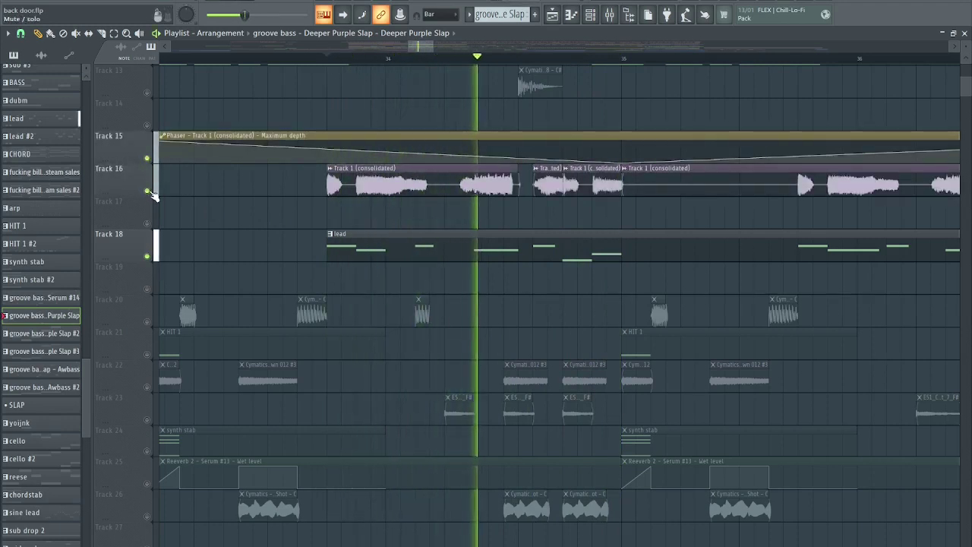
key("space")
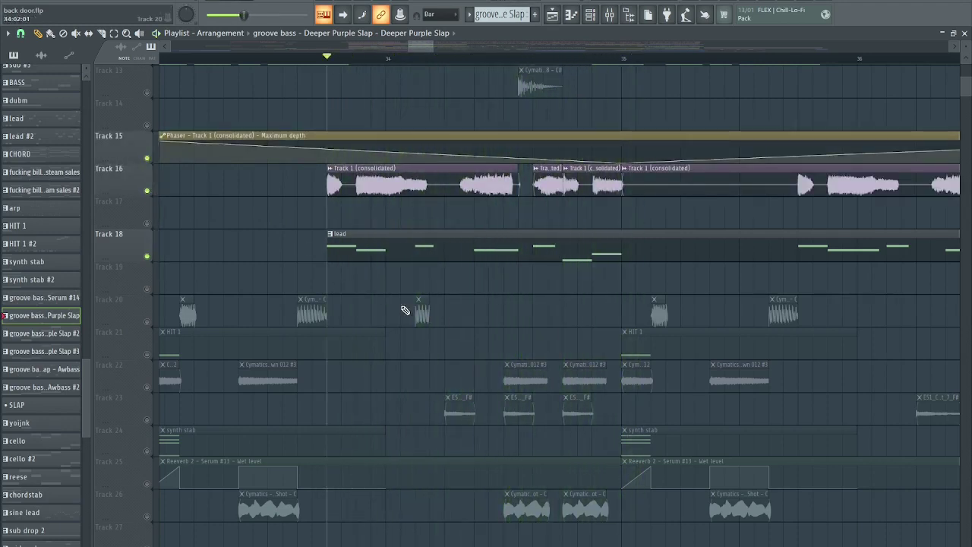
Step: Solo and play track 16, and inspect the Track 1 (consolidated) audio clip settings
double_click(421, 174)
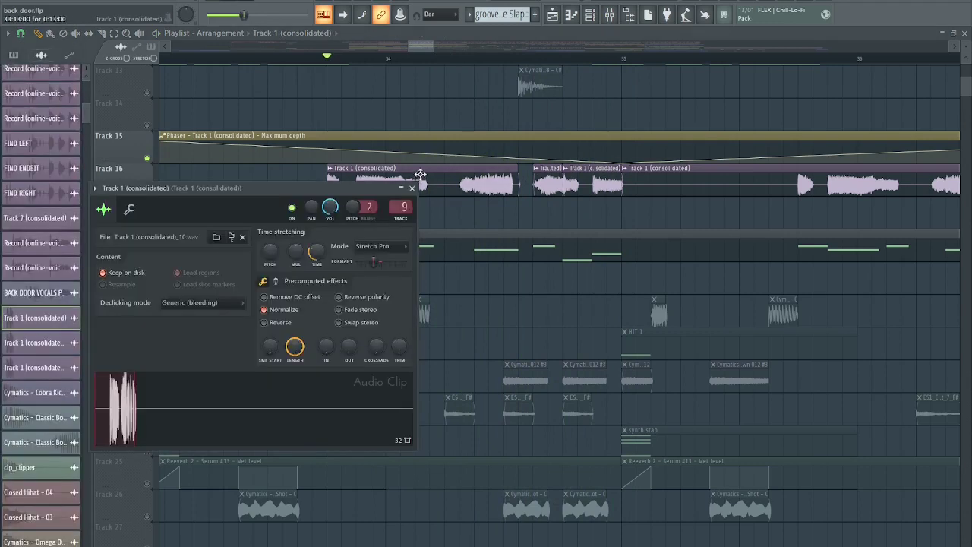
key("Escape")
right_click(151, 191)
right_click(148, 192)
key("space")
double_click(501, 173)
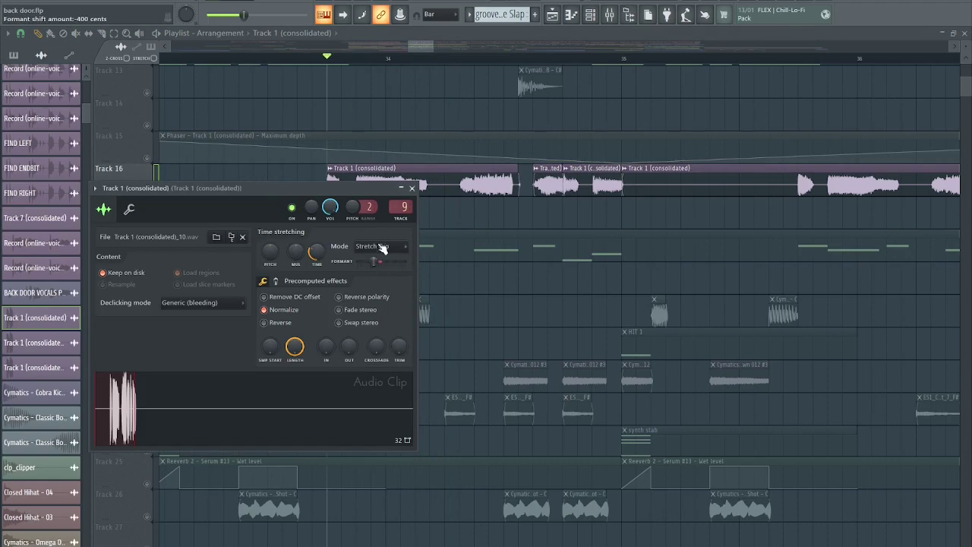
Step: View the Track 1 (consolidated) mixer insert during playback, then stop and return to the playlist
left_click(616, 15)
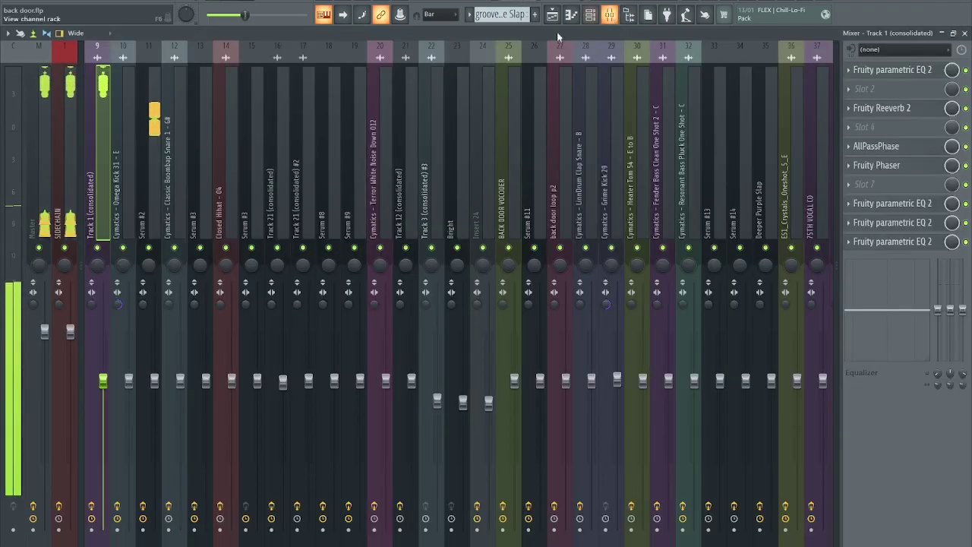
scroll(282, 173, "up", 3)
key("space")
key("Escape")
key("Escape")
Step: Replay the soloed track 16 from the start of its first clip and bring up its mixer insert again
scroll(449, 53, "right", 1)
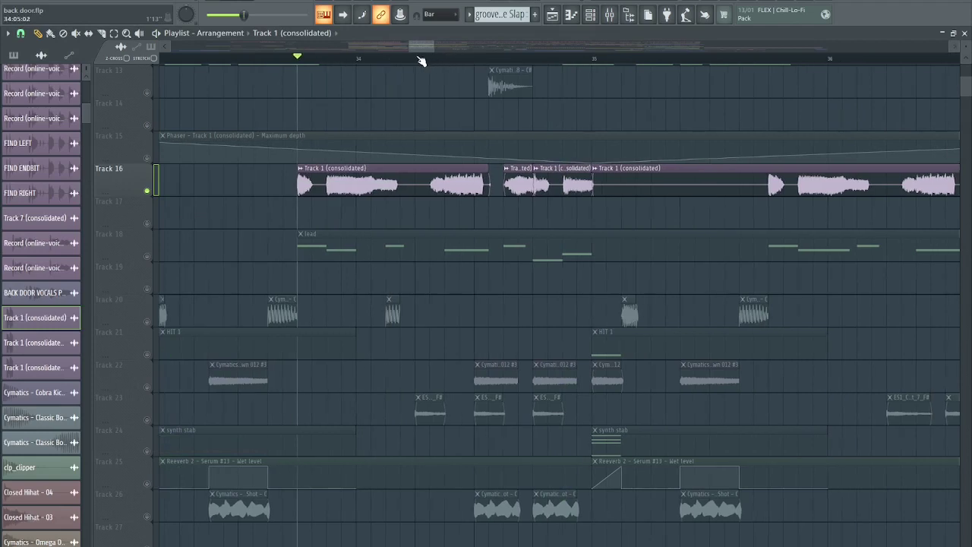
left_click_drag(421, 61, 460, 61)
key("ctrl+d")
left_click(312, 59)
key("space")
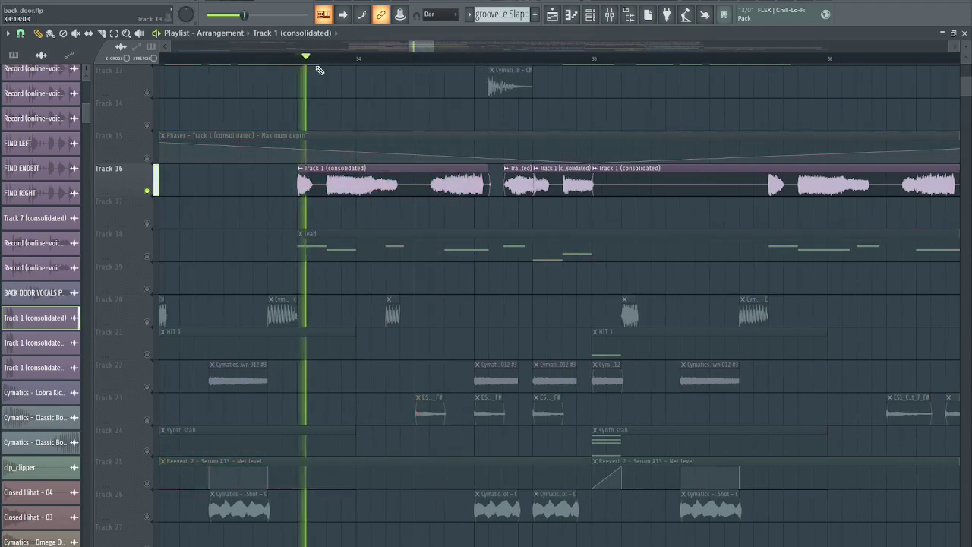
scroll(490, 156, "up", 2)
key("space")
left_click(595, 18)
left_click(609, 15)
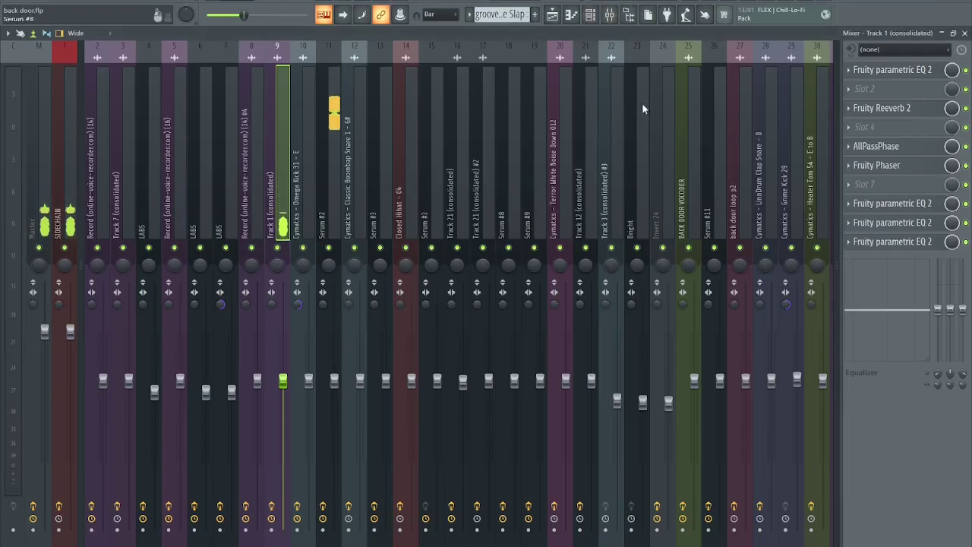
Step: Open the first Fruity parametric EQ 2 on the Track 1 (consolidated) insert and inspect its high-frequency cut
left_click(965, 33)
left_click(609, 16)
left_click(922, 72)
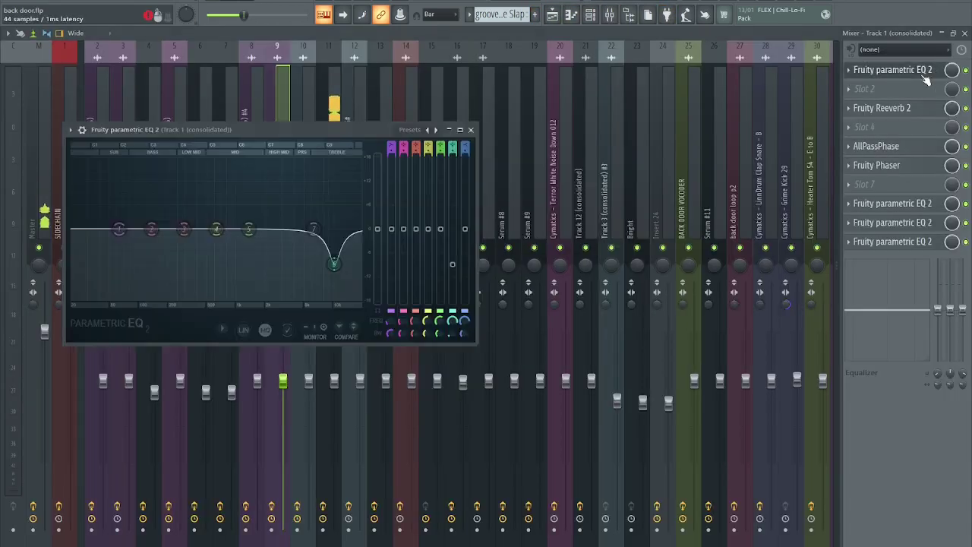
left_click(900, 75)
left_click(899, 74)
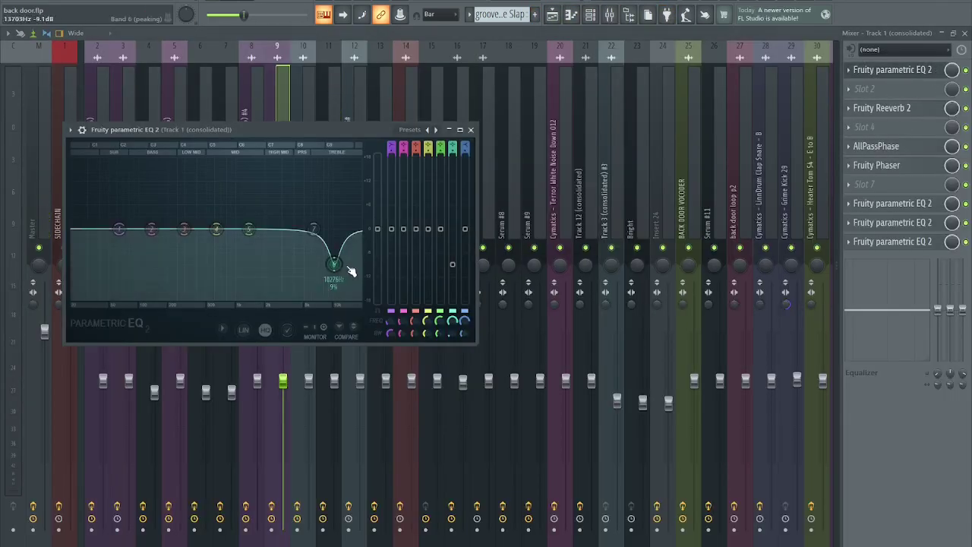
Step: Deepen the band 6 cut and slightly raise the EQ's main level while the vocal plays, and close the EQ
key("space")
mouse_move(346, 275)
left_mouse_down()
mouse_move(337, 171)
mouse_move(336, 282)
left_mouse_up()
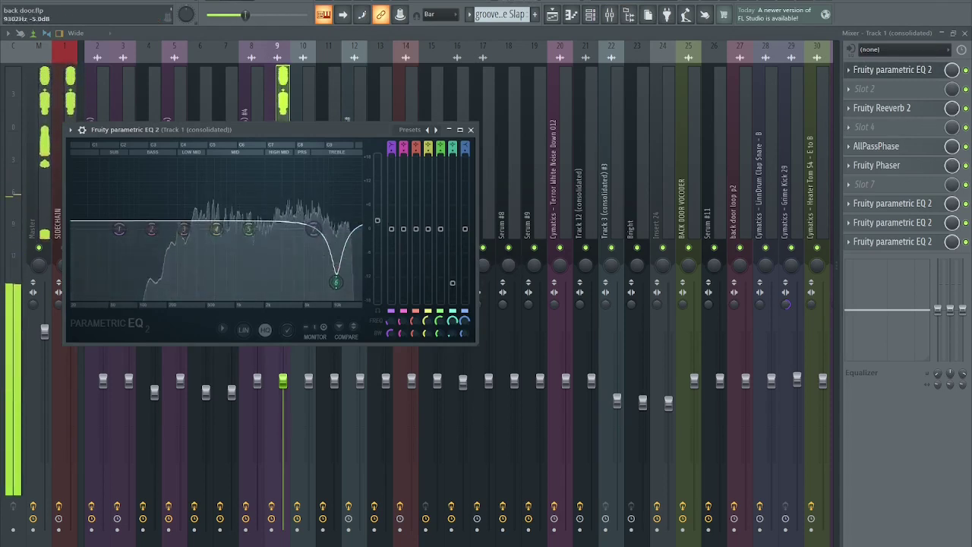
left_click_drag(377, 229, 382, 221)
left_click(893, 69)
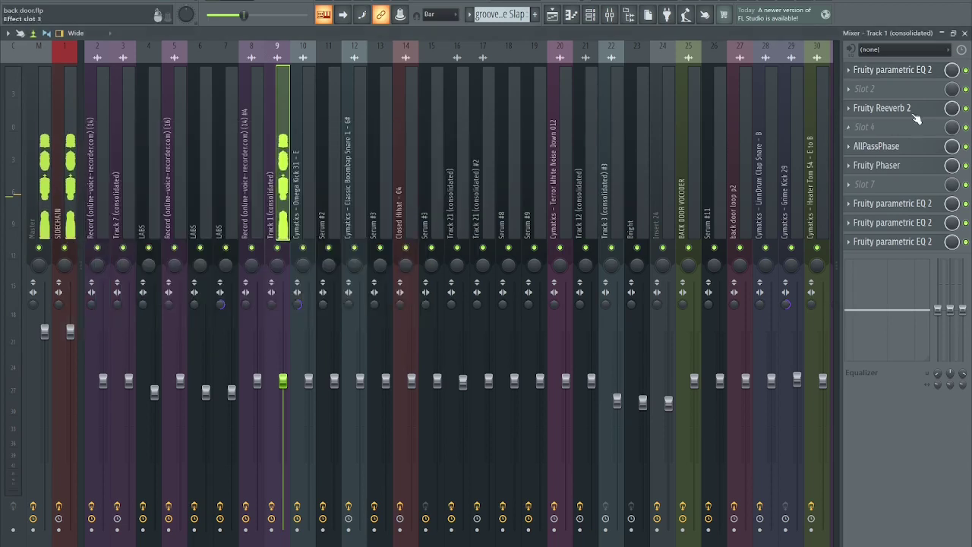
Step: View the Fruity Reeverb 2 settings on the vocal insert, look at the playlist clips and return to the mixer
left_click(917, 114)
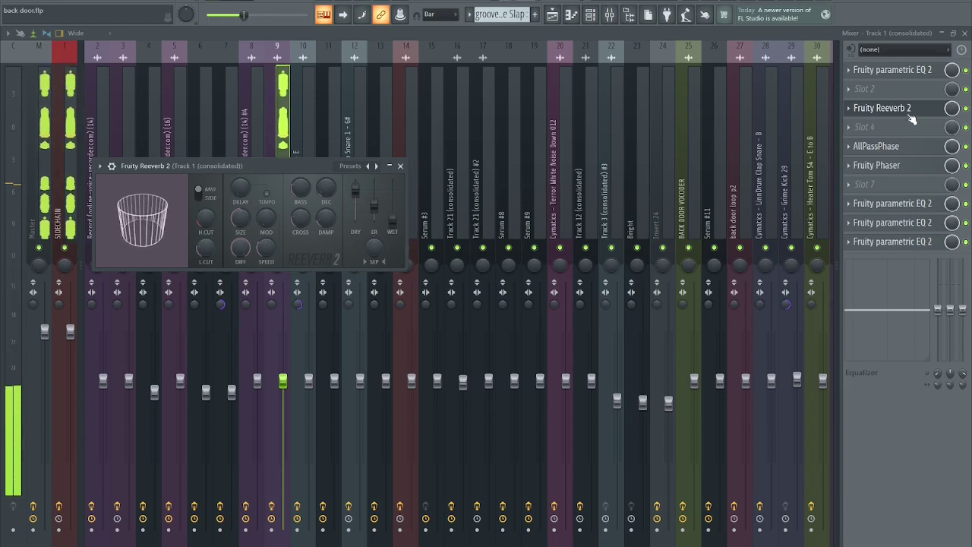
key("F5")
scroll(619, 146, "down", 3)
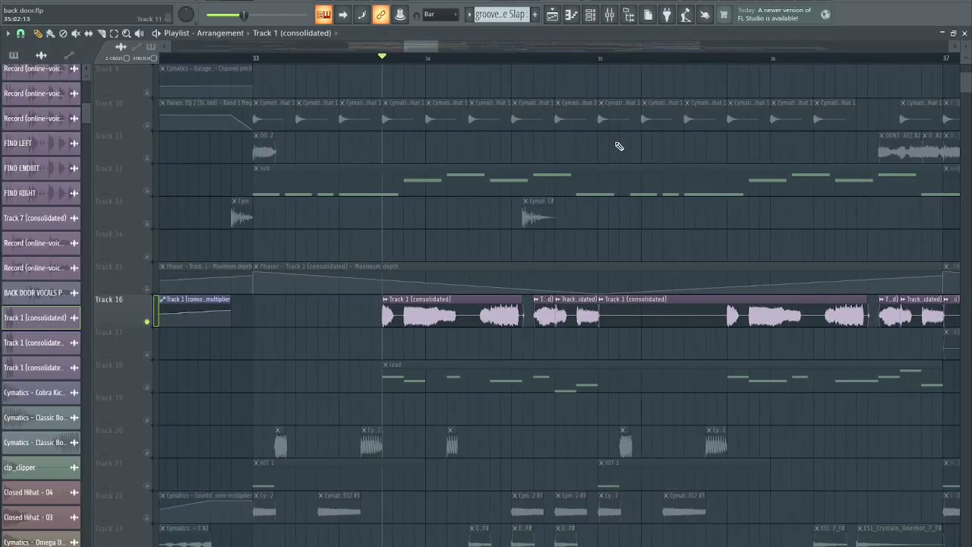
left_click(608, 17)
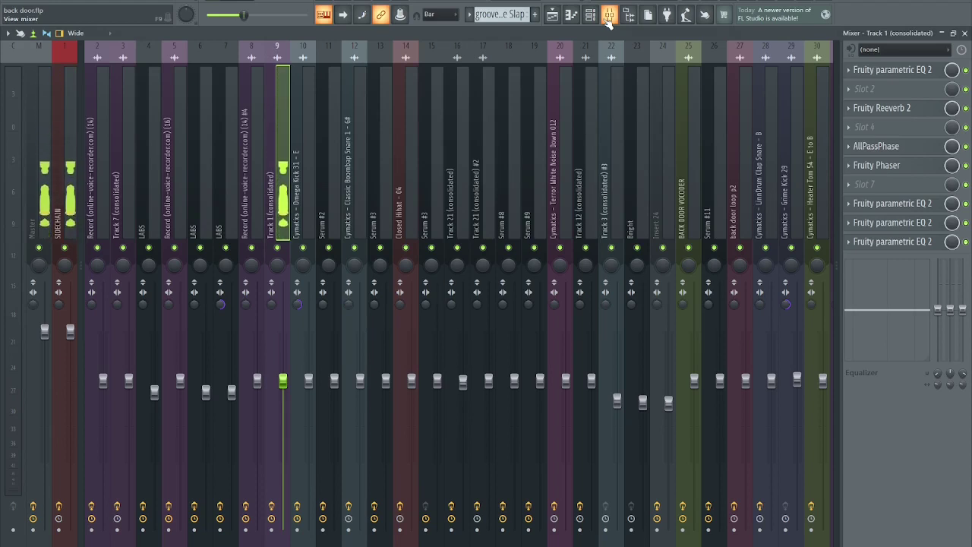
Step: Inspect the AllPassPhase settings and compare the vocal with the effect switched on and off during playback
left_click(876, 147)
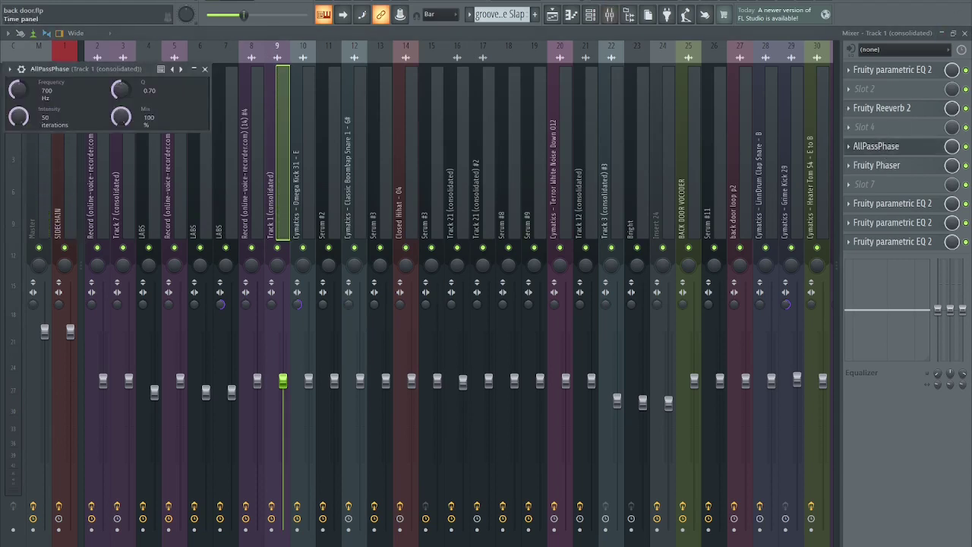
left_click_drag(151, 70, 216, 95)
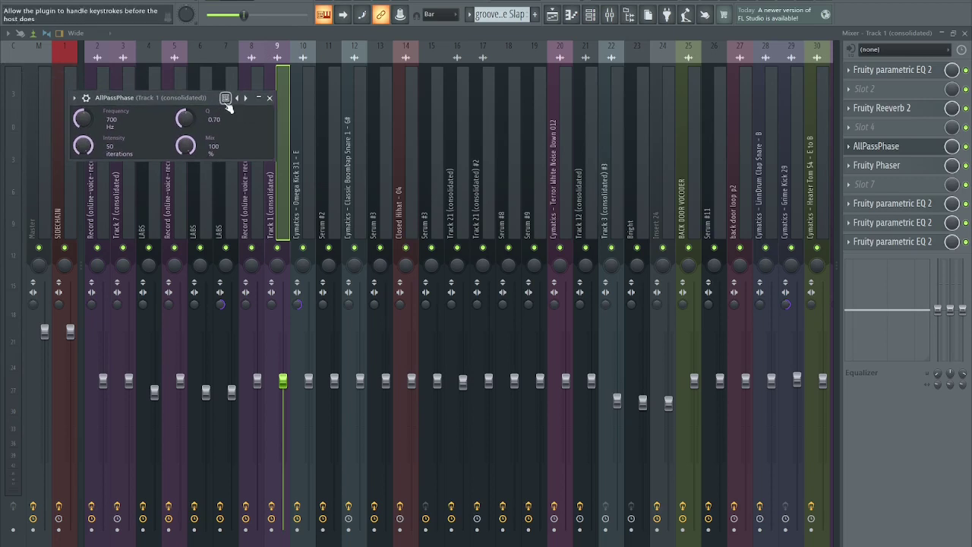
key("space")
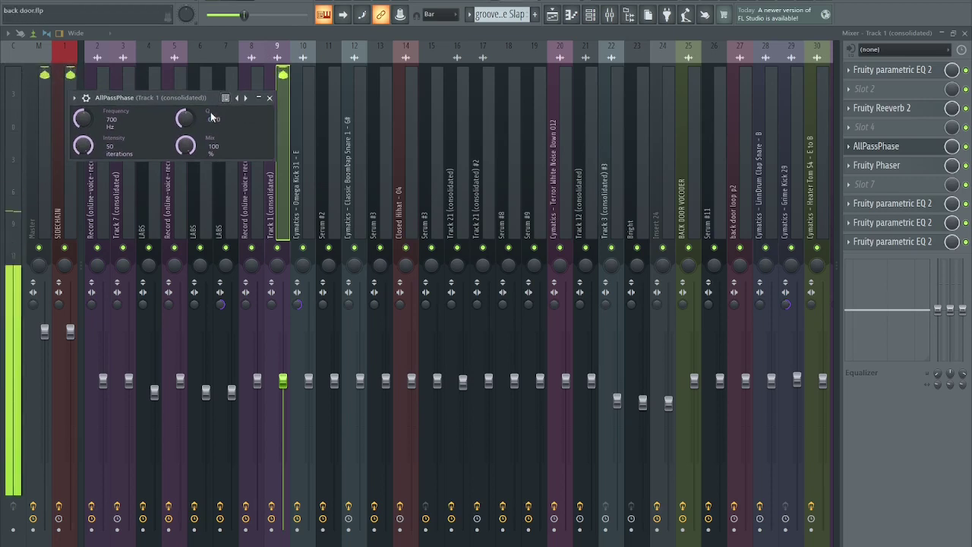
key("space")
left_click(966, 146)
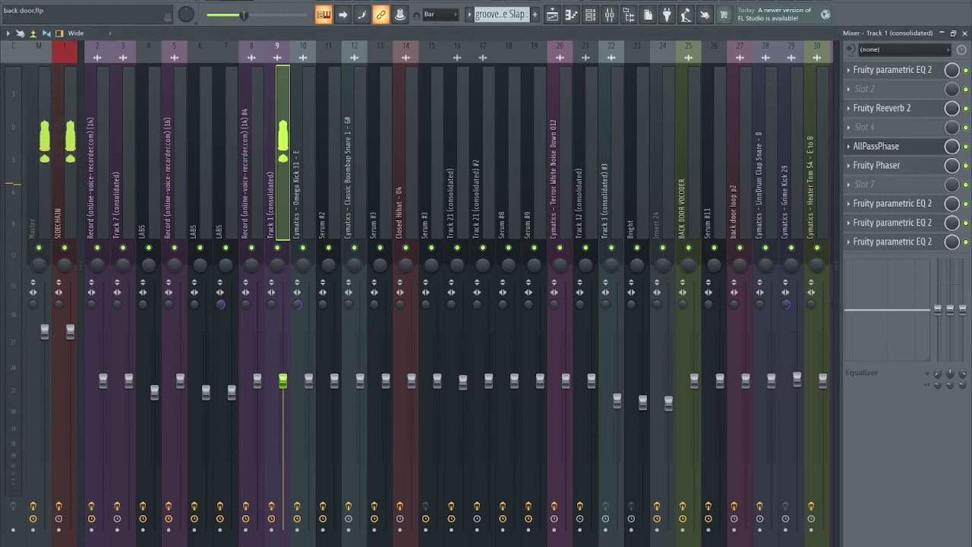
key("space")
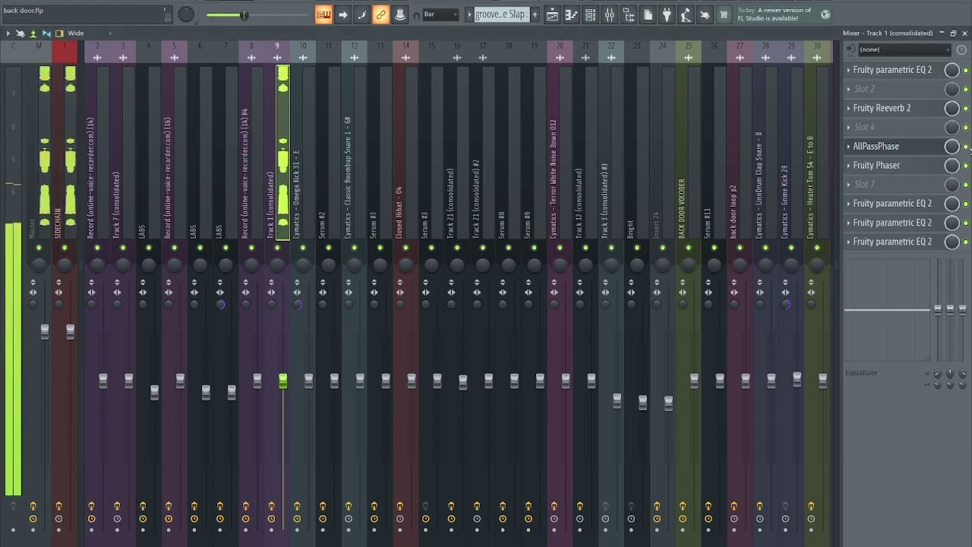
key("space")
Step: Check the Fruity Phaser on the vocal insert, return to the playlist and close the leftover effect window
left_click(918, 167)
key("Escape")
key("F5")
scroll(593, 233, "down", 2)
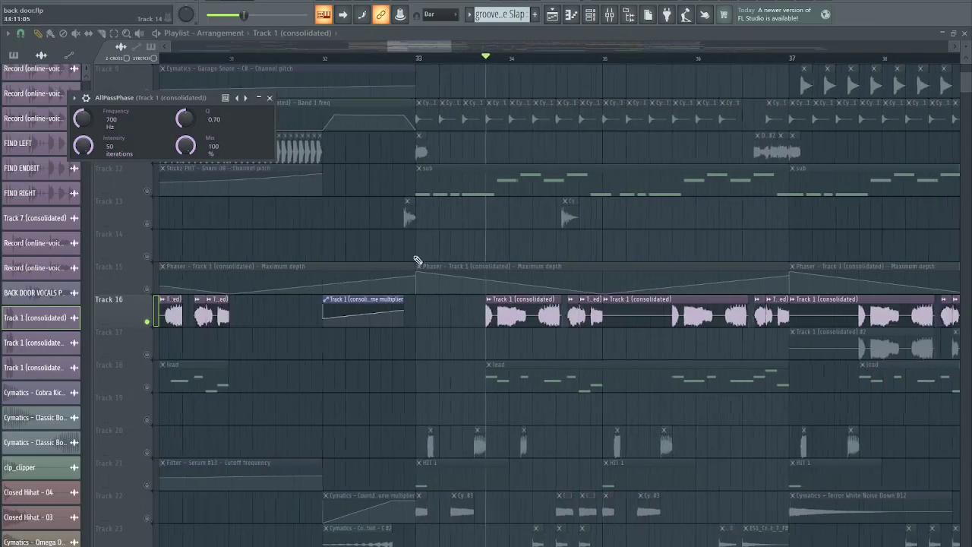
key("Escape")
Step: Unmute the phaser automation on track 15 and play it with track 16 from bar 33
left_click(147, 289)
scroll(456, 247, "down", 2)
scroll(501, 233, "up", 2)
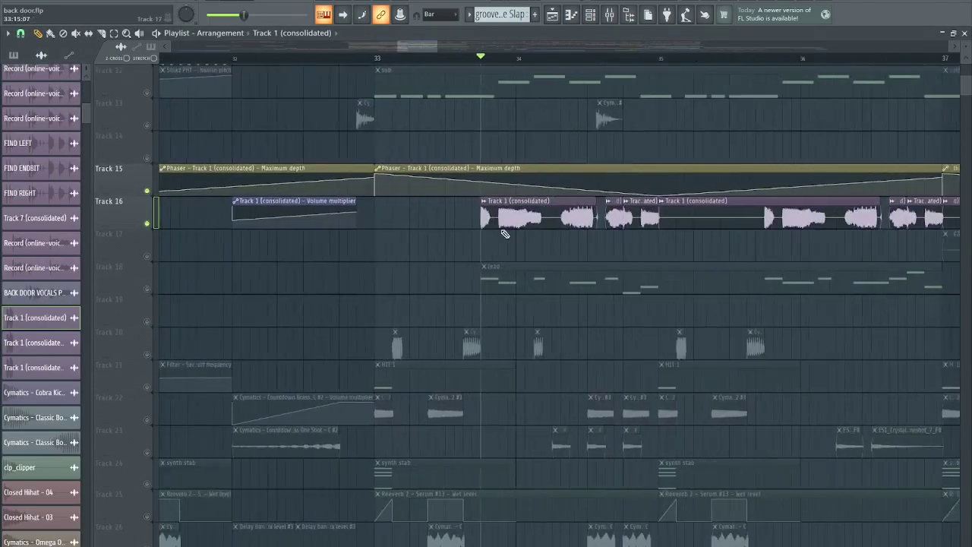
left_click(373, 66)
scroll(592, 256, "up", 2)
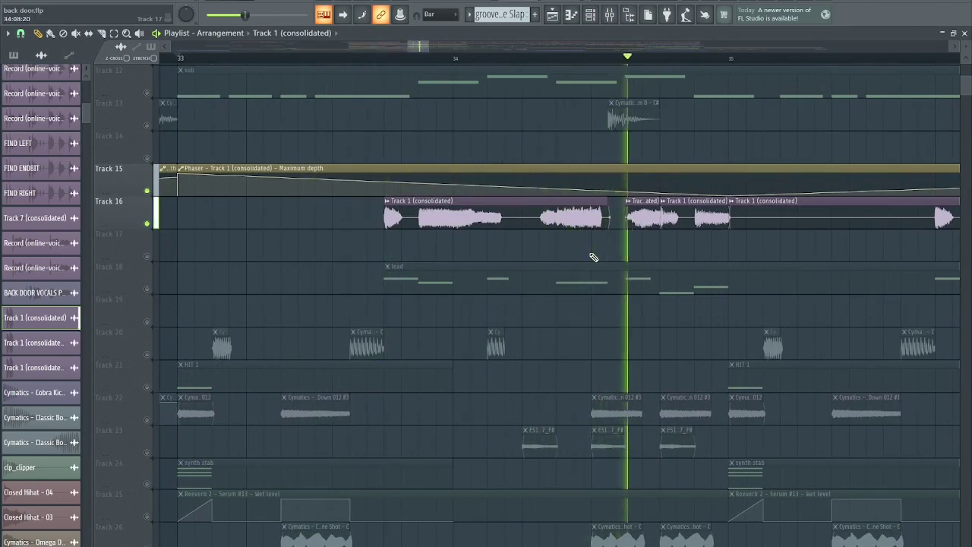
scroll(767, 266, "down", 4)
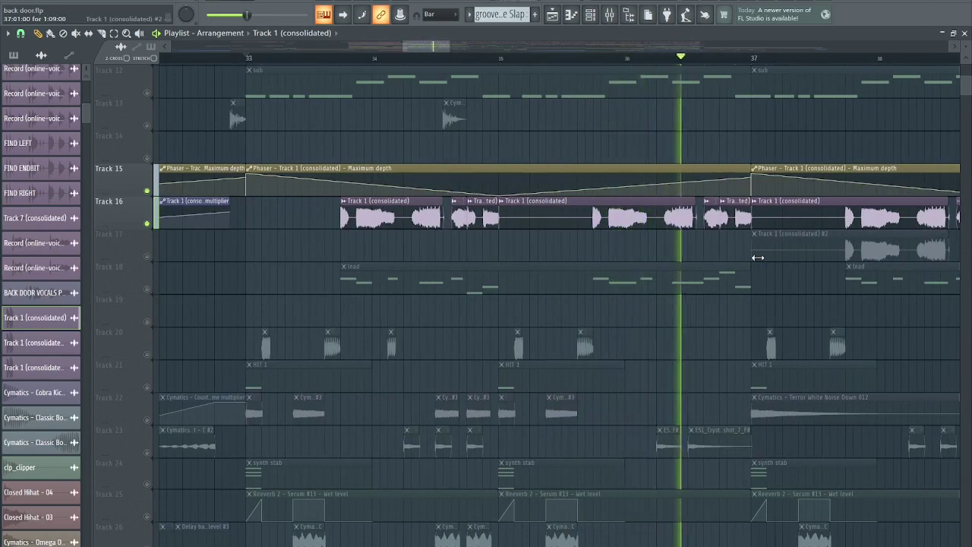
key("space")
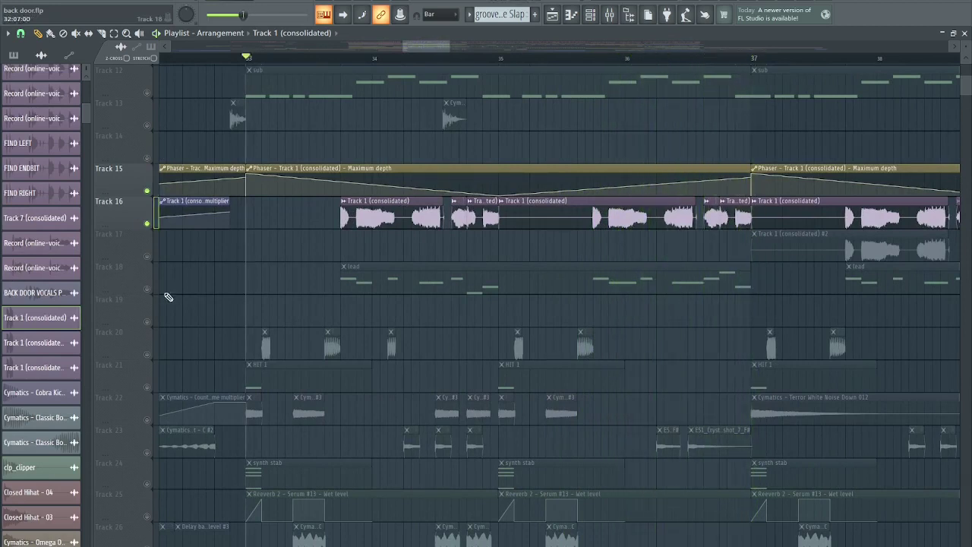
Step: Solo the lead pattern on track 18 and play it
right_click(155, 290)
right_click(147, 289)
key("space")
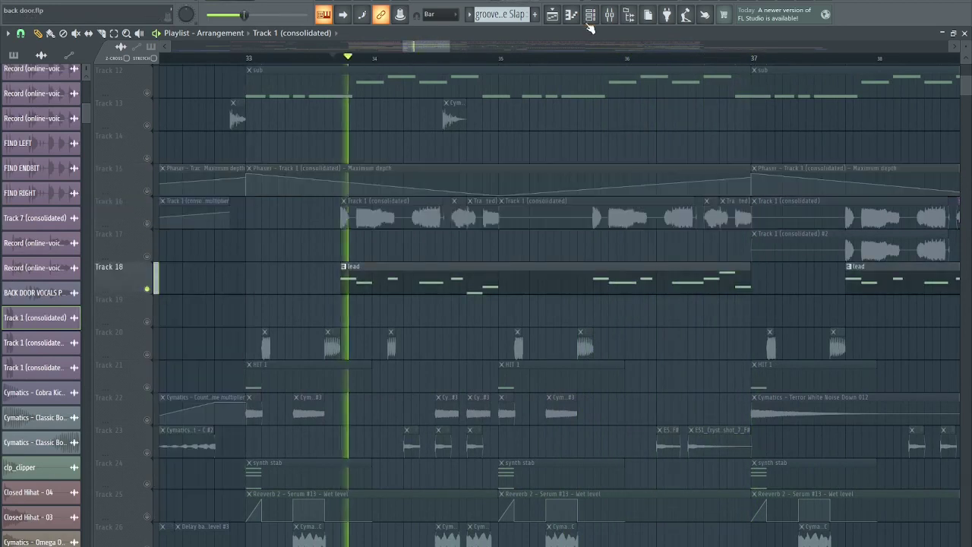
Step: Bring up the channel rack, stop playback and open the Serum #9 synth
key("F6")
left_click(99, 399)
left_click(92, 445)
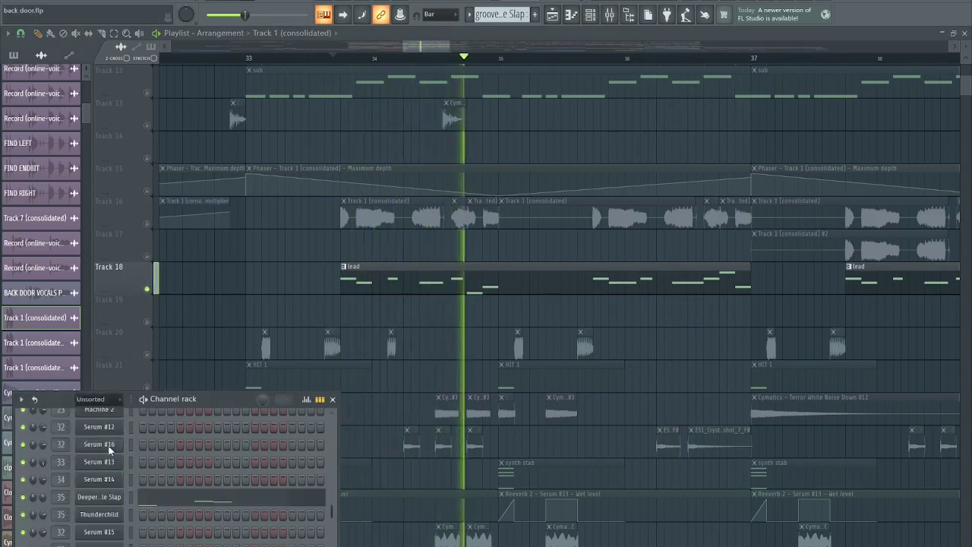
key("space")
scroll(140, 475, "down", 3)
left_click(112, 464)
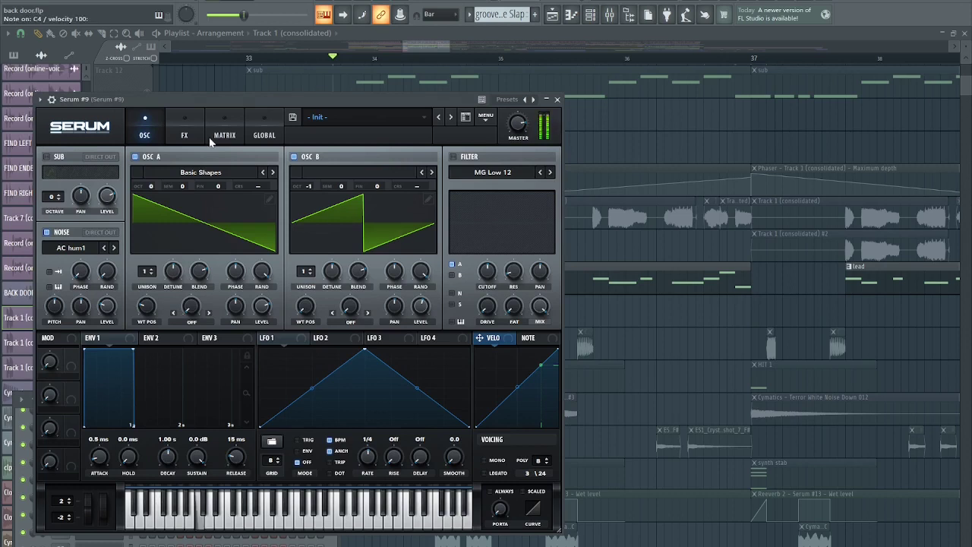
Step: Audition Serum #9 with and without noise and oscillator B, view its effects page, and close the synth
left_click(293, 157)
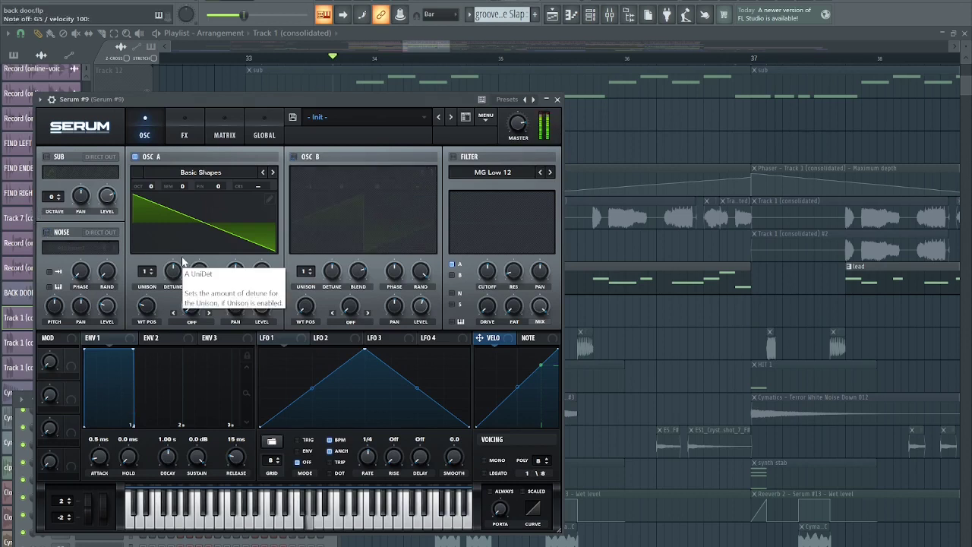
left_click(172, 134)
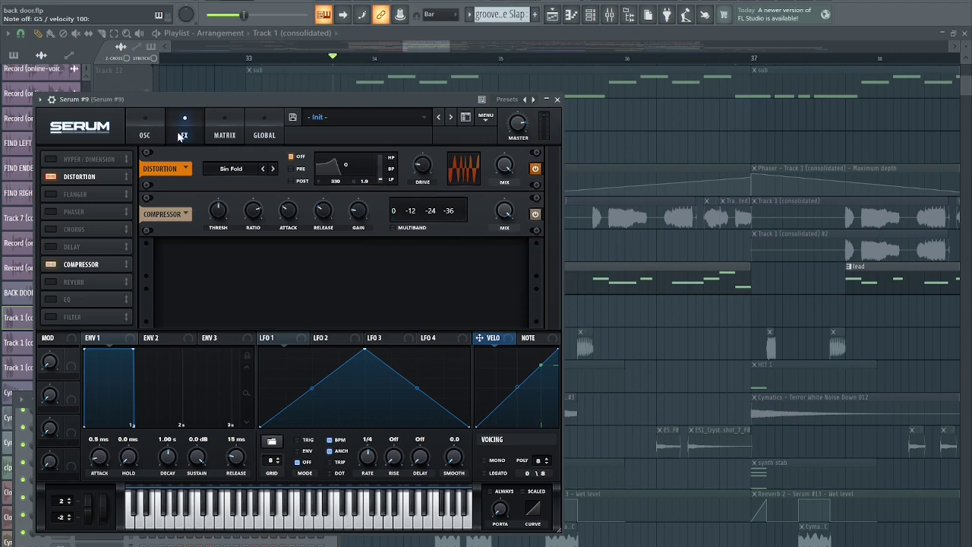
left_click(143, 132)
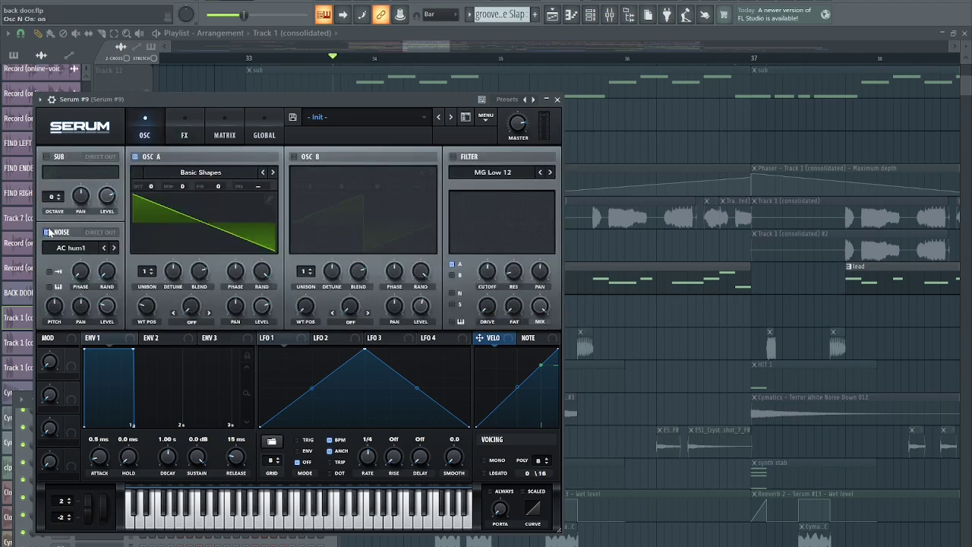
left_click(322, 161)
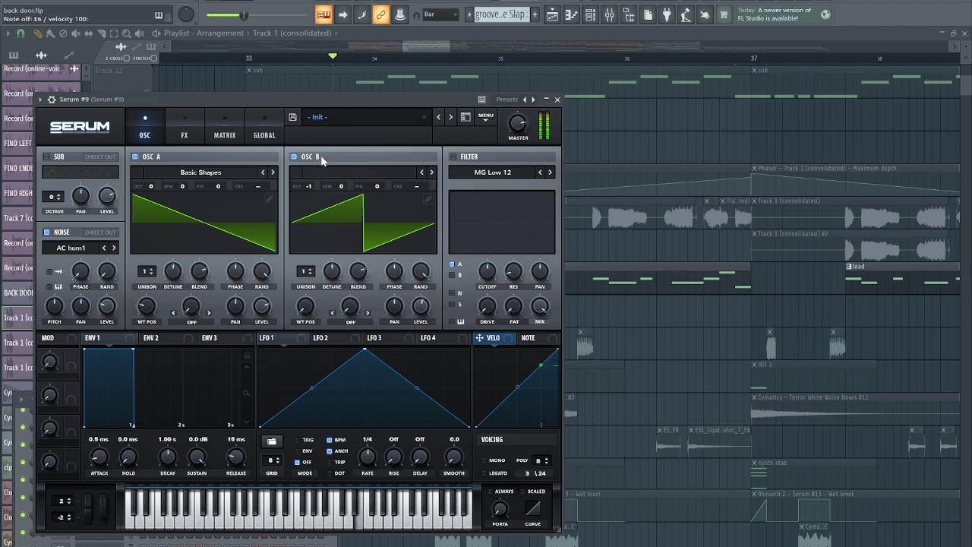
key("Escape")
key("Escape")
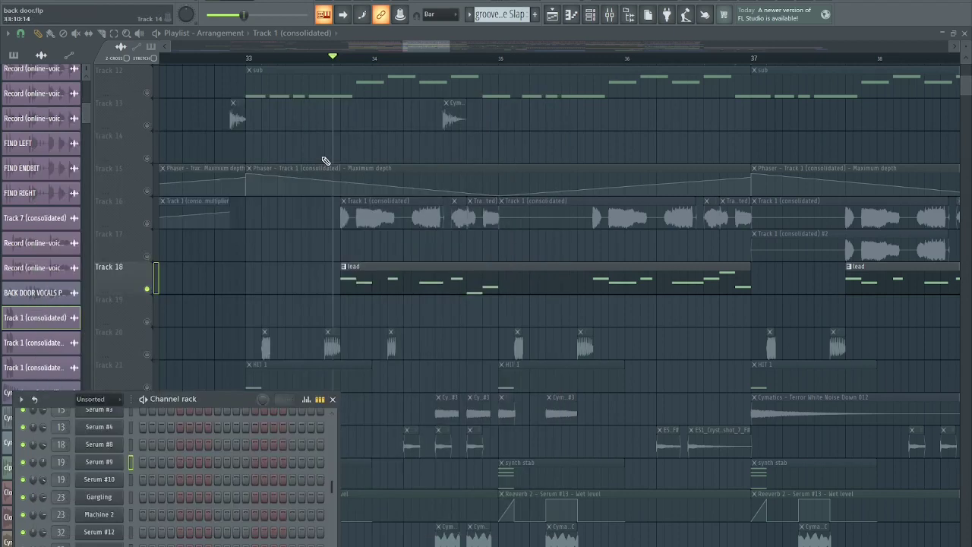
Step: Unsolo the lead and play the full drop from bar 33, stopping to look at the track 23 one-shots
scroll(228, 212, "up", 3)
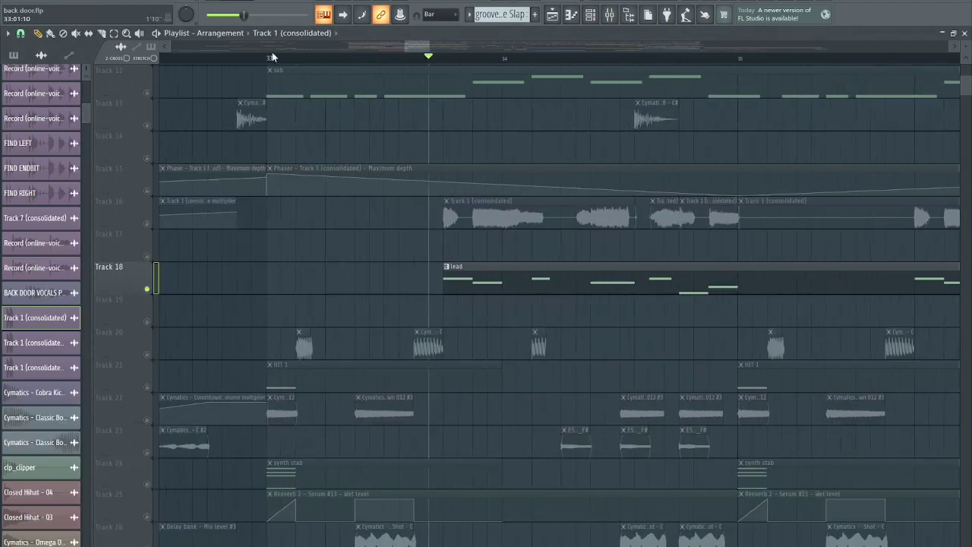
right_click(148, 355)
key("space")
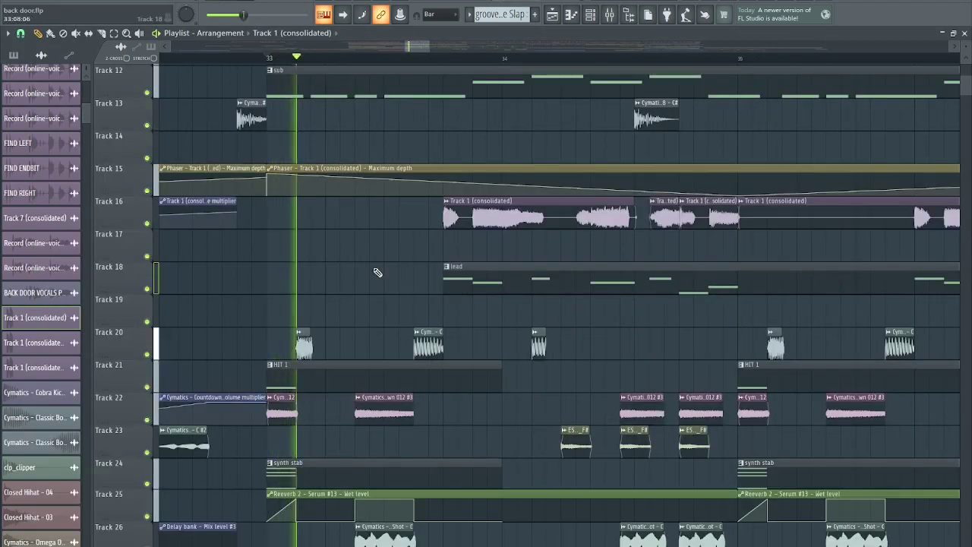
scroll(400, 290, "down", 2)
scroll(501, 365, "down", 4)
scroll(510, 372, "up", 3)
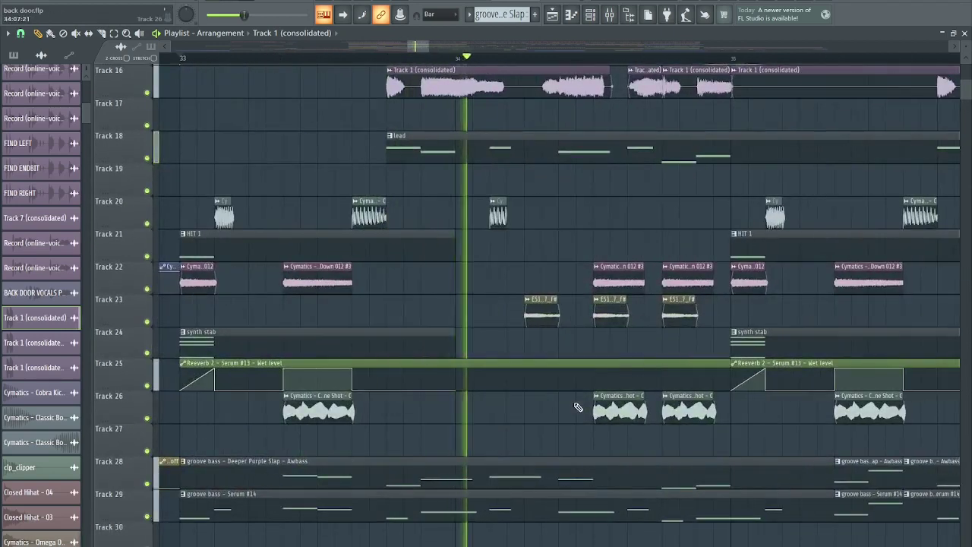
key("space")
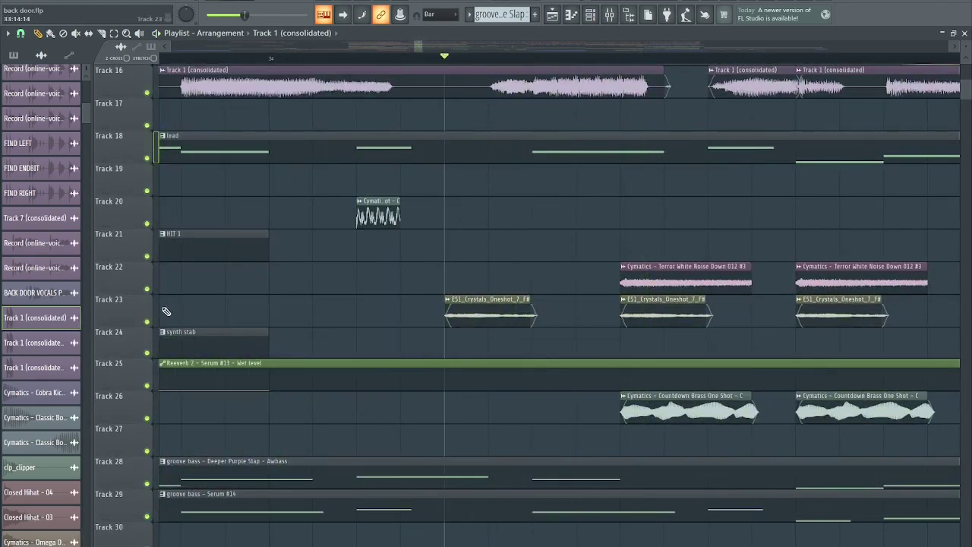
Step: Solo track 23 and play its ES1_Crystals_Oneshot_7_F# clips
right_click(148, 322)
key("space")
scroll(228, 297, "down", 5)
scroll(216, 300, "up", 4)
key("space")
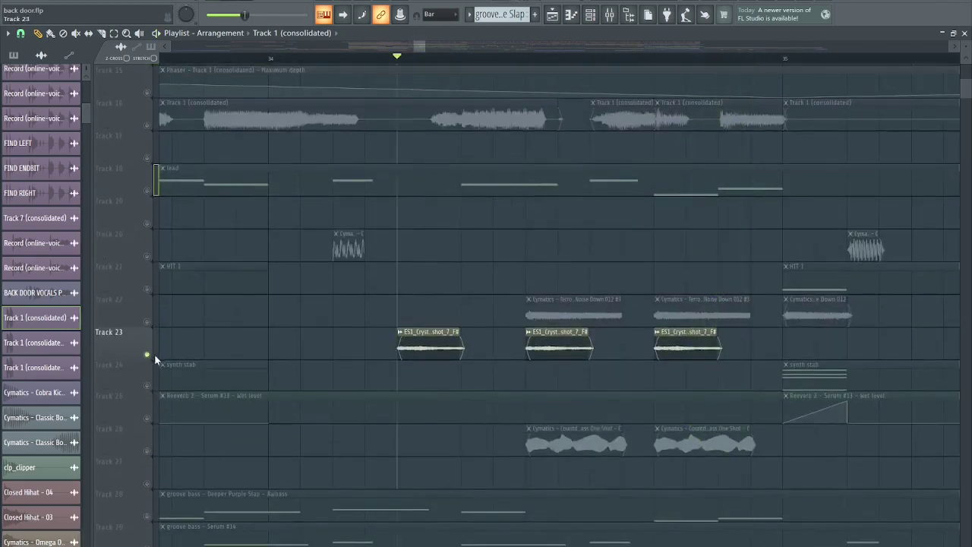
Step: Unsolo track 23 and play the full drop up to just before bar 37, reviewing the tracks during playback
right_click(154, 354)
scroll(293, 82, "down", 2)
key("space")
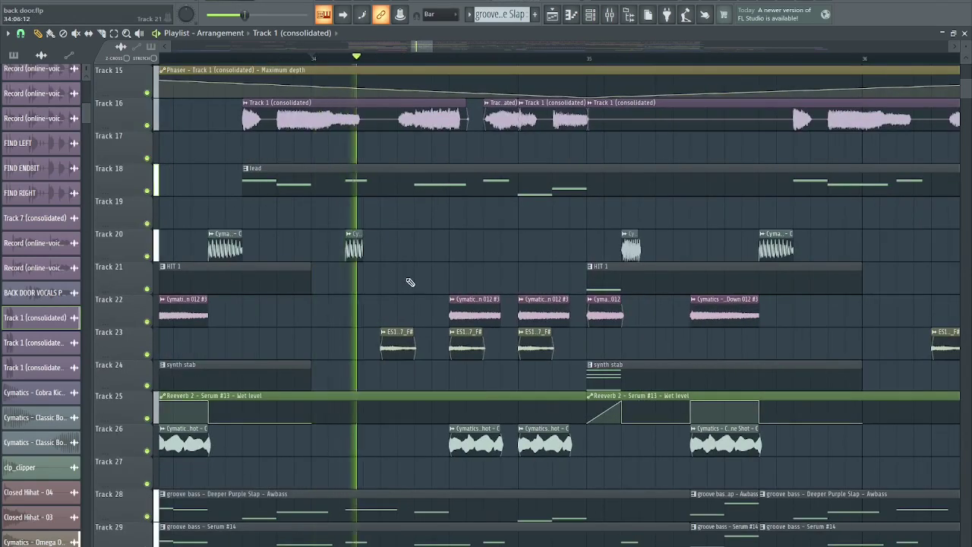
scroll(497, 315, "down", 3)
scroll(498, 315, "up", 3)
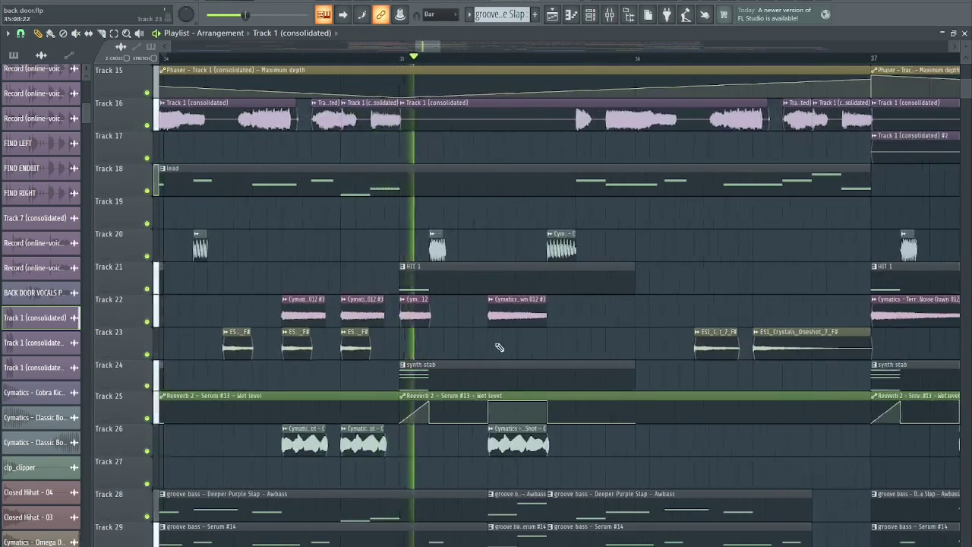
scroll(494, 341, "up", 5)
scroll(419, 279, "up", 4)
scroll(456, 281, "down", 3)
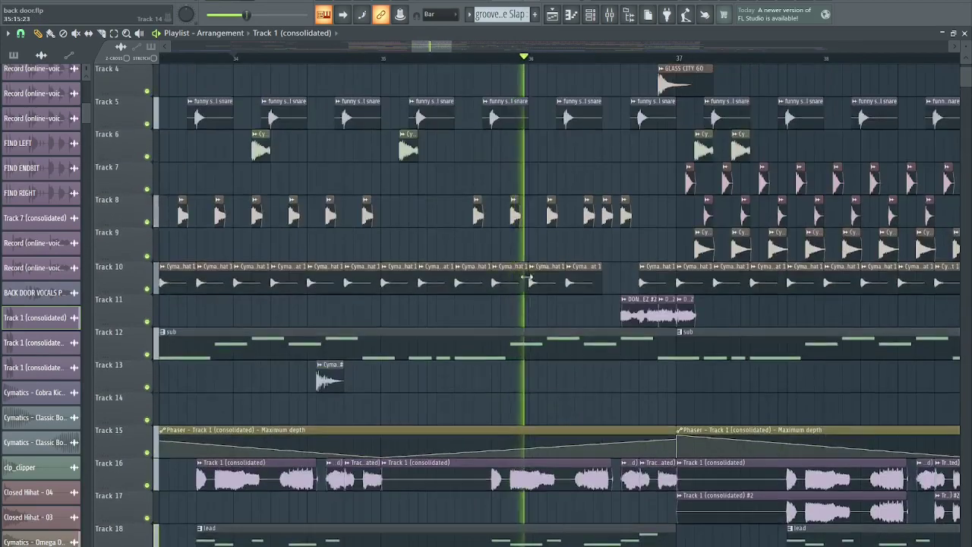
scroll(566, 327, "down", 3)
scroll(580, 338, "up", 4)
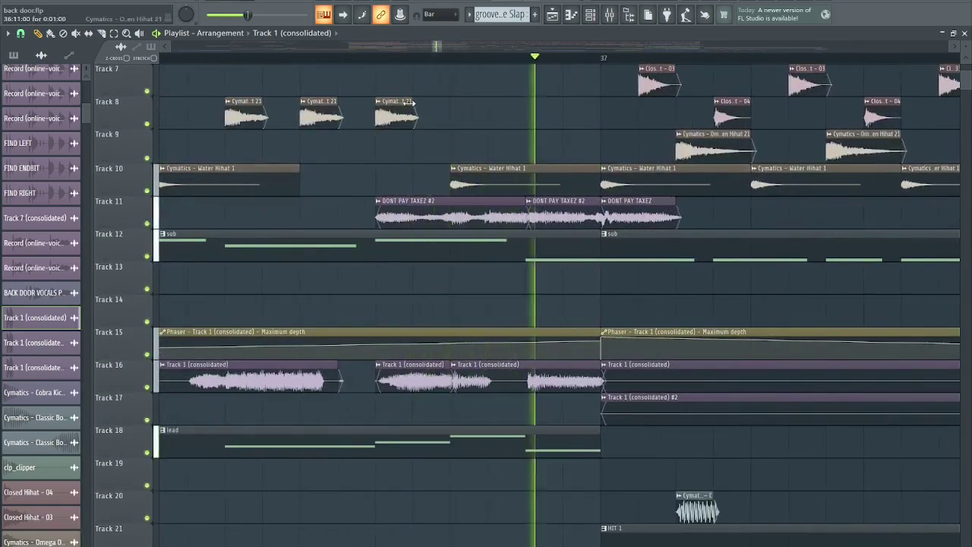
key("space")
Step: Place the playhead at the start of the first DONT PAY TAXEZ #2 clip and solo track 11
left_click(380, 58)
scroll(357, 163, "down", 2)
right_click(147, 223)
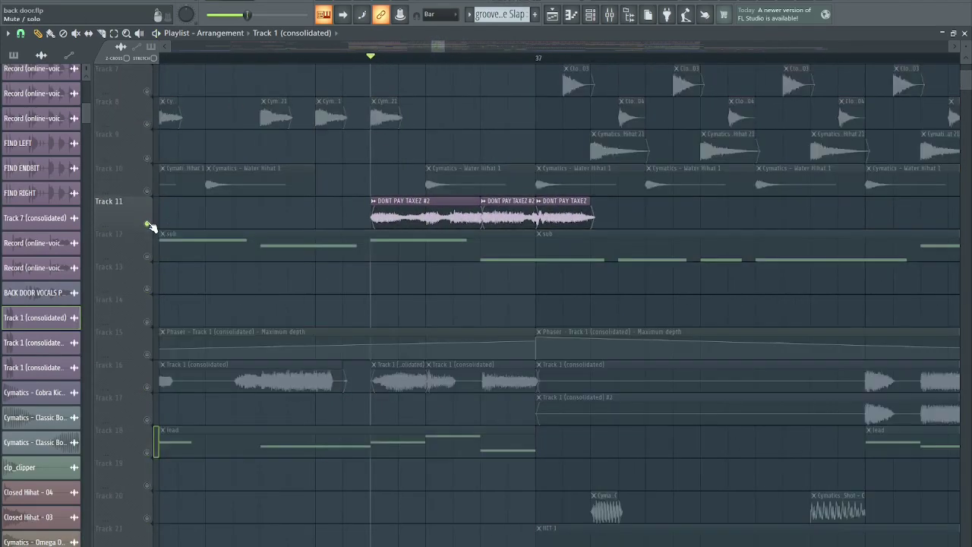
Step: Play the soloed DONT PAY TAXEZ clips on track 11, then replay the passage from slightly earlier with all tracks on
key("space")
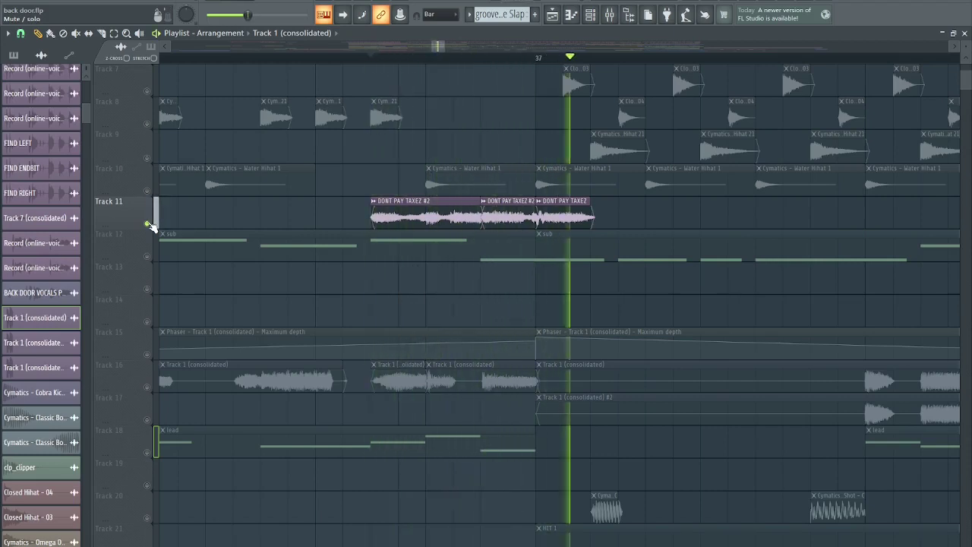
key("space")
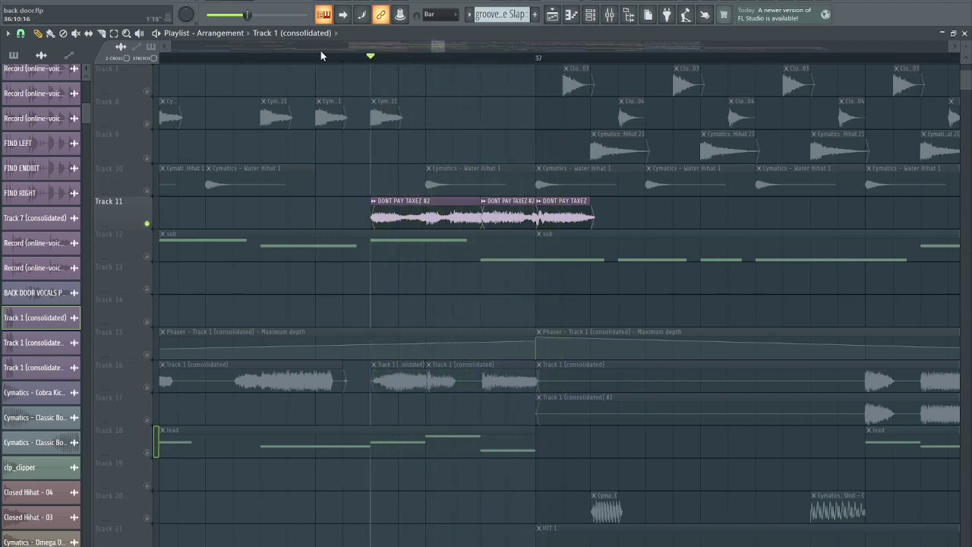
left_click(319, 56)
scroll(504, 129, "up", 2)
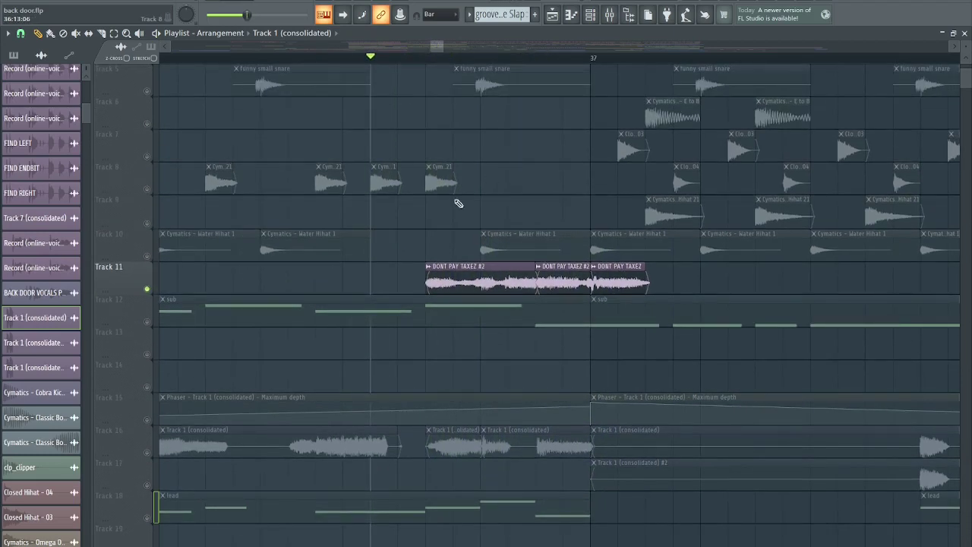
right_click(147, 289)
key("space")
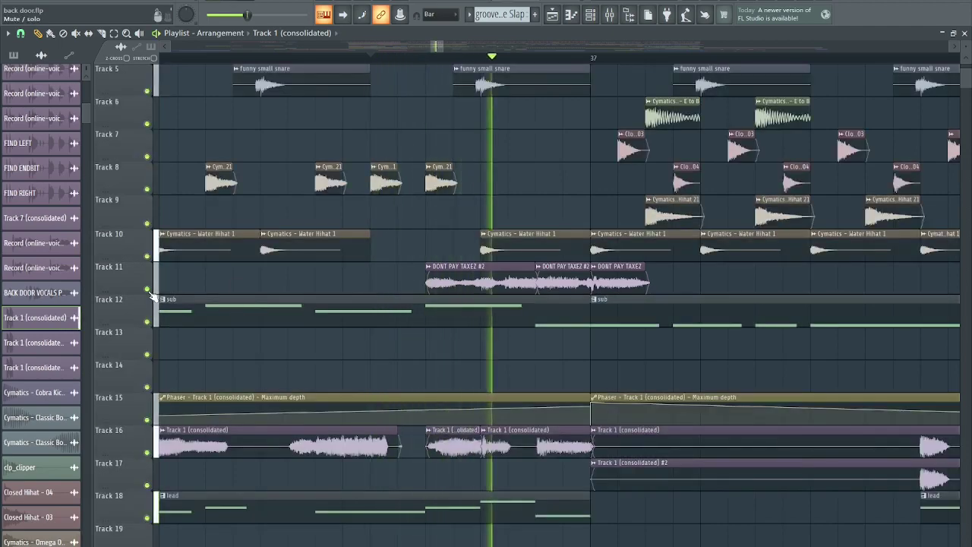
key("space")
Step: Place the playhead at bar 37 and solo the hi-hat tracks 7, 8 and 9
scroll(251, 323, "up", 3)
scroll(297, 341, "down", 3)
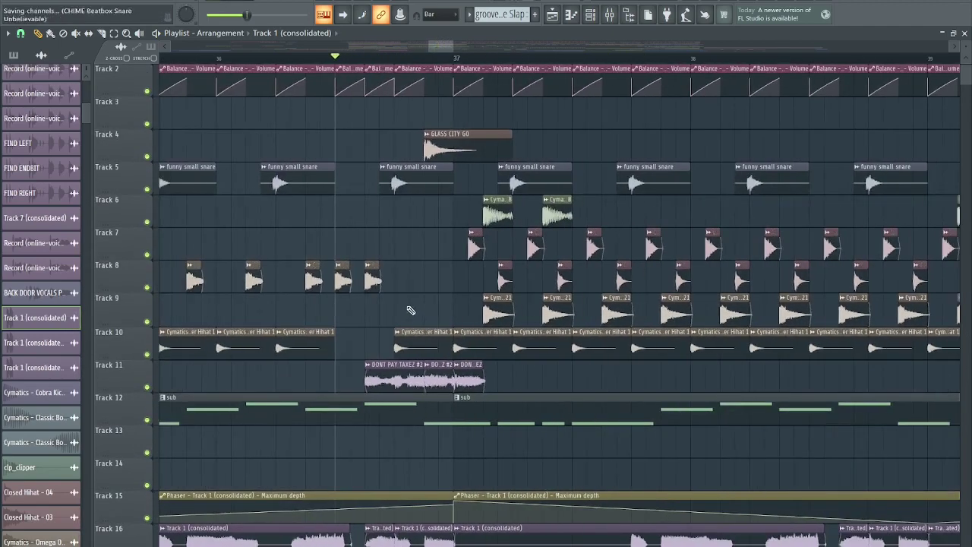
scroll(386, 333, "down", 4)
scroll(384, 335, "down", 1)
scroll(429, 317, "up", 1)
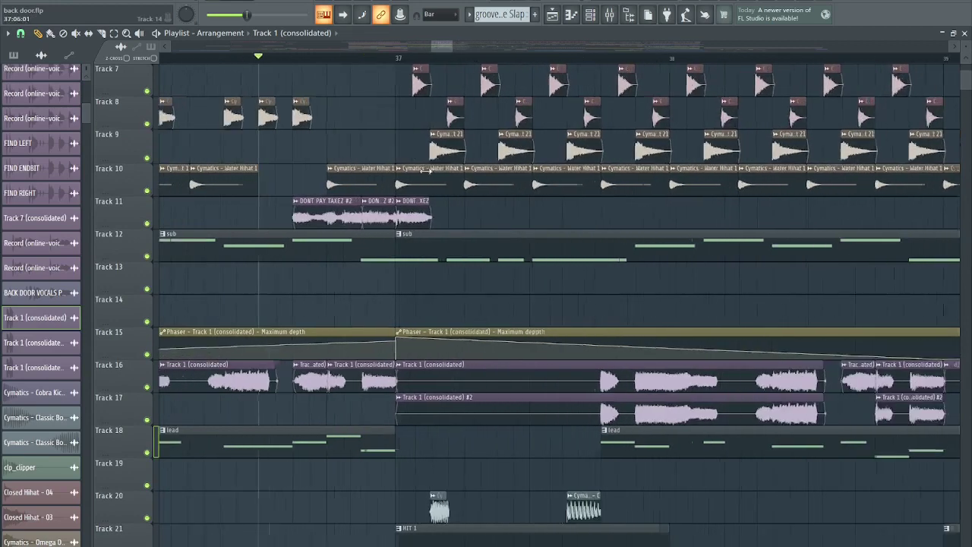
left_click(397, 61)
scroll(409, 141, "up", 3)
scroll(335, 247, "up", 4)
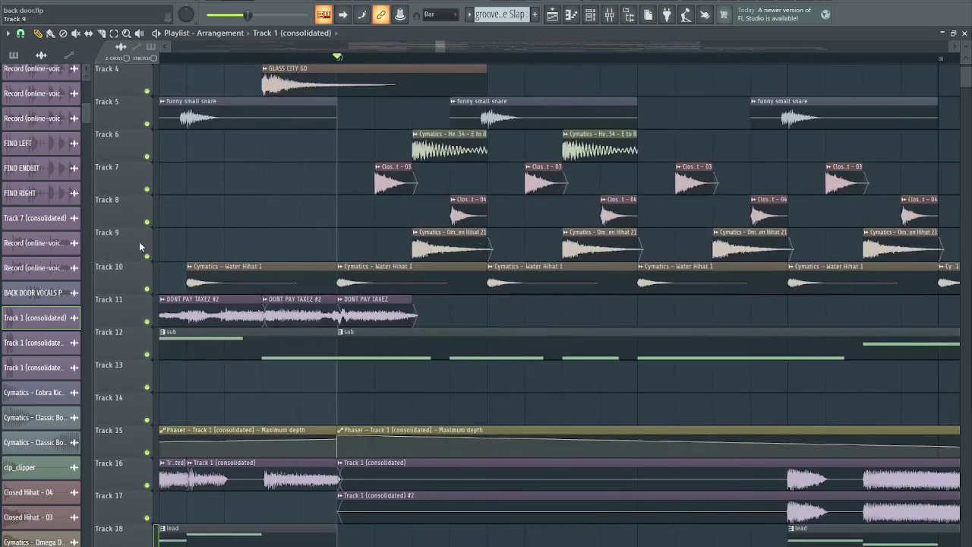
right_click(146, 256)
left_click(148, 222)
left_click(148, 190)
left_click(148, 162)
left_click(147, 157)
left_click(148, 157)
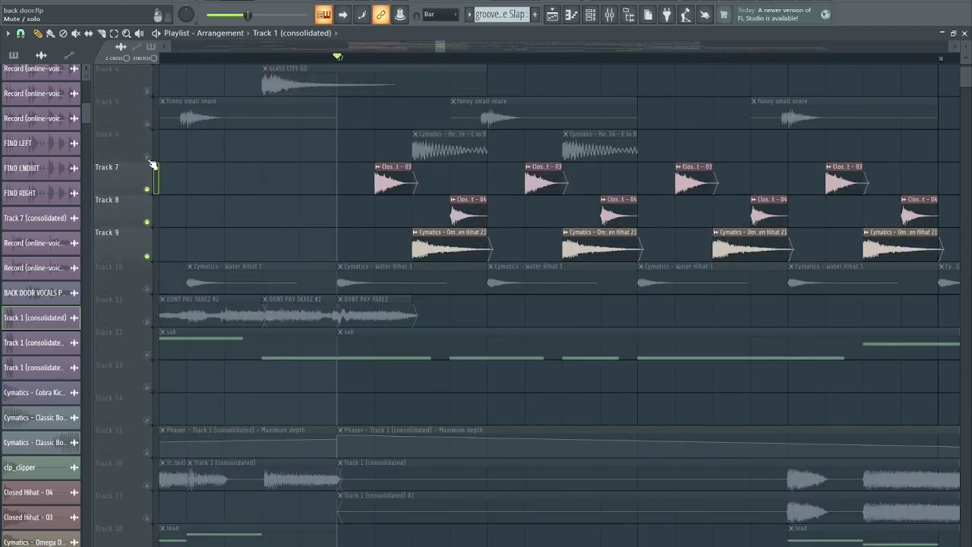
Step: Play the soloed hi-hats from bar 37, adding the Water Hihat clips on track 10 to them
key("space")
scroll(255, 194, "down", 3)
key("space")
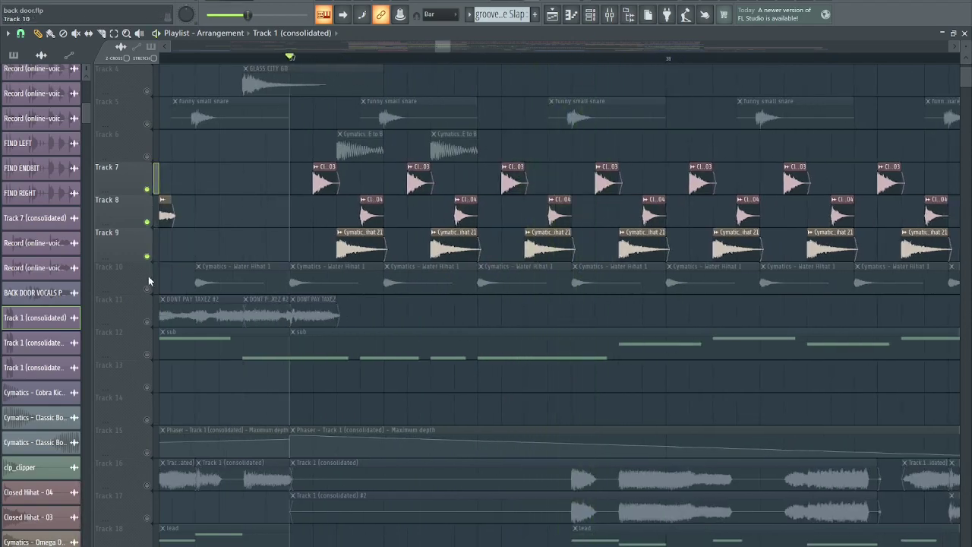
left_click(148, 289)
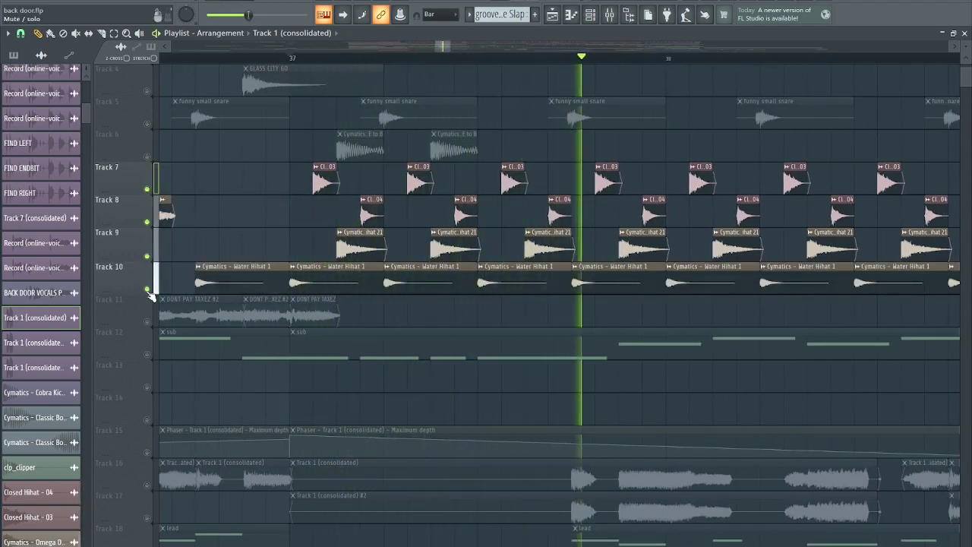
key("space")
Step: Unsolo the hi-hat tracks and save the project
right_click(149, 291)
key("ctrl+s")
scroll(342, 236, "up", 3)
scroll(415, 188, "up", 2)
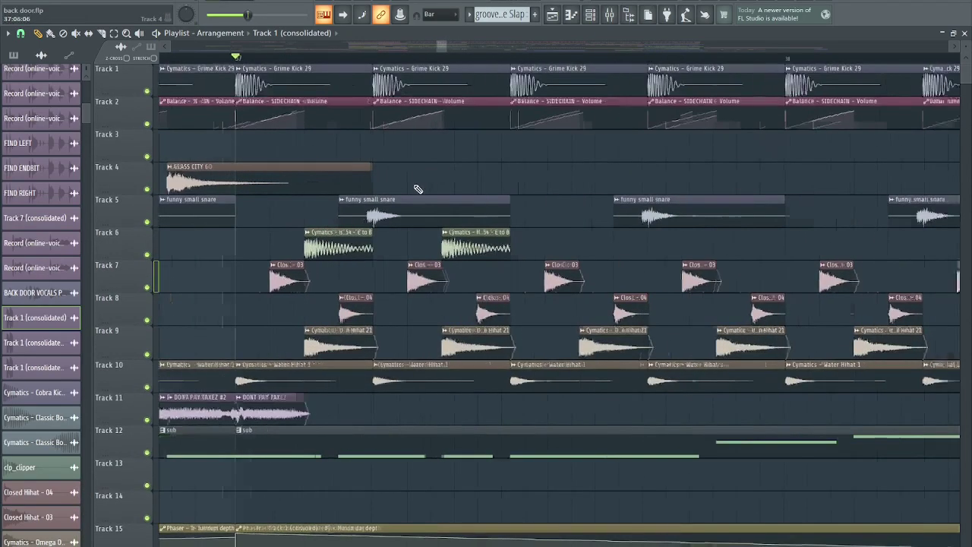
Step: Play the Terror White Noise Down clip on track 22 soloed from bar 37, then continue with all tracks on
scroll(384, 315, "down", 10)
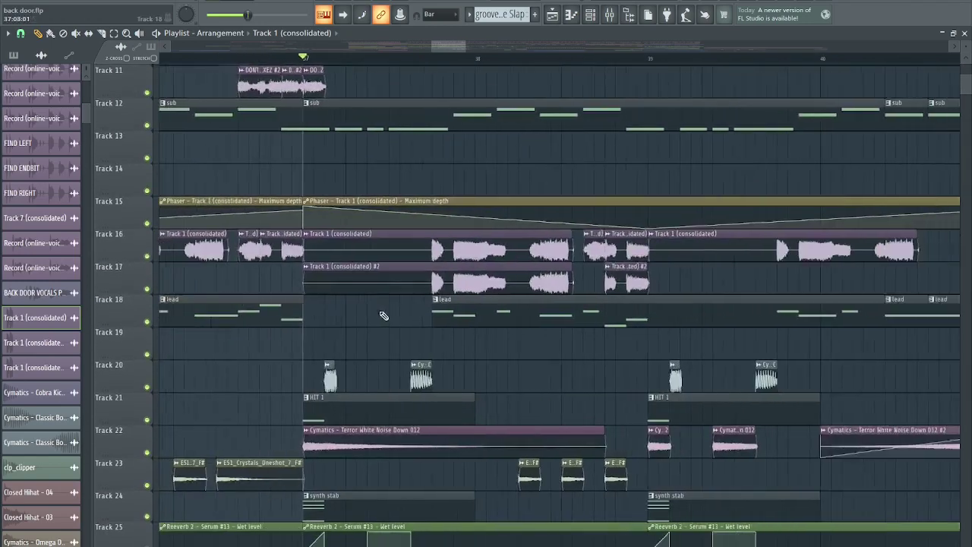
scroll(384, 315, "down", 9)
right_click(147, 160)
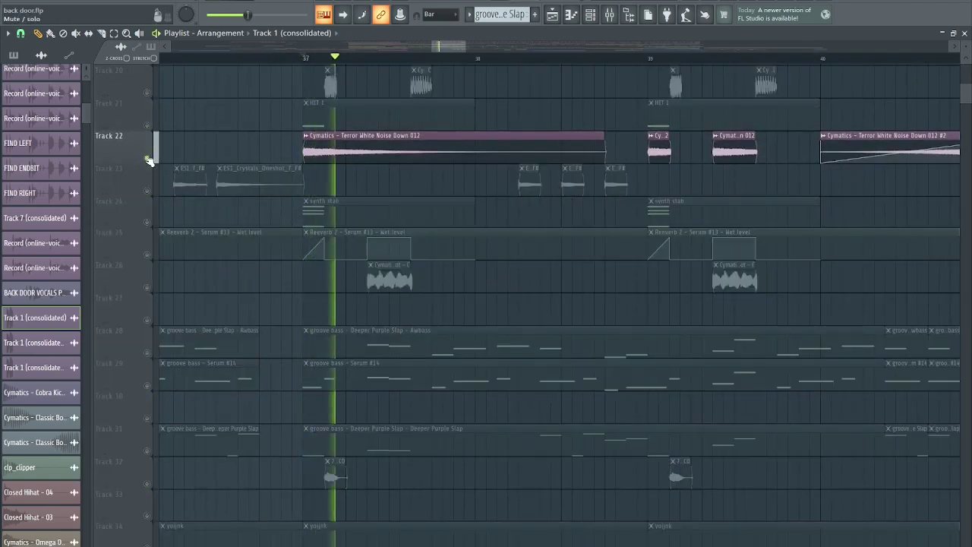
right_click(148, 160)
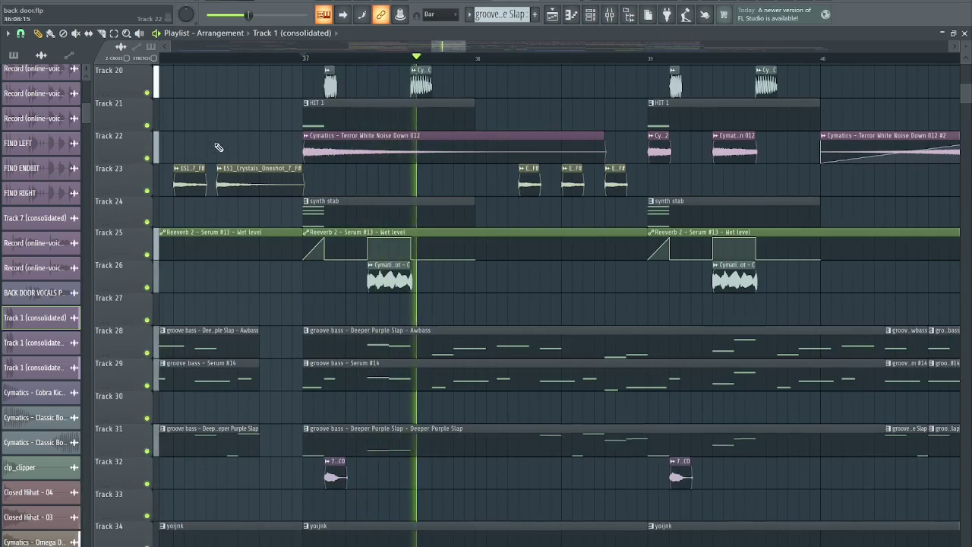
scroll(215, 152, "up", 1)
key("space")
Step: Save the project
key("ctrl+s")
scroll(208, 171, "down", 7)
key("ctrl+s")
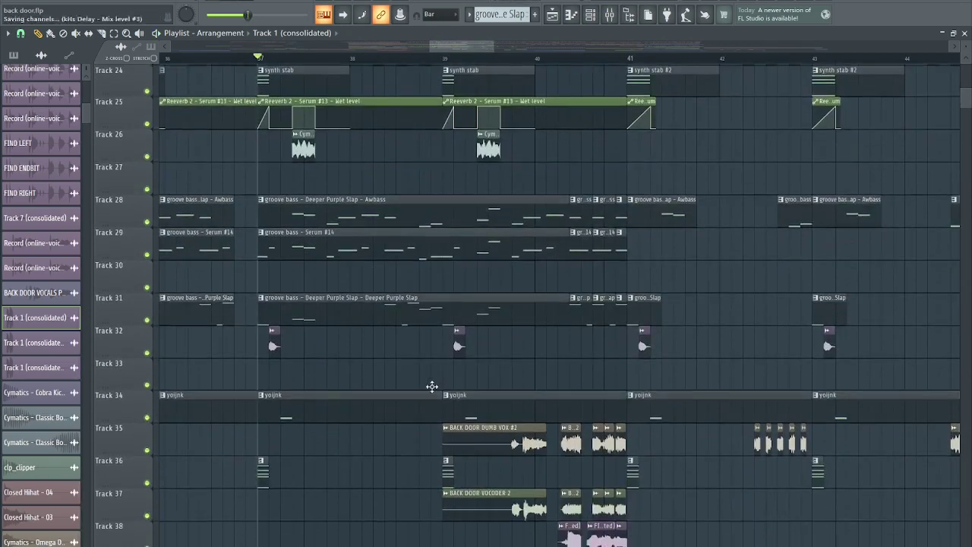
Step: Play track 37's BACK DOOR VOCODER 2 clips soloed from bar 39, adding the vocals on tracks 35 and 38 during playback
scroll(455, 391, "down", 3)
scroll(502, 425, "up", 2, "ctrl")
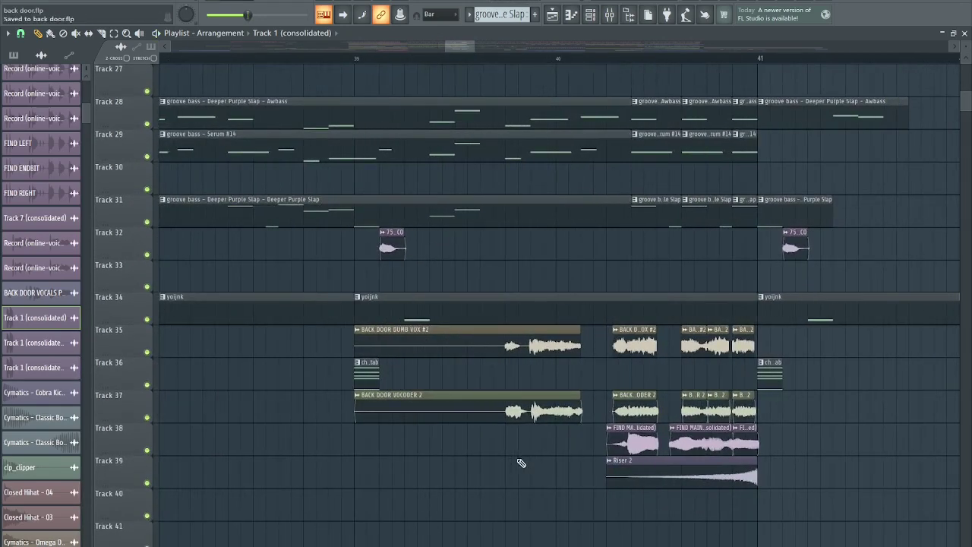
scroll(453, 378, "down", 4)
scroll(453, 378, "up", 3, "ctrl")
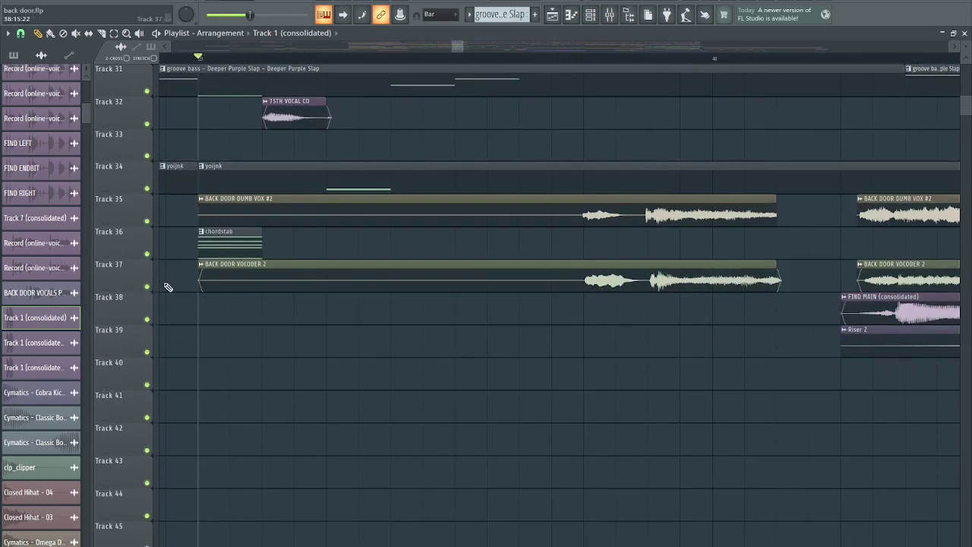
right_click(146, 287)
key("space")
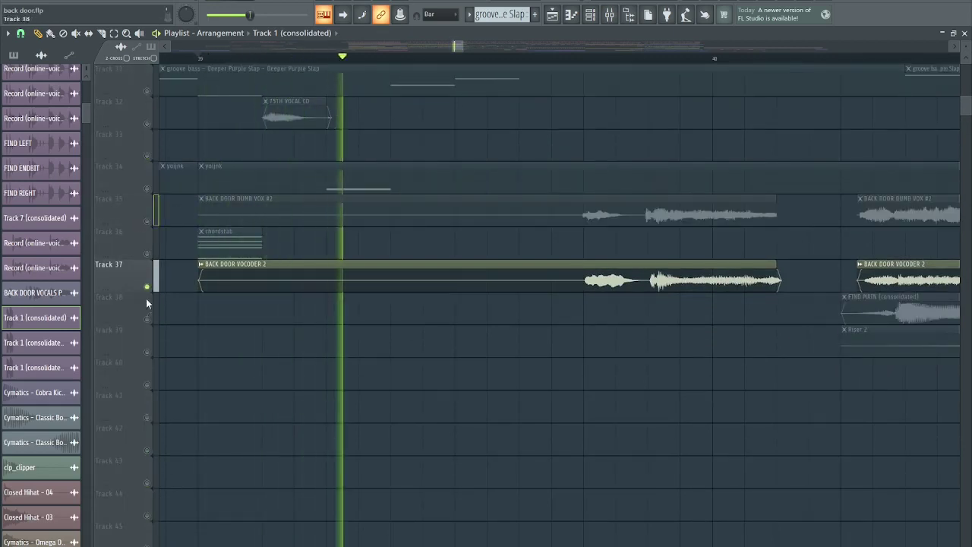
left_click(146, 221)
left_click(147, 319)
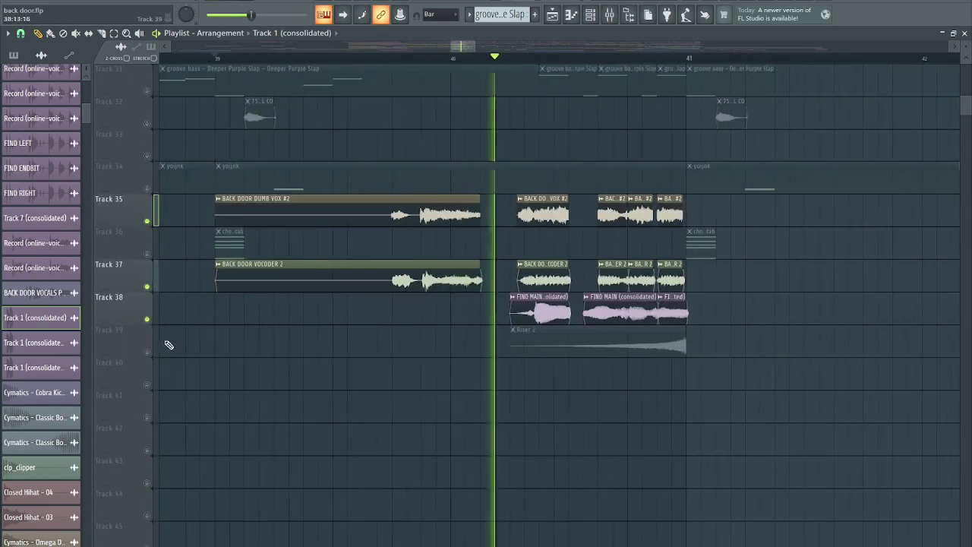
scroll(604, 413, "up", 2, "ctrl")
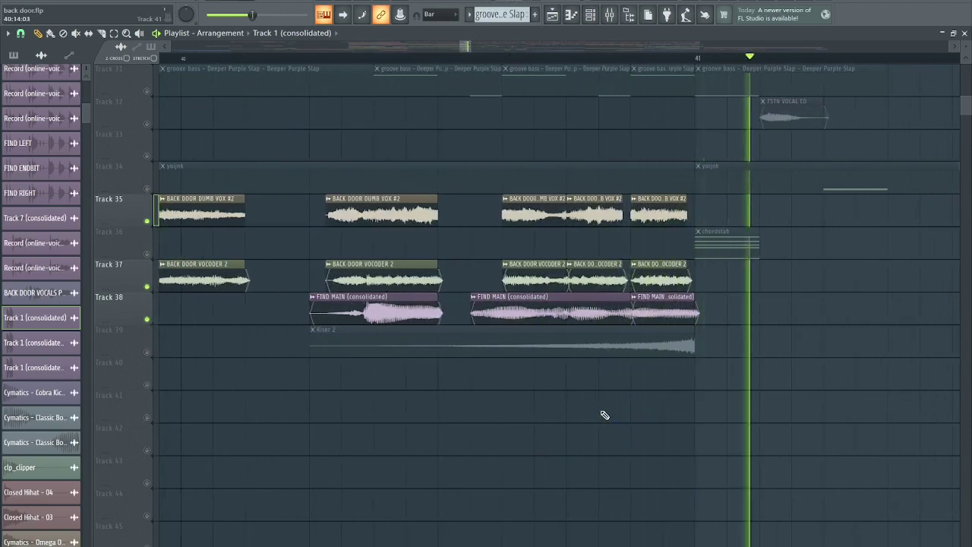
key("space")
Step: Turn all tracks back on and briefly play the drop from bar 41
scroll(389, 406, "down", 3)
scroll(398, 408, "up", 7)
scroll(397, 408, "down", 3, "ctrl")
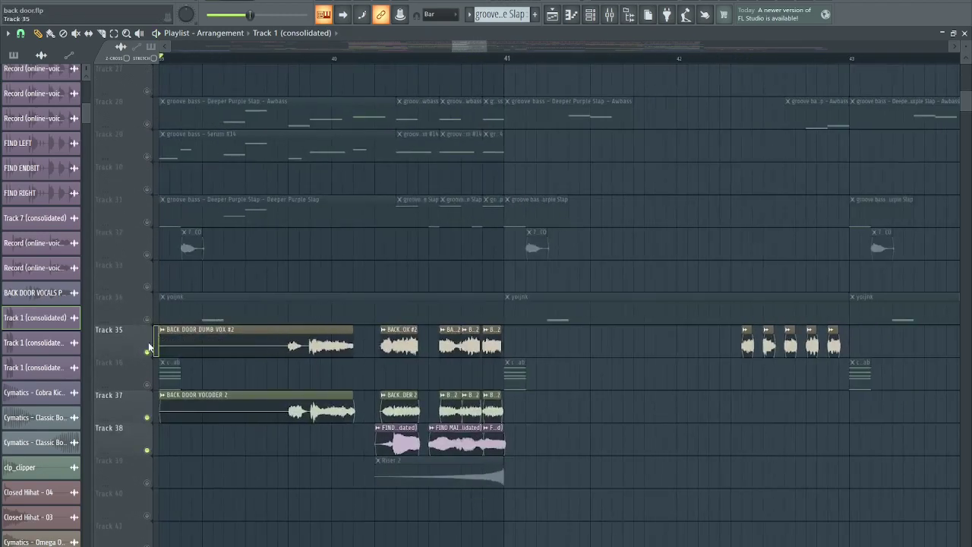
scroll(425, 380, "up", 5)
scroll(445, 348, "up", 2, "ctrl")
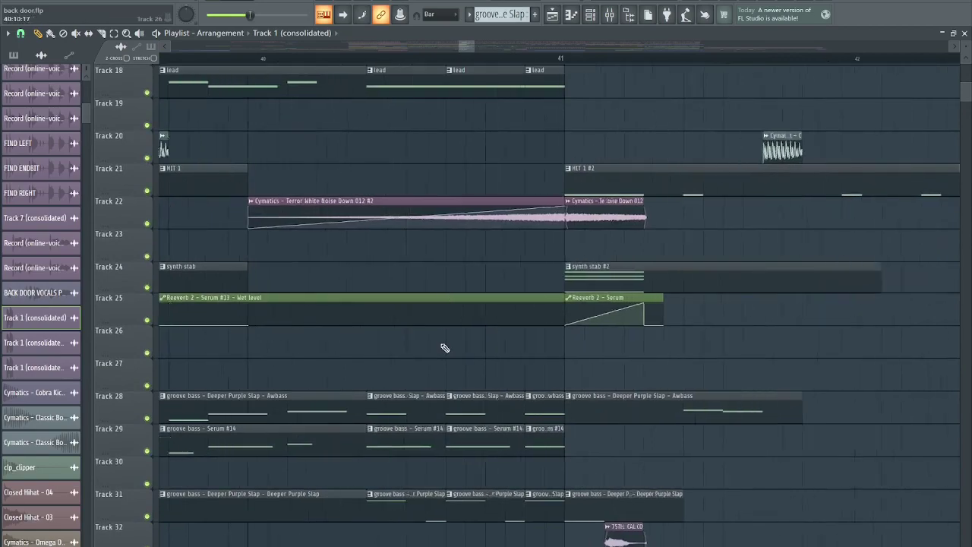
scroll(445, 348, "up", 5)
scroll(442, 327, "down", 2, "ctrl")
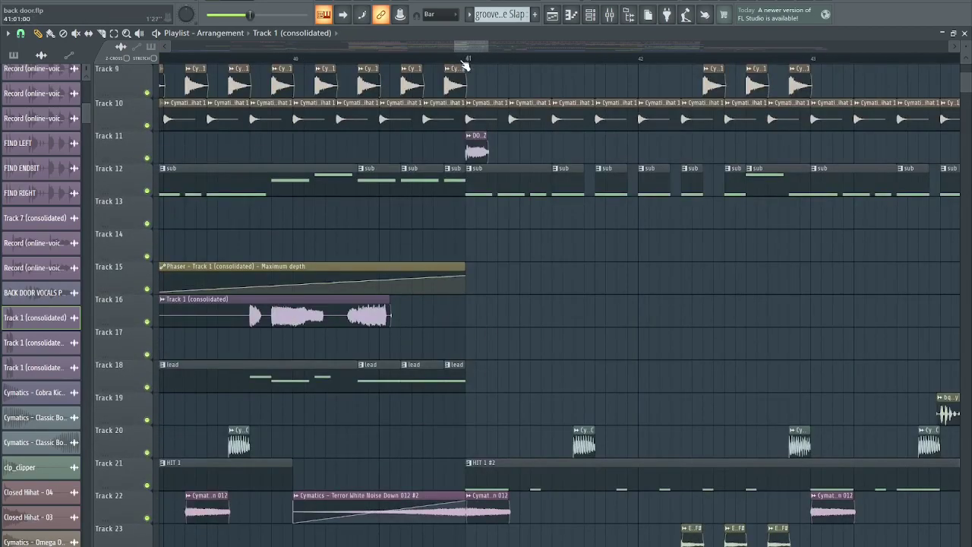
left_click(465, 61)
scroll(627, 306, "up", 3)
key("space")
key("space")
Step: Save the project with the playhead at bar 41
scroll(640, 287, "up", 1)
scroll(623, 281, "up", 2, "ctrl")
scroll(474, 300, "down", 3, "ctrl")
key("ctrl+s")
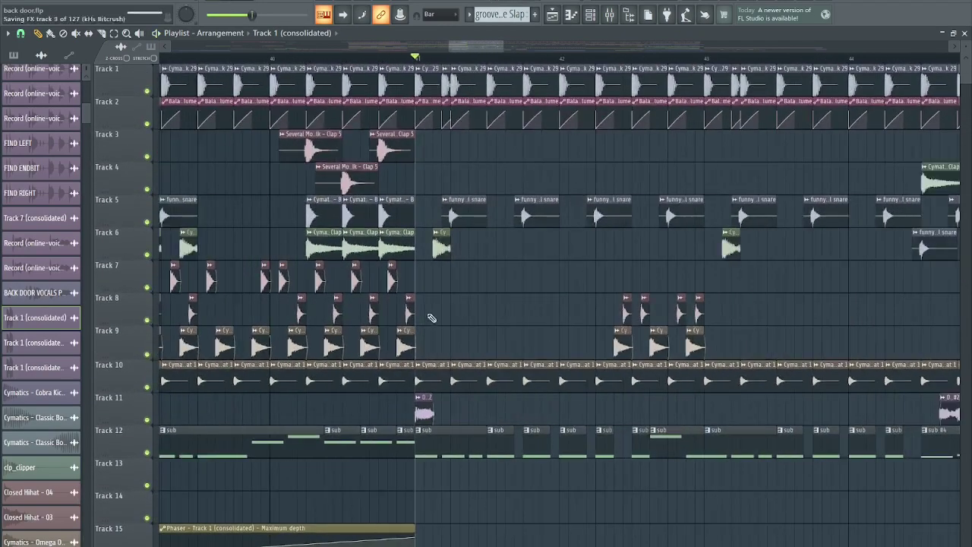
Step: Play the full drop from bar 41 into the bqack door crunchy clip on track 19, reviewing the tracks during playback
scroll(432, 317, "down", 2, "ctrl")
key("space")
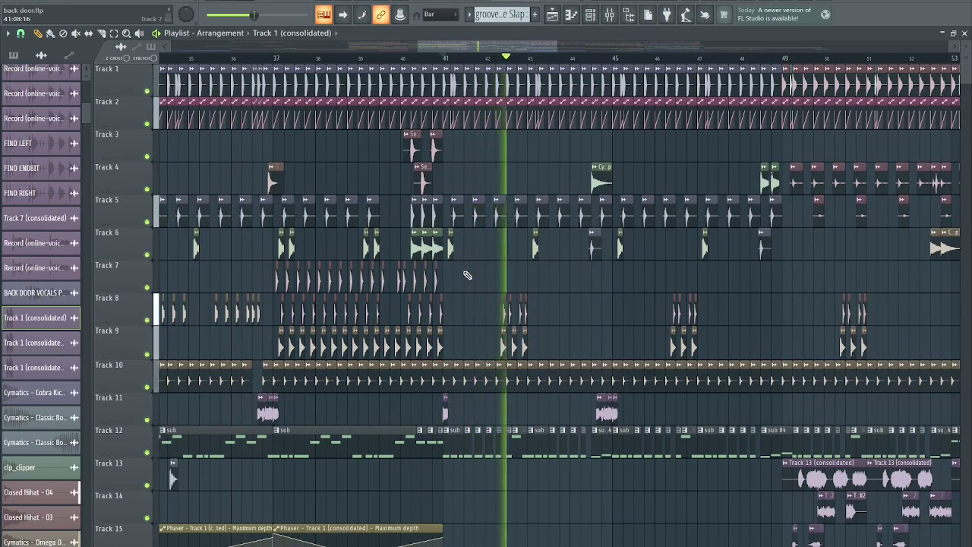
scroll(531, 267, "up", 5, "ctrl")
scroll(536, 264, "down", 2)
scroll(532, 236, "down", 3, "ctrl")
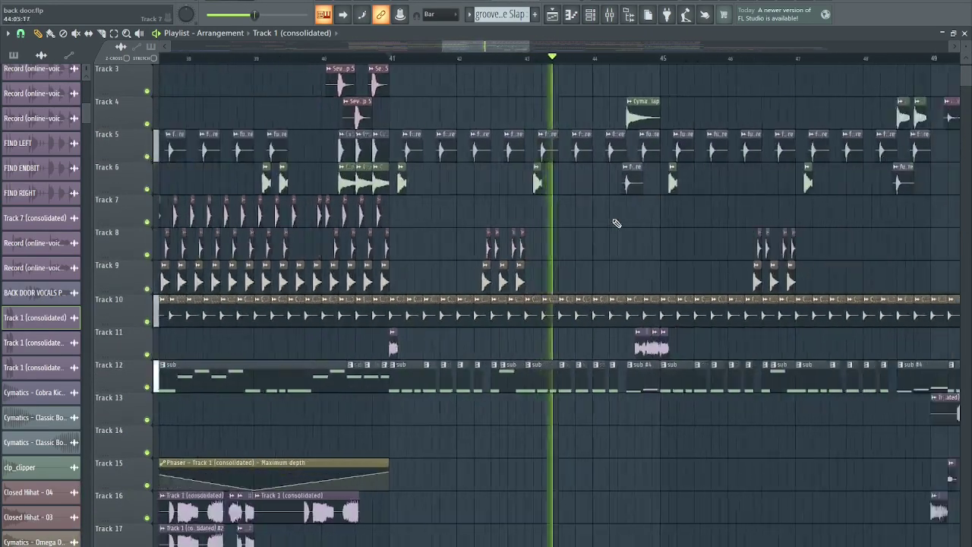
scroll(616, 223, "down", 3)
scroll(643, 337, "down", 2)
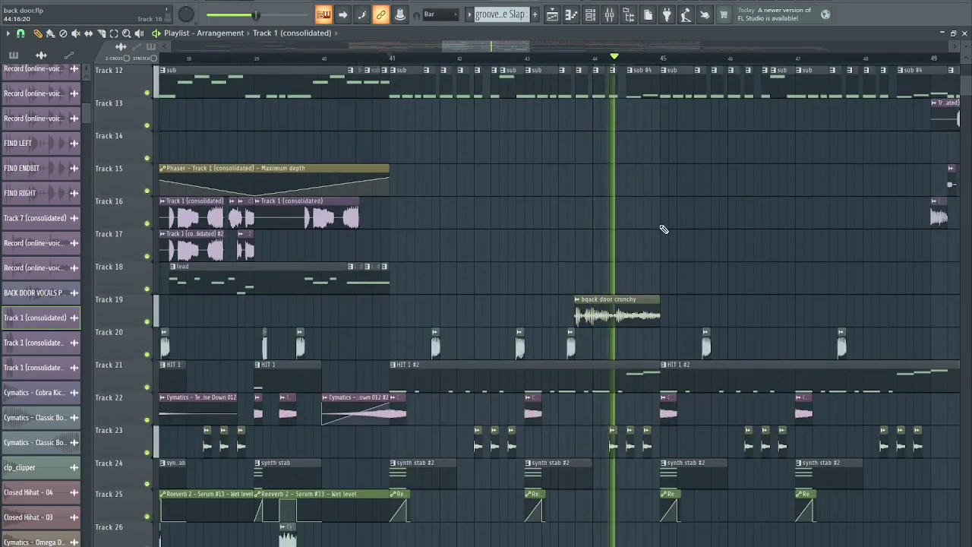
key("space")
Step: Solo track 19, play its bqack door crunchy clip twice, and turn the other tracks back on
scroll(646, 242, "up", 1, "ctrl")
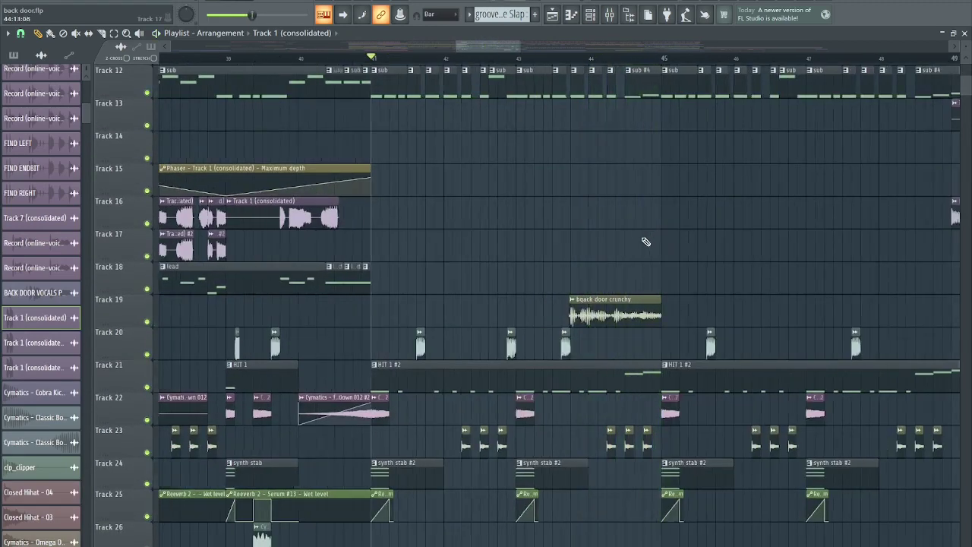
scroll(646, 241, "up", 3, "ctrl")
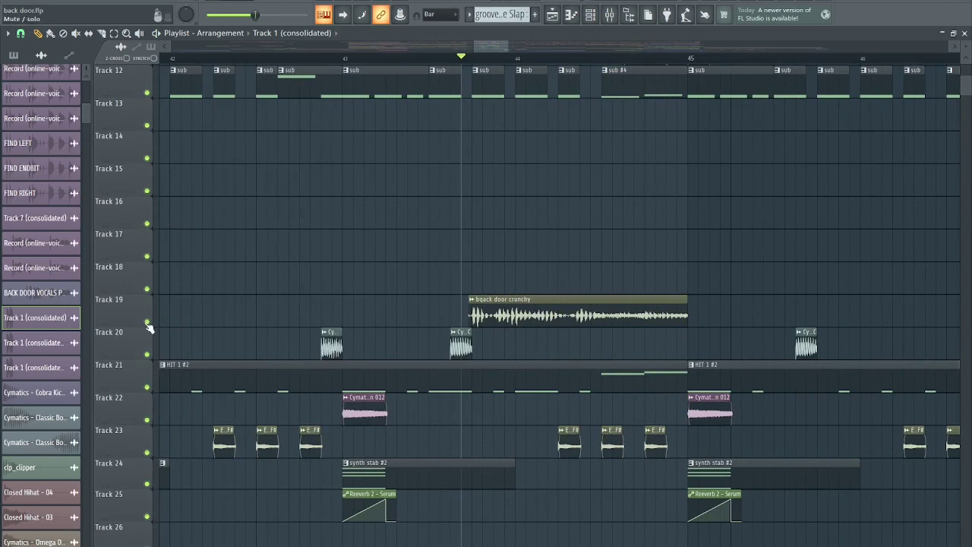
right_click(148, 321)
key("space")
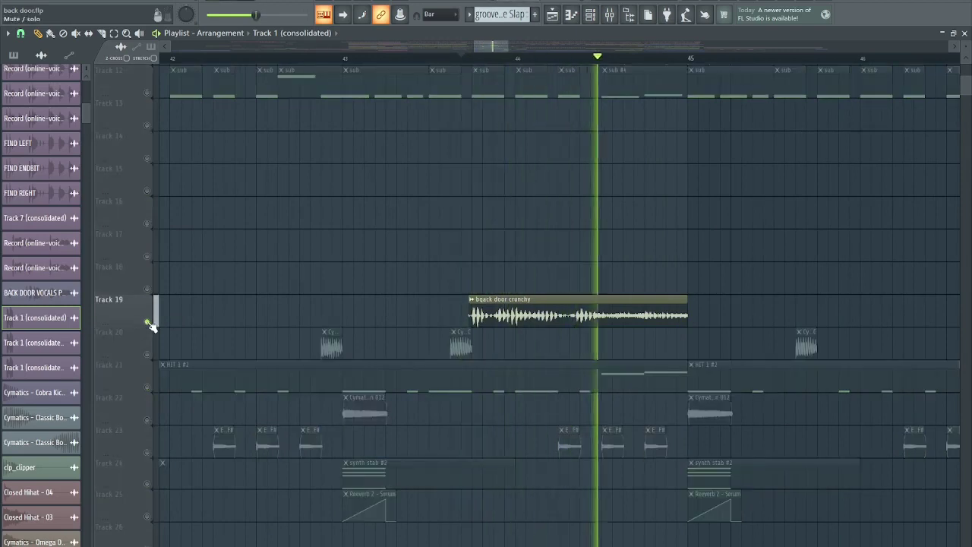
key("space")
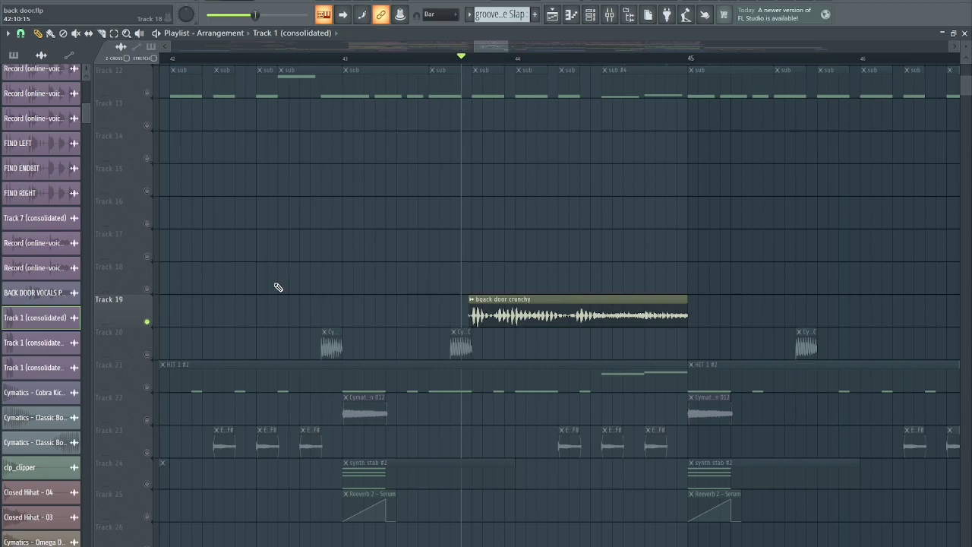
key("space")
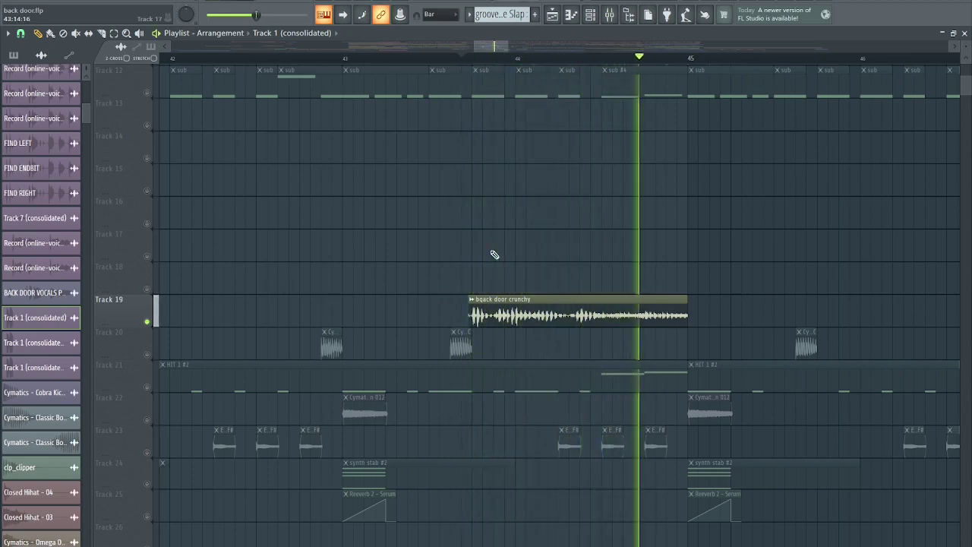
key("space")
right_click(148, 322)
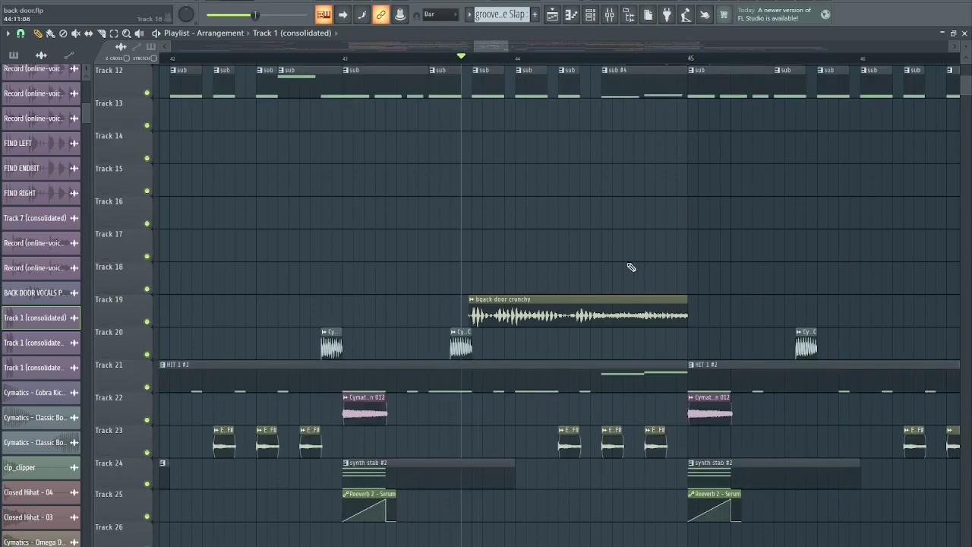
Step: Place the playhead at bar 41 and start playing all tracks from there
scroll(623, 261, "down", 2)
scroll(617, 257, "down", 2)
scroll(456, 216, "up", 1)
left_click(236, 59)
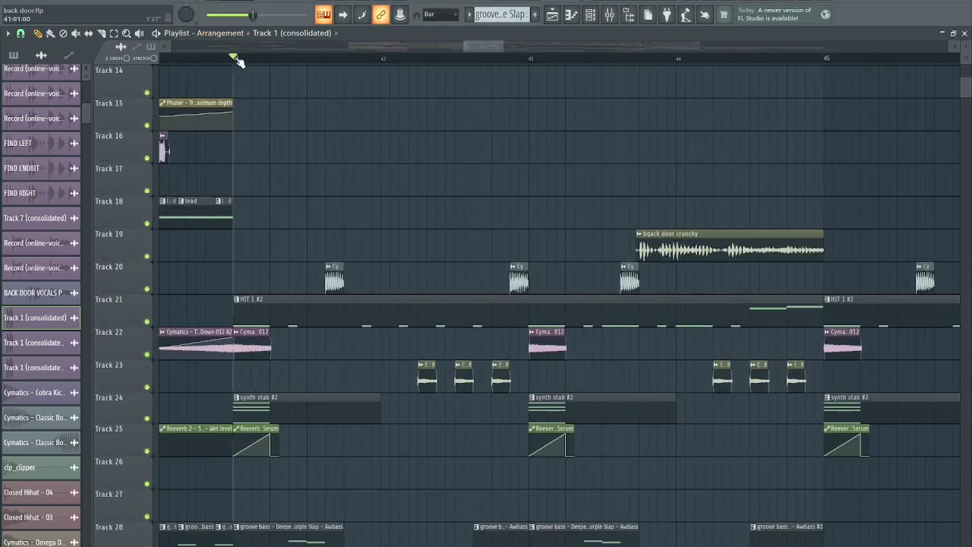
left_click(617, 20)
left_click(618, 19)
key("space")
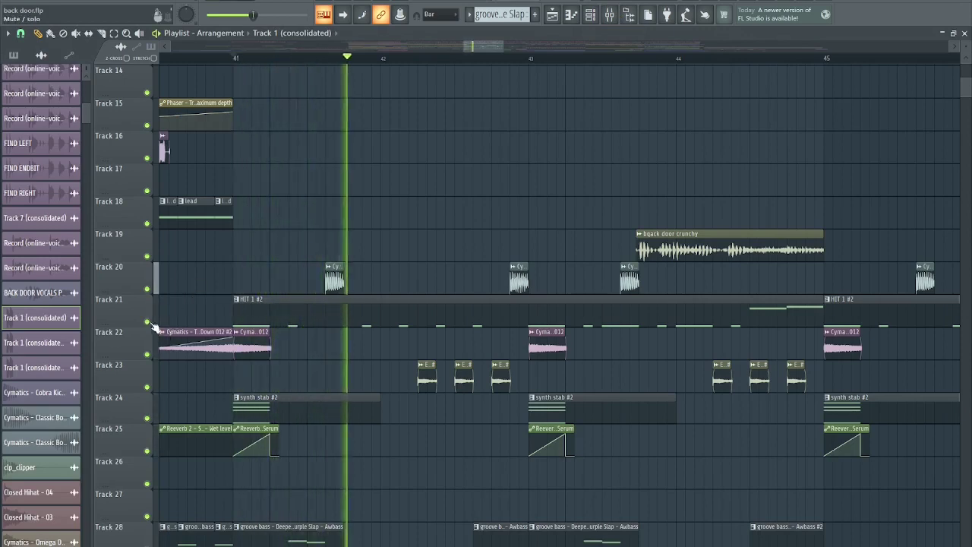
Step: Solo track 21 during playback to audition its HIT 1 #2 pattern on its own
right_click(151, 324)
scroll(282, 220, "up", 3)
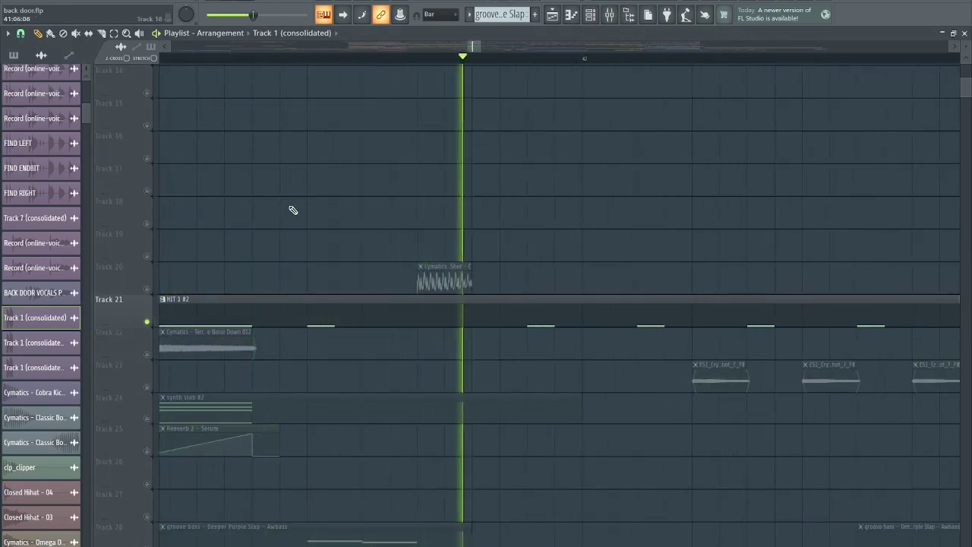
scroll(294, 210, "down", 3)
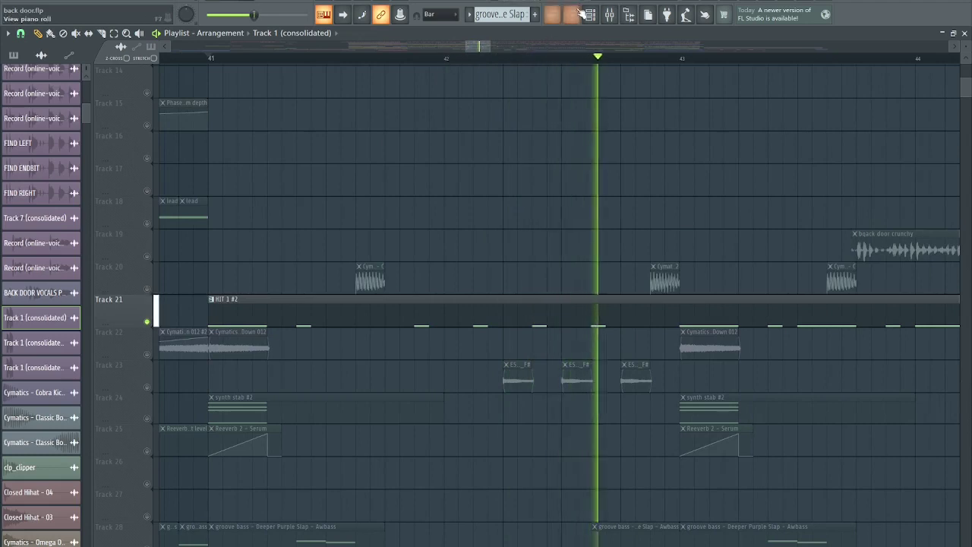
Step: Replay the soloed HIT 1 #2 pattern from bar 41 with the channel rack shown, and bring up its Serum #16 synth
left_click(590, 14)
key("space")
key("space")
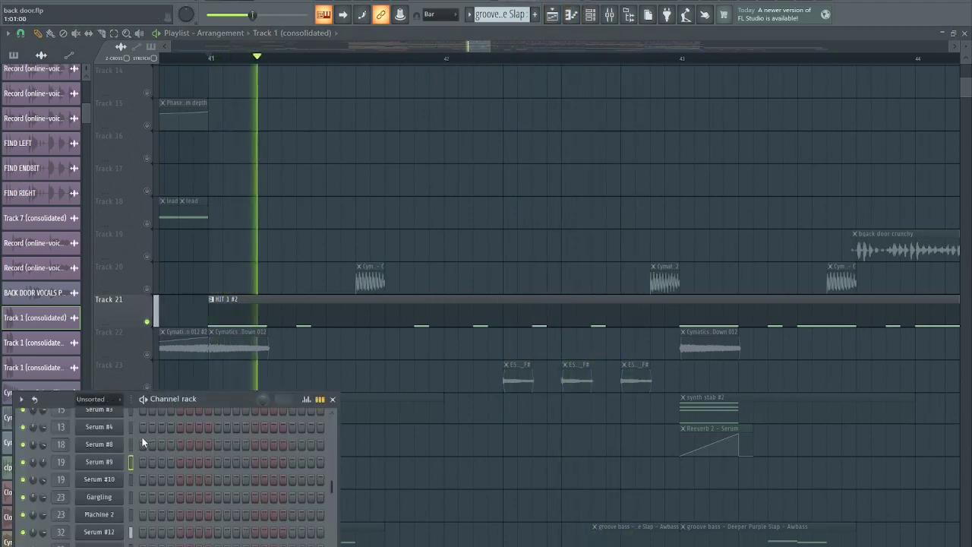
key("space")
key("space")
key("space")
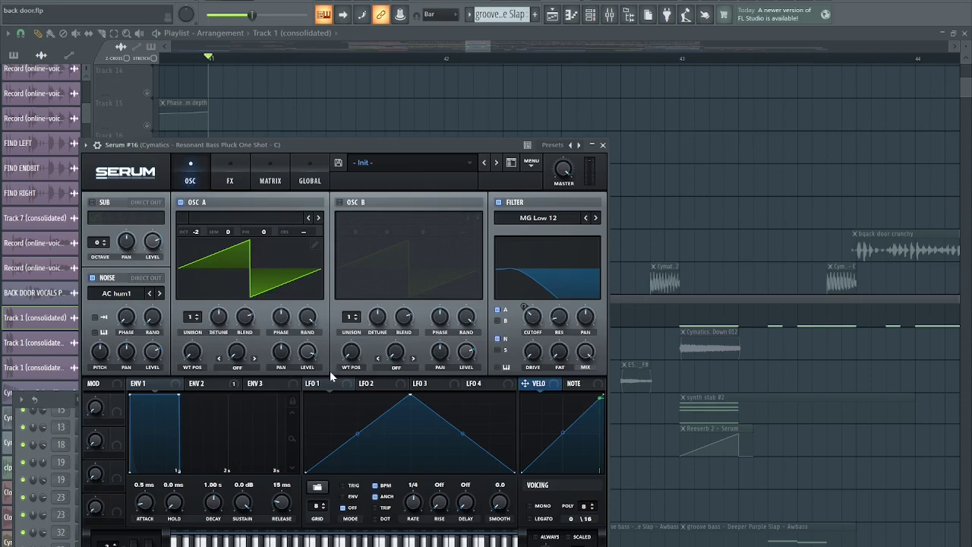
Step: Audition test notes on Serum #16 while inspecting its envelope 2 and effects settings, and close the synth and channel rack
key("c")
key("c")
key("c")
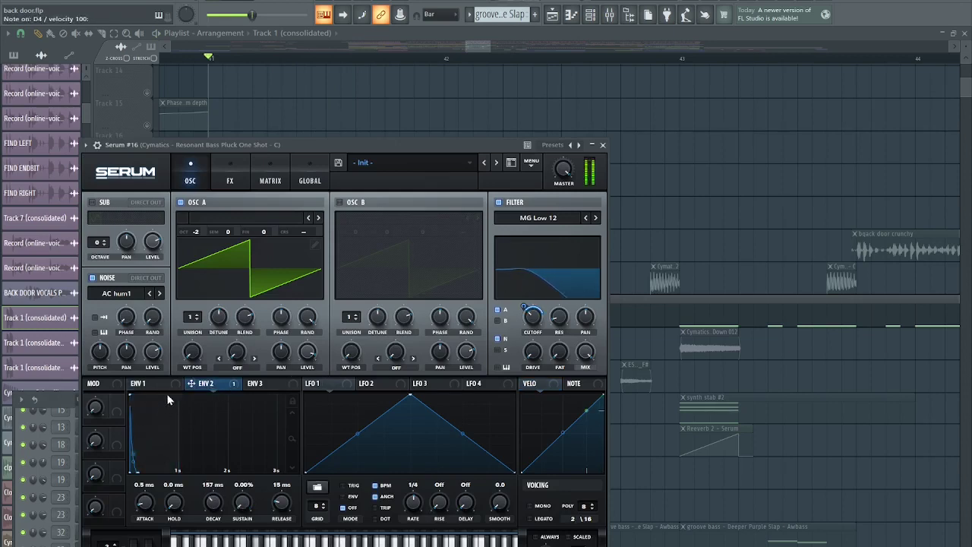
left_click(247, 166)
left_click(203, 174)
left_click(603, 145)
key("F6")
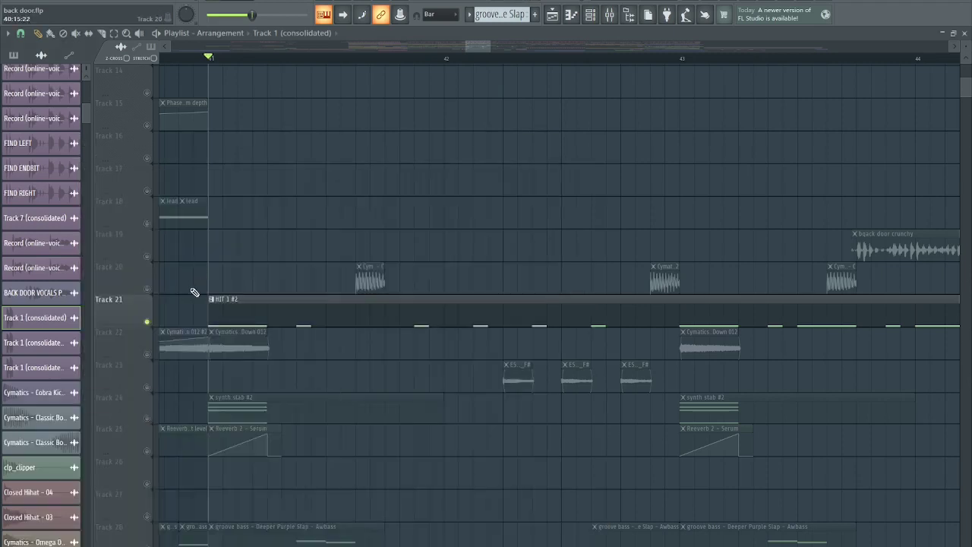
Step: Release the solo on Track 21 and play the full arrangement from bar 41
right_click(147, 322)
key("space")
scroll(249, 162, "down", 4)
scroll(247, 171, "up", 4)
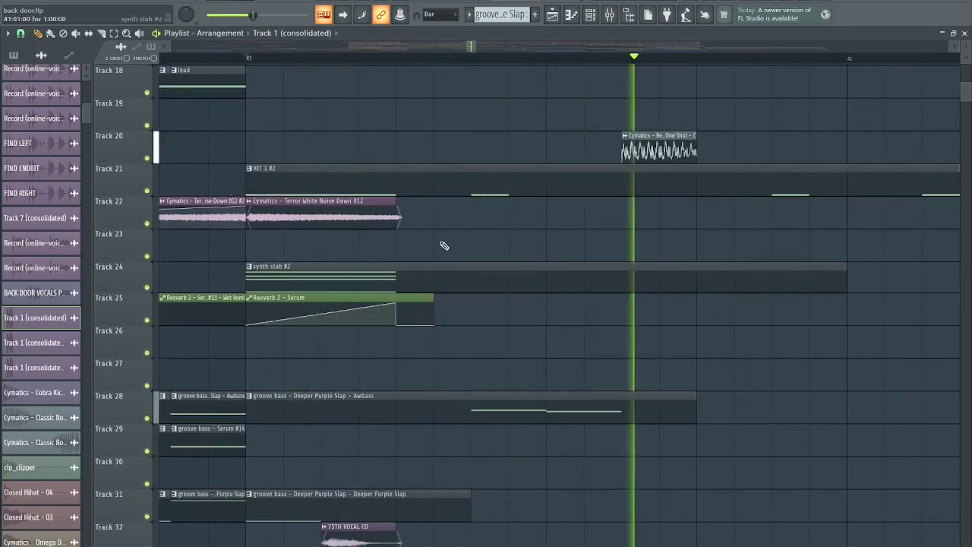
scroll(443, 234, "down", 3)
scroll(486, 240, "down", 9)
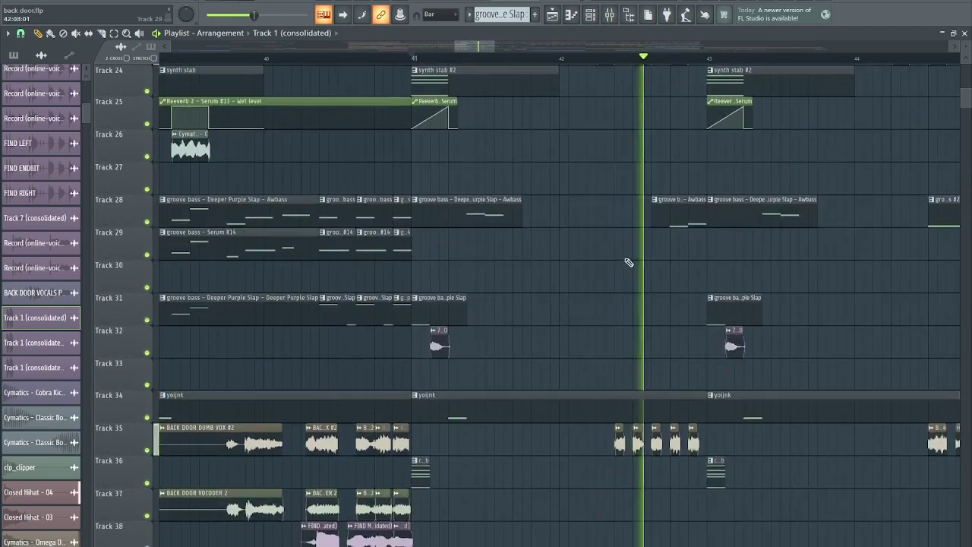
scroll(632, 261, "up", 16)
key("space")
key("space")
Step: Examine the drum, percussion and synth tracks while playback runs through bars 42 to 44
scroll(628, 281, "up", 2)
scroll(626, 285, "up", 6)
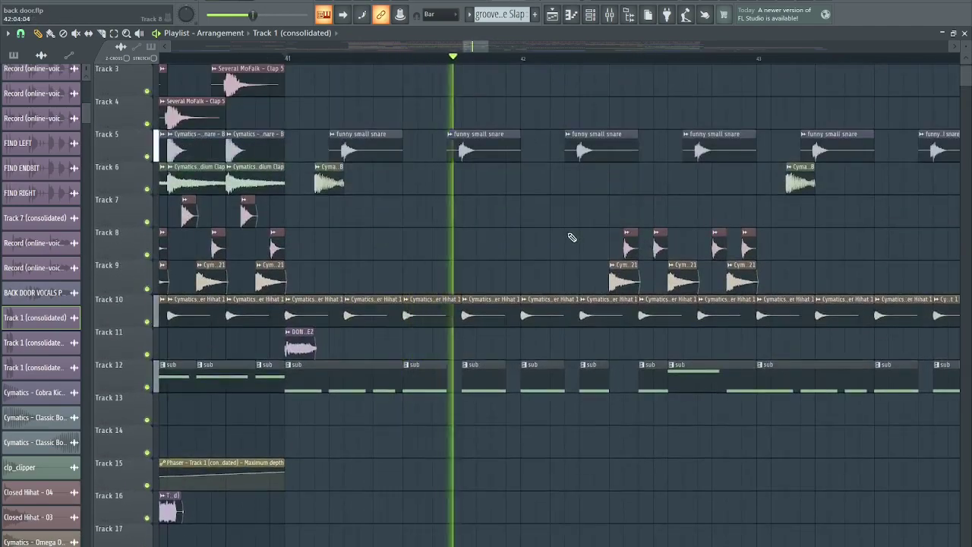
scroll(597, 242, "up", 4)
scroll(532, 234, "up", 2)
scroll(442, 223, "down", 4)
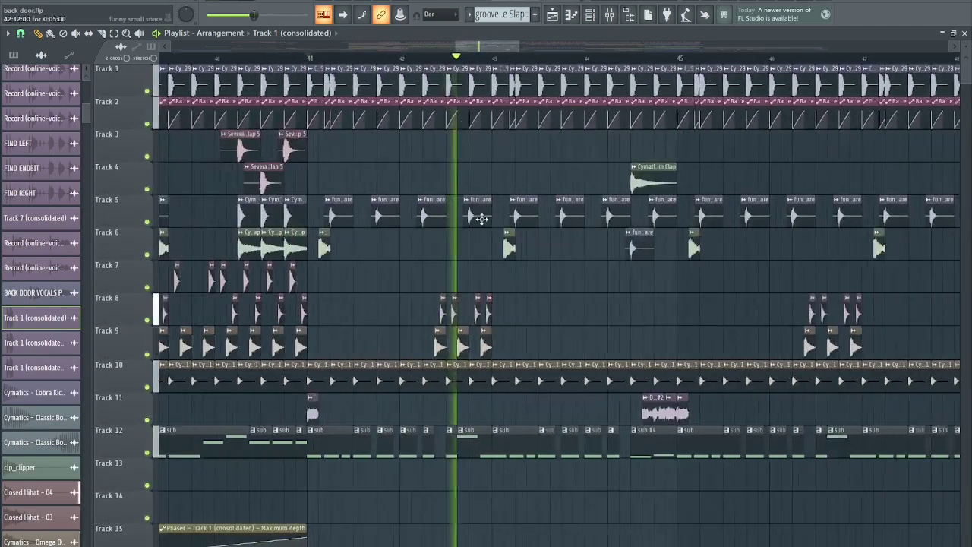
scroll(567, 342, "up", 4)
scroll(554, 330, "down", 3)
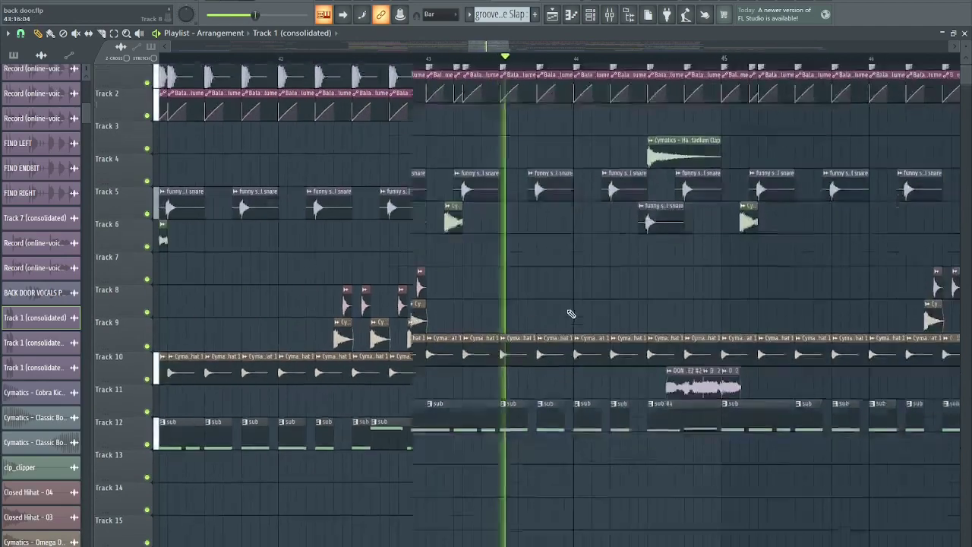
scroll(570, 314, "up", 3)
scroll(580, 365, "down", 5)
scroll(426, 308, "down", 3)
scroll(373, 332, "down", 4)
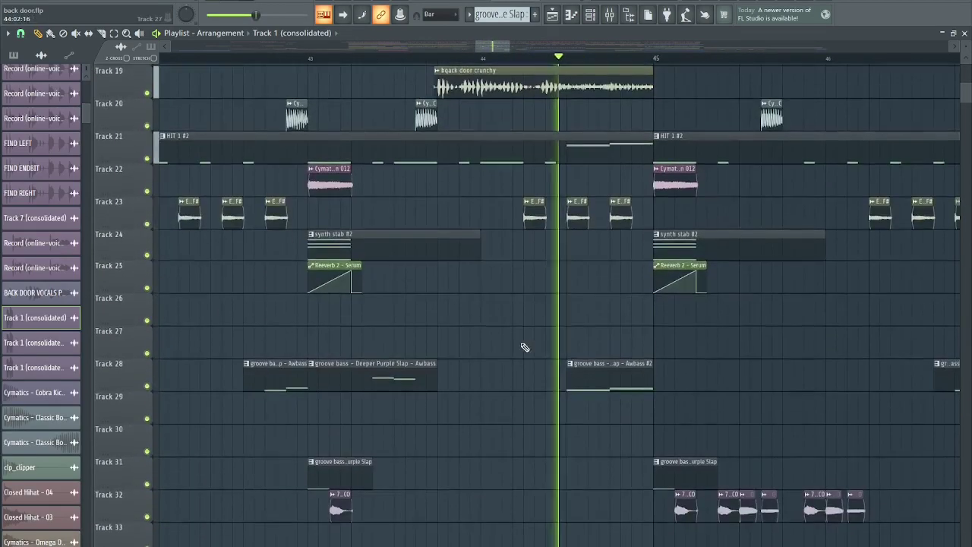
Step: Examine the bass, vocal and drum clips around bars 44 and 45, and stop playback
scroll(676, 339, "up", 3)
scroll(623, 358, "up", 3)
scroll(570, 342, "down", 5)
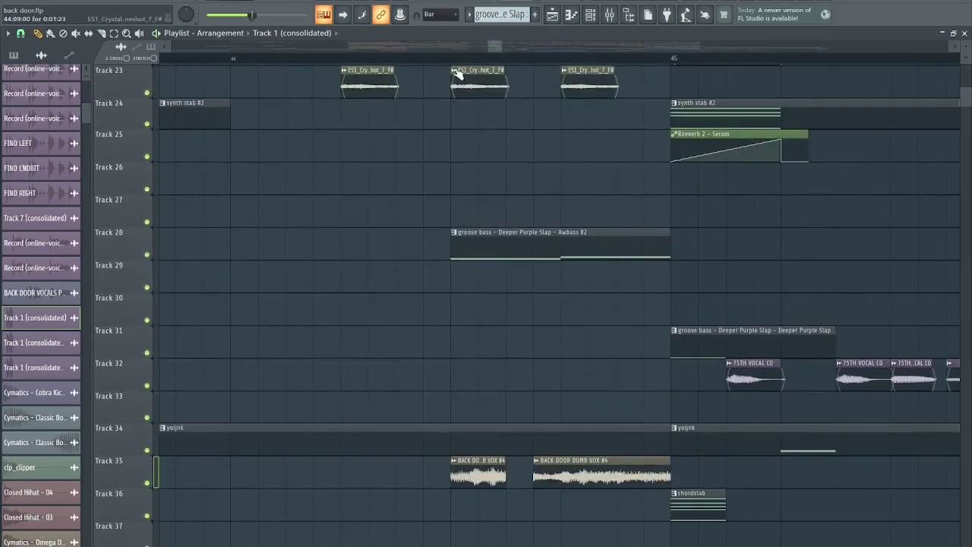
scroll(497, 215, "up", 8)
scroll(494, 280, "up", 2)
scroll(426, 285, "up", 2)
key("space")
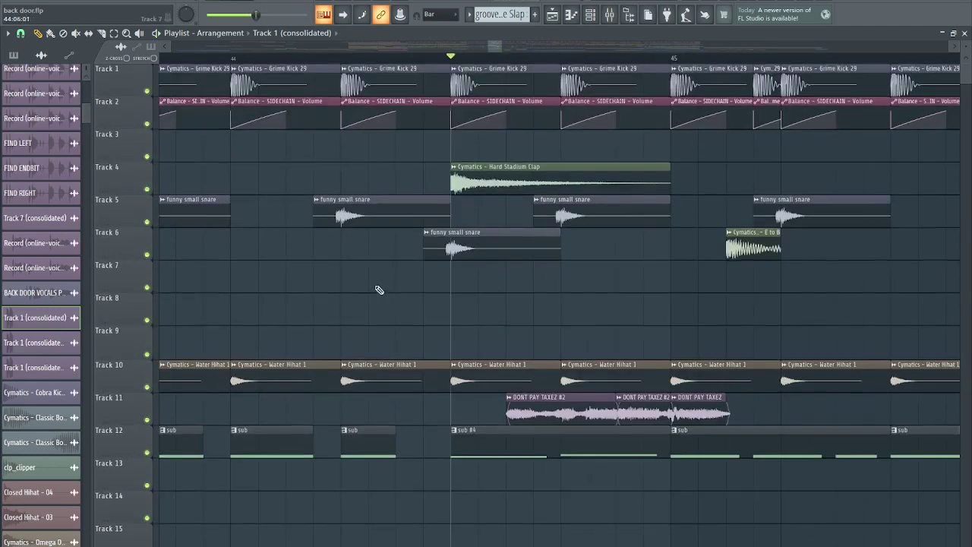
Step: Audition the Hard Stadium Clap on Track 4 in solo from bar 44, and bring back all tracks
scroll(382, 290, "down", 3)
left_click(324, 59)
scroll(408, 148, "up", 3)
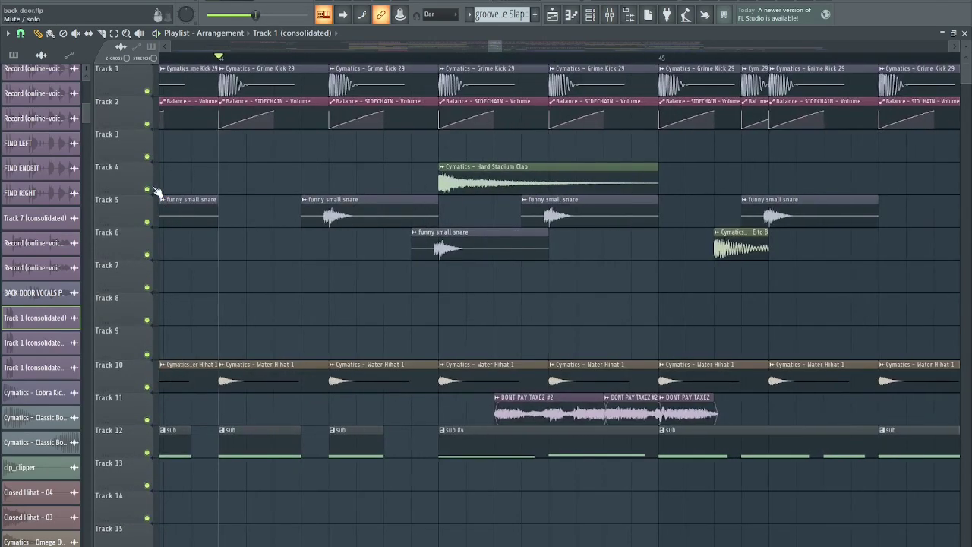
right_click(149, 189)
left_click(367, 60)
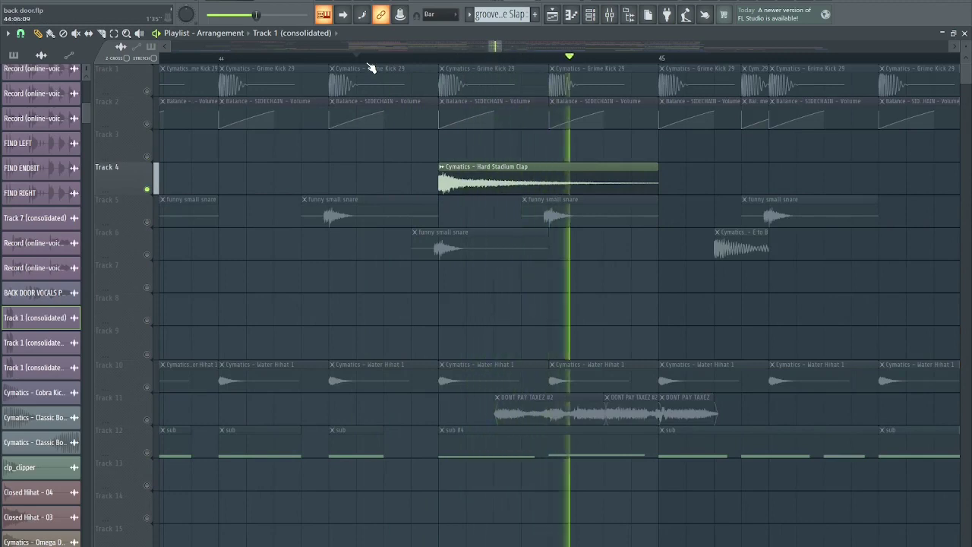
key("space")
right_click(154, 194)
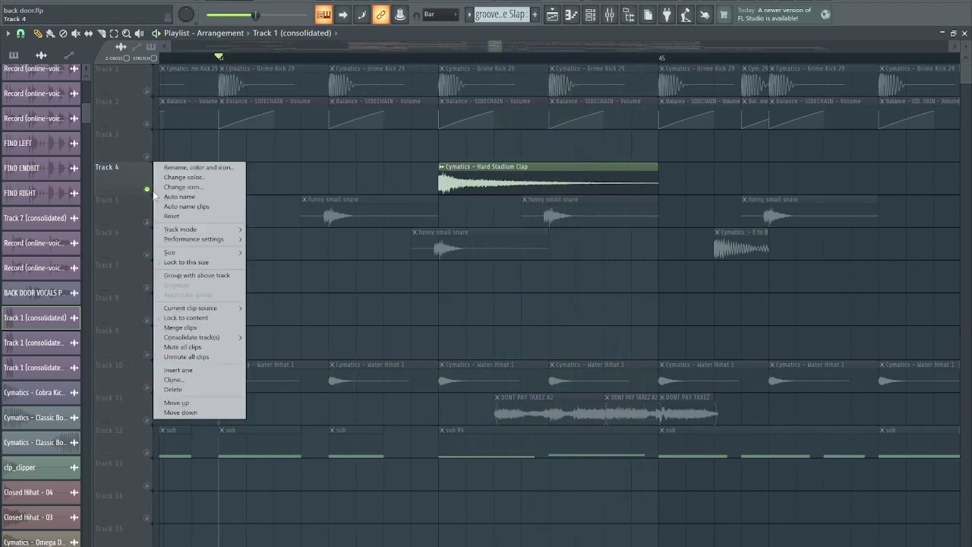
left_click(150, 195)
left_click(147, 190, "ctrl")
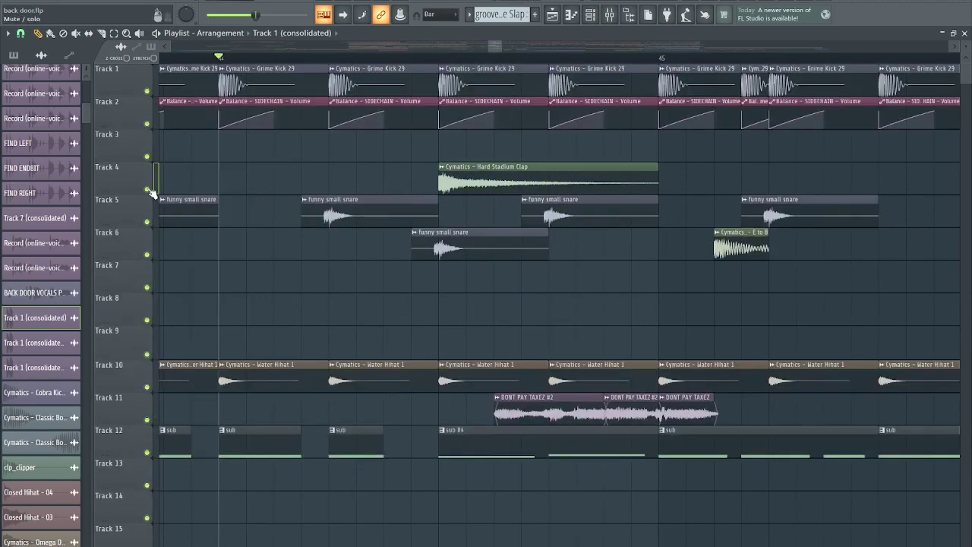
Step: Solo Track 4 again to replay its stadium clap, and release the solo after stopping playback
left_click(423, 68)
right_click(148, 189)
left_click(427, 49)
key("space")
left_click(441, 59)
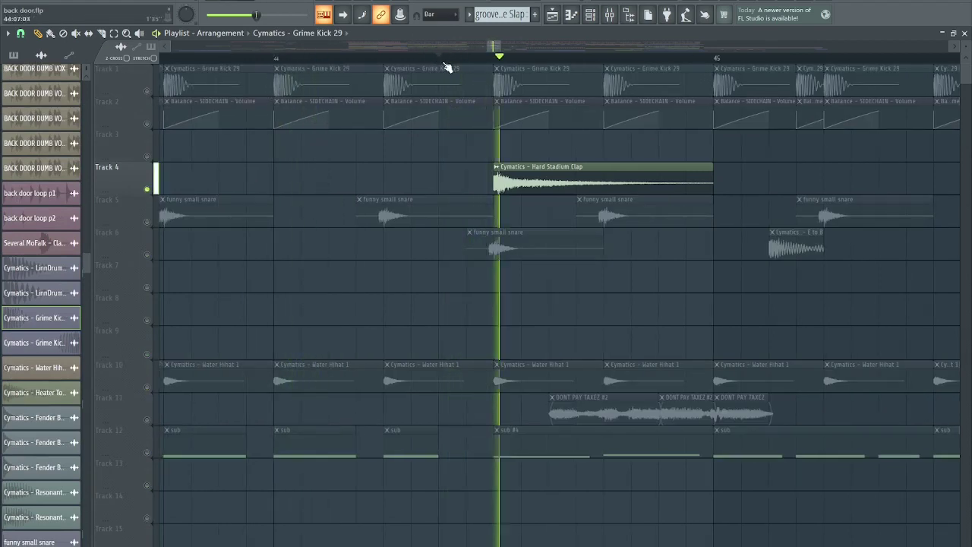
key("space")
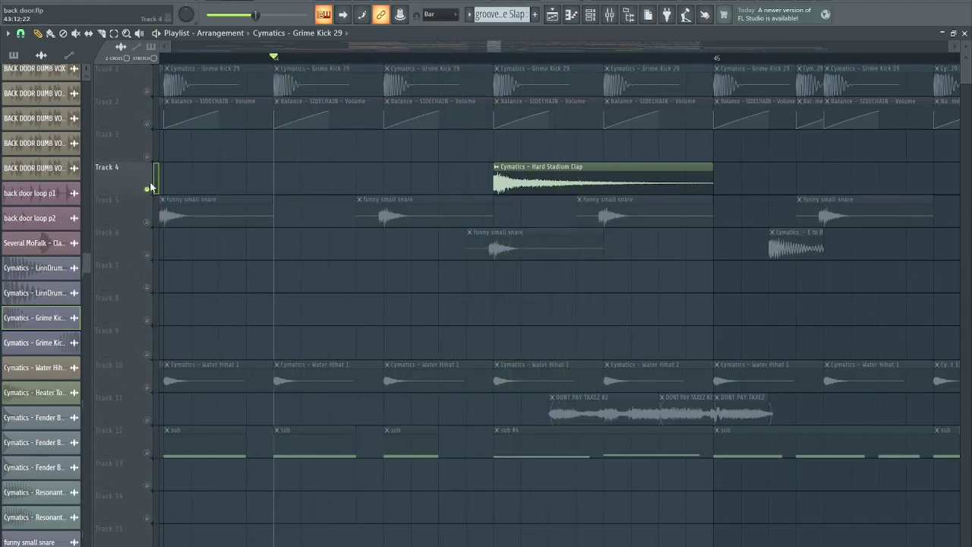
right_click(148, 189)
Step: Play the bar 44 section in full, and listen to the Track 4 clap alone for comparison
scroll(163, 182, "down", 2)
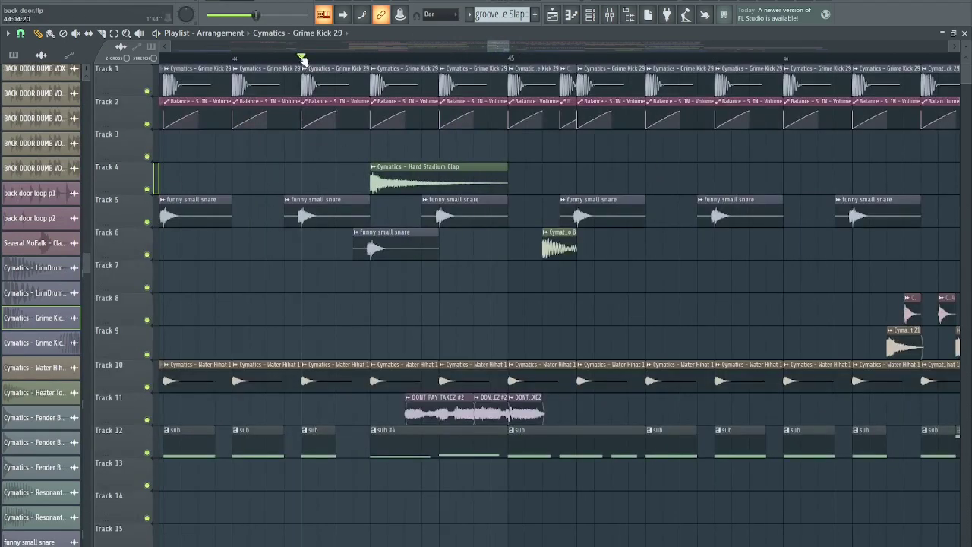
key("space")
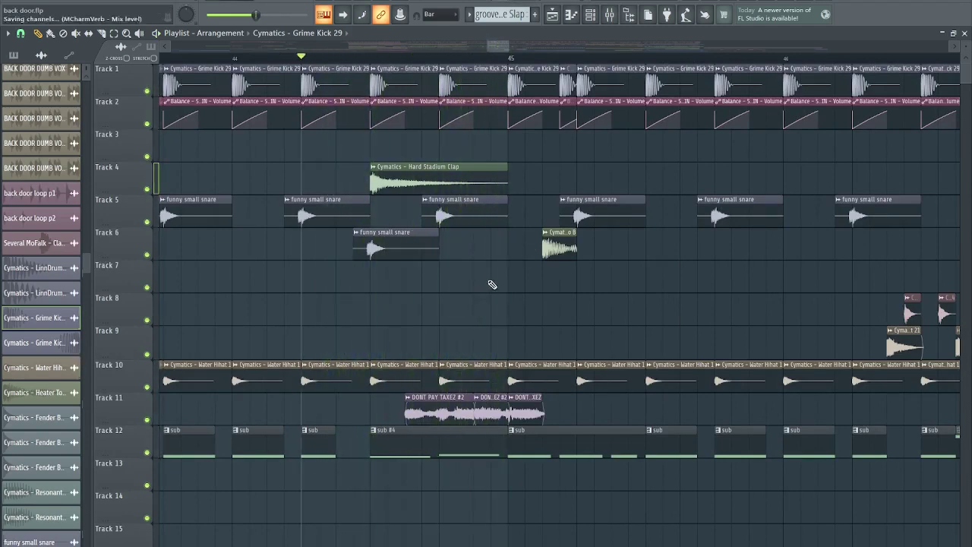
scroll(468, 266, "up", 1)
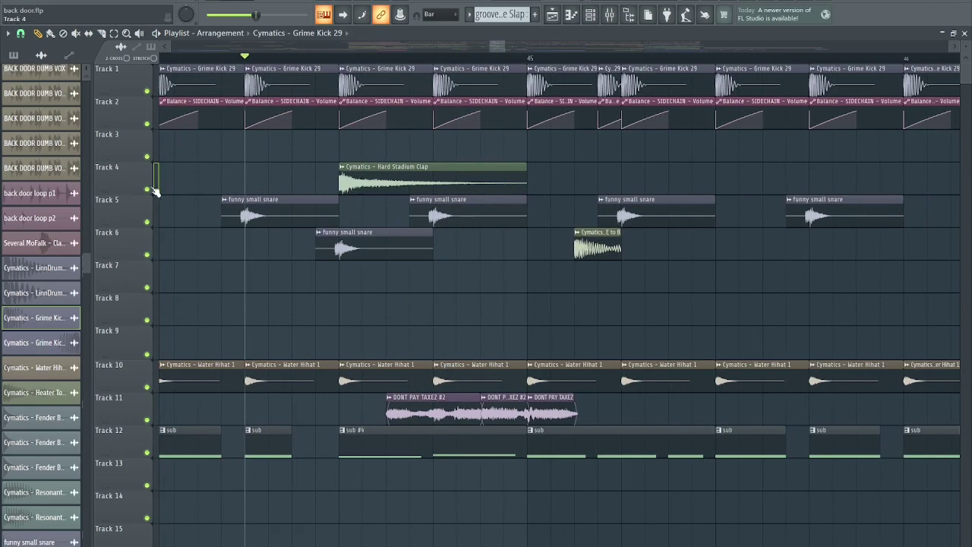
left_click(150, 188, "ctrl")
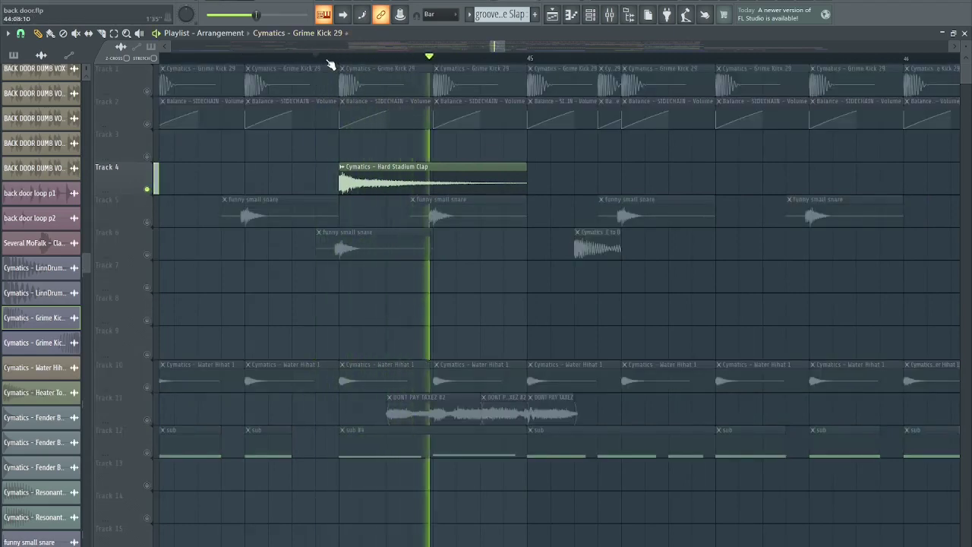
scroll(590, 159, "down", 2)
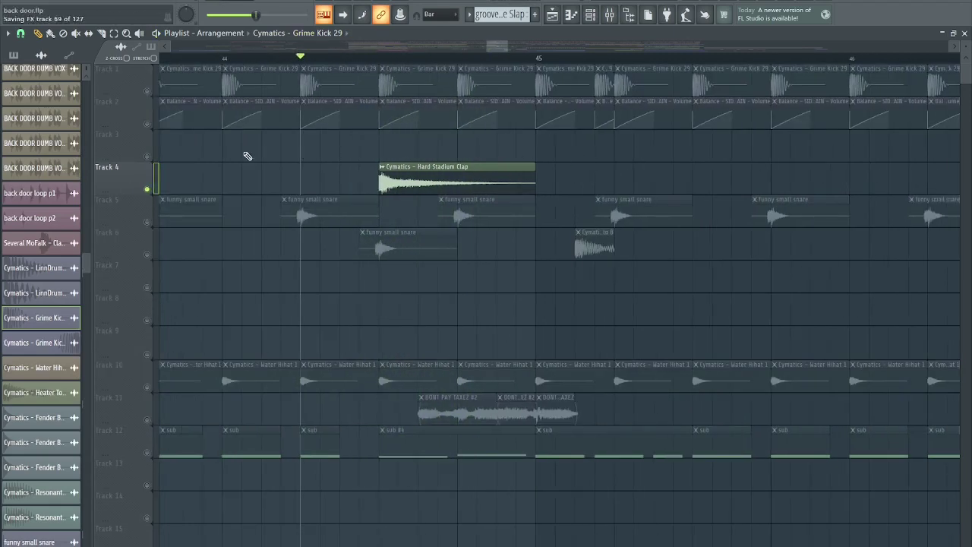
Step: Release the Track 4 solo and play the clap within the full mix from bar 44
right_click(138, 185)
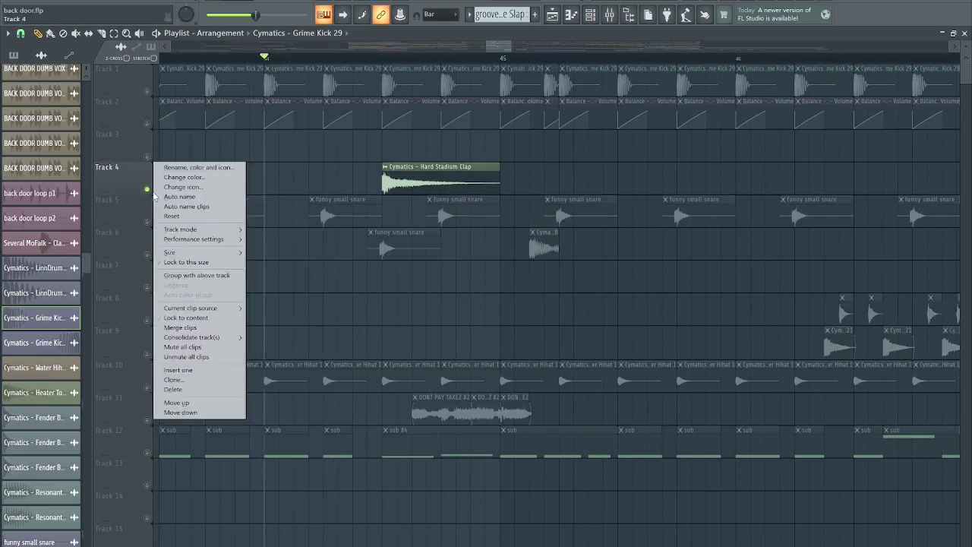
right_click(151, 190)
right_click(150, 190)
key("space")
scroll(356, 286, "up", 2)
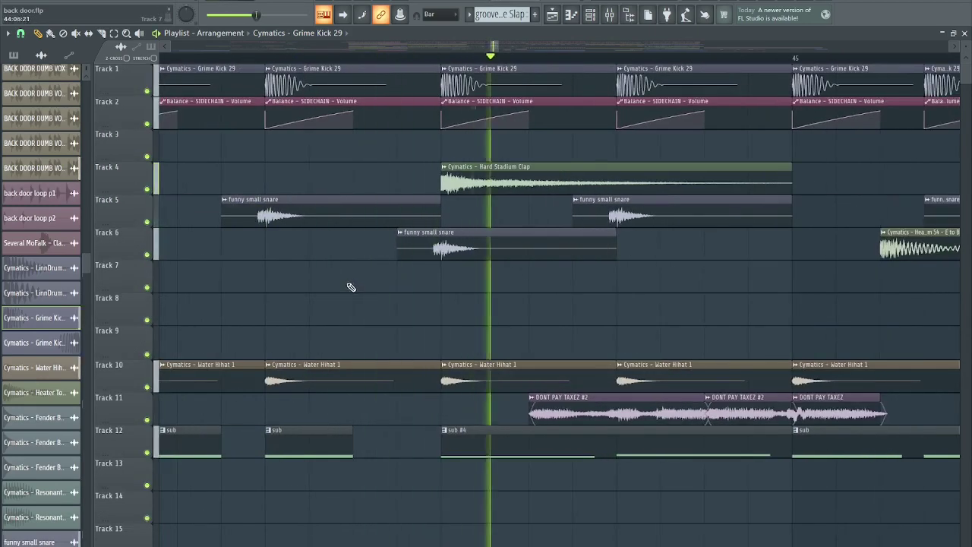
Step: Examine the drum, sub and synth tracks as playback passes bar 45, and stop playback
scroll(374, 256, "down", 5)
scroll(538, 273, "down", 4)
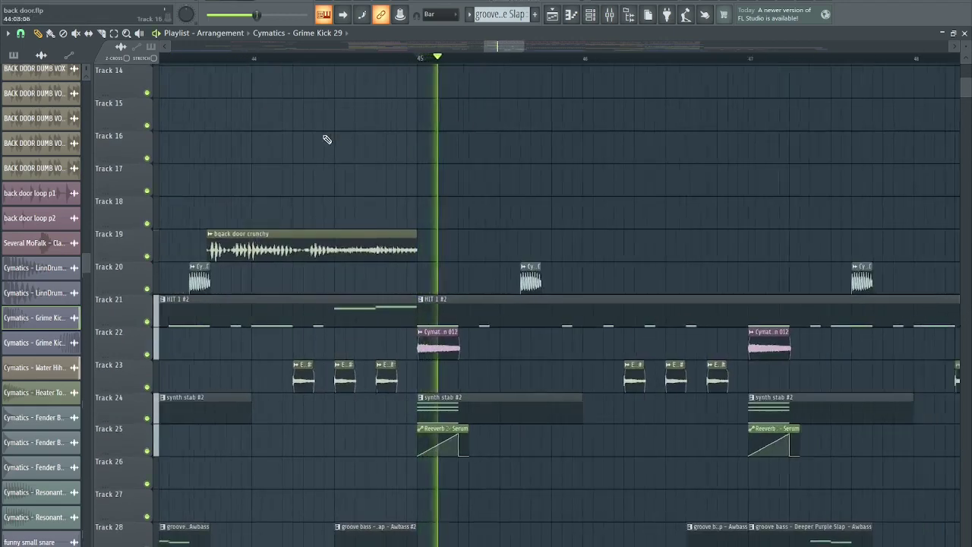
scroll(406, 185, "up", 3)
scroll(456, 266, "up", 4)
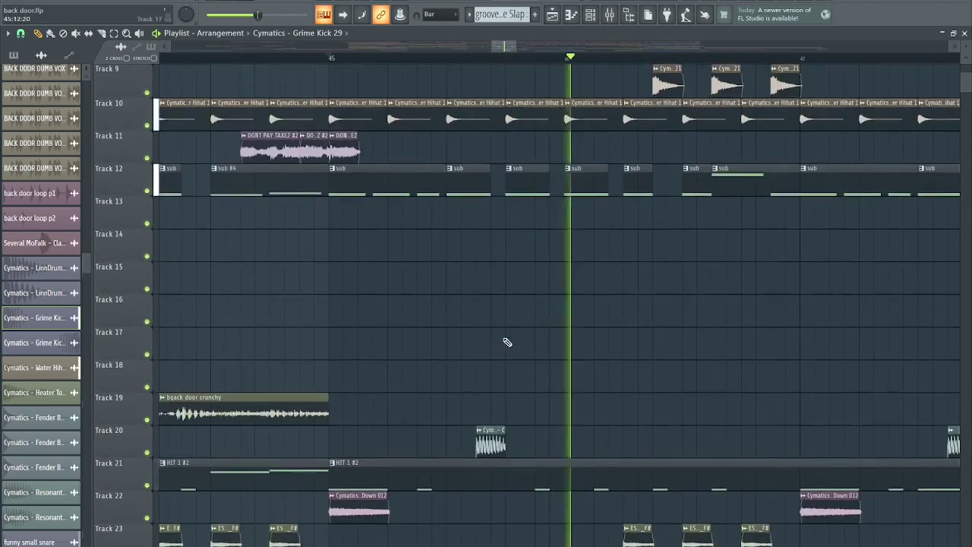
scroll(507, 341, "up", 4)
scroll(499, 334, "down", 5)
key("space")
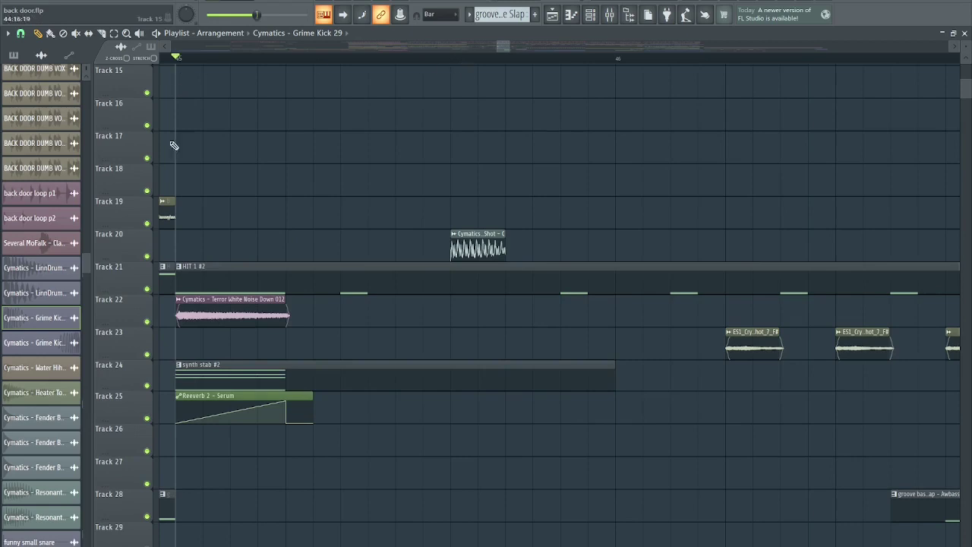
Step: Solo Track 21 to audition the HIT 1 #2 pattern at bar 45
key("space")
key("space")
right_click(147, 289)
scroll(661, 230, "down", 5)
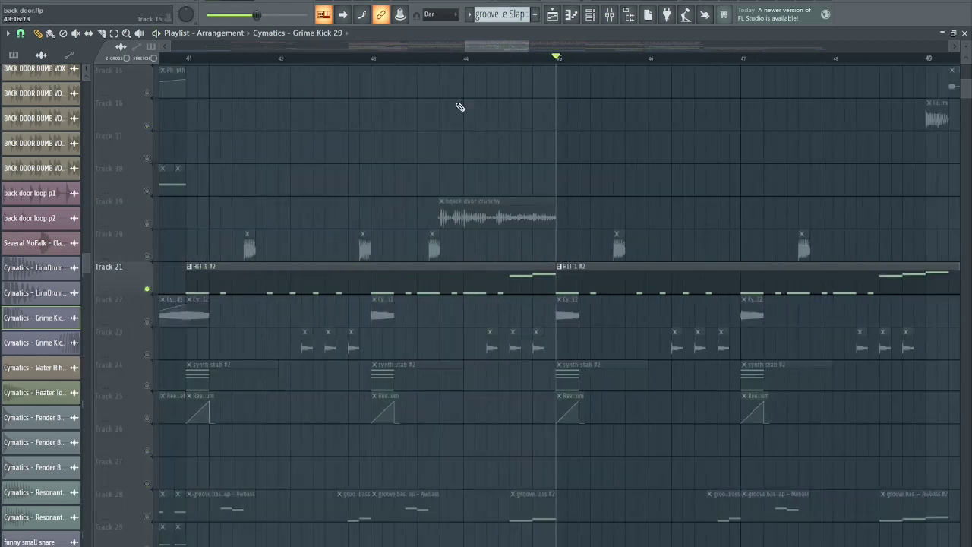
key("space")
key("space")
Step: Add Track 20 to the solo and play its one-shot together with HIT 1 #2 from bar 45
scroll(486, 93, "up", 3)
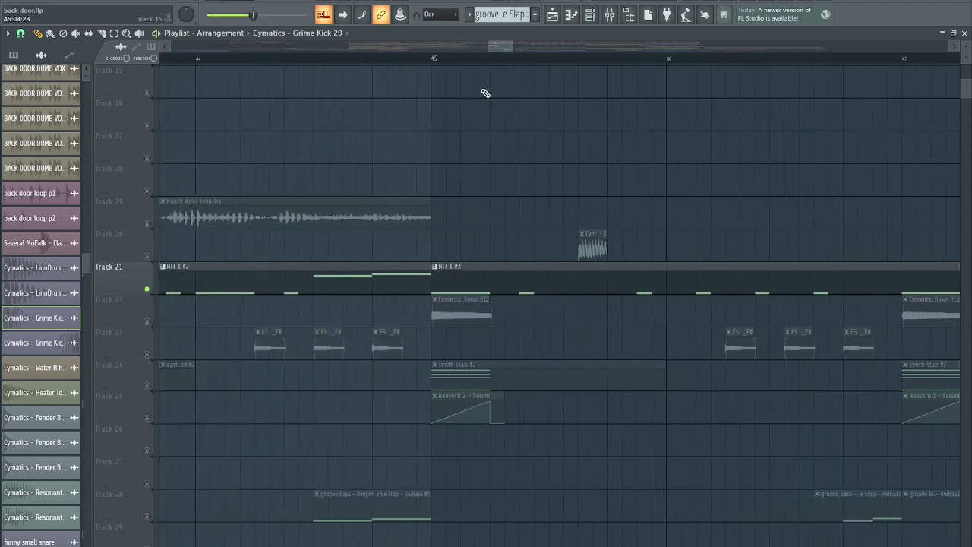
scroll(440, 67, "up", 2)
scroll(210, 238, "up", 1)
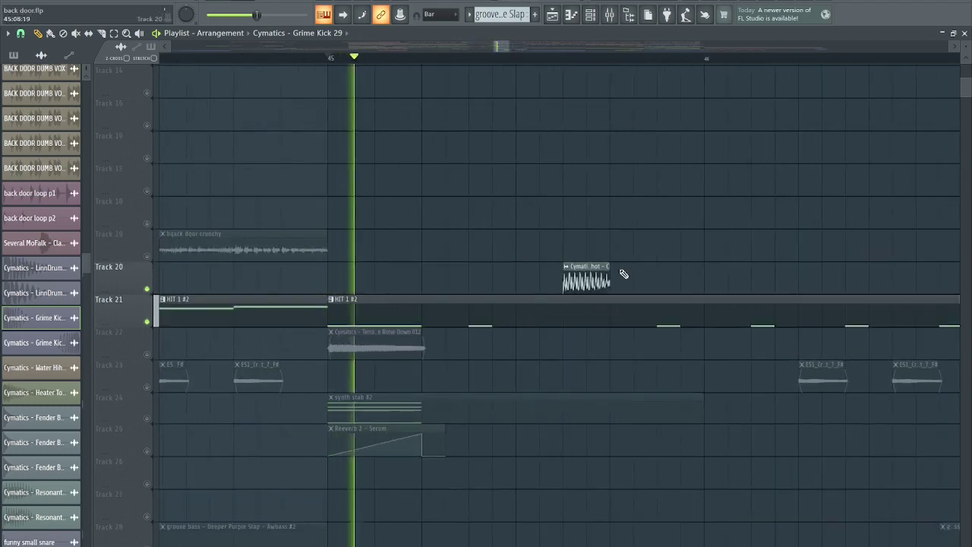
scroll(692, 217, "up", 2)
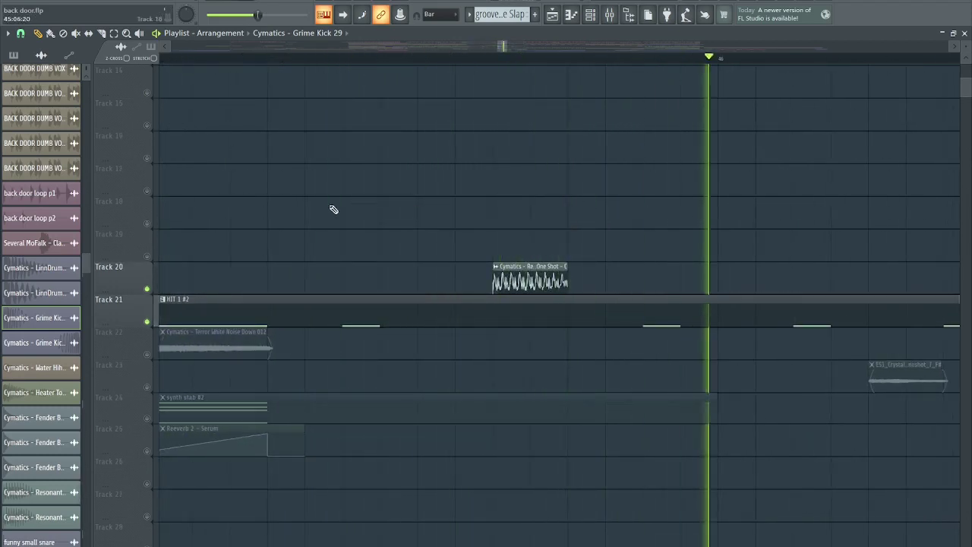
Step: Release the solo on Tracks 20 and 21 and look over the layers from bar 45 to 47
left_click(153, 295)
right_click(154, 292)
scroll(506, 259, "down", 5)
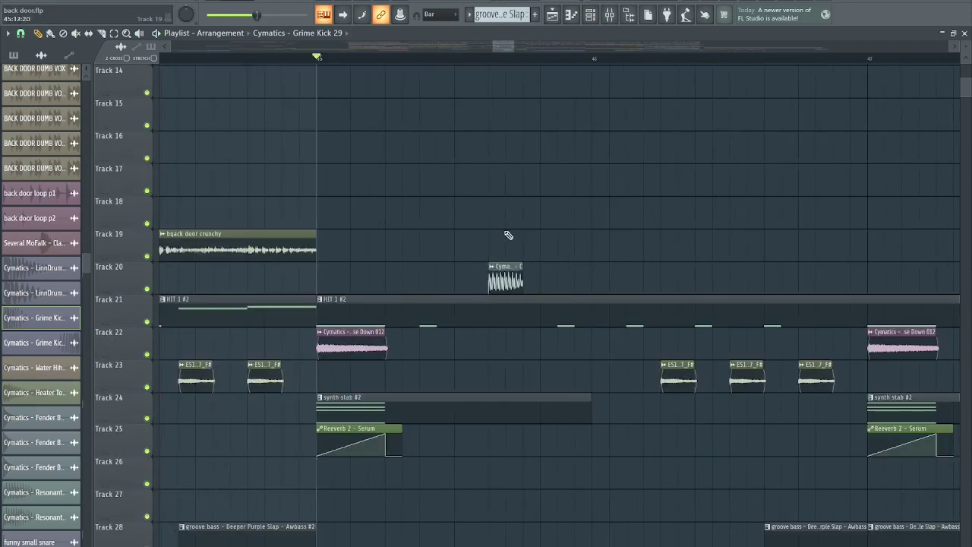
scroll(509, 254, "up", 2)
left_click_drag(513, 246, 416, 315)
left_click(489, 233, "ctrl")
scroll(403, 234, "down", 3)
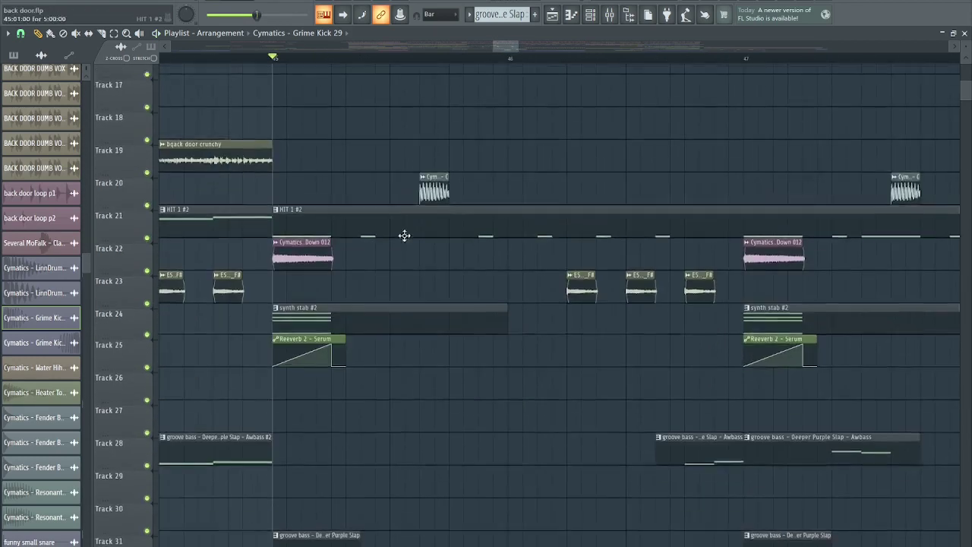
Step: Solo Track 22 and audition the Terror White Noise Down 012 clip at bar 45
scroll(254, 254, "up", 2)
right_click(148, 257)
key("space")
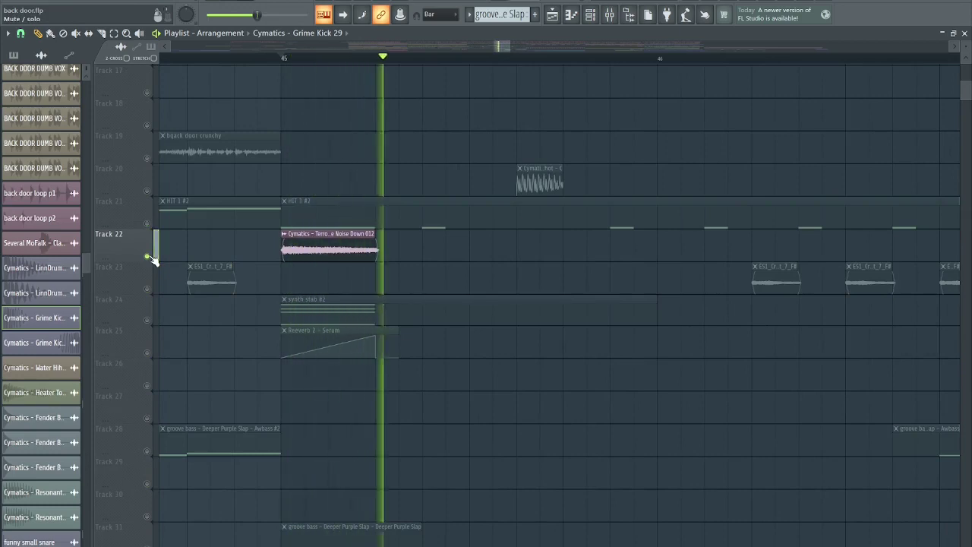
key("space")
Step: Solo Track 32 and play the 75TH VOCAL CO chops from bar 45
scroll(200, 317, "down", 3)
scroll(201, 318, "down", 4)
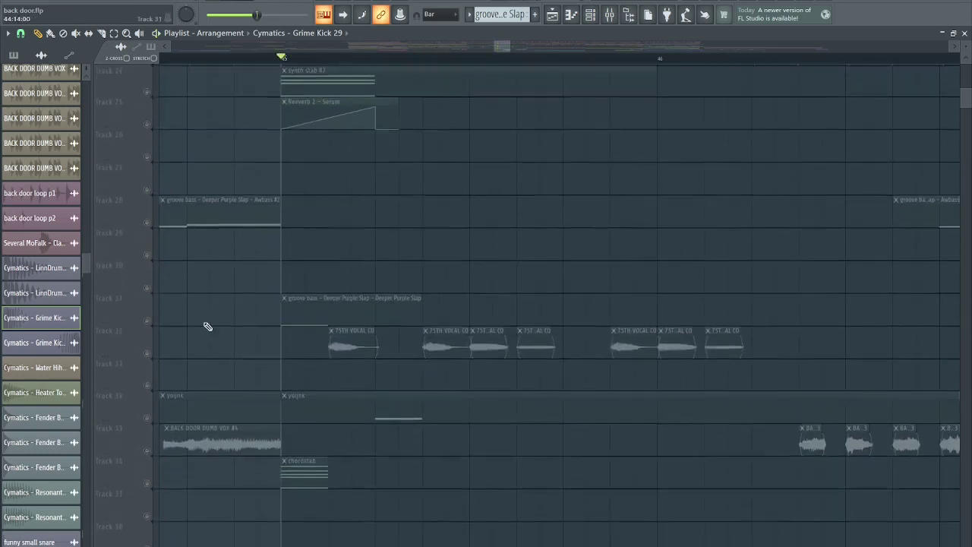
right_click(147, 354)
key("space")
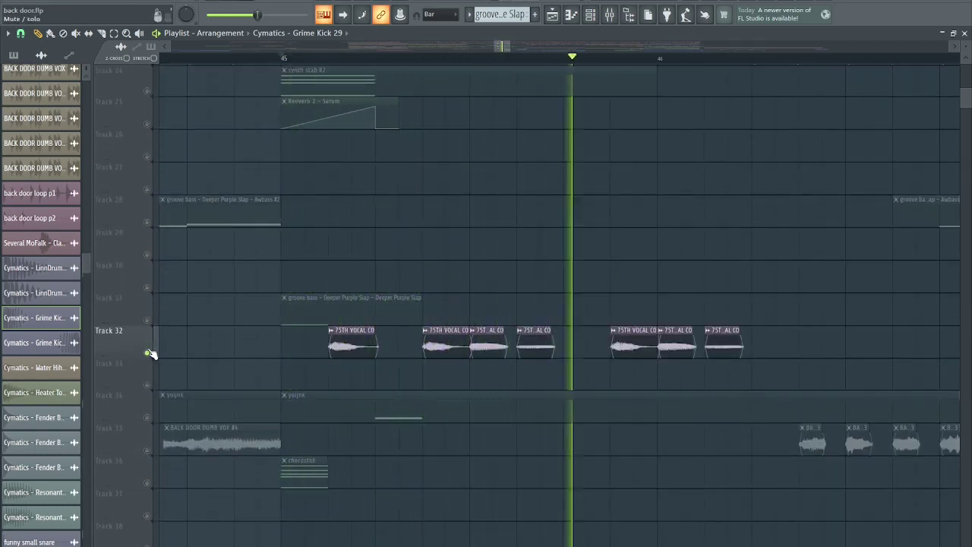
Step: Add the BACK DOOR DUMB VOX clips on Track 35 to the solo and play from bar 45
scroll(167, 350, "down", 4)
key("space")
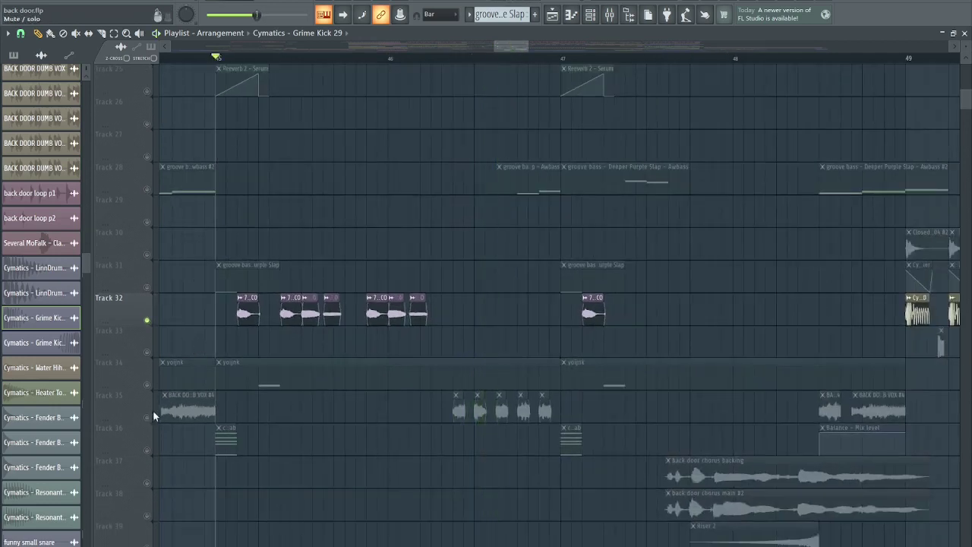
left_click(149, 417)
key("space")
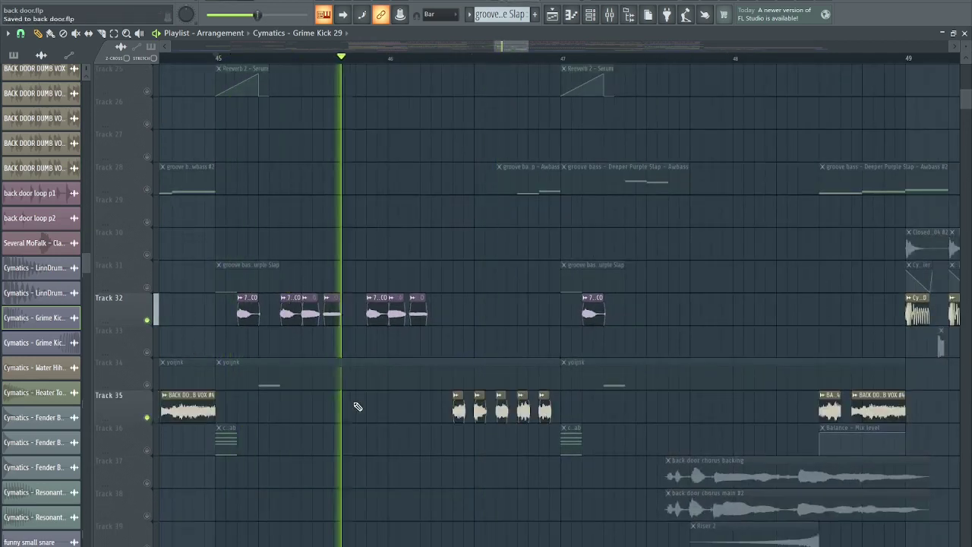
Step: Look over the clips on Tracks 25 to 45 between bars 42 and 53
scroll(444, 460, "up", 1)
scroll(444, 459, "up", 2)
scroll(443, 452, "down", 3)
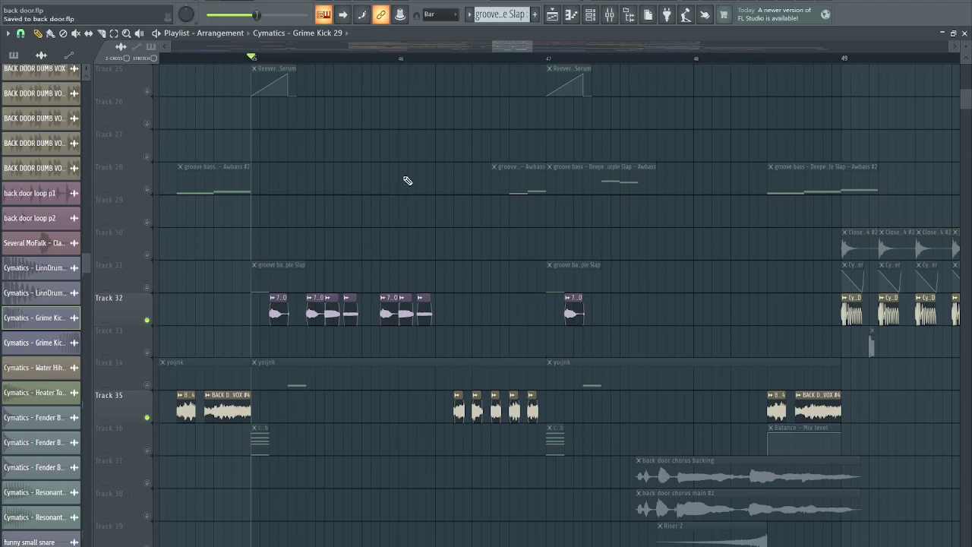
scroll(387, 258, "down", 3)
scroll(370, 336, "up", 2)
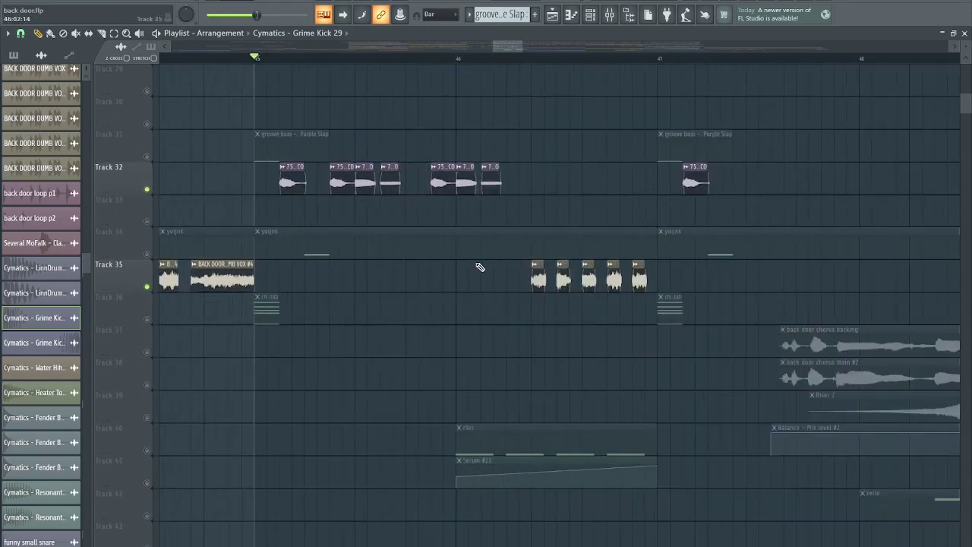
scroll(456, 323, "down", 3)
scroll(461, 330, "down", 2)
scroll(566, 429, "up", 1)
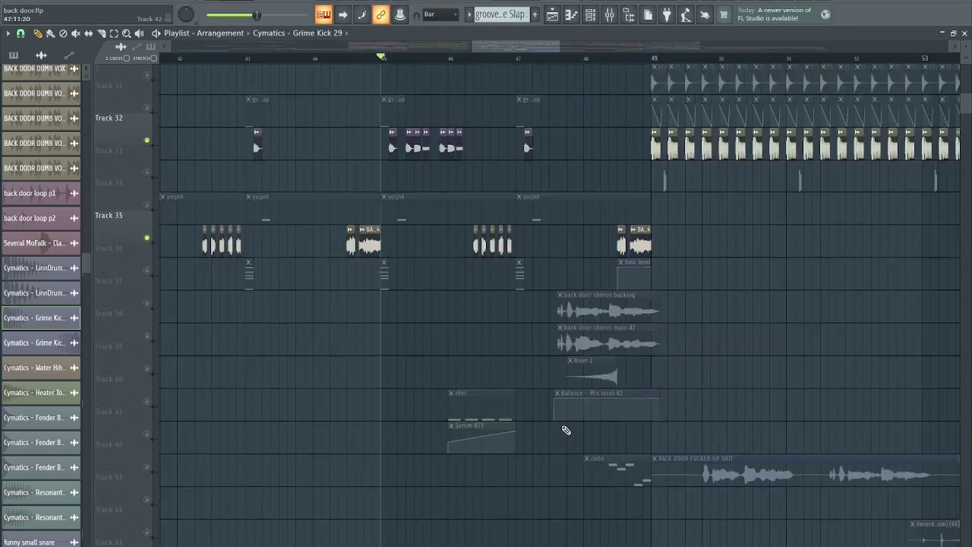
scroll(501, 332, "up", 2)
scroll(501, 332, "up", 1)
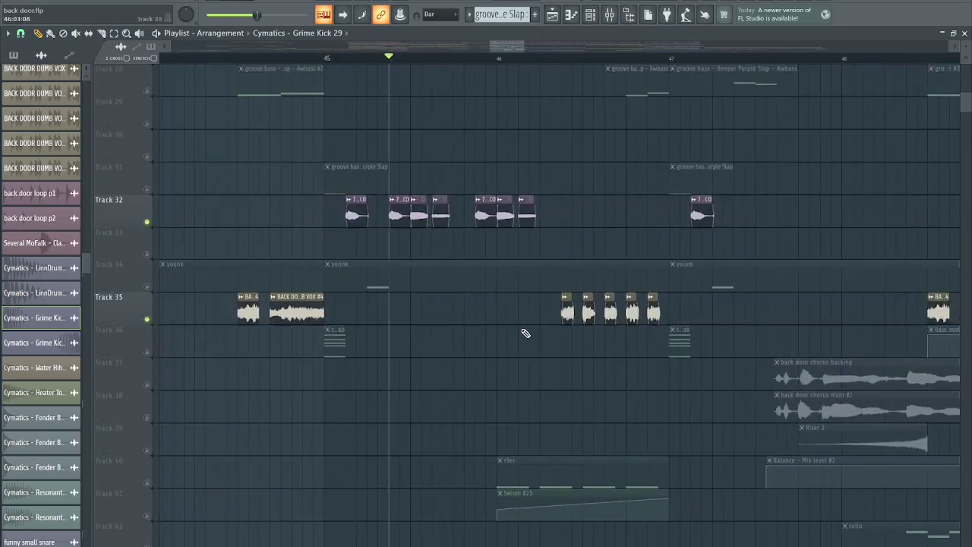
Step: Play the soloed 75TH VOCAL CO and BACK DOOR DUMB VOX chops on Tracks 32 and 35 past bar 47
key("space")
scroll(607, 371, "up", 3)
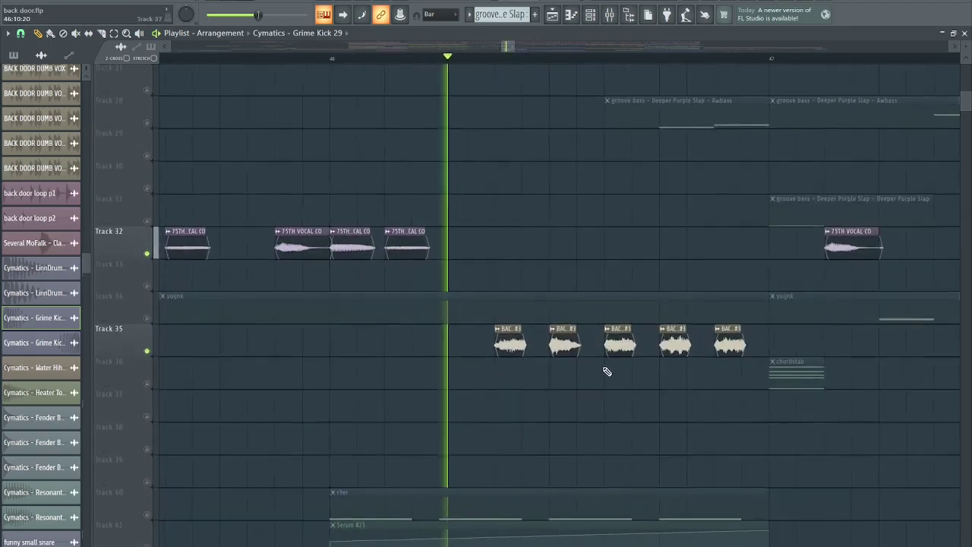
scroll(651, 386, "down", 2)
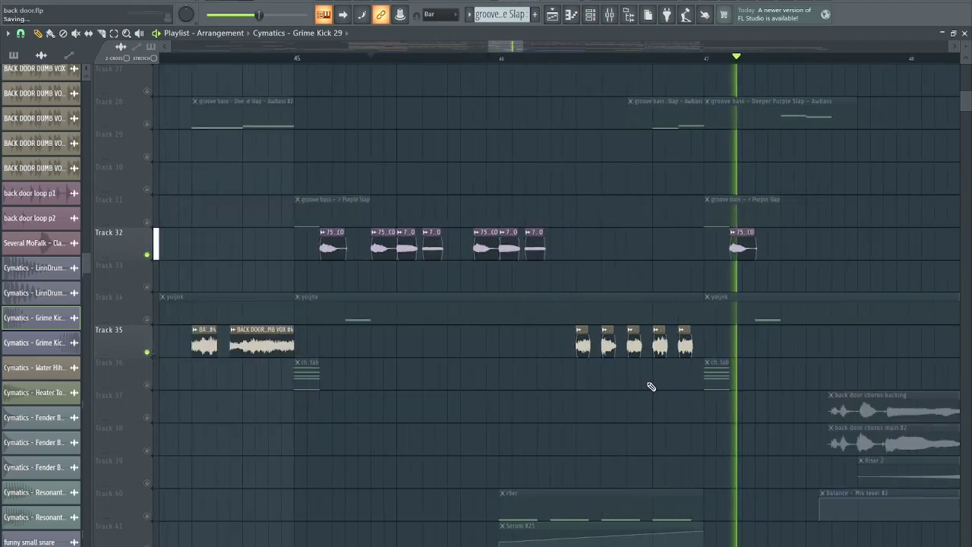
scroll(651, 386, "down", 1)
key("space")
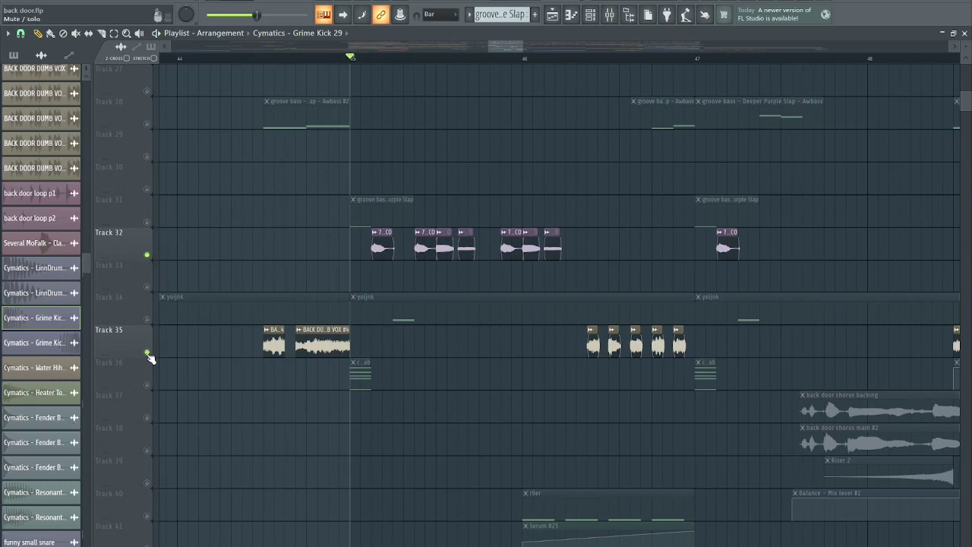
Step: Release the solo on Tracks 32 and 35 and play the full mix from bar 45, following the layers down to Track 41
scroll(555, 167, "up", 3)
scroll(544, 235, "up", 2)
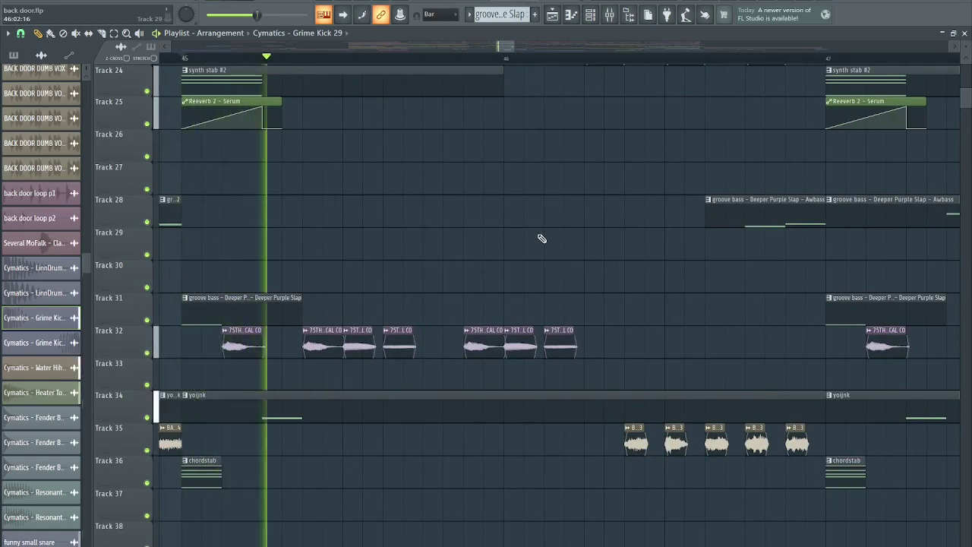
scroll(445, 241, "up", 6)
scroll(449, 316, "down", 2)
scroll(623, 343, "up", 2)
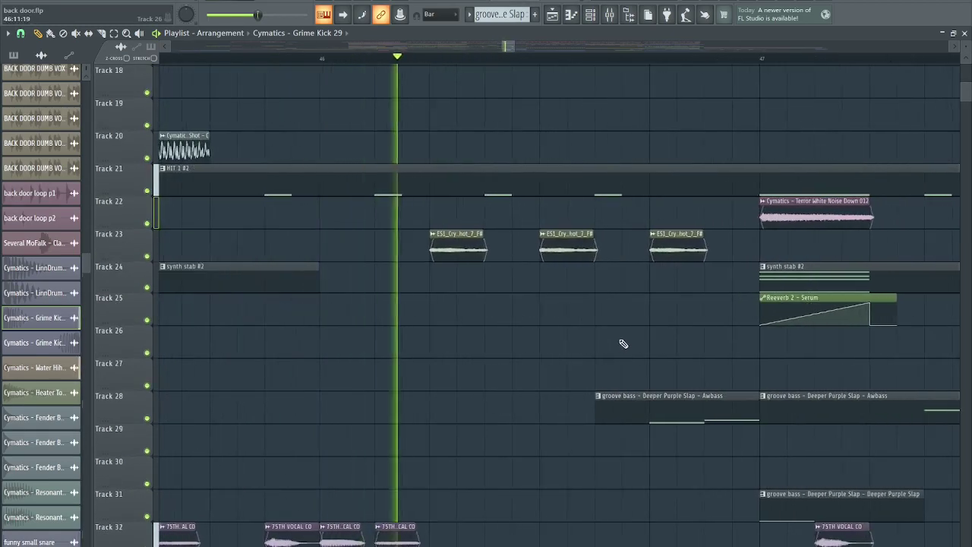
scroll(493, 346, "down", 15)
scroll(454, 349, "up", 2)
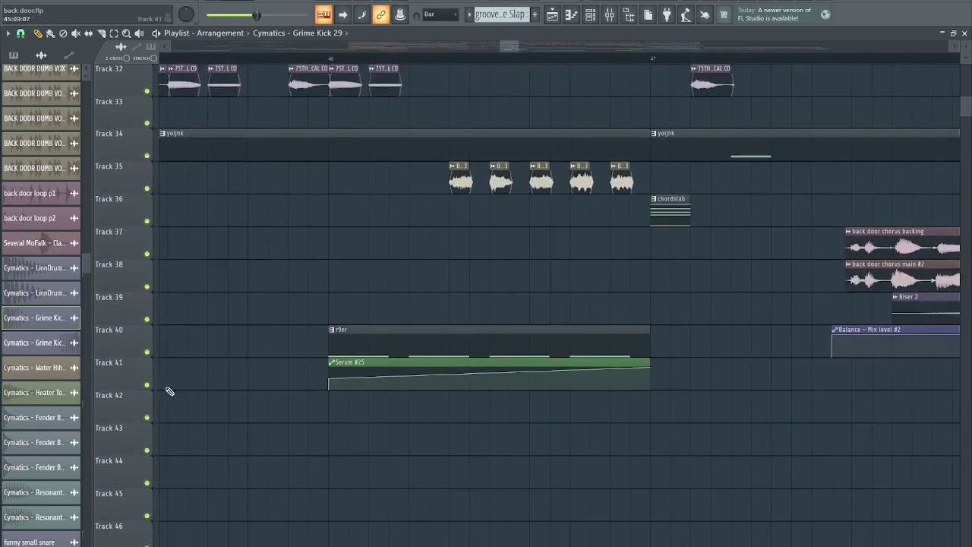
Step: Solo Tracks 40 and 41 and audition the r9er pattern with its Serum #25 automation from bar 46
right_click(151, 368)
right_click(148, 352)
right_click(148, 353)
left_click(148, 385)
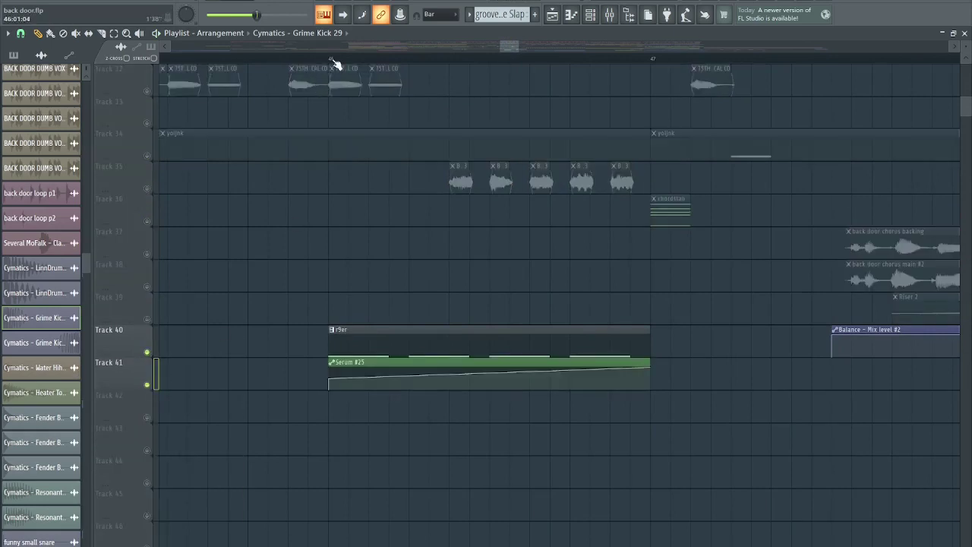
left_click(459, 356)
Step: Open the r9er pattern in the Channel rack, bring up its Serum #24 synth from the Unsorted channels and audition it
double_click(369, 341)
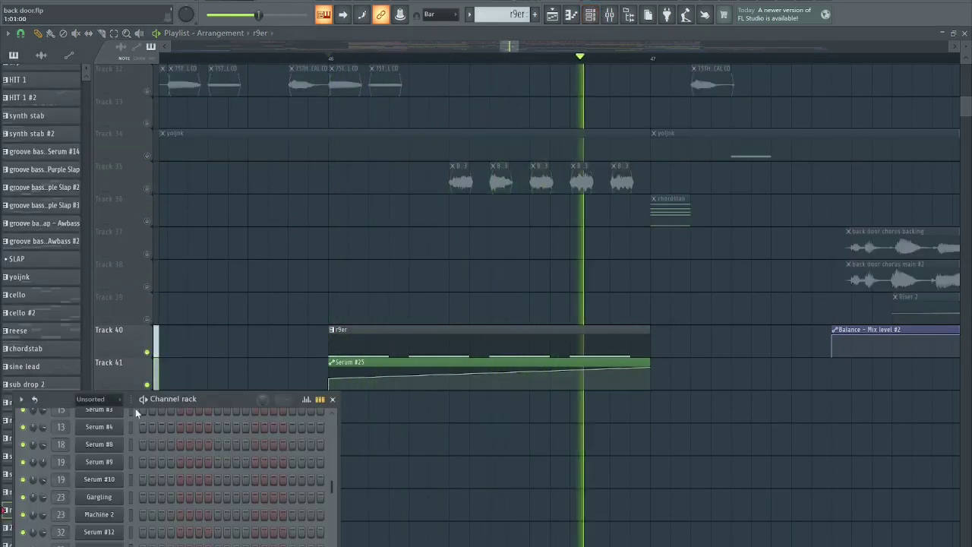
left_click(103, 400)
left_click(113, 445)
scroll(125, 440, "down", 10)
key("space")
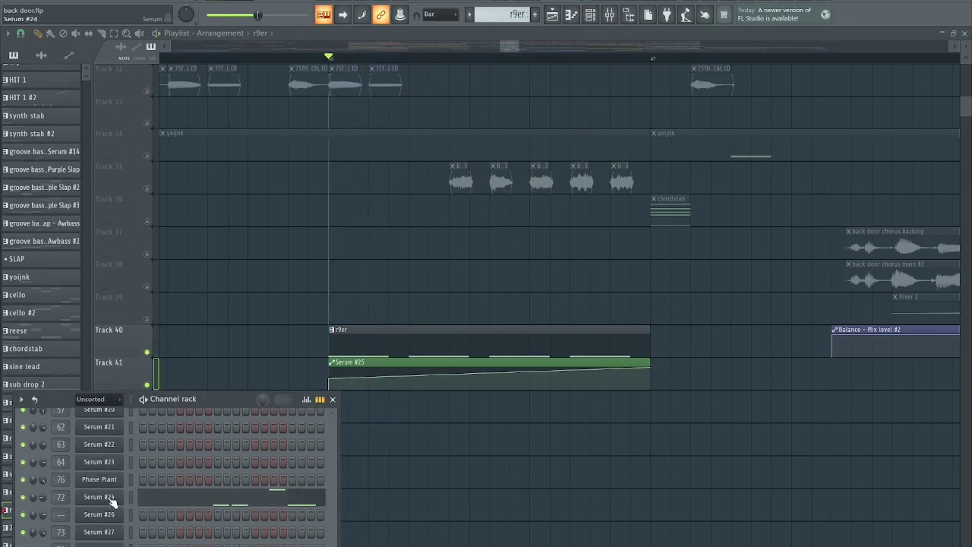
left_click(112, 500)
key("space")
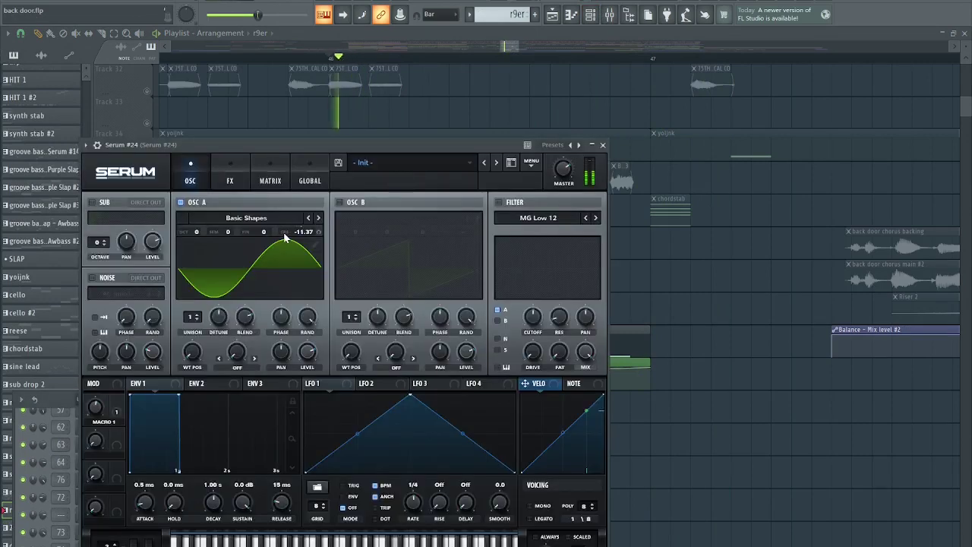
Step: Inspect the modulation matrix and distortion effect of Serum #24 and its mixer insert, and close these windows again
left_click(270, 180)
left_click(229, 180)
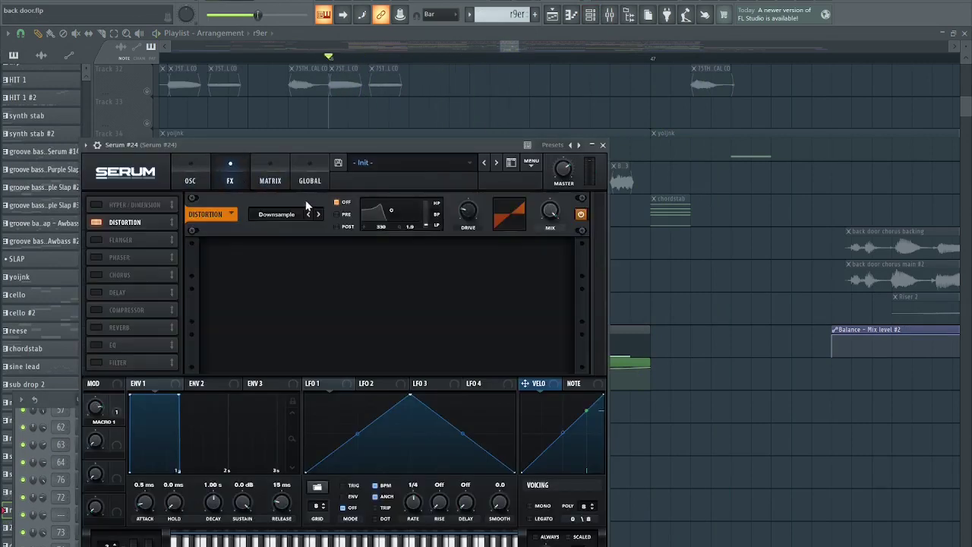
left_click(611, 15)
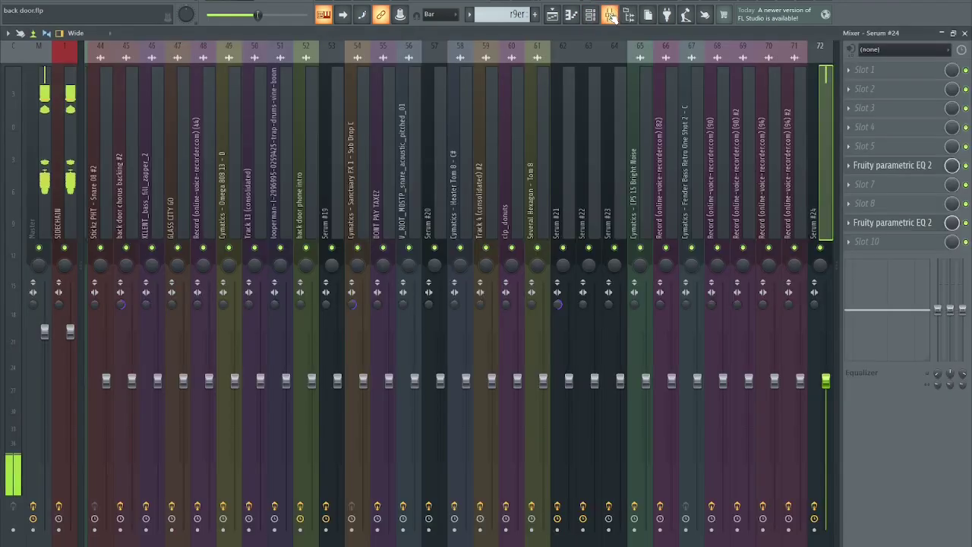
scroll(576, 127, "down", 3)
key("Escape")
key("Escape")
key("Escape")
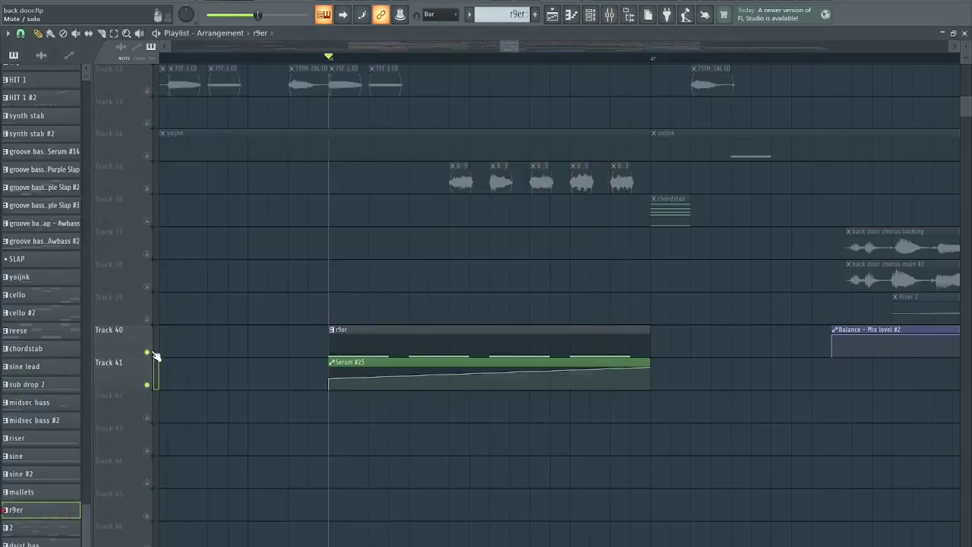
Step: Release the solo on Tracks 40 and 41 and play the full mix from bar 46 through bar 47
right_click(148, 352)
right_click(148, 353)
key("space")
scroll(449, 326, "down", 4)
scroll(561, 354, "up", 6)
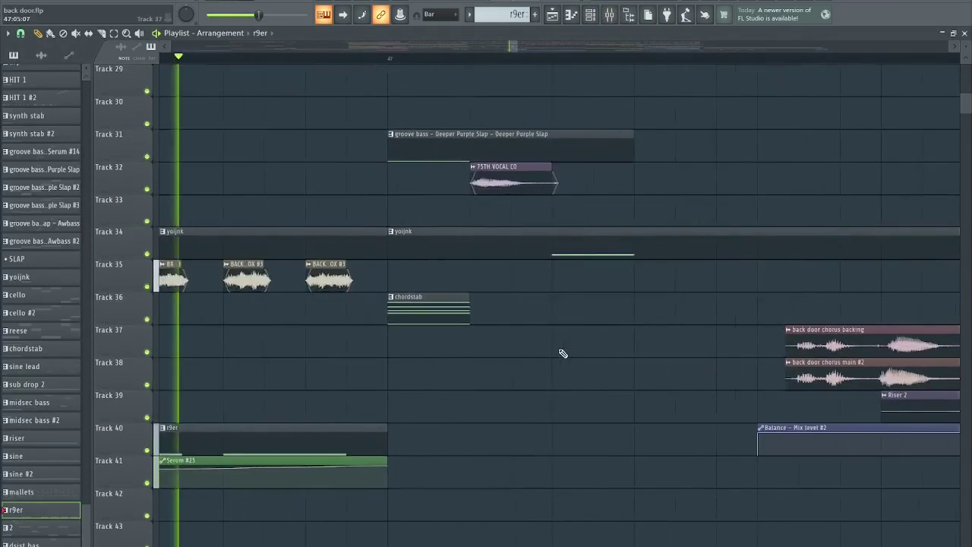
scroll(366, 289, "up", 1)
scroll(366, 289, "down", 1)
scroll(612, 265, "down", 3)
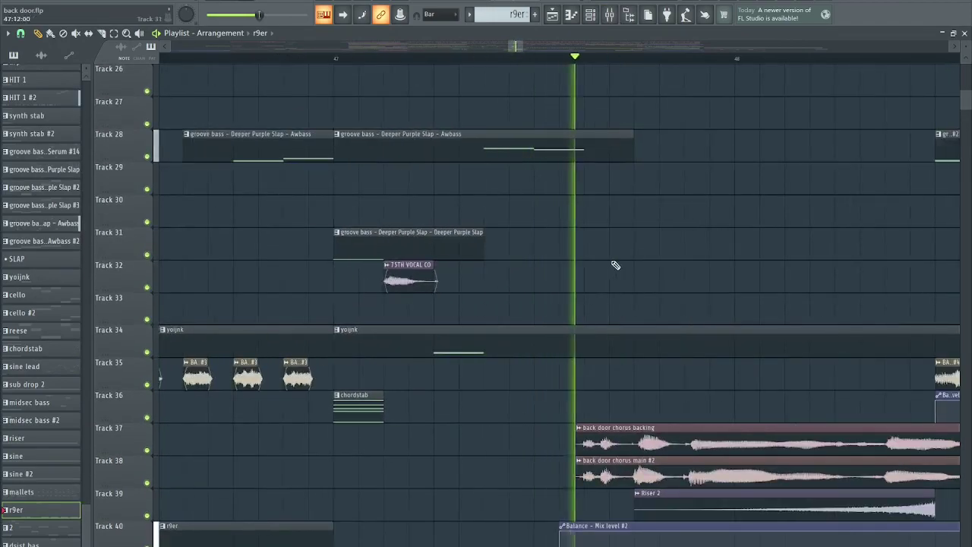
Step: Follow the playback on the upper tracks up to bar 49, examining the drum and sub clips around bar 48
scroll(556, 341, "up", 10)
scroll(487, 346, "down", 4)
scroll(585, 361, "up", 2)
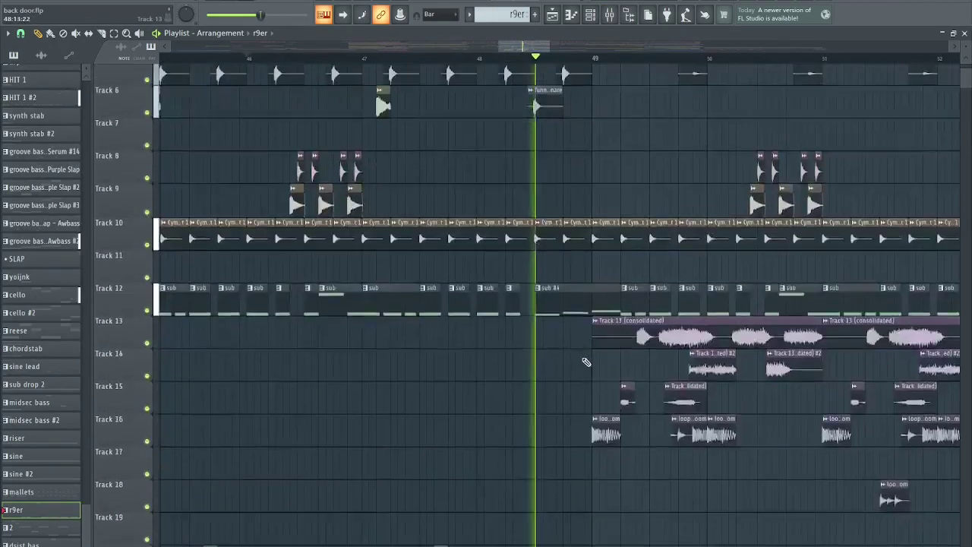
scroll(538, 382, "up", 2)
scroll(521, 327, "up", 1)
scroll(522, 327, "down", 1)
scroll(522, 327, "up", 4)
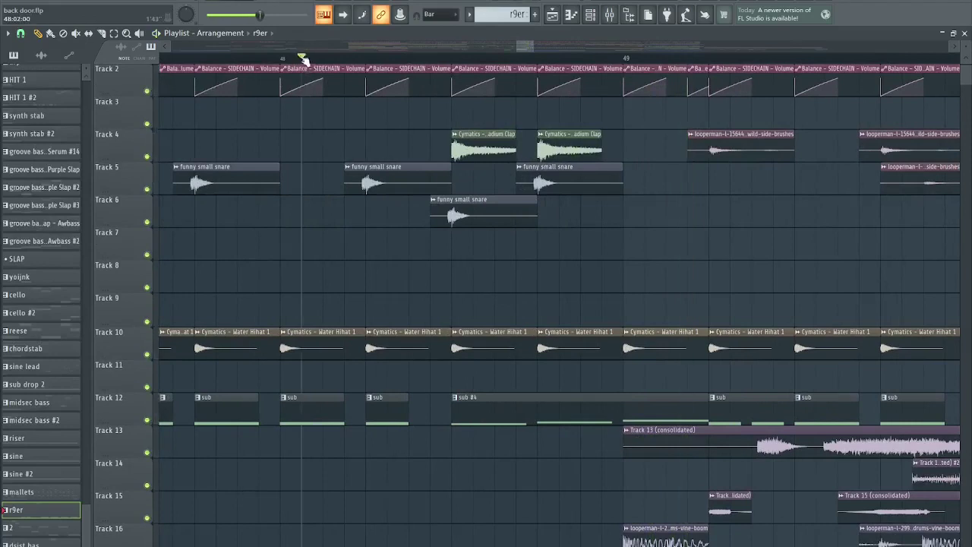
Step: Solo Track 4 and audition the Cymatics Hard Stadium Clap clips just before bar 49
right_click(149, 158)
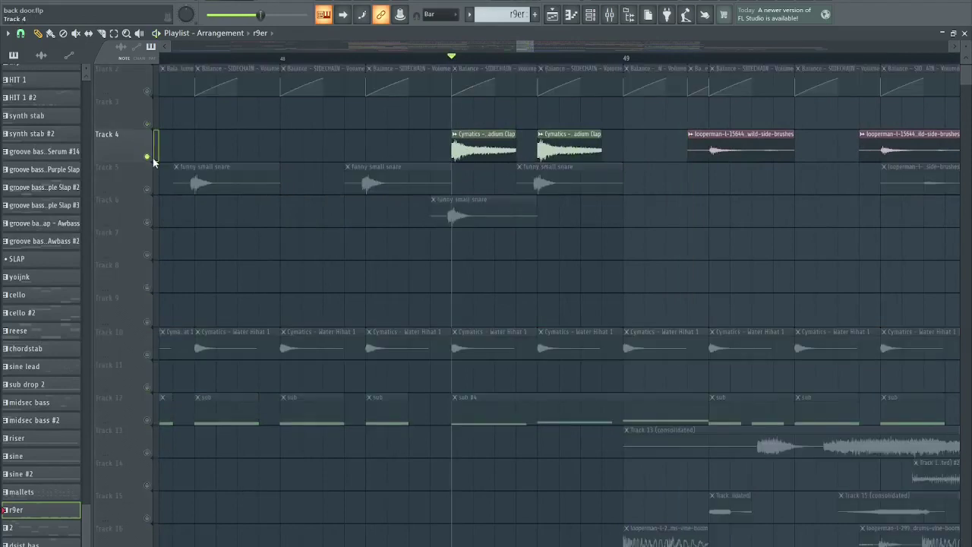
key("space")
key("space")
right_click(154, 158)
left_click(307, 92)
Step: Release the solo on Track 4, bring the section from bar 49 into view and save the project
right_click(143, 159)
right_click(149, 158)
scroll(174, 247, "down", 3)
scroll(461, 271, "up", 4)
key("ctrl+s")
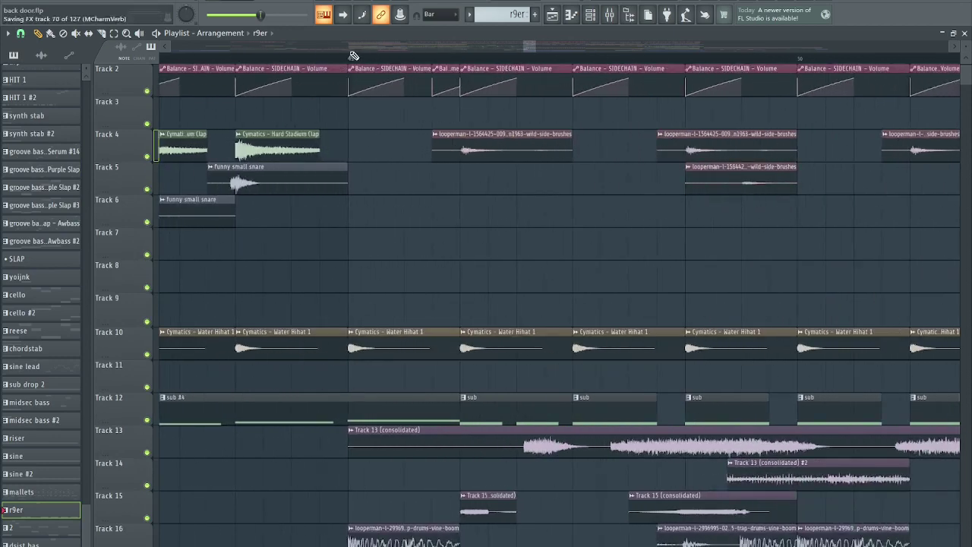
Step: Place the playhead at bar 49, solo Track 1 and audition the bd_uma and bd_chicago kicks
left_click(350, 57)
scroll(439, 316, "up", 1)
scroll(441, 320, "down", 4)
scroll(479, 299, "up", 4)
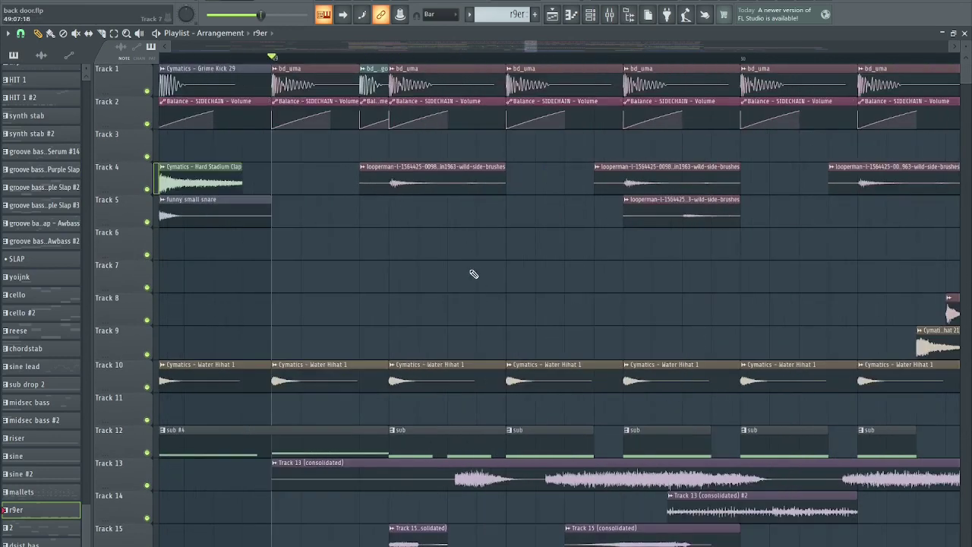
scroll(425, 295, "up", 2)
right_click(149, 92)
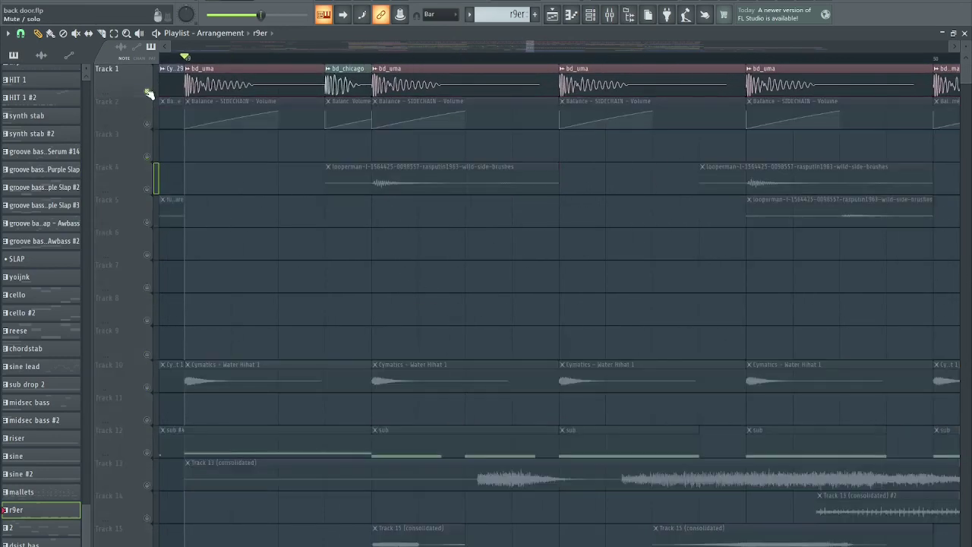
right_click(148, 92)
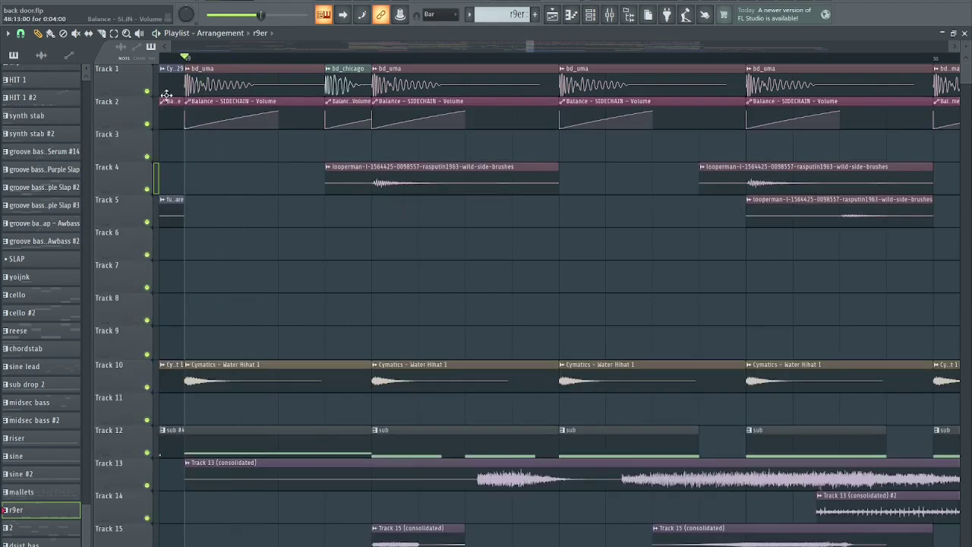
right_click(148, 92)
key("space")
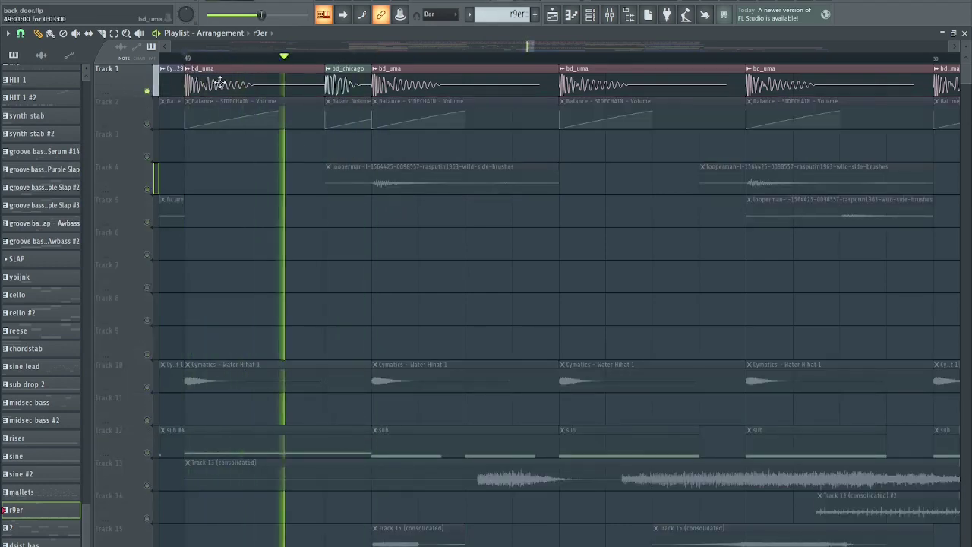
Step: Solo Track 4, audition the wild-side-brushes clip from bar 49 and check its channel settings and mixer insert
right_click(148, 190)
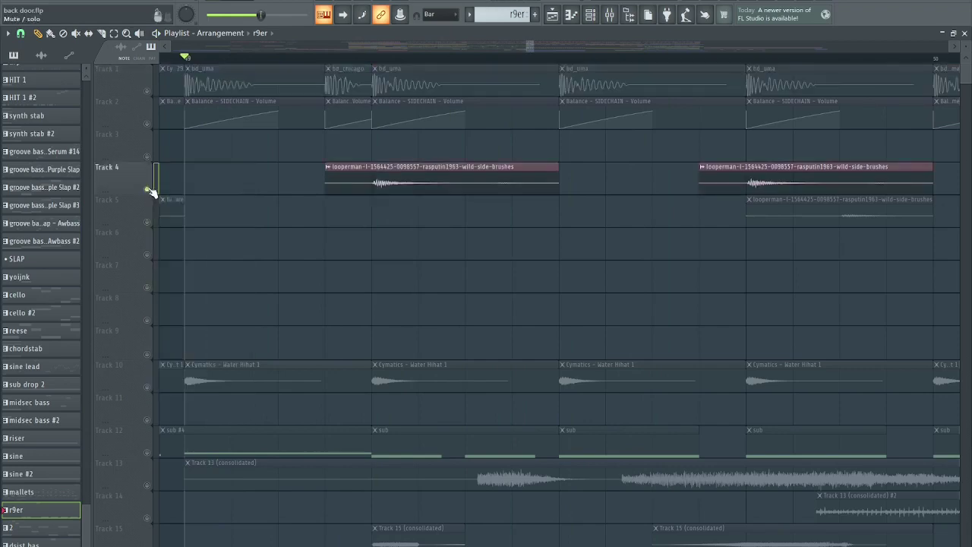
double_click(394, 188)
key("Escape")
key("space")
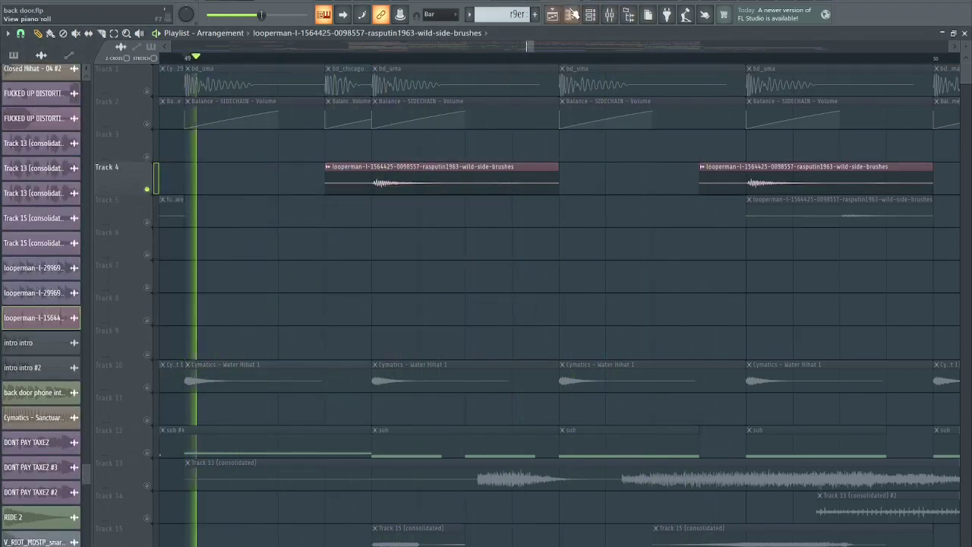
left_click(610, 14)
scroll(199, 139, "up", 6)
key("Escape")
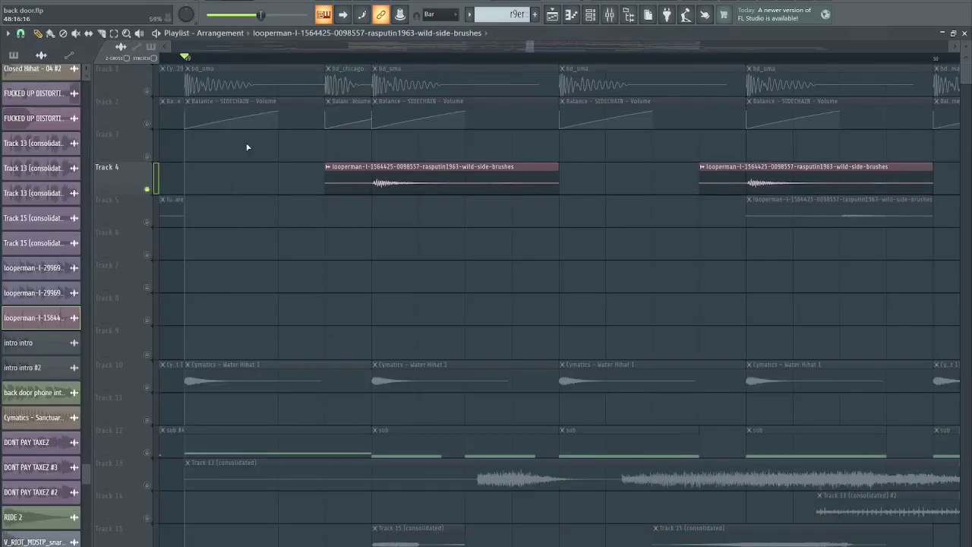
Step: Add Tracks 1 and 2 to the solo and play the kicks and brushes together from bar 49
scroll(266, 166, "down", 2)
left_click(148, 123)
left_click(146, 92)
scroll(243, 213, "up", 2)
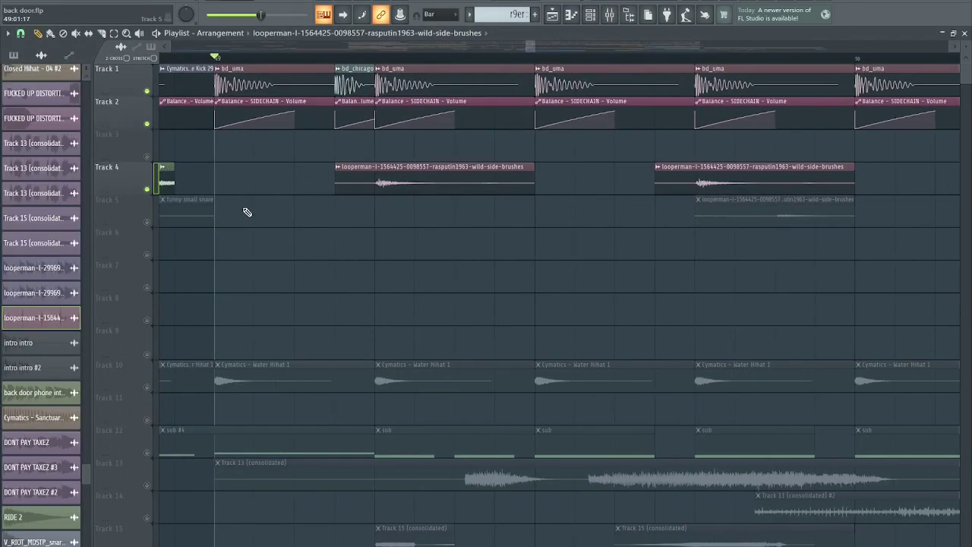
scroll(244, 223, "down", 2)
scroll(502, 303, "up", 3)
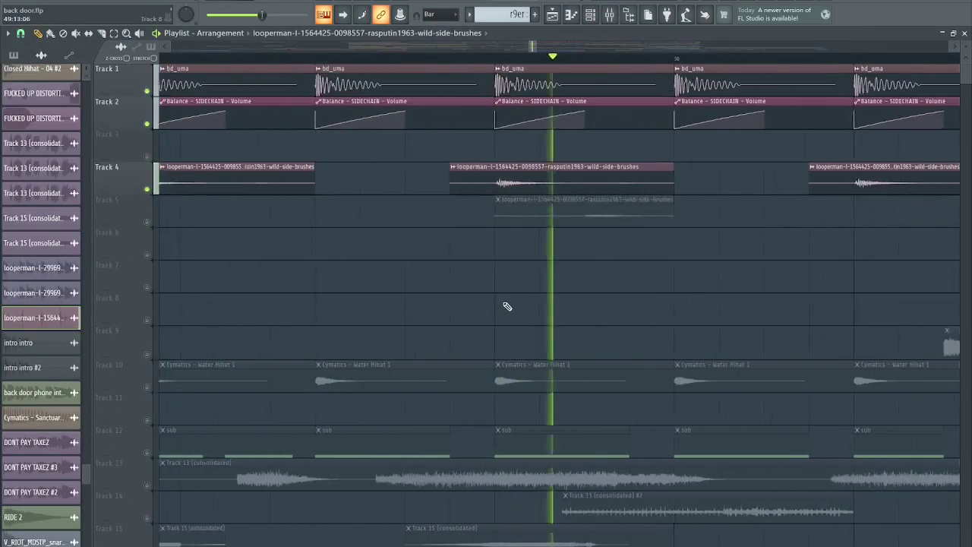
Step: Include Track 5 in the solo and play its extra wild-side-brushes layer with the kicks from bar 49
scroll(365, 282, "down", 3)
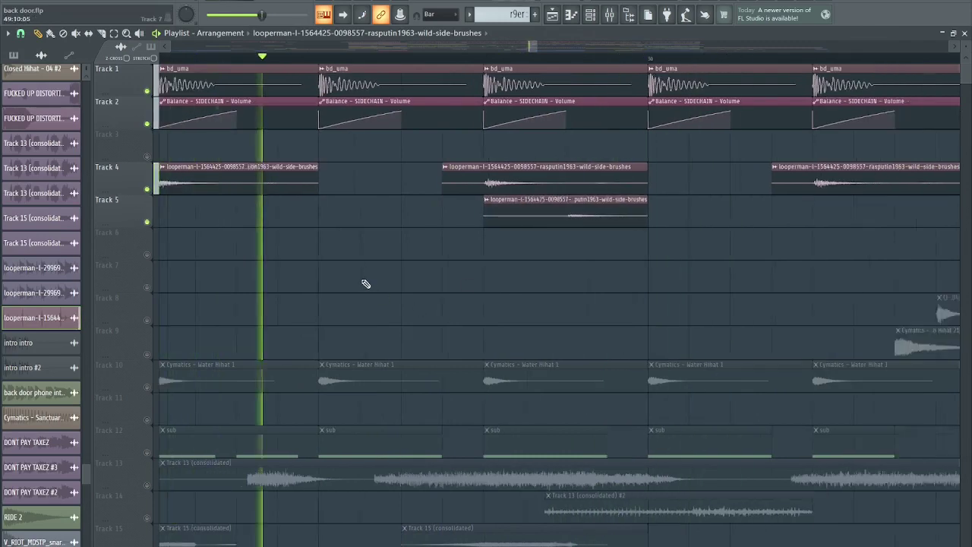
scroll(509, 292, "down", 1)
key("space")
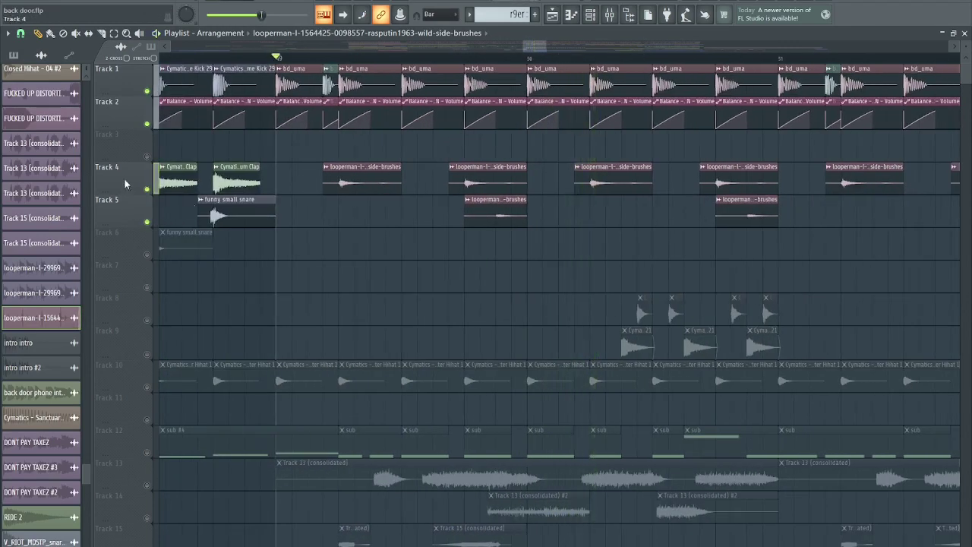
Step: Release the drum solo, play the full mix from bar 49 and save the project
right_click(147, 222)
right_click(147, 222)
key("space")
scroll(354, 253, "up", 3)
key("ctrl+s")
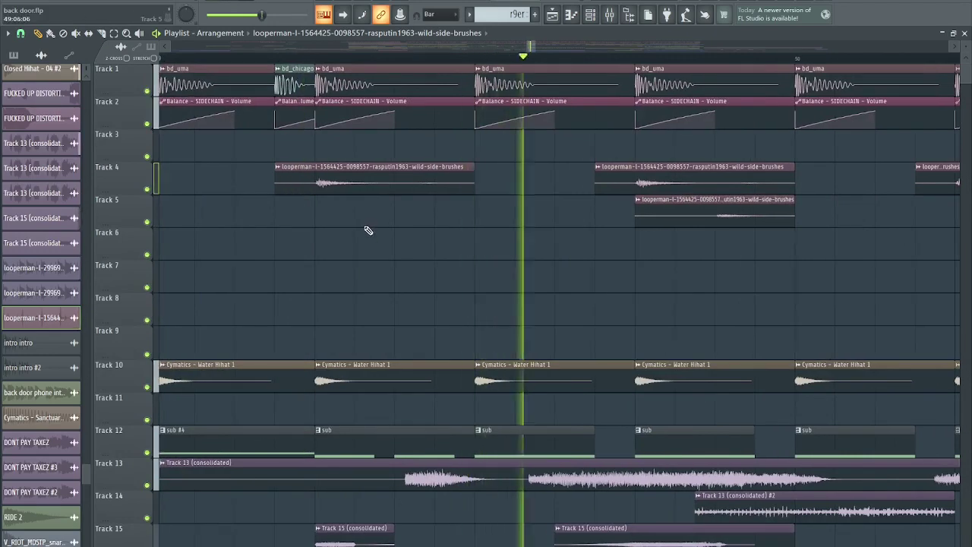
Step: Solo Track 16 and audition its trap-drums-vine-boom clips from bar 49
scroll(384, 232, "down", 3)
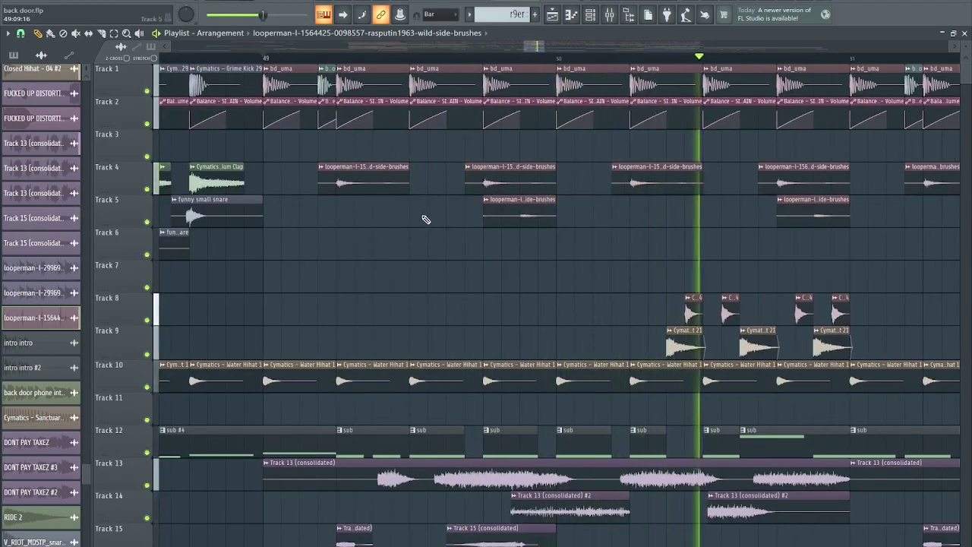
scroll(421, 214, "down", 2)
scroll(421, 215, "down", 1)
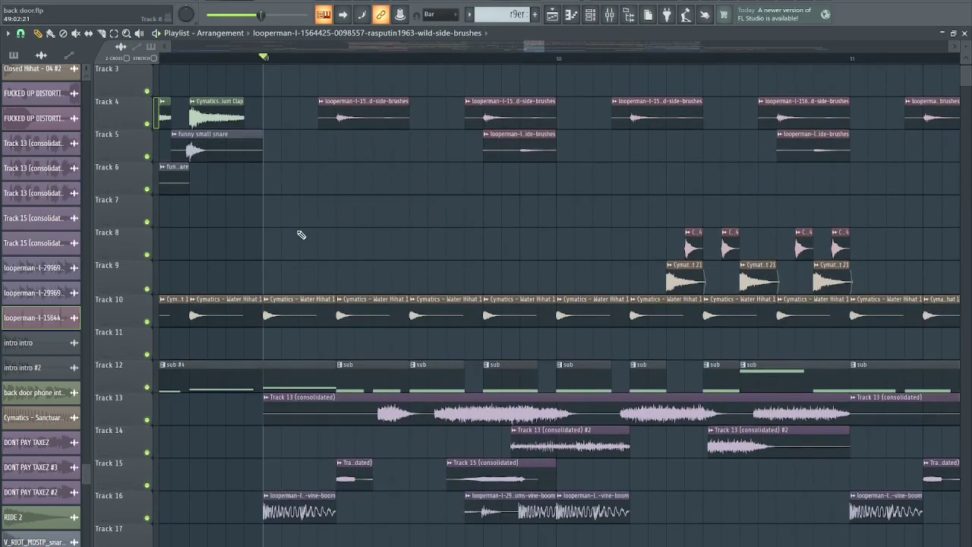
scroll(228, 349, "down", 4)
scroll(297, 367, "up", 2)
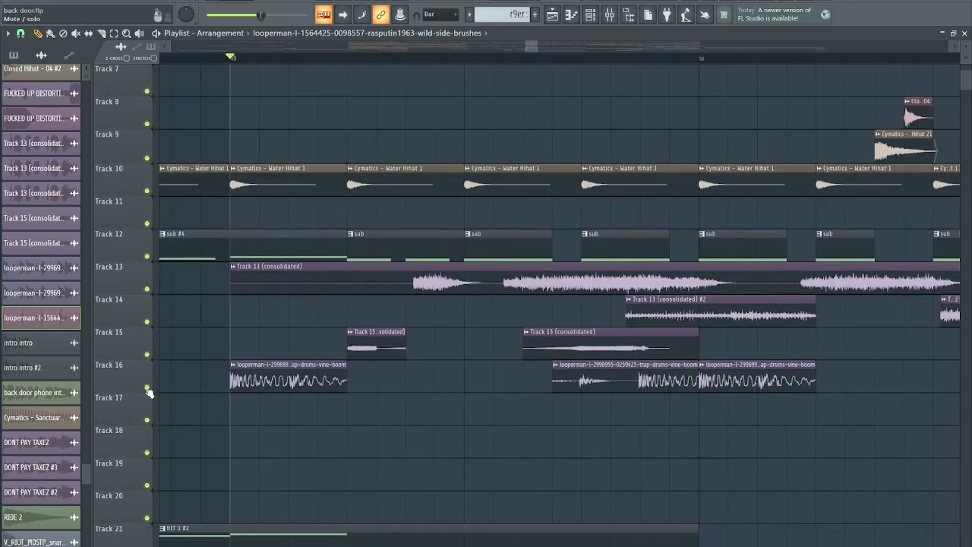
right_click(148, 388)
scroll(197, 403, "down", 2)
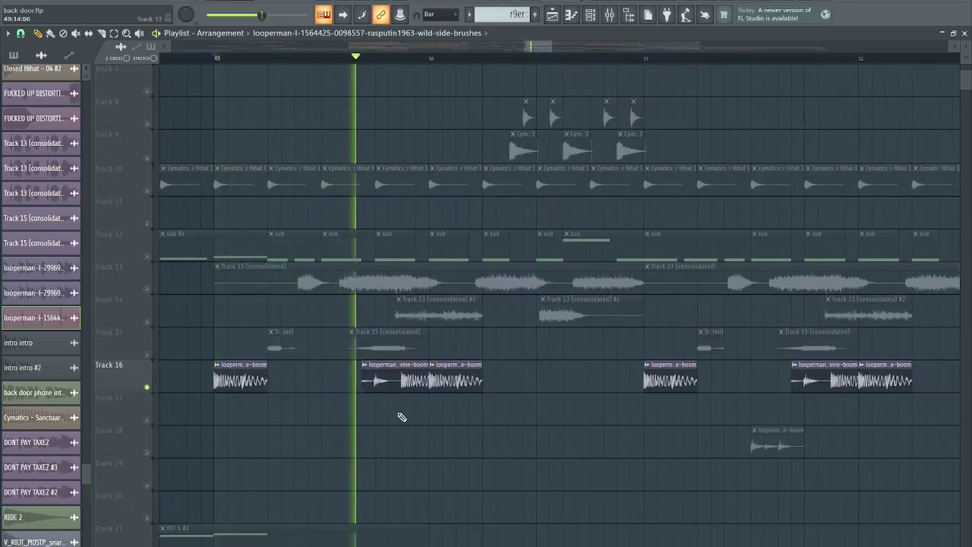
scroll(402, 417, "up", 2)
scroll(401, 418, "down", 3)
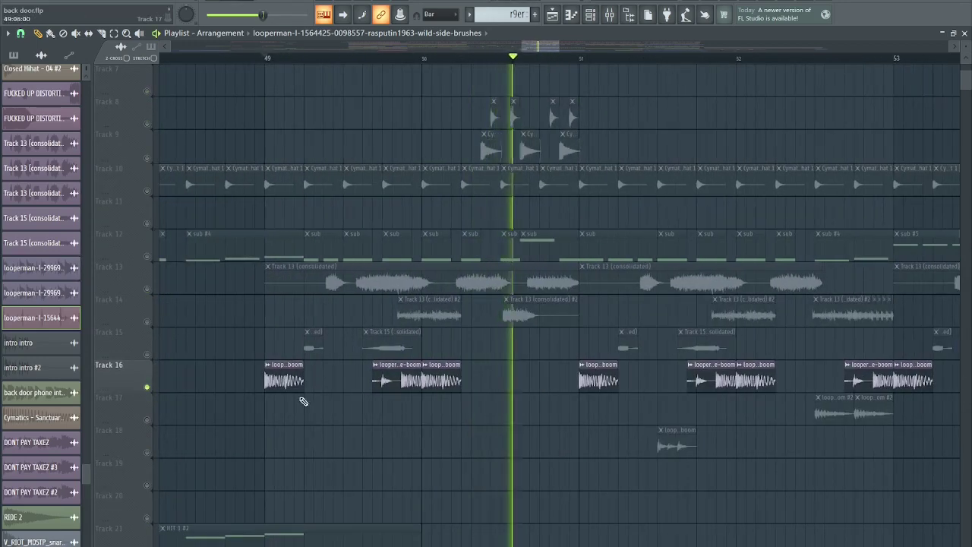
key("space")
Step: Place the full trap-drums-vine-boom sample on Track 19 at bar 49 and play it soloed
left_click(288, 382)
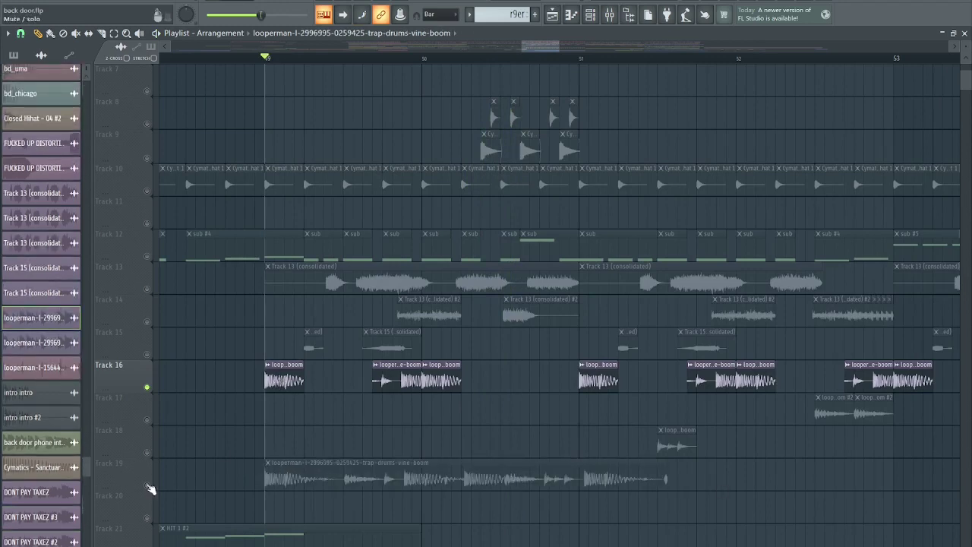
right_click(147, 485)
key("space")
Step: Open Fruity parametric EQ 2 on the vine-boom mixer insert, try lowering its low cut, and undo that change
left_click(610, 15)
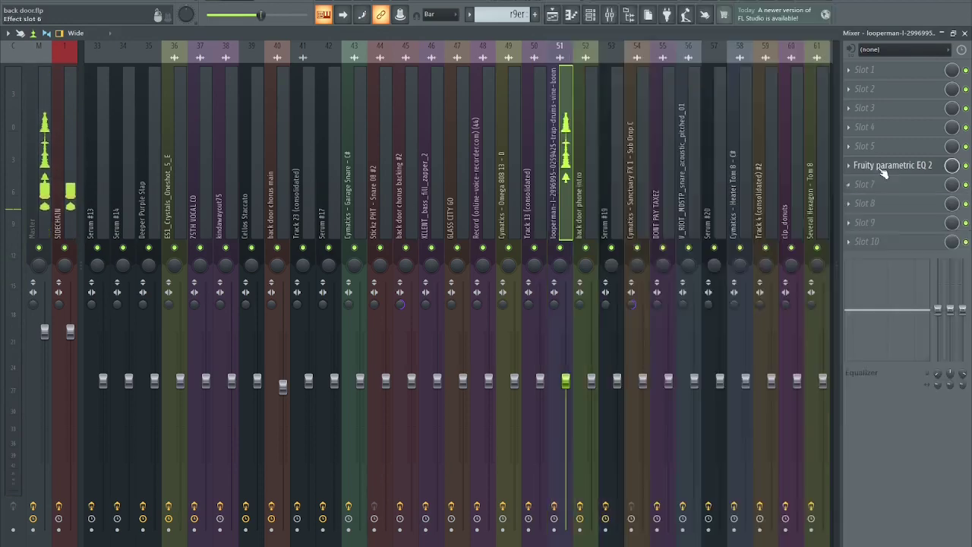
left_click(884, 167)
left_click_drag(180, 247, 65, 245)
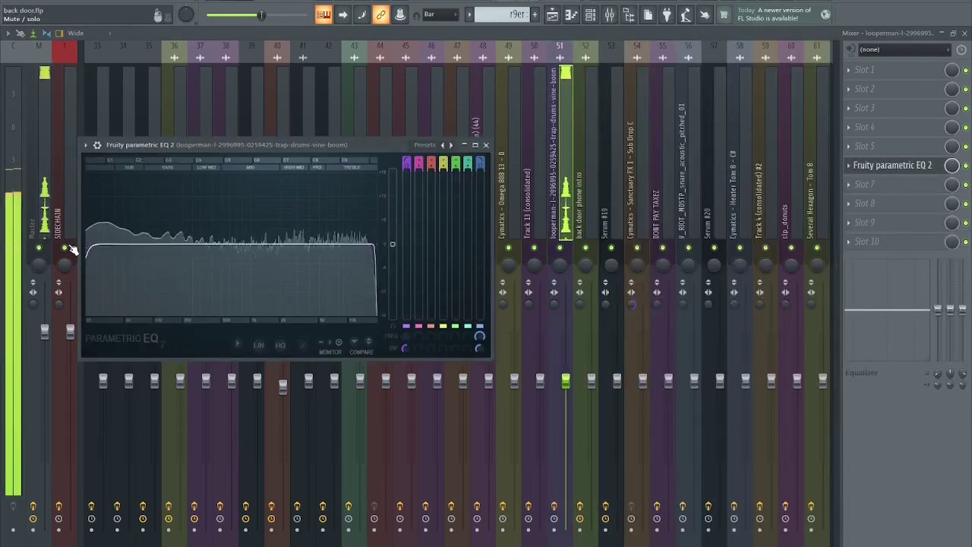
key("ctrl+z")
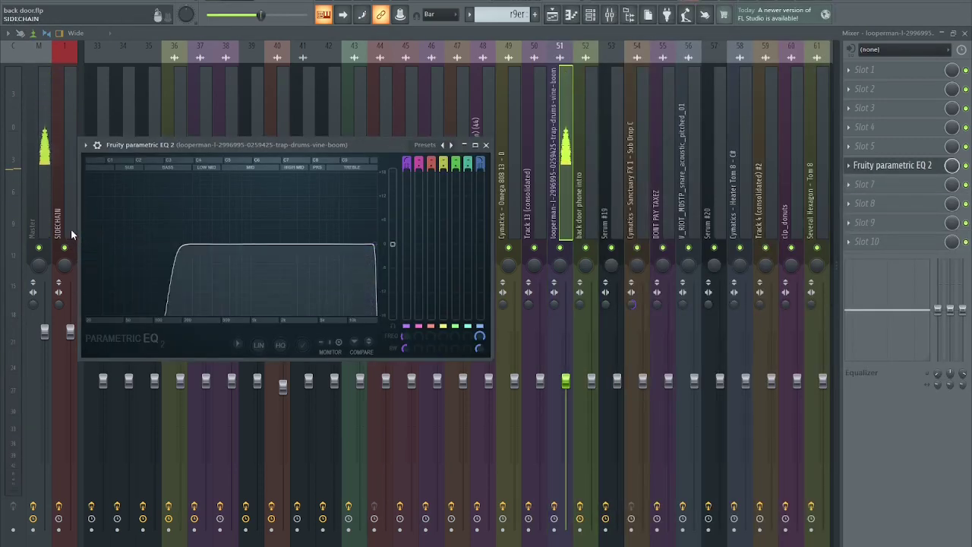
Step: Return to the playlist, release the Track 19 solo and delete the full vine-boom sample from that track
key("F5")
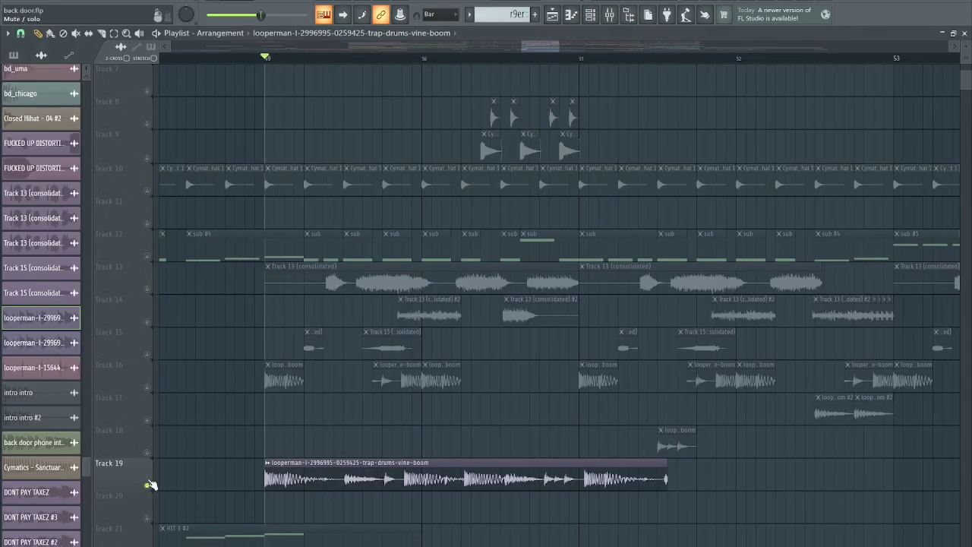
right_click(148, 484)
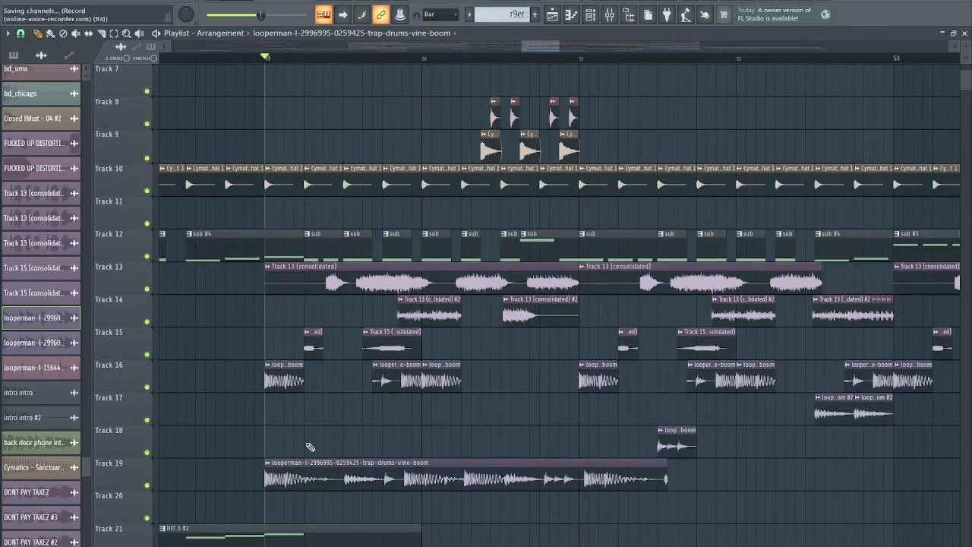
right_click(304, 466)
Step: Solo Track 15 and audition its consolidated clips from bar 49
key("space")
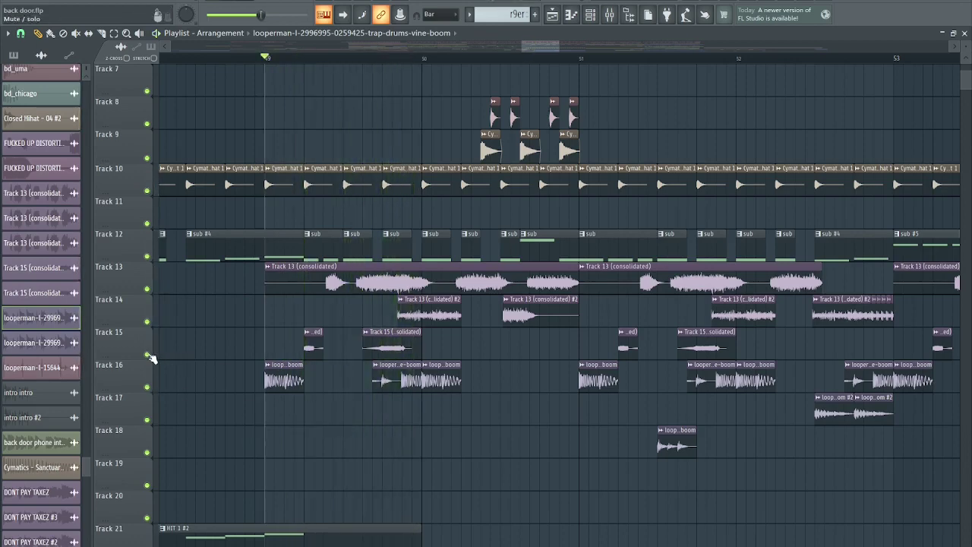
left_click(148, 355, "ctrl")
scroll(330, 413, "up", 3)
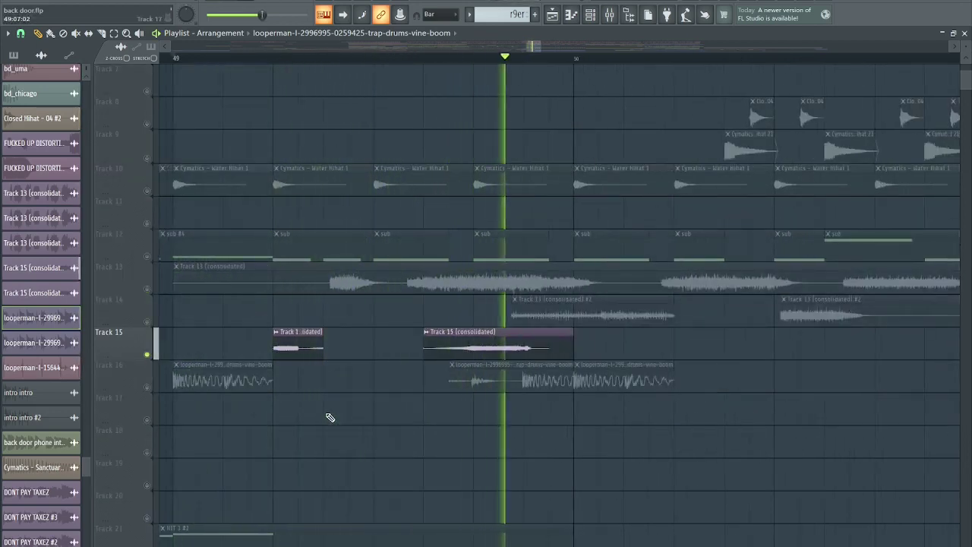
key("space")
scroll(329, 416, "down", 3)
scroll(145, 255, "down", 3)
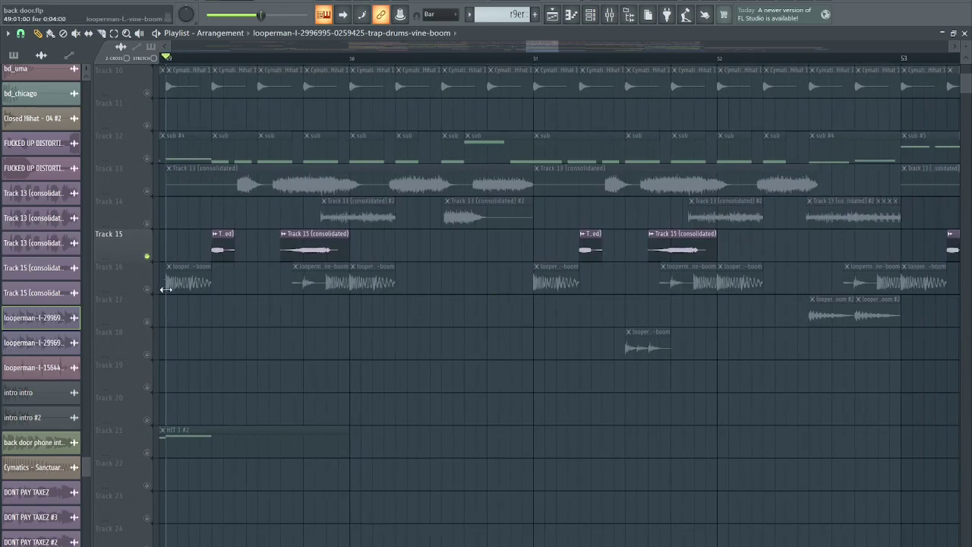
Step: Replay the soloed Track 15 from bar 49, check the audio mixer in OBS and return to the FL Studio playlist
scroll(166, 289, "up", 3)
key("space")
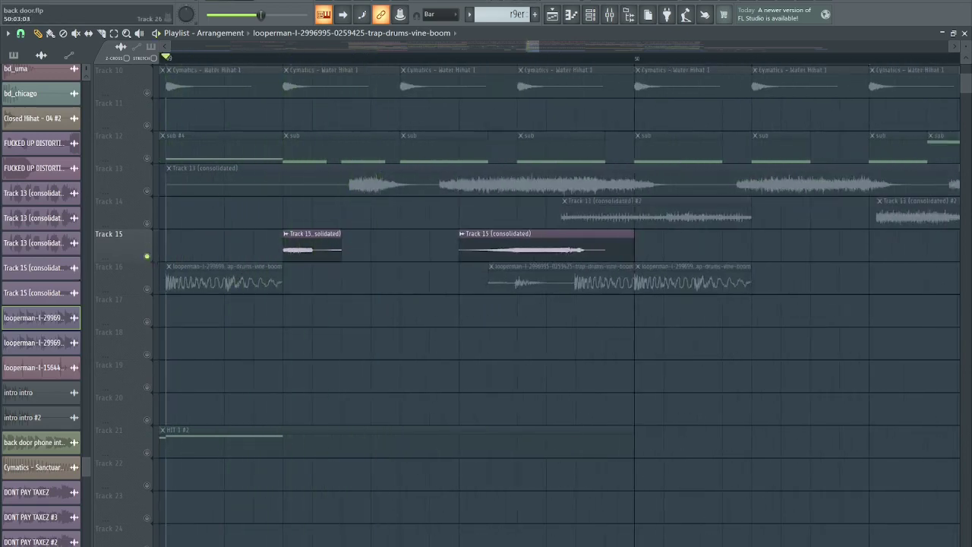
key("alt+Tab")
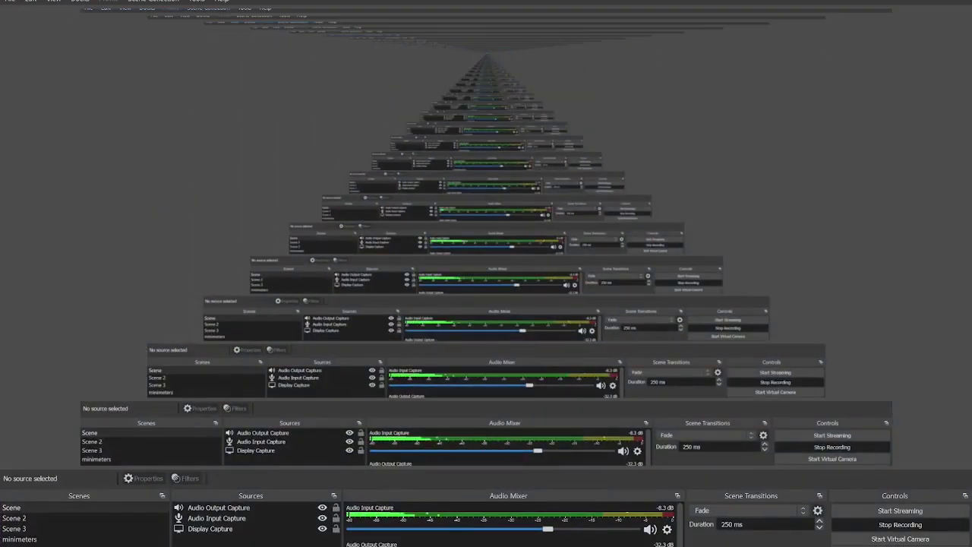
key("alt+Tab")
scroll(454, 313, "down", 2)
scroll(452, 315, "up", 2)
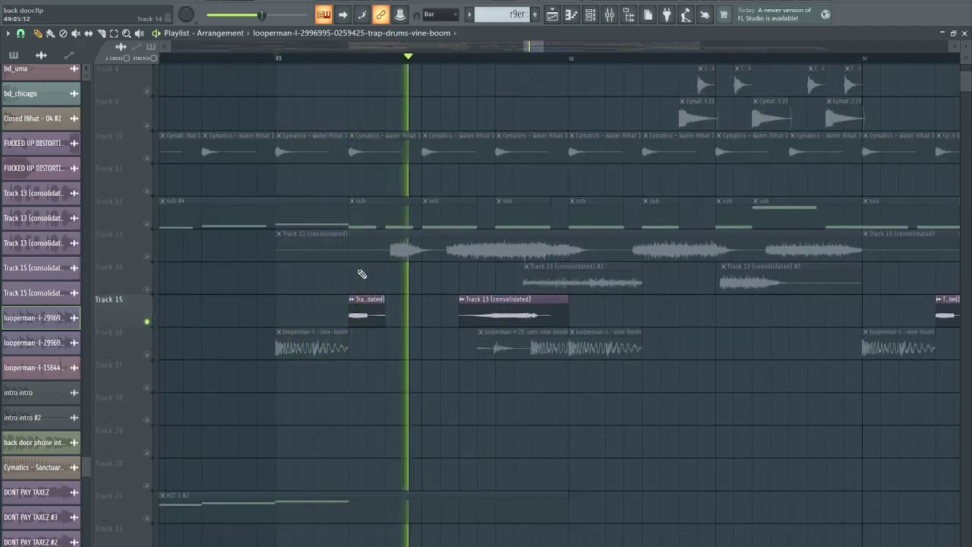
Step: Solo Track 13, play its consolidated clips from bar 49 and release the solo
left_click(148, 257)
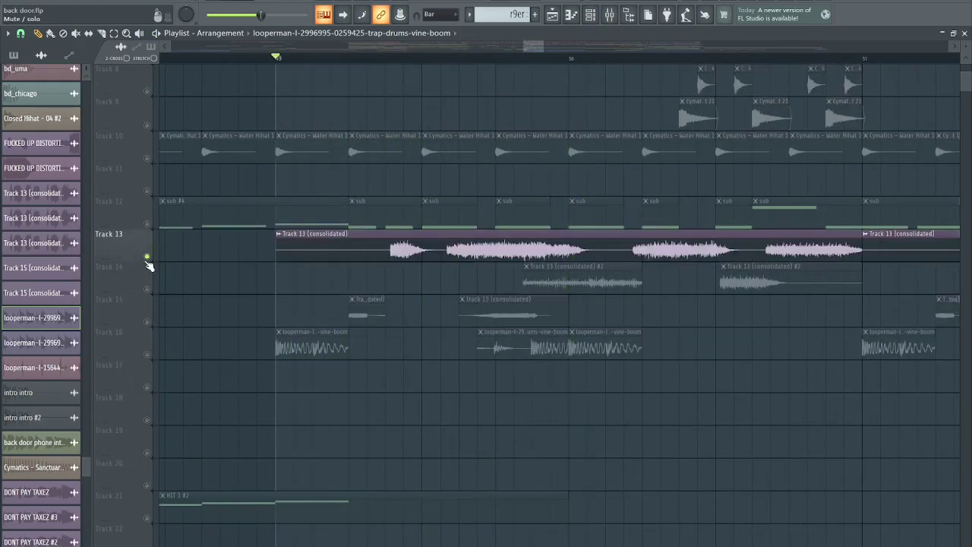
key("space")
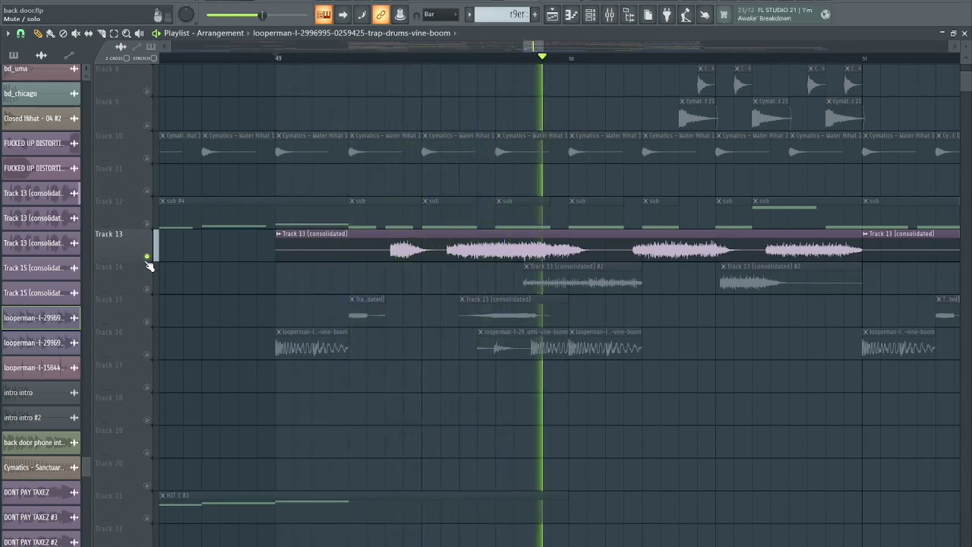
scroll(348, 304, "down", 2)
scroll(525, 413, "down", 2)
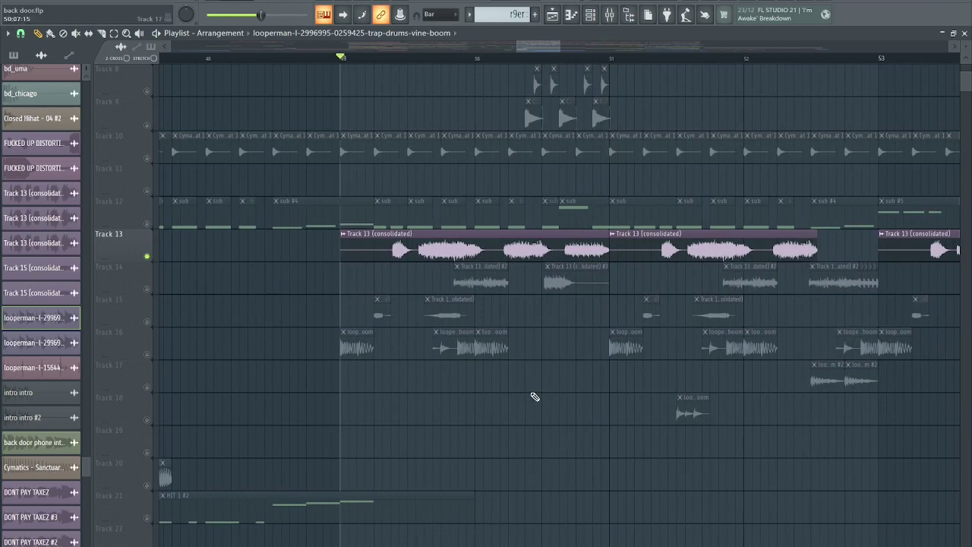
scroll(426, 399, "up", 3)
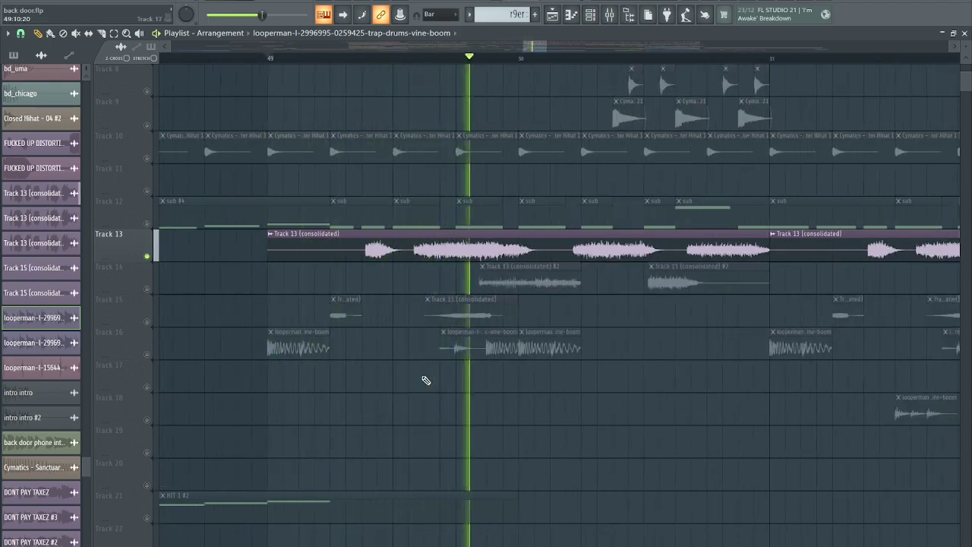
scroll(426, 380, "down", 3)
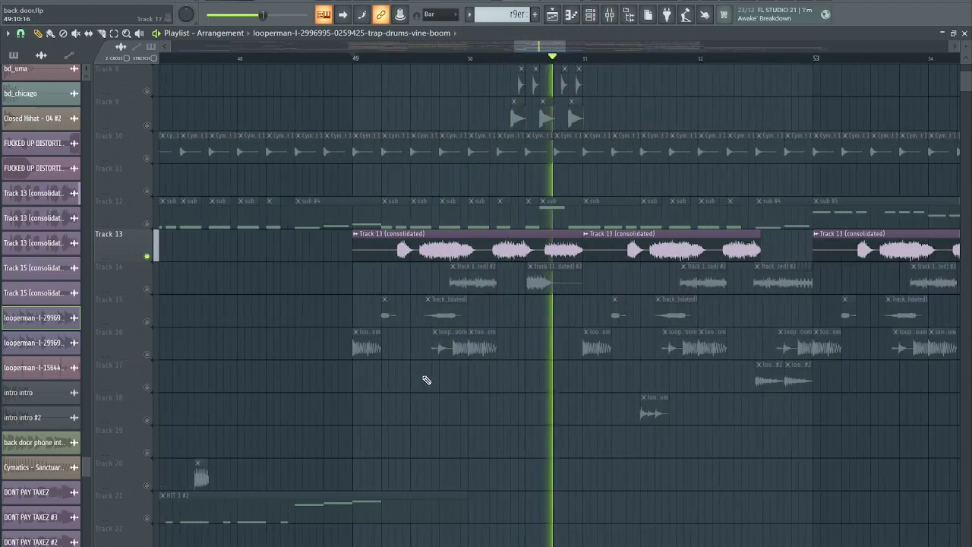
key("space")
right_click(147, 257)
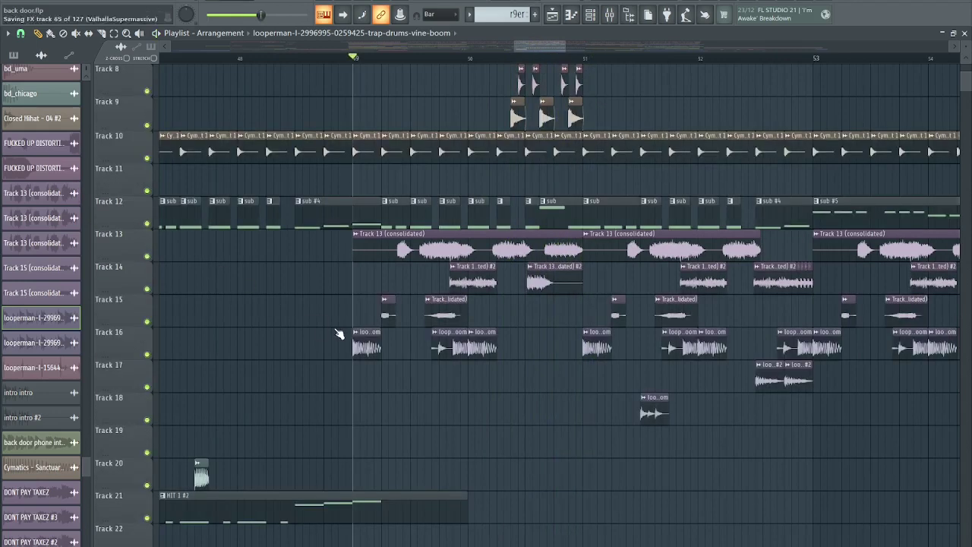
Step: Toggle the Track 21 solo on and off, and play the full mix into bar 49 while reviewing the lower tracks
right_click(153, 518)
right_click(154, 518)
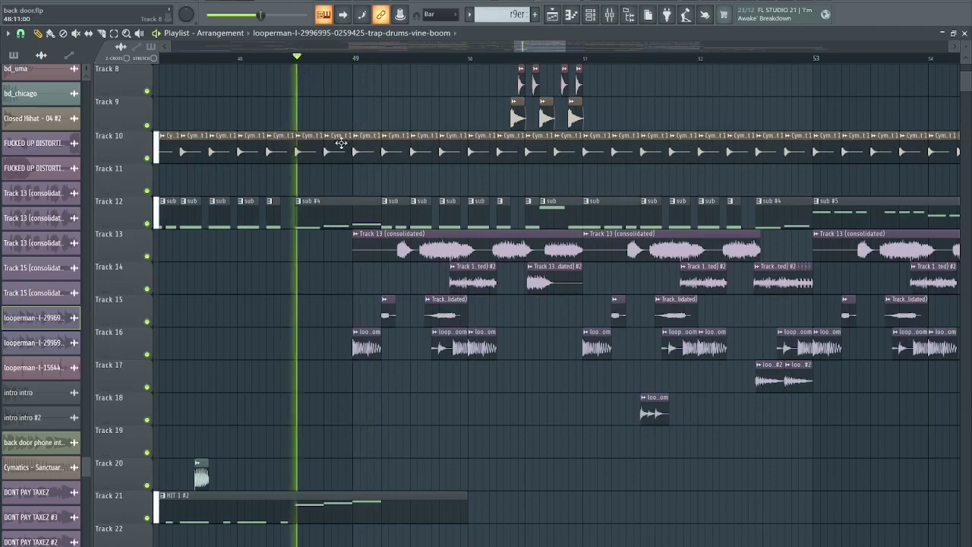
scroll(356, 457, "up", 5)
scroll(411, 434, "up", 1)
scroll(407, 424, "down", 5)
scroll(417, 407, "down", 2)
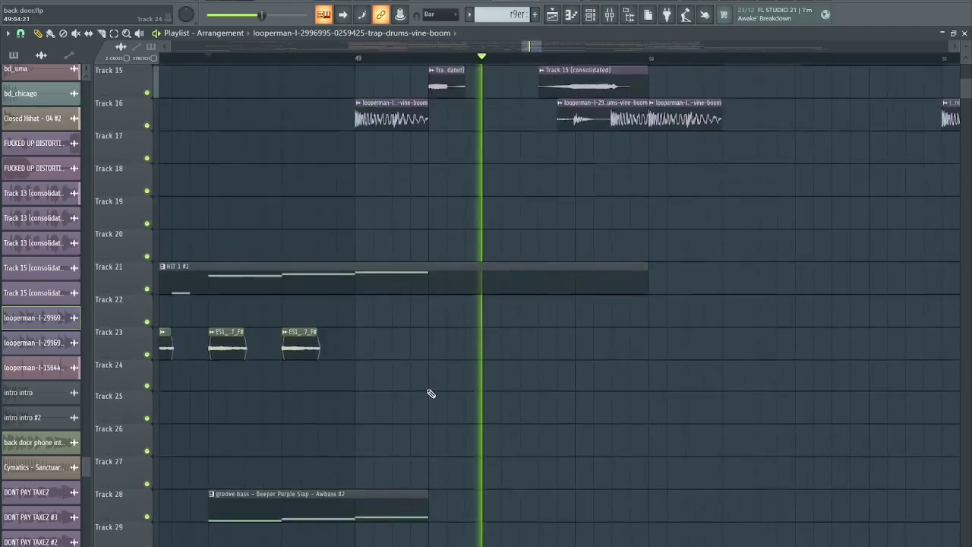
scroll(431, 393, "down", 7)
scroll(498, 423, "down", 5)
scroll(499, 423, "up", 5)
key("space")
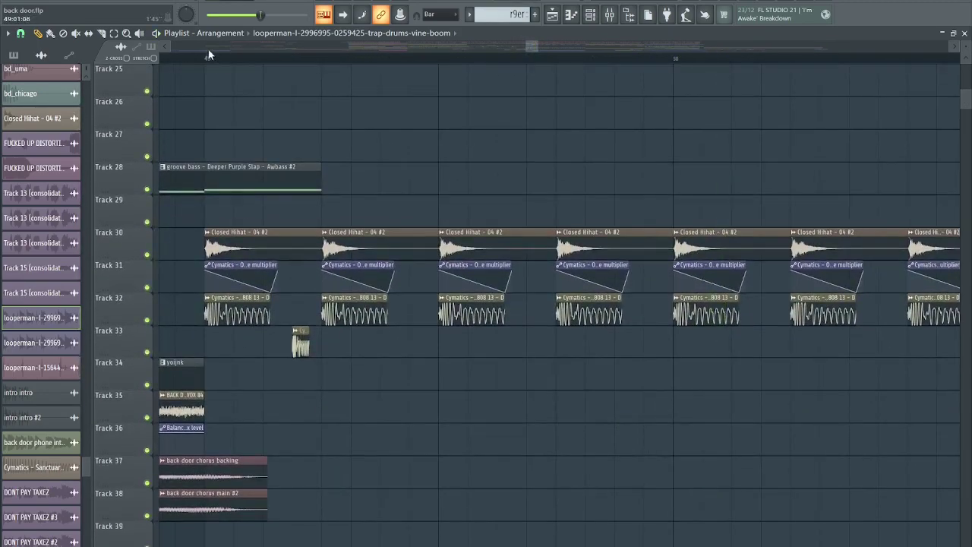
Step: Solo Track 32 to audition its Omega 808 clips from bar 49, and compare them with the Track 4 brushes soloed
scroll(320, 279, "down", 2)
right_click(150, 321)
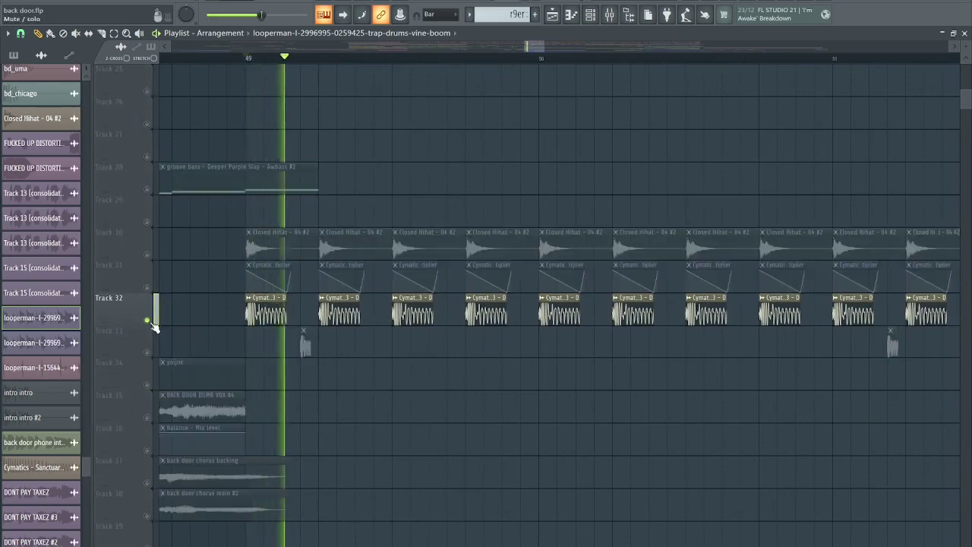
scroll(314, 354, "up", 20)
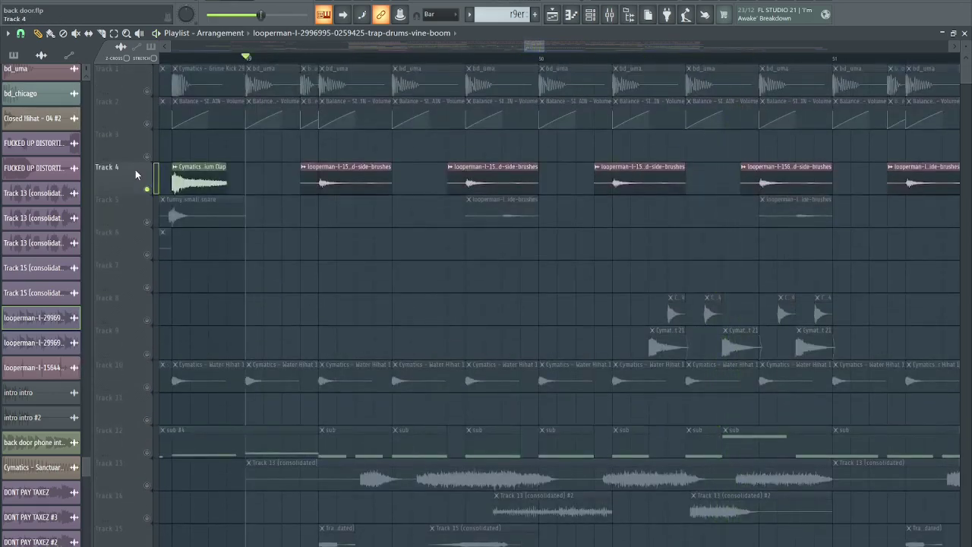
scroll(256, 250, "down", 18)
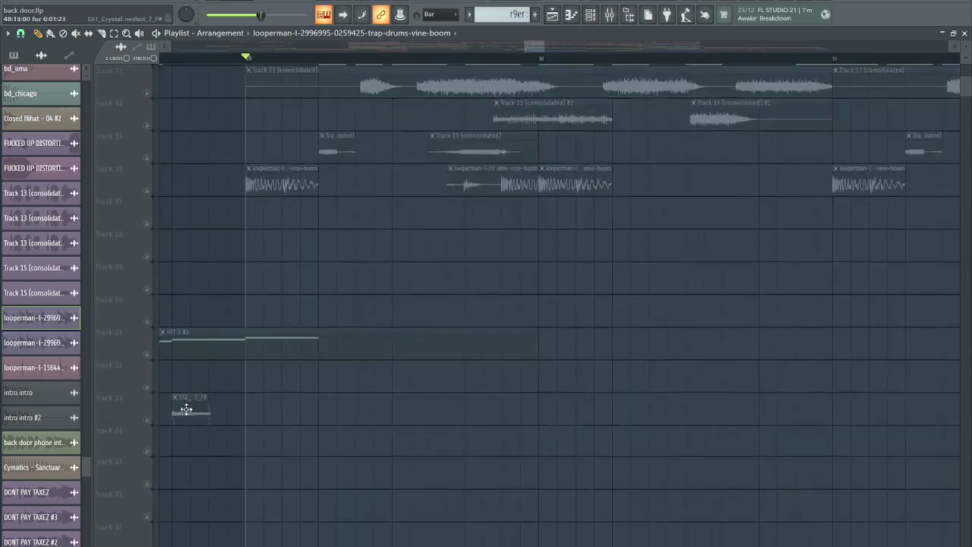
Step: Solo Track 32 again and inspect the Omega 808 clip's channel settings and the kHs Transient Shaper on its mixer insert
scroll(188, 412, "down", 1)
left_click(153, 387)
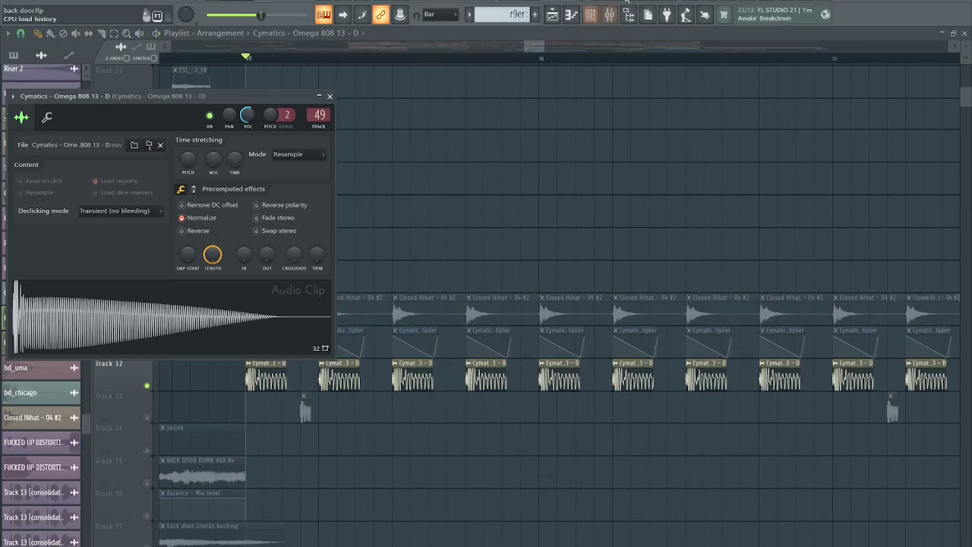
left_click(611, 15)
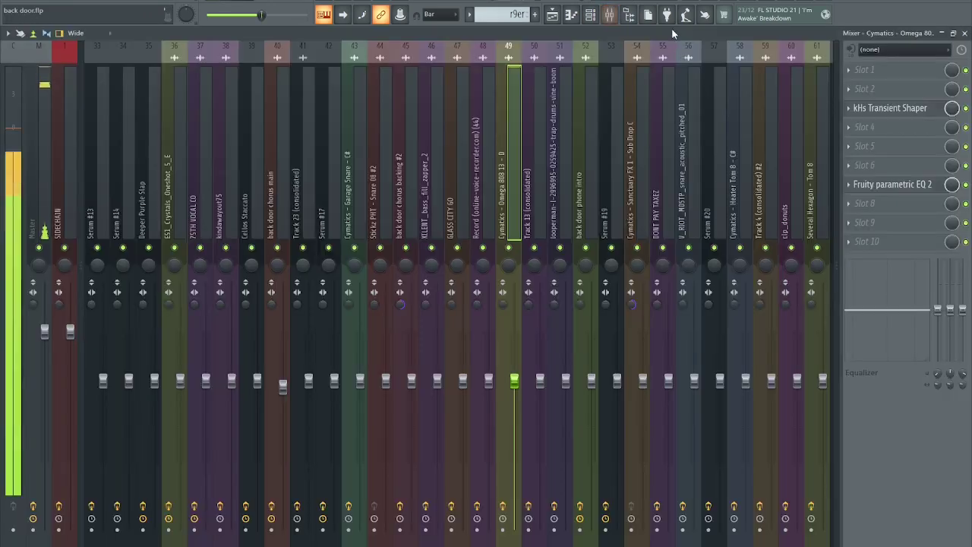
left_click(881, 108)
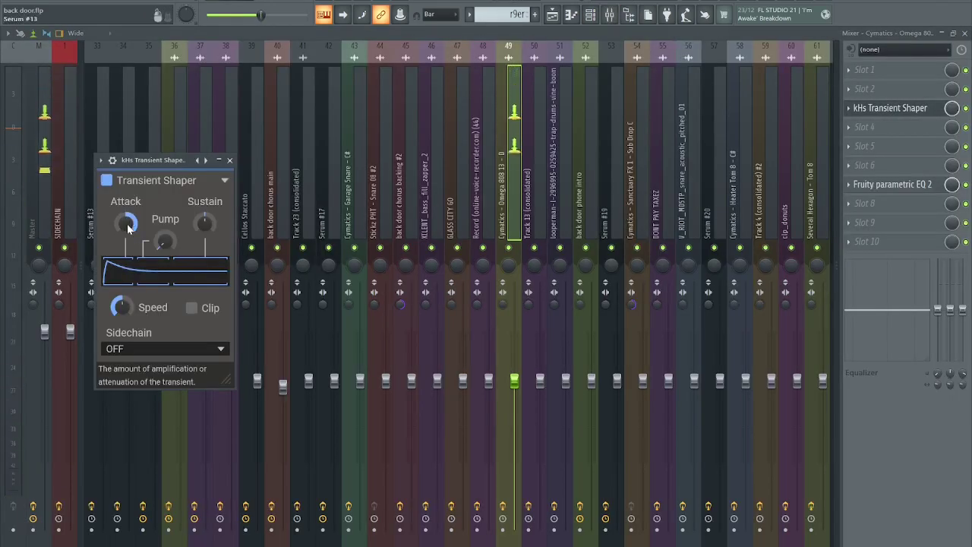
Step: Raise the low-cut frequency in the Omega 808 insert's Fruity parametric EQ 2 and release the Track 32 solo
left_click(886, 184)
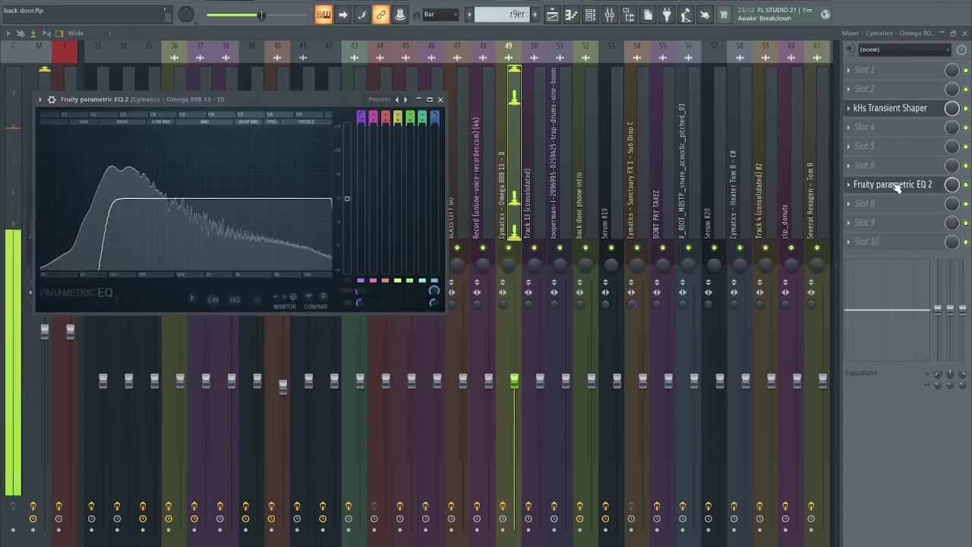
left_click_drag(108, 199, 183, 191)
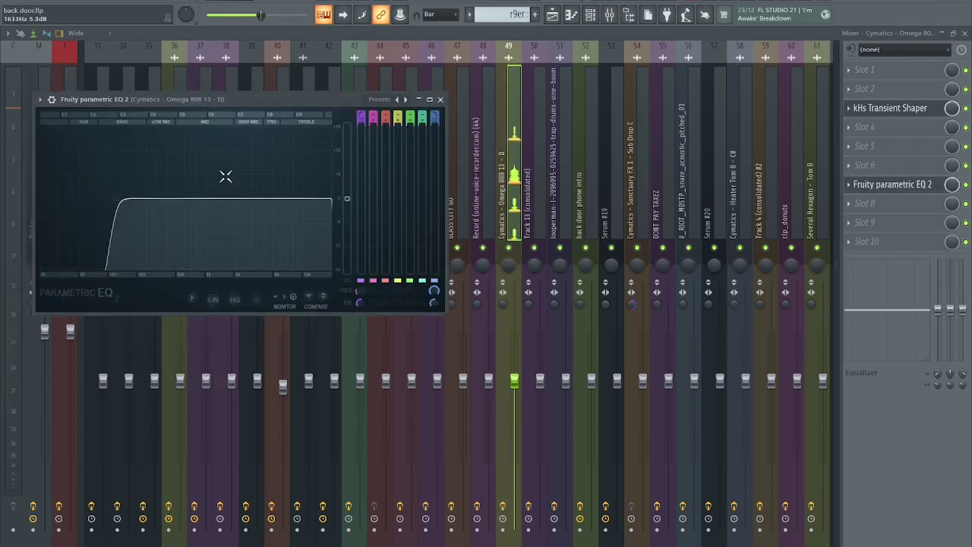
key("Escape")
key("Escape")
key("Escape")
key("Escape")
right_click(148, 418)
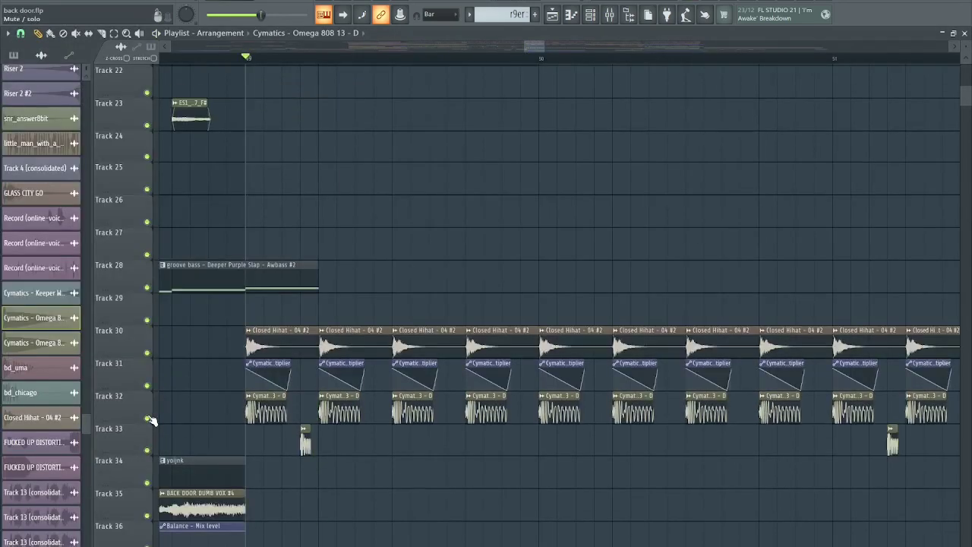
Step: Play the full mix from bar 49, and solo Track 33 to audition its Omega 808 clip
key("space")
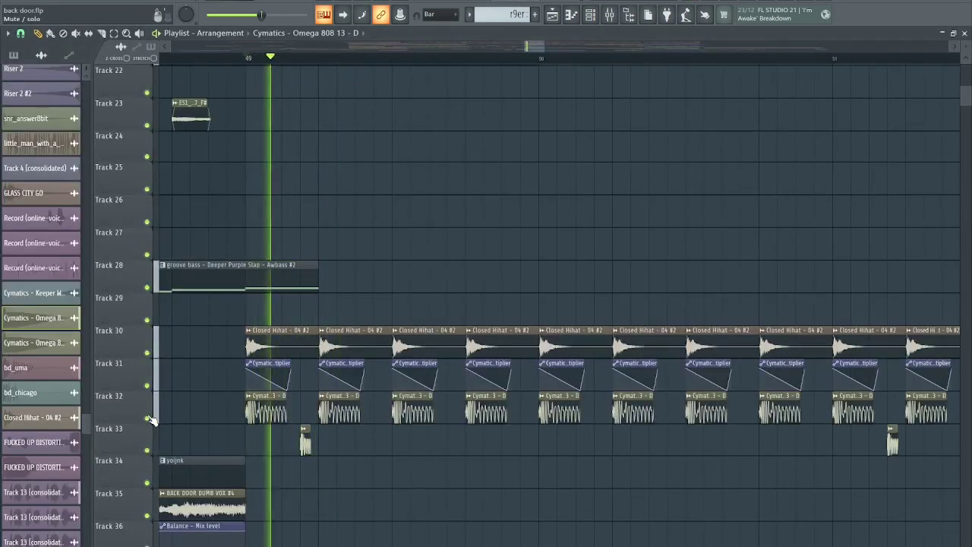
key("space")
scroll(190, 423, "up", 3)
left_click(147, 451, "ctrl")
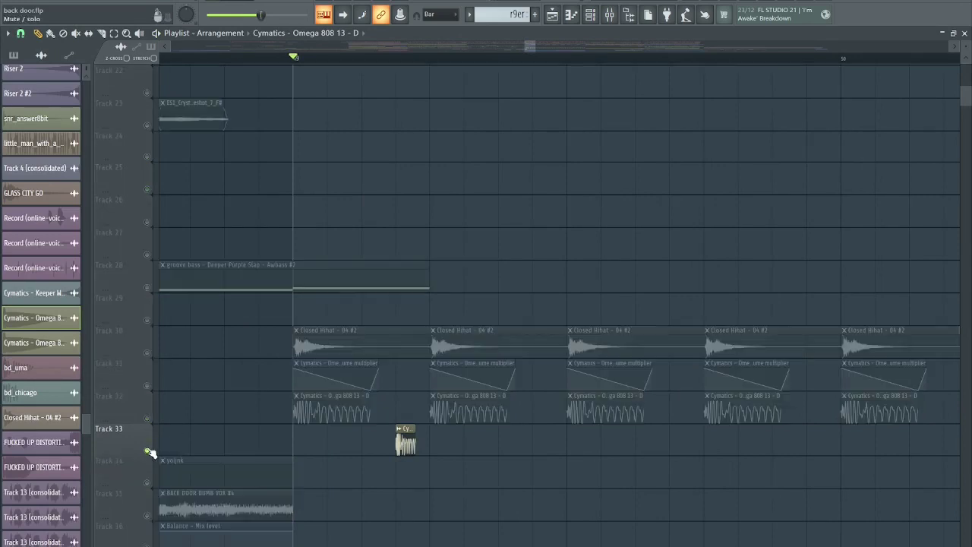
key("space")
key("space")
Step: Add Track 32 to the solo, audition both Omega 808 tracks together from bar 49, and inspect the Track 33 clip's channel settings
left_click(149, 418)
scroll(347, 513, "up", 1)
key("space")
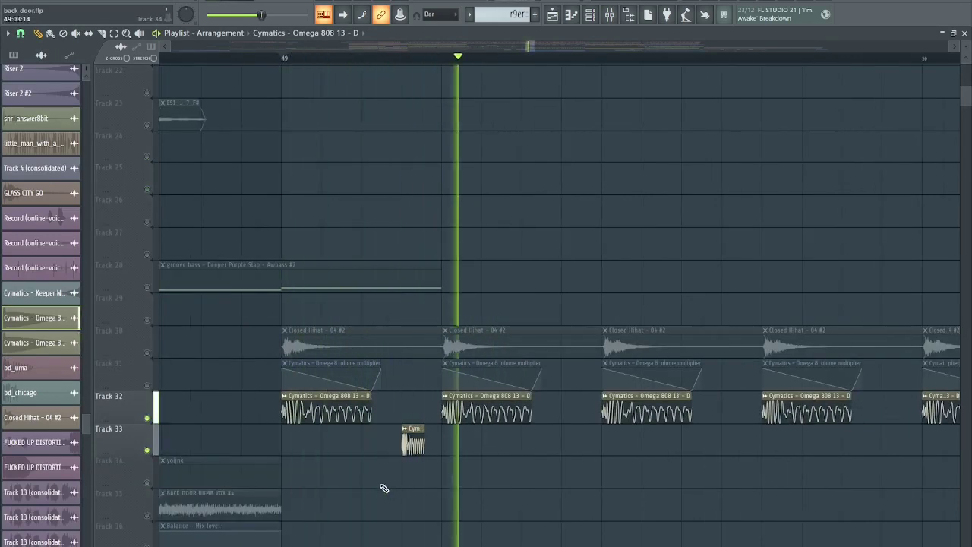
key("space")
double_click(408, 445)
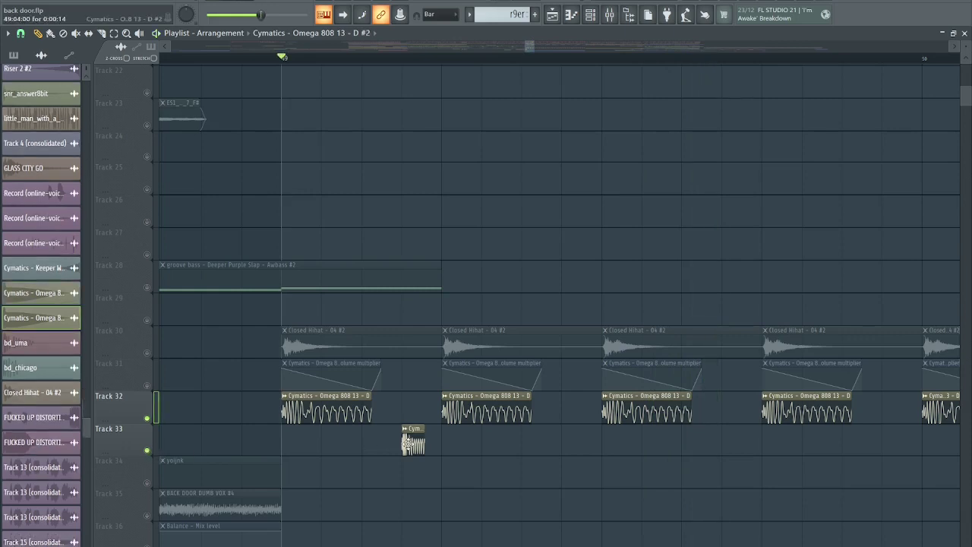
key("space")
key("Escape")
key("space")
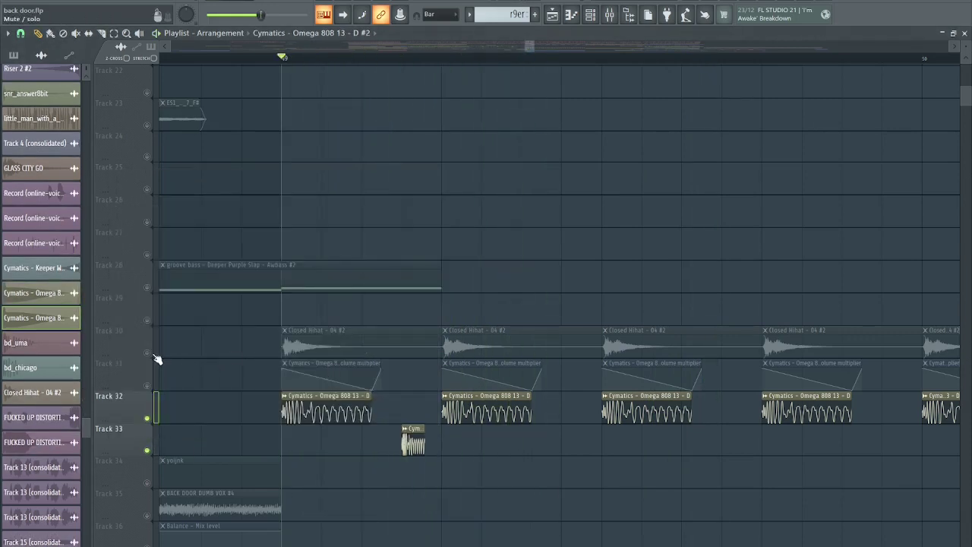
Step: Solo Track 30 to audition its Closed Hihat clips from bar 49, and inspect the clip's channel settings
right_click(152, 354)
key("space")
scroll(364, 347, "down", 1)
double_click(364, 347)
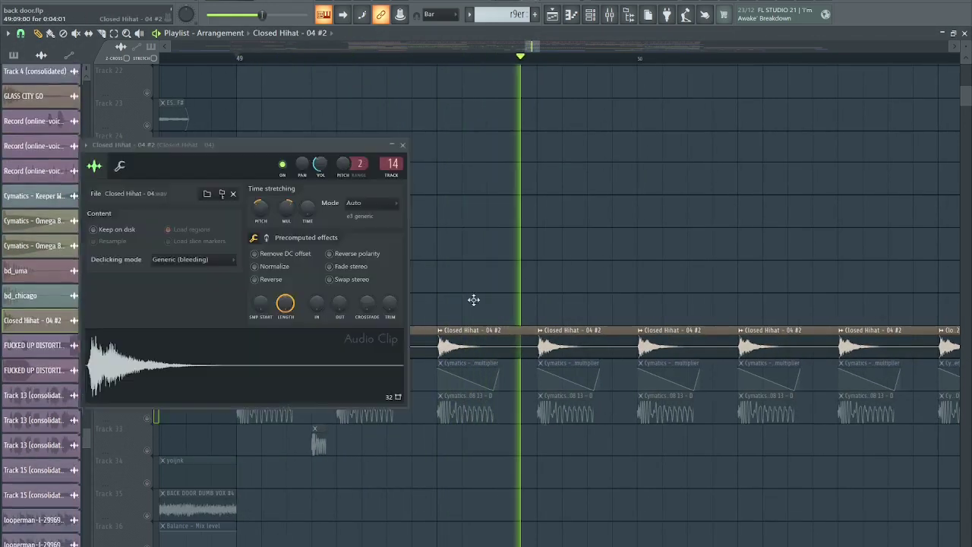
key("space")
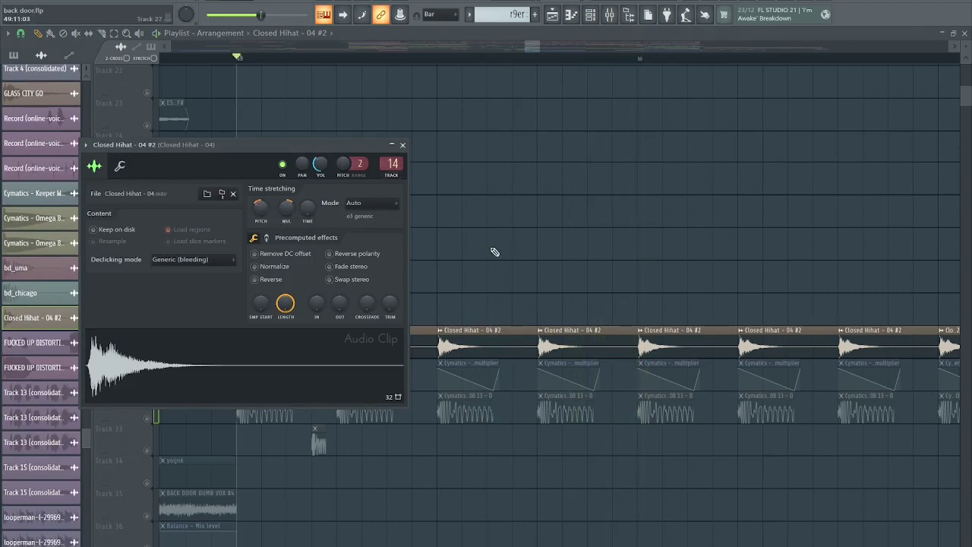
key("Escape")
Step: Release the Track 30 solo and play the full mix from bar 49 into bar 51 while reviewing Tracks 12 to 28
right_click(152, 352)
key("space")
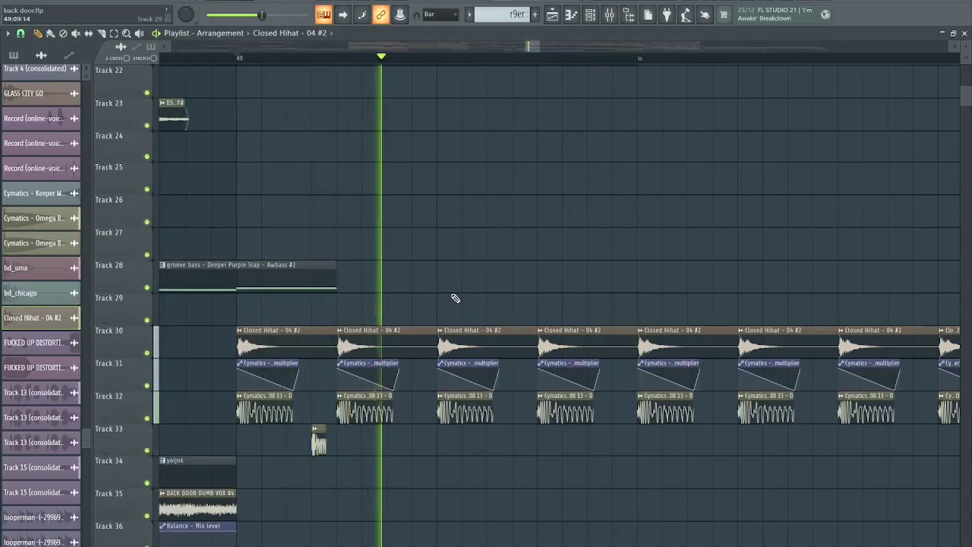
scroll(456, 300, "up", 4)
scroll(550, 387, "up", 5)
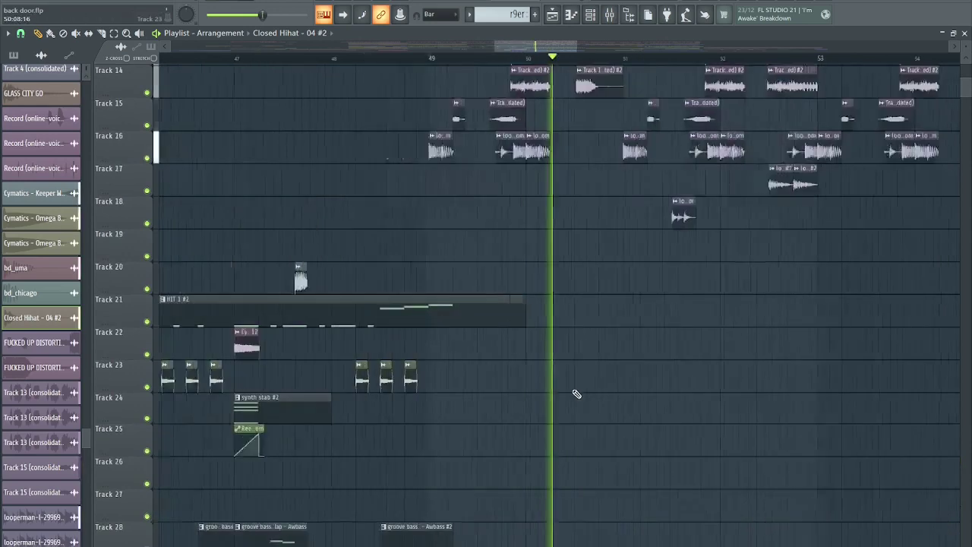
scroll(466, 398, "up", 2)
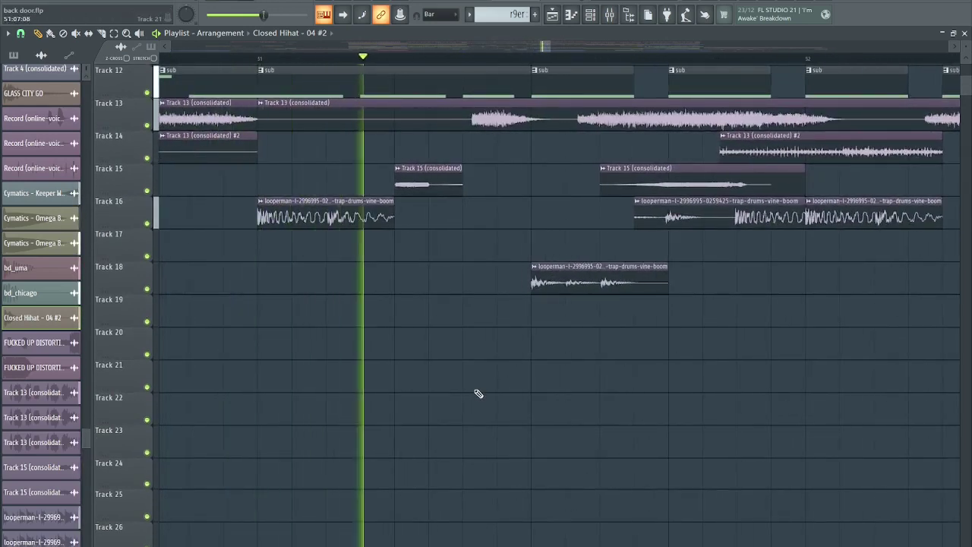
scroll(483, 395, "down", 2)
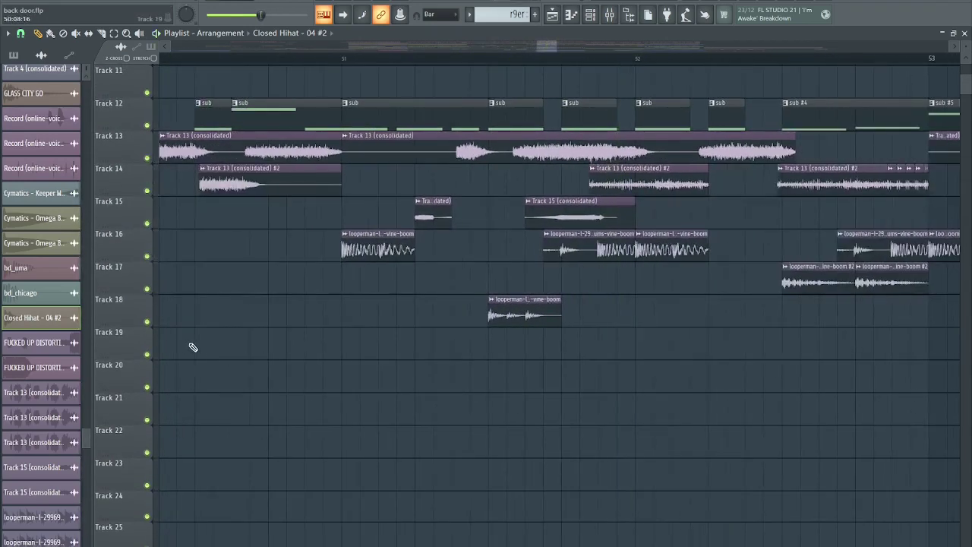
Step: Solo Track 18 to audition its vine-boom clip, and compare it with the full mix played from bar 51
right_click(149, 323)
key("space")
key("space")
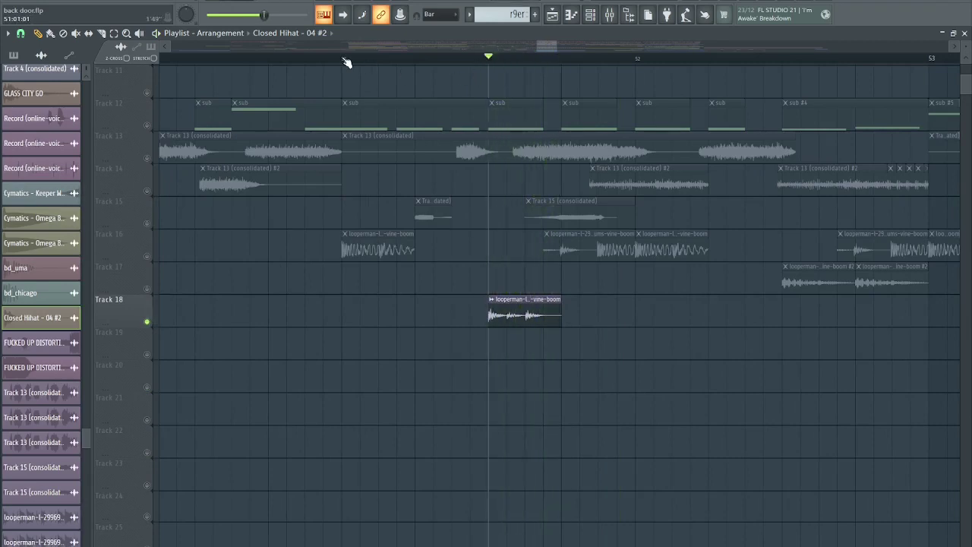
right_click(148, 322)
key("space")
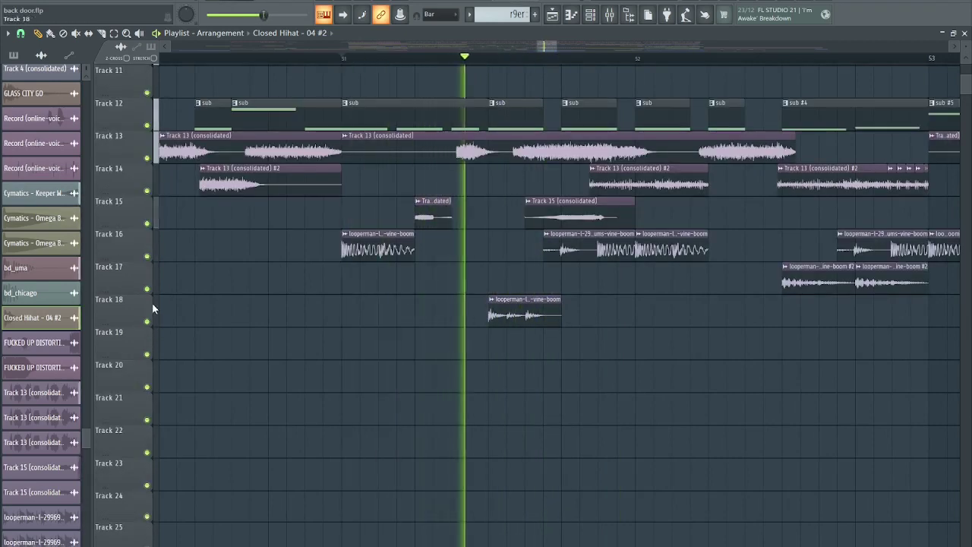
scroll(334, 215, "up", 2)
key("space")
scroll(266, 306, "up", 3)
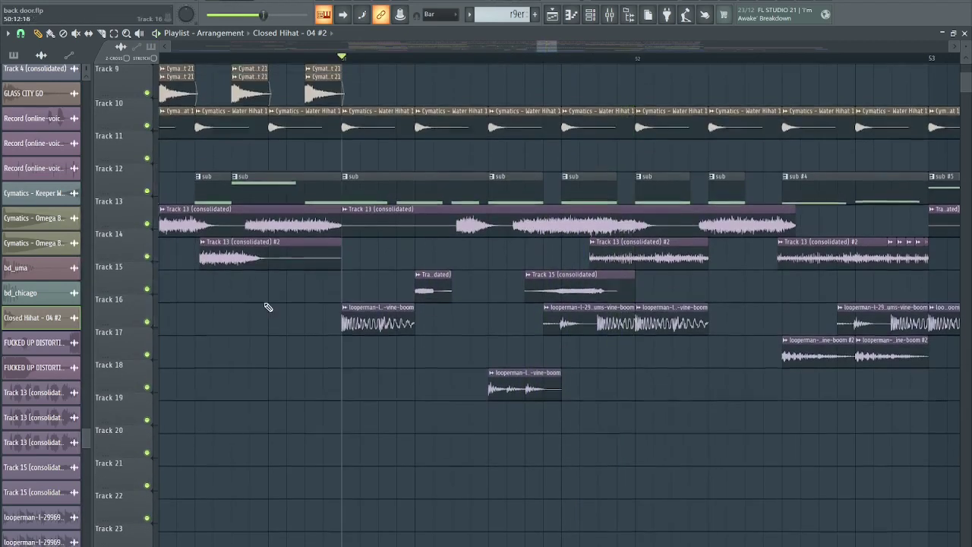
Step: Solo Track 6 to audition its Essential Stadium Clap clips leading into bar 53, and release the solo
scroll(386, 283, "down", 2)
scroll(387, 282, "down", 2)
scroll(472, 262, "down", 2)
scroll(562, 327, "up", 3)
scroll(571, 332, "up", 3)
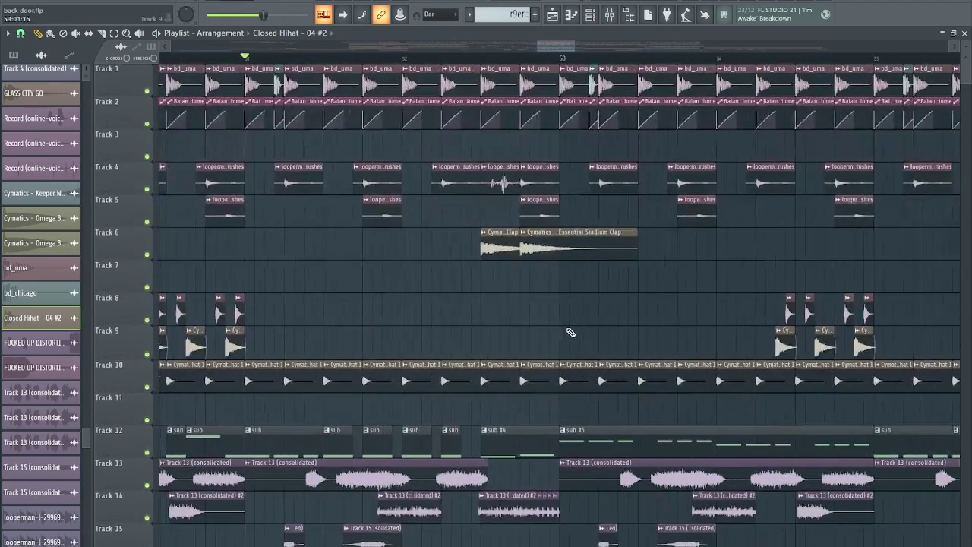
right_click(147, 255)
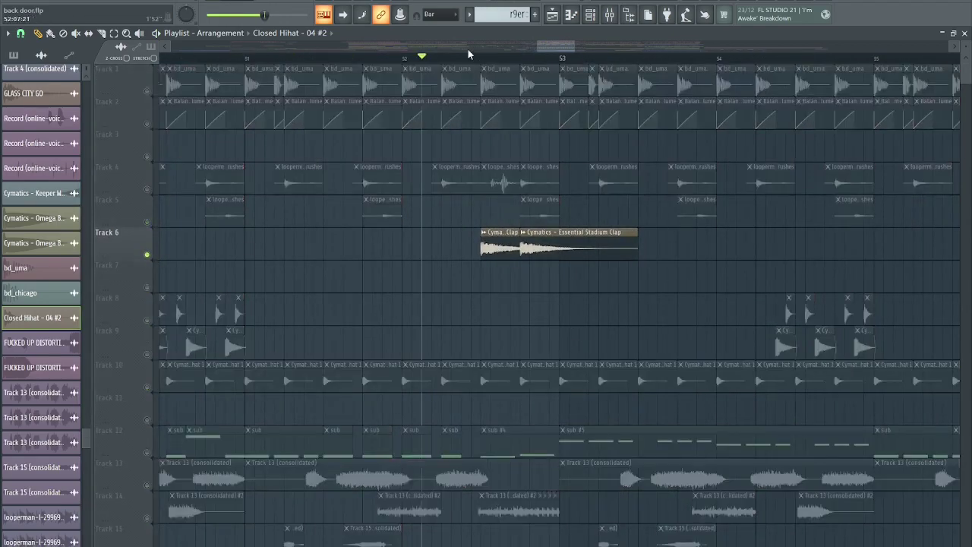
key("space")
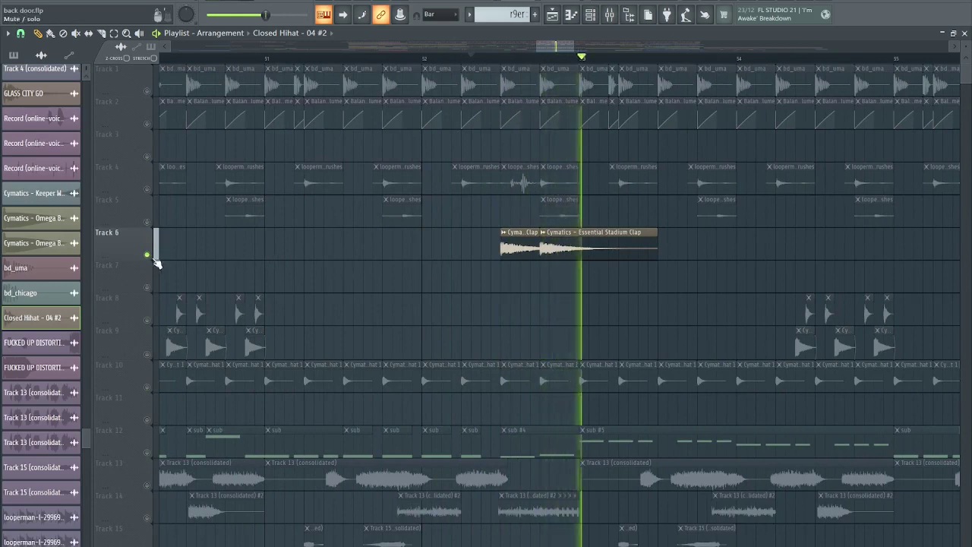
right_click(147, 254)
key("space")
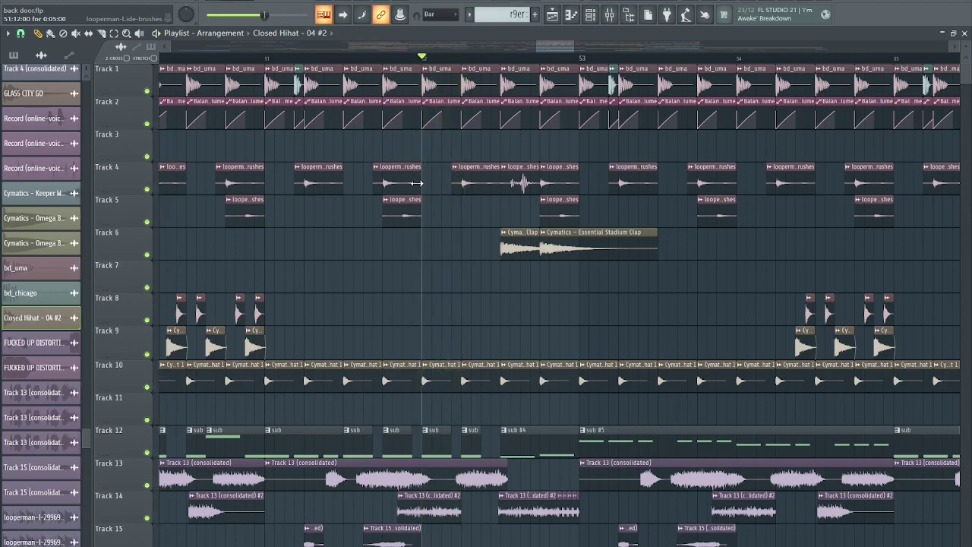
Step: Play the full mix from bar 52 into bar 53 and save the project
key("space")
key("ctrl+s")
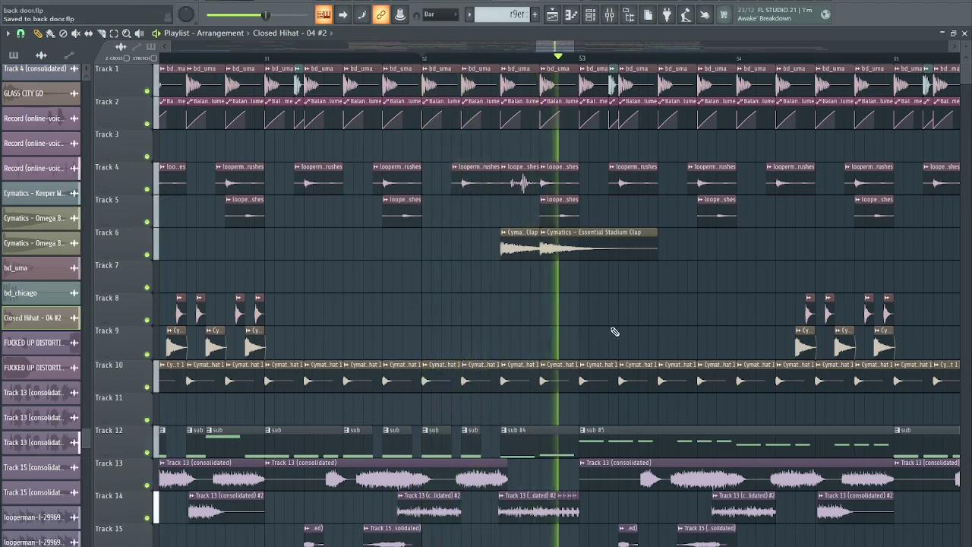
scroll(616, 332, "up", 4)
left_click_drag(386, 415, 386, 218)
scroll(386, 218, "down", 3)
left_click_drag(502, 349, 489, 254)
key("space")
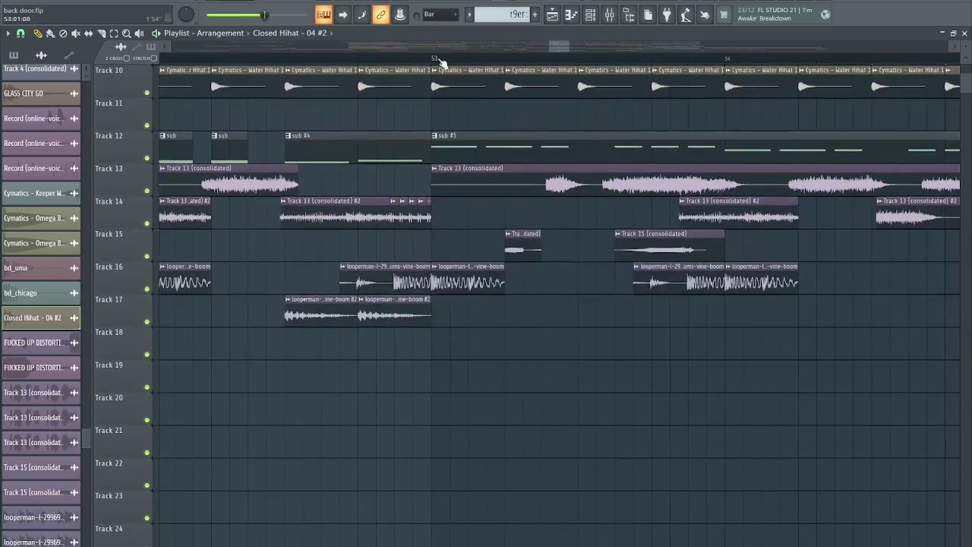
Step: View the sub #5 pattern's notes in the piano roll, and audition Track 12 soloed from bar 53 before releasing the solo
double_click(560, 152)
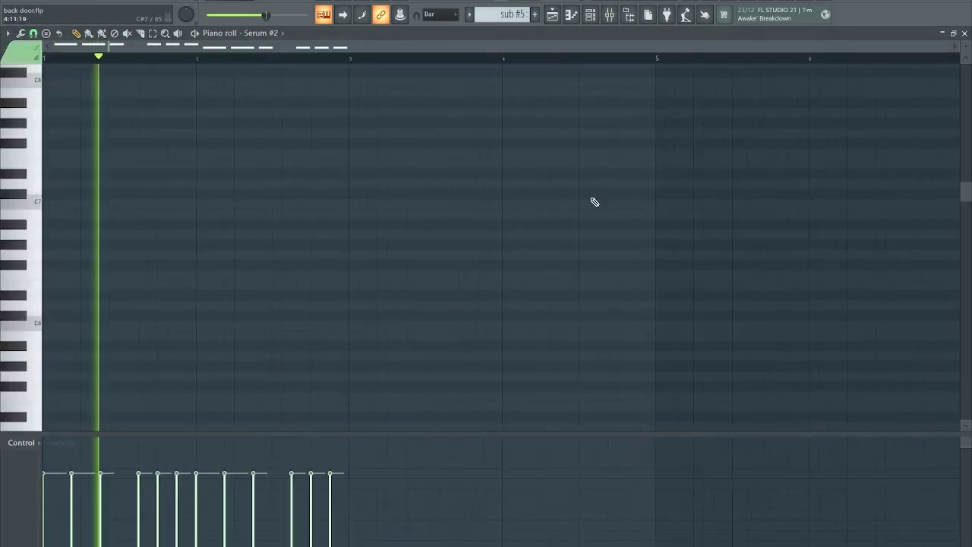
key("F5")
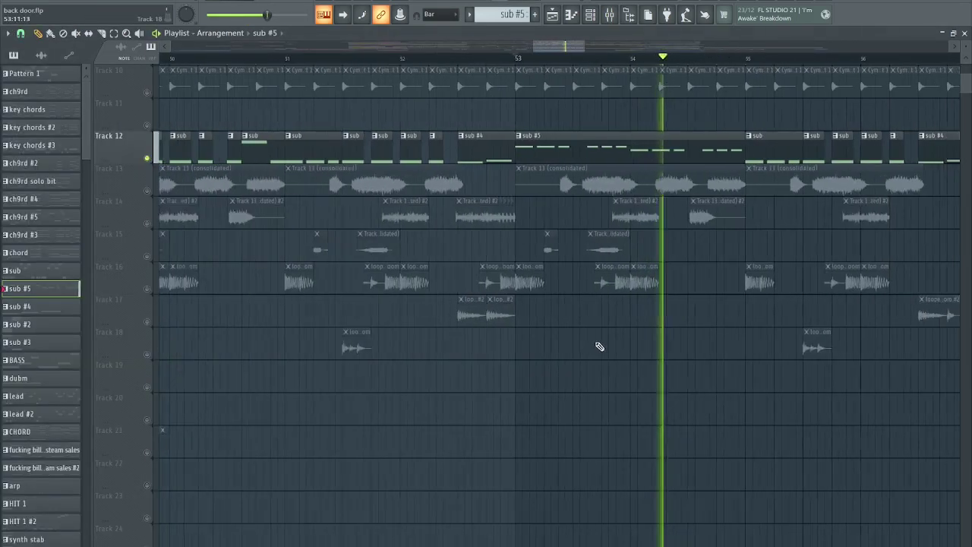
scroll(716, 352, "up", 3)
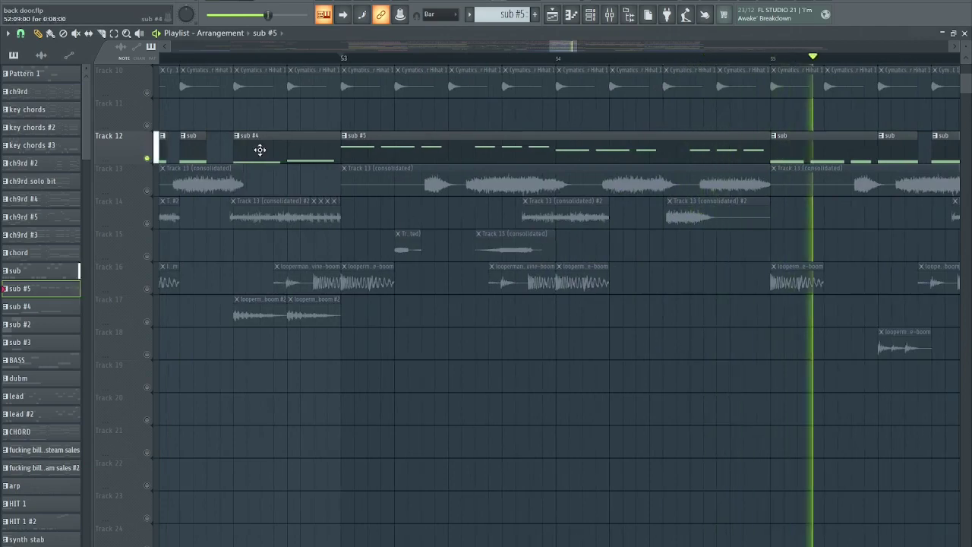
key("space")
right_click(150, 159)
Step: Review the tracks around the bar 53 section and save the project
scroll(488, 352, "down", 2)
scroll(490, 352, "up", 2)
scroll(490, 353, "down", 2)
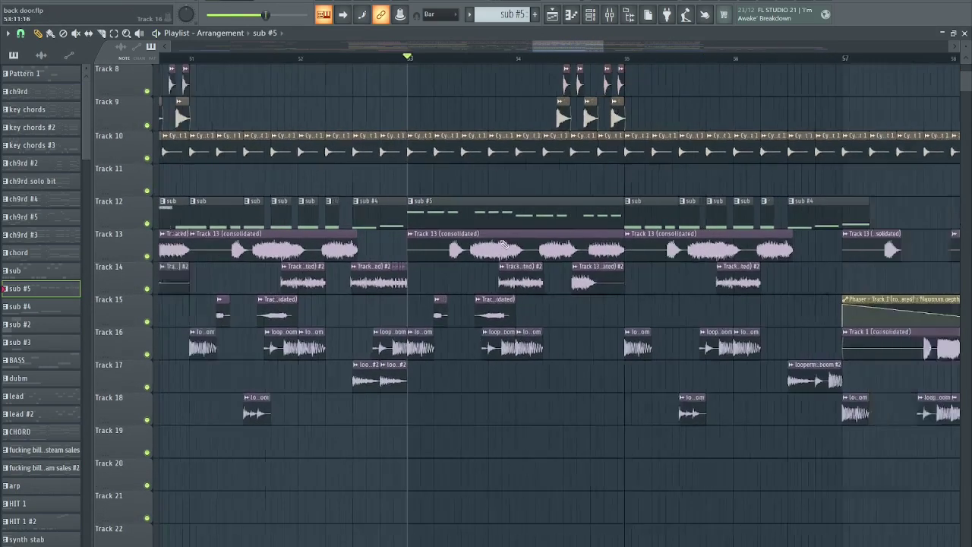
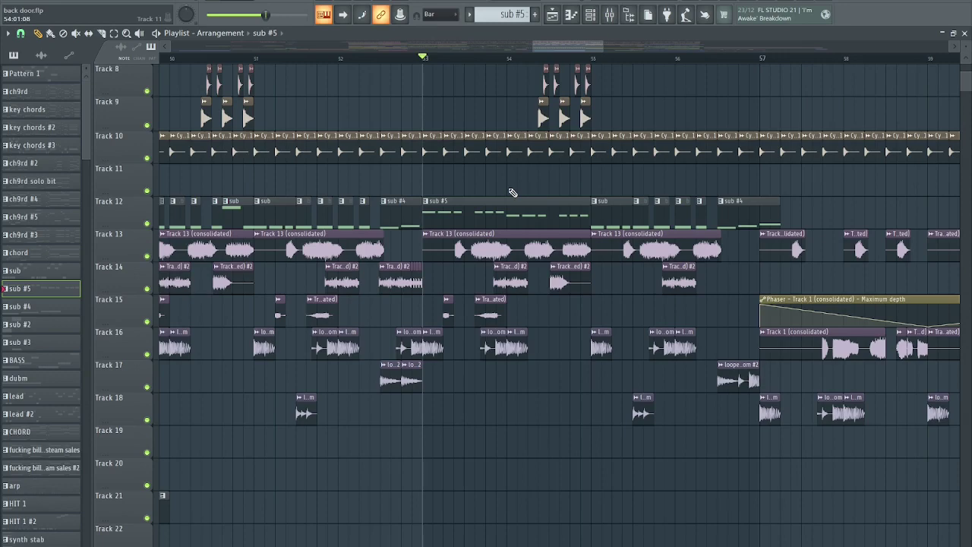
scroll(452, 161, "up", 3)
scroll(580, 177, "up", 2)
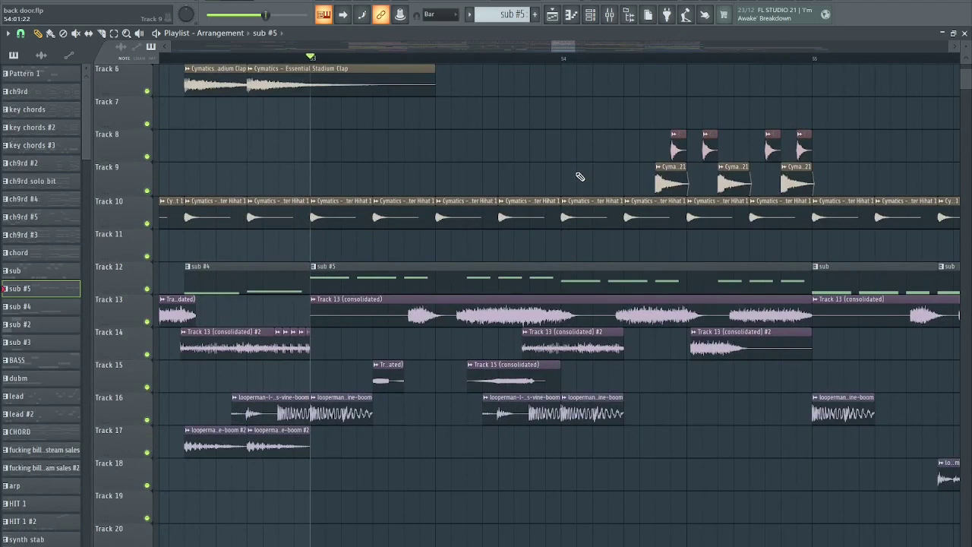
scroll(580, 177, "down", 3)
scroll(569, 245, "up", 3)
key("ctrl+s")
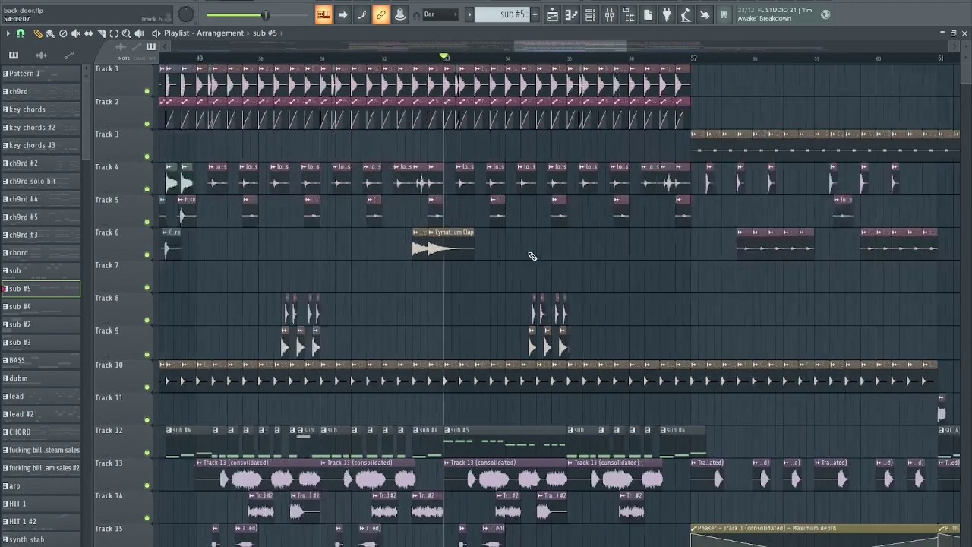
Step: Play the full mix from bar 57 and review the drum, bass and vocal clips on Tracks 1 to 18
scroll(522, 79, "down", 4)
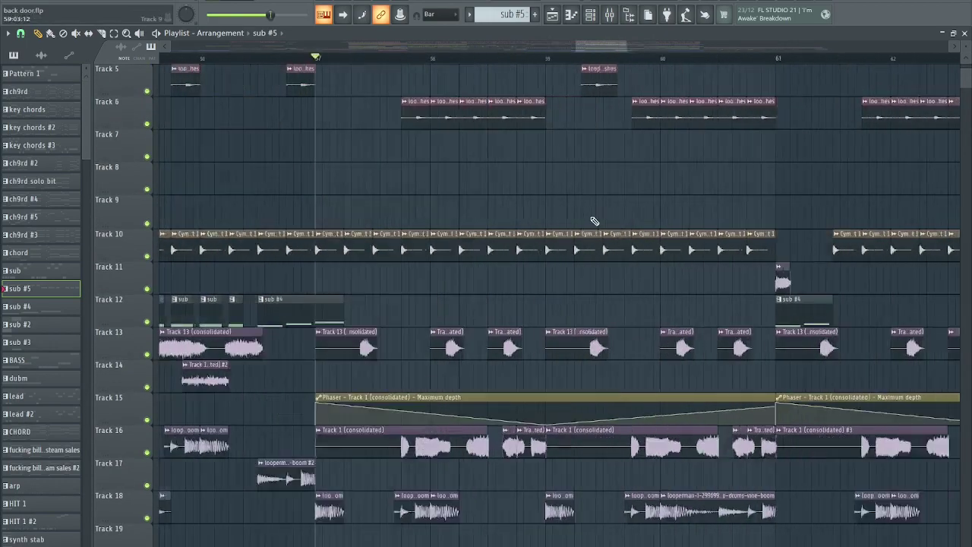
scroll(341, 425, "down", 2)
scroll(343, 422, "up", 2)
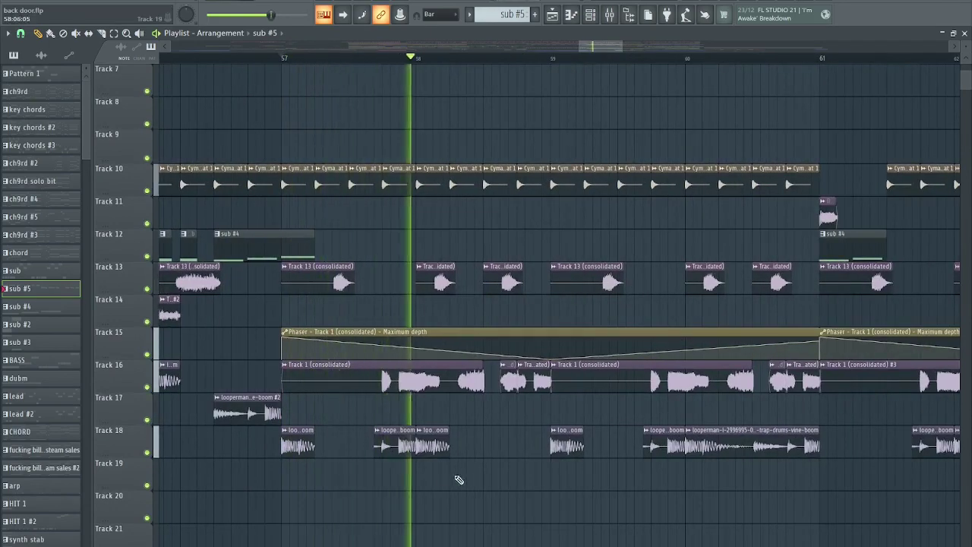
scroll(427, 490, "up", 6)
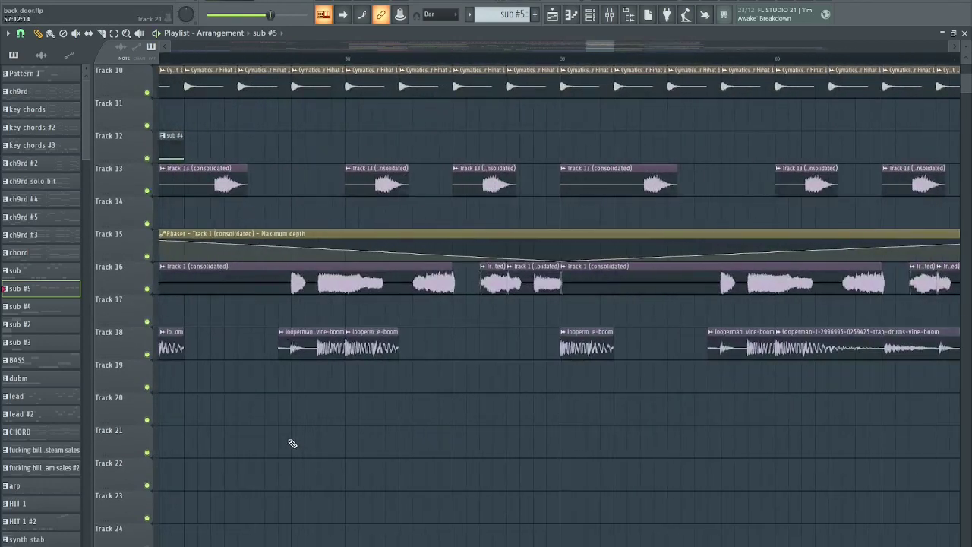
scroll(323, 441, "up", 6)
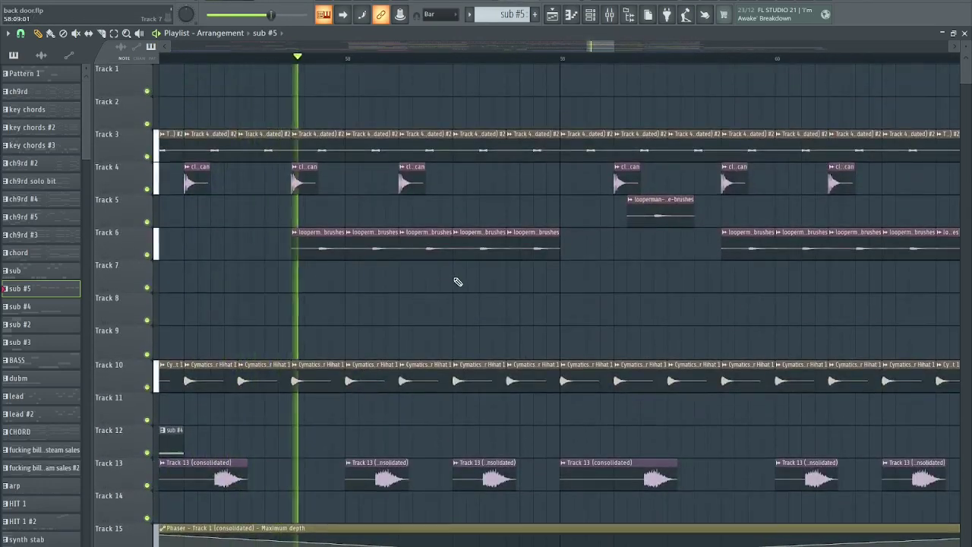
Step: Replay the full mix from bar 57 and review the clips across Tracks 1 to 46 up to bar 61
scroll(474, 304, "down", 20)
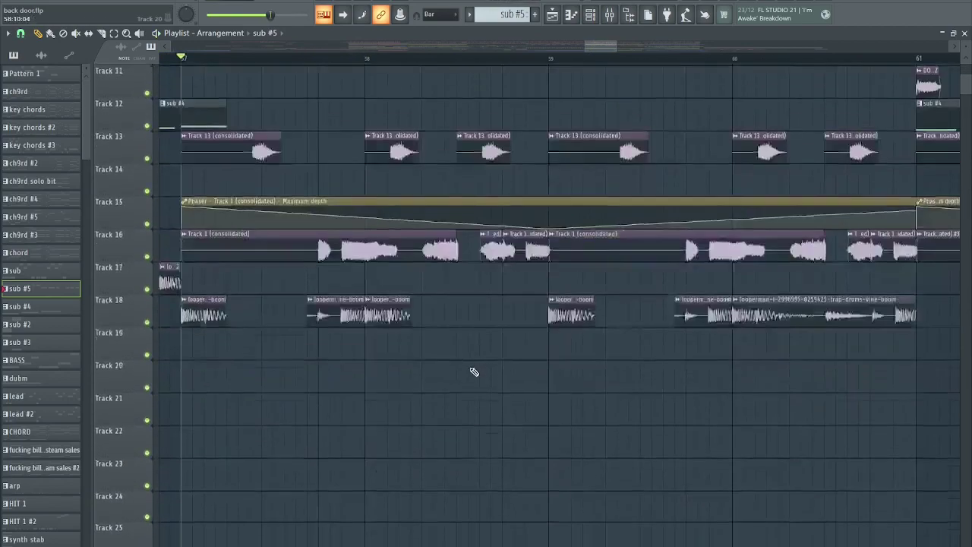
scroll(456, 364, "down", 8)
key("space")
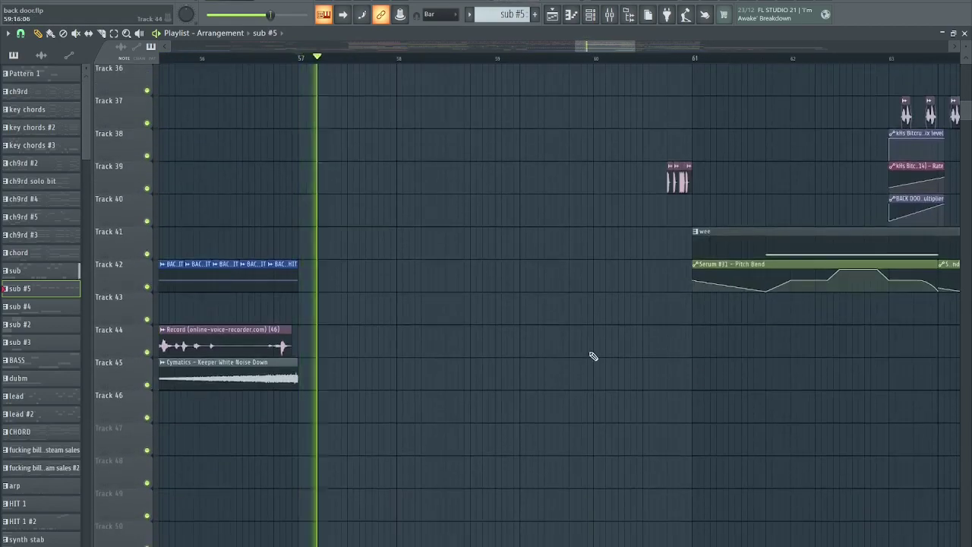
scroll(688, 363, "up", 8)
scroll(635, 355, "down", 8)
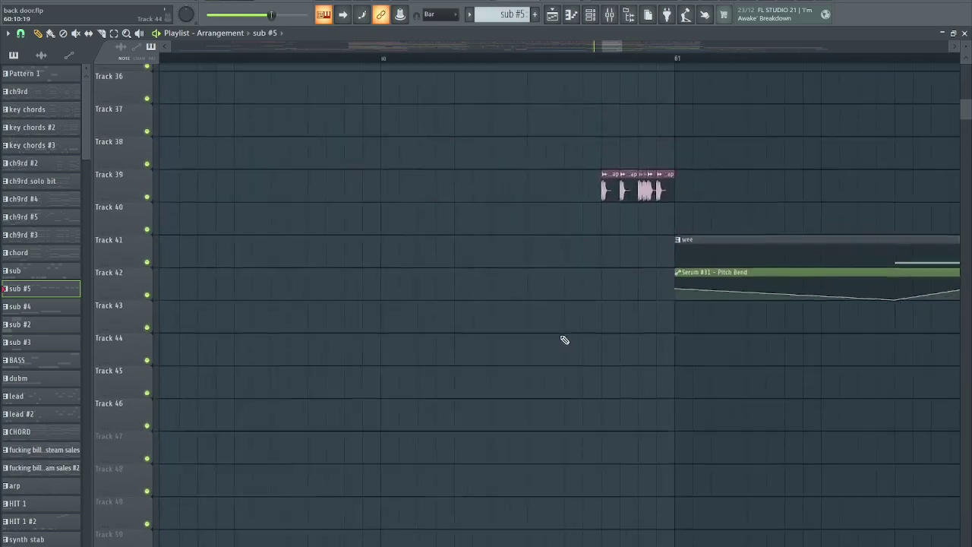
scroll(524, 354, "up", 20)
scroll(454, 387, "down", 4)
scroll(357, 384, "up", 3)
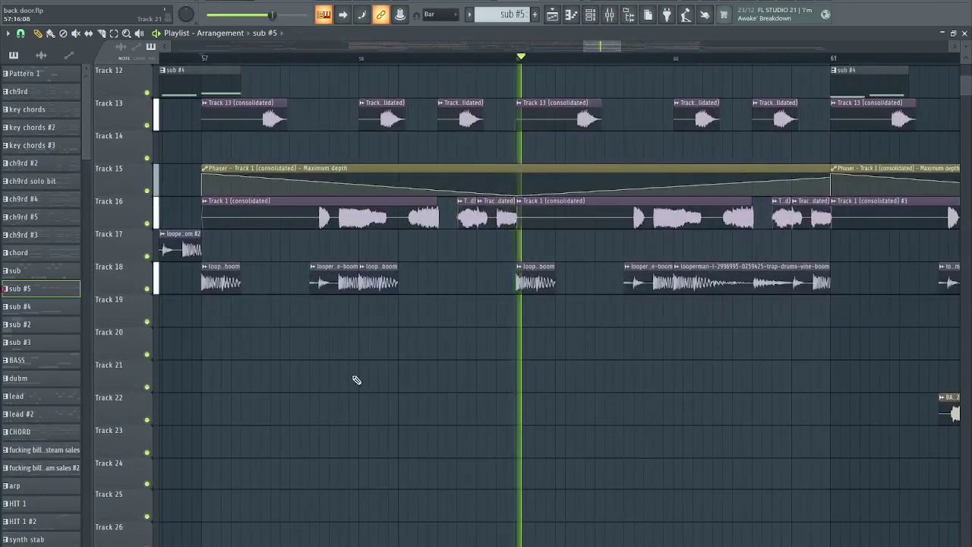
scroll(662, 380, "up", 11)
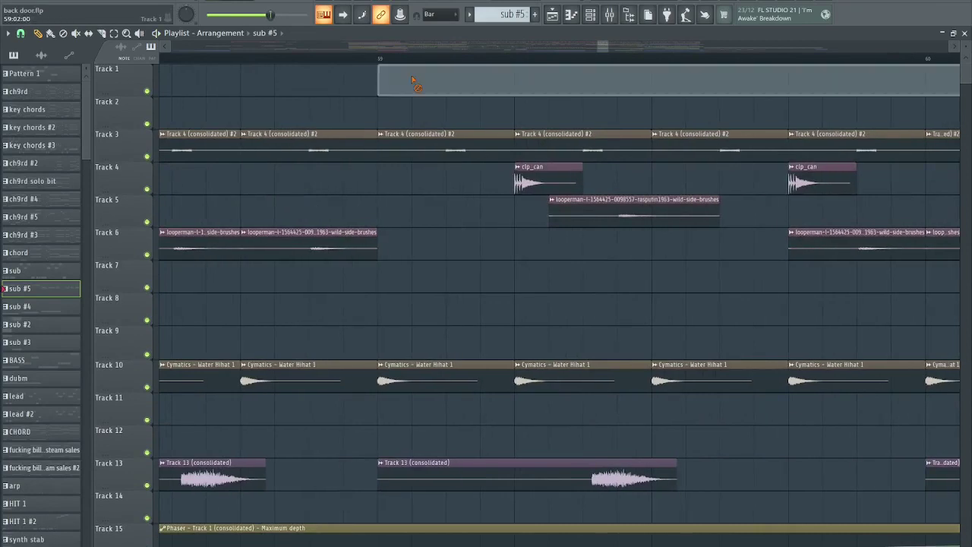
Step: Audition Track 5's wild-side-brushes clip soloed in bar 59, then release the solo
scroll(365, 45, "left", 2)
left_click(439, 71)
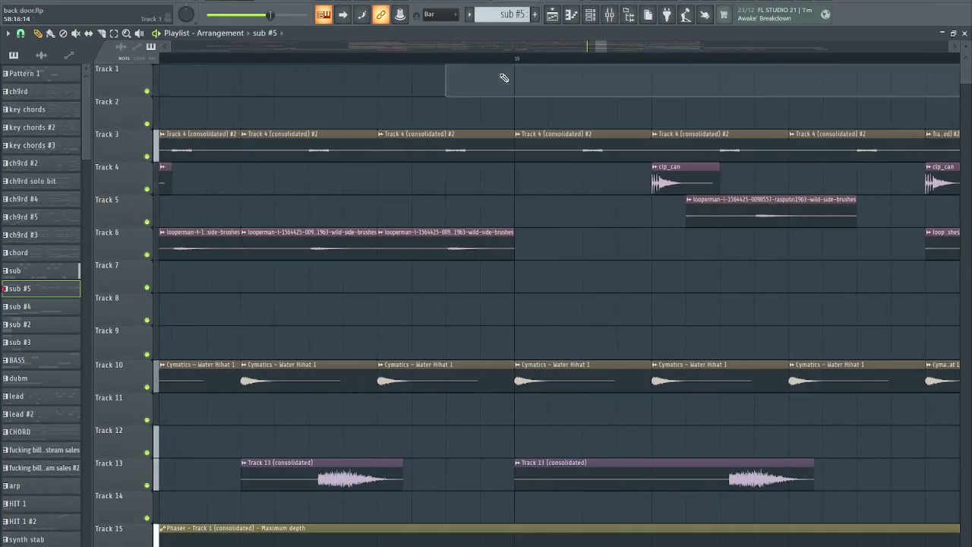
right_click(504, 78)
right_click(148, 222)
key("space")
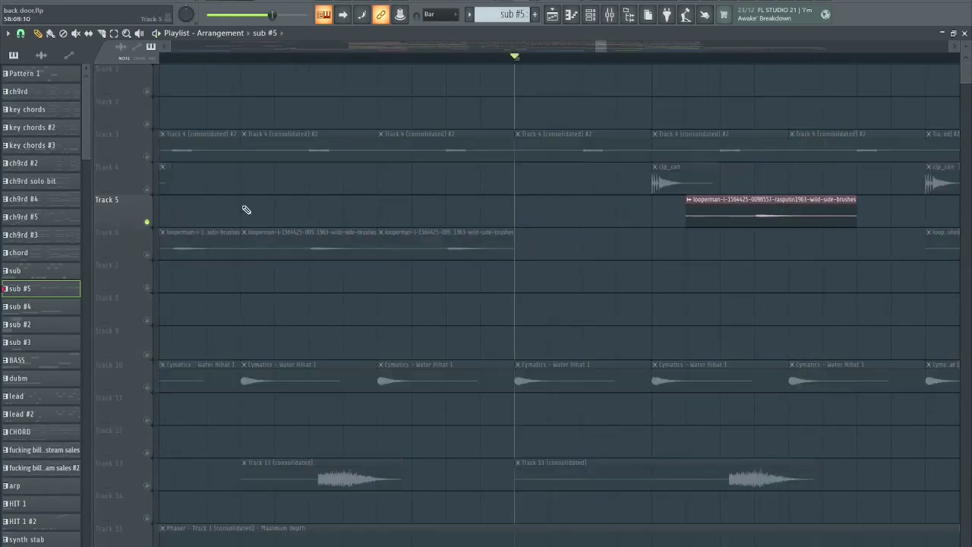
scroll(652, 51, "right", 1)
left_click(652, 58)
key("space")
key("space")
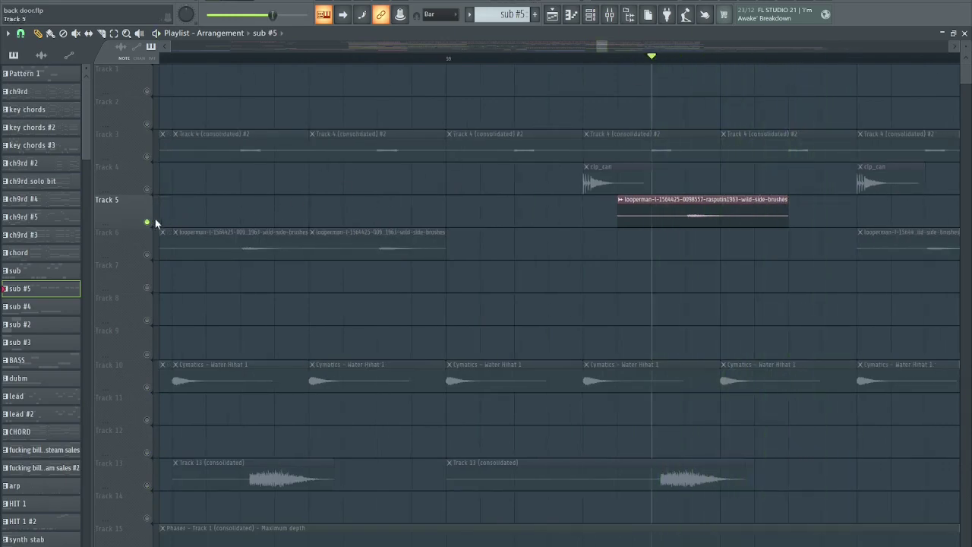
right_click(148, 222)
Step: Play the full mix from bar 59 towards bar 61 and save the project
key("space")
scroll(494, 256, "down", 3)
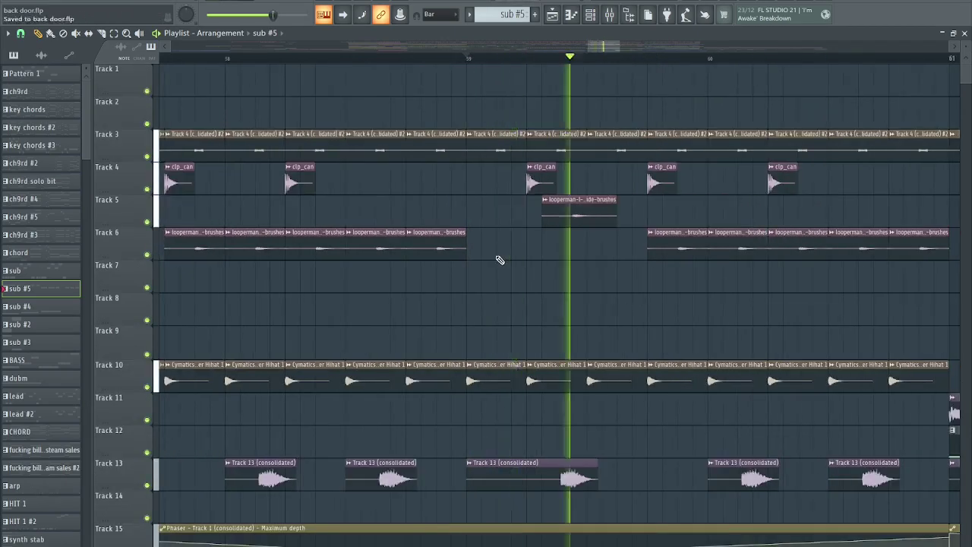
scroll(499, 268, "down", 4)
scroll(668, 297, "up", 6)
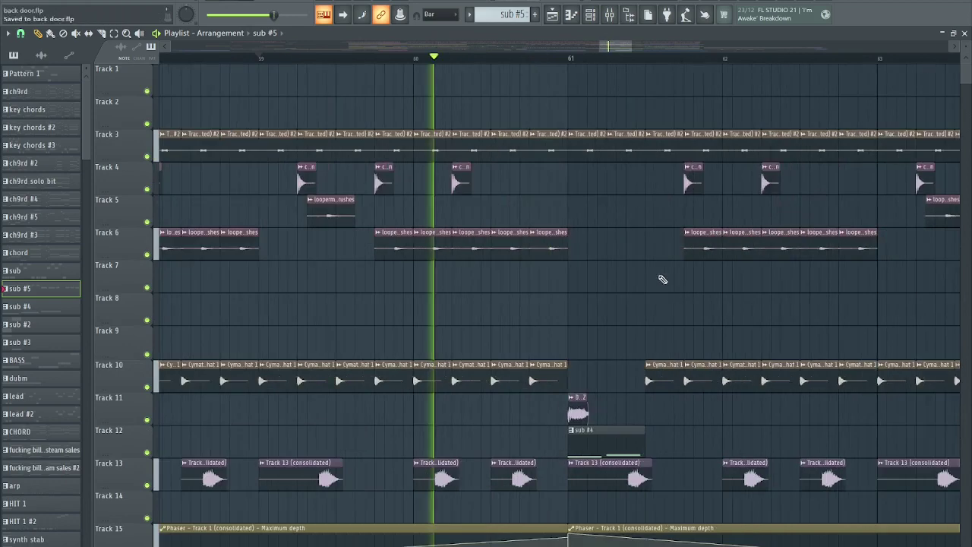
scroll(638, 260, "up", 2)
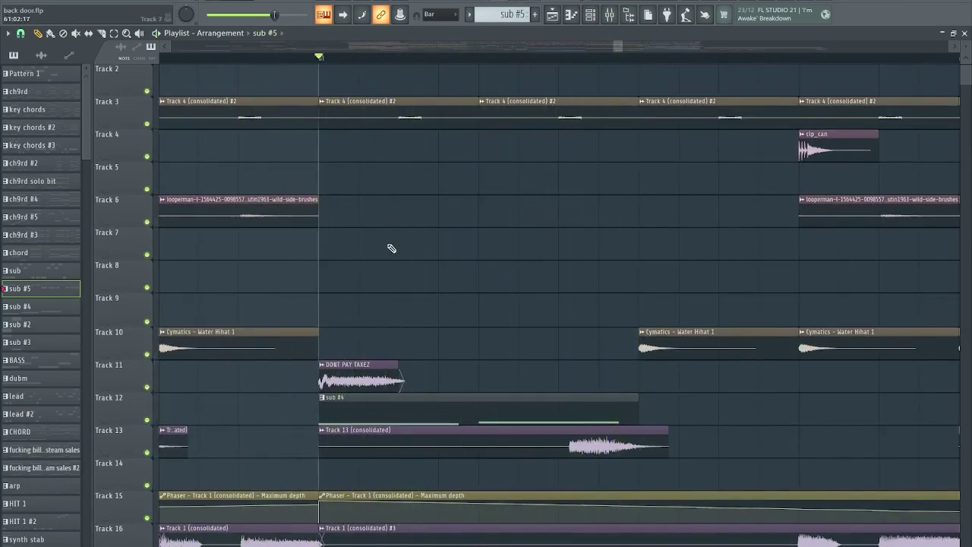
Step: Play the full mix from bar 61 and review the sub, vocal and drum clips on Tracks 9 to 27
scroll(389, 245, "down", 3)
scroll(387, 245, "down", 1)
scroll(388, 244, "down", 2)
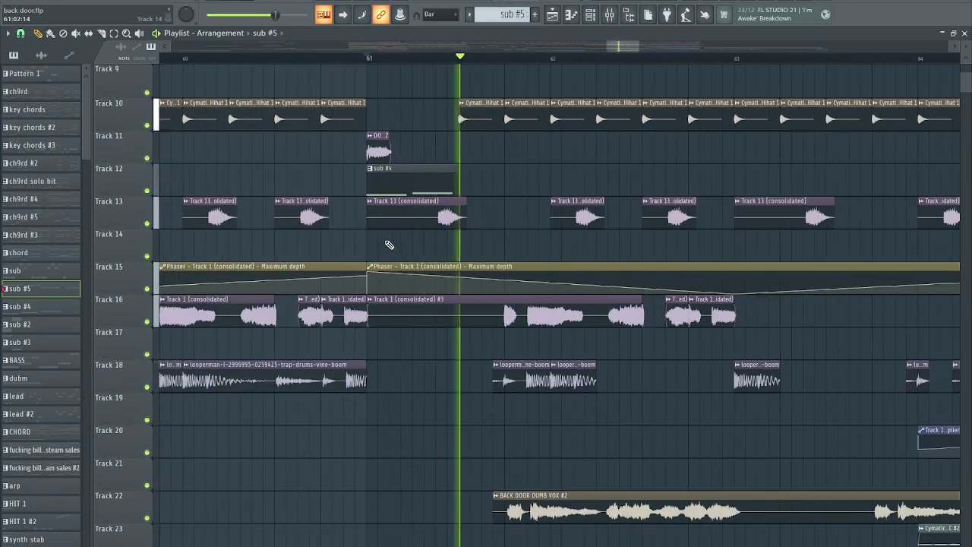
scroll(392, 244, "down", 2)
scroll(462, 403, "up", 3)
scroll(427, 425, "down", 2)
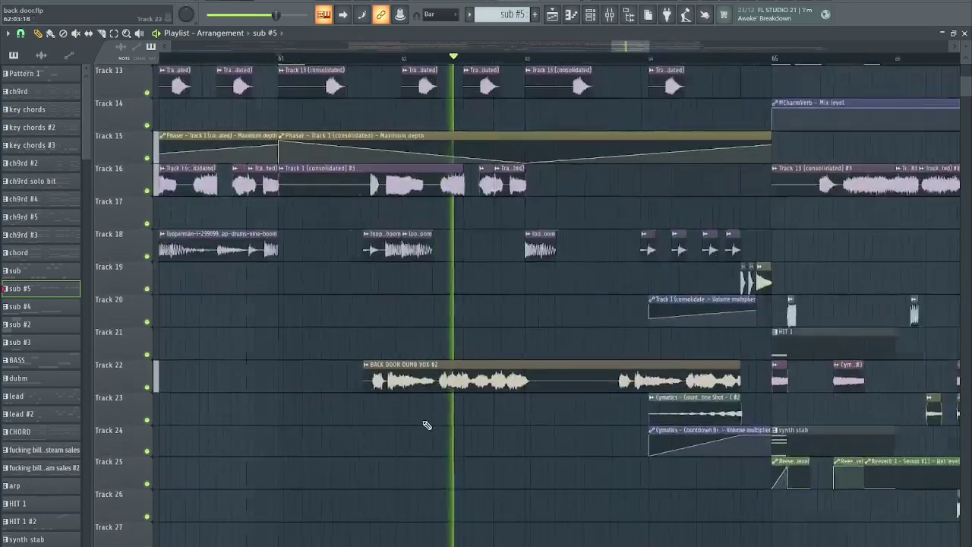
scroll(427, 414, "up", 2)
scroll(428, 400, "down", 3)
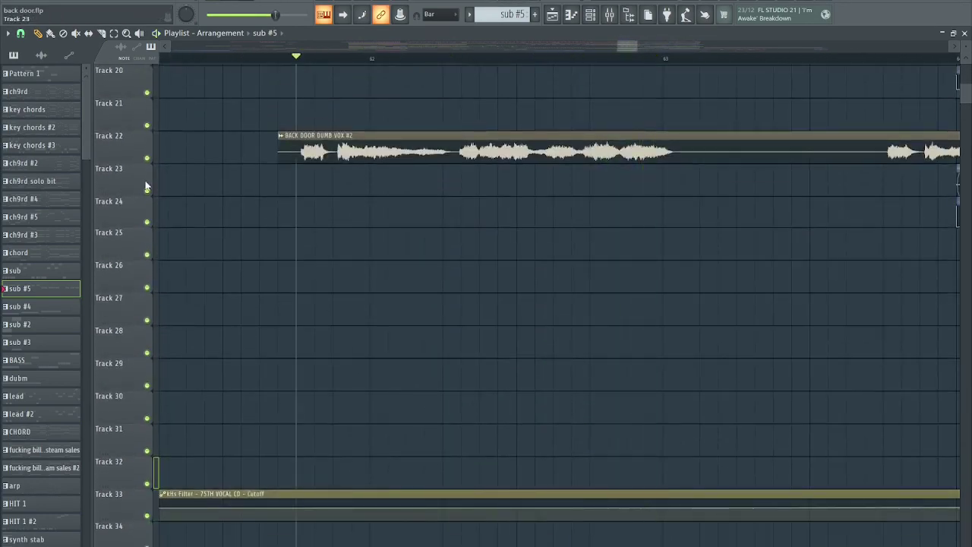
Step: Audition the BACK DOOR DUMB VOX #2 clip with Track 22 soloed, then release the solo
right_click(143, 164)
right_click(149, 156)
key("space")
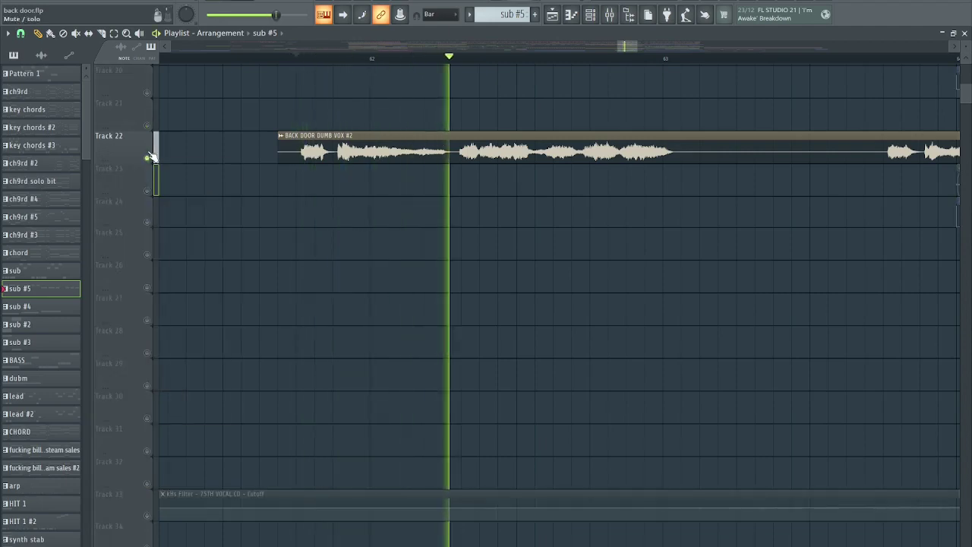
right_click(149, 157)
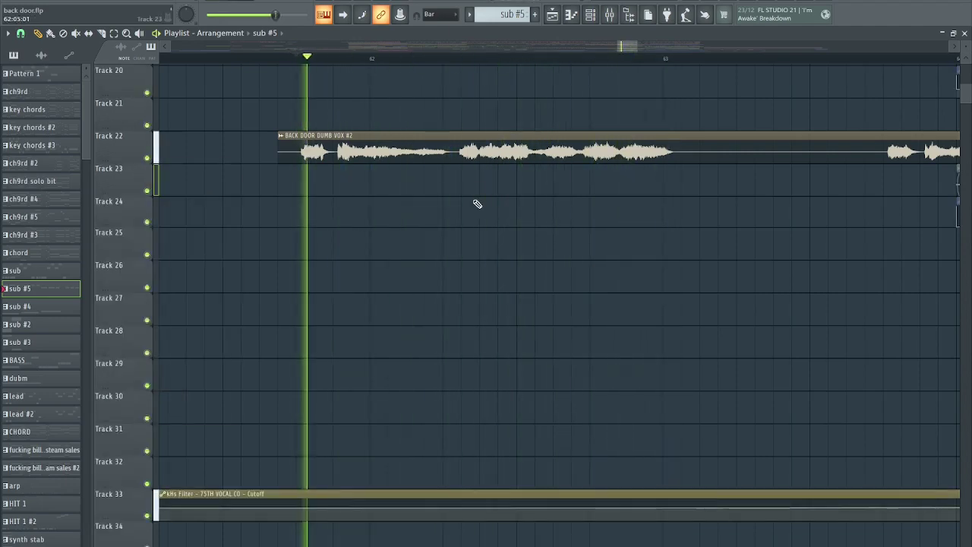
Step: Solo Tracks 41 and 42, select the wee pattern, and play it with its Serum #31 pitch bend automation from bar 61
scroll(459, 266, "down", 5)
scroll(468, 304, "down", 5)
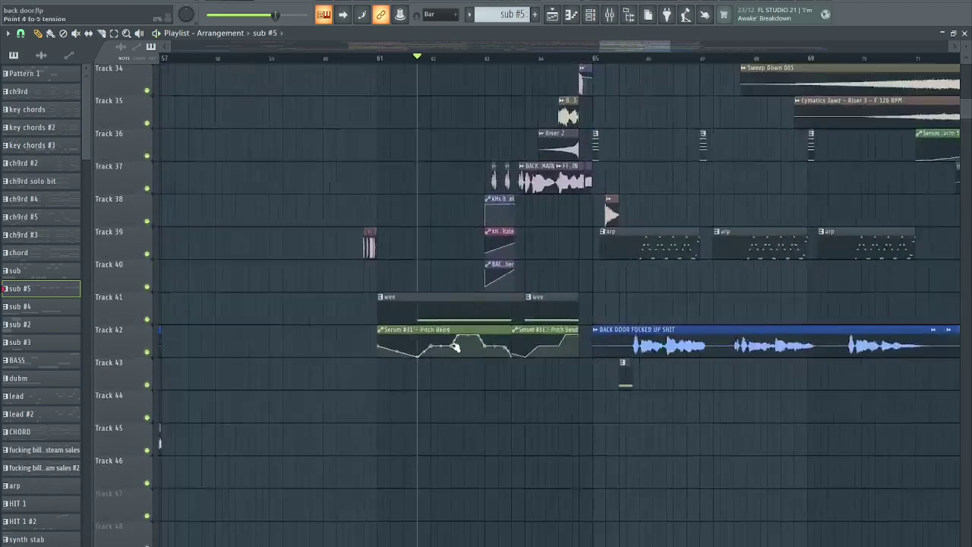
scroll(455, 347, "up", 3)
scroll(454, 347, "down", 2)
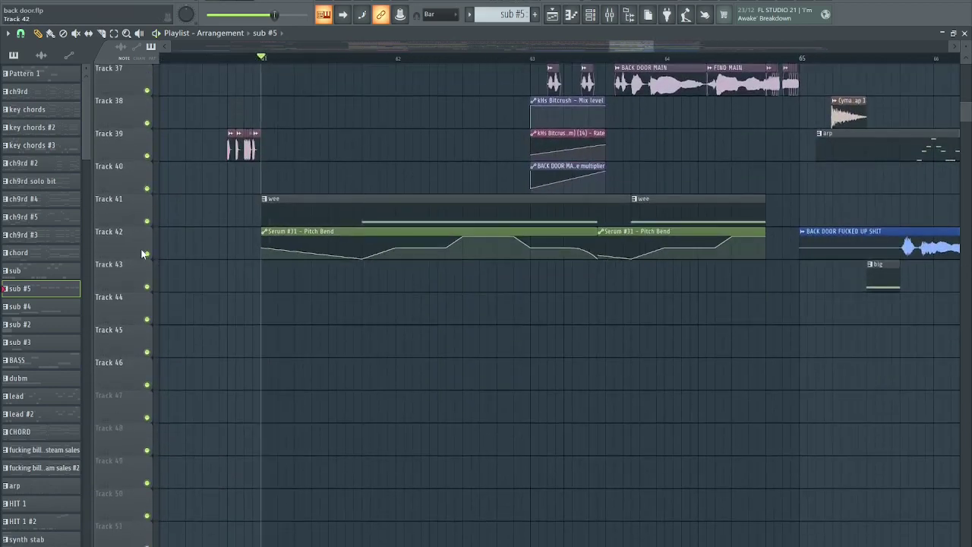
right_click(142, 254)
right_click(147, 251)
left_click(147, 222)
left_click(362, 215)
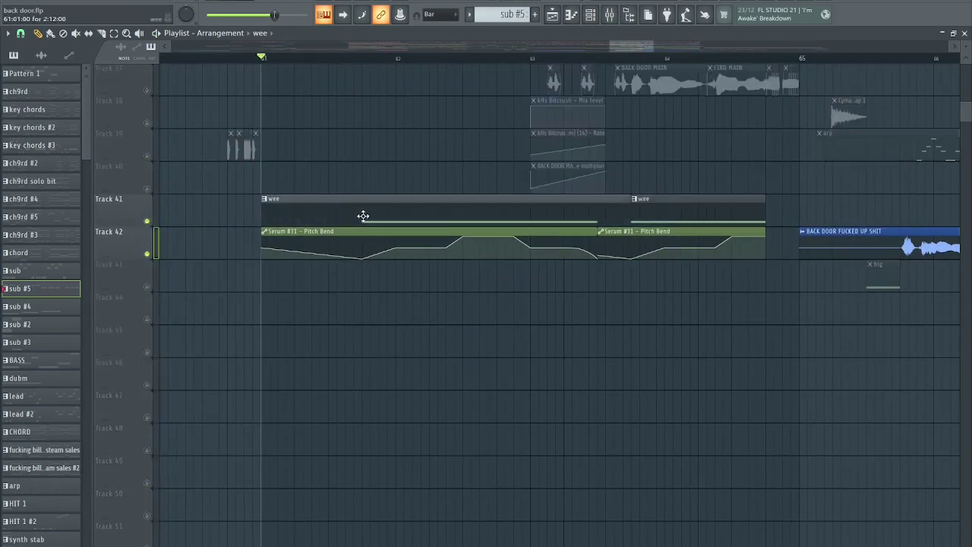
key("space")
Step: Inspect the wee pattern's Serum #31 oscillator settings during playback, then close the synth
left_click(592, 15)
scroll(208, 463, "down", 2)
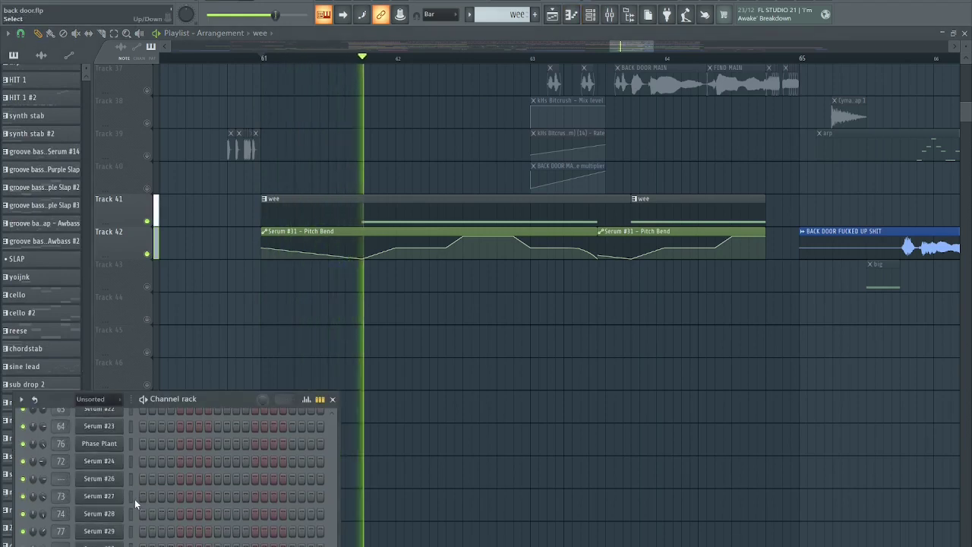
left_click(99, 545)
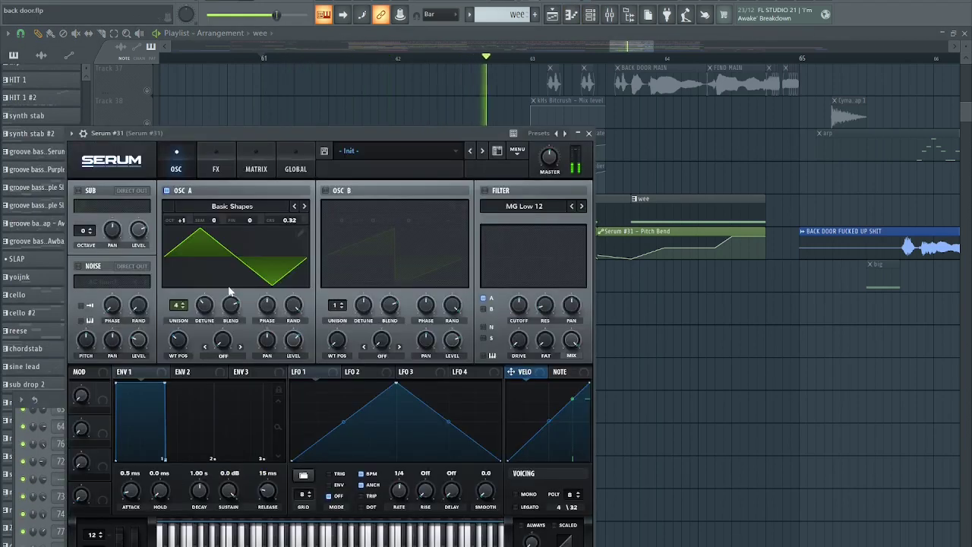
left_click(212, 155)
left_click(191, 153)
key("space")
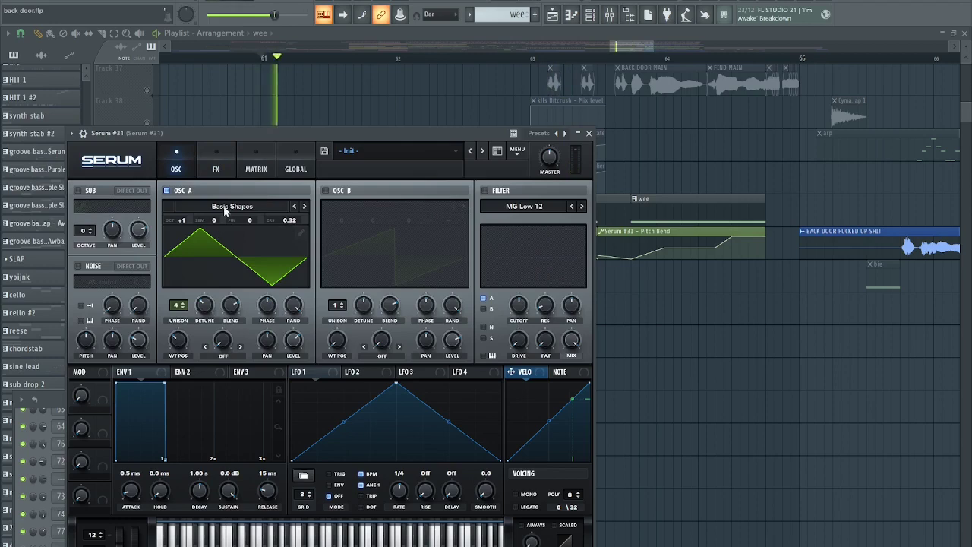
key("Escape")
key("space")
key("Escape")
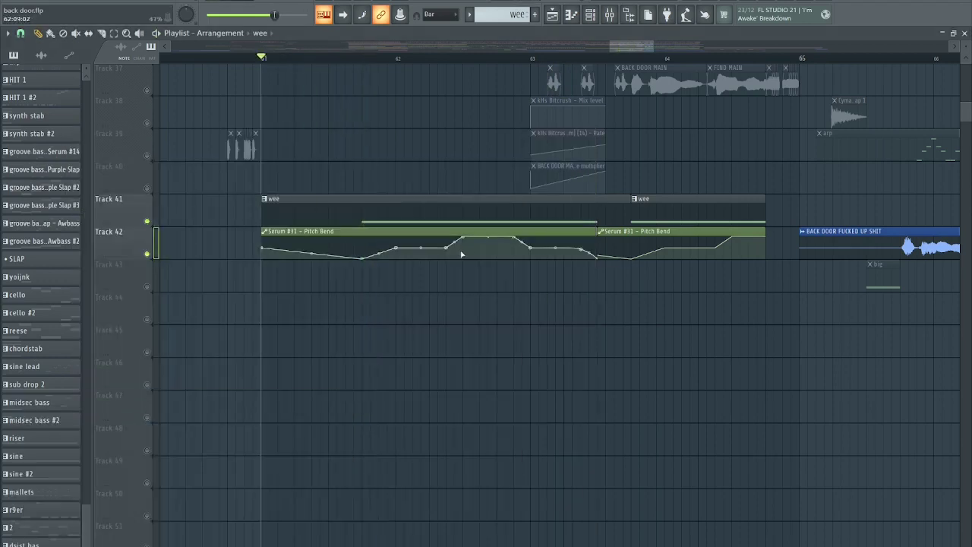
Step: Replay the soloed wee pattern and pitch bend automation from bar 61, then release the solo on Tracks 41 and 42
key("space")
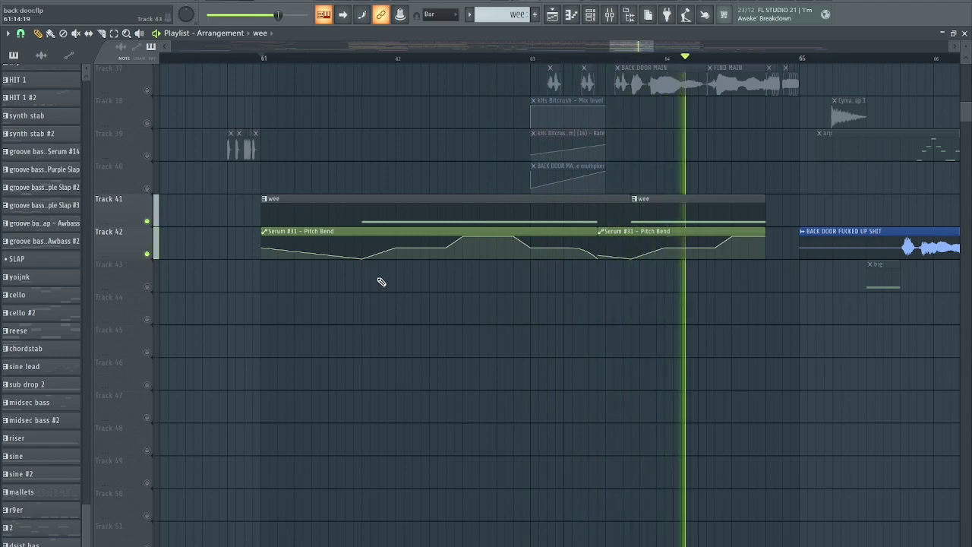
key("space")
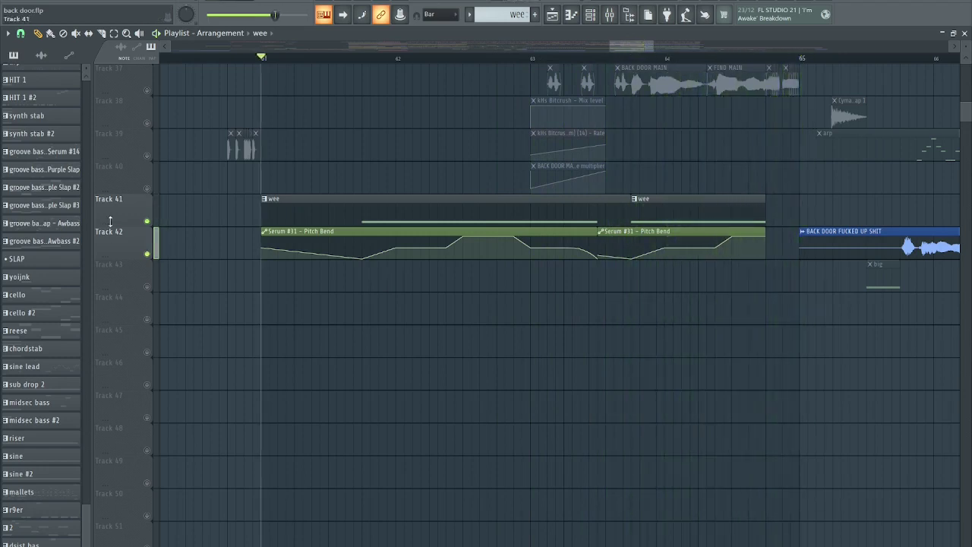
right_click(149, 254)
right_click(148, 255)
key("space")
key("space")
right_click(148, 255)
Step: Play the full mix from bar 61 to bar 63 and review the vocal, riser and automation clips on Tracks 30 to 44
key("space")
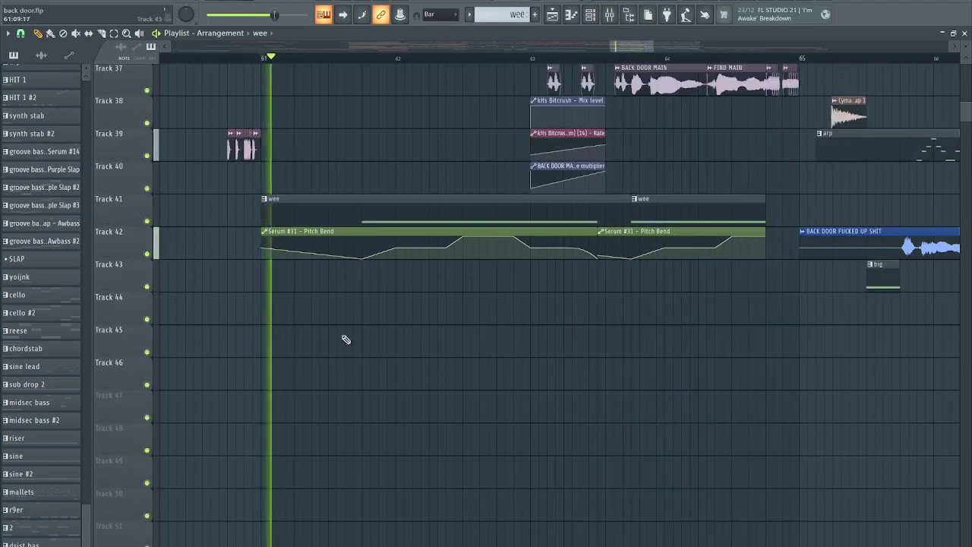
scroll(433, 399, "up", 4)
scroll(356, 198, "up", 2)
scroll(357, 197, "down", 4, "ctrl")
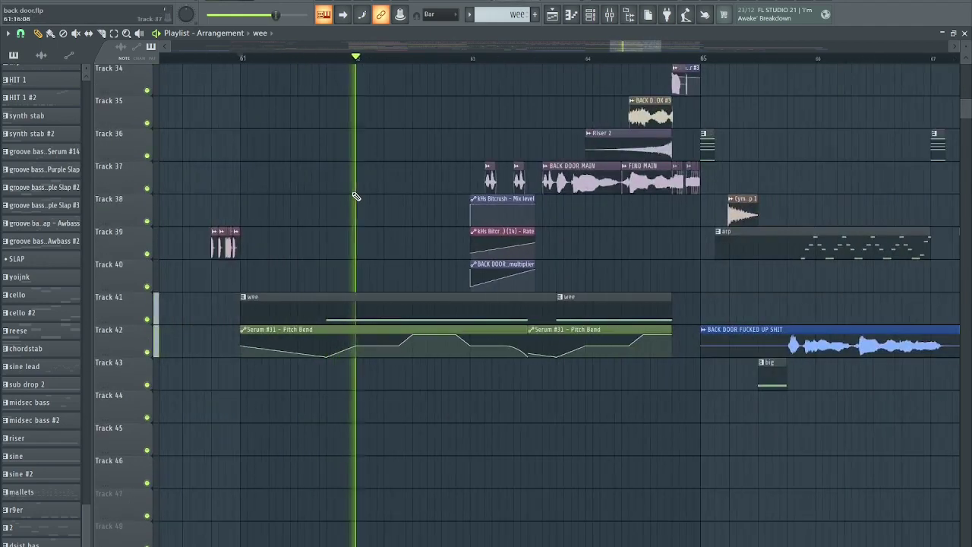
scroll(456, 395, "up", 4)
scroll(423, 386, "up", 7, "ctrl")
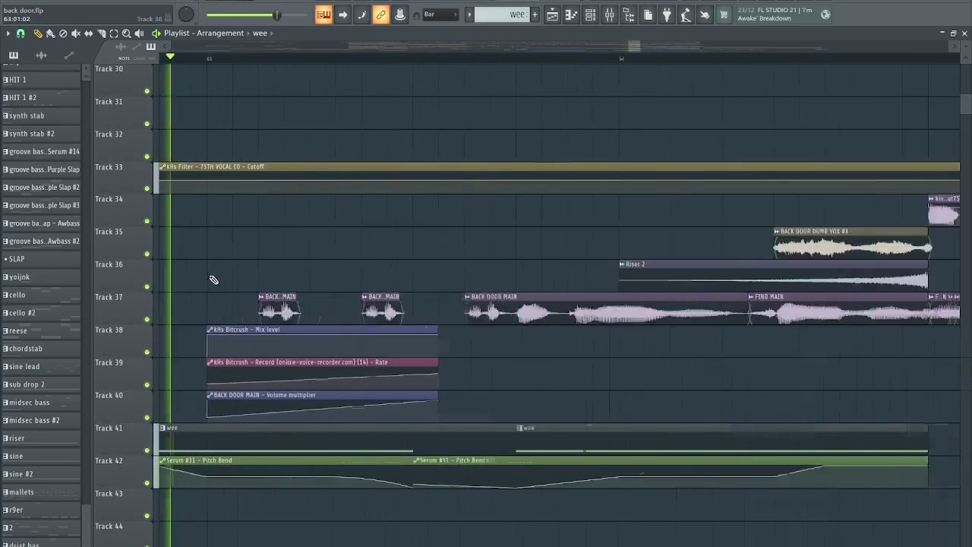
scroll(274, 130, "down", 2, "ctrl")
key("space")
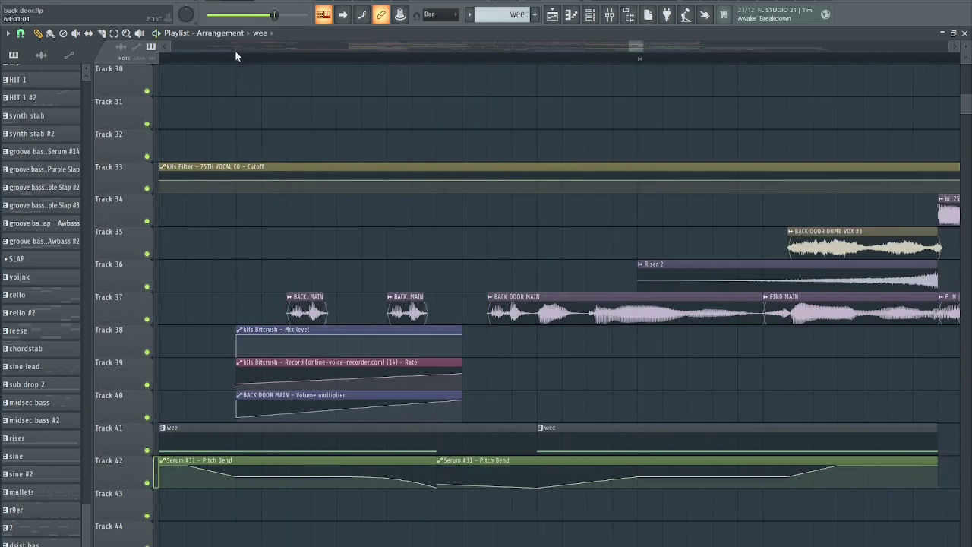
Step: Audition the BACK DOOR MAIN vocals with their bitcrush and volume automation soloed on Tracks 37 to 40 from bar 63, then release the solo
scroll(234, 50, "left", 1)
right_click(148, 418)
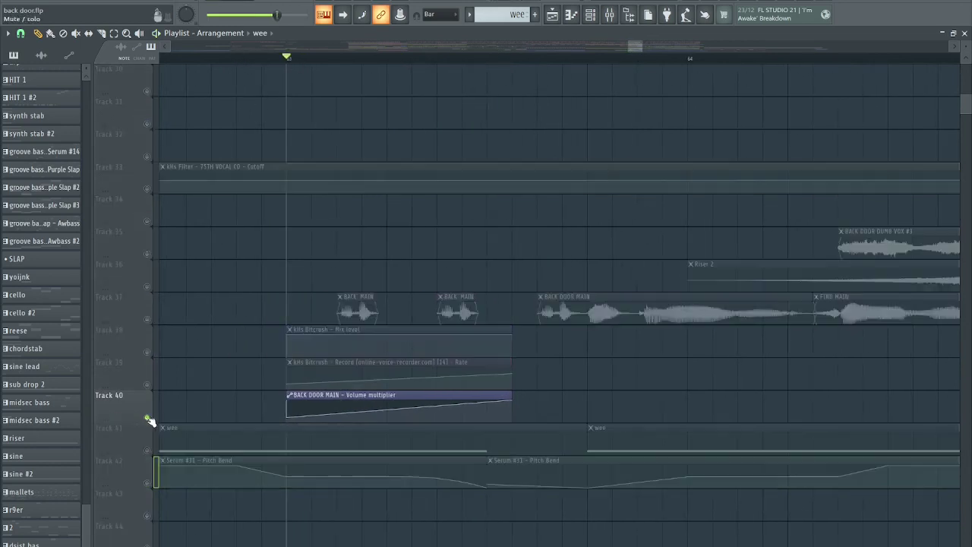
left_click(148, 385)
left_click(147, 319)
key("space")
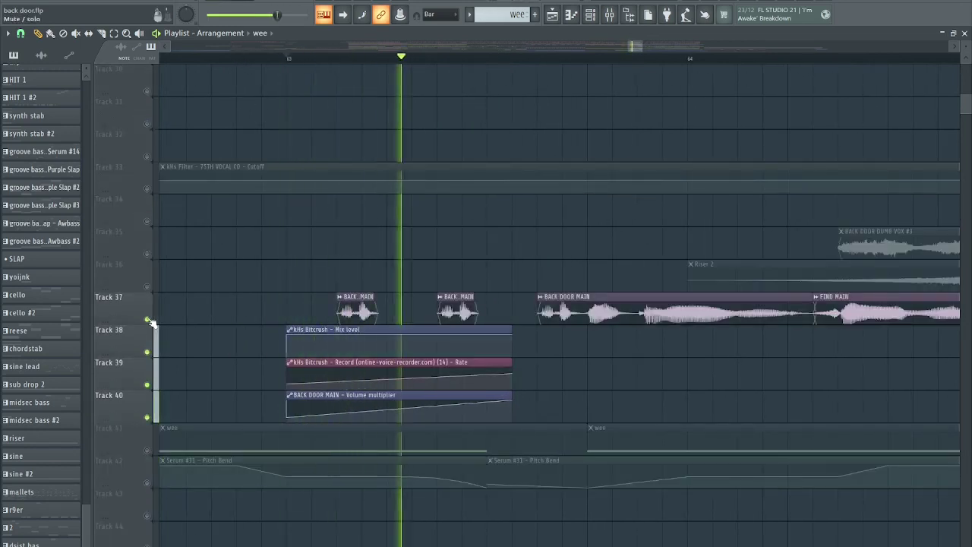
scroll(381, 347, "down", 2, "ctrl")
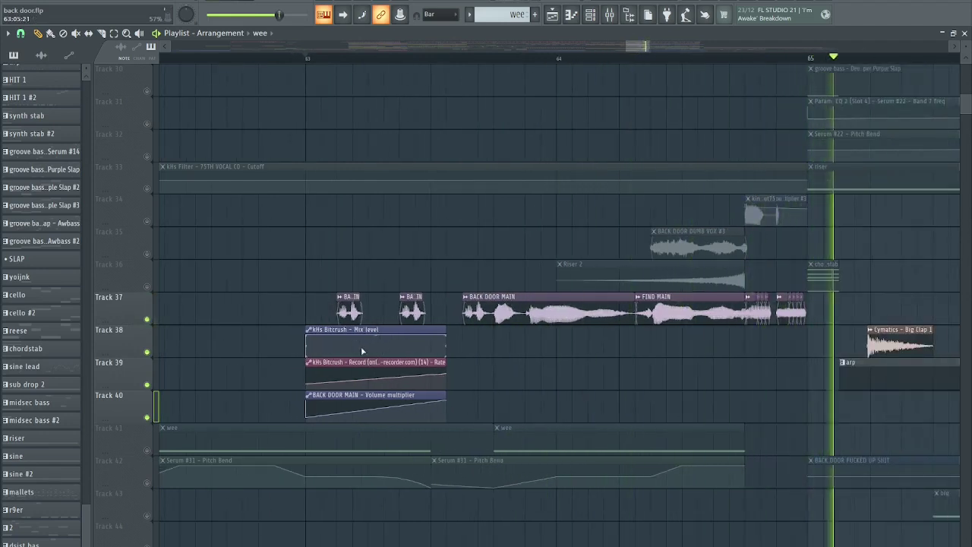
key("space")
right_click(142, 318)
right_click(147, 319)
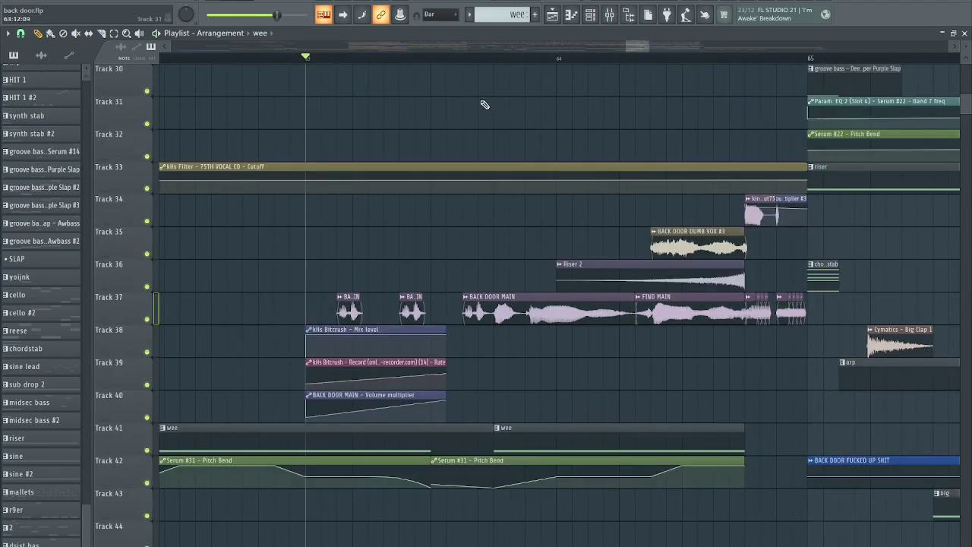
Step: Play the full mix from bar 63 into bar 65 and review the clips on Tracks 11 to 41
key("space")
scroll(612, 234, "up", 3)
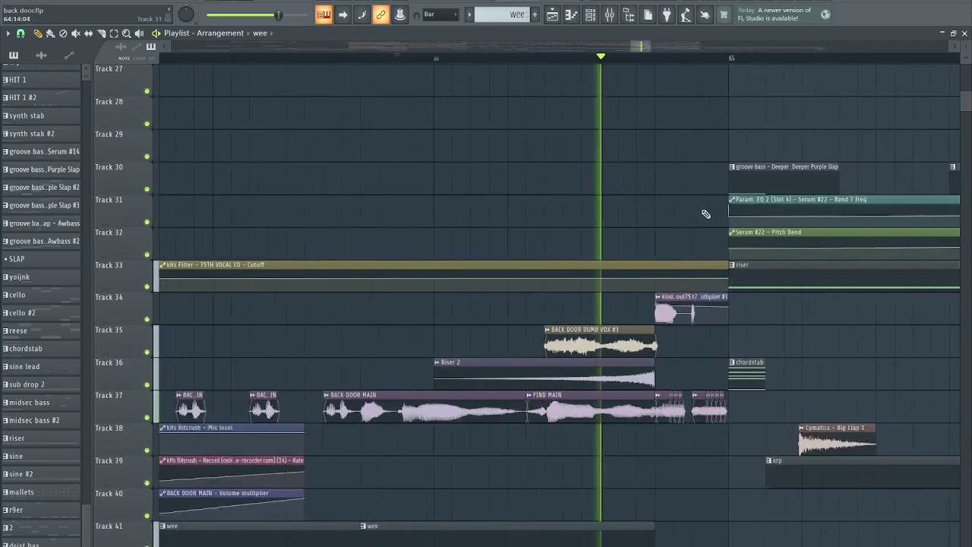
scroll(478, 265, "up", 8)
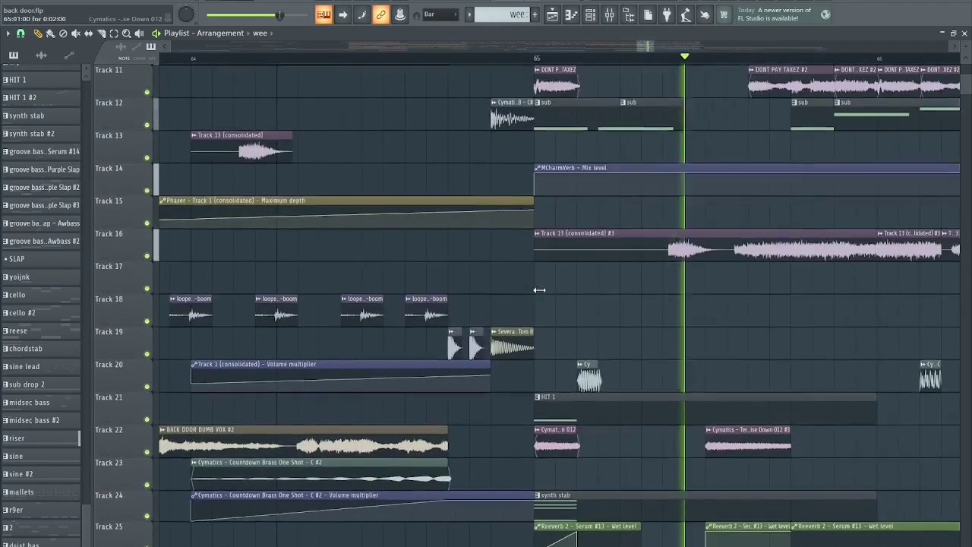
Step: Play the full mix from the tom fill on Track 19 just before bar 65 and review the fill's clips
key("space")
scroll(457, 280, "up", 3)
left_click(453, 59)
key("space")
key("space")
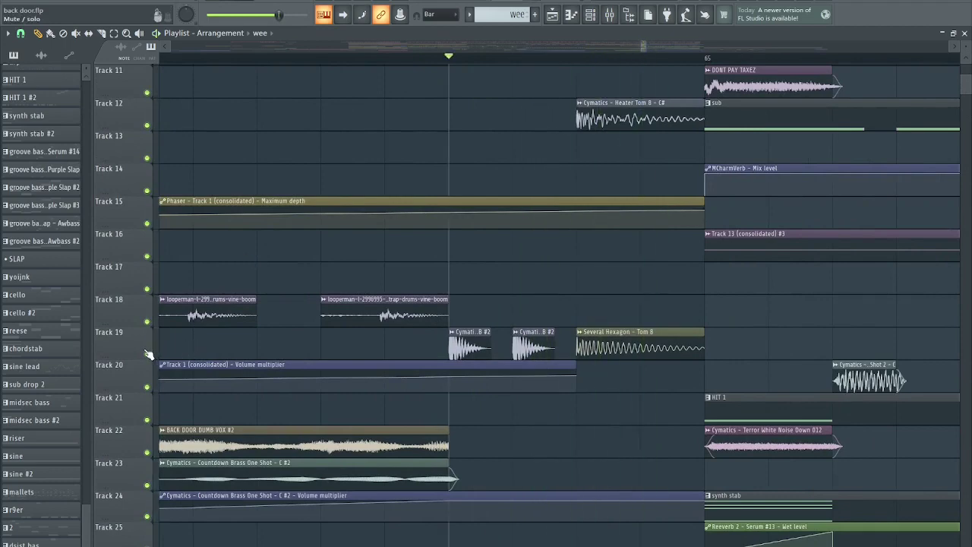
key("space")
key("space")
scroll(607, 318, "up", 1)
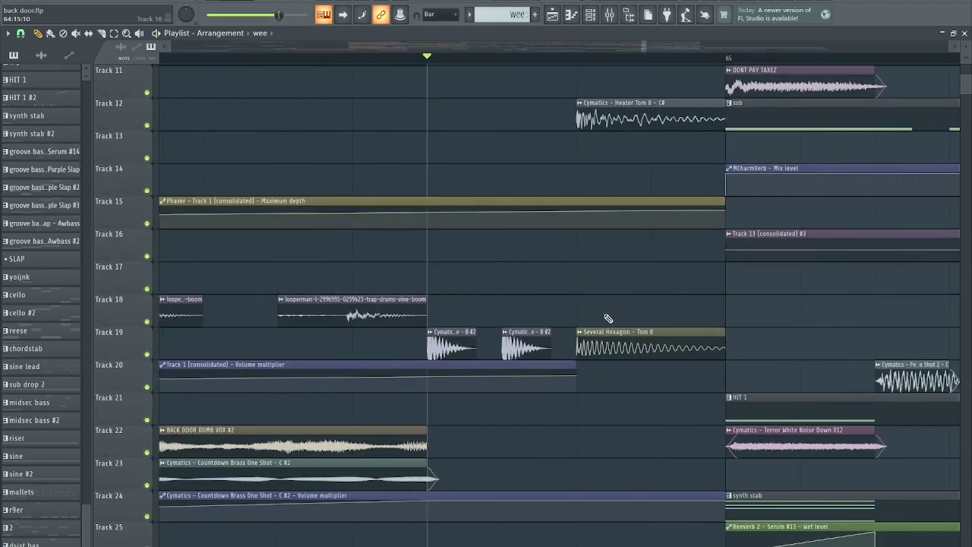
Step: Save the project and play the tom fill into bar 65, reviewing the drum and bass clips on Tracks 1 to 15
key("ctrl+s")
key("space")
key("space")
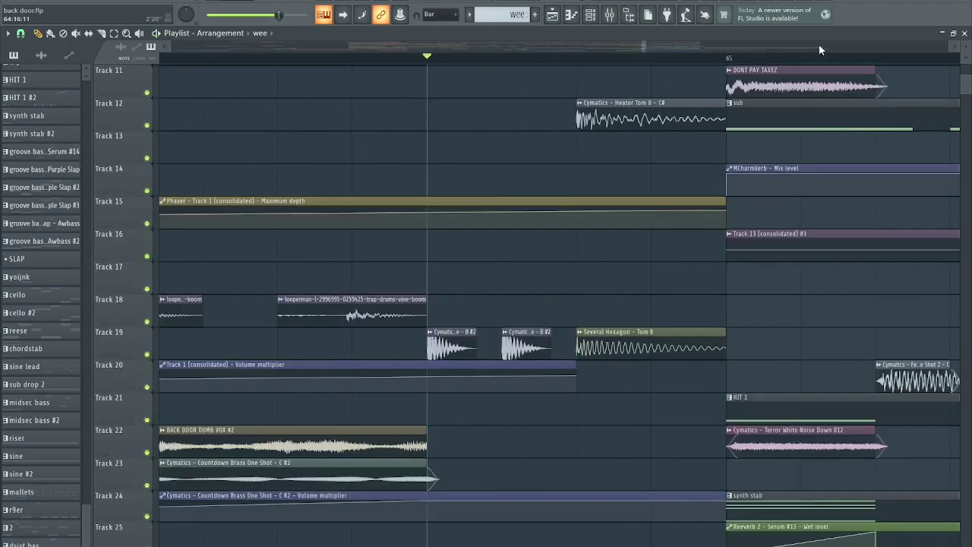
scroll(426, 221, "up", 5)
key("space")
scroll(593, 266, "down", 2)
scroll(593, 297, "up", 3)
scroll(556, 322, "down", 3)
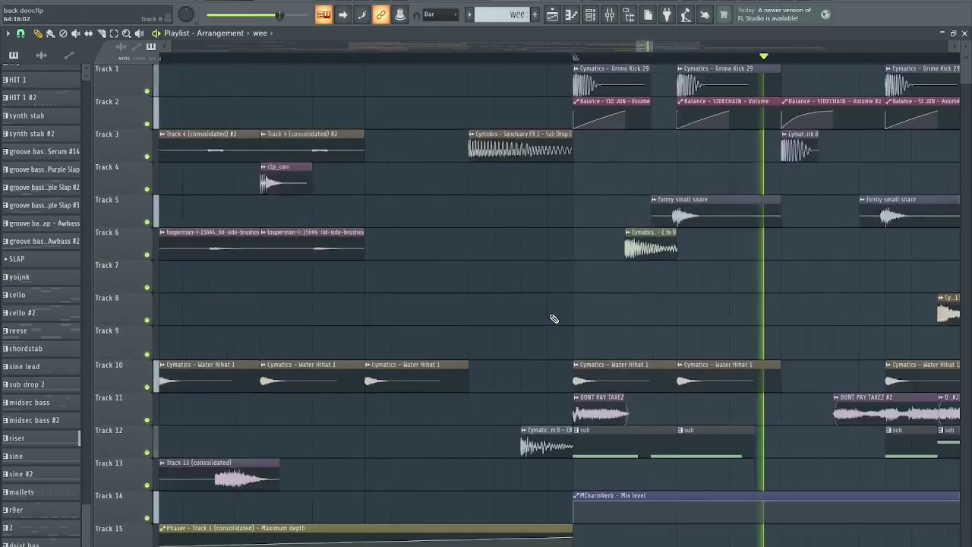
scroll(608, 327, "down", 2)
scroll(651, 328, "up", 5)
key("space")
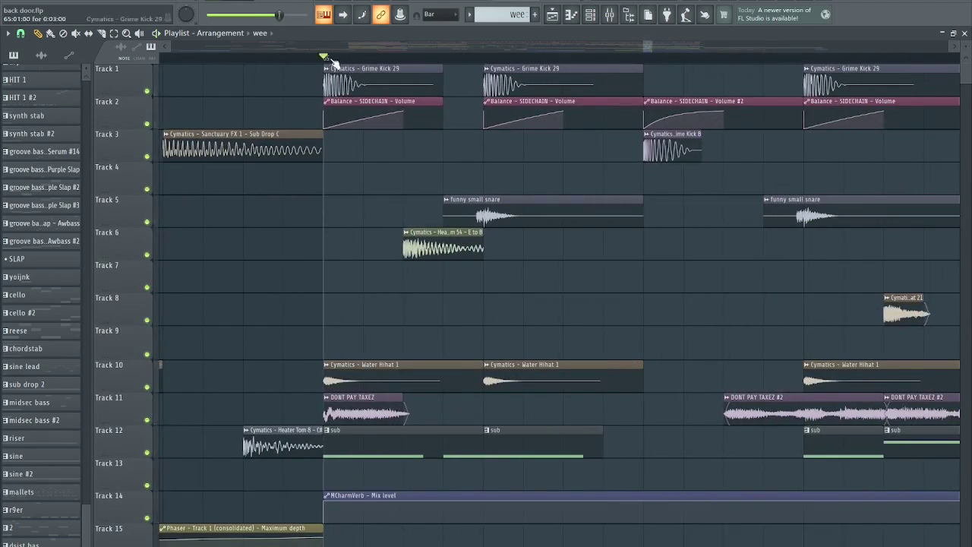
Step: Play the drop from bar 65 and inspect the Cymatics - Big Clap 1 sample on Track 38 with its Fruity Parametric EQ 2
key("space")
key("space")
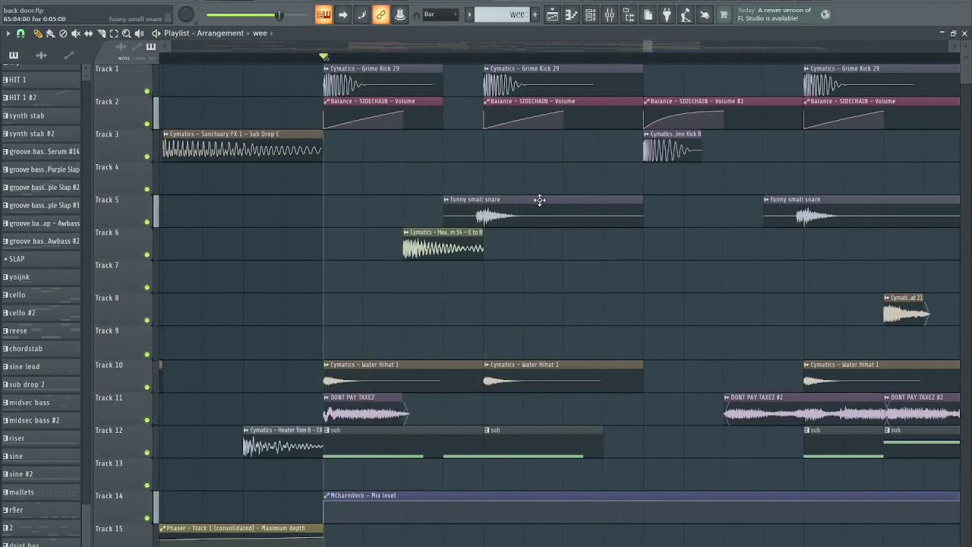
scroll(547, 209, "down", 5)
scroll(559, 213, "down", 12)
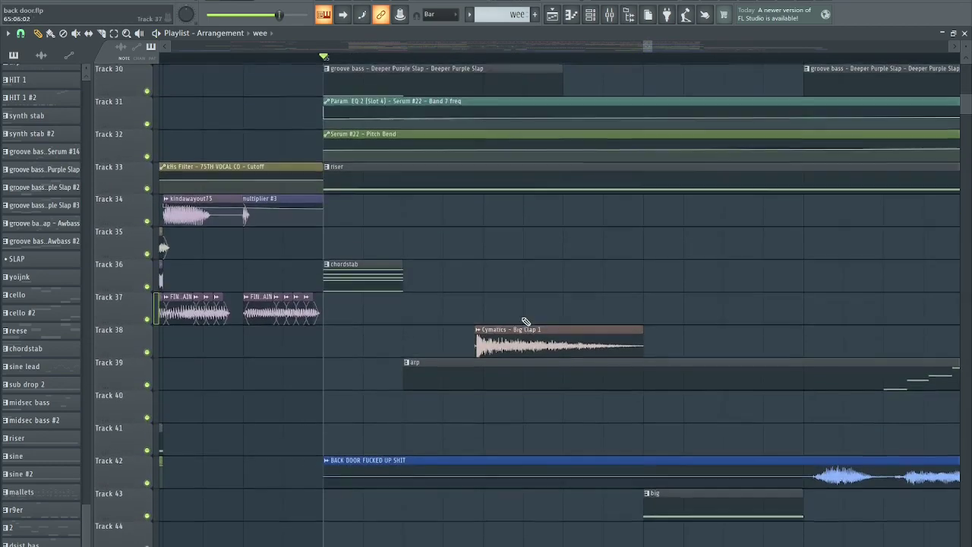
double_click(513, 329)
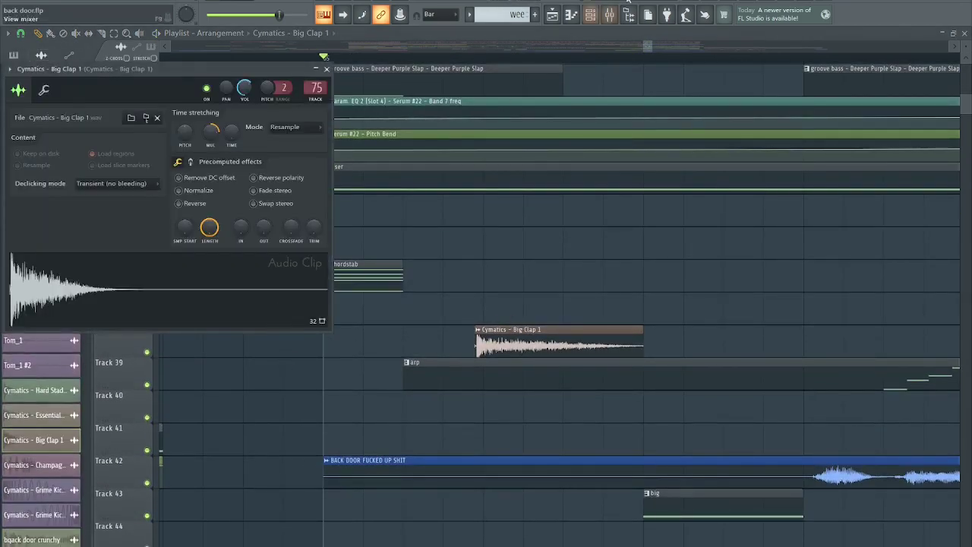
left_click(610, 17)
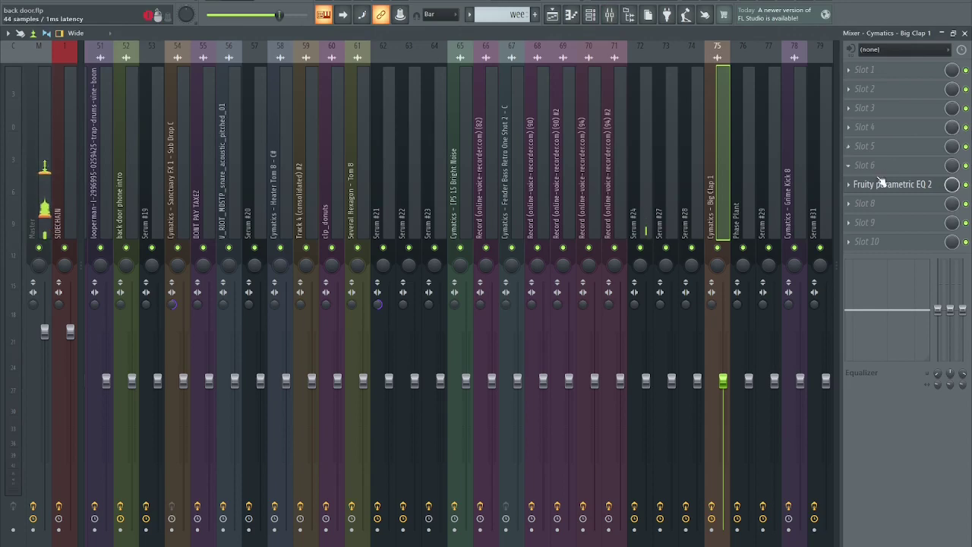
left_click(882, 184)
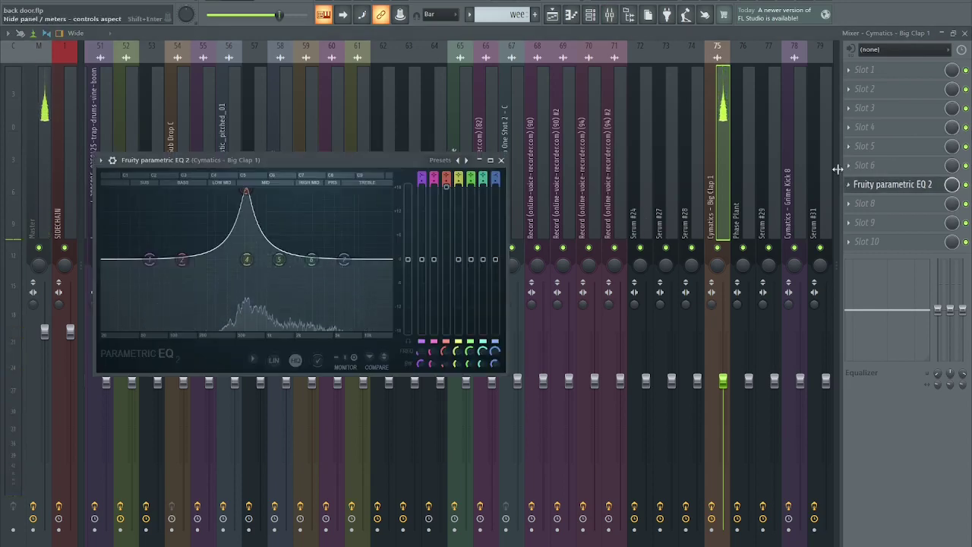
key("Escape")
key("Escape")
key("Escape")
scroll(563, 297, "up", 2)
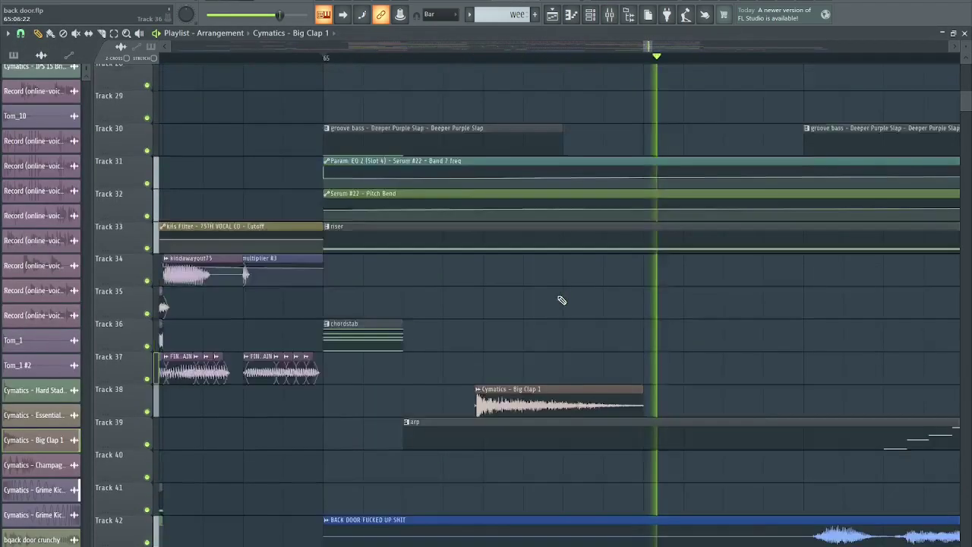
Step: Stop playback, save the project and review the bar 65 clips on Tracks 4 to 25
key("space")
scroll(562, 300, "up", 6)
key("ctrl+s")
scroll(524, 278, "up", 4)
scroll(506, 266, "down", 3)
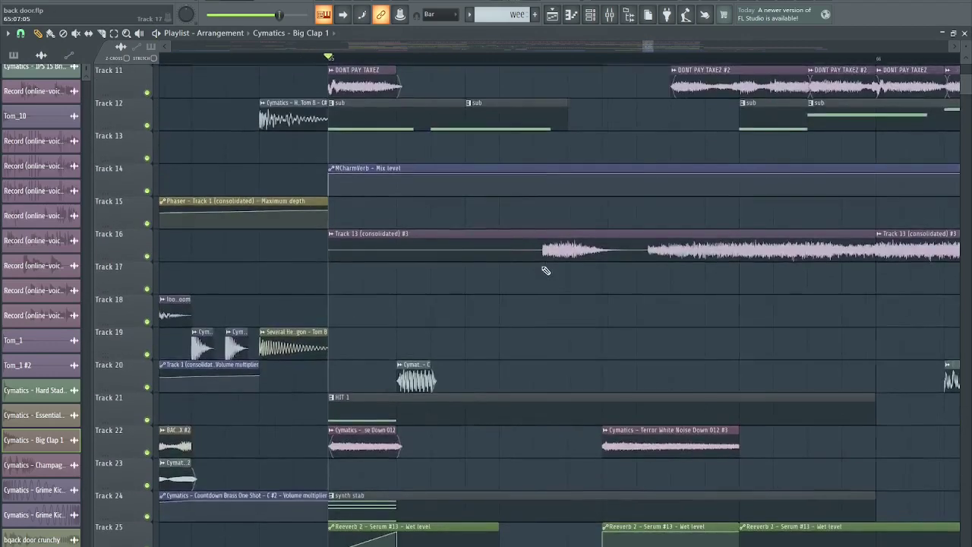
scroll(532, 258, "up", 7)
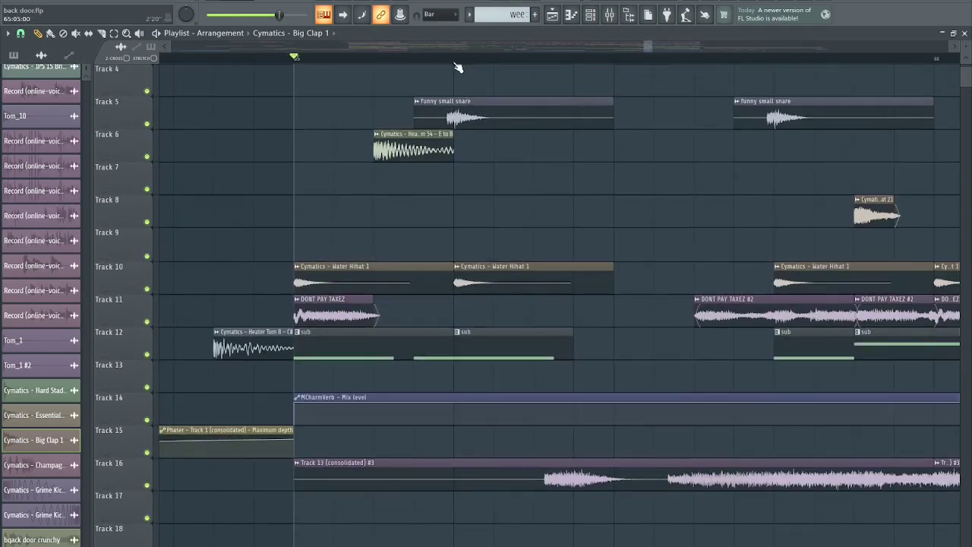
Step: Mark the second beat of bar 65 as a time selection, then clear the selection
mouse_move(456, 66)
left_mouse_down()
mouse_move(657, 66)
mouse_move(467, 71)
left_mouse_up()
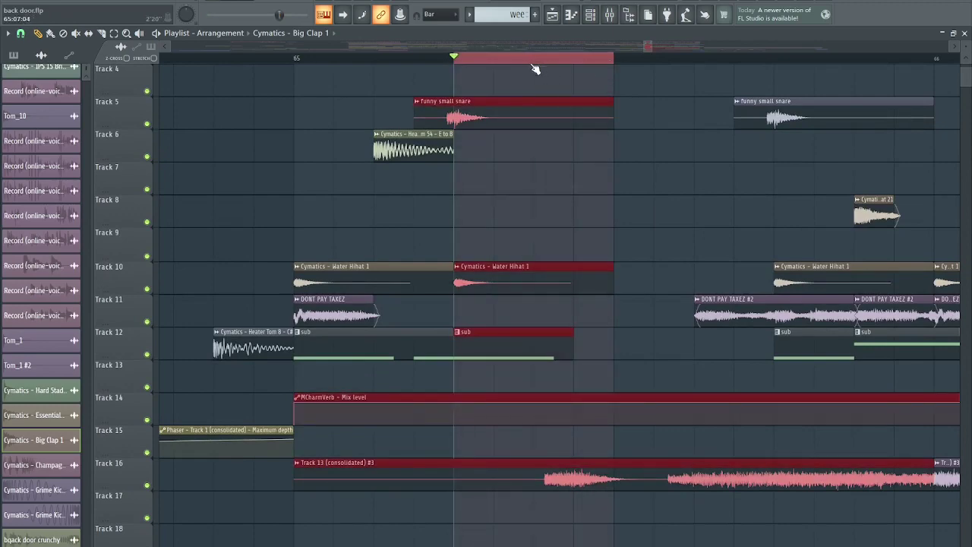
scroll(287, 82, "down", 3)
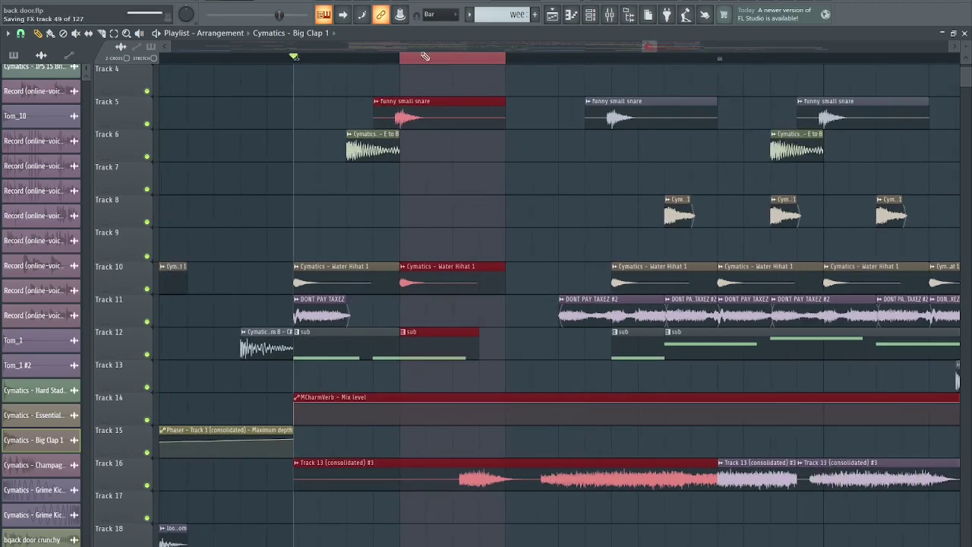
scroll(452, 62, "left", 3)
left_click_drag(649, 61, 747, 83)
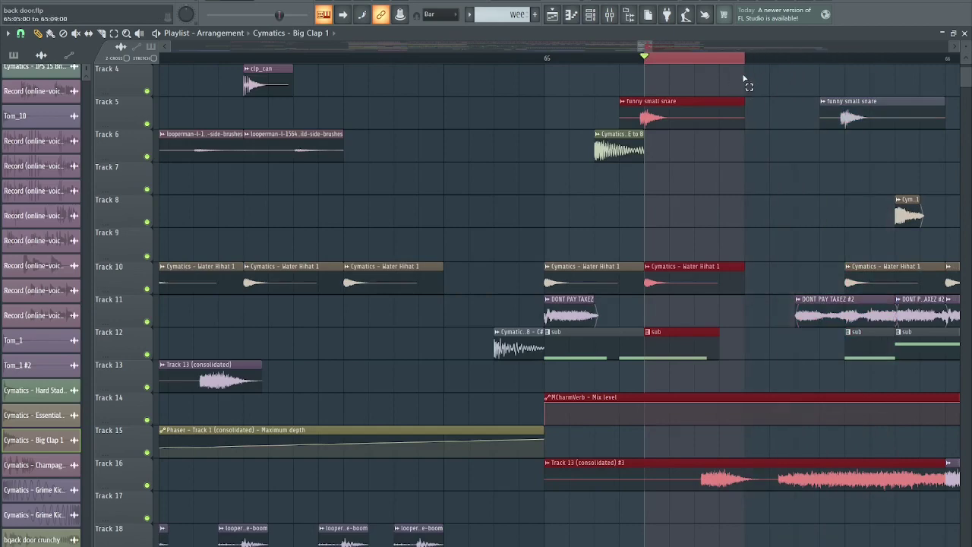
left_click(700, 63, "ctrl")
Step: Play the full mix around the start of bar 65 and examine the kick, snare and sidechain clips on Tracks 1 to 12
key("space")
scroll(524, 220, "up", 3)
scroll(515, 248, "down", 4)
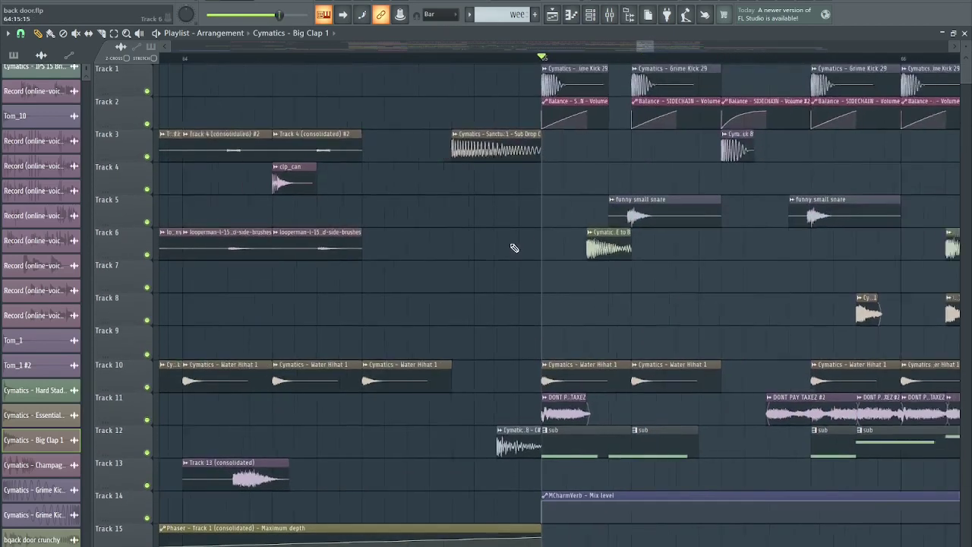
scroll(588, 269, "up", 6)
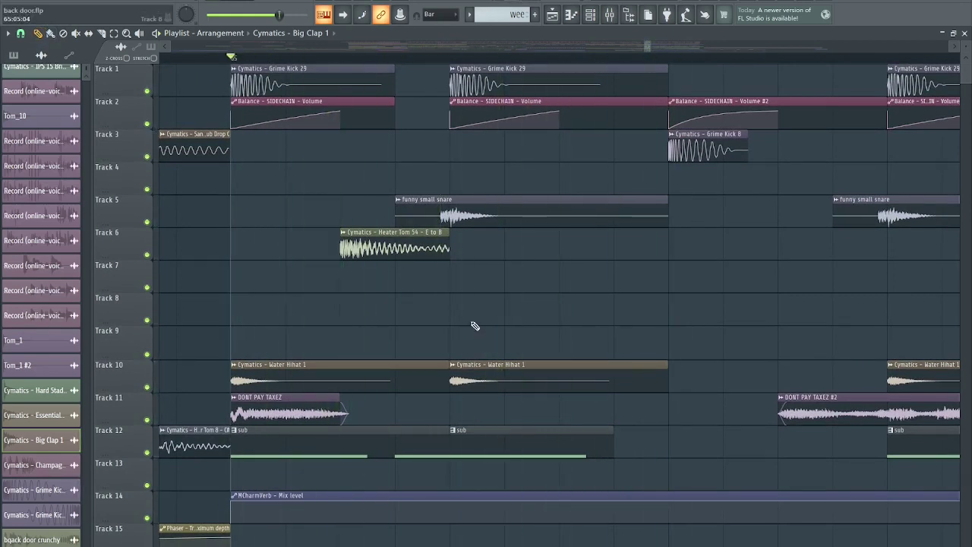
scroll(551, 332, "down", 2)
scroll(720, 299, "up", 3)
scroll(699, 254, "down", 2)
scroll(578, 197, "up", 2)
Step: Inspect the sample settings of the Cymatics - Grime Kick 8 clip on Track 3, then save the project
left_click(546, 147)
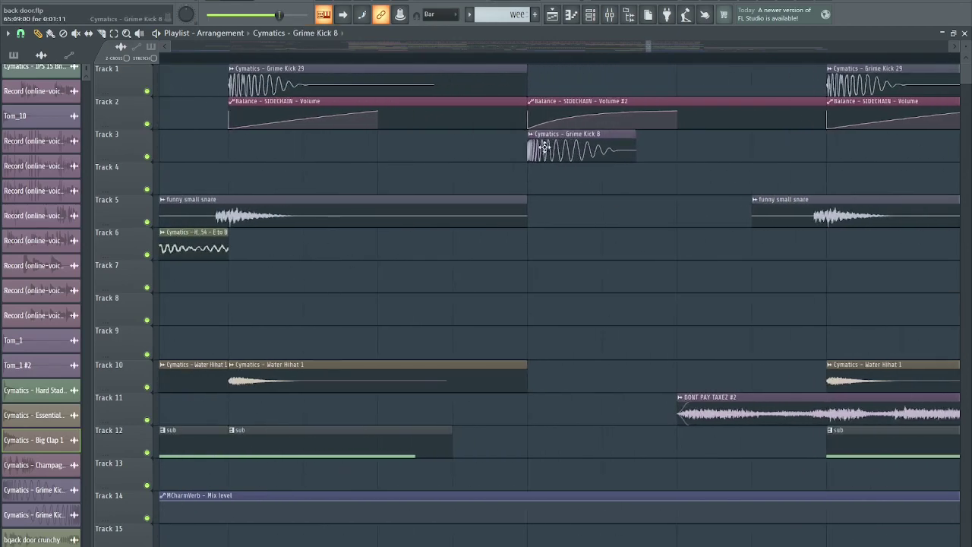
double_click(544, 146)
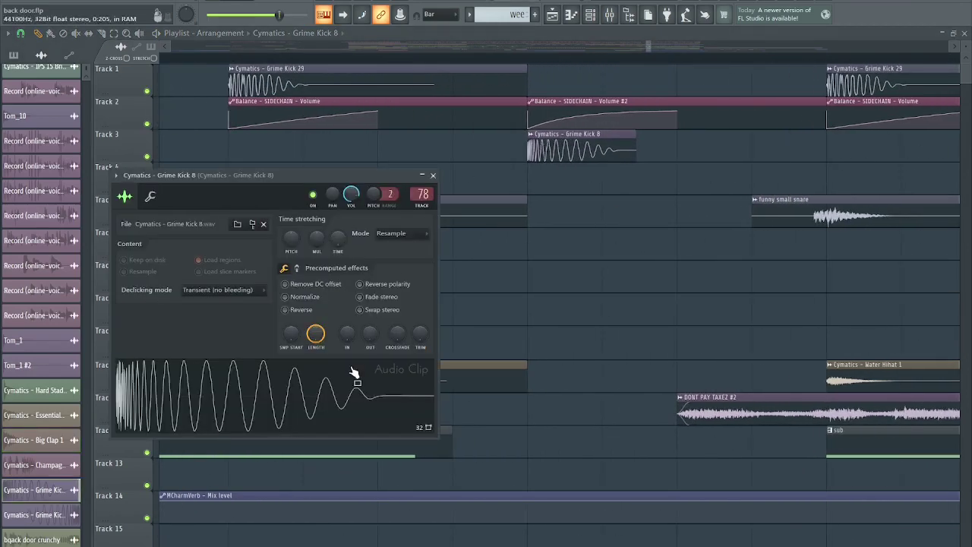
key("Escape")
scroll(384, 167, "down", 4)
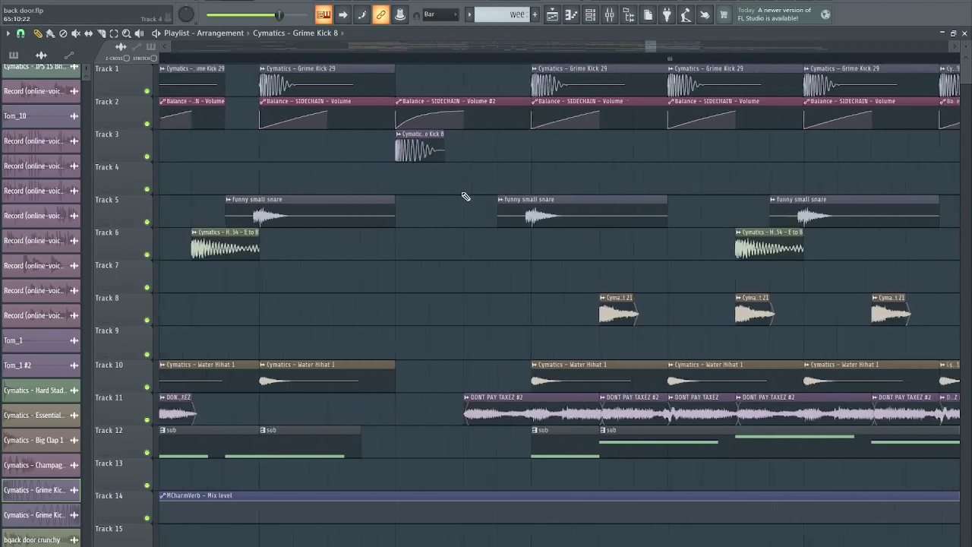
double_click(420, 151)
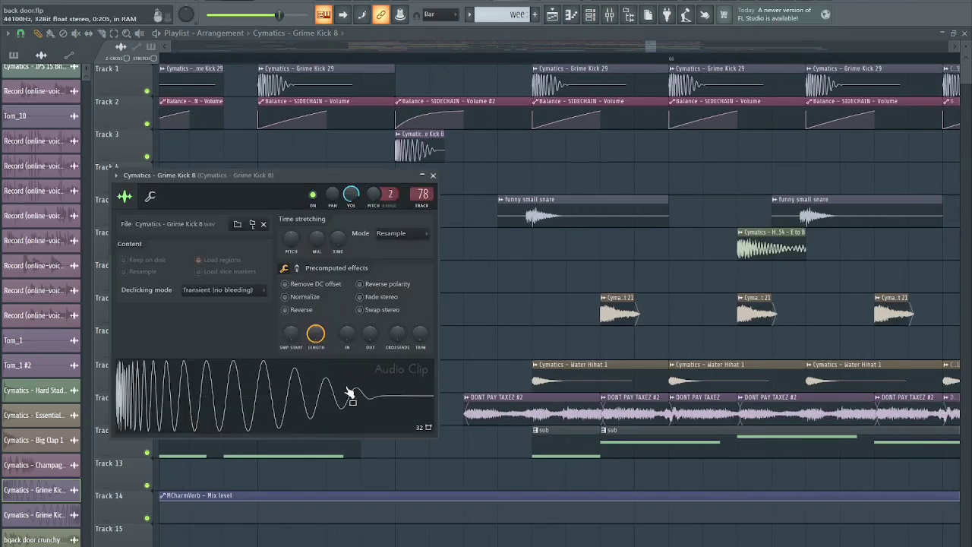
key("Escape")
key("ctrl+s")
scroll(413, 212, "up", 2)
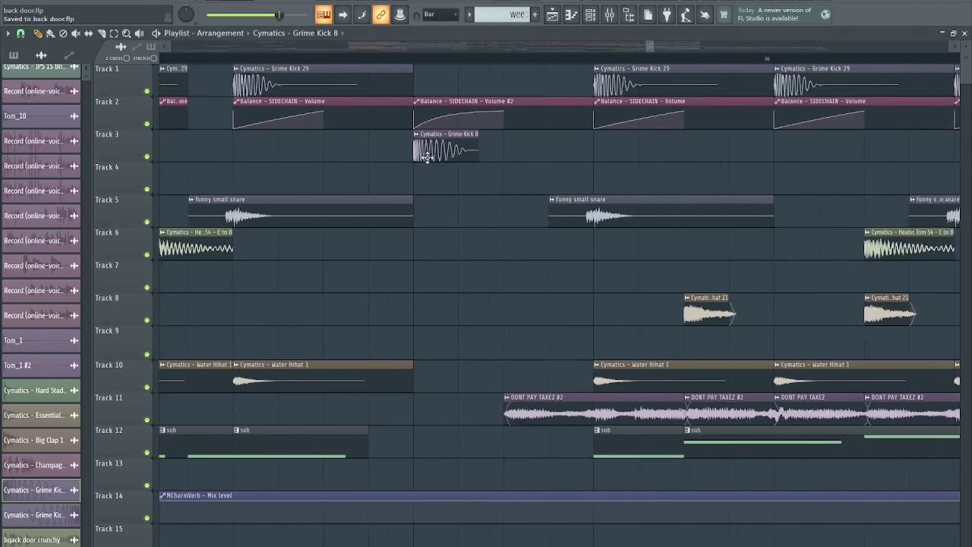
Step: Play the mix from the Grime Kick 8 hit, then solo Track 43 and audition its big pattern
scroll(427, 157, "up", 1)
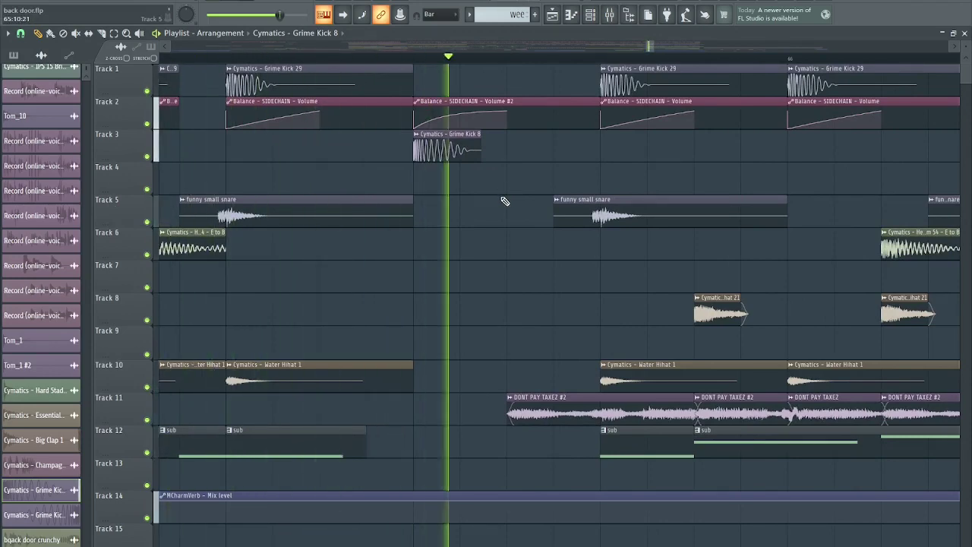
key("space")
scroll(390, 278, "down", 8)
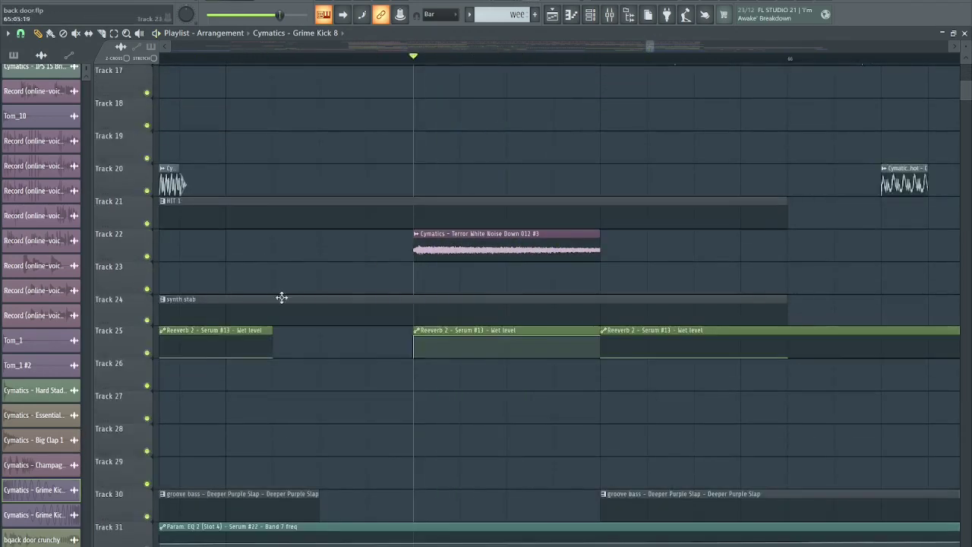
scroll(319, 302, "down", 8)
scroll(357, 304, "down", 2)
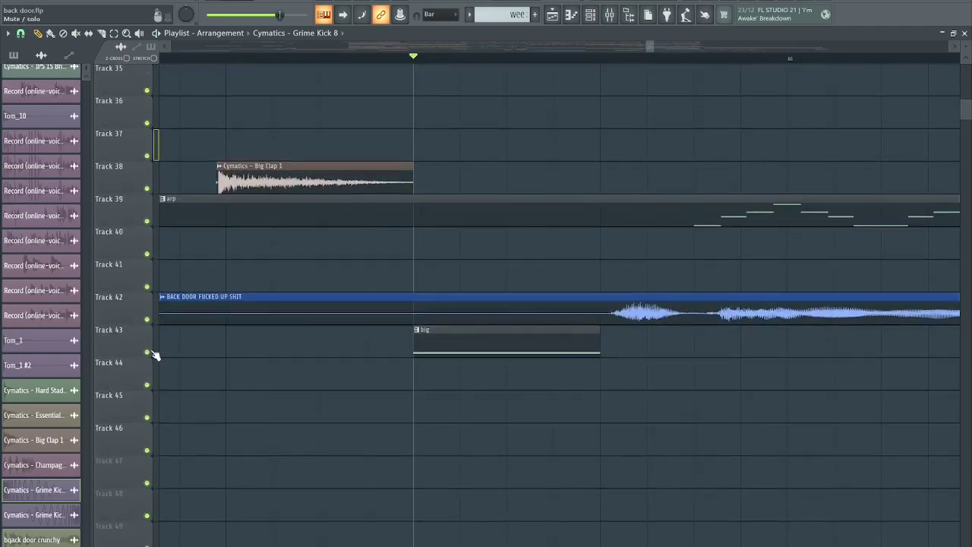
right_click(152, 353)
left_click(513, 353)
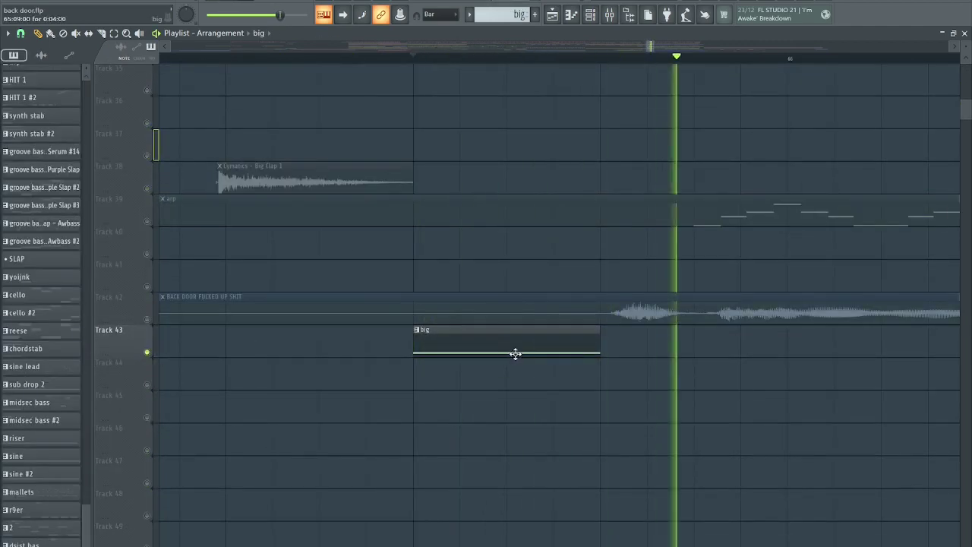
Step: Open the big pattern's Serum #29 synth and examine its oscillator A wavetable choices and LFO shapes
left_click(592, 14)
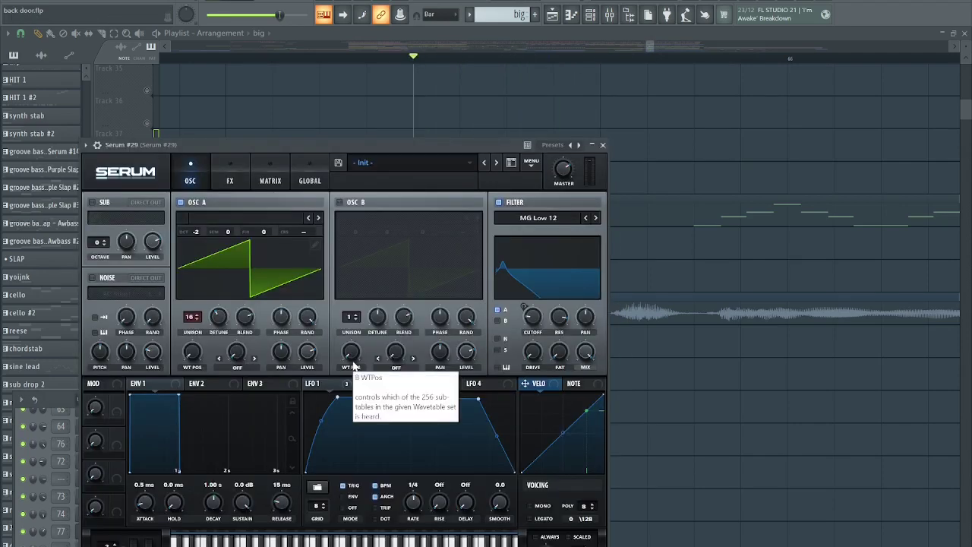
left_click(217, 218)
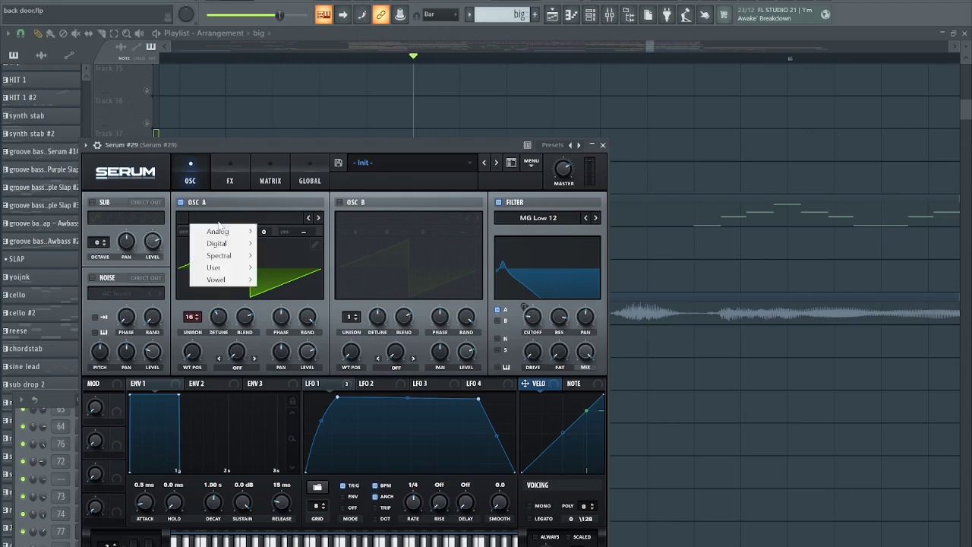
left_click(205, 311)
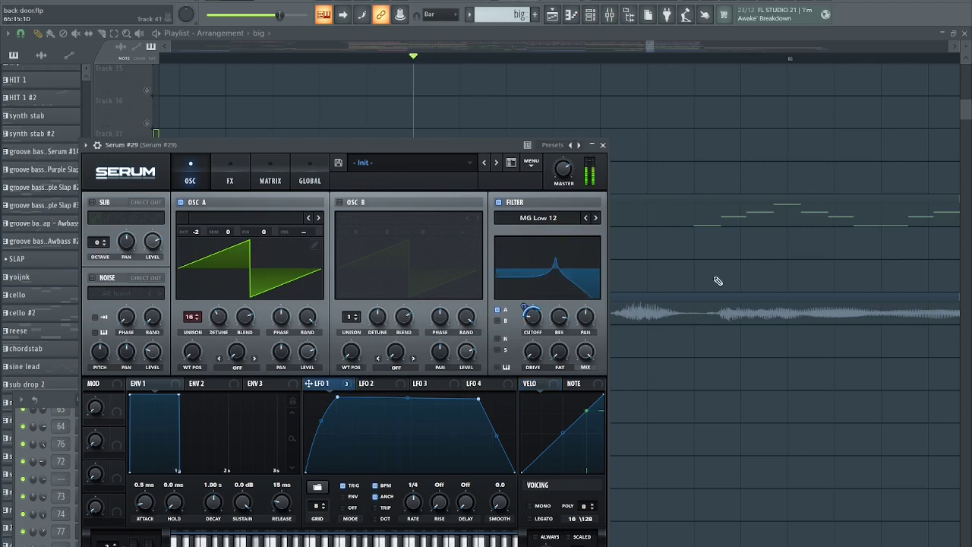
left_click(395, 384)
left_click(321, 383)
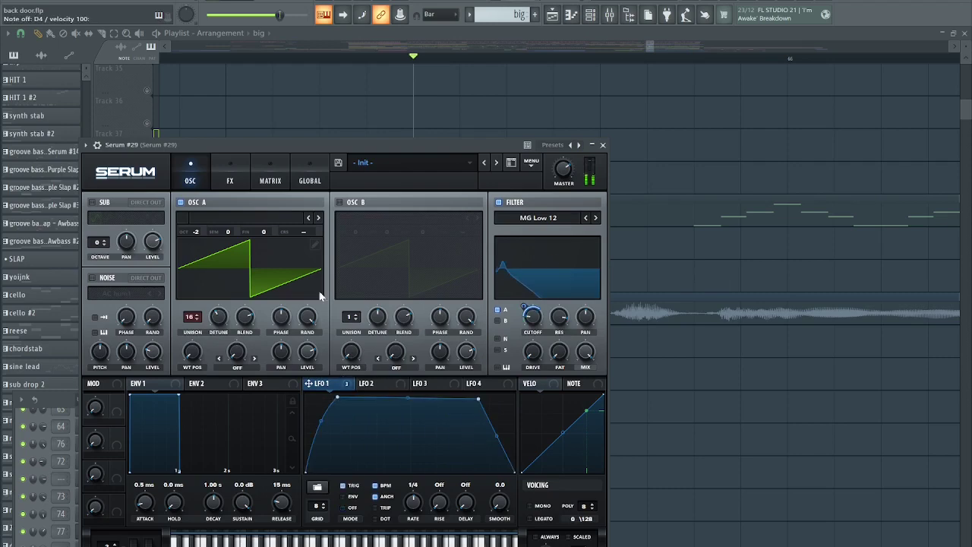
Step: Bypass the filter, compressor and distortion effects in Serum #29
left_click(228, 180)
left_click(96, 328)
left_click(97, 310)
left_click(96, 221)
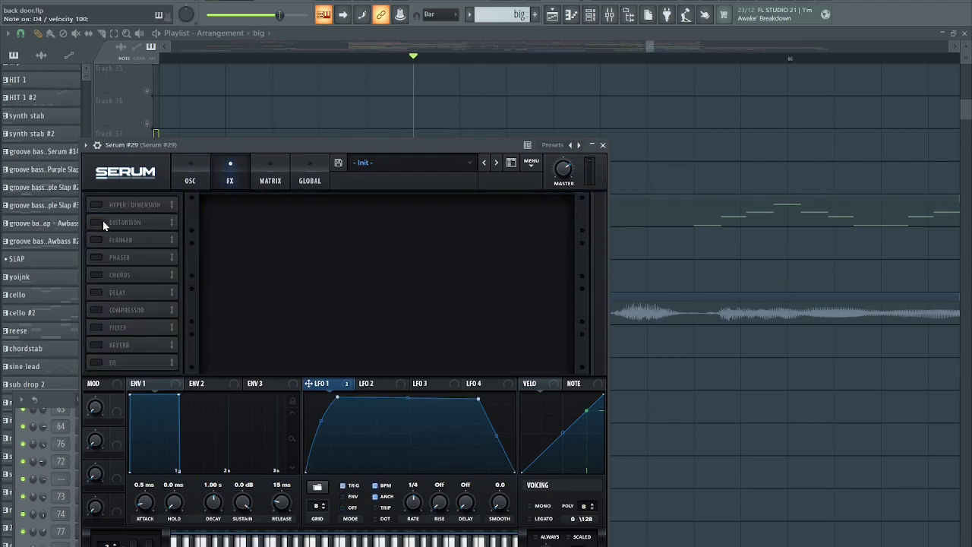
Step: Switch the MG Low 12 oscillator filter in Serum #29 off and back on while auditioning the D4 note
left_click(190, 180)
left_click(498, 203)
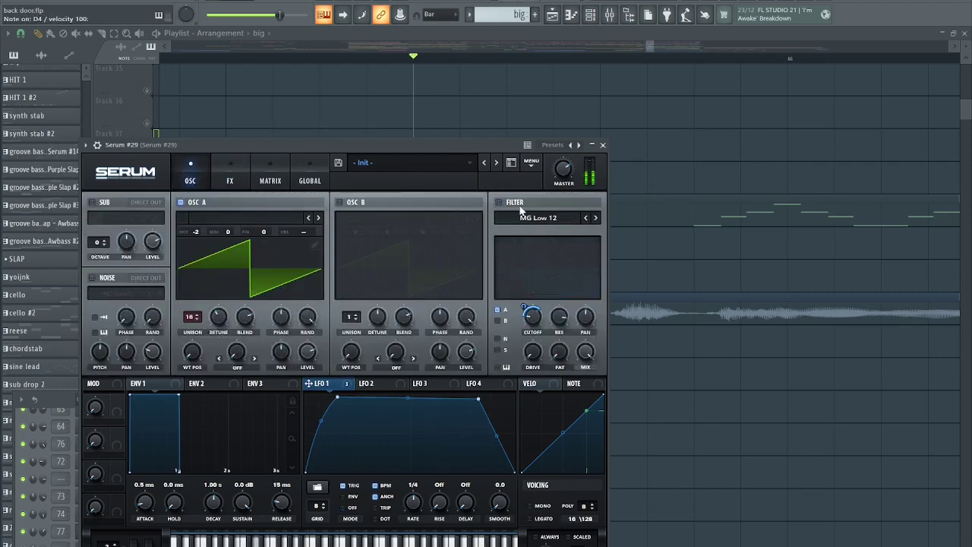
left_click(520, 206)
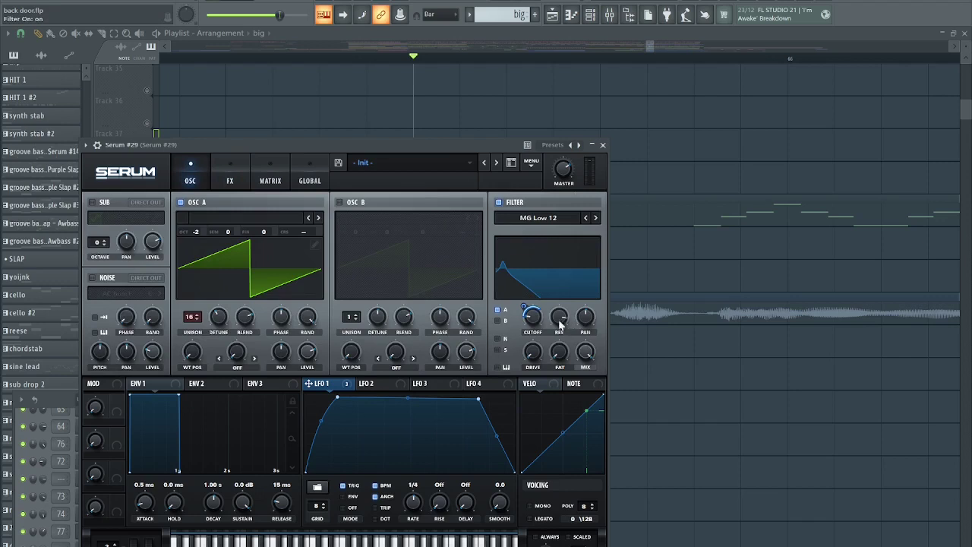
key("x")
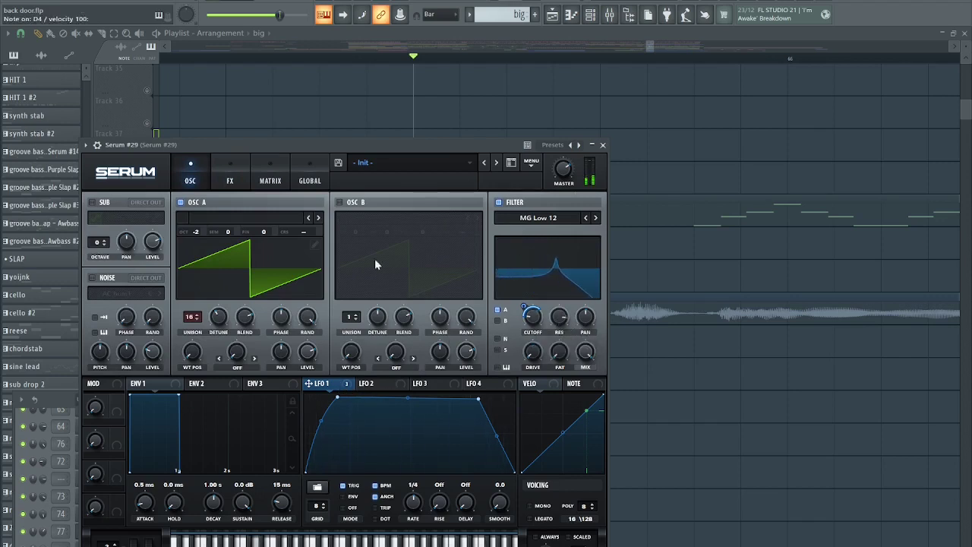
Step: Re-enable the distortion, compressor and Combs filter effects in Serum #29 one by one while auditioning the D4 note
left_click(230, 181)
left_click(97, 222)
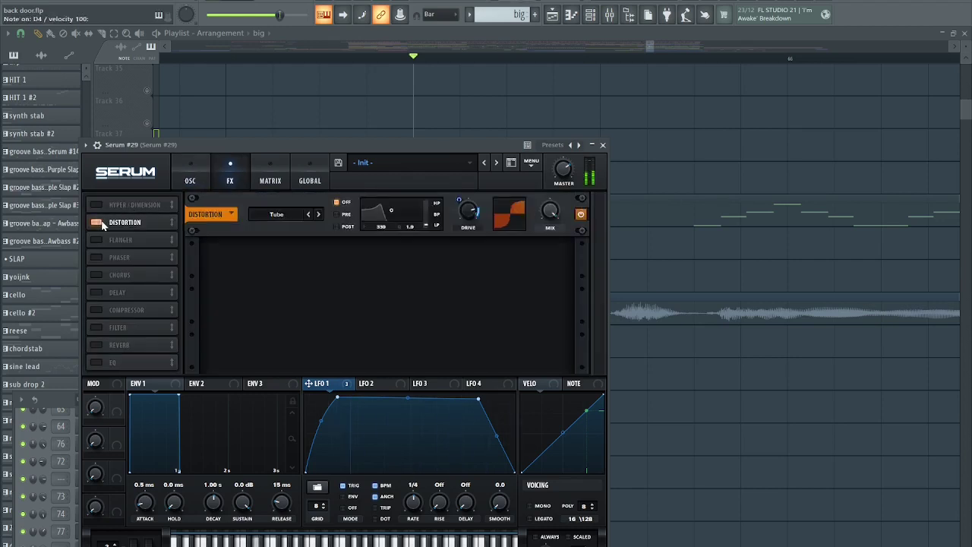
left_click(97, 239)
left_click(96, 241)
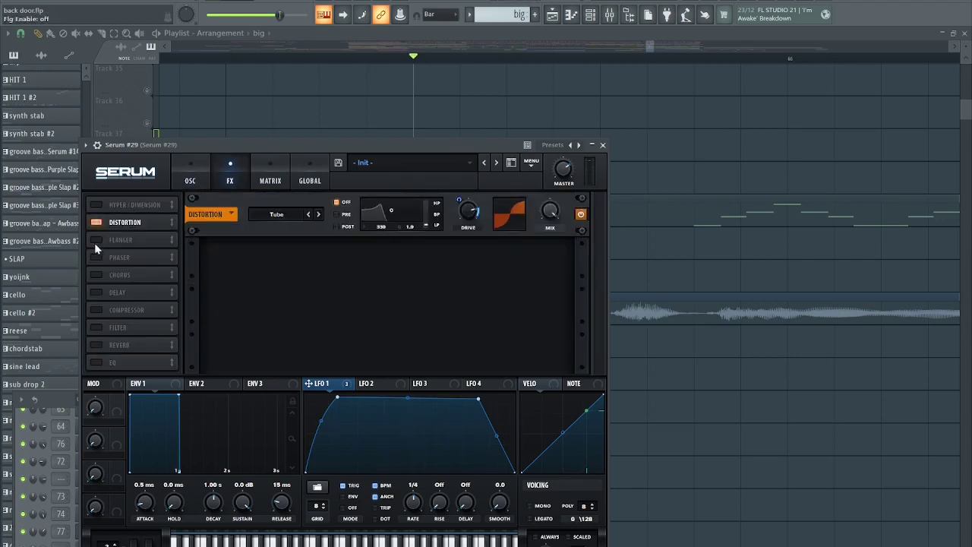
left_click(96, 311)
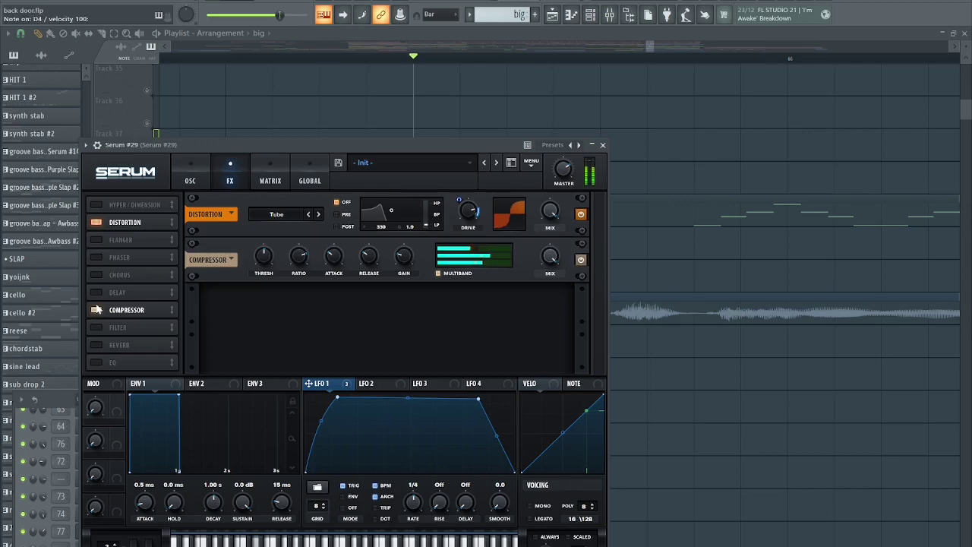
left_click(96, 327)
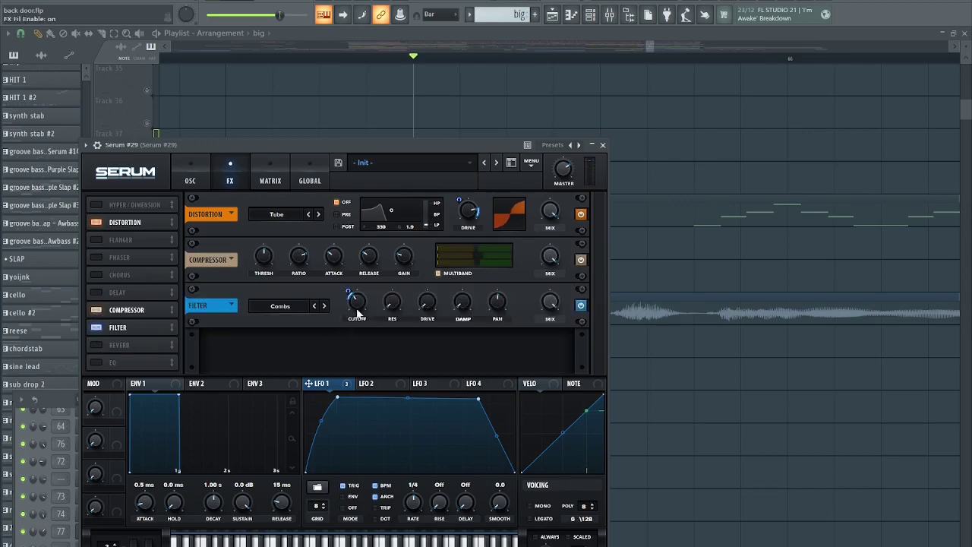
Step: Inspect MCharmVerb, Fruity Balance and Fruity Parametric EQ 2 on the Serum #29 mixer insert while auditioning the D4 note, and close them
left_click(619, 19)
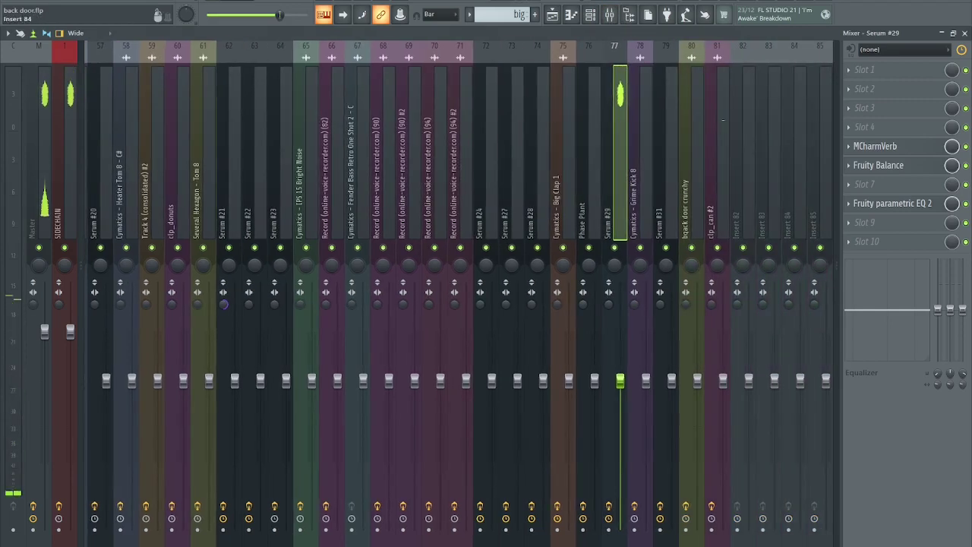
left_click(925, 146)
left_click(926, 147)
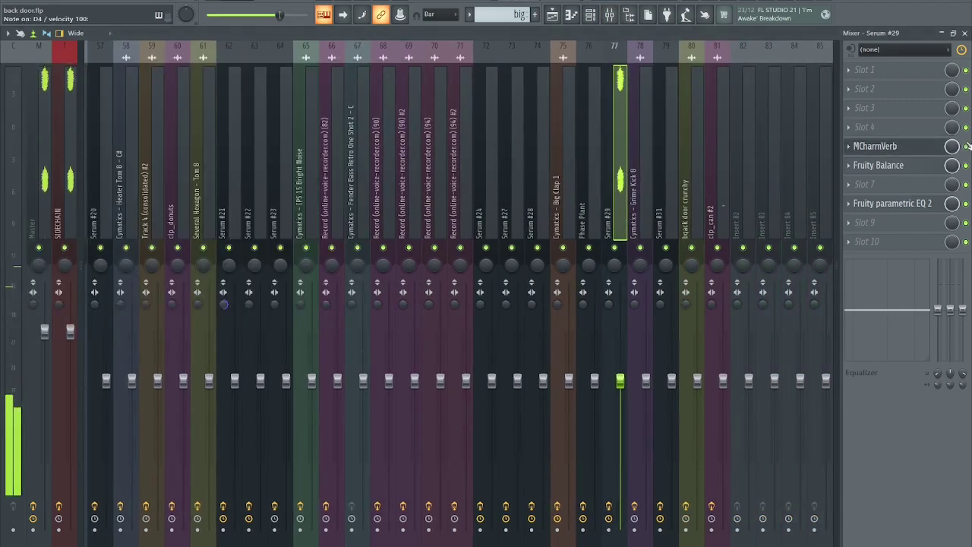
left_click(927, 148)
left_click(921, 165)
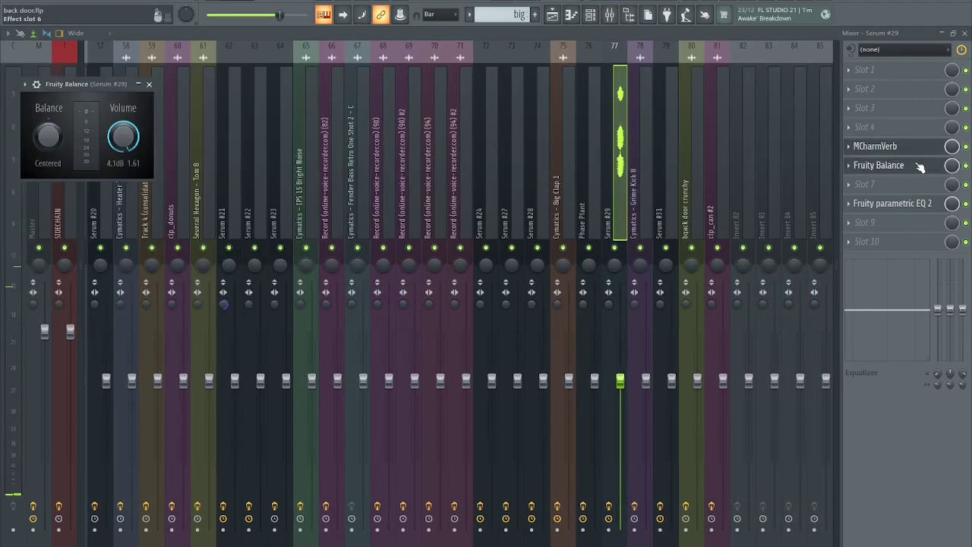
left_click(903, 206)
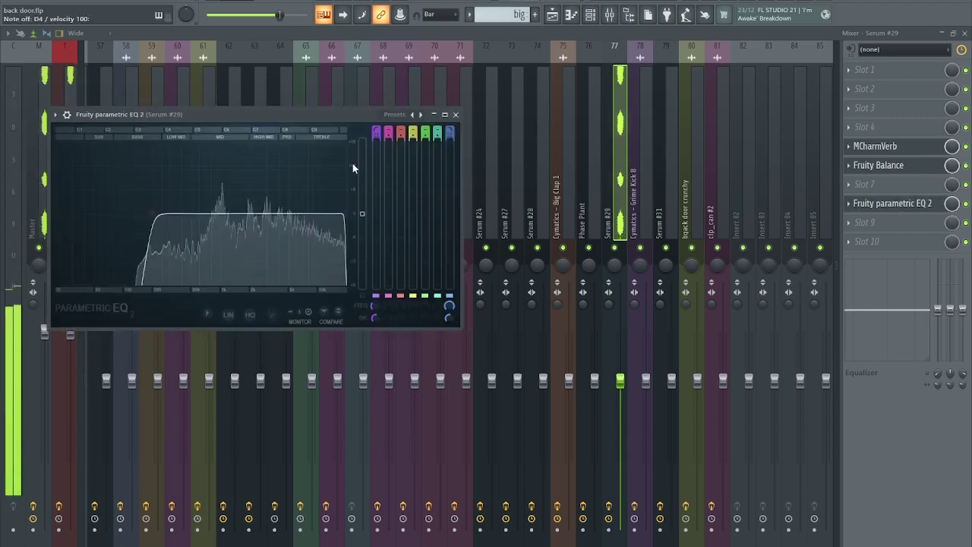
key("Escape")
key("Escape")
key("Escape")
key("Escape")
key("Escape")
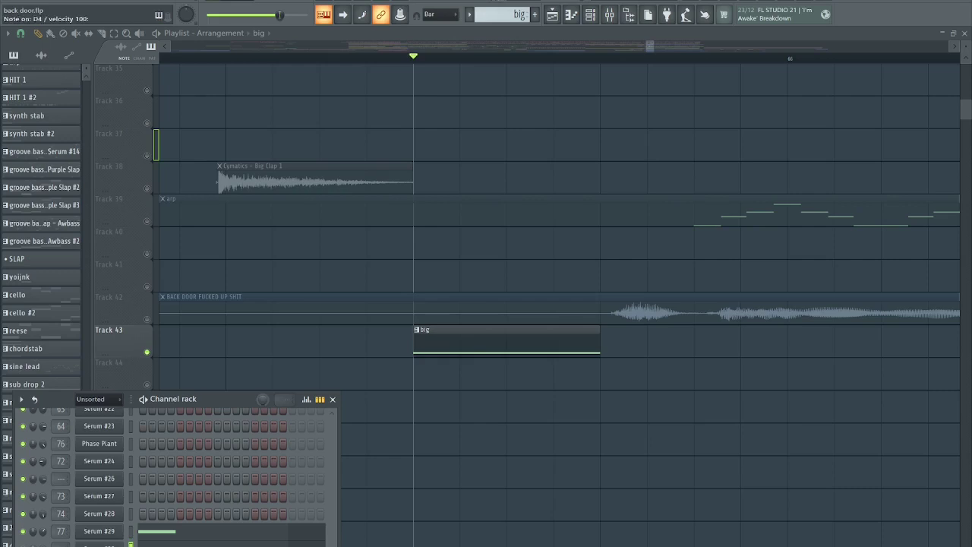
Step: Check the LFO shapes of the Serum #30 synth, close it and unsolo Track 43
key("x")
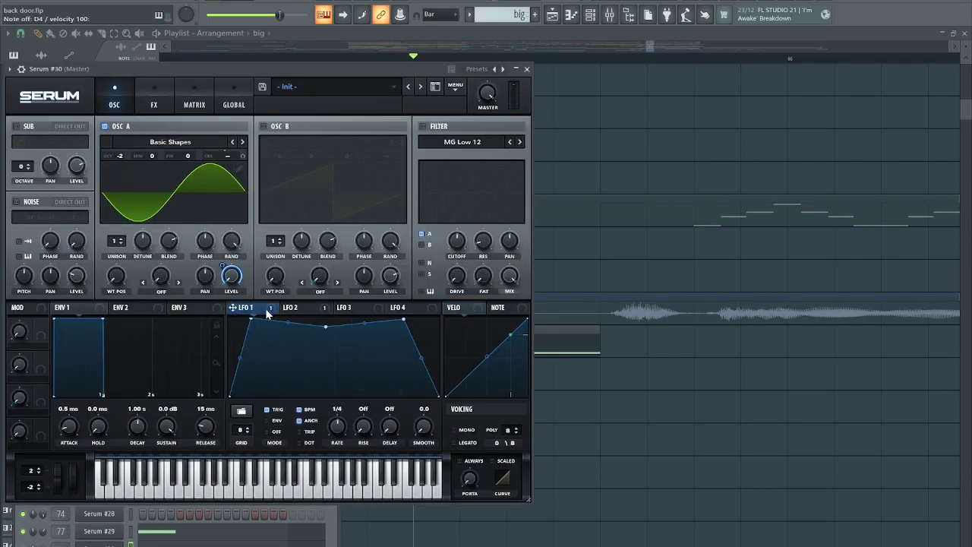
left_click(299, 309)
key("Escape")
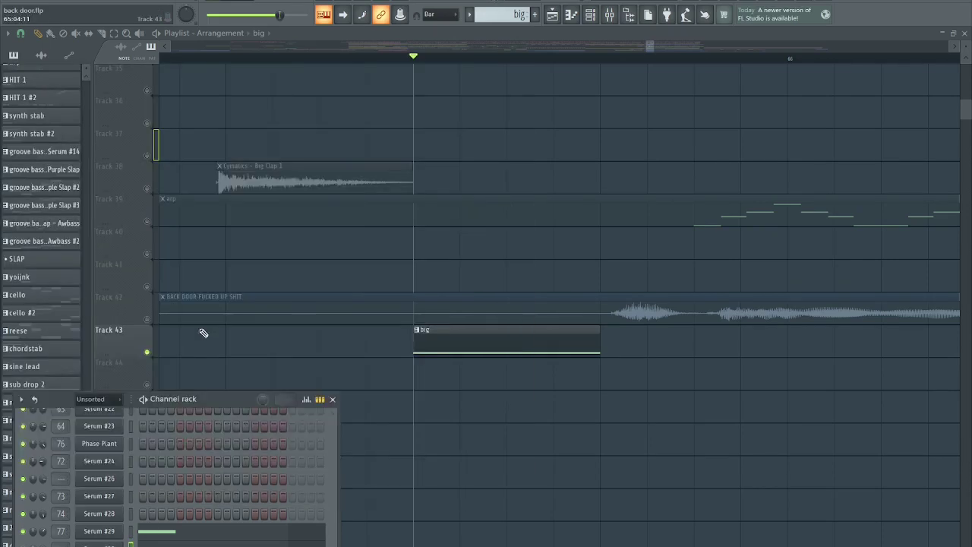
key("Escape")
scroll(353, 366, "down", 3)
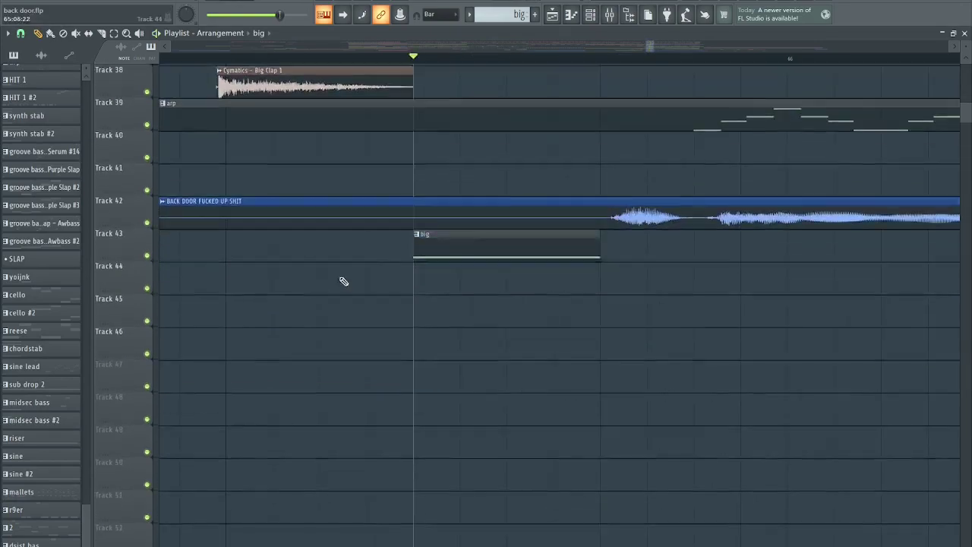
Step: Play the full mix from the end of the big clip and examine the groove bass, riser and synth stab tracks
scroll(342, 278, "up", 12)
scroll(479, 282, "right", 3)
scroll(553, 370, "down", 4)
scroll(361, 294, "down", 2)
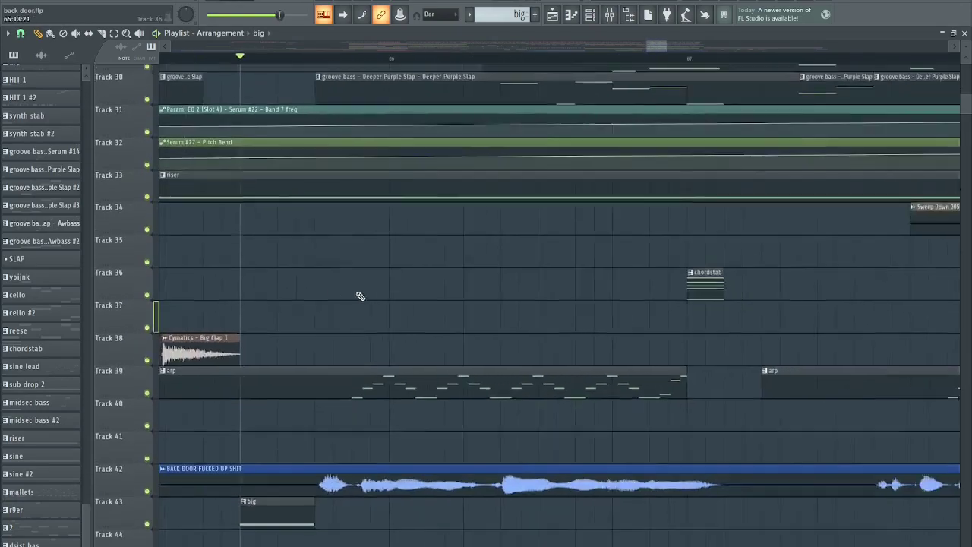
scroll(361, 295, "up", 3)
scroll(426, 342, "down", 2)
key("space")
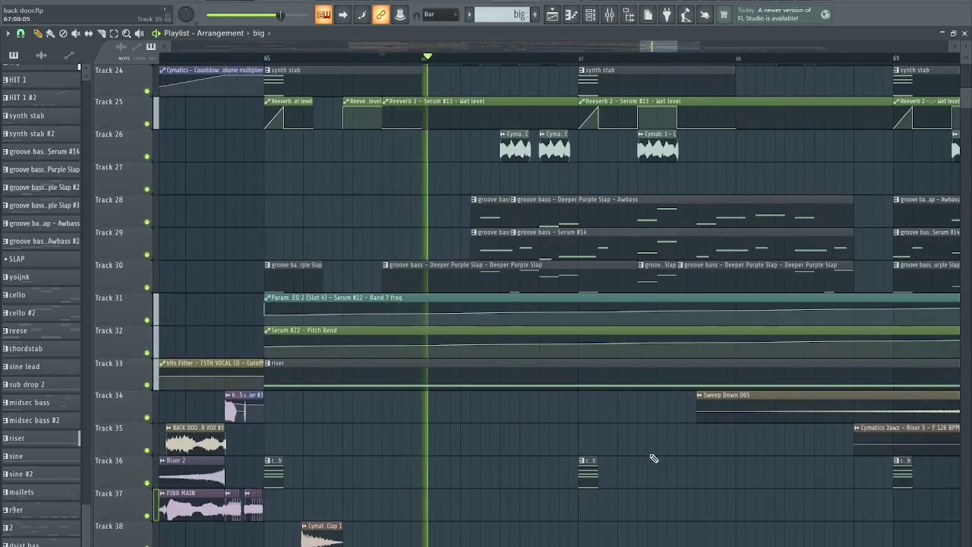
scroll(657, 461, "down", 1)
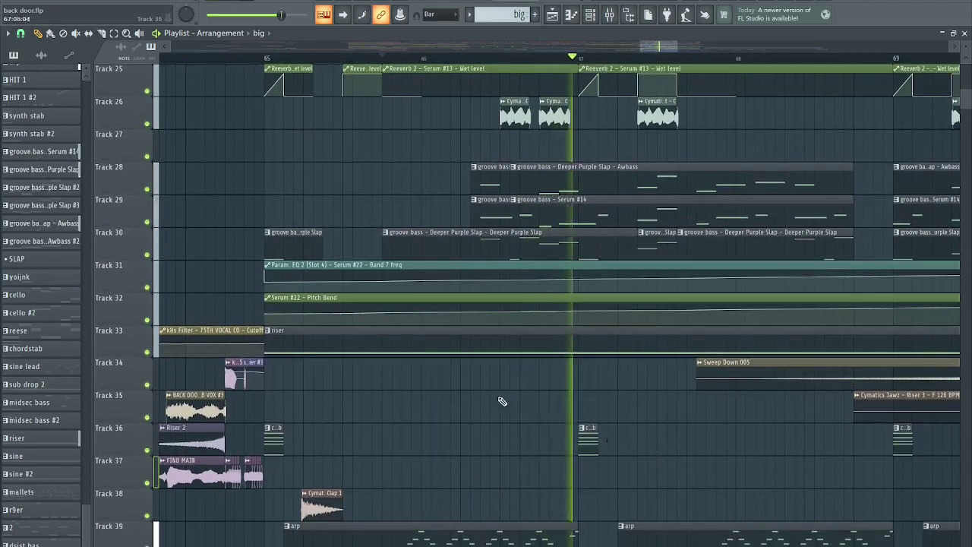
scroll(504, 402, "down", 1)
scroll(513, 426, "right", 2)
scroll(514, 427, "up", 1)
scroll(465, 397, "down", 3)
scroll(524, 471, "up", 3)
scroll(545, 507, "up", 3)
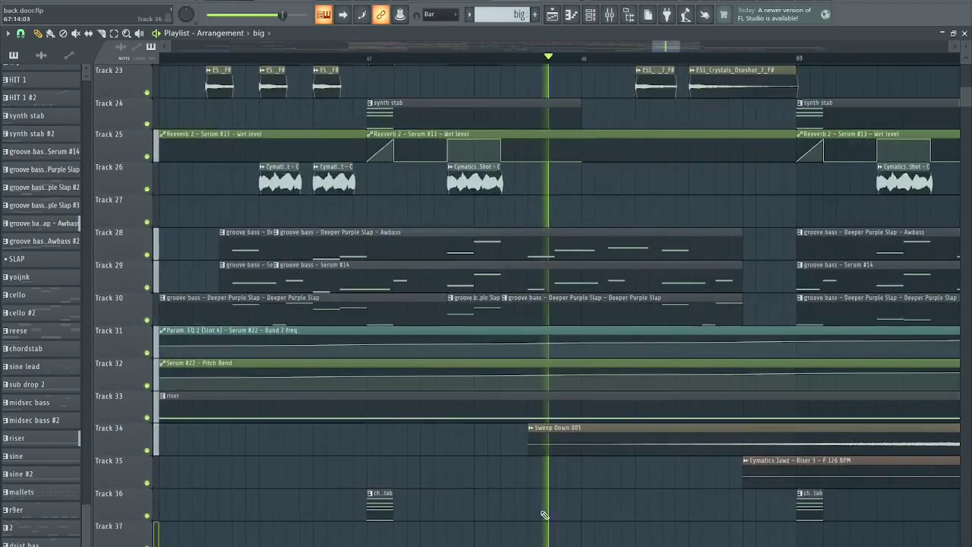
scroll(545, 506, "down", 3)
scroll(552, 491, "up", 8)
scroll(640, 477, "up", 3)
key("space")
Step: Solo Track 39 and audition its arp clips
scroll(637, 477, "down", 5)
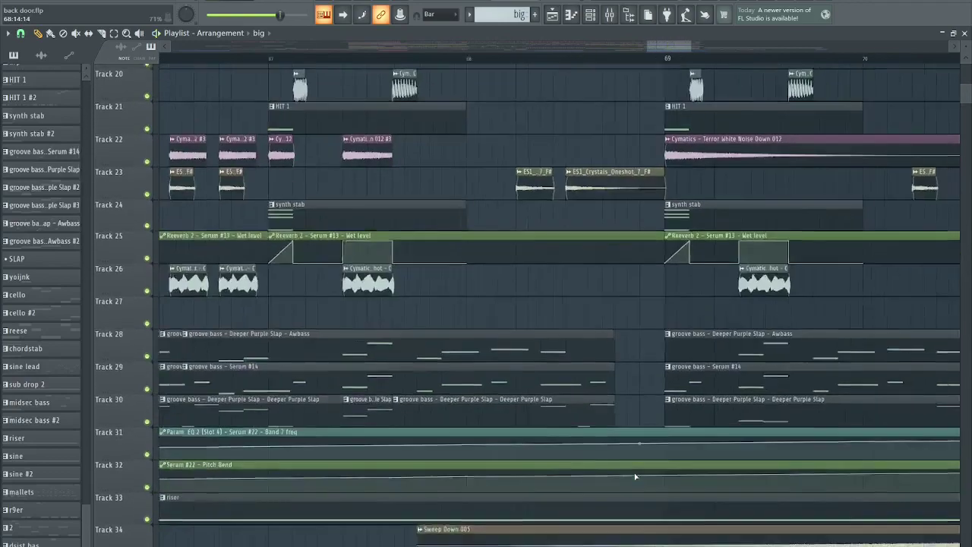
scroll(636, 477, "down", 3)
scroll(456, 454, "down", 9)
scroll(360, 441, "up", 4)
scroll(306, 369, "down", 1)
scroll(262, 364, "down", 2)
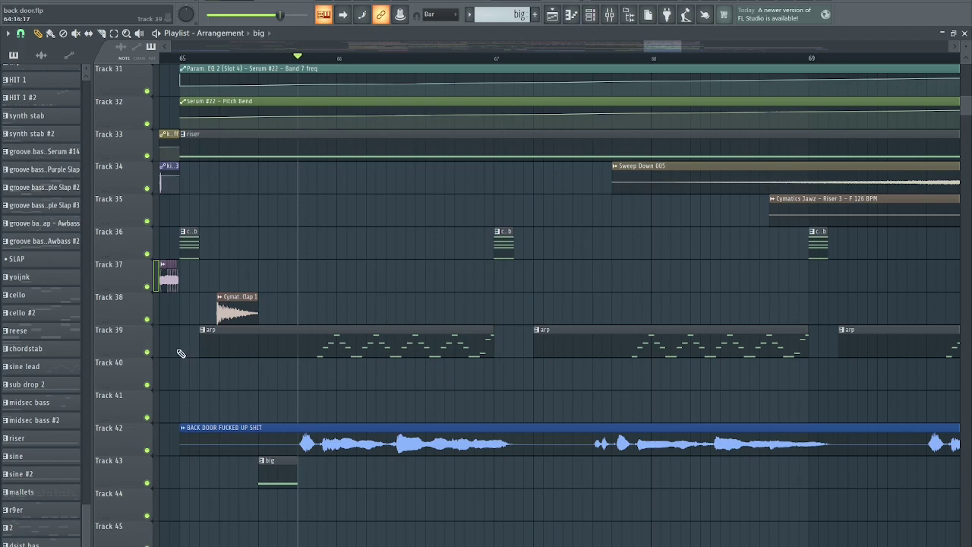
right_click(148, 353)
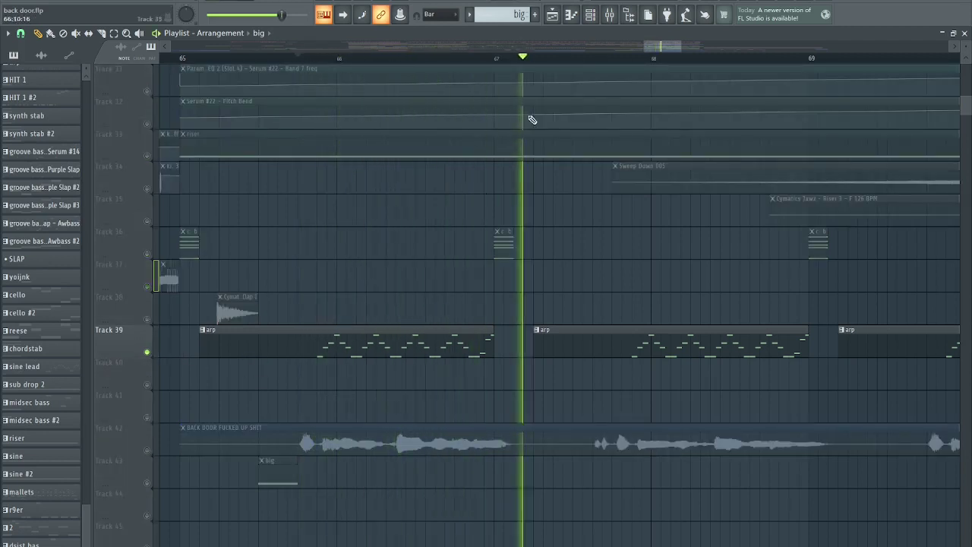
key("space")
Step: Select the arp pattern from its Track 39 clip and open its Serum #11 channel
left_click(591, 23)
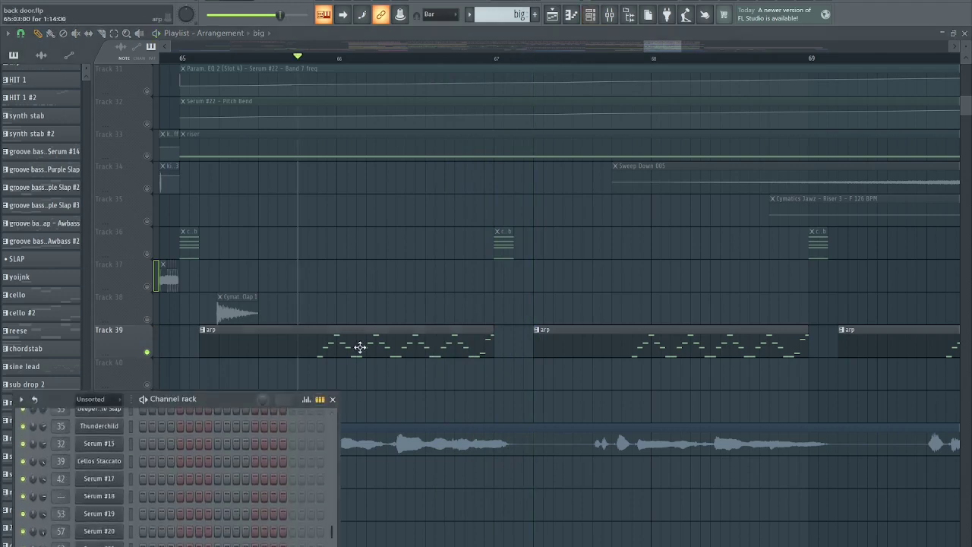
left_click(358, 343)
key("space")
left_click(591, 16)
key("space")
scroll(161, 529, "down", 5)
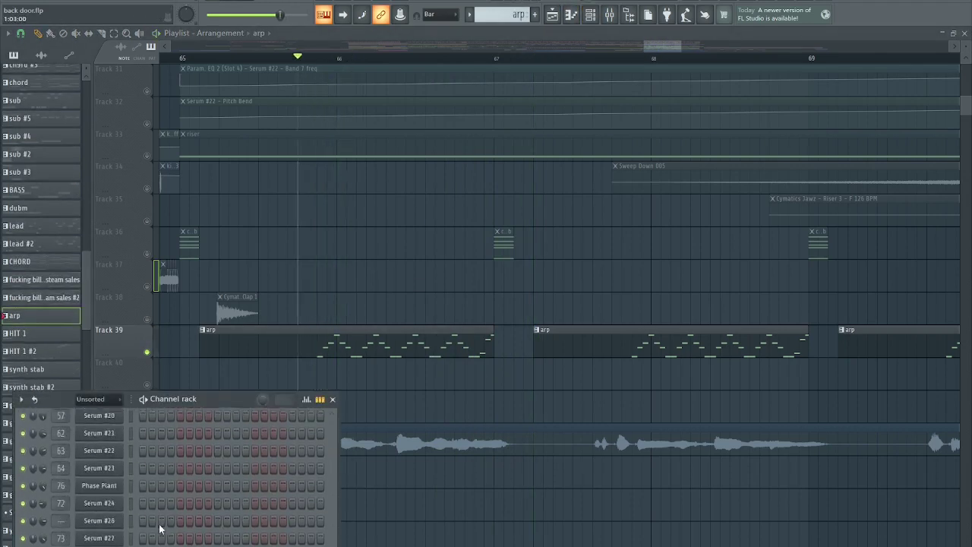
scroll(135, 510, "up", 5)
key("space")
key("space")
left_click(116, 497)
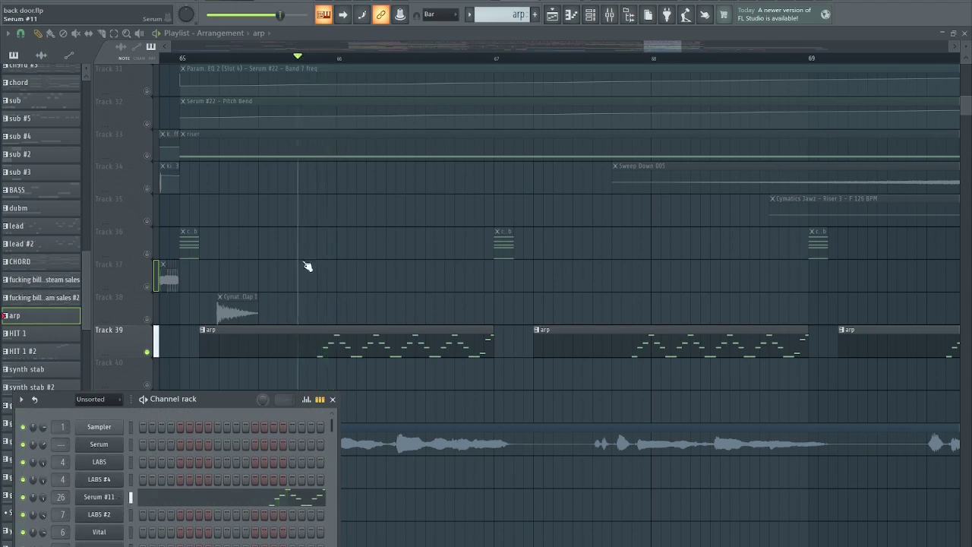
Step: Audition notes in Serum #11, examine its effects rack and oscillator A, and close the synth
key("x")
key("w")
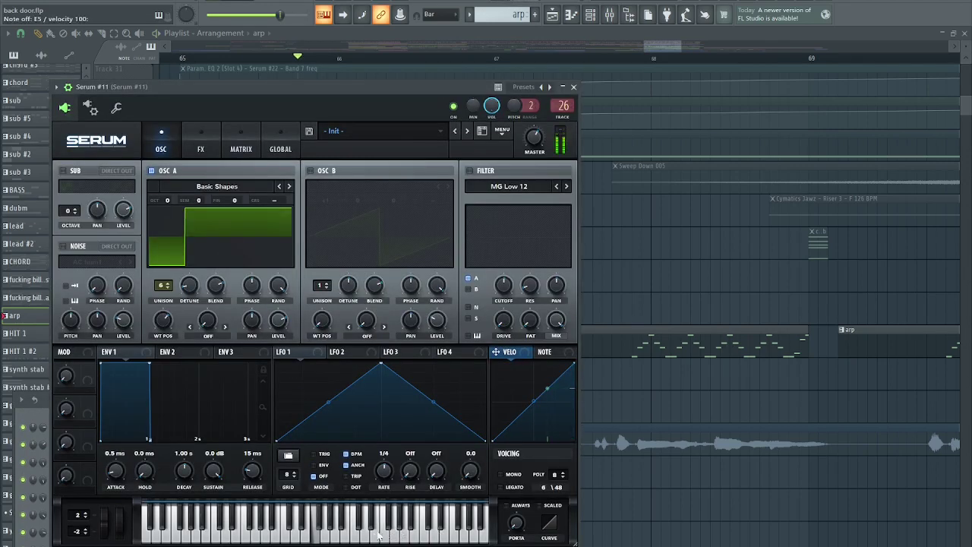
left_click(202, 146)
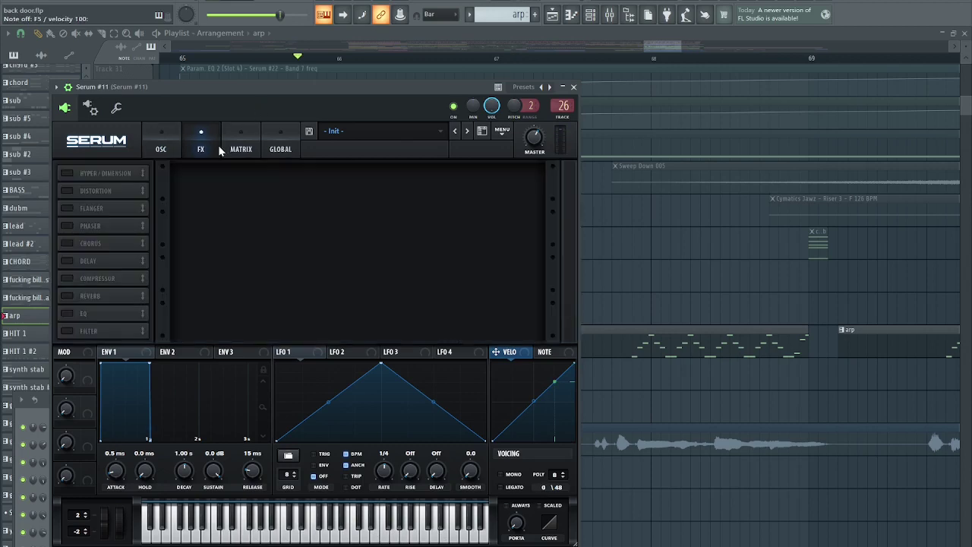
left_click(67, 87)
left_click(169, 122)
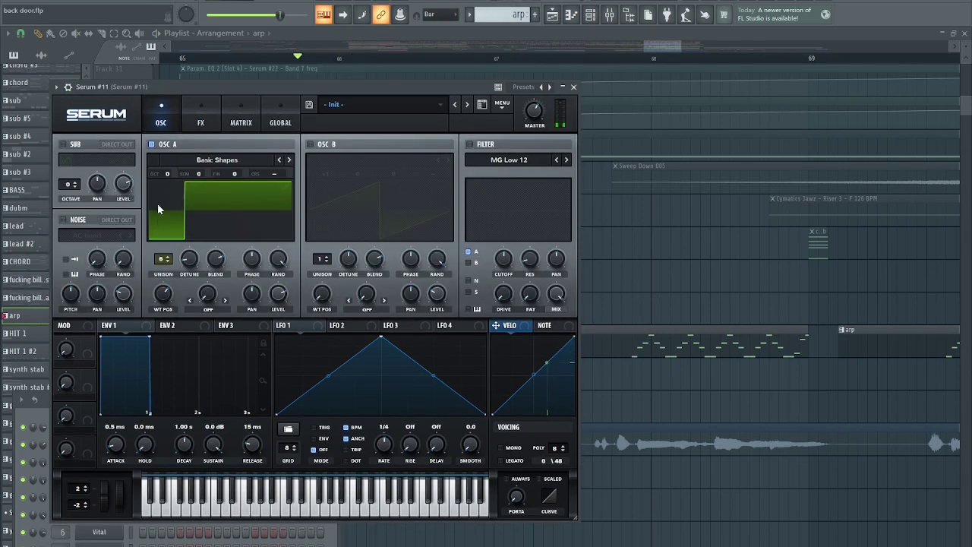
left_click(574, 86)
Step: Play the soloed arp on Track 39, unsolo the track and play the full mix
key("F6")
key("space")
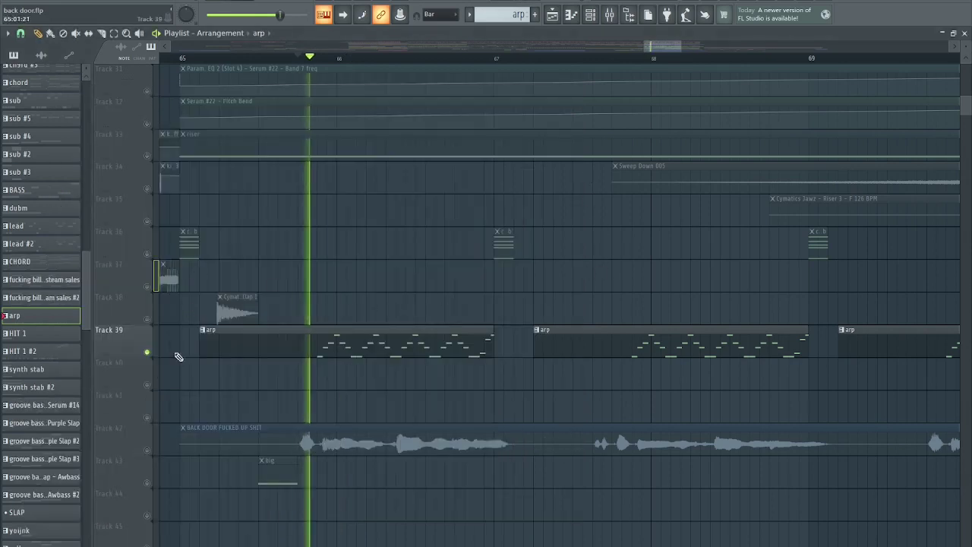
key("space")
right_click(147, 353)
key("space")
scroll(371, 288, "up", 2)
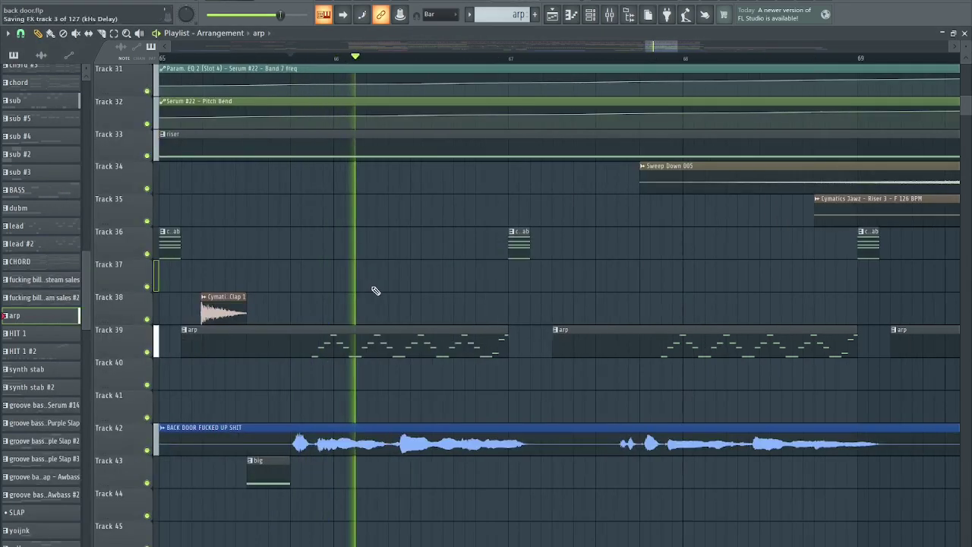
Step: Solo Track 42 to audition the BACK DOOR FUCKED UP SHIT audio clip, and unsolo the track
key("space")
scroll(452, 325, "down", 2)
right_click(148, 452)
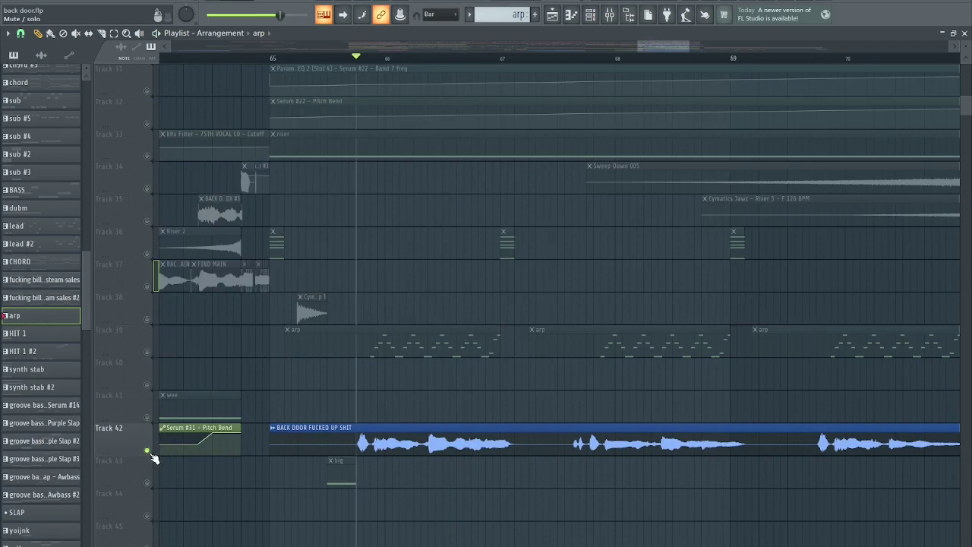
key("space")
key("space")
right_click(148, 451)
Step: Play the full mix from the end of the big clip in bar 65 and save the project
scroll(474, 287, "up", 1)
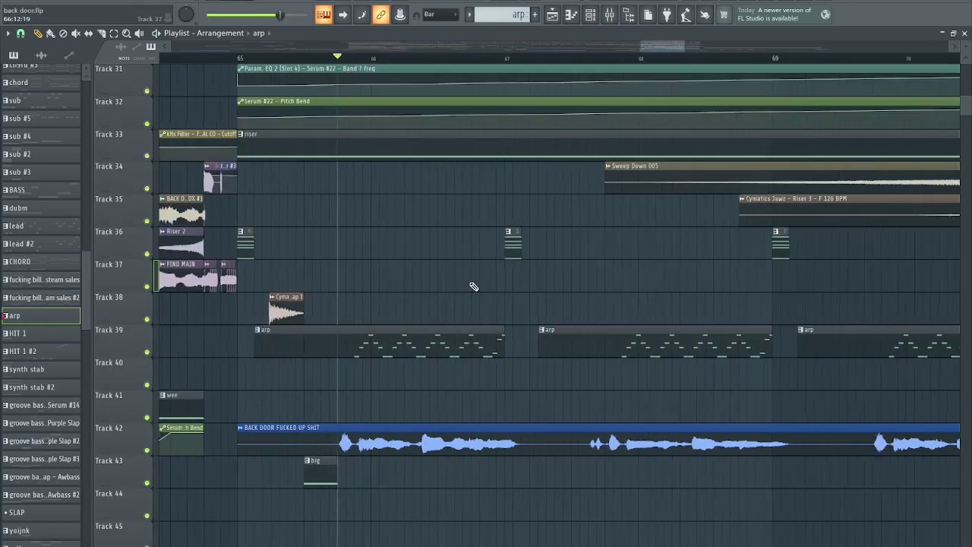
scroll(474, 286, "down", 2)
scroll(456, 303, "up", 2)
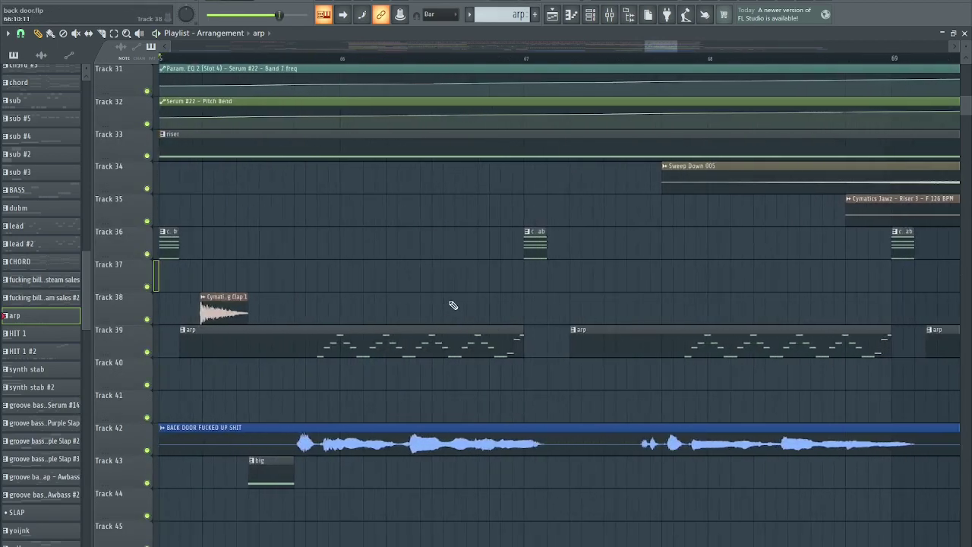
scroll(529, 299, "up", 3)
key("space")
scroll(473, 347, "down", 2)
key("ctrl+s")
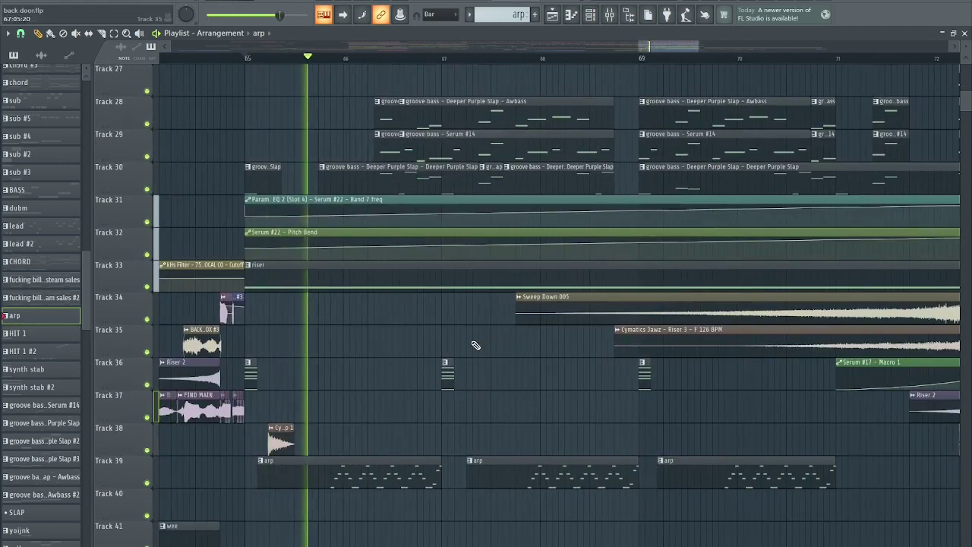
Step: Examine the tracks from the groove bass up to the kick while the mix plays toward bar 69, and stop playback
scroll(479, 357, "up", 4)
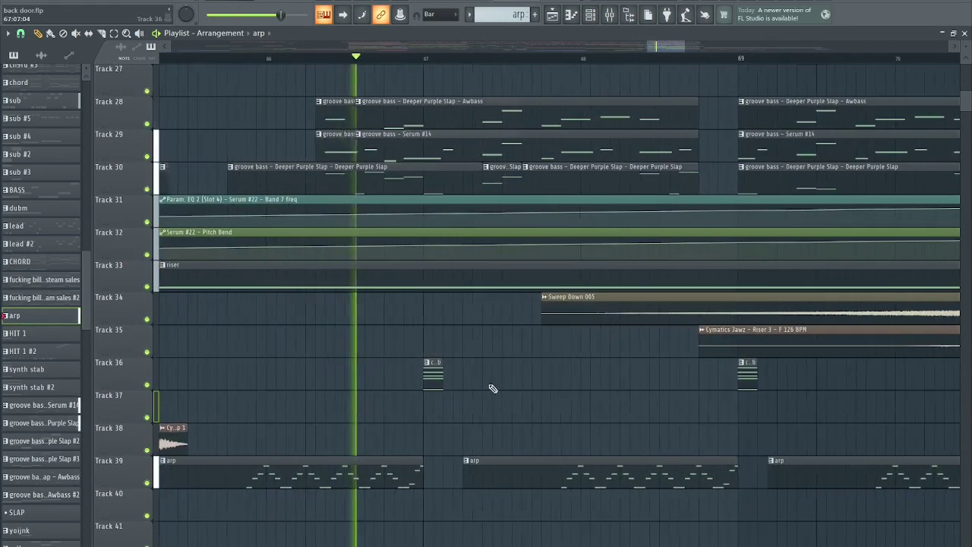
scroll(496, 418, "up", 5)
scroll(502, 415, "up", 1)
scroll(506, 326, "up", 8)
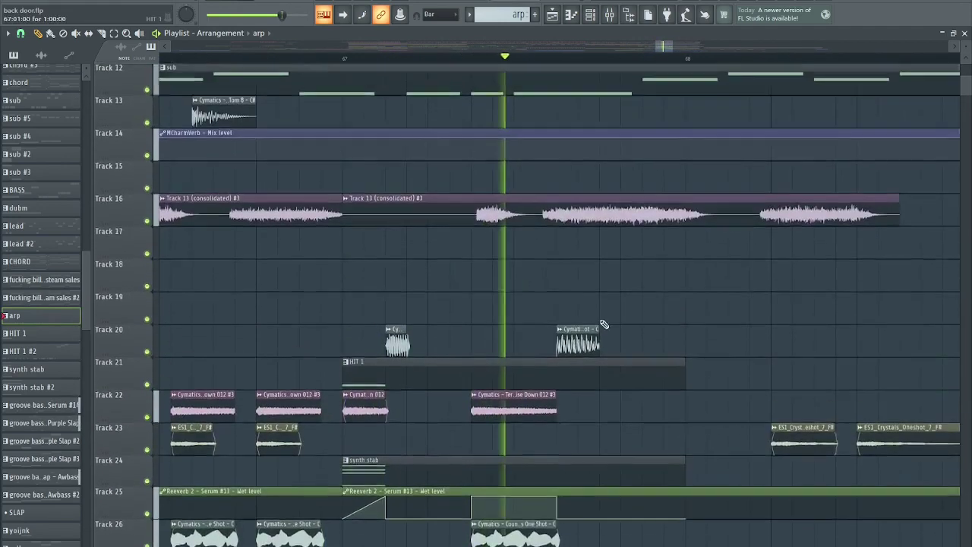
scroll(399, 292, "down", 4)
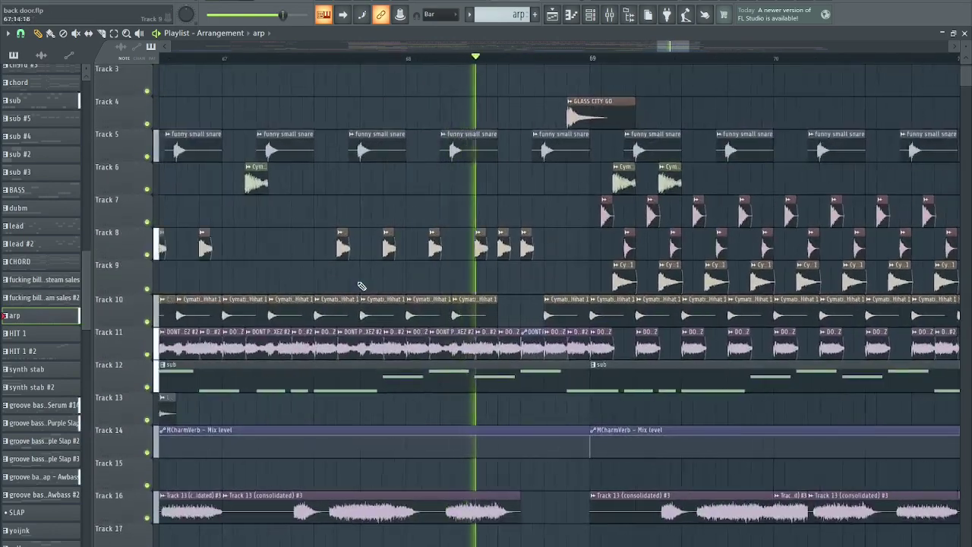
scroll(362, 285, "up", 2)
scroll(575, 170, "up", 4)
scroll(363, 84, "up", 2)
key("space")
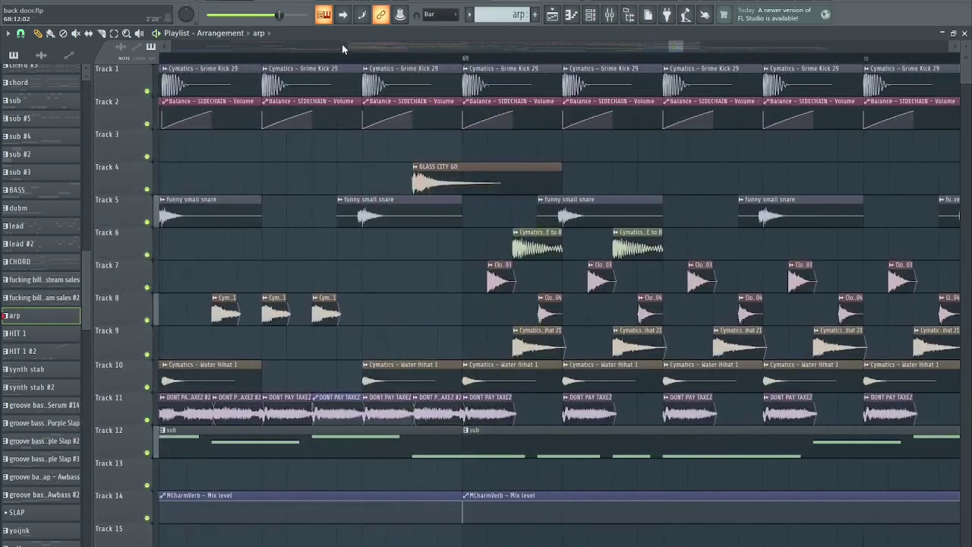
Step: Inspect the GLASS CITY GO clip on Track 4 just before bar 69 and save the project
scroll(293, 162, "down", 6)
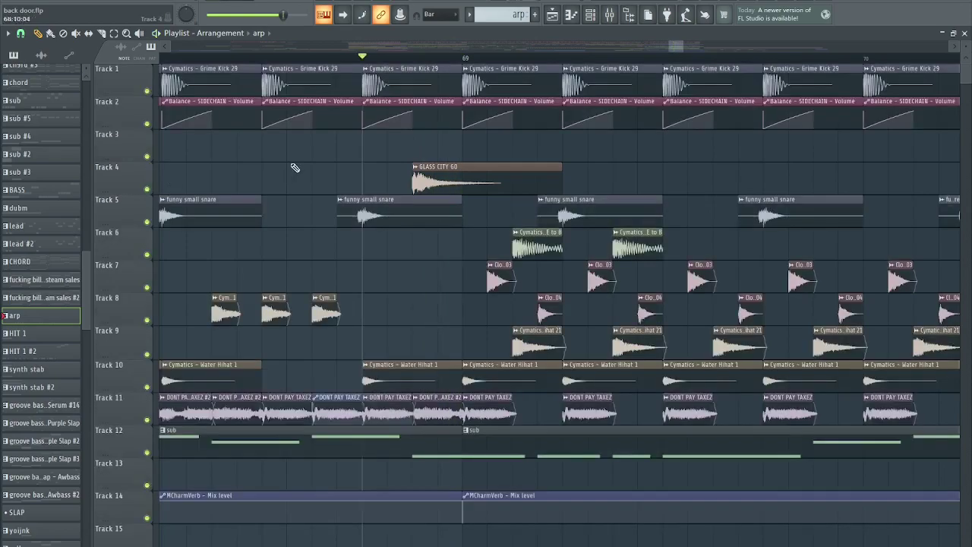
scroll(495, 158, "down", 4)
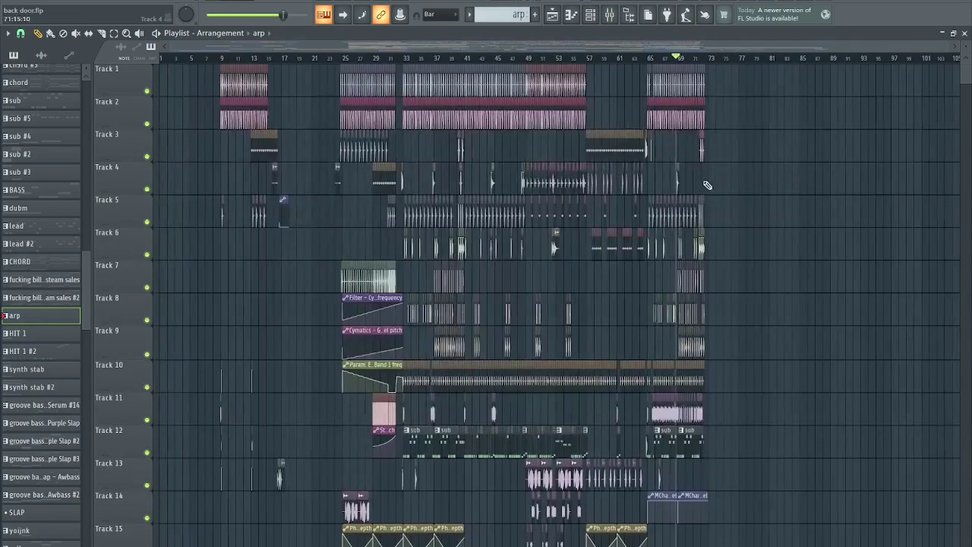
scroll(707, 184, "up", 8)
left_click(622, 181)
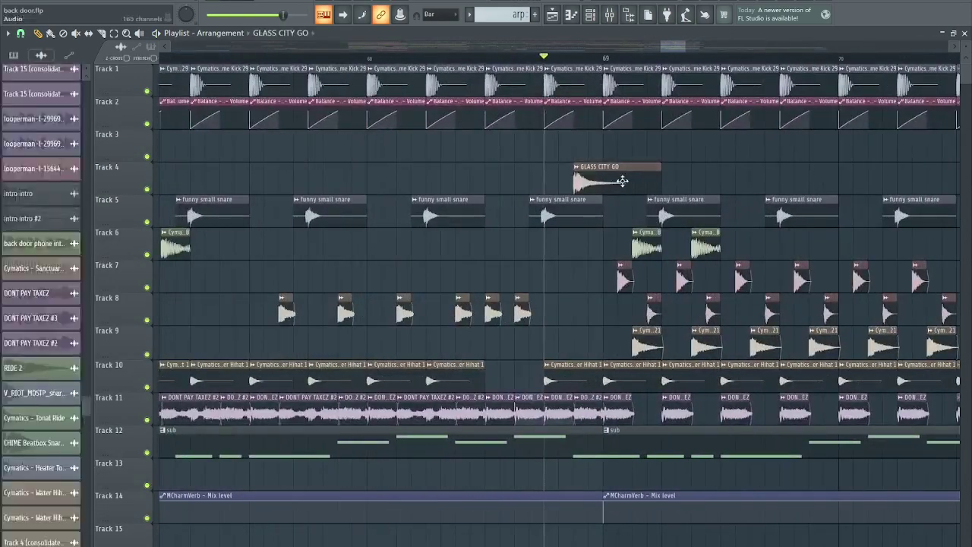
left_click(623, 181)
key("Escape")
scroll(836, 149, "up", 1)
key("ctrl+s")
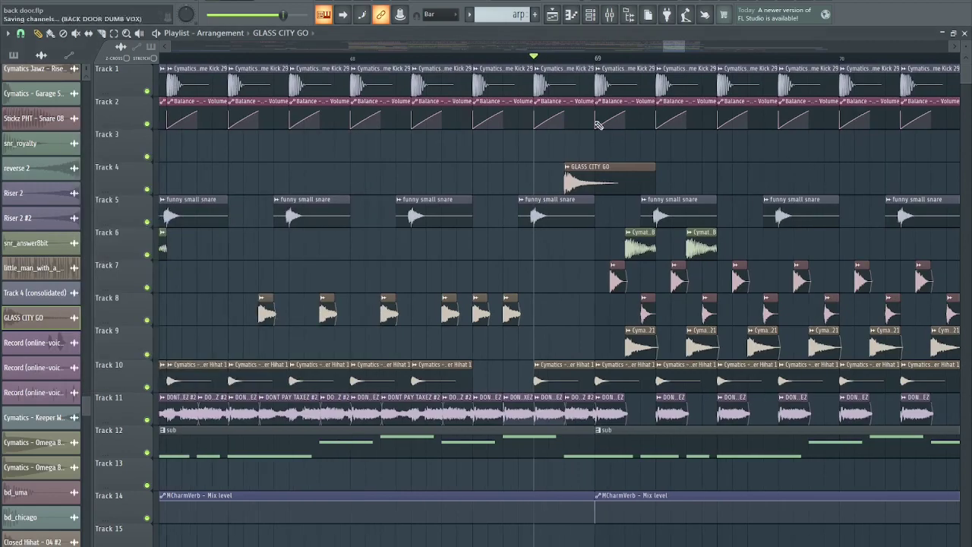
Step: Play the full mix from bar 69 while examining the tracks down to the arp, and stop playback
scroll(358, 152, "down", 4)
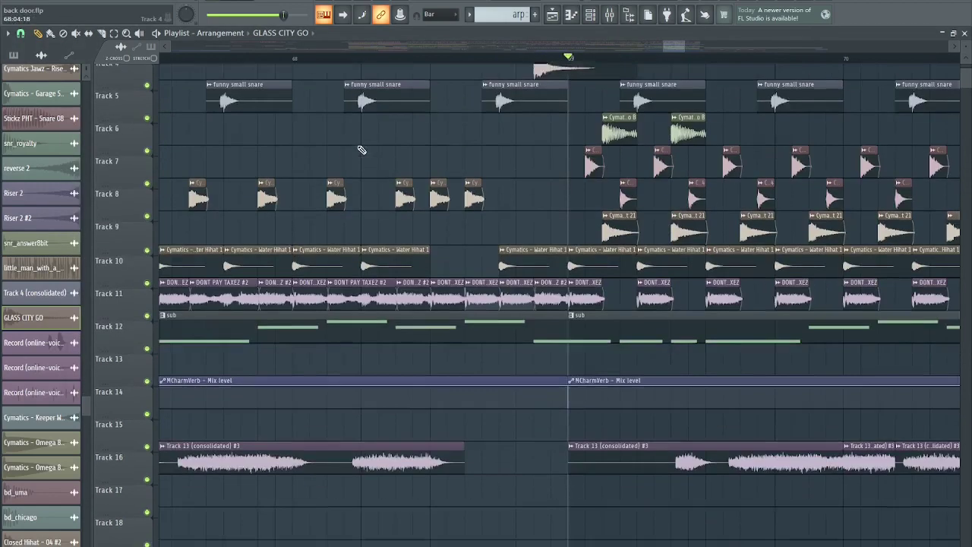
key("space")
scroll(555, 220, "down", 8)
scroll(419, 258, "down", 4)
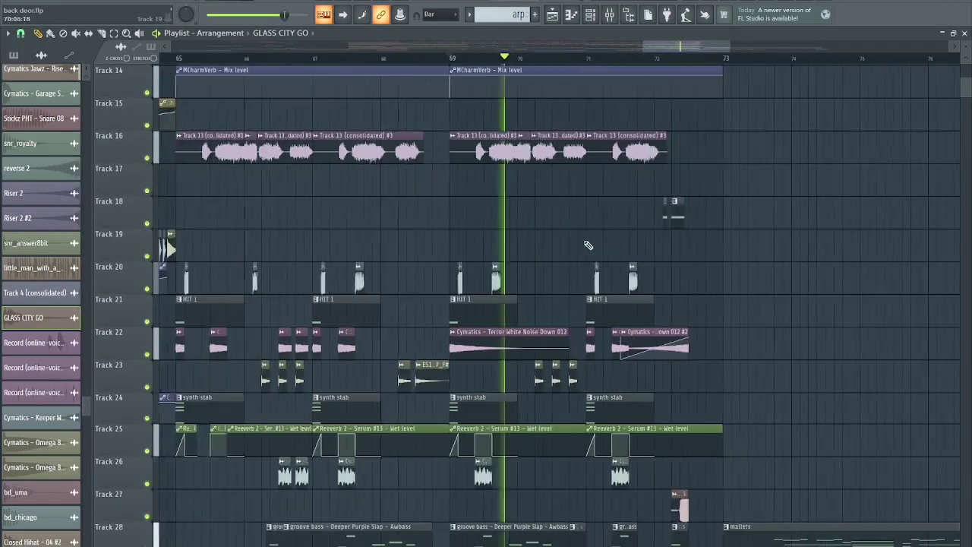
scroll(588, 245, "up", 3)
scroll(585, 246, "down", 10)
scroll(502, 326, "down", 3)
scroll(562, 418, "down", 1)
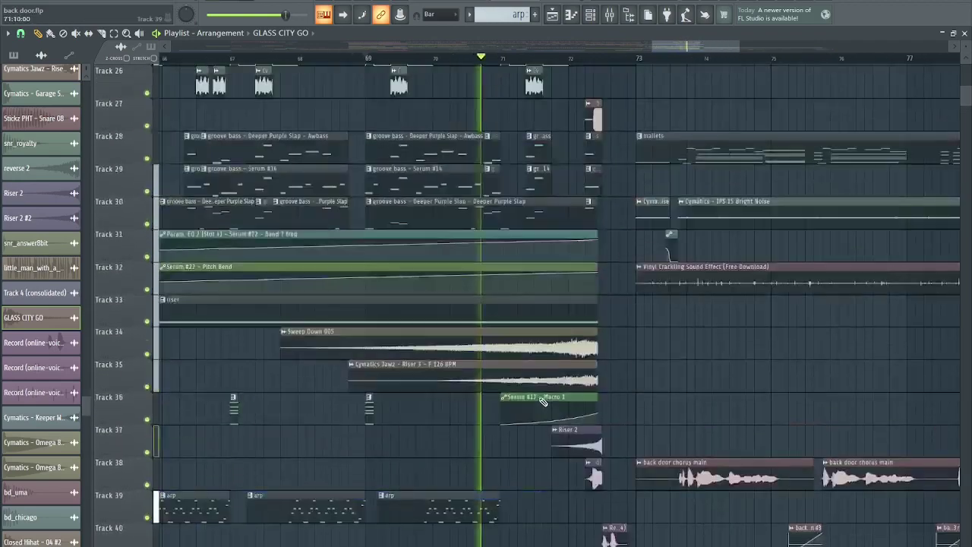
scroll(542, 403, "up", 10)
key("space")
scroll(394, 351, "up", 3)
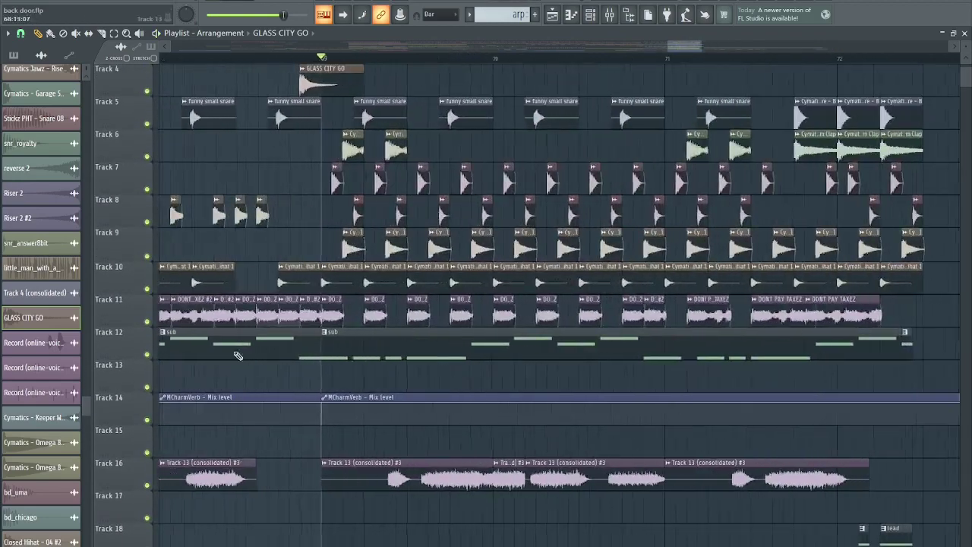
Step: Solo Track 11 to audition the DONT PAY TAXEZ clips from bar 69, unsolo the track and stop playback
right_click(148, 323)
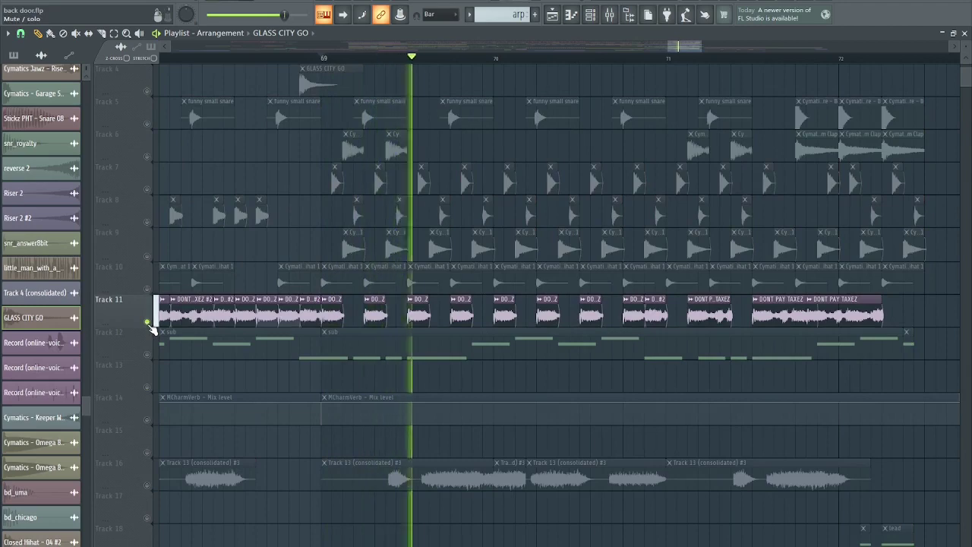
right_click(148, 323)
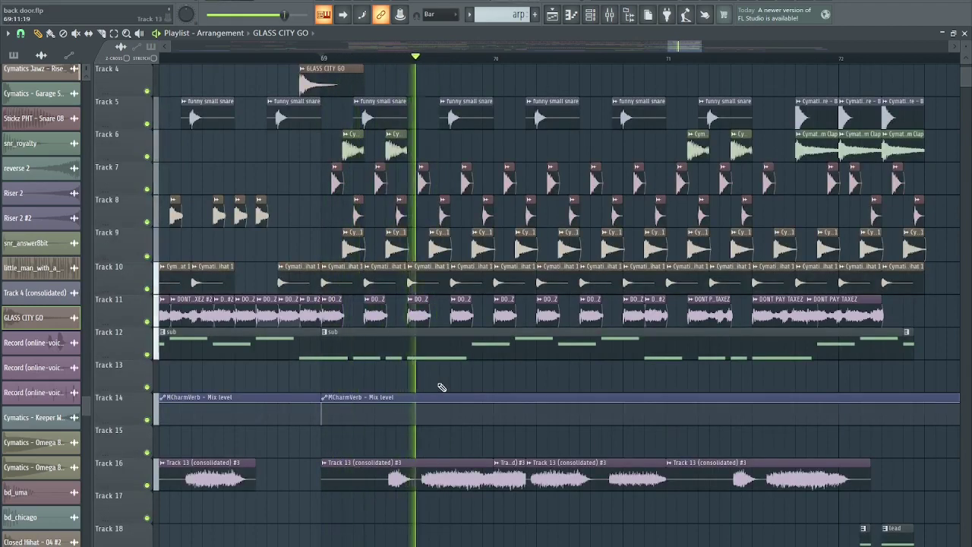
key("space")
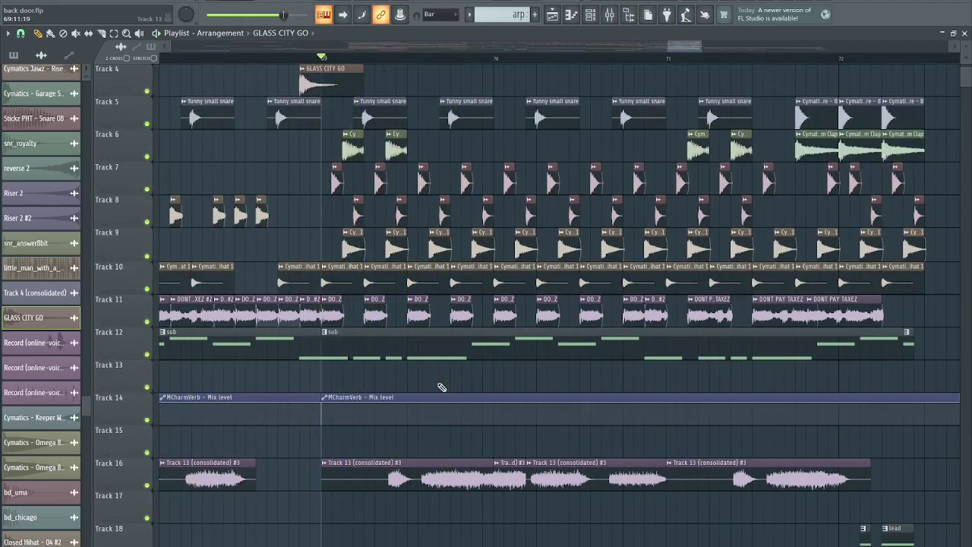
Step: Play the full mix from bar 69 toward bar 72 while examining the vocal, hit, noise and synth stab tracks, and stop playback
scroll(443, 387, "down", 2)
scroll(714, 305, "down", 2)
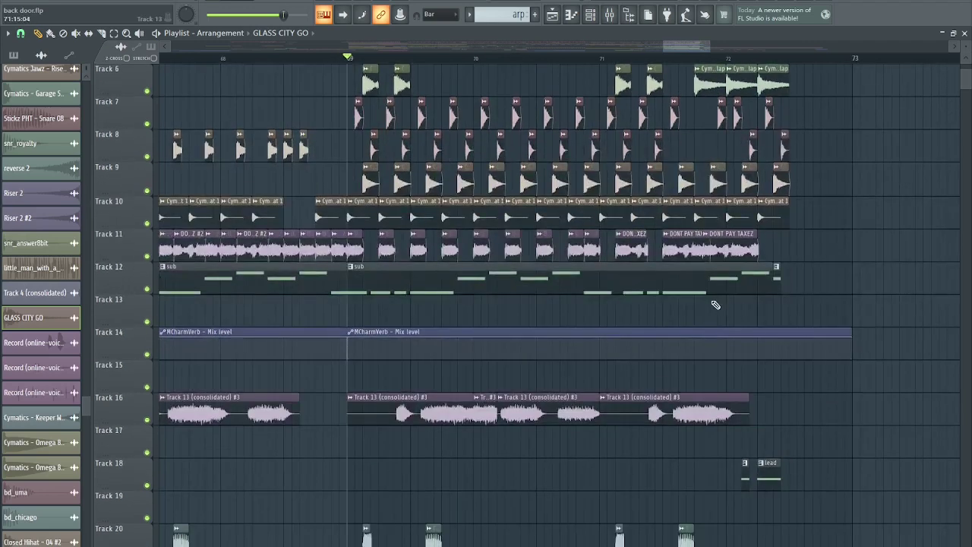
scroll(715, 305, "down", 6)
key("space")
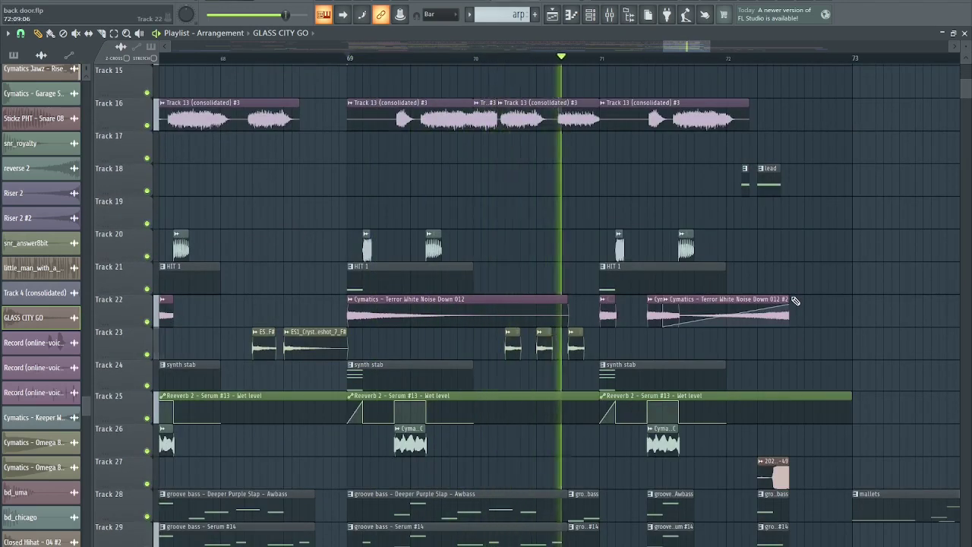
scroll(763, 302, "up", 3)
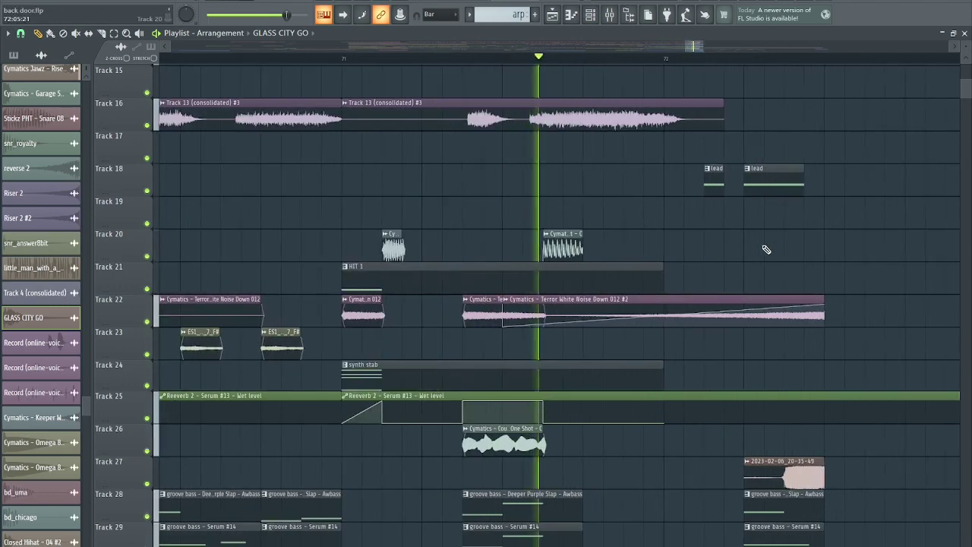
key("space")
Step: Play the full mix from the middle of bar 71 into bar 73 while examining the drum tracks down to Track 46
scroll(456, 178, "up", 9)
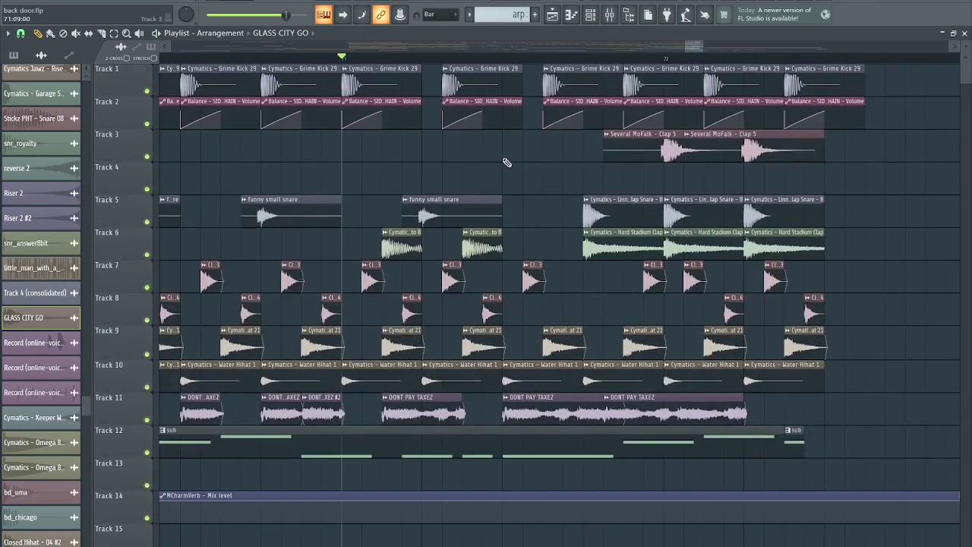
key("space")
scroll(569, 174, "up", 5)
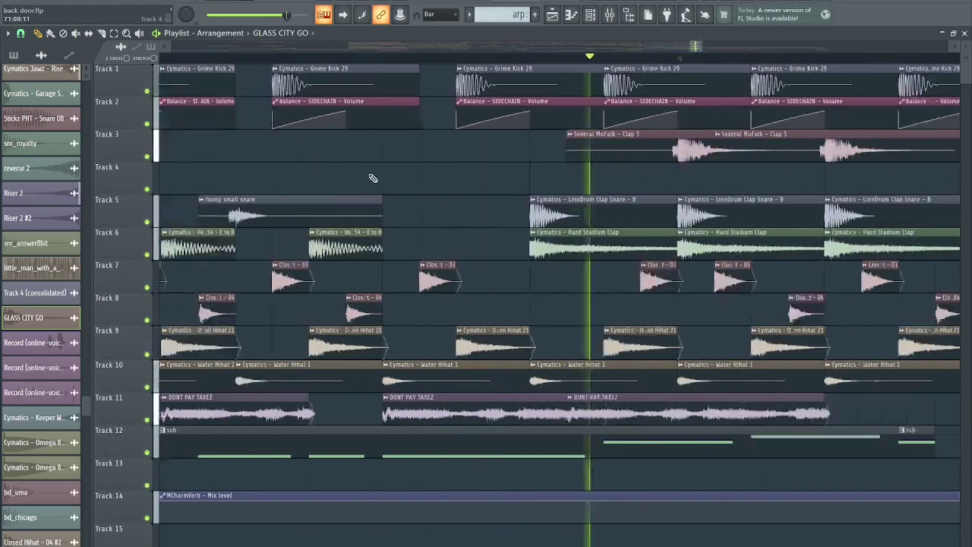
scroll(373, 178, "down", 3)
scroll(879, 202, "up", 3)
scroll(573, 168, "down", 7)
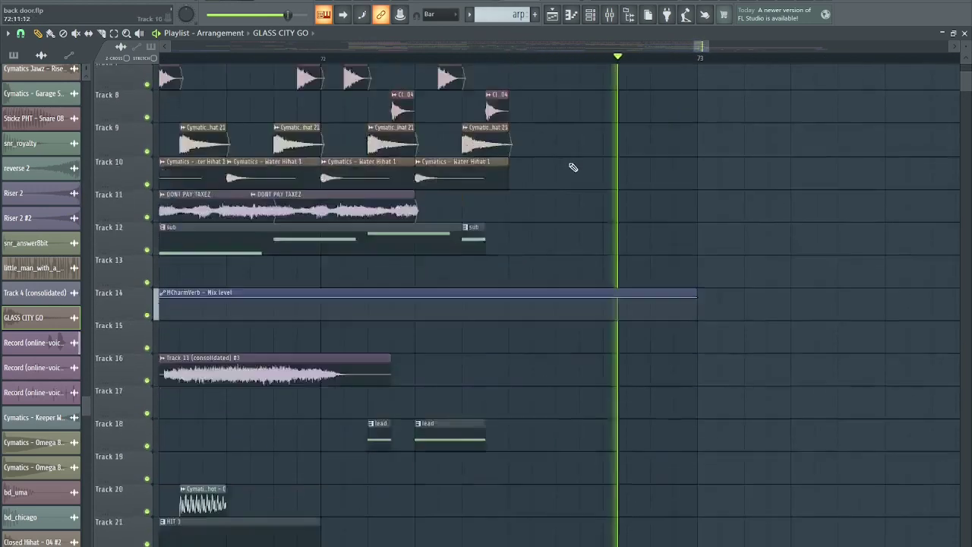
scroll(574, 166, "down", 15)
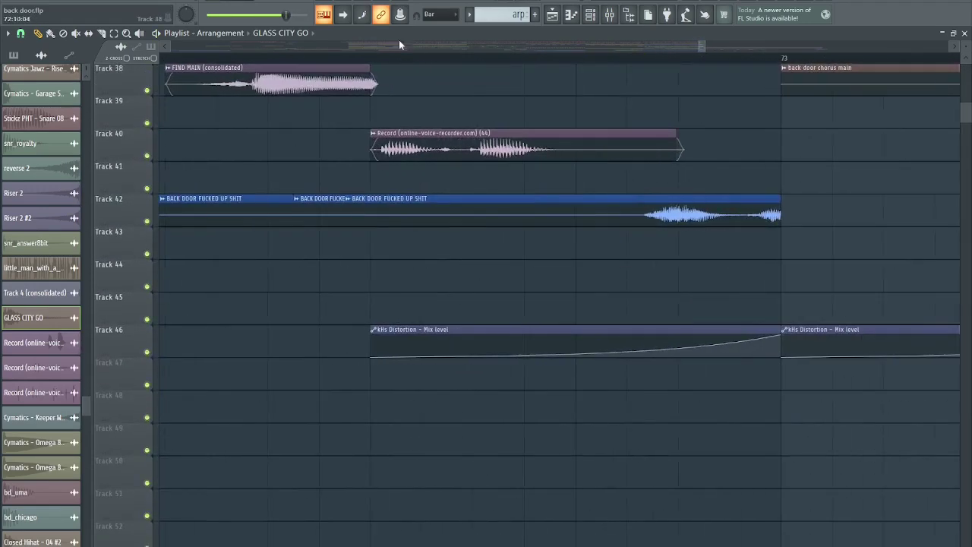
Step: Solo Track 40 and audition its Record (online-voice-recorder.com) (44) clip in bar 72
right_click(149, 157)
key("space")
key("space")
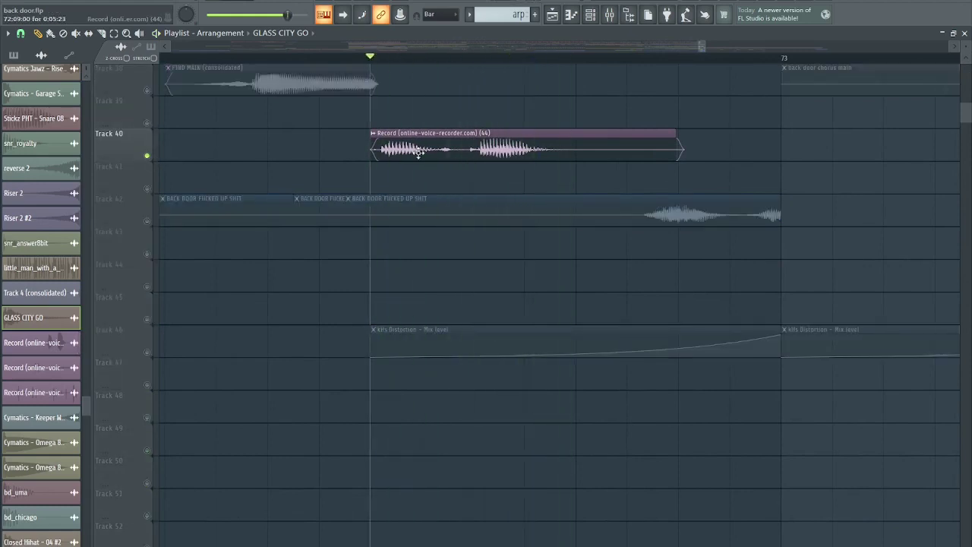
Step: Try extending the voice recording clip on Track 40 at both ends and placing a copy of it after bar 73
scroll(609, 190, "down", 5)
left_click_drag(518, 159, 468, 158)
left_click_drag(612, 149, 691, 144)
right_click(691, 143)
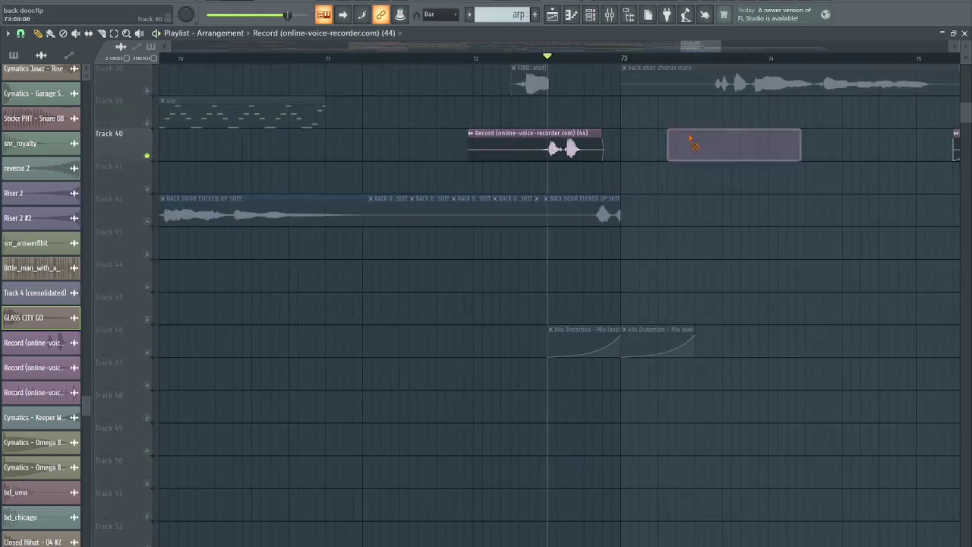
left_click(605, 141)
right_click(605, 142)
left_click_drag(601, 141, 813, 143)
scroll(578, 166, "down", 4)
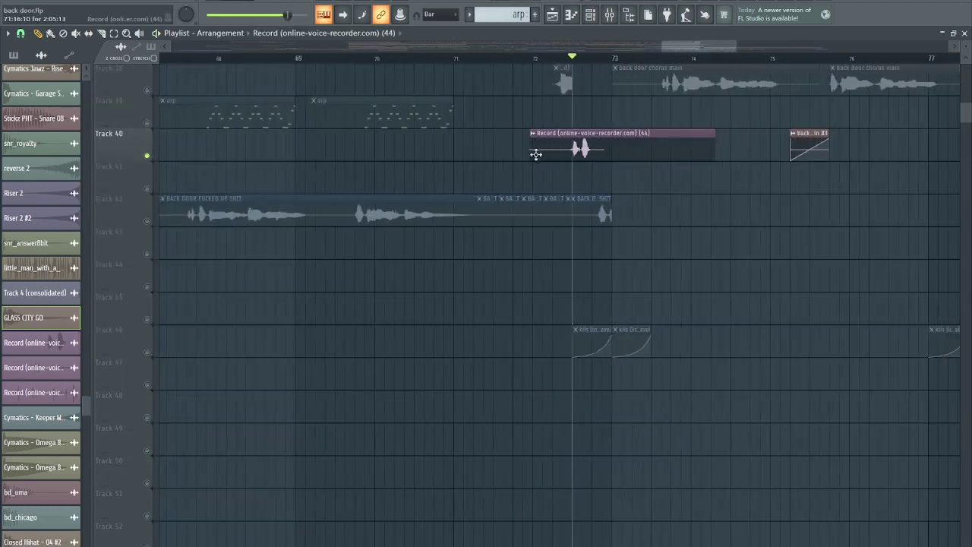
left_click_drag(535, 157, 144, 152)
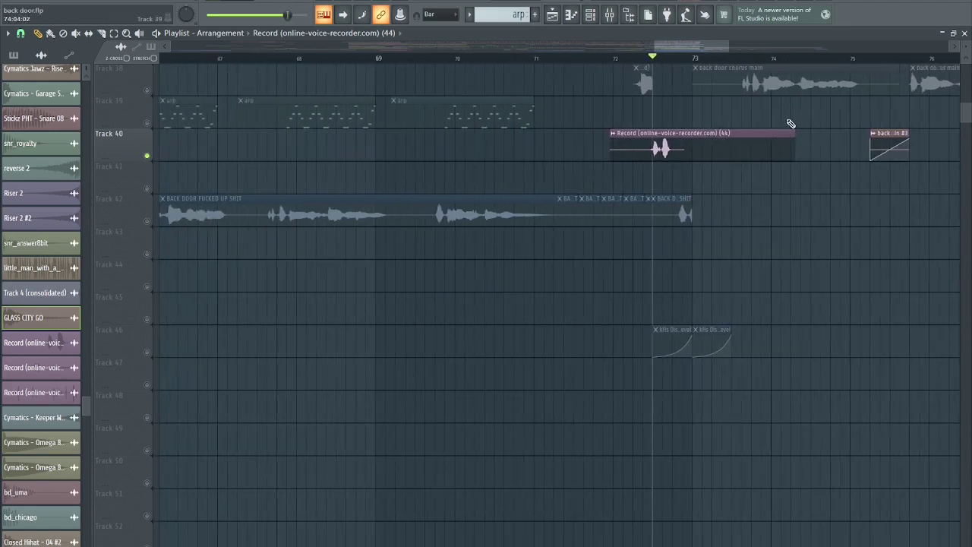
Step: Undo the added copy and the lengthened end of the voice recording clip on Track 40
key("ctrl+z")
key("ctrl+z")
key("ctrl+z")
key("ctrl+z")
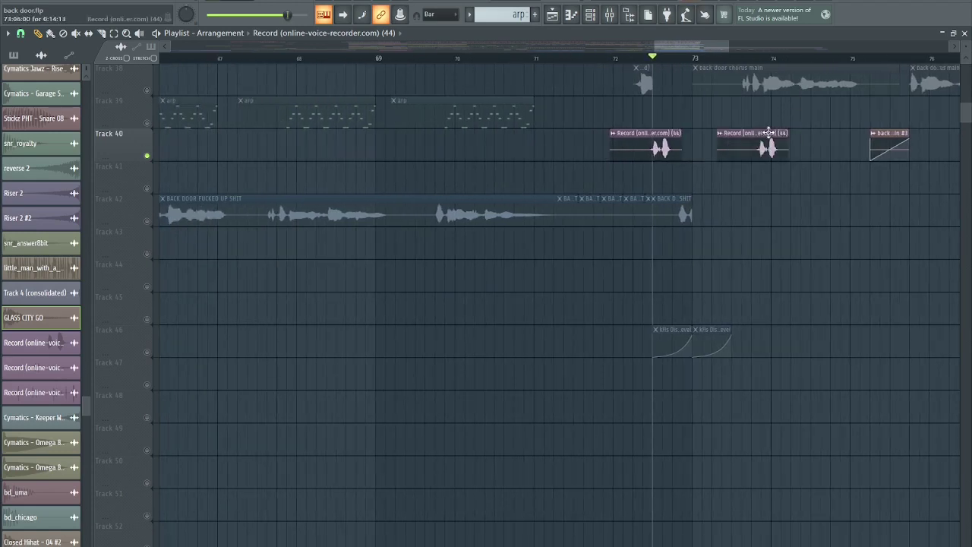
key("ctrl+z")
scroll(693, 170, "up", 3)
scroll(632, 208, "up", 2)
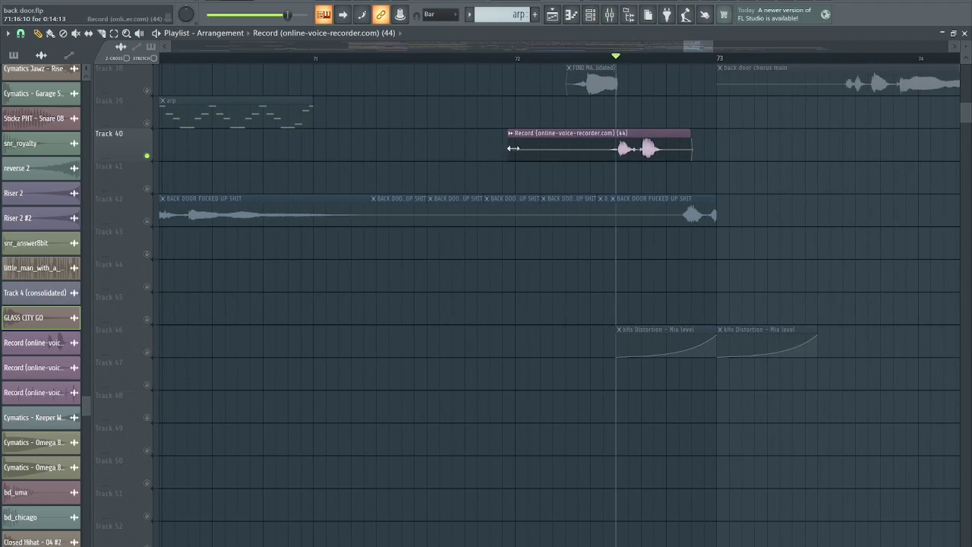
Step: Trim the start of the voice recording clip on Track 40 to just before the kHs Distortion automation in bar 72
left_click_drag(514, 148, 604, 152)
scroll(600, 156, "up", 2)
left_click(423, 59)
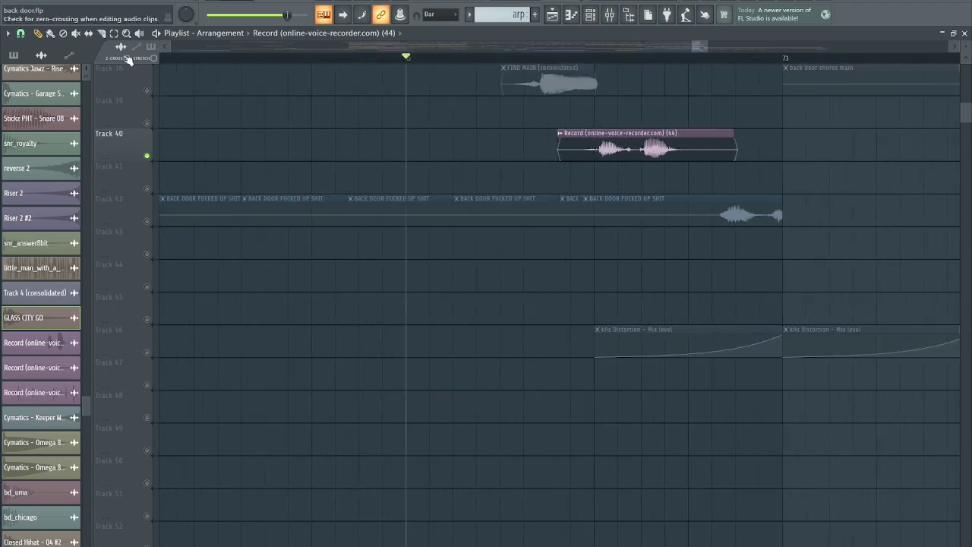
left_click_drag(559, 152, 572, 152)
scroll(578, 152, "down", 3)
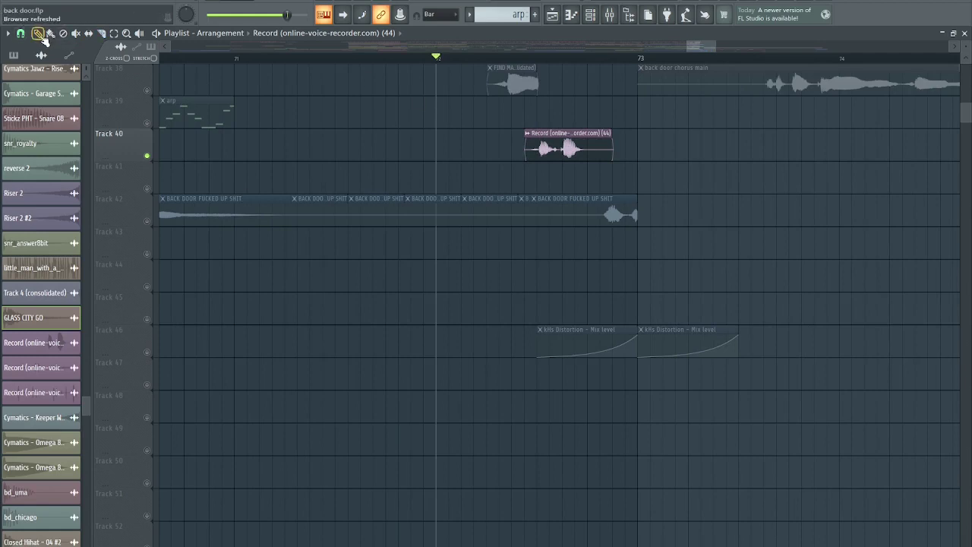
scroll(600, 141, "up", 2)
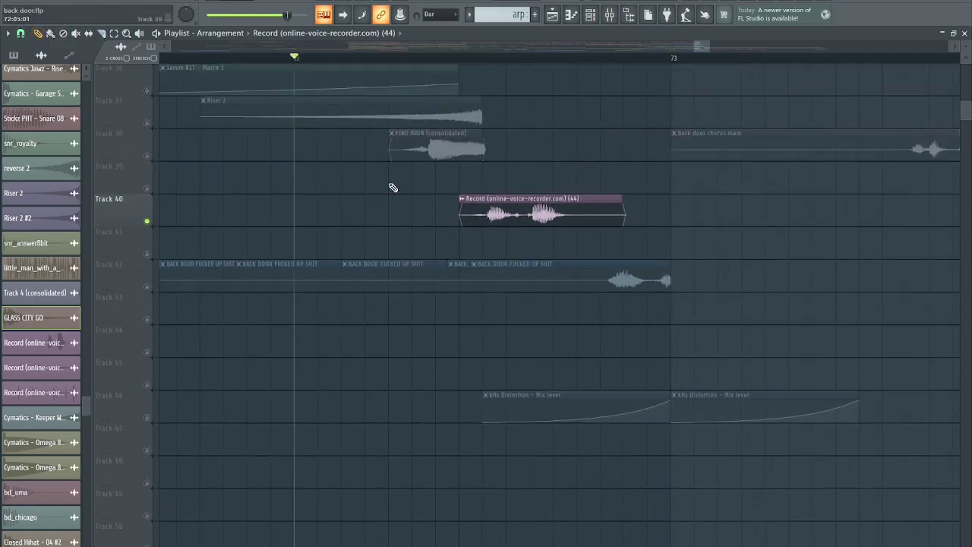
Step: Unsolo Track 40, play the full mix from bar 72 into bar 73 and stop playback
right_click(148, 223)
key("space")
scroll(558, 177, "up", 4)
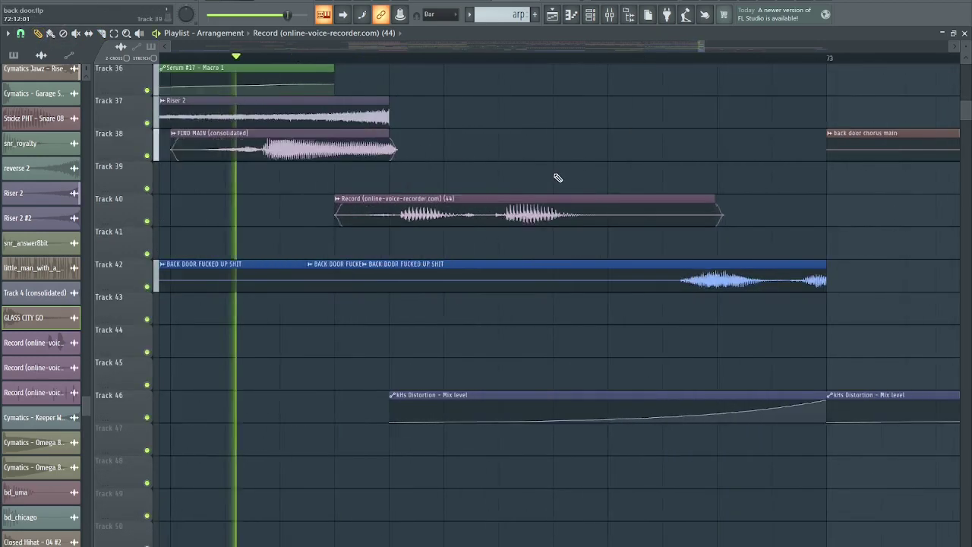
scroll(564, 168, "down", 3)
scroll(617, 190, "down", 4)
scroll(625, 208, "up", 4)
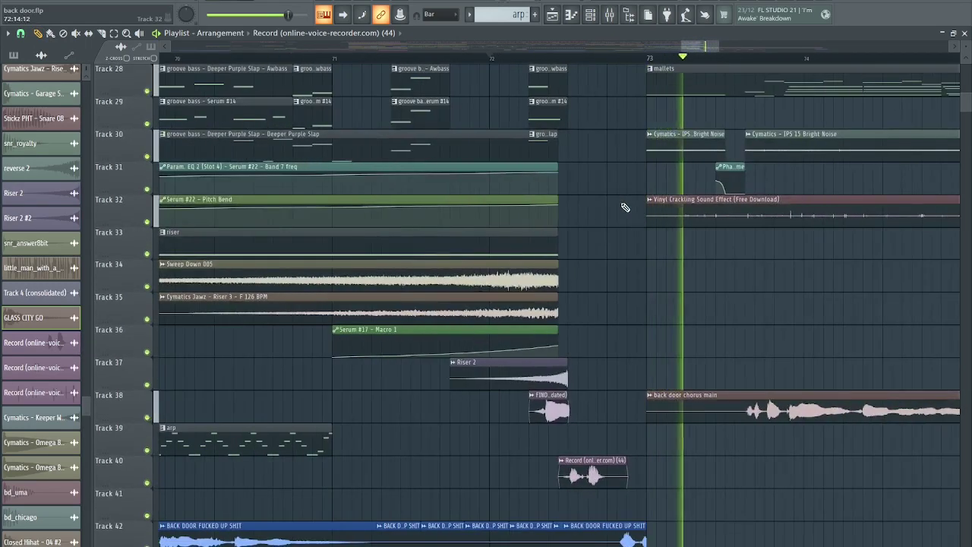
key("space")
Step: Solo Track 42 to audition the end of the BACK DOOR FUCKED UP SHIT clip before bar 73, and unsolo the track
scroll(653, 250, "down", 3)
scroll(578, 304, "up", 2)
right_click(148, 352)
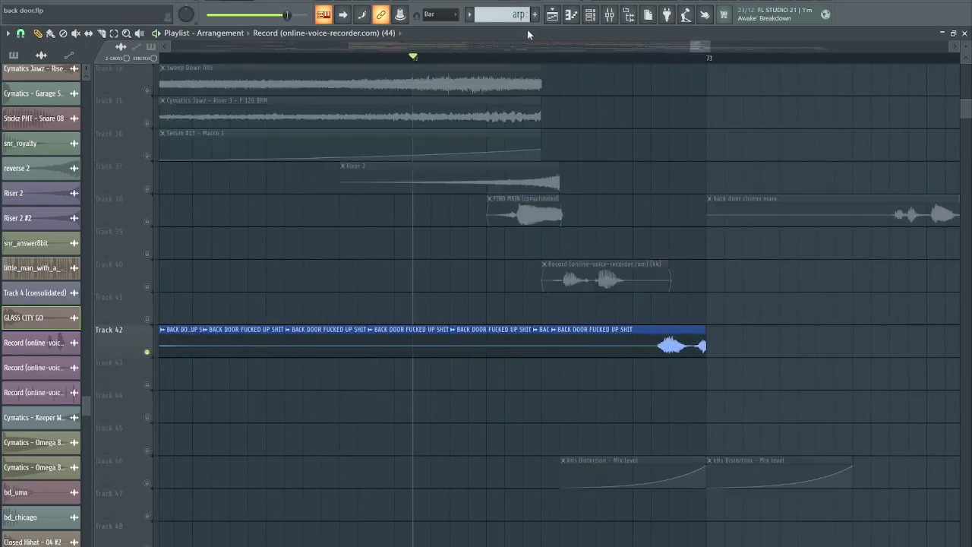
key("space")
scroll(714, 208, "up", 2)
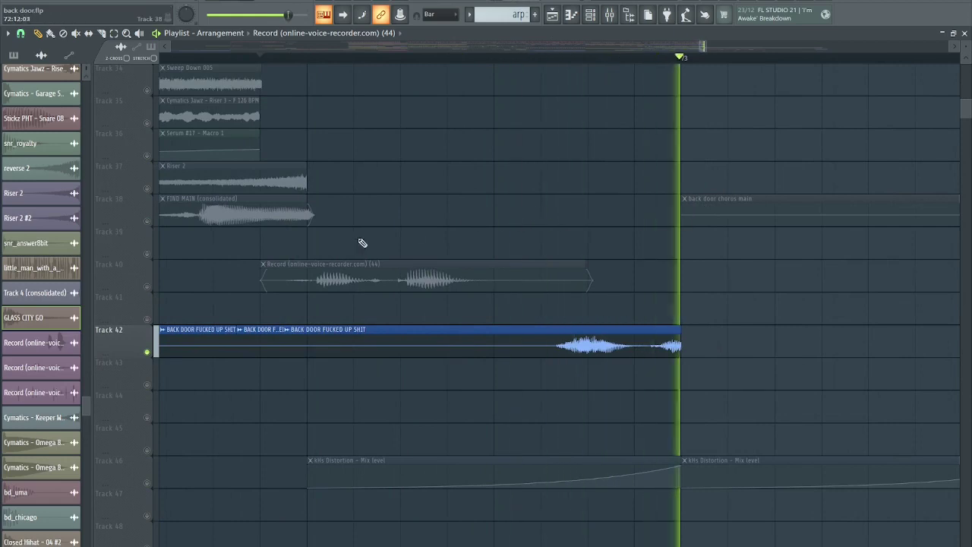
key("space")
scroll(327, 249, "down", 1)
right_click(149, 357)
Step: Play the full mix through the end of bar 72 and stop playback
key("space")
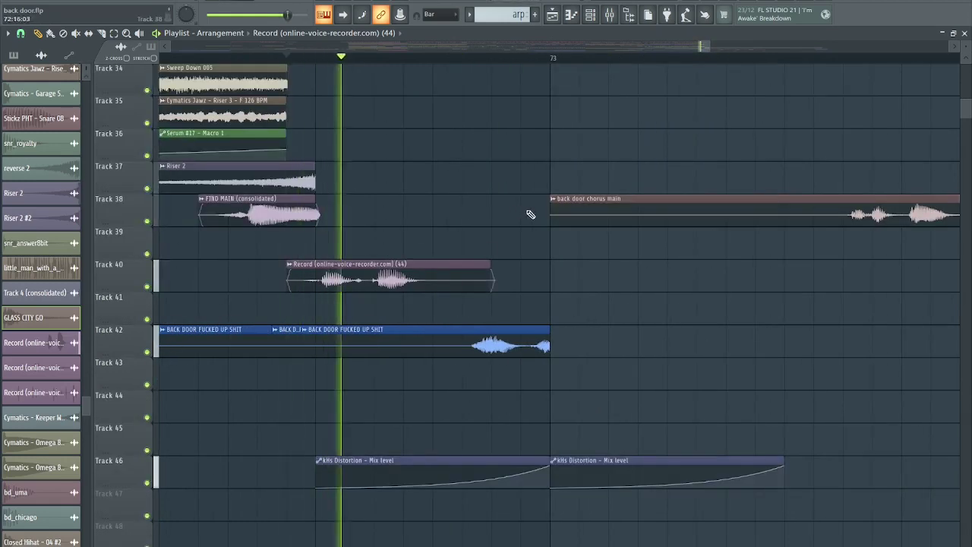
scroll(541, 208, "up", 3)
key("space")
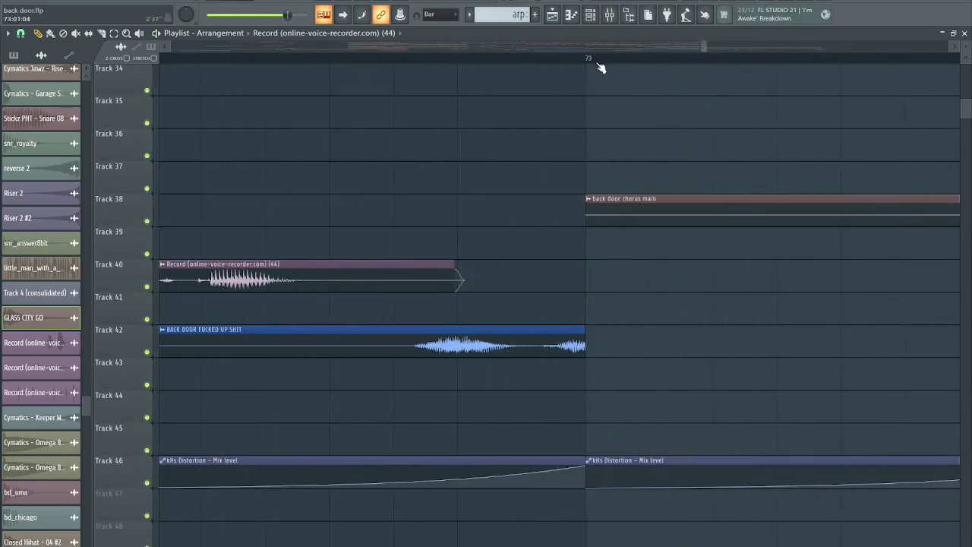
Step: Solo Track 32 and play its Vinyl Crackling Sound Effect clip from bar 73
scroll(554, 200, "up", 3)
scroll(491, 210, "down", 3)
scroll(424, 275, "down", 2)
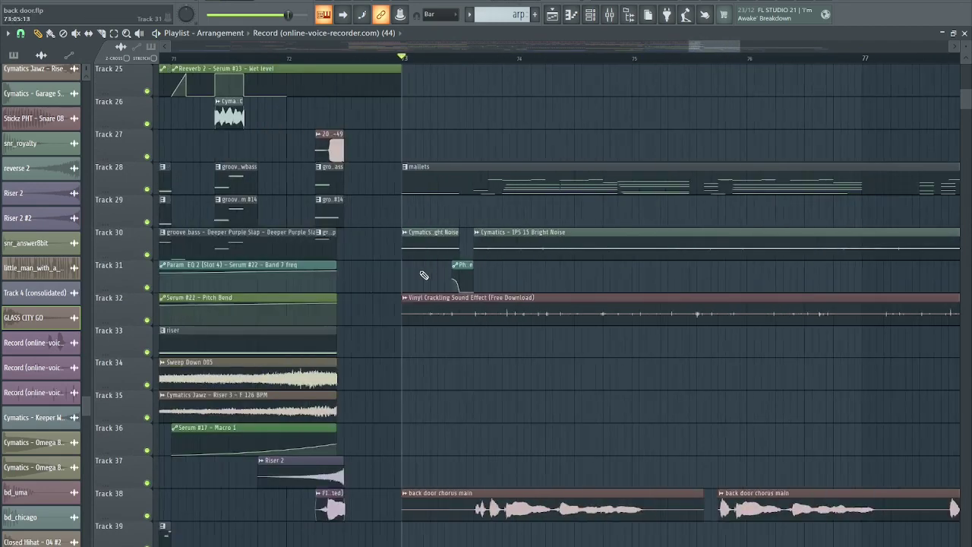
right_click(148, 320)
left_click(152, 322)
key("space")
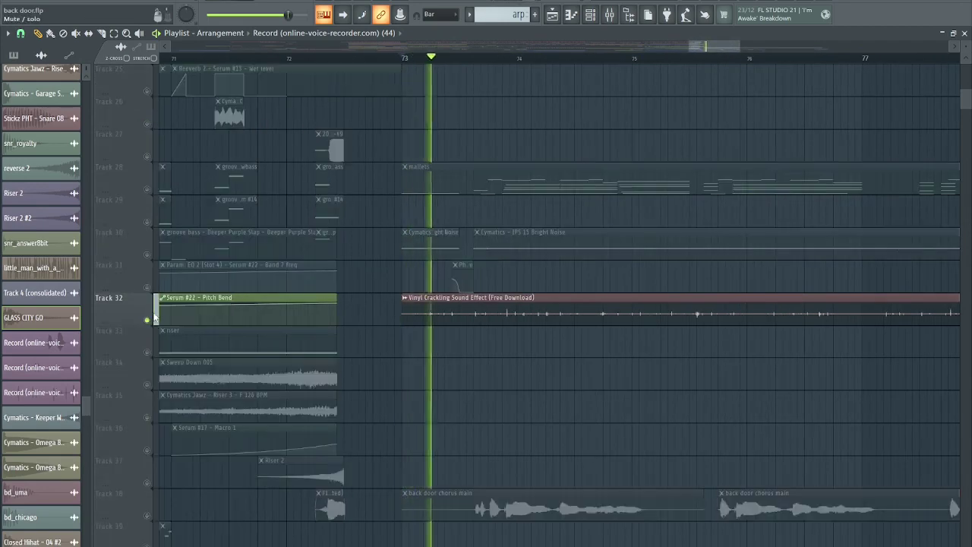
Step: Solo Track 30 to audition its Cymatics - IPS 15 Bright Noise clips from bar 73, unsolo it and stop playback
key("space")
right_click(146, 231)
right_click(148, 255)
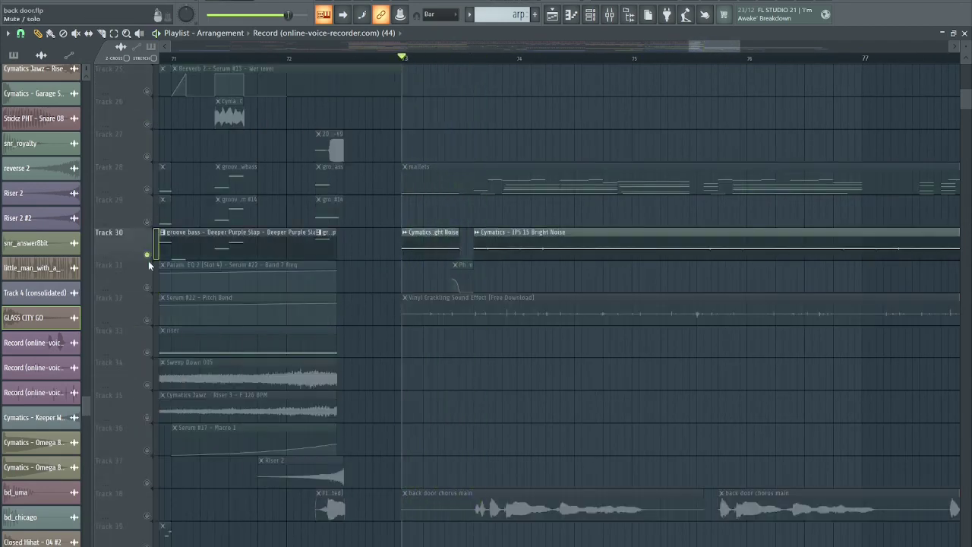
key("space")
scroll(534, 408, "up", 3)
scroll(479, 384, "down", 2)
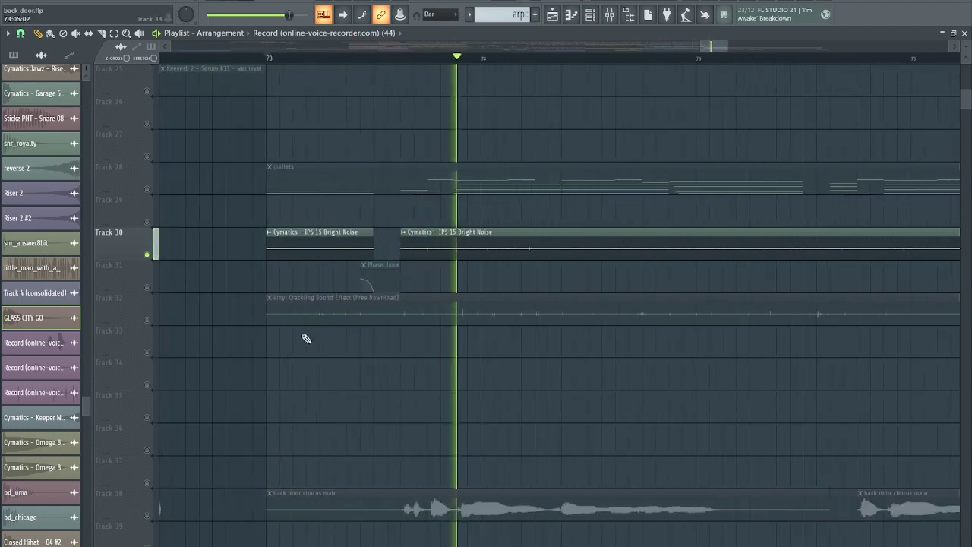
right_click(142, 253)
left_click(150, 256)
key("space")
Step: Play the full mix from bar 73 while viewing the back door chorus main clips on Track 38, and stop playback
scroll(130, 387, "down", 5)
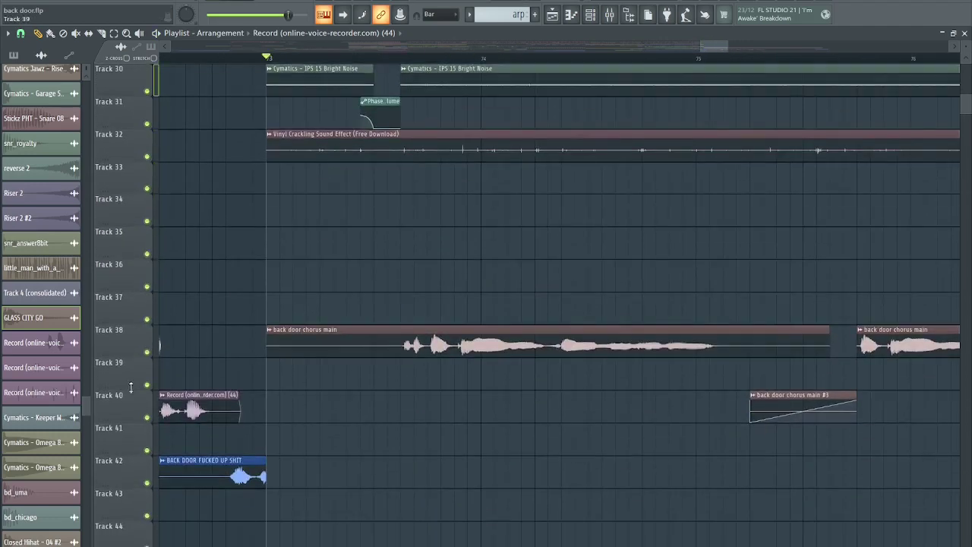
key("space")
scroll(350, 404, "down", 6)
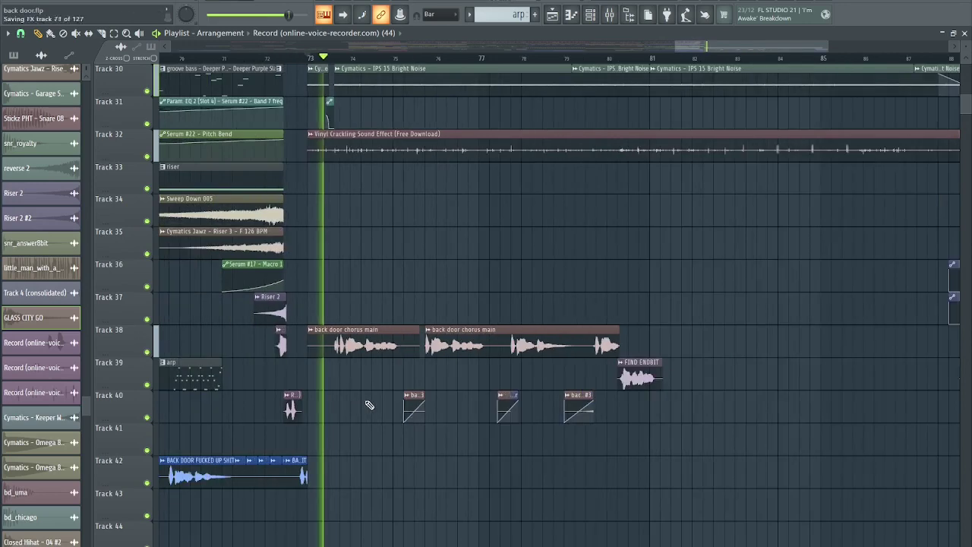
scroll(375, 403, "down", 3)
scroll(391, 365, "up", 6)
scroll(365, 369, "up", 4)
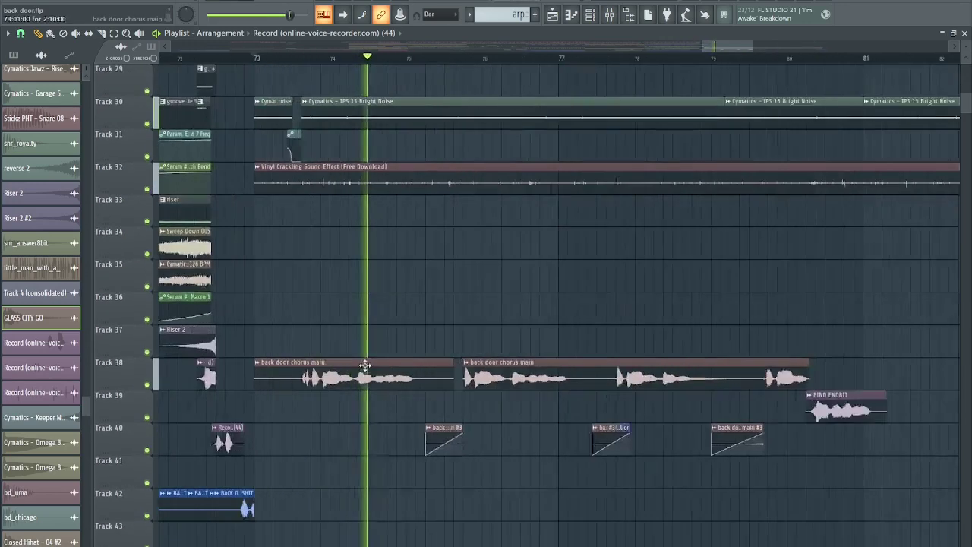
key("space")
Step: Solo Track 28, pick its mallets clip and play it from bar 73
scroll(161, 197, "up", 3)
scroll(161, 164, "up", 2)
right_click(150, 221)
left_click(149, 221)
left_click(226, 205)
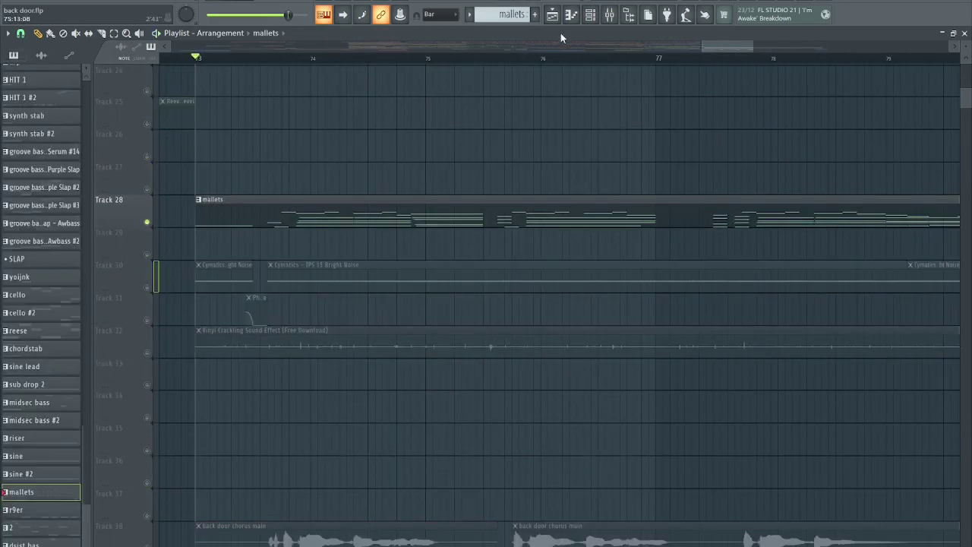
key("space")
Step: Open the mallets' Phase Plant synth from the channel rack and restart playback to inspect its Lovely Mallet patch
left_click(591, 15)
scroll(138, 472, "down", 10)
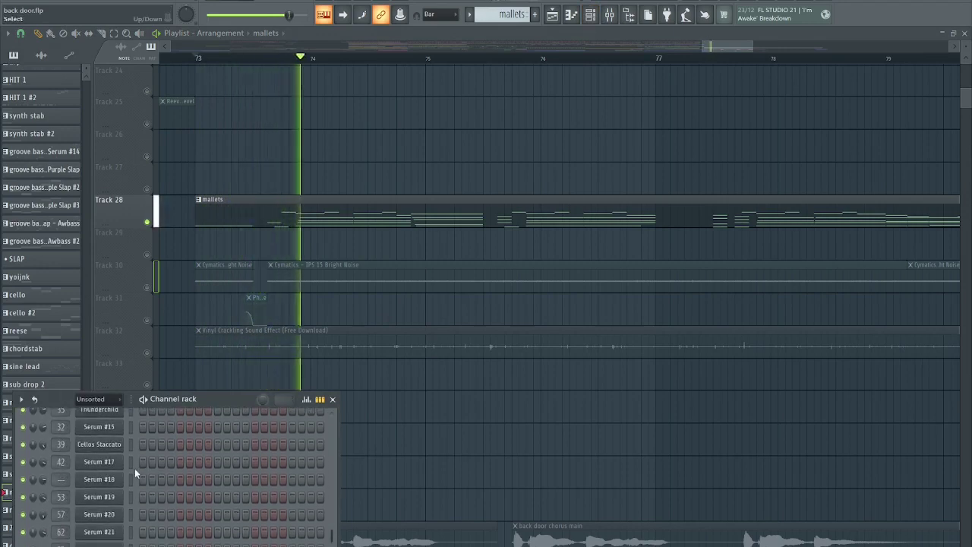
left_click(106, 480)
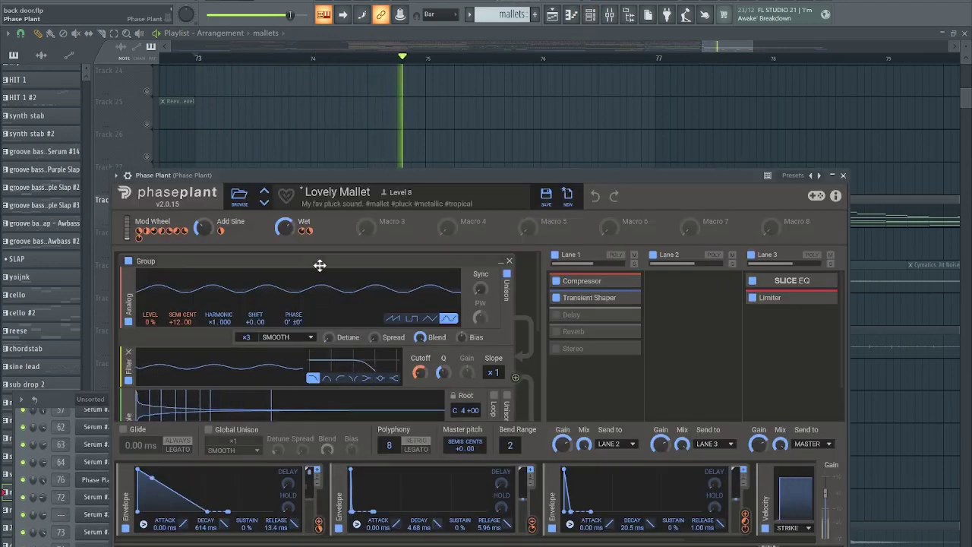
key("space")
key("space")
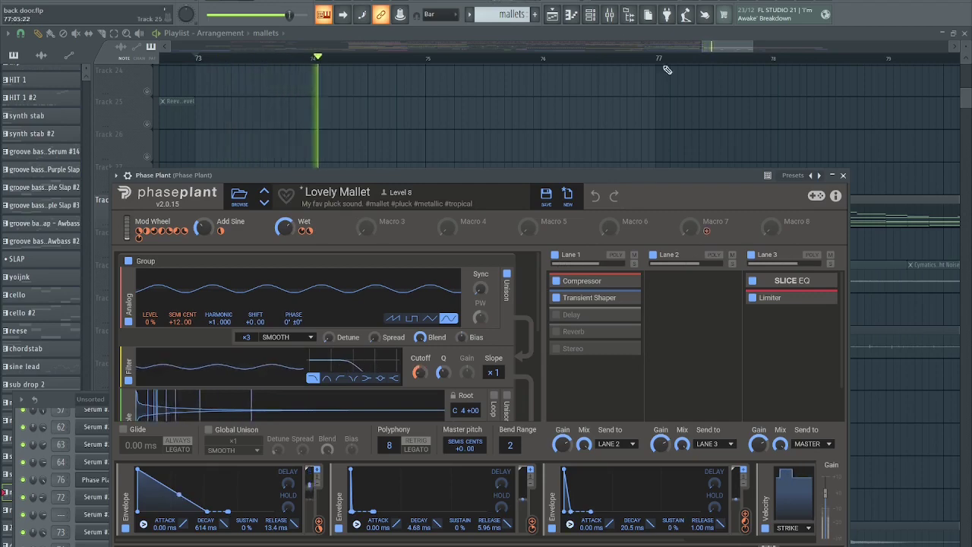
Step: Close the synth, open the mallets clip's notes in the piano roll to examine them, and return to the playlist
key("Escape")
left_click(614, 18)
double_click(386, 215)
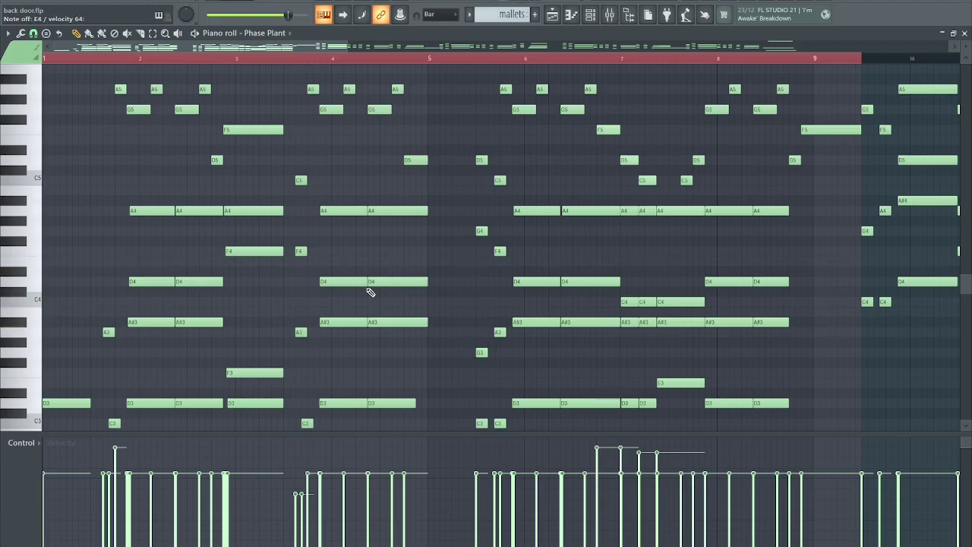
key("Escape")
key("Escape")
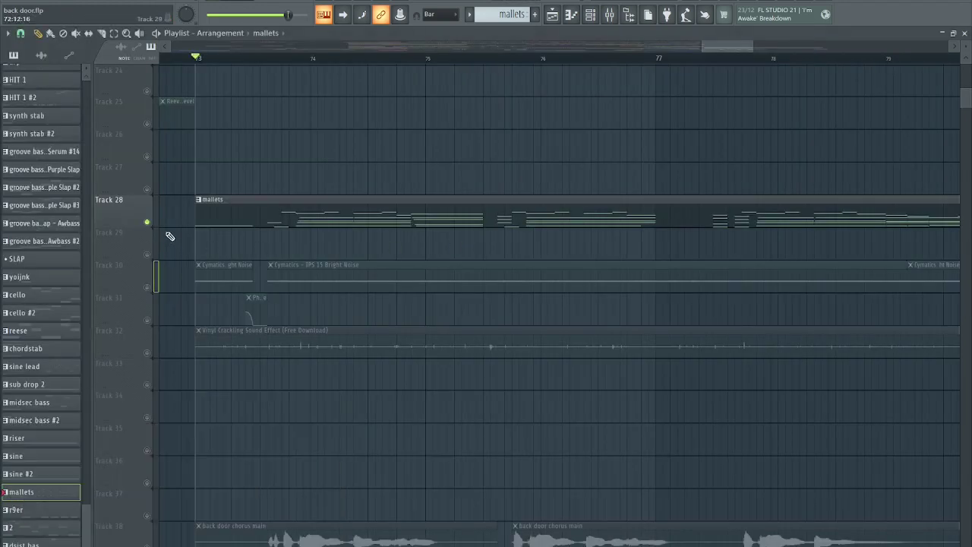
Step: Unsolo Track 28, save the project and play the full mix from bar 73
right_click(149, 222)
key("ctrl+s")
scroll(337, 146, "up", 3)
key("space")
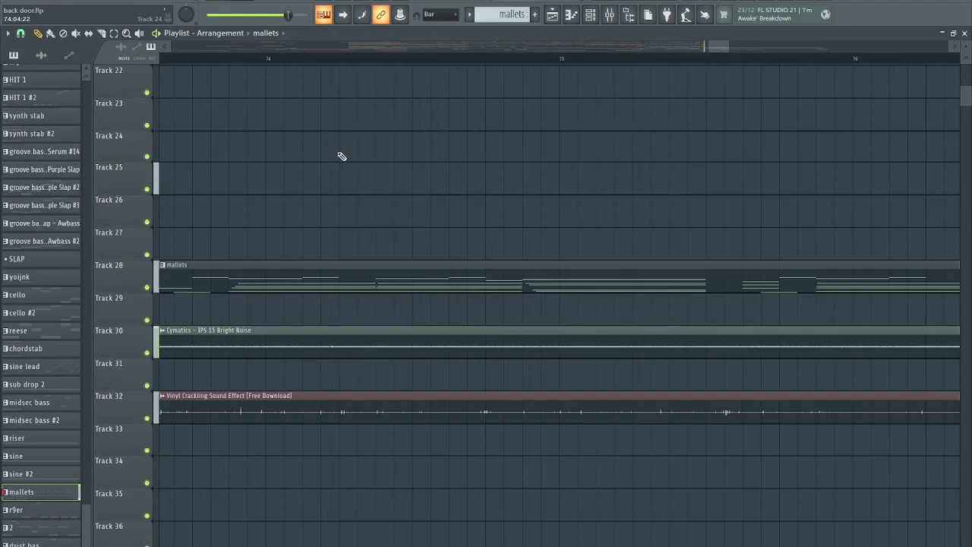
scroll(454, 151, "down", 3)
key("ctrl+s")
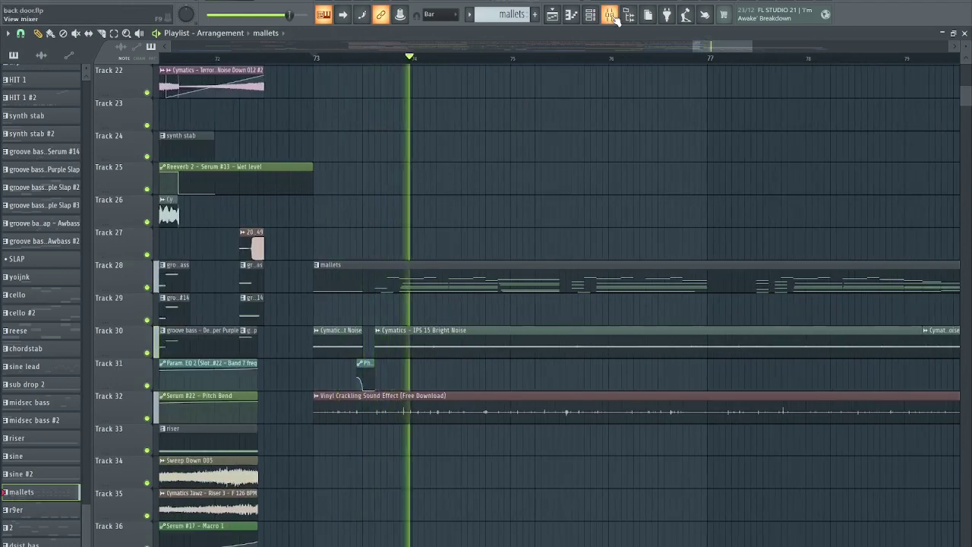
Step: Briefly view the mixer during playback, close it and stop playback after bar 75
left_click(611, 15)
scroll(549, 92, "down", 4)
key("Escape")
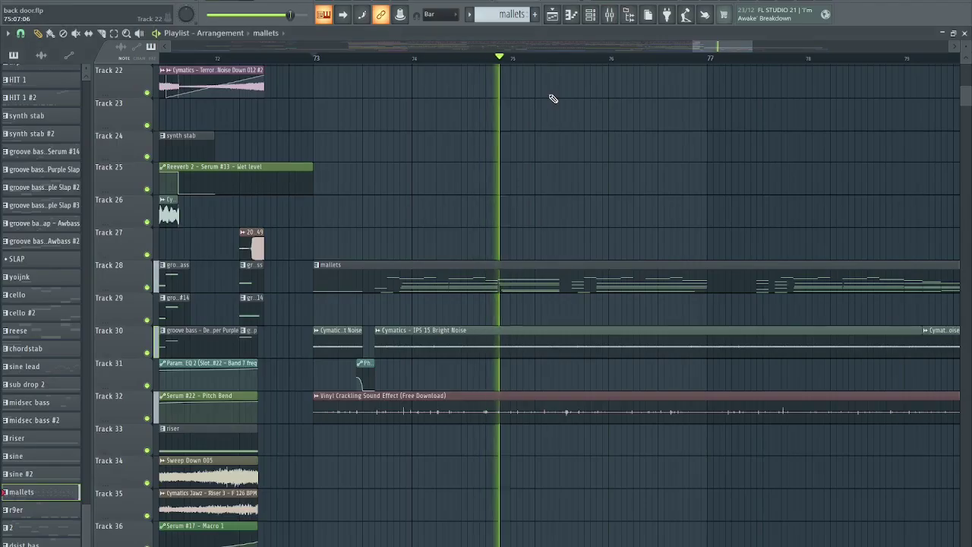
scroll(525, 148, "down", 3)
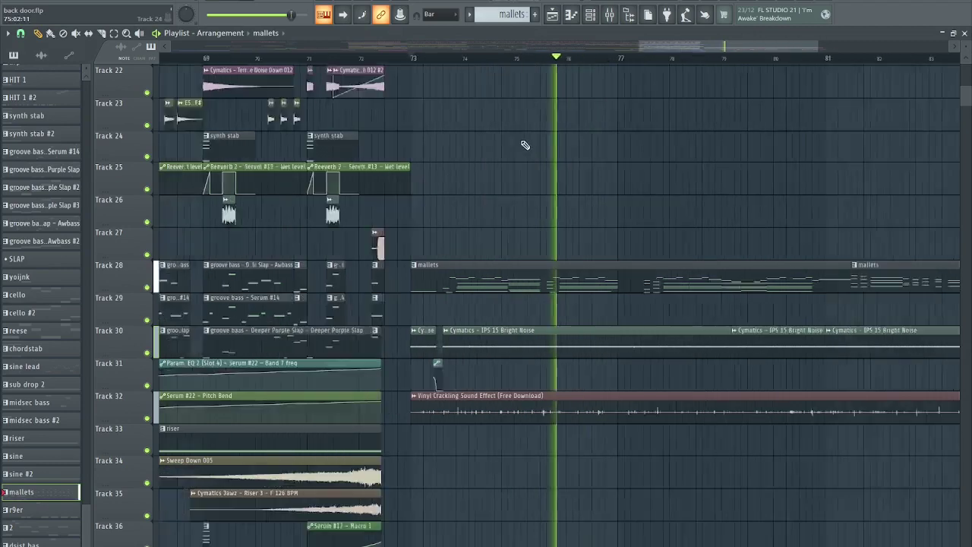
key("space")
Step: Play the full mix from bar 81 into the second mallets clip and stop playback
scroll(722, 87, "up", 3)
scroll(673, 98, "down", 1)
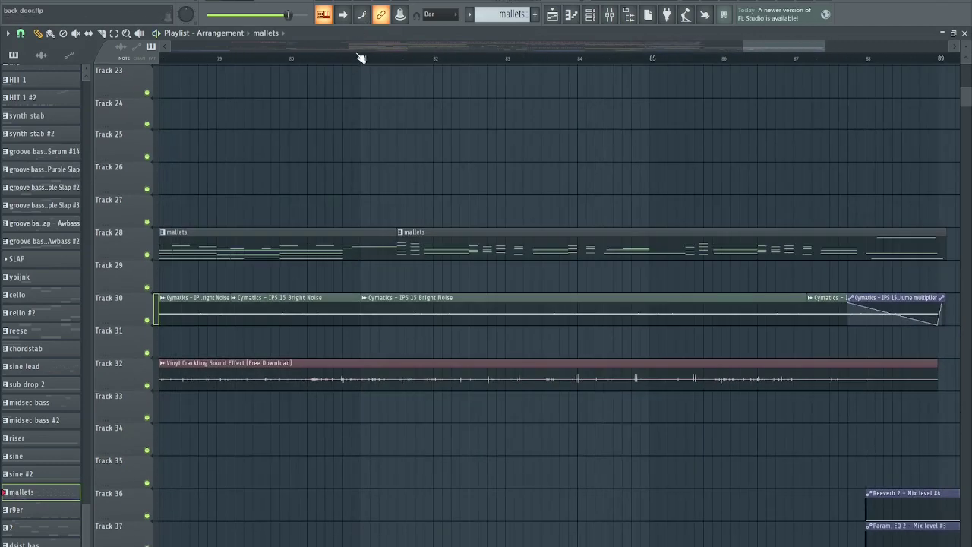
left_click(361, 58)
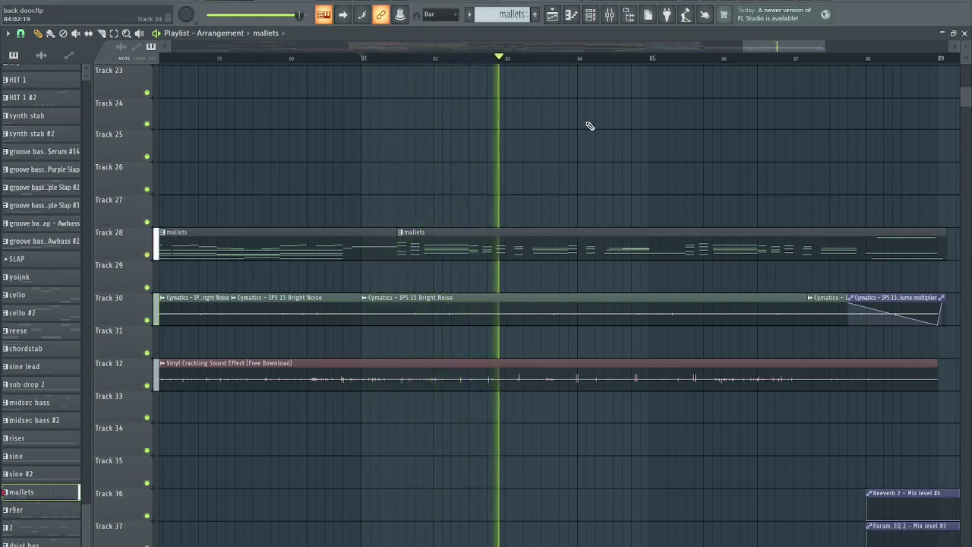
scroll(590, 126, "down", 4)
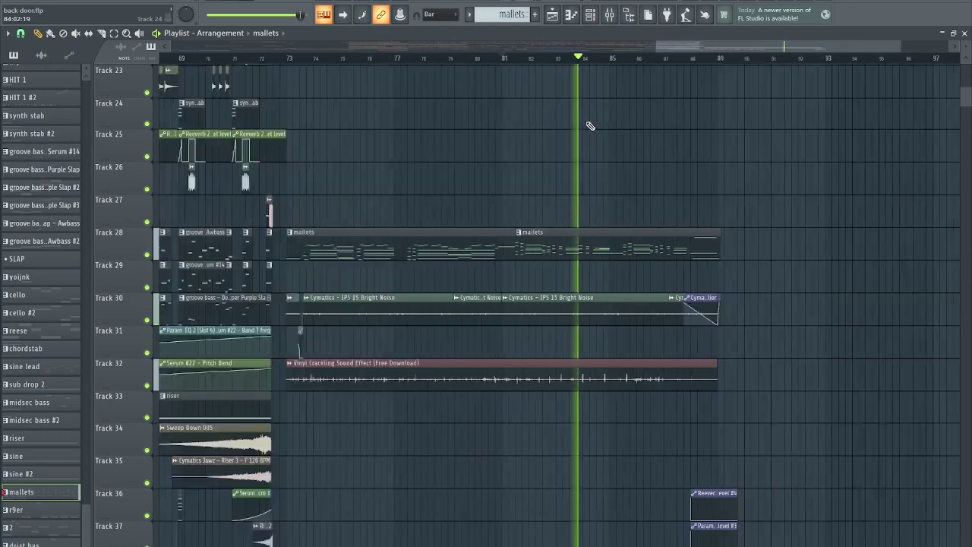
key("space")
Step: Play the section's ending from just before bar 88 through the first FIND ENDBIT clip and stop playback
scroll(775, 193, "down", 6)
scroll(759, 207, "up", 4)
scroll(623, 205, "up", 3)
scroll(671, 250, "up", 4)
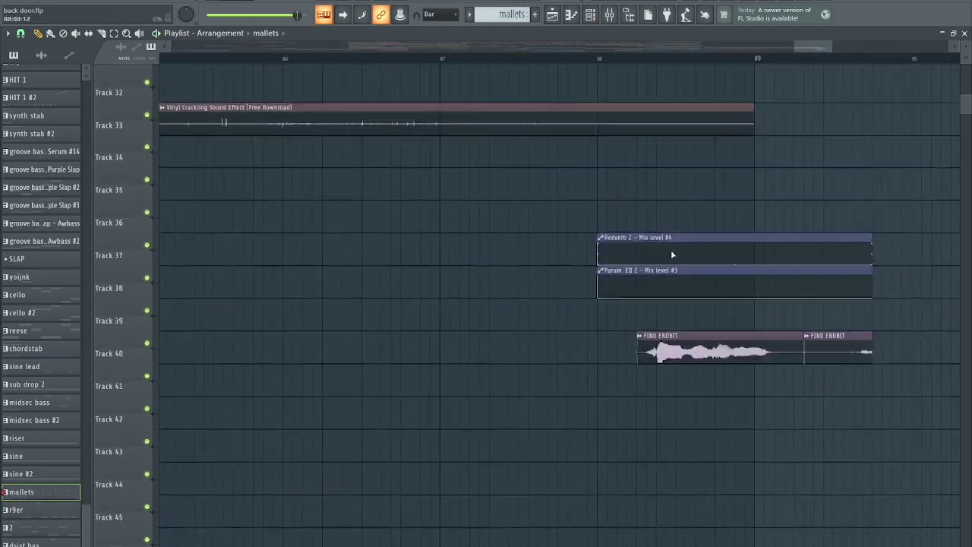
left_click(548, 58)
key("space")
scroll(843, 232, "up", 5)
scroll(845, 233, "up", 3)
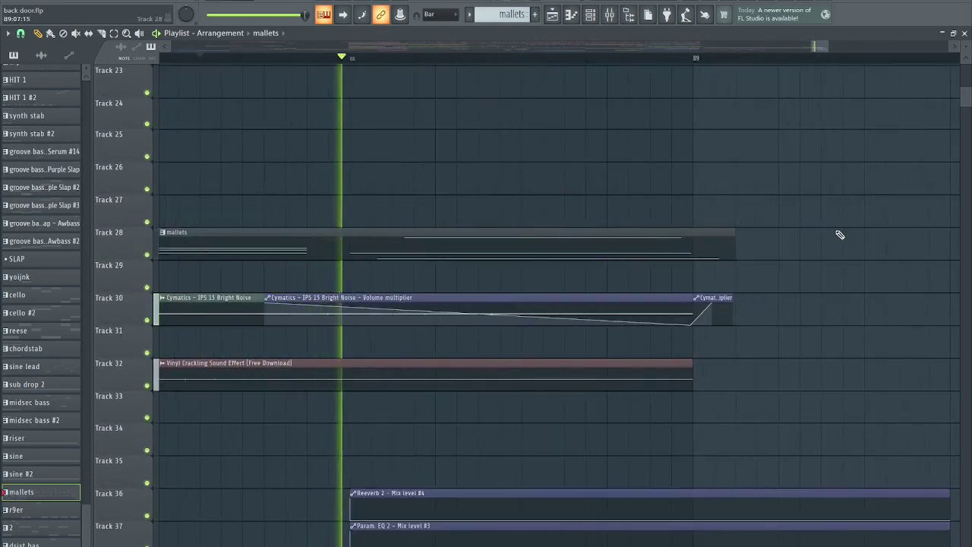
scroll(839, 233, "down", 3)
scroll(839, 233, "up", 3)
scroll(833, 231, "down", 2)
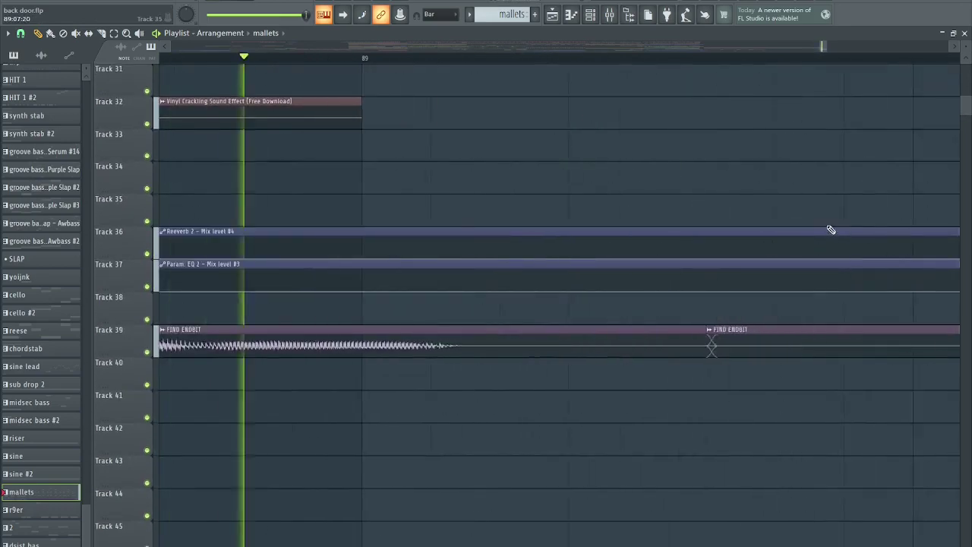
key("space")
scroll(798, 224, "down", 4)
scroll(669, 210, "down", 1)
scroll(396, 56, "left", 1)
left_click(422, 67)
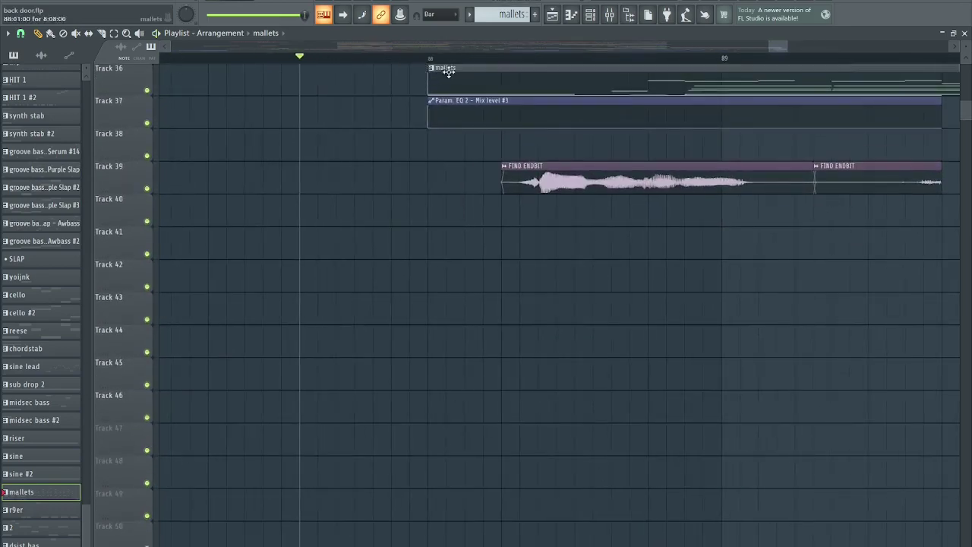
right_click(442, 72)
Step: Save the project
scroll(358, 171, "down", 4)
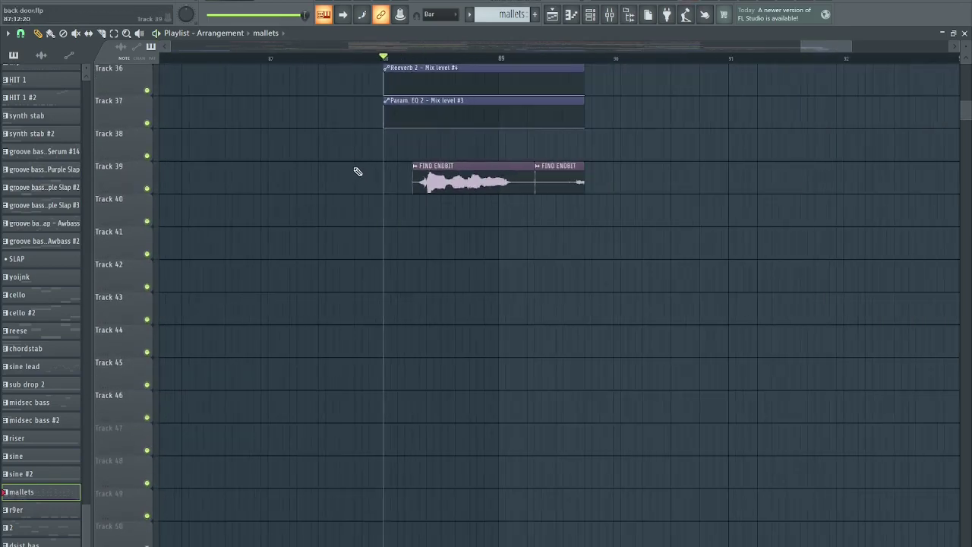
scroll(439, 266, "up", 4)
key("ctrl+s")
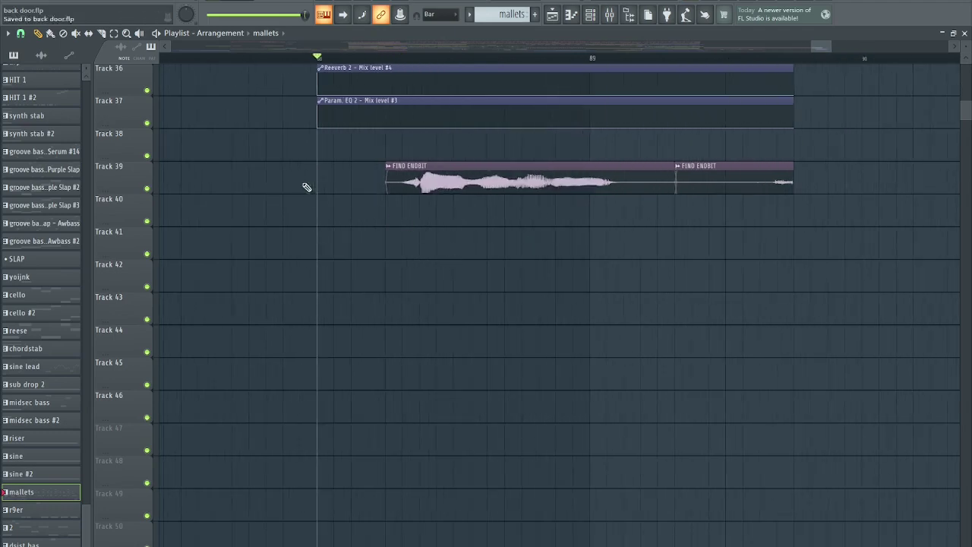
Step: Create a channel volume automation clip for the FIND ENDBIT audio from bar 88 to the end of its second clip
scroll(306, 186, "down", 2)
scroll(313, 59, "down", 2)
left_click_drag(311, 59, 633, 70)
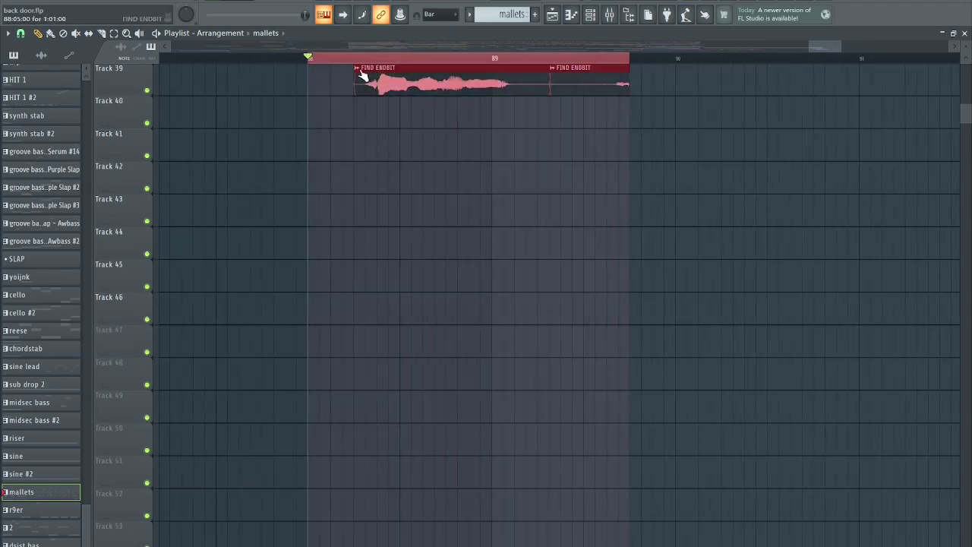
double_click(392, 88)
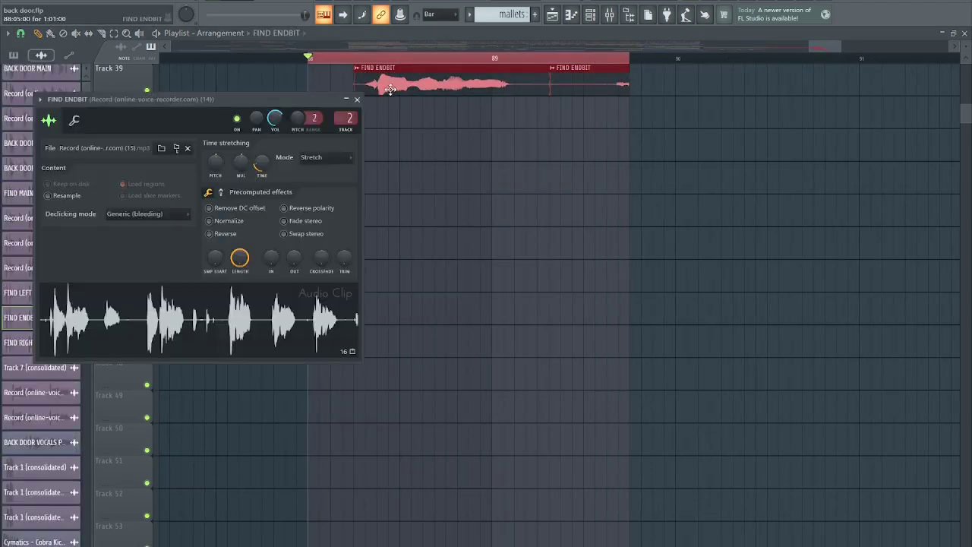
right_click(278, 119)
left_click(319, 196)
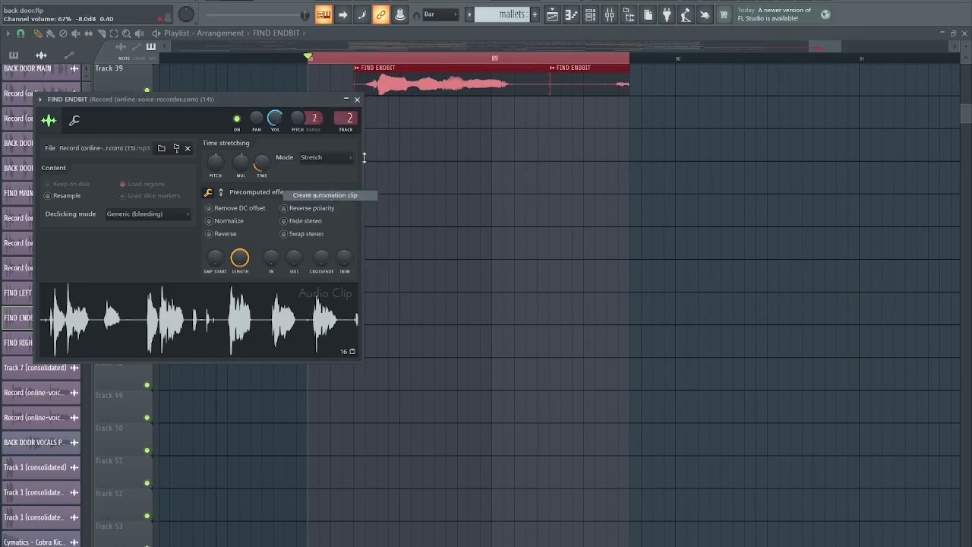
left_click(357, 99)
Step: Shape the FIND ENDBIT volume automation by lowering its end level and adding a dip where the first vocal clip starts
left_click(357, 117)
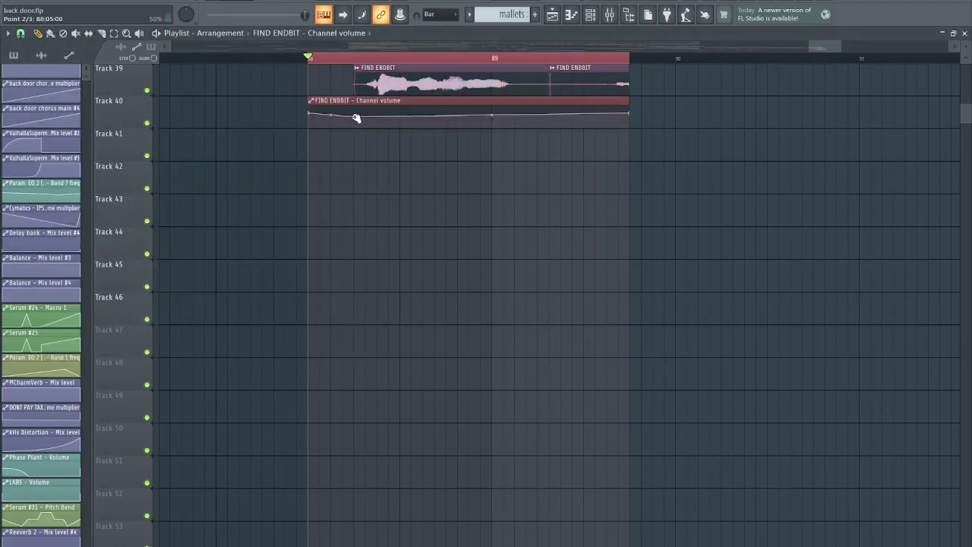
left_click_drag(646, 116, 646, 117)
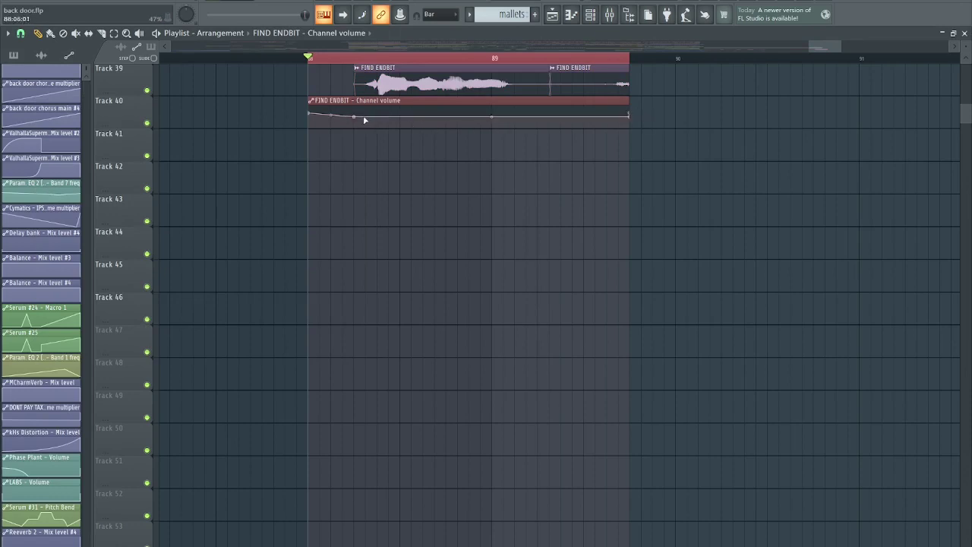
left_click_drag(354, 117, 355, 120)
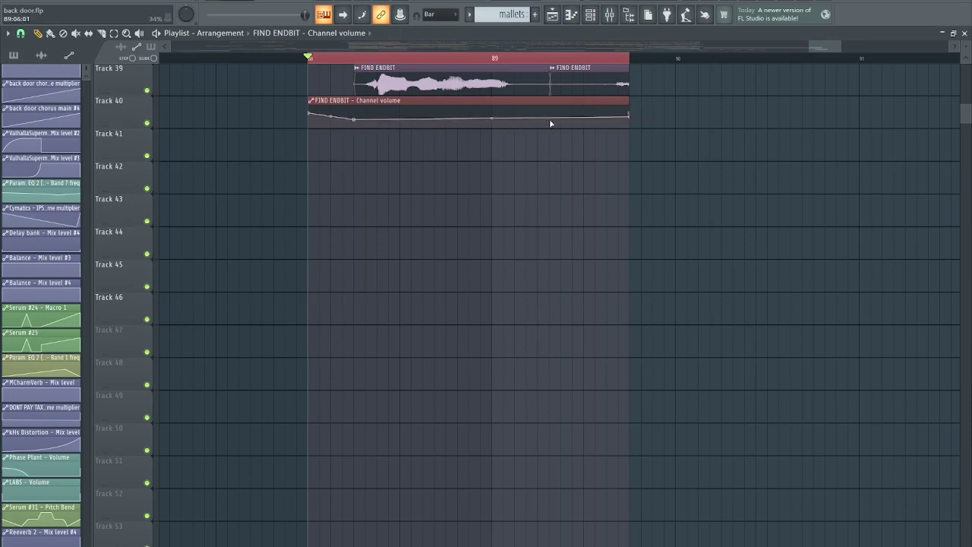
Step: Play from bar 88 to check the FIND ENDBIT clips with the volume automation, and stop playback
key("space")
scroll(579, 152, "up", 2)
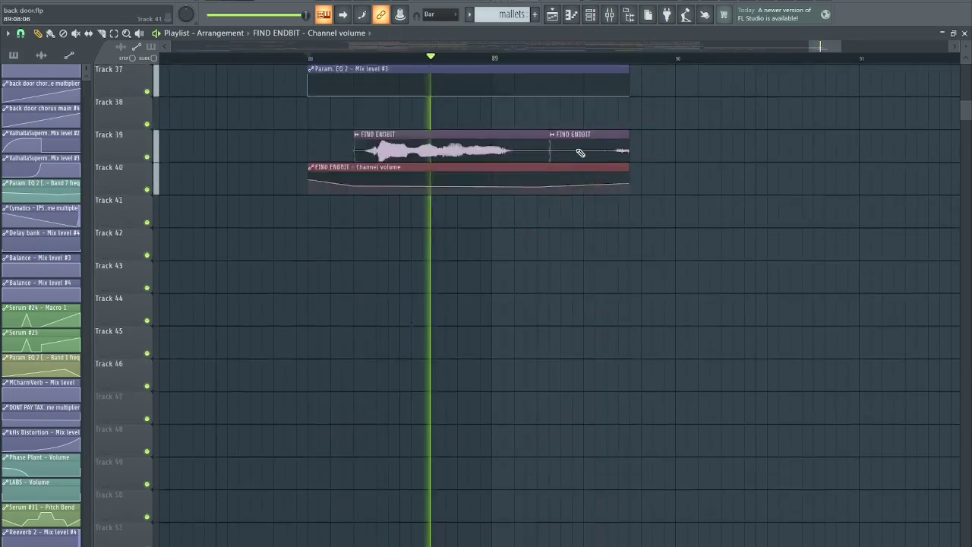
scroll(581, 152, "up", 5)
scroll(646, 198, "up", 4)
scroll(704, 198, "up", 3)
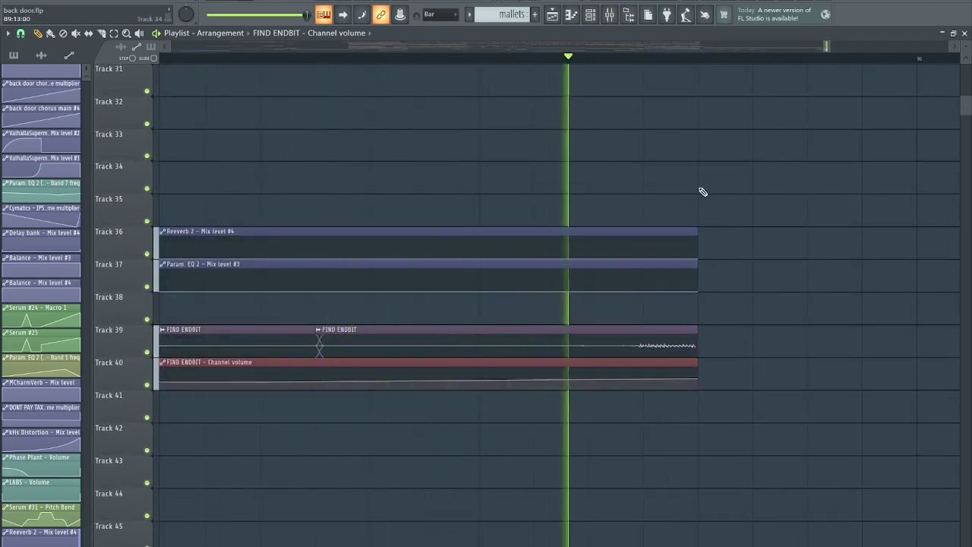
key("space")
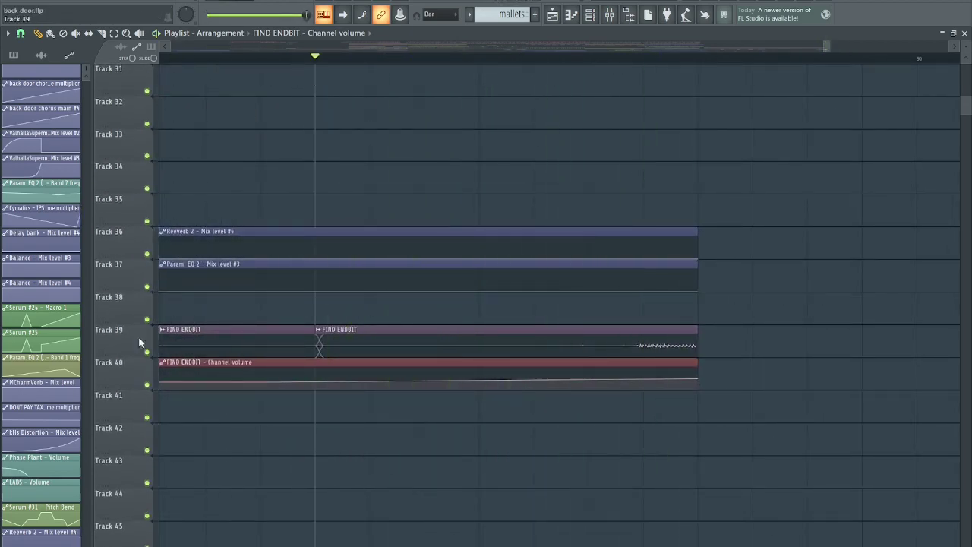
Step: Solo Track 39, select the time range of the second FIND ENDBIT clip from 89:06 and audition it
right_click(147, 352)
left_click_drag(316, 58, 687, 92)
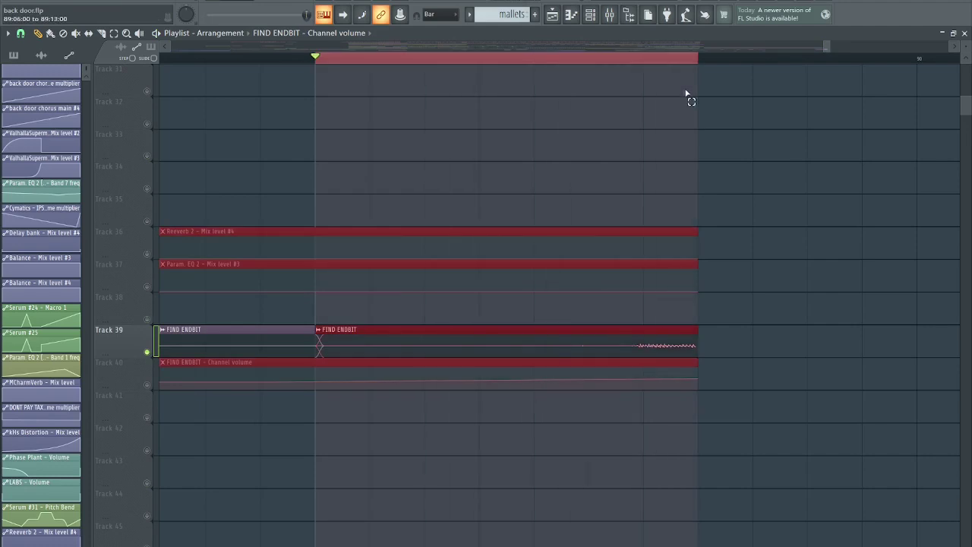
key("space")
key("space")
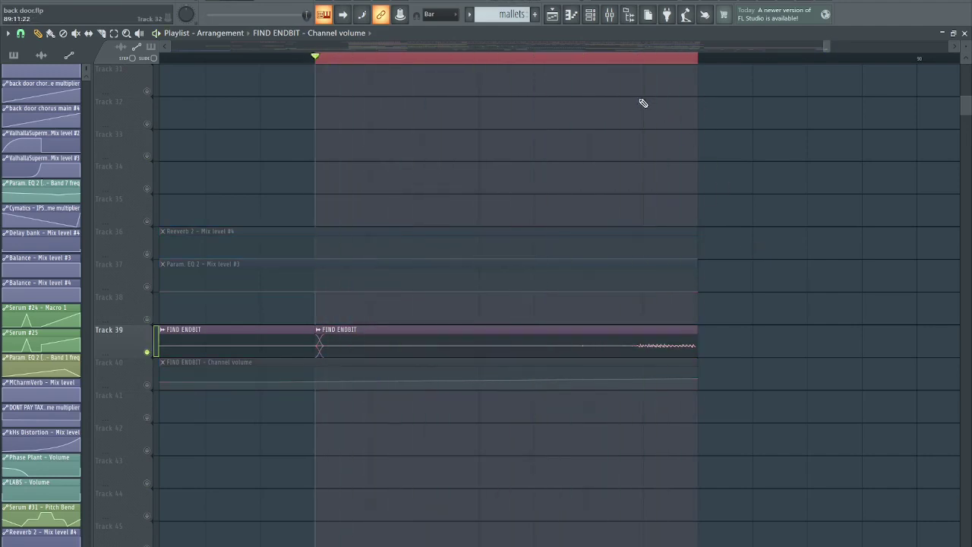
Step: Clear the time selection and audition the soloed second FIND ENDBIT clip once more, stopping before its end
left_click(640, 86)
scroll(665, 117, "down", 8, "ctrl")
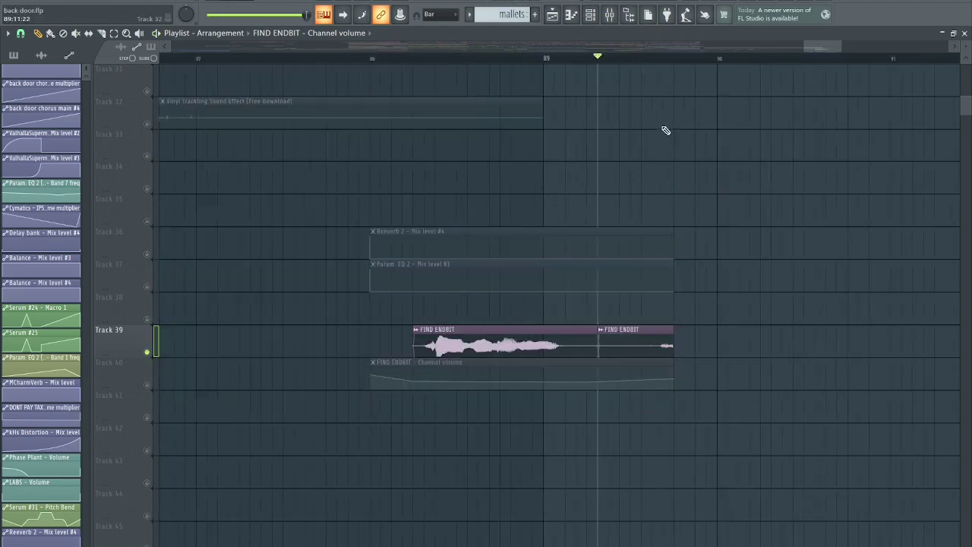
key("space")
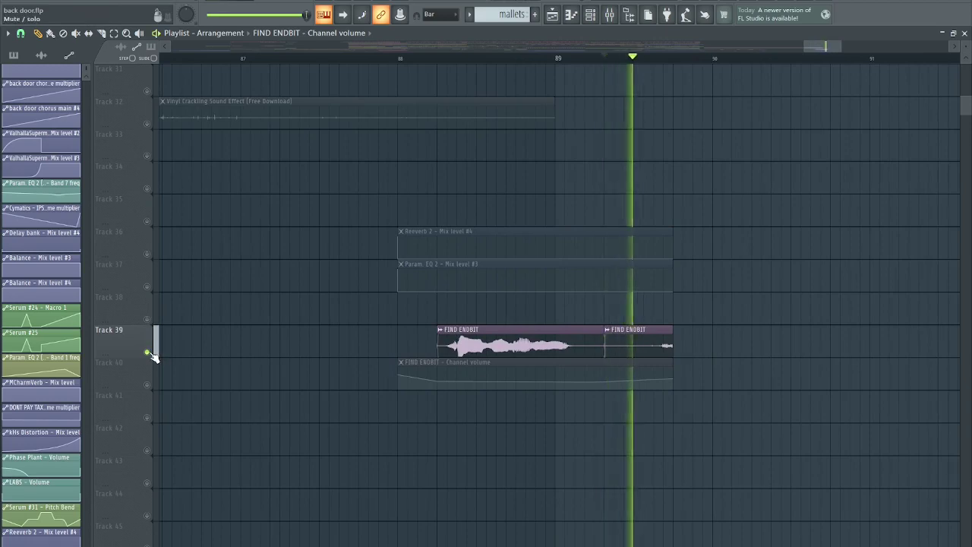
key("space")
Step: Unsolo Track 39 so all tracks are active, and save the project with the playhead at bar 88
left_click(148, 353, "ctrl")
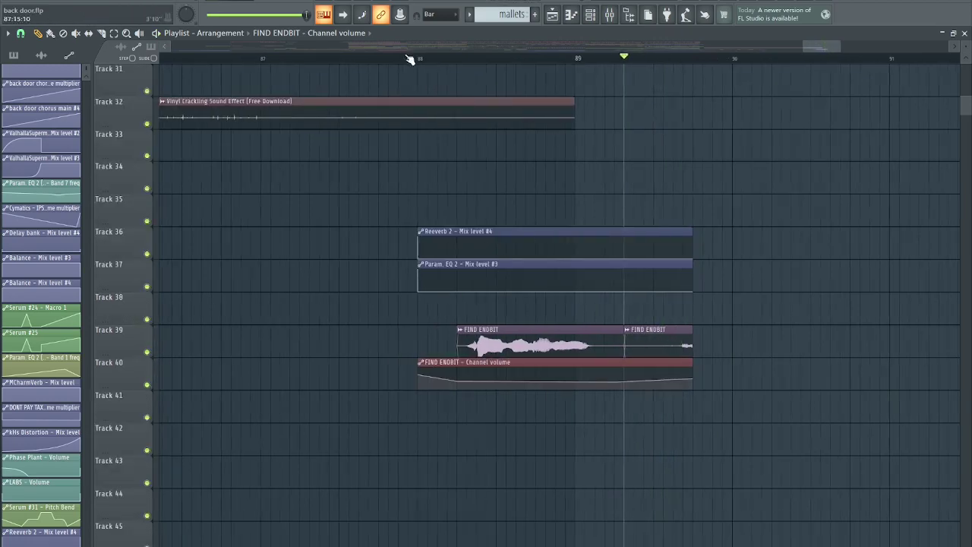
left_click(414, 57)
key("ctrl+s")
Step: Look over the full arrangement across all bars, from the ending section's tracks up to Track 1
scroll(642, 152, "down", 8, "ctrl")
scroll(722, 182, "down", 6, "ctrl")
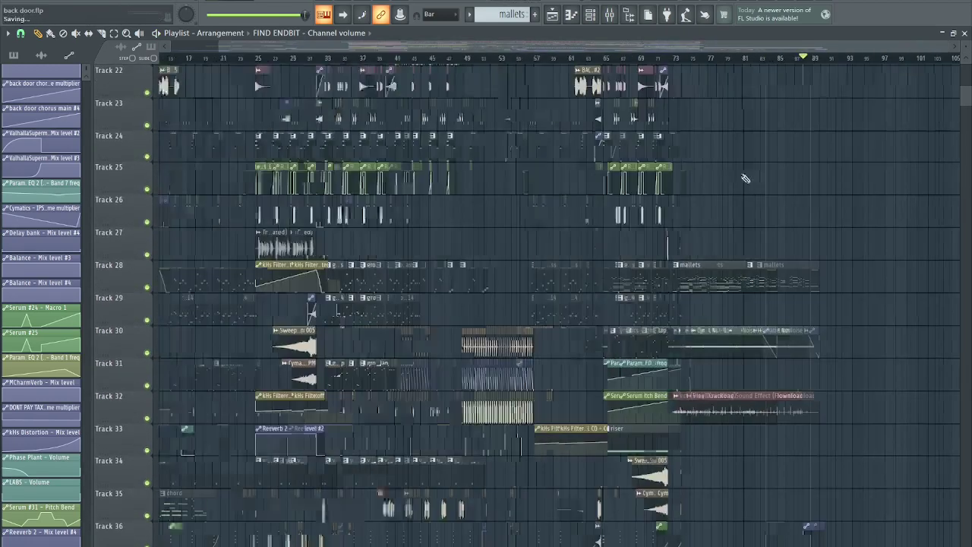
scroll(836, 152, "up", 3)
scroll(886, 148, "up", 4)
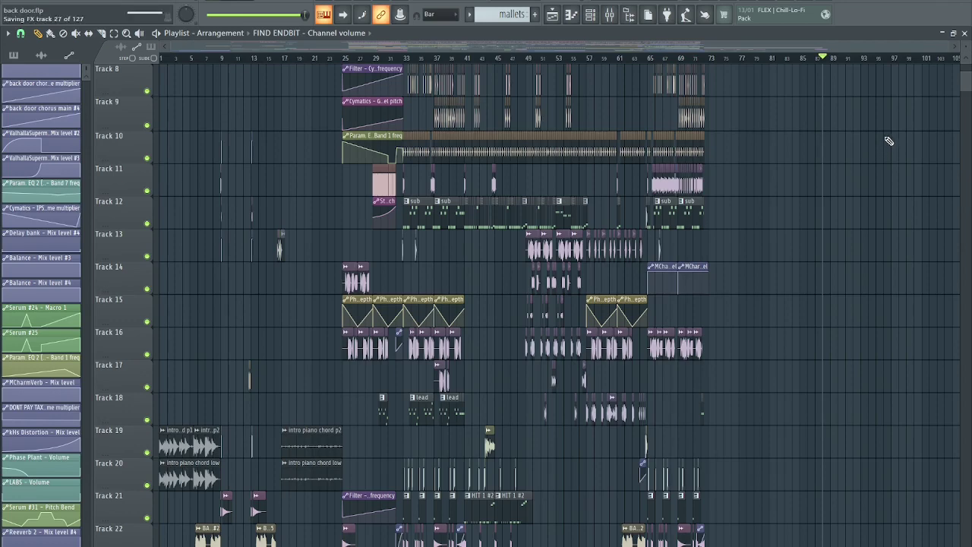
scroll(889, 142, "up", 5)
scroll(881, 150, "down", 6)
scroll(768, 159, "up", 3)
scroll(474, 133, "up", 3)
scroll(474, 132, "down", 3)
scroll(532, 137, "down", 2)
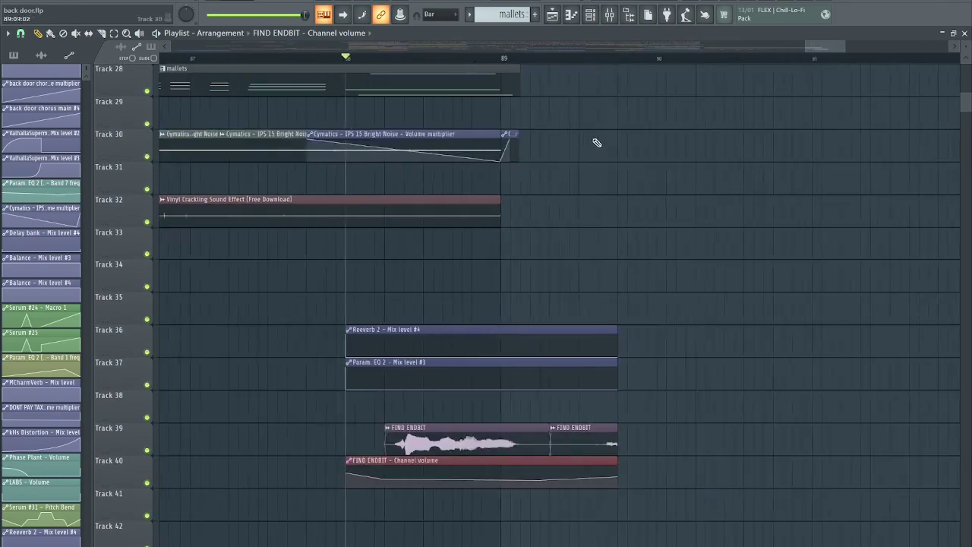
scroll(684, 123, "down", 5)
scroll(858, 112, "up", 5)
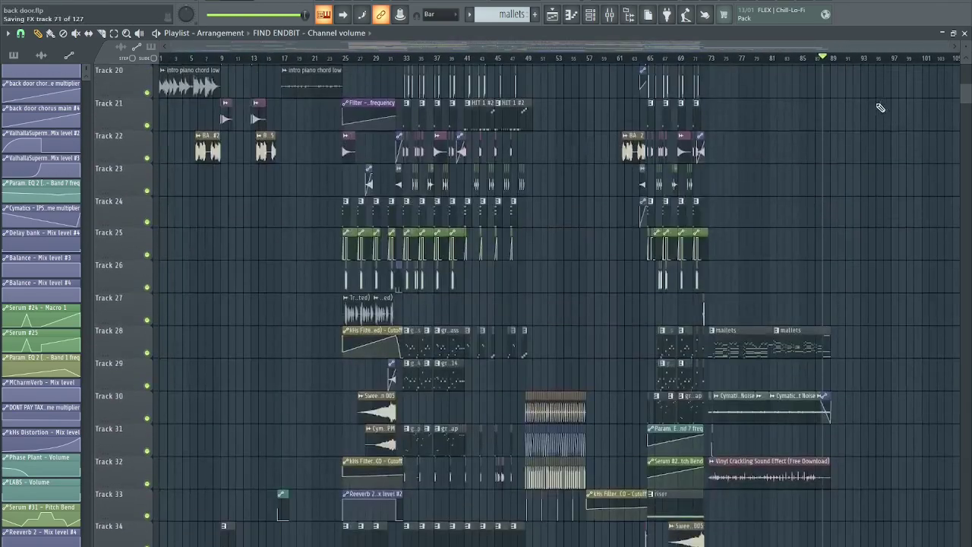
scroll(879, 110, "up", 8)
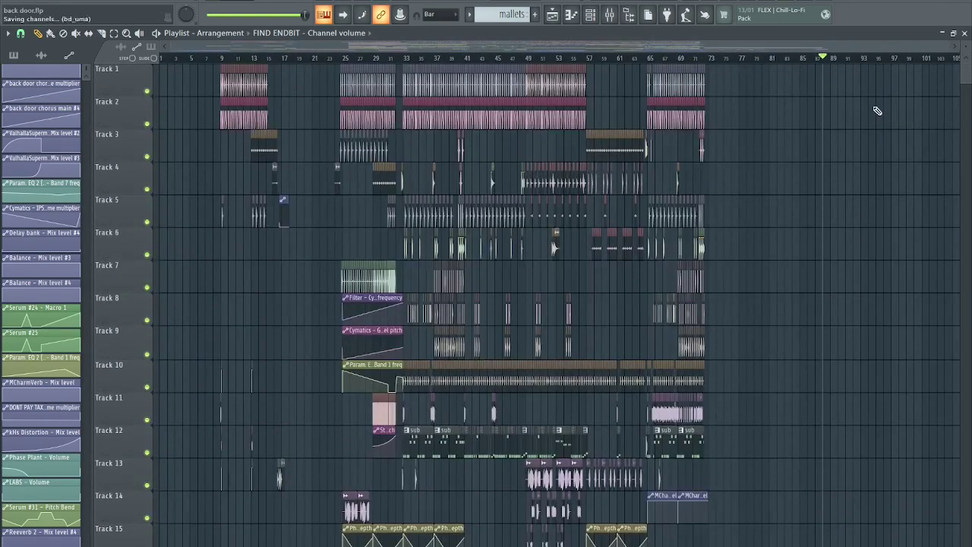